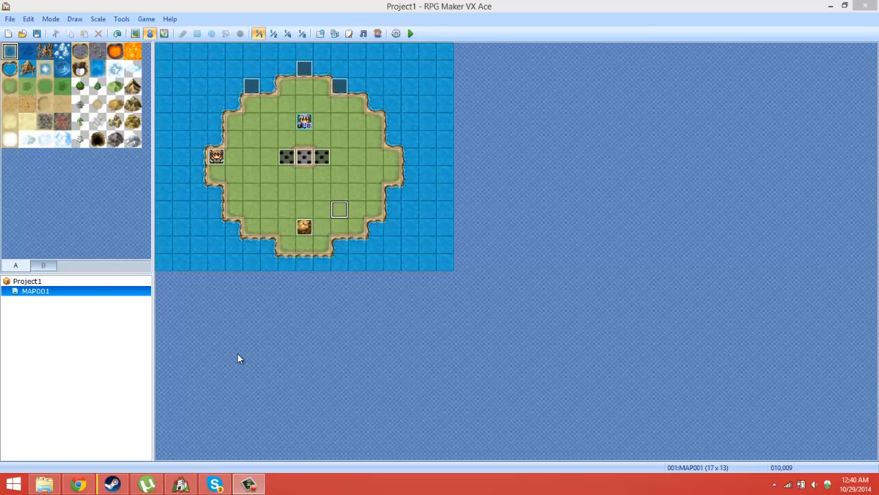
Step: Create a new map named GTA PARTY under Project1
click(44, 291)
right_click(43, 281)
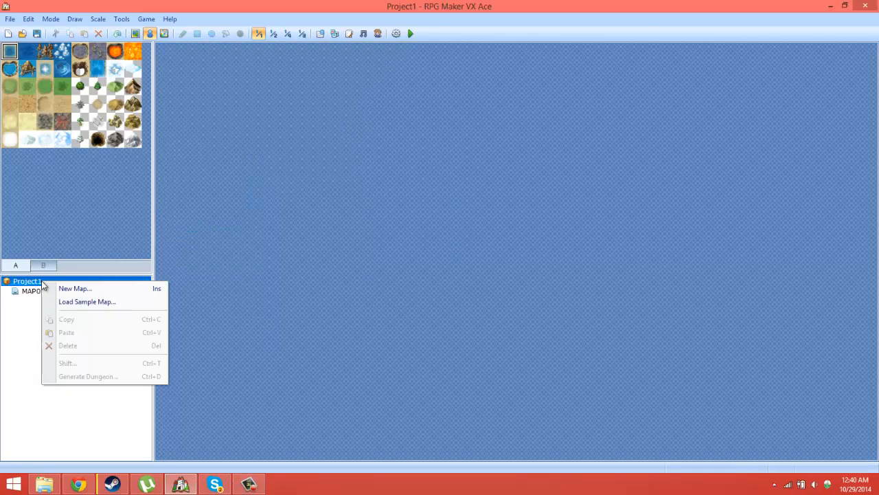
click(122, 295)
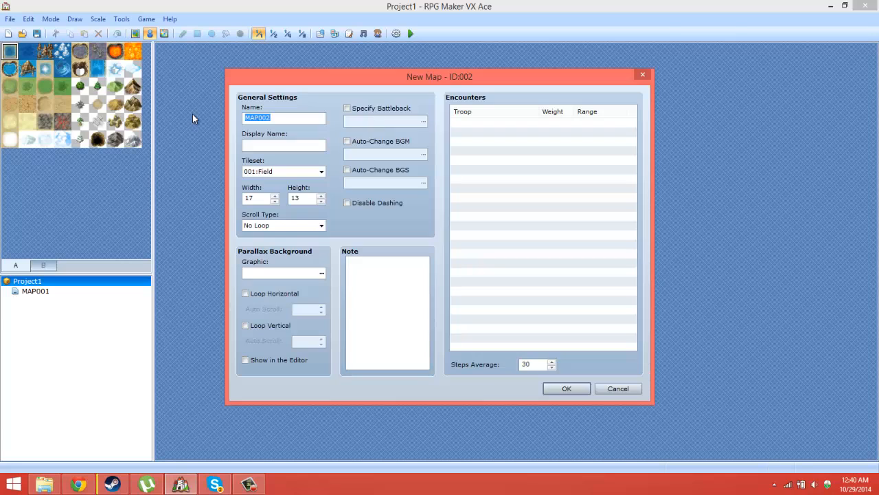
text(GTA PARTY)
click(552, 388)
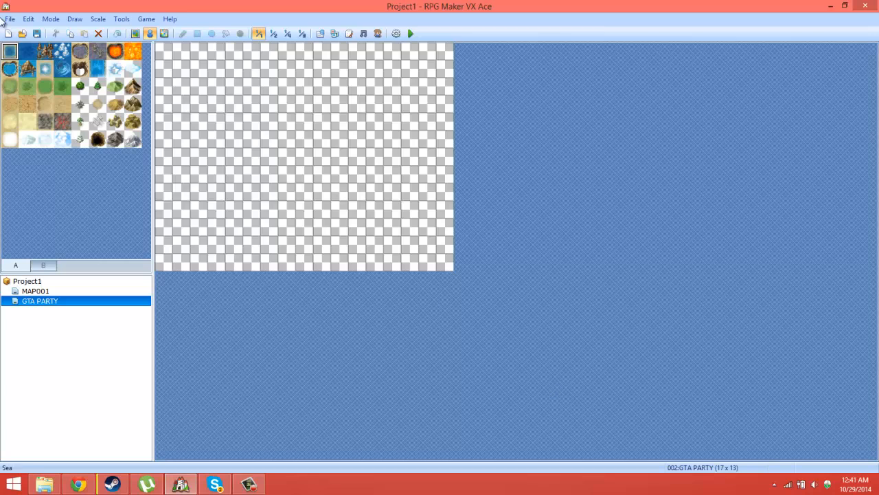
Step: Cover the entire GTA PARTY map with the medium green grass tile as a rectangle in map-editing mode
click(44, 86)
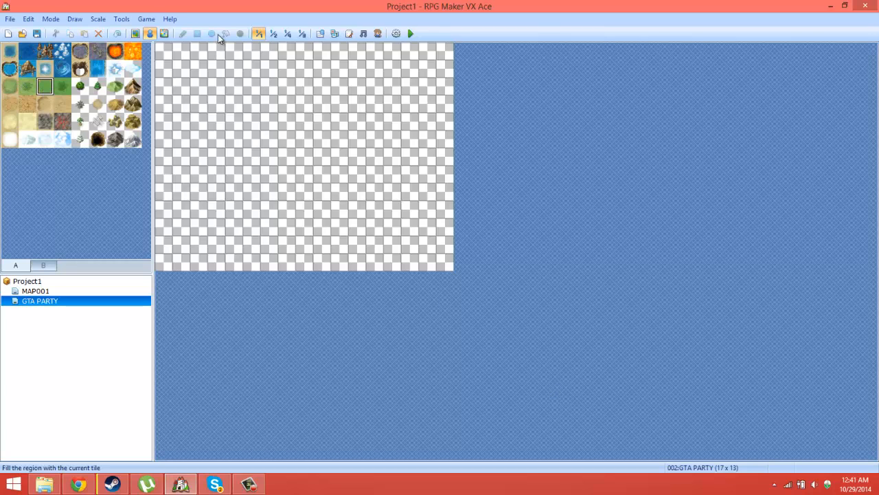
click(135, 33)
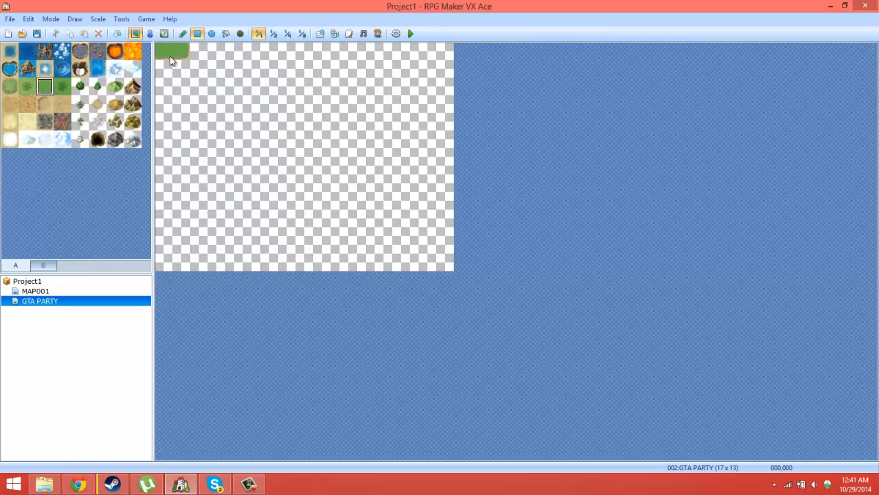
mouse_move(174, 55)
mouse_down()
mouse_move(448, 204)
mouse_move(455, 271)
mouse_up()
drag(507, 282, 506, 282)
drag(164, 51, 169, 268)
Step: Flood-fill the whole map with the light blue water tile
click(10, 68)
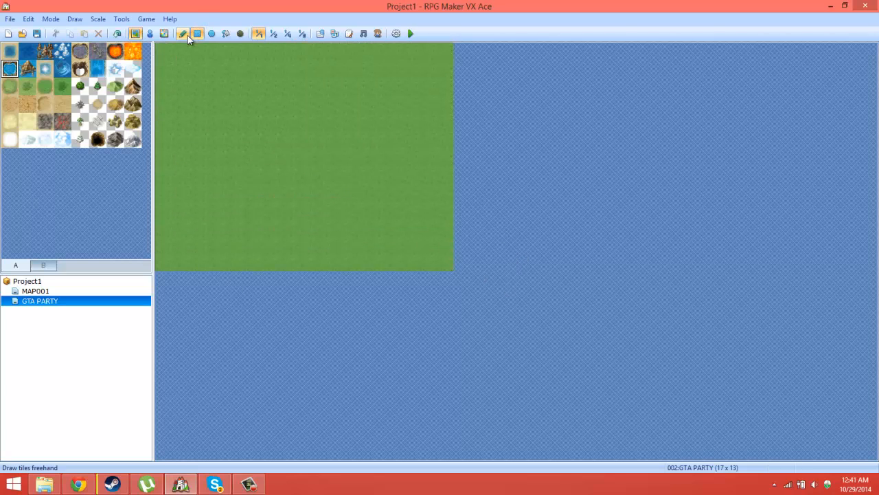
click(226, 33)
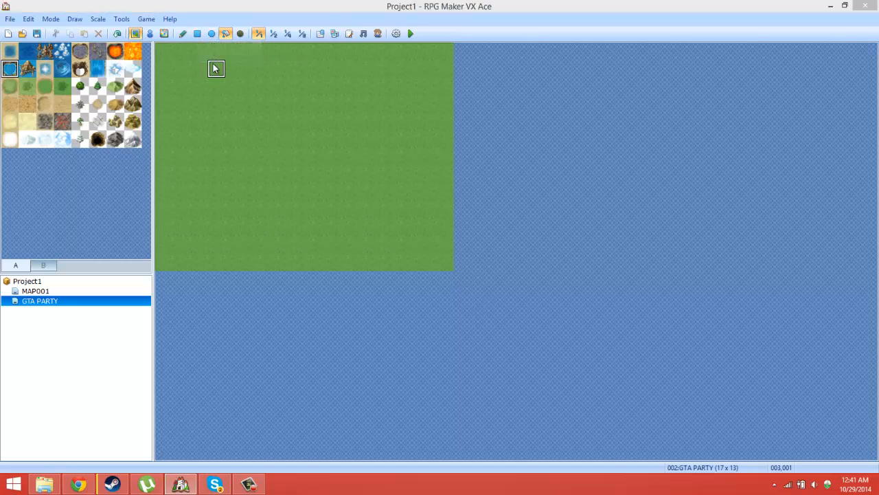
click(206, 98)
Step: Draw an elliptical island of medium green grass about 11 tiles wide and 10 tiles high in the water
click(45, 86)
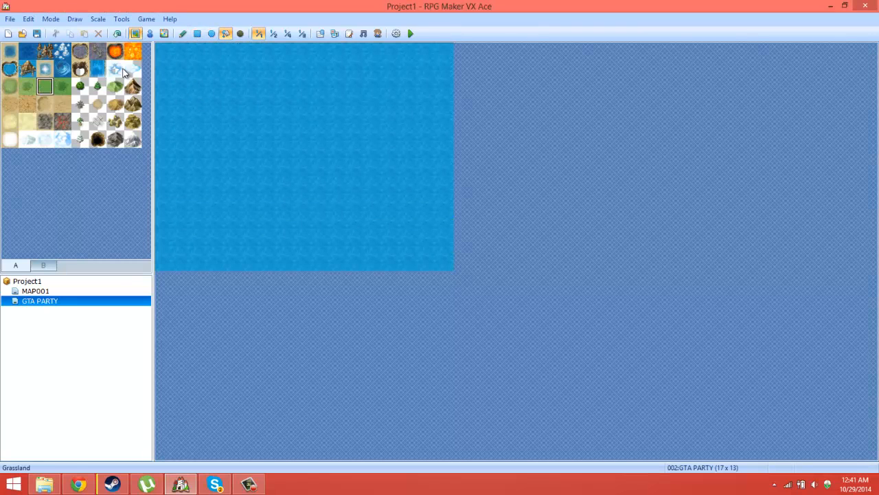
click(212, 33)
mouse_move(210, 79)
mouse_down()
mouse_move(354, 172)
mouse_move(364, 223)
mouse_move(389, 247)
mouse_move(392, 237)
mouse_up()
drag(215, 72, 391, 232)
Step: Flood-fill the island with the light Grassland tile, the medium green grass and finally the darkest green grass
click(10, 86)
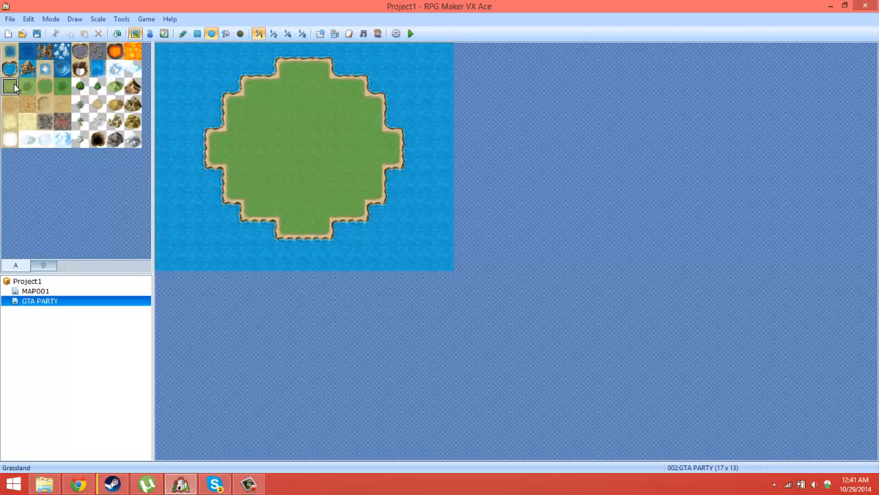
click(225, 33)
click(270, 103)
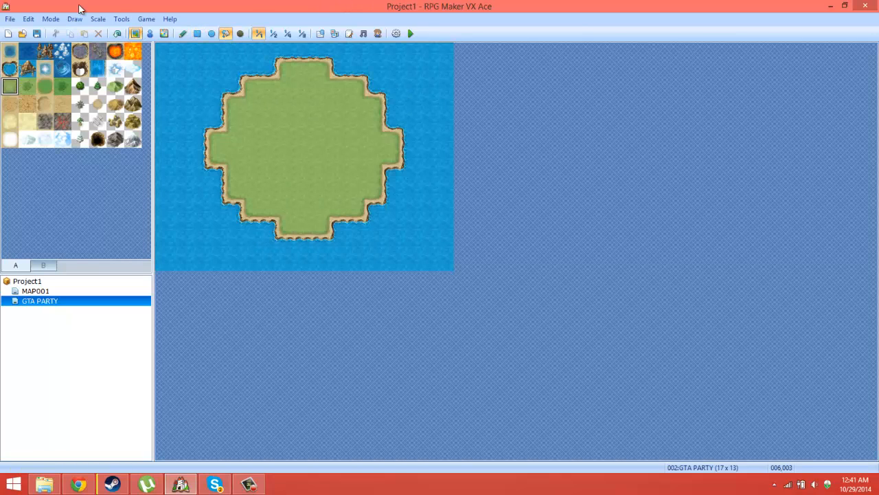
click(45, 85)
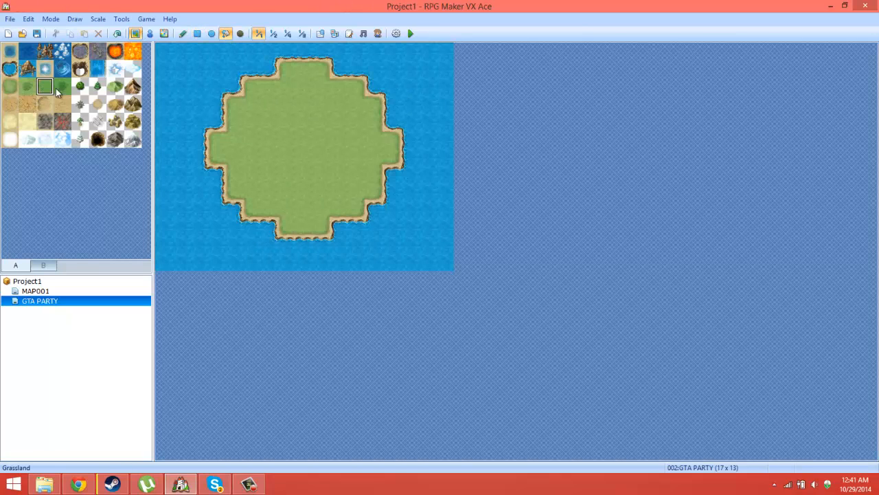
click(334, 157)
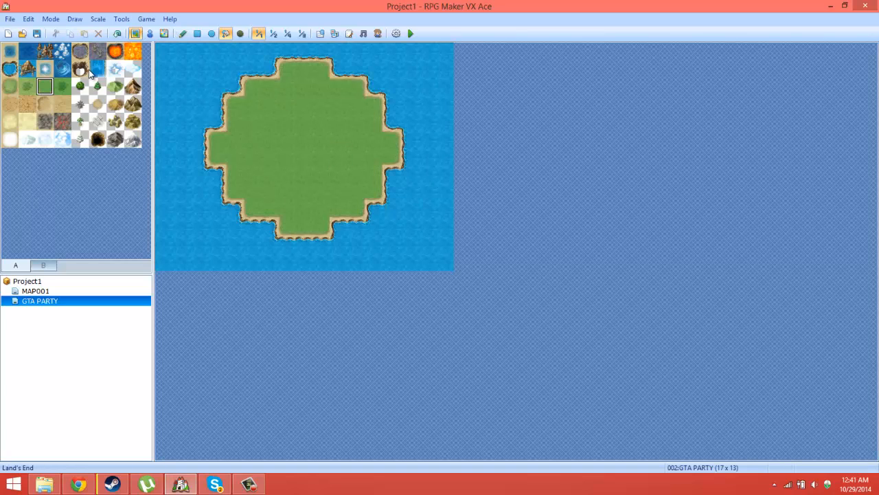
click(61, 86)
click(290, 120)
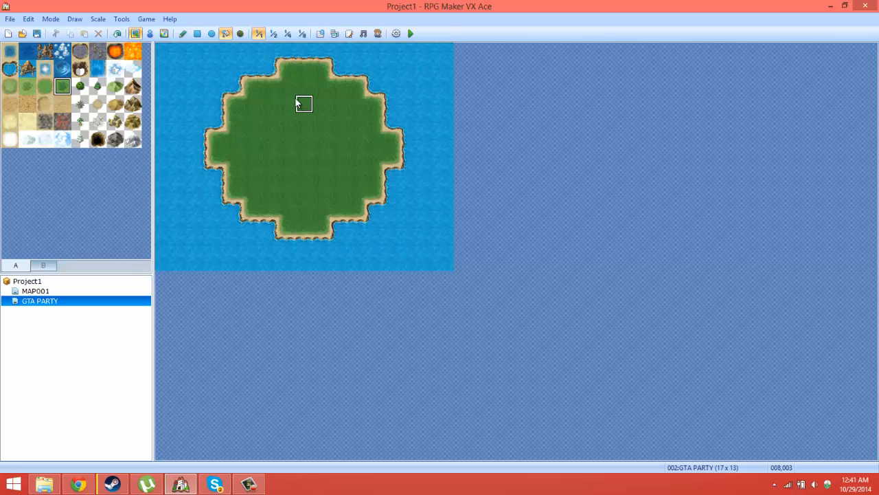
Step: Inspect the actors and classes in the database, and close it without changes
click(121, 19)
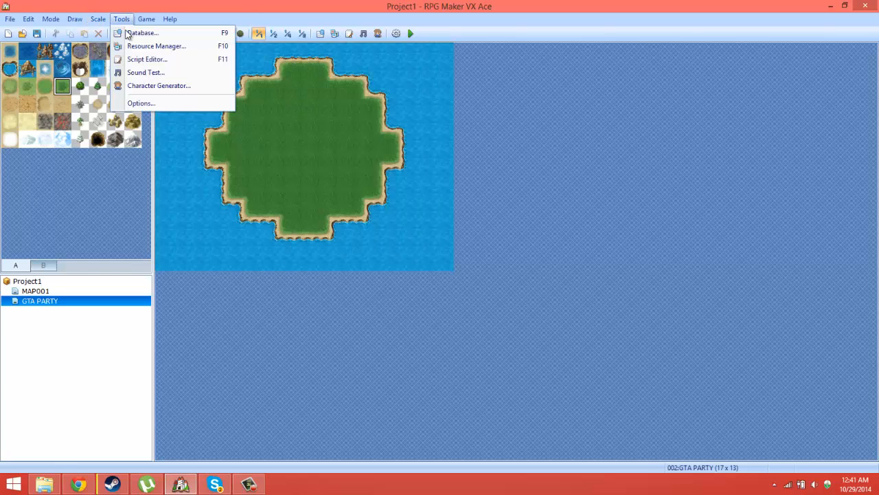
click(134, 26)
click(215, 67)
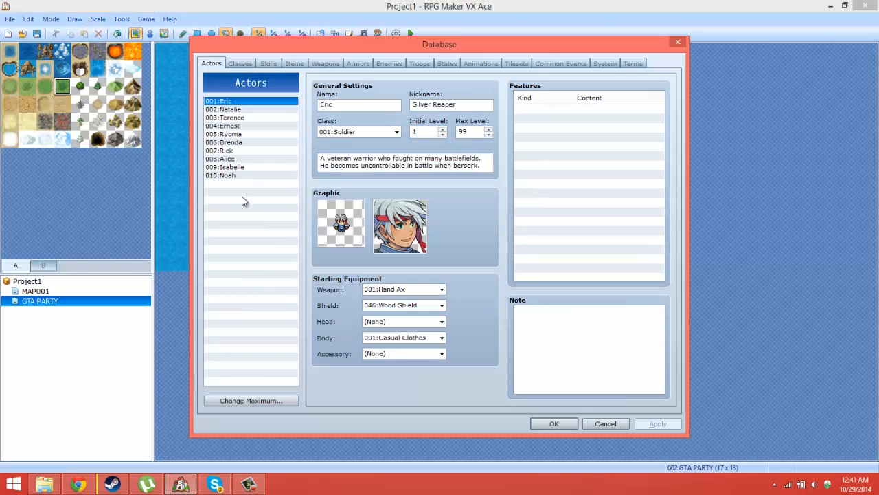
click(240, 63)
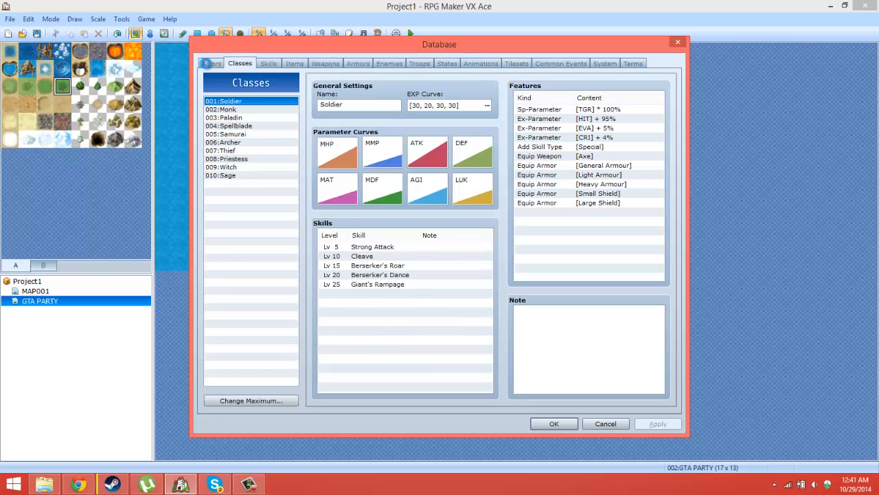
click(211, 63)
click(606, 424)
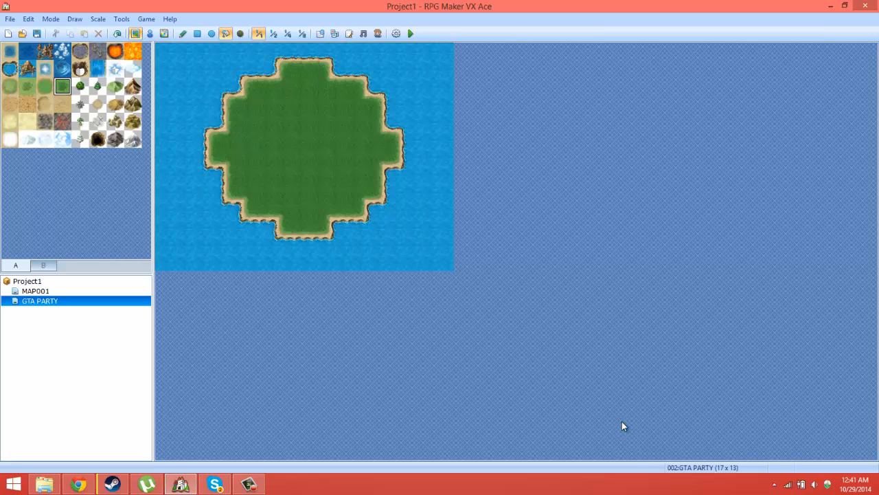
Step: Create a new event at map position 006,004 on the island in event-editing mode and name it PARTY 1
click(149, 33)
right_click(270, 121)
click(302, 123)
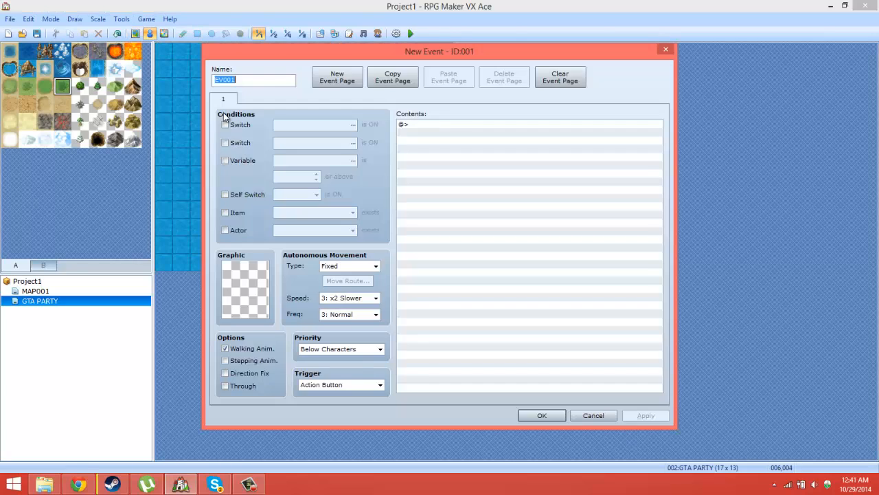
text(P)
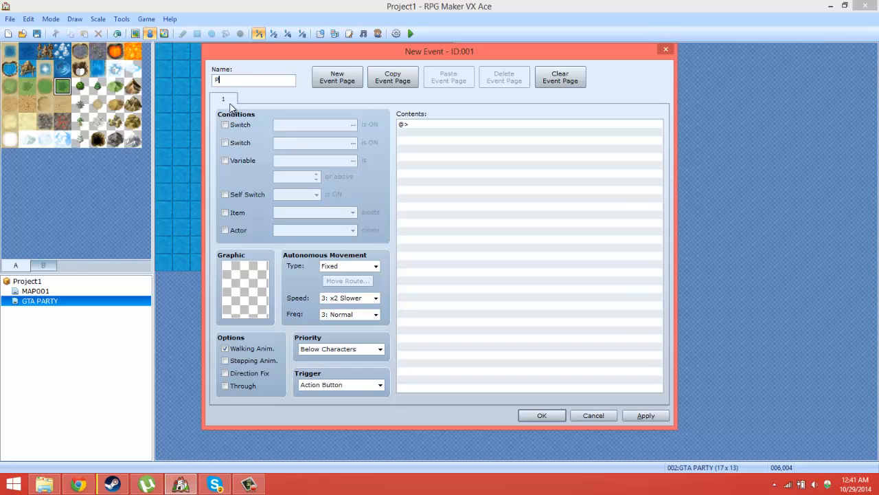
text(ARTY 1)
Step: Assign the orange-haired character from the Actor1 sheet as the event's graphic and save the event
double_click(242, 285)
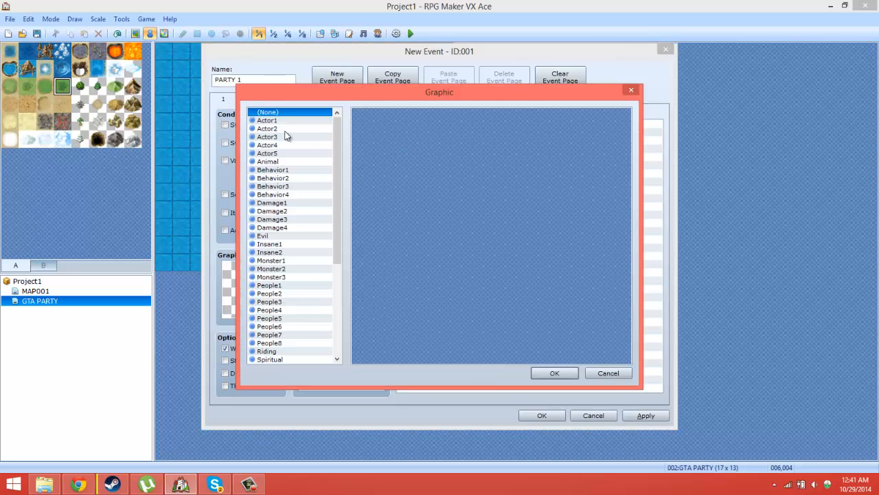
click(275, 121)
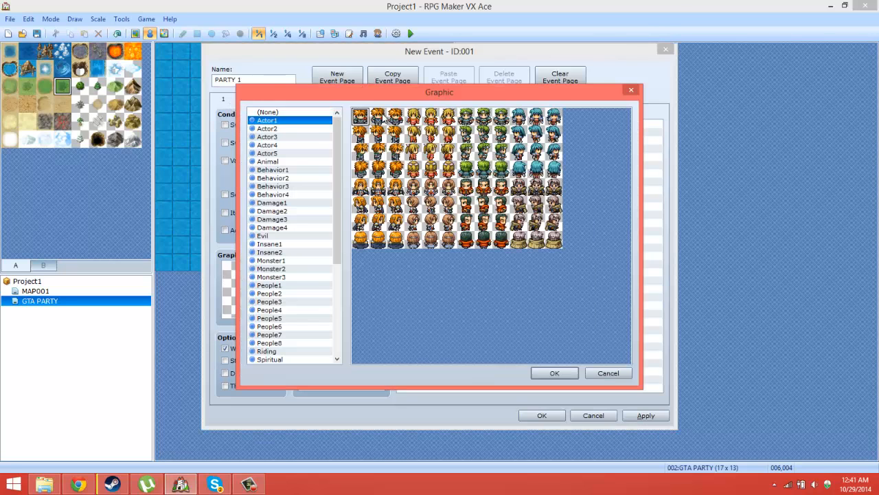
double_click(382, 115)
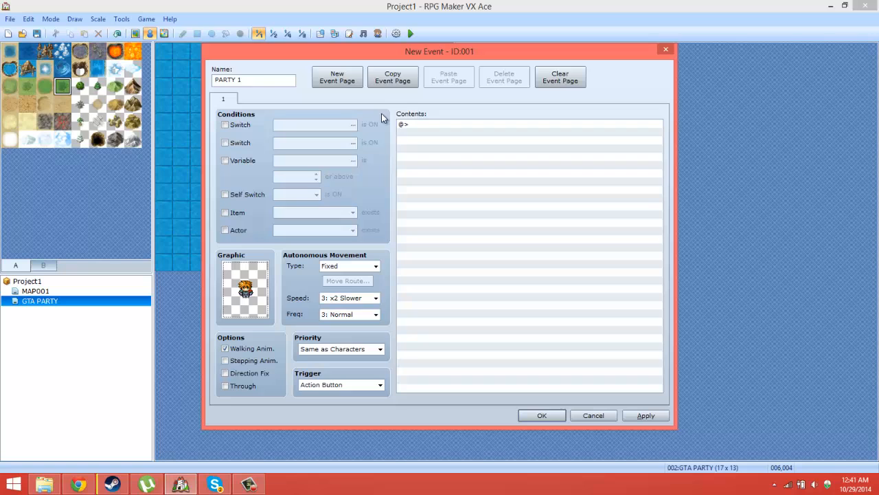
click(542, 416)
Step: Copy the PARTY 1 event on the map
right_click(278, 128)
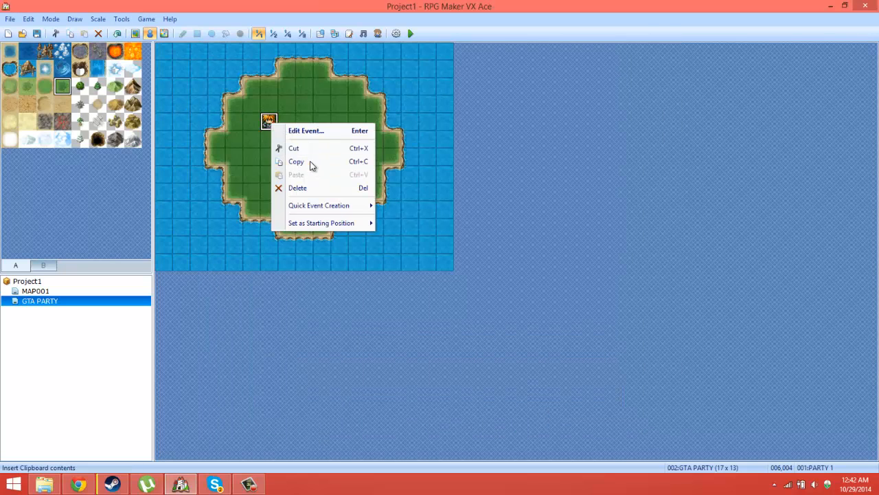
click(310, 161)
Step: Reopen the PARTY 1 event for editing and enable its first Switch condition
double_click(267, 120)
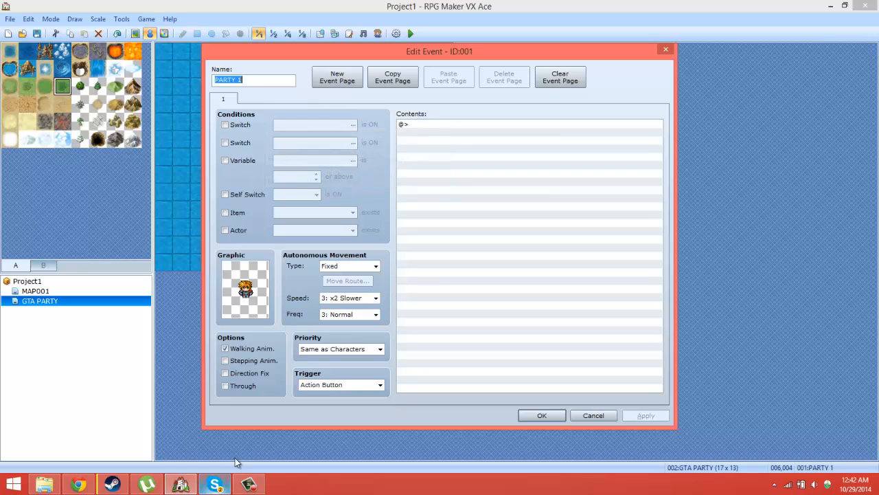
click(247, 484)
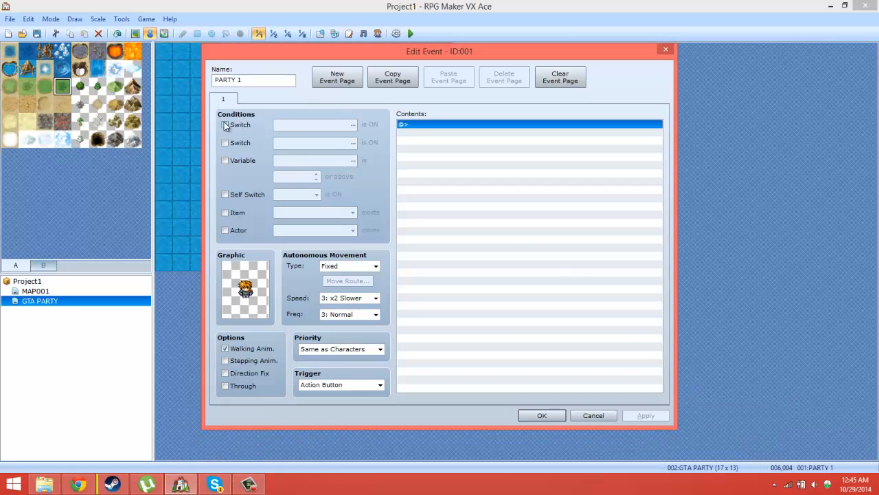
click(227, 125)
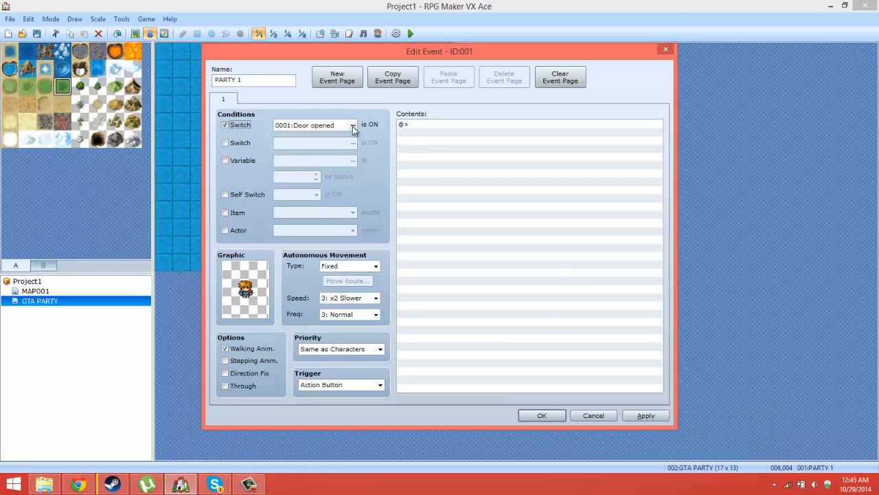
Step: Name switch 0002 P1 and switch 0003 P2 in the list of switches for the condition
click(352, 125)
click(447, 155)
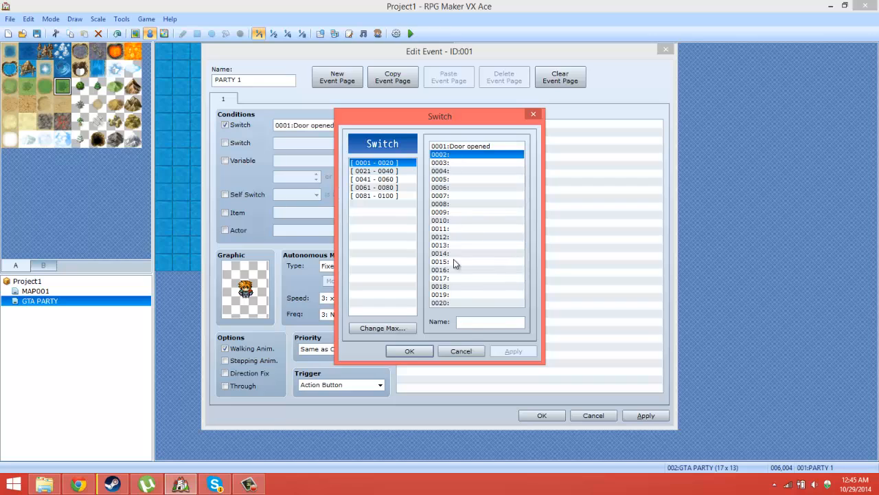
click(472, 327)
text(P1)
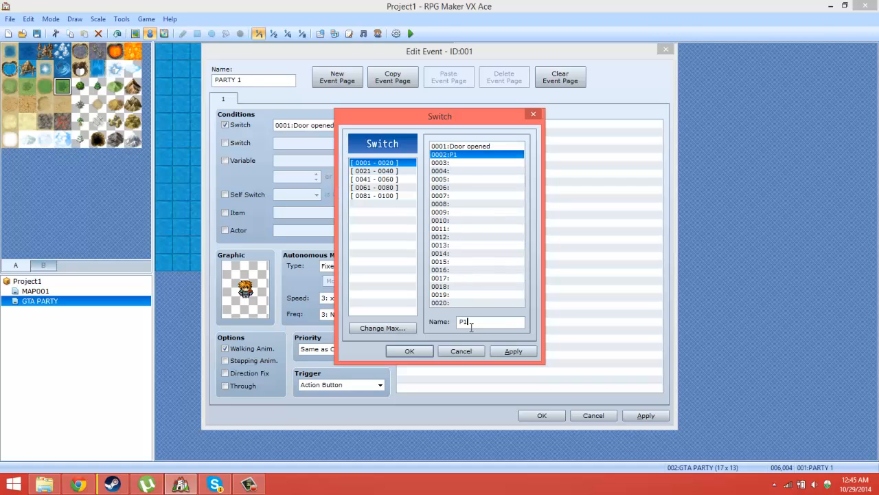
click(489, 163)
click(491, 322)
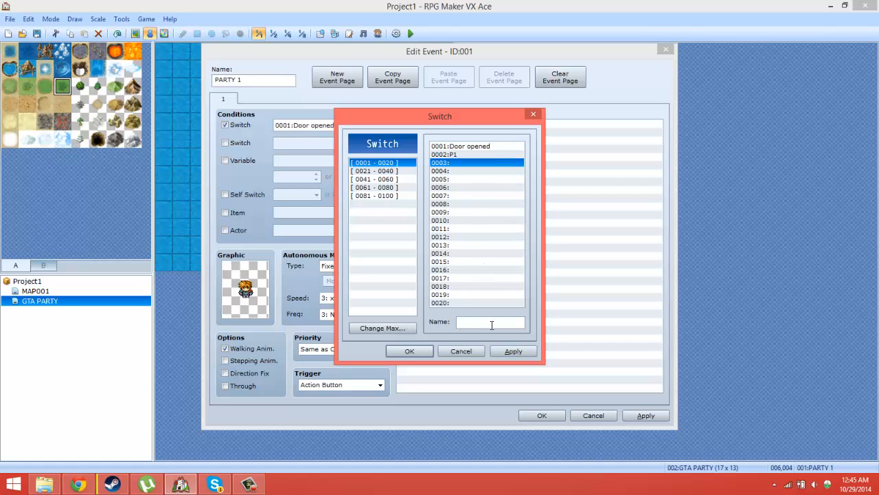
text(P2)
Step: Name switch 0004 P3 and switch 0005 P4, and confirm the switch list
click(465, 171)
click(490, 322)
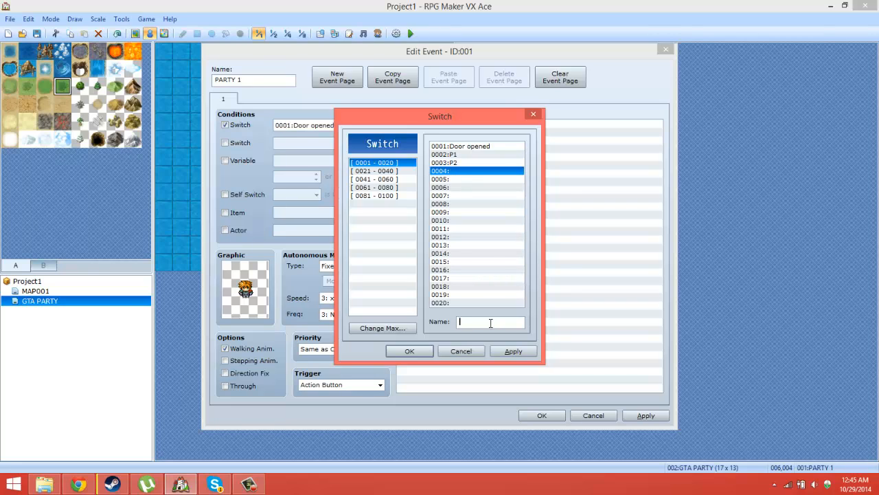
text(P3)
click(459, 180)
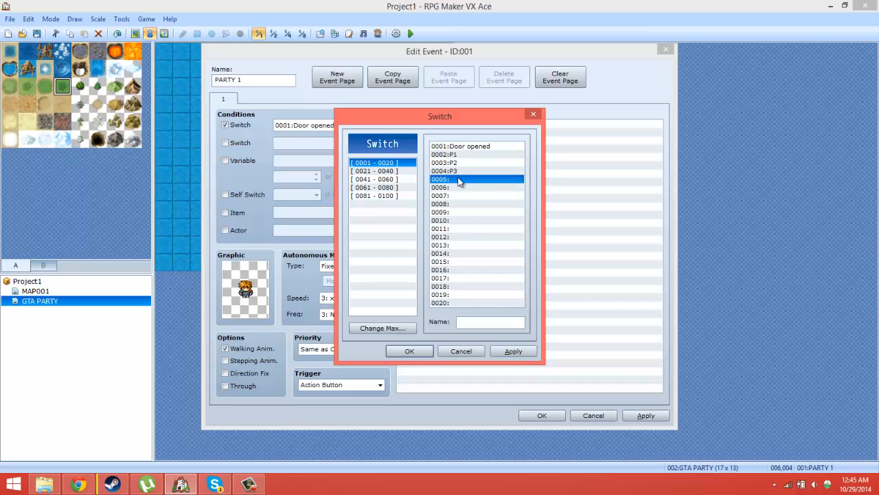
click(484, 324)
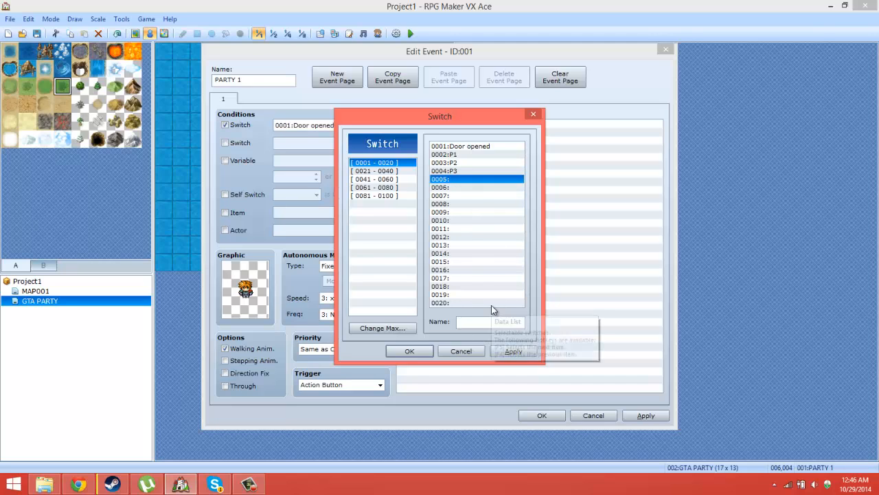
text(P4)
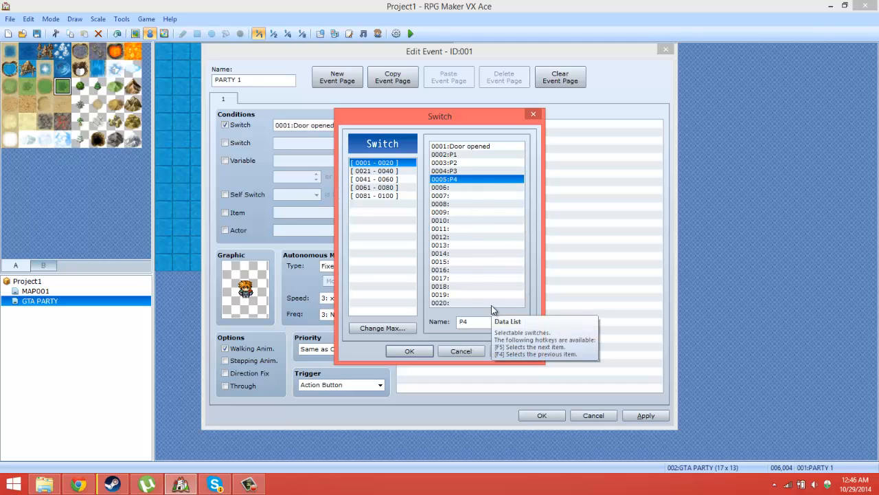
click(406, 351)
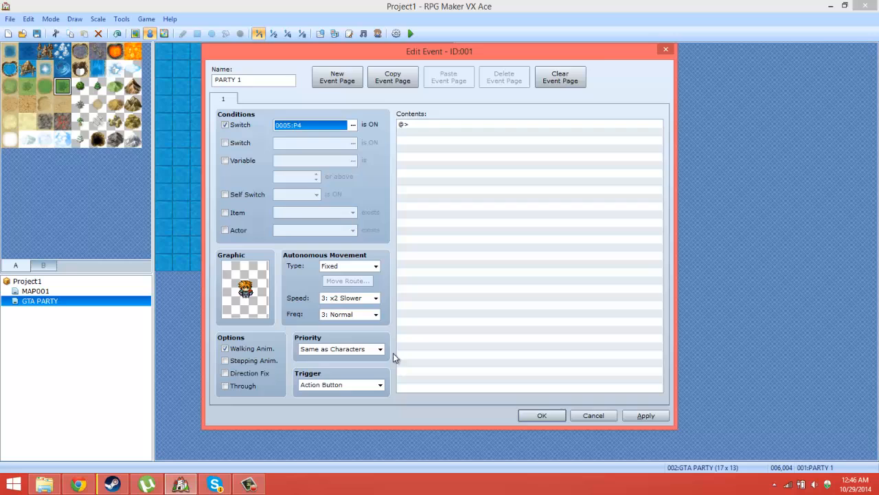
Step: Set the event's first Switch condition to switch 0002:P1
click(352, 125)
click(470, 156)
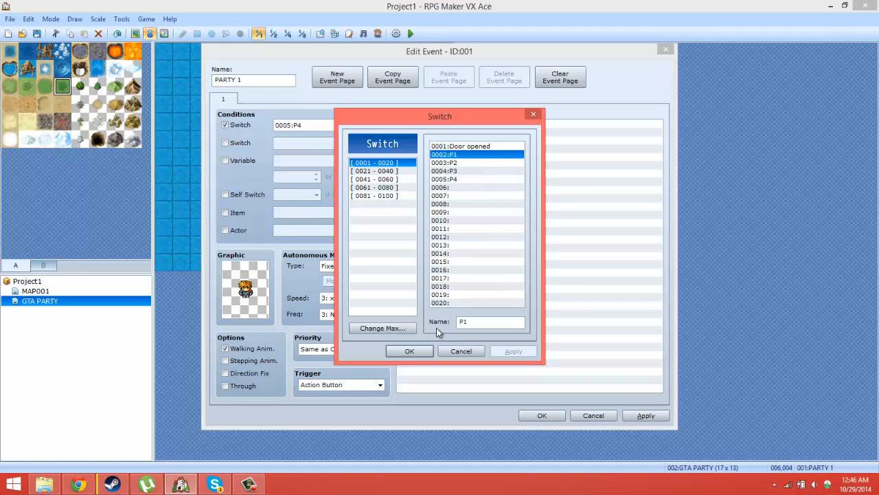
click(410, 351)
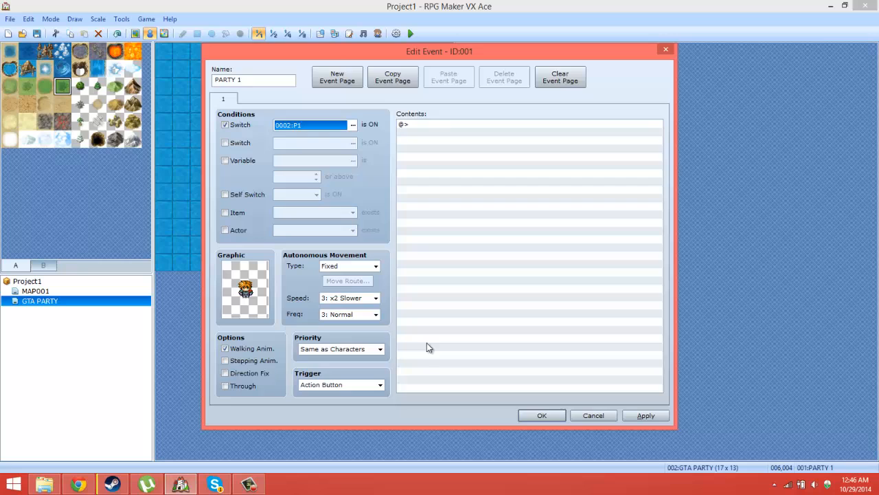
Step: Add a second page to the PARTY 1 event and set its first Switch condition to 0003:P2
click(339, 79)
click(235, 126)
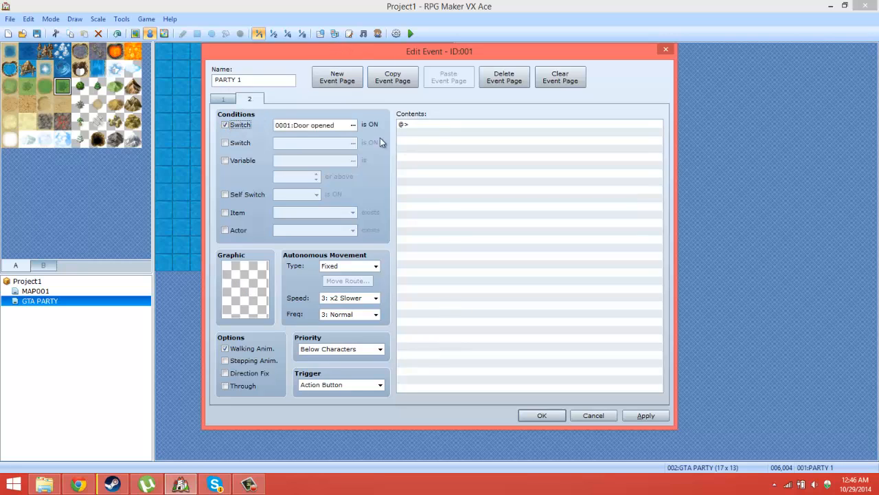
click(354, 126)
click(442, 163)
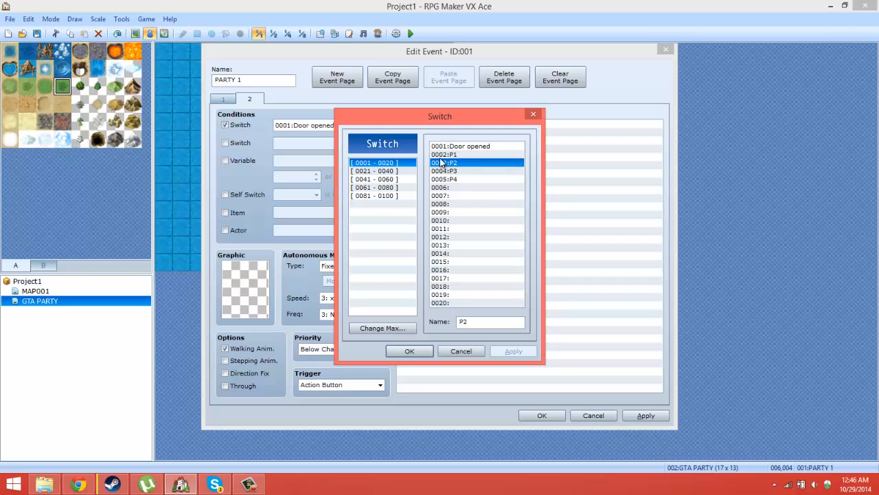
click(407, 351)
Step: Duplicate event page 2 as page 3 and set its Switch condition to 0004:P3
click(405, 81)
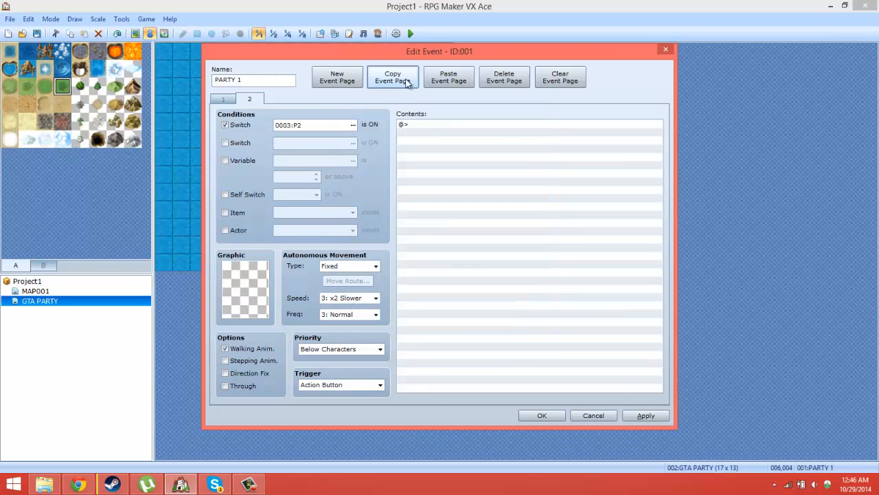
click(448, 77)
click(353, 125)
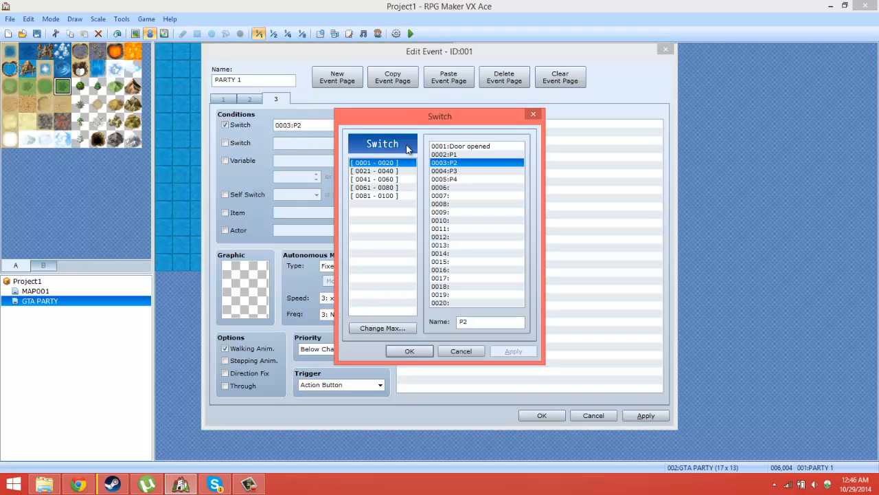
double_click(443, 171)
Step: Duplicate event page 3 as page 4 and set its Switch condition to 0005:P4
click(395, 80)
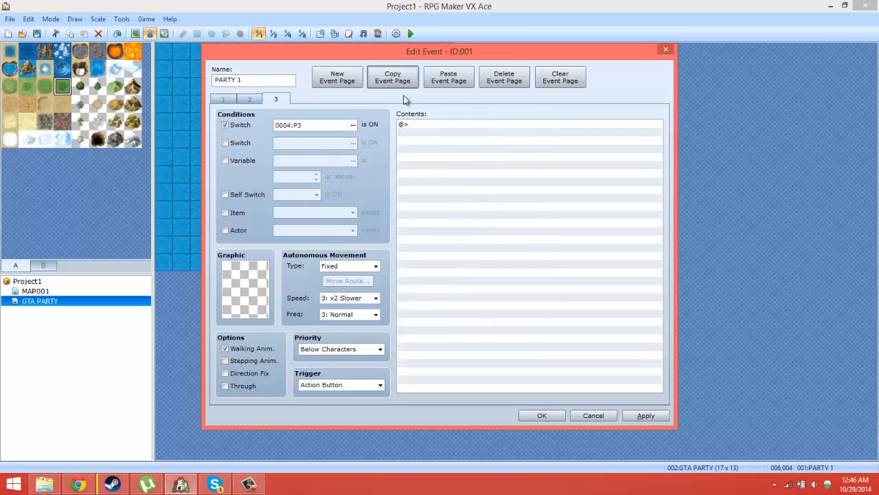
click(449, 78)
click(353, 125)
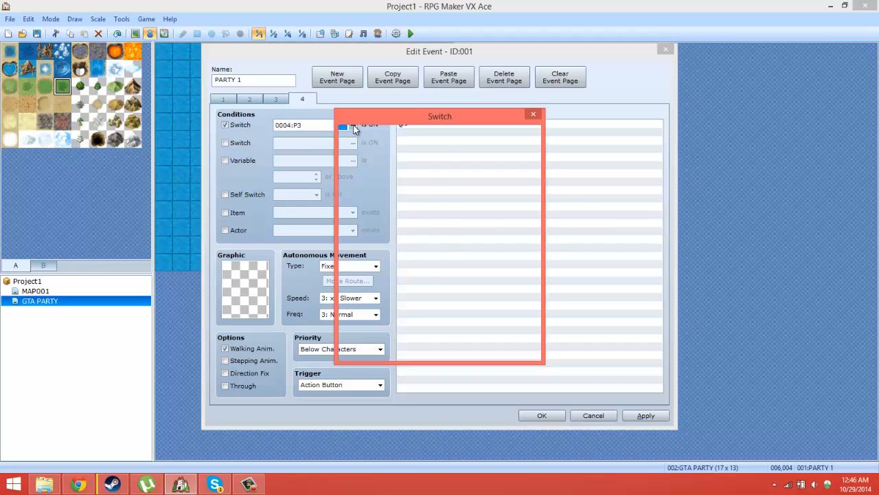
double_click(450, 180)
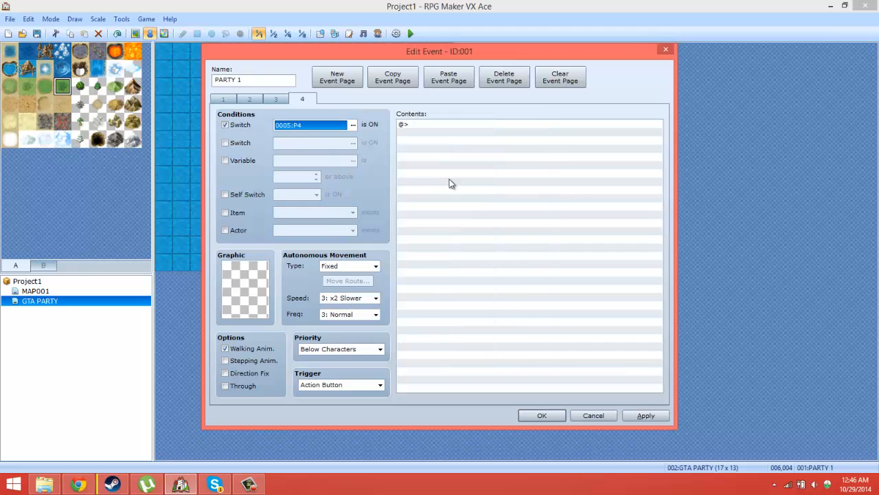
Step: Review the switch conditions of the event pages and turn off the Switch condition on page 1
click(225, 100)
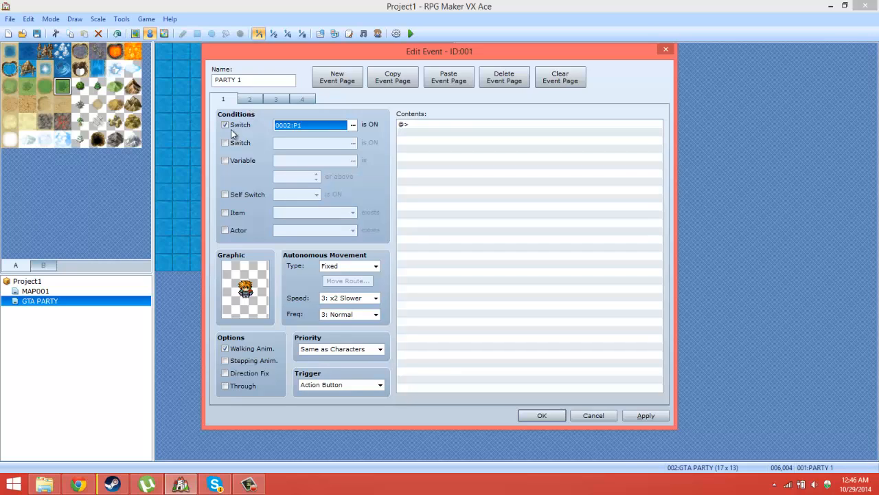
click(249, 100)
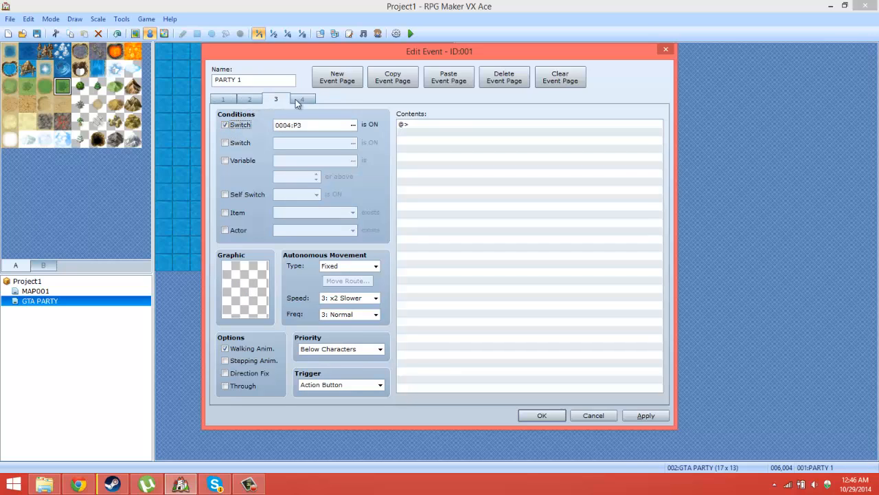
click(230, 103)
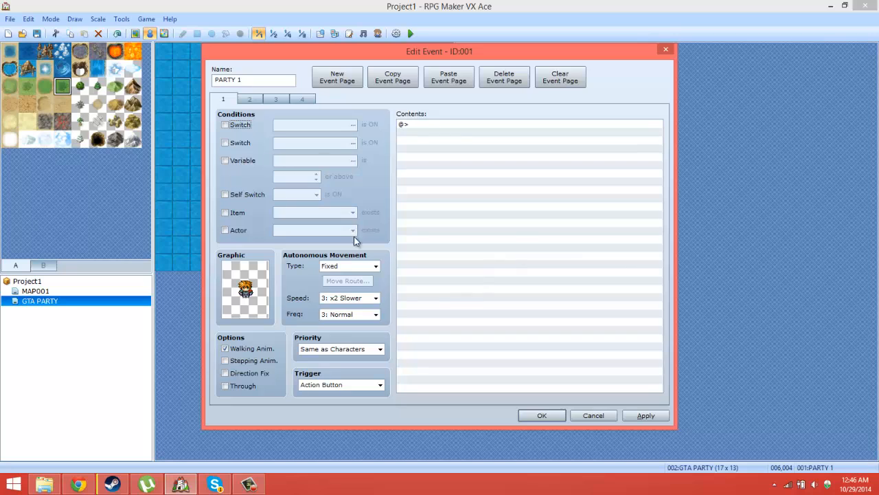
Step: Set page 1's autonomous movement to Random with frequency 5: Highest, and confirm the event
click(349, 266)
click(352, 285)
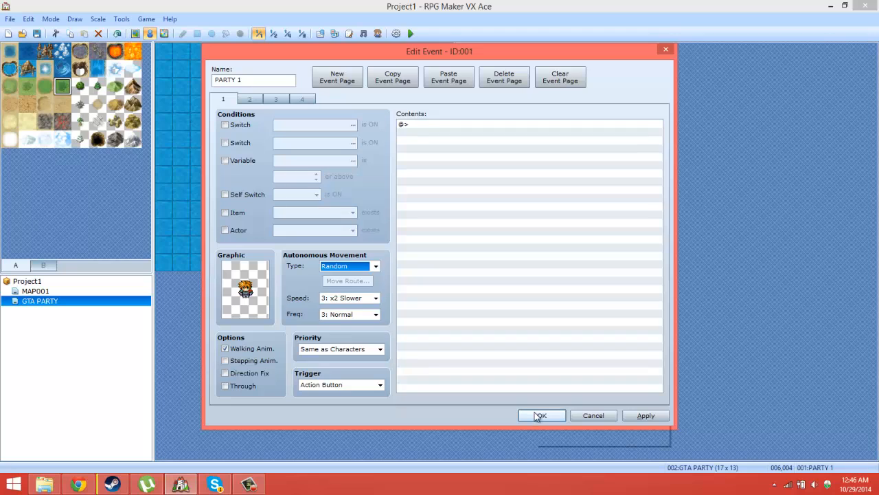
click(376, 315)
click(343, 358)
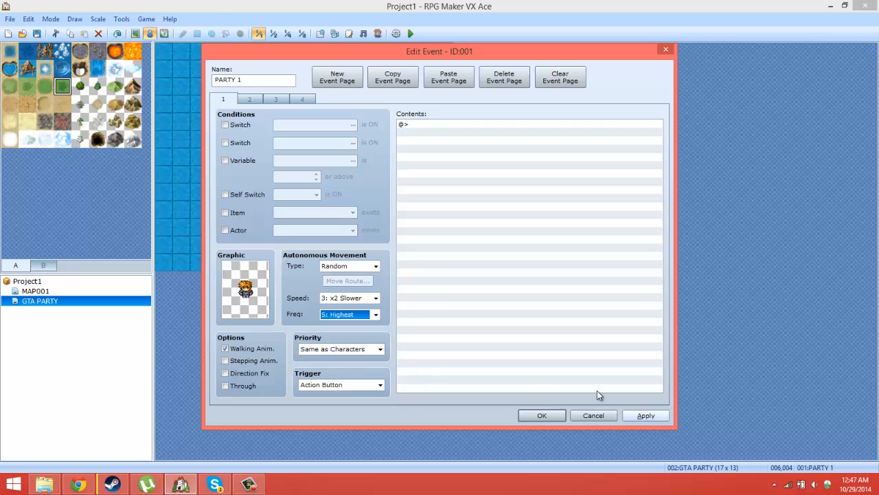
click(546, 415)
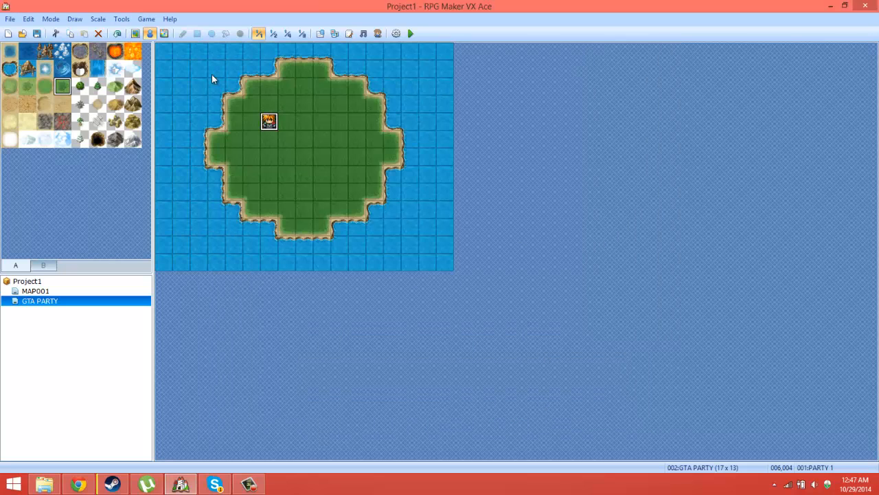
Step: Copy the PARTY 1 event and paste it on the map at tile 008,004
right_click(270, 125)
click(314, 168)
right_click(305, 123)
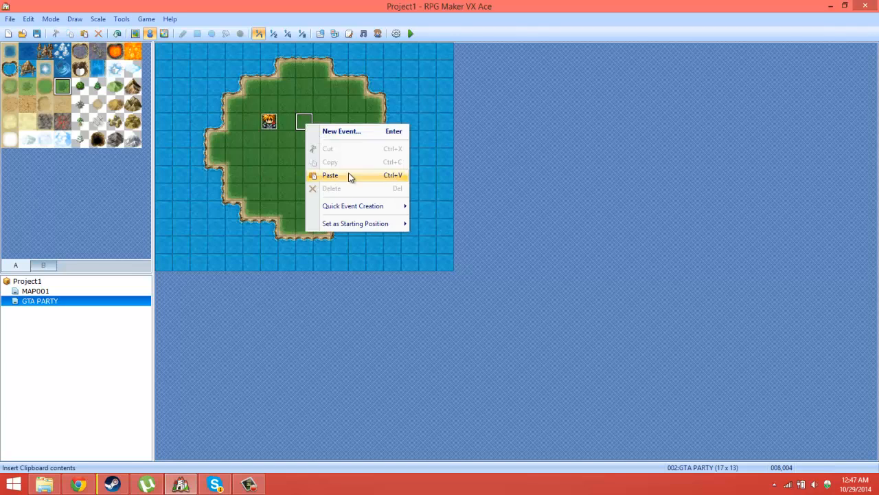
click(315, 171)
Step: Change the pasted event's page 1 graphic to the front-facing blonde character in red from Actor1, and confirm the event
double_click(306, 123)
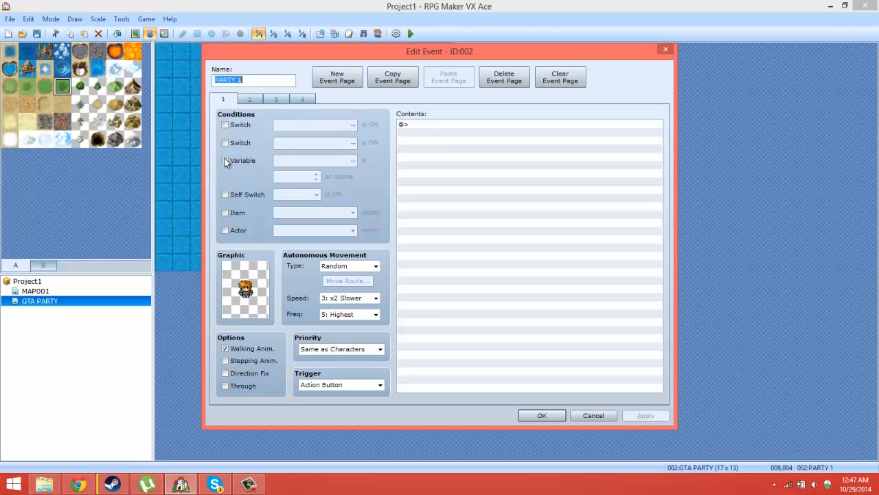
double_click(251, 295)
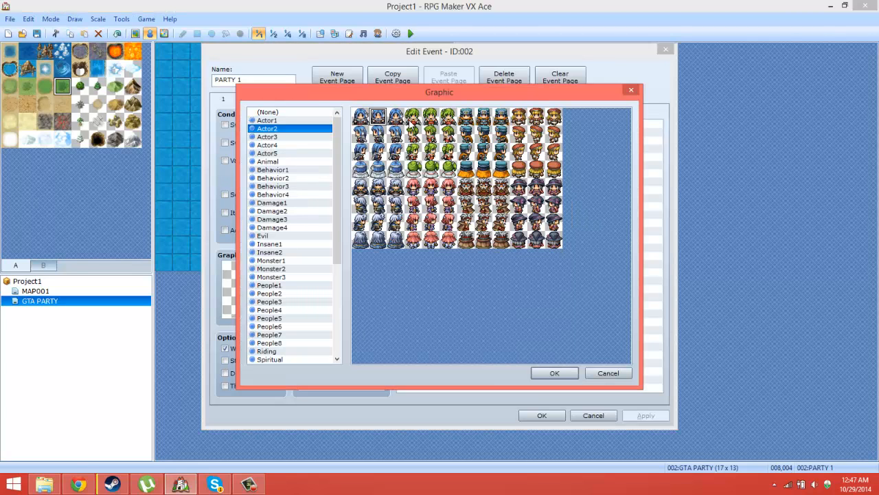
double_click(433, 118)
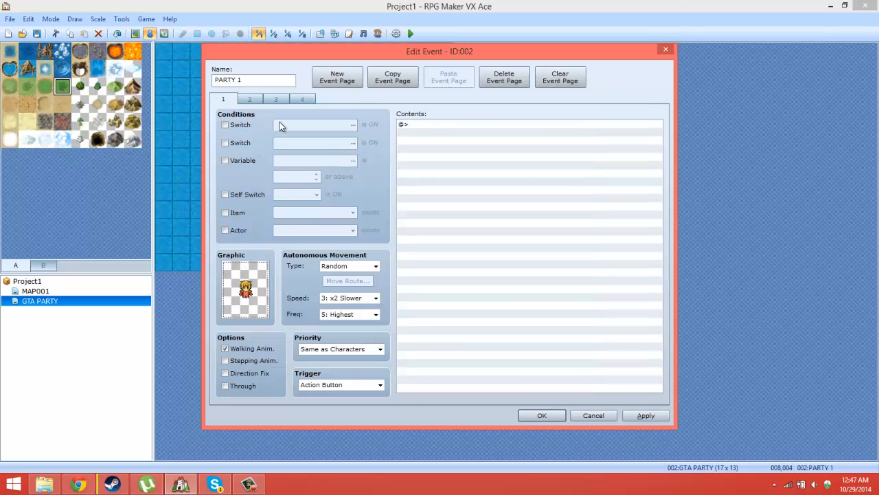
click(542, 416)
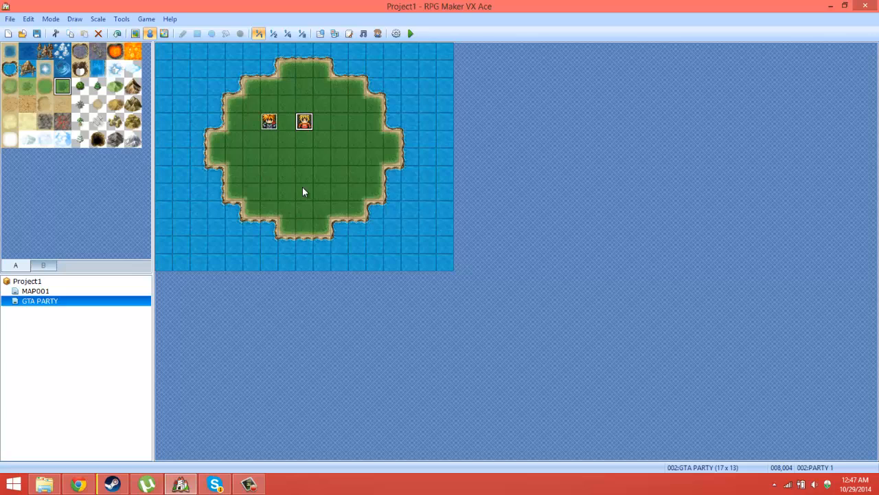
Step: Rename the event at tile 008,004 as PARTY 2
double_click(301, 126)
double_click(266, 83)
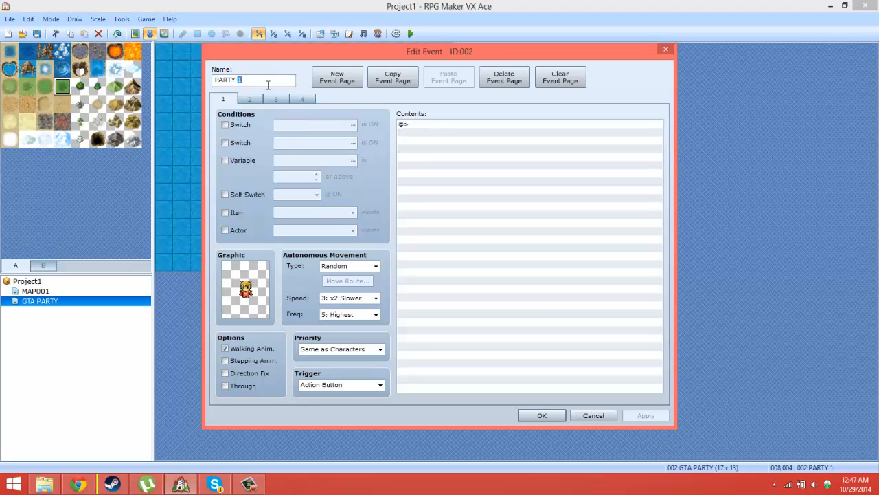
text(2)
key(Return)
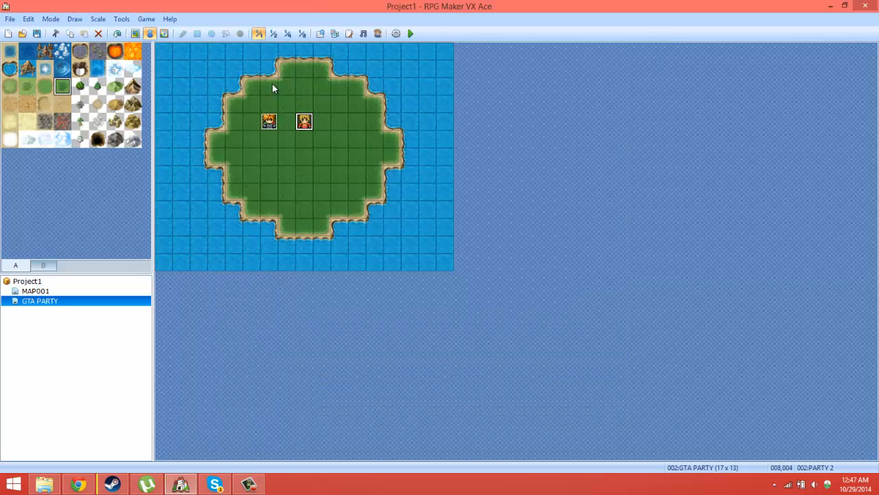
Step: Copy the PARTY 2 event and paste it on the map at tile 010,004
right_click(304, 123)
click(326, 165)
right_click(339, 123)
click(354, 177)
Step: Change the new event's page 1 graphic to the front-facing green-haired character from Actor1
double_click(339, 122)
click(249, 100)
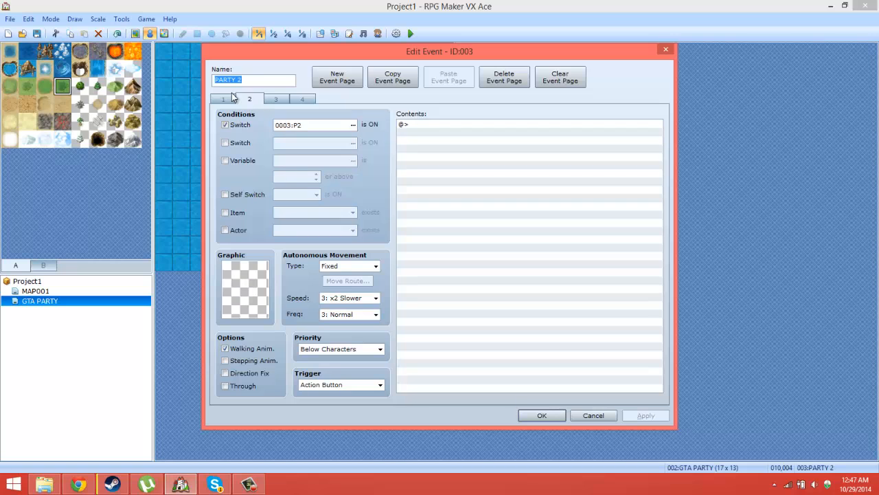
click(225, 99)
double_click(245, 290)
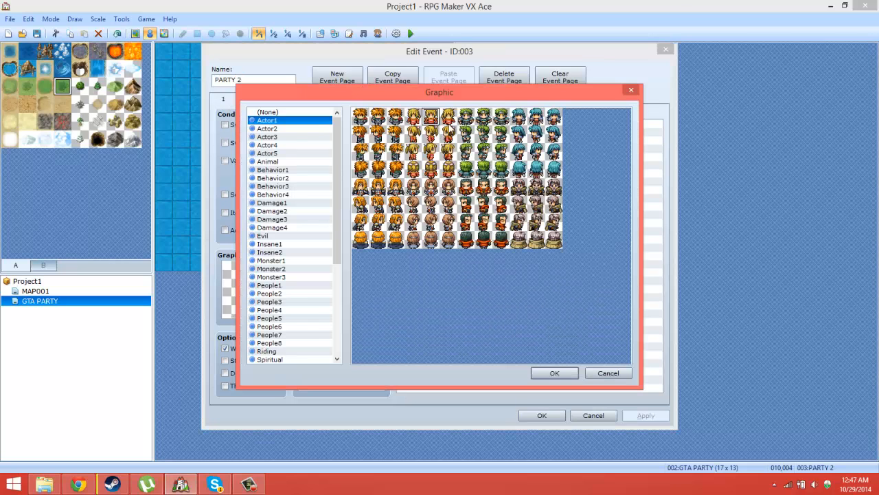
double_click(484, 117)
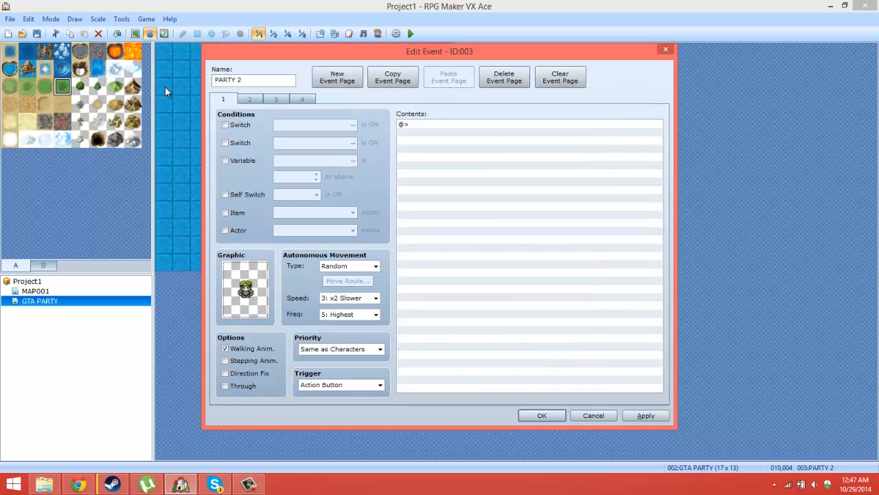
Step: Rename the event at tile 010,004 as PARTY 3 and confirm it
double_click(248, 79)
drag(239, 80, 251, 80)
text(3)
key(Return)
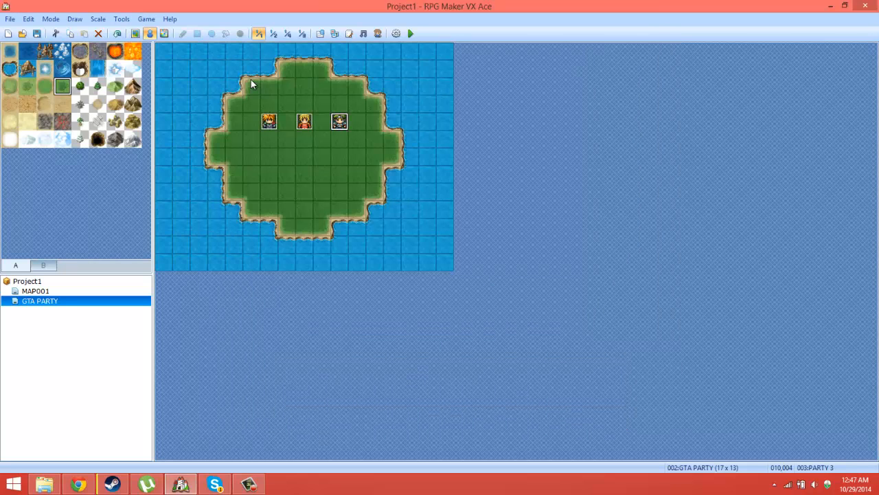
Step: Open the database and examine the settings and graphics of actors 001 to 004
click(121, 18)
click(134, 32)
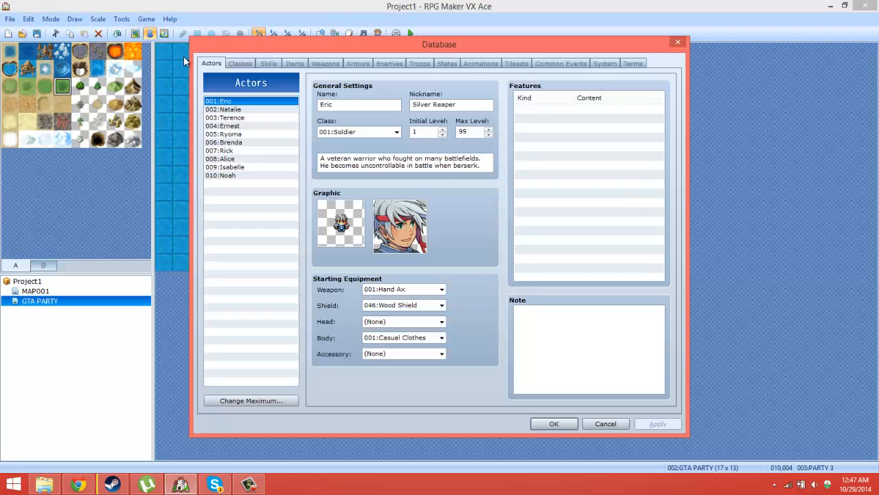
click(223, 110)
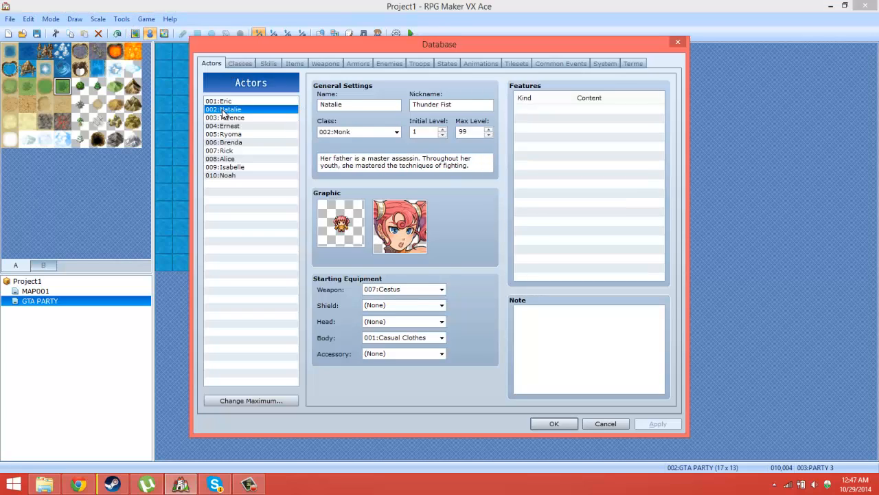
click(226, 119)
click(231, 126)
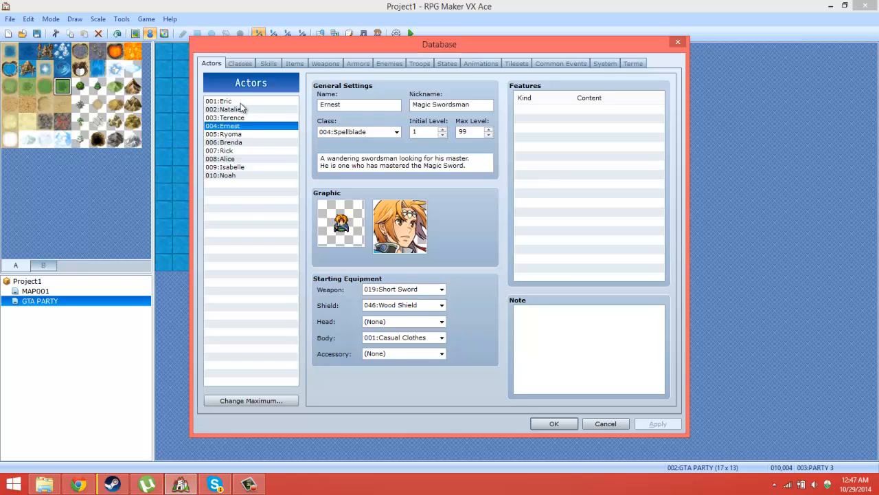
click(240, 103)
click(238, 111)
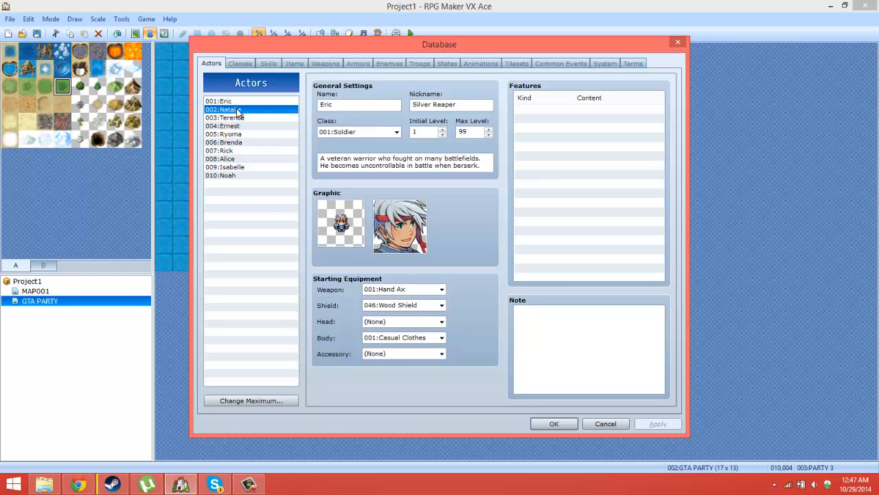
click(239, 102)
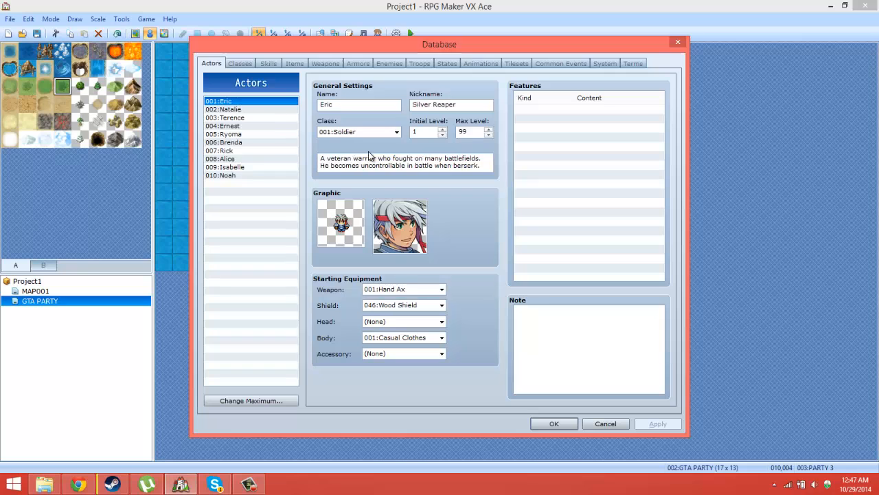
Step: Examine which character sheet and sprite each of actors 001 to 004 uses in the database
double_click(351, 222)
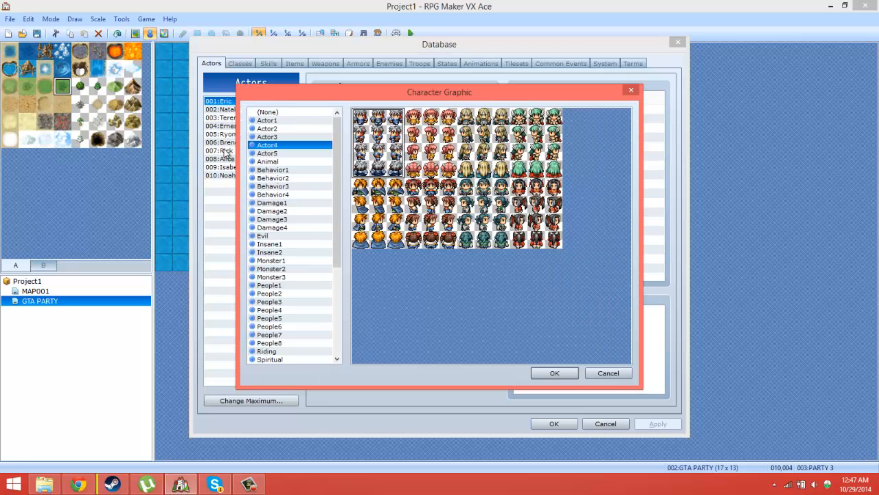
click(605, 373)
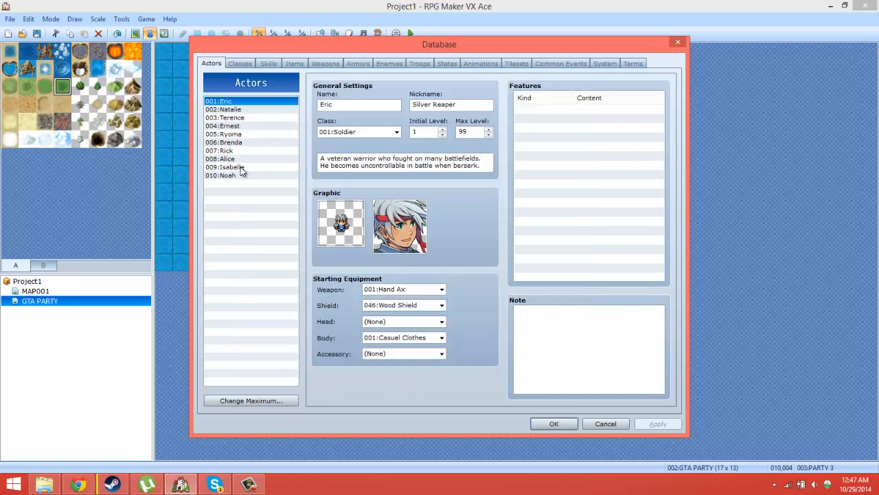
click(226, 110)
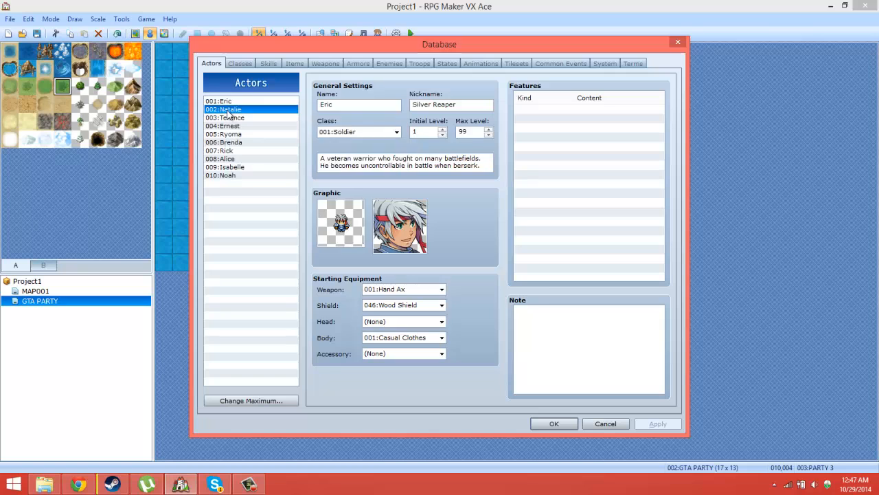
double_click(358, 232)
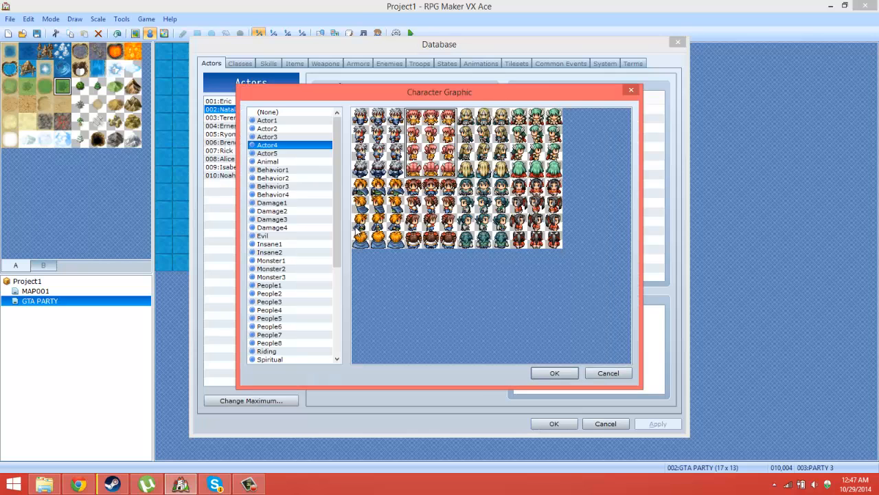
click(609, 373)
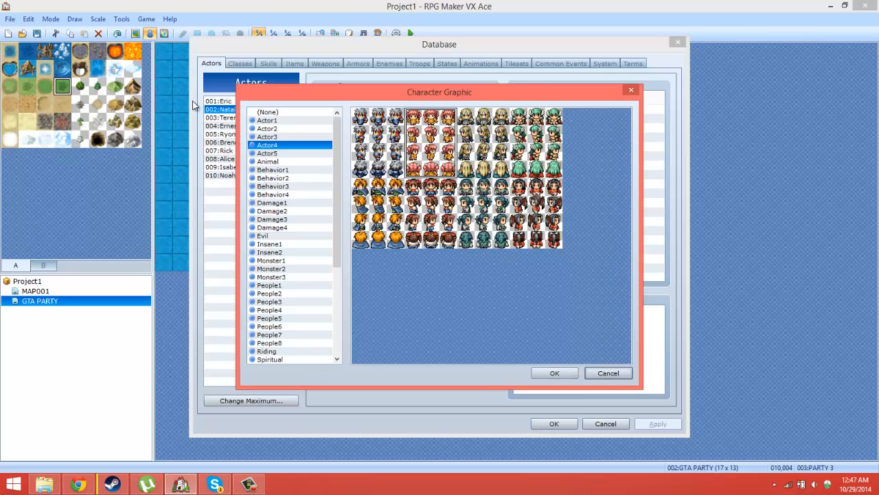
click(608, 373)
click(236, 118)
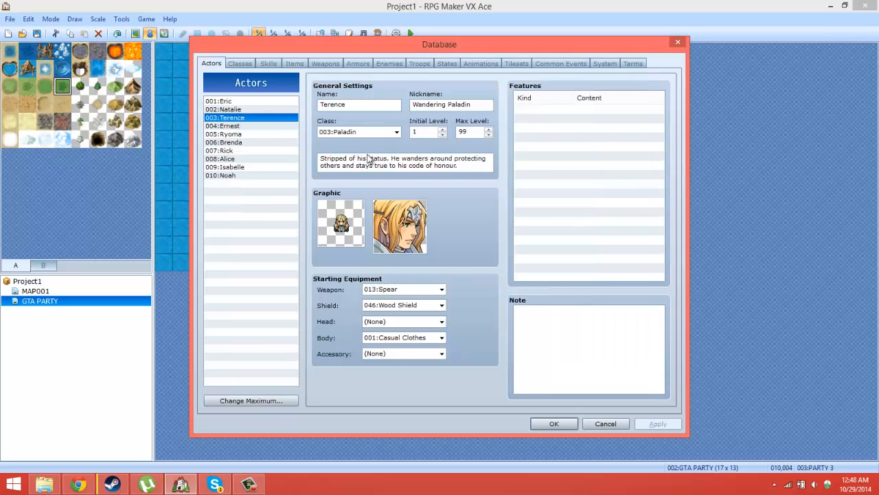
double_click(347, 211)
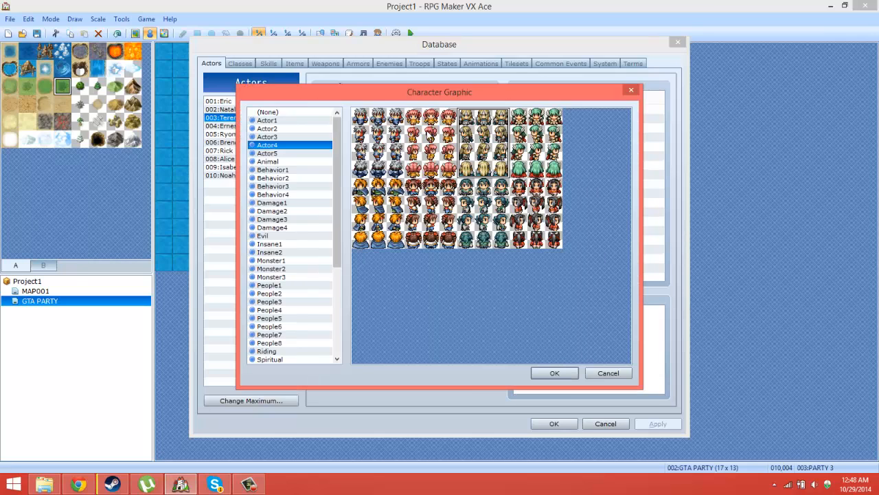
click(609, 371)
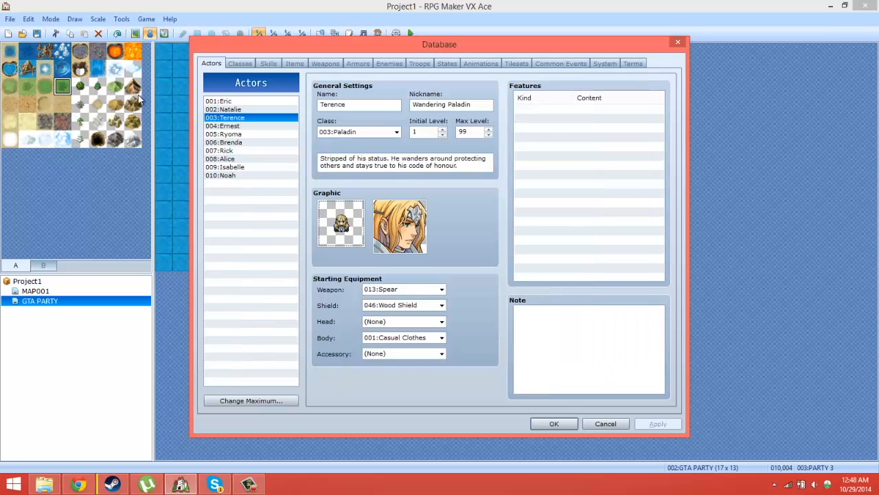
click(218, 125)
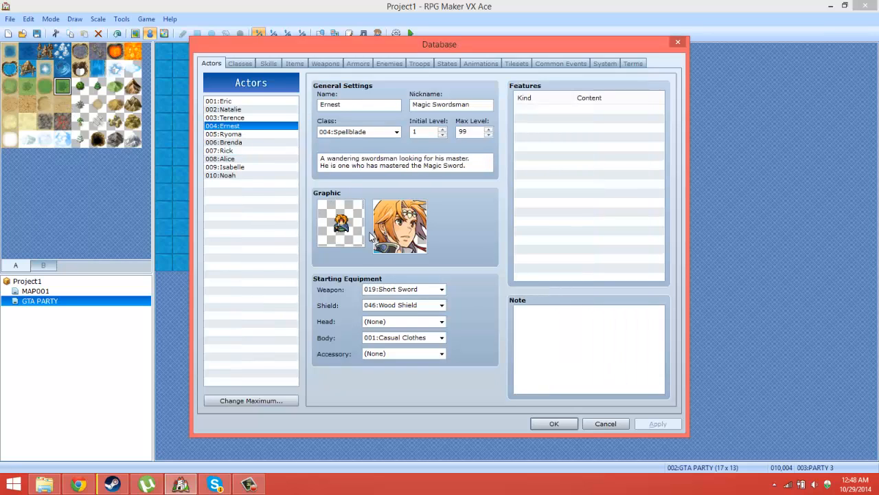
double_click(344, 223)
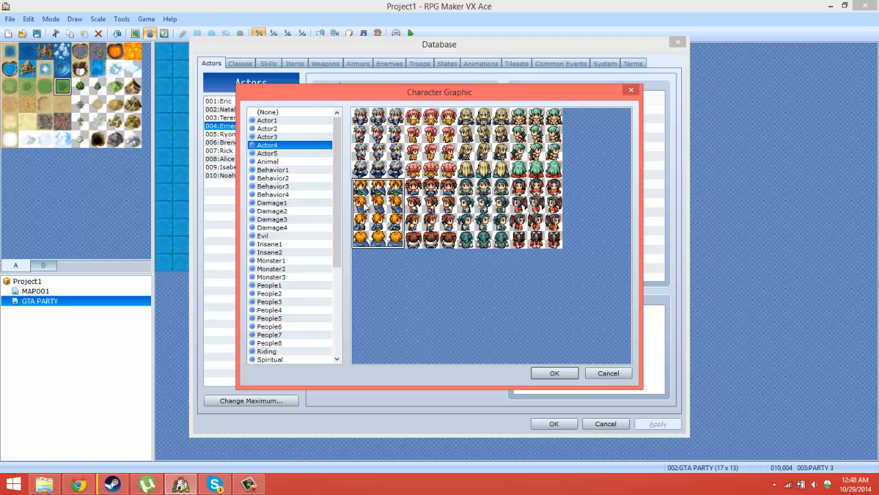
click(608, 373)
click(606, 424)
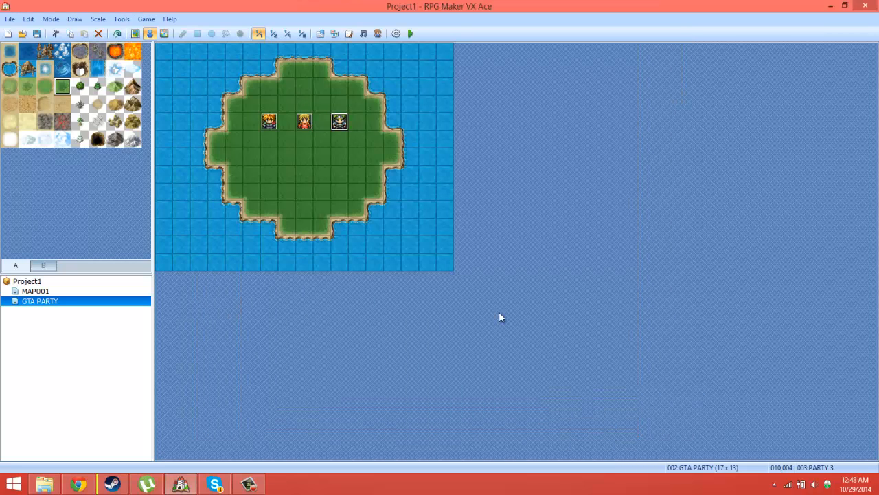
Step: Change the PARTY 1 event's page 1 graphic to the front-facing silver-haired character from Actor4
double_click(269, 122)
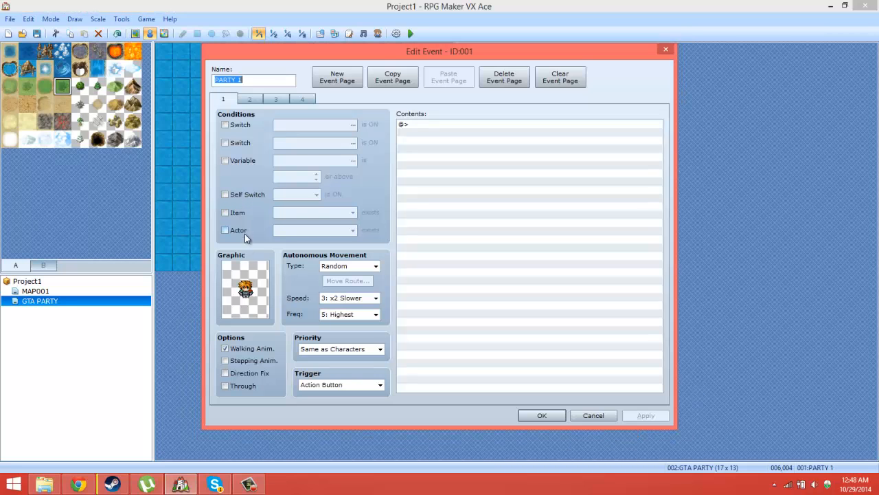
double_click(242, 286)
click(278, 146)
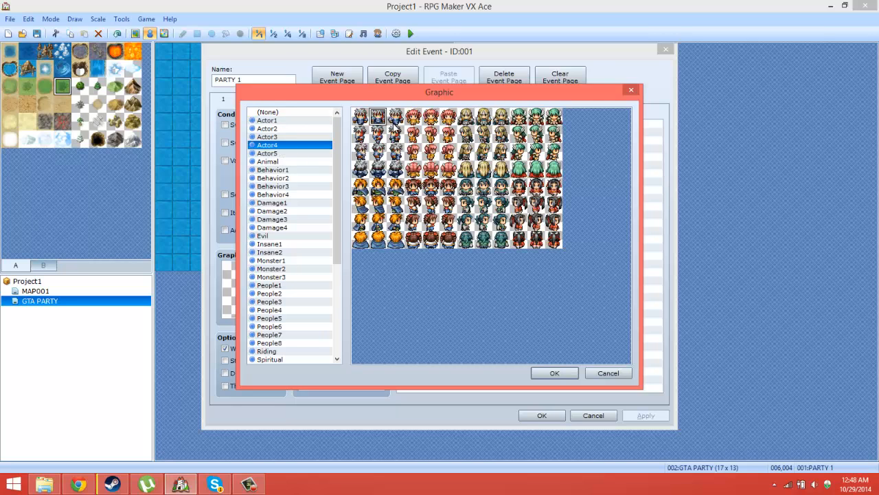
click(555, 373)
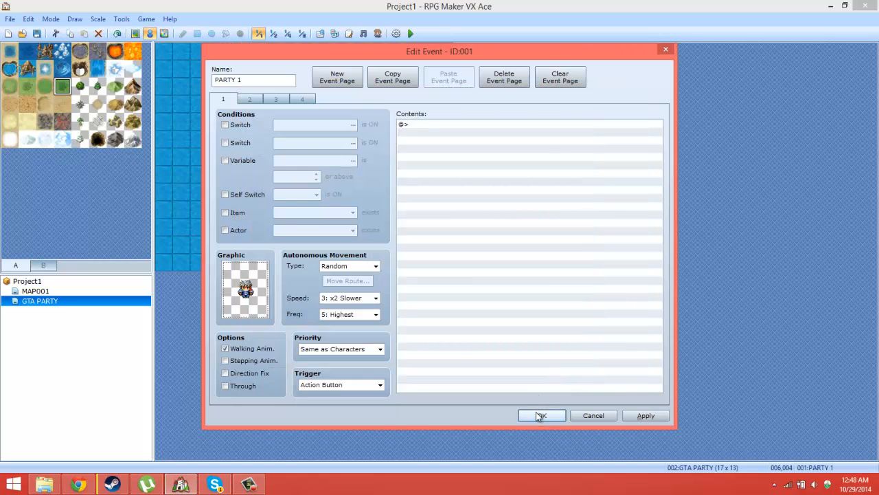
click(541, 415)
Step: Change the PARTY 2 event's page 1 graphic to the front-facing pink-haired character from Actor4
double_click(305, 124)
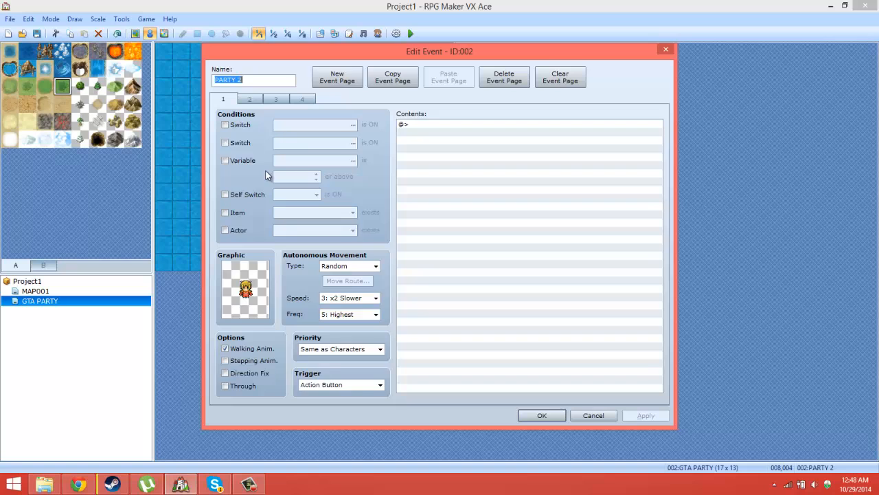
double_click(236, 298)
click(268, 145)
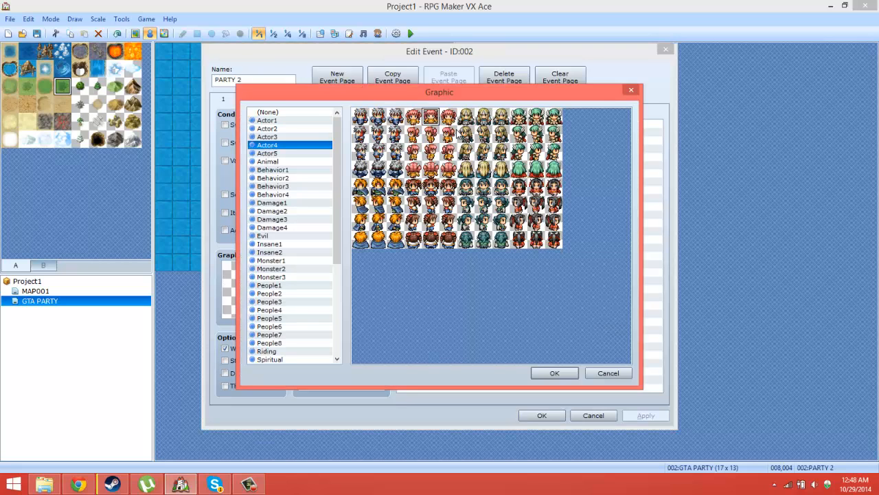
click(543, 373)
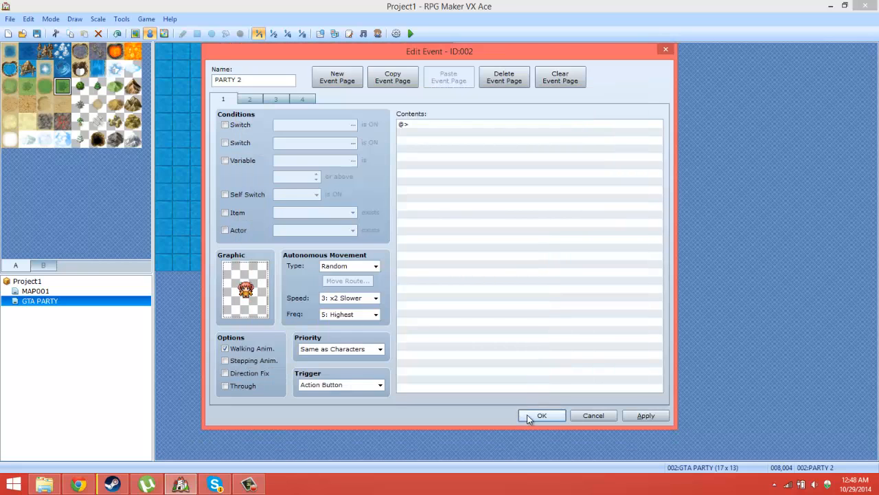
click(538, 416)
Step: Change the PARTY 3 event's page 1 graphic to the front-facing orange-haired character in blue from Actor4
double_click(339, 122)
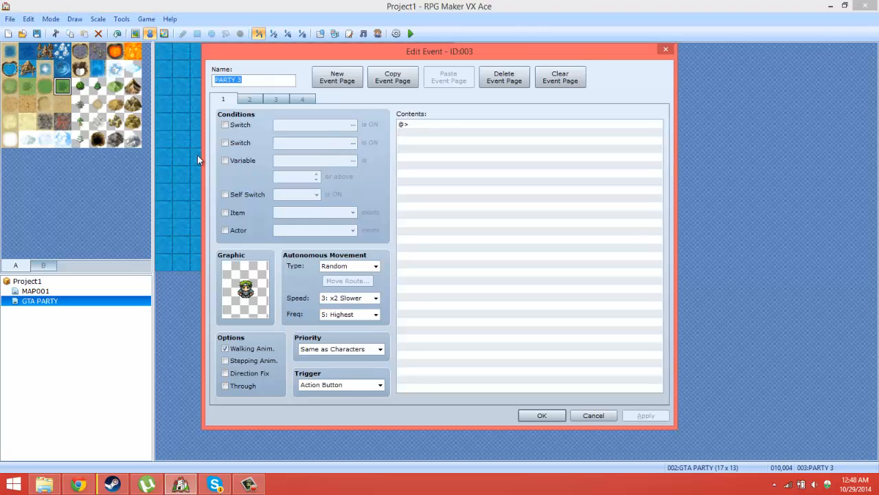
double_click(266, 303)
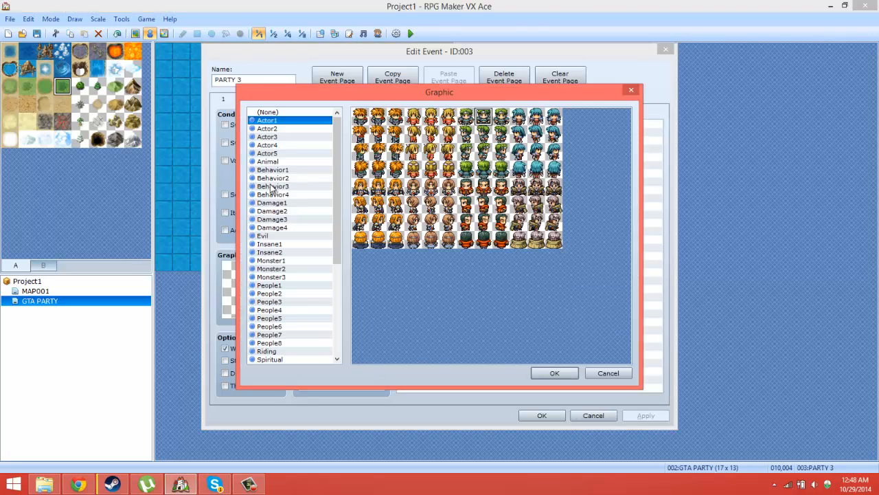
click(268, 145)
click(545, 371)
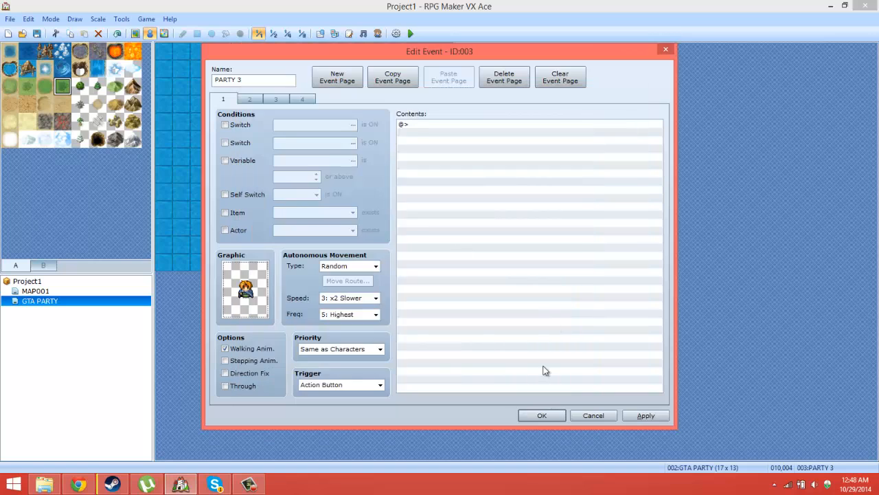
click(541, 416)
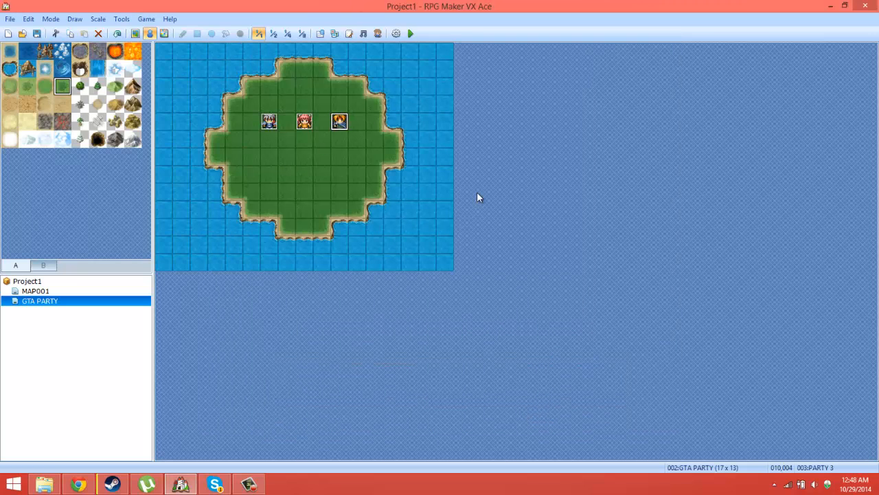
Step: Set the player's starting position at tile 008,007 on the GTA PARTY map
right_click(309, 173)
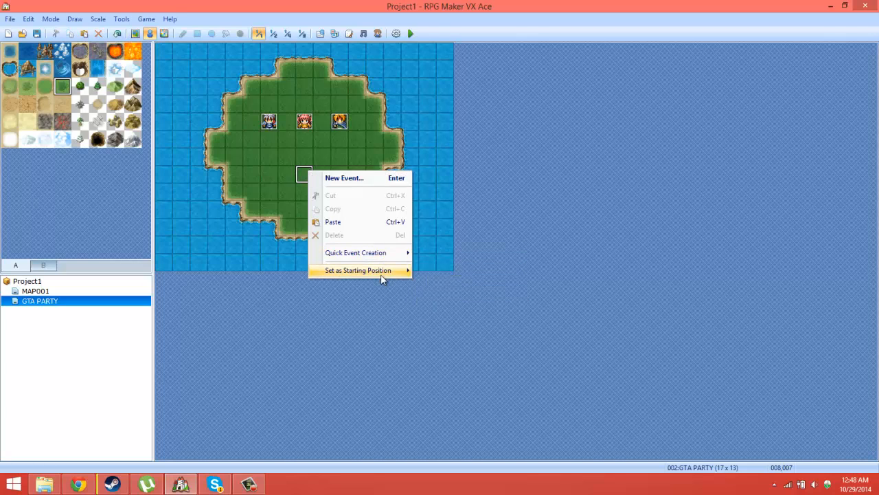
mouse_move(382, 272)
click(434, 274)
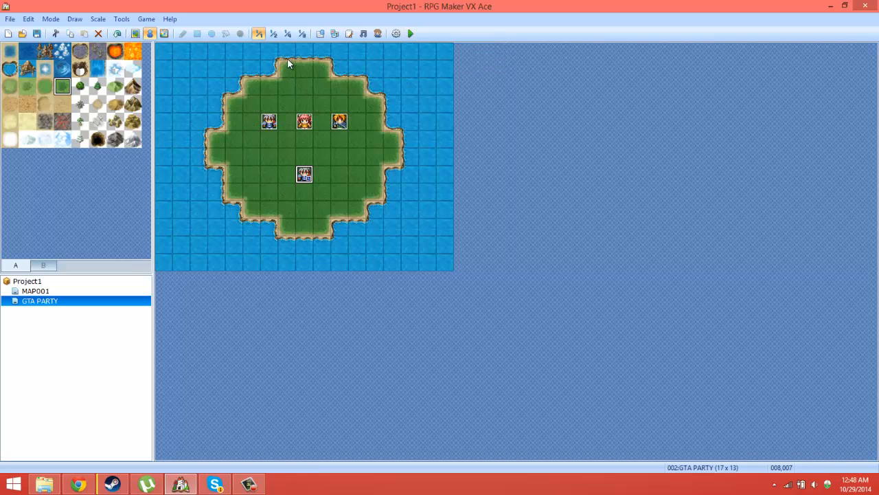
Step: Change actor 001's character graphic in the database to the first orange-haired character from Actor1 and apply it
click(125, 18)
click(137, 31)
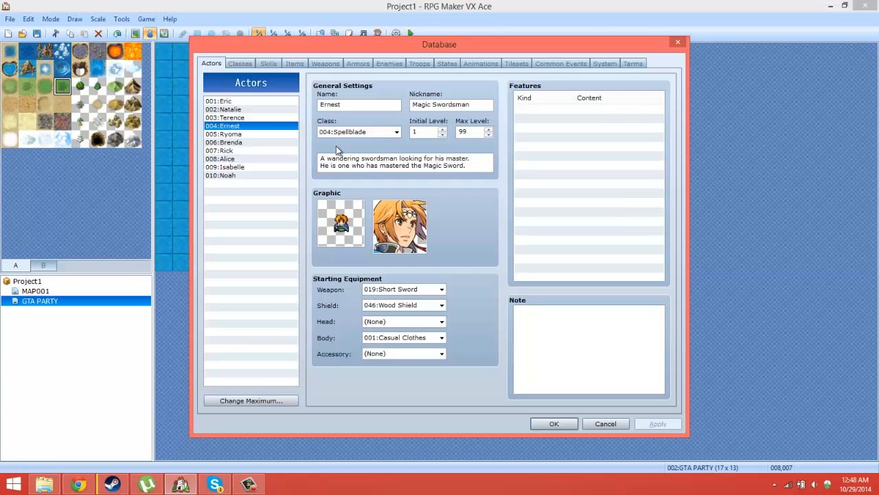
double_click(350, 224)
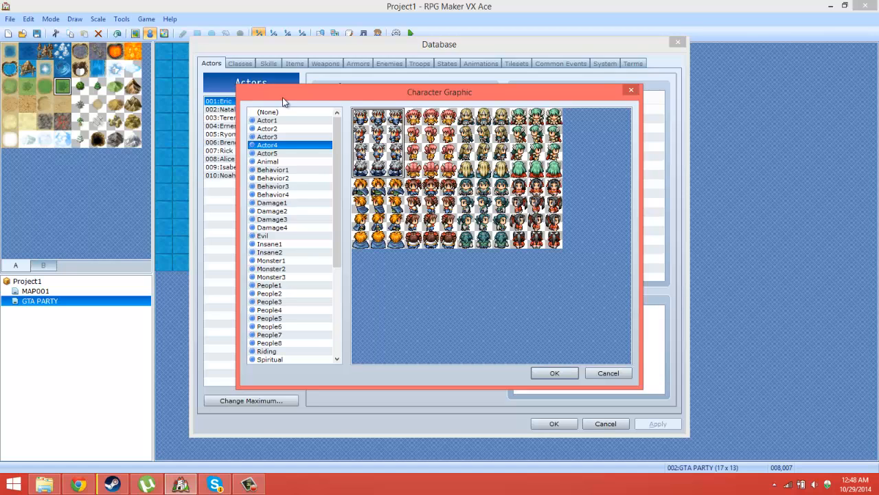
click(273, 121)
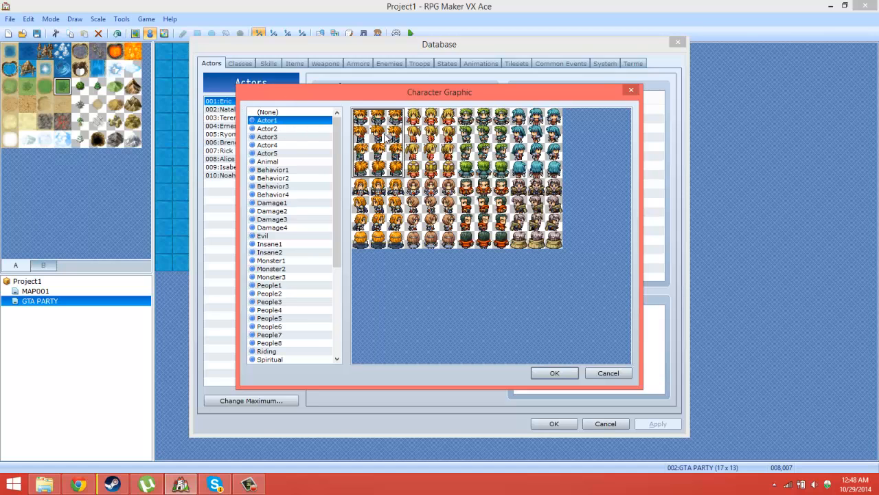
click(567, 371)
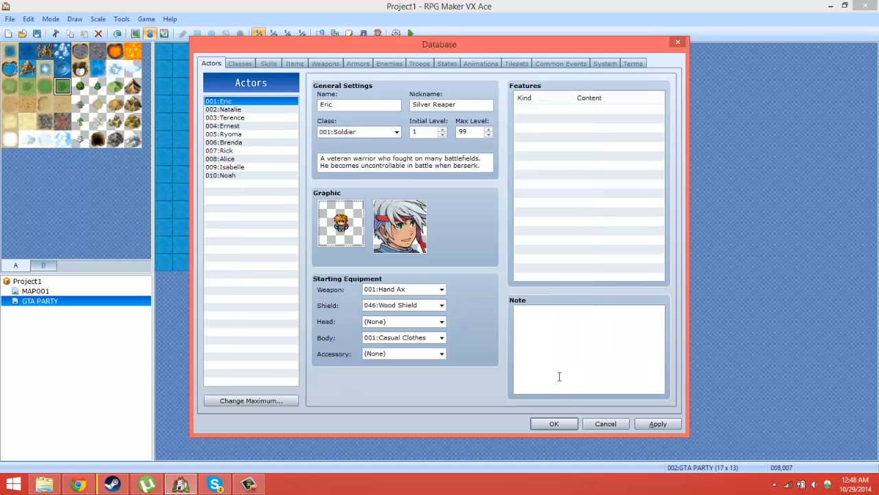
click(658, 423)
Step: Change actor 001's face graphic to the first face from Actor1 and confirm the database changes
double_click(400, 216)
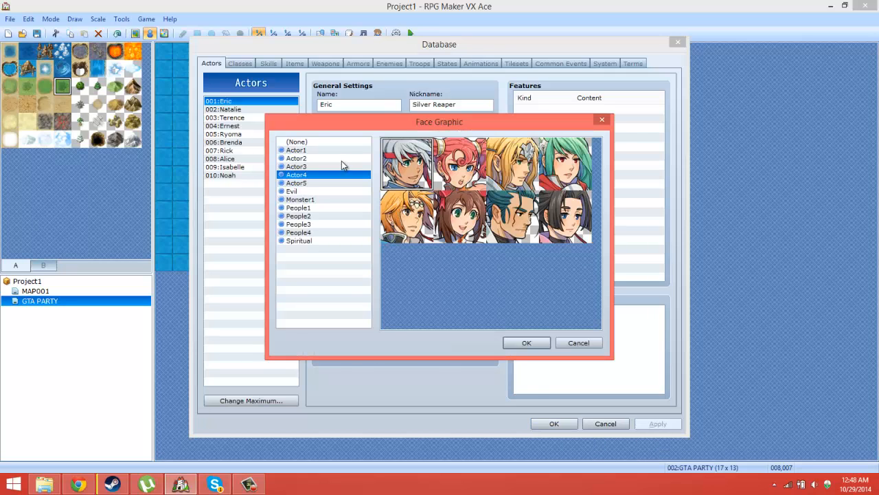
click(297, 150)
double_click(399, 166)
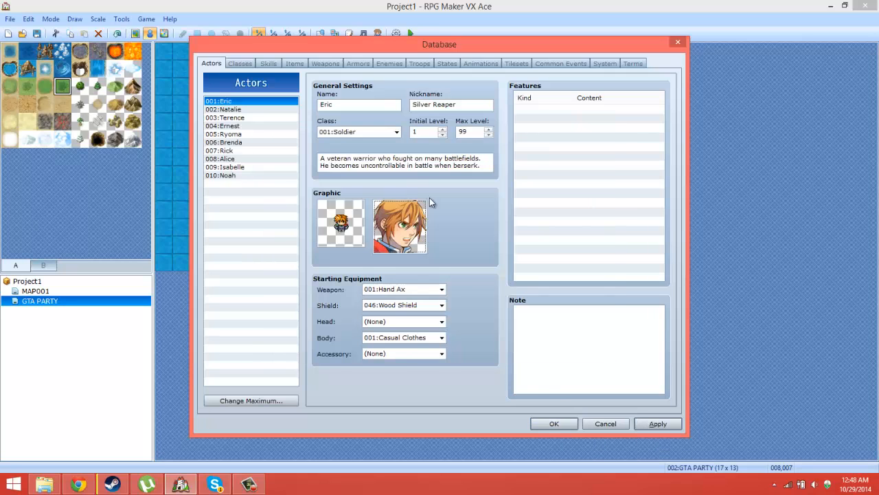
click(555, 423)
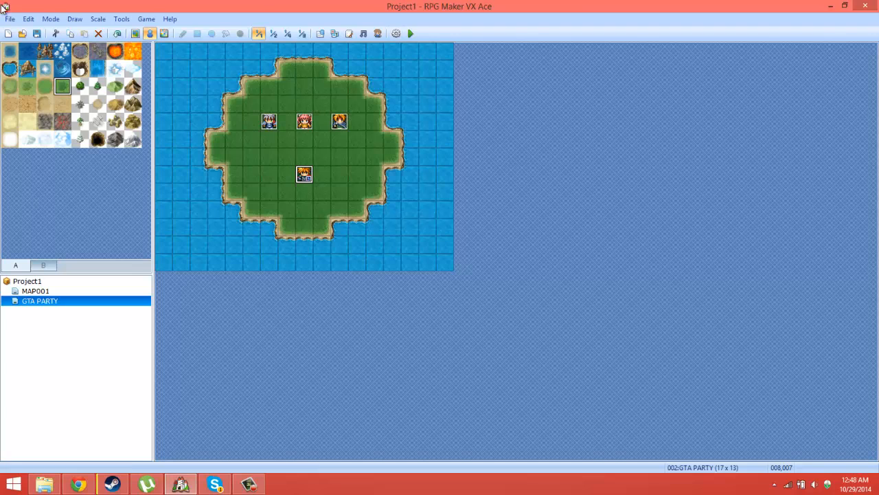
Step: Turn off Show Player Followers in the database's system options and confirm the change
click(122, 18)
click(134, 28)
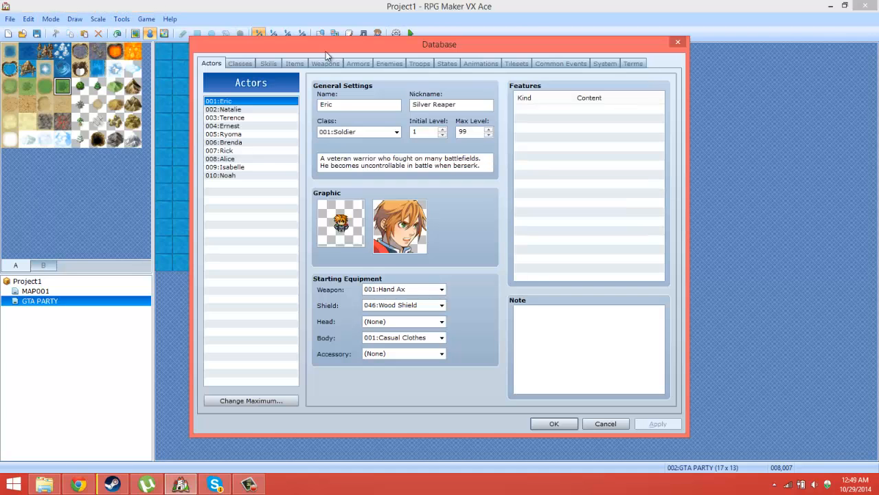
click(633, 63)
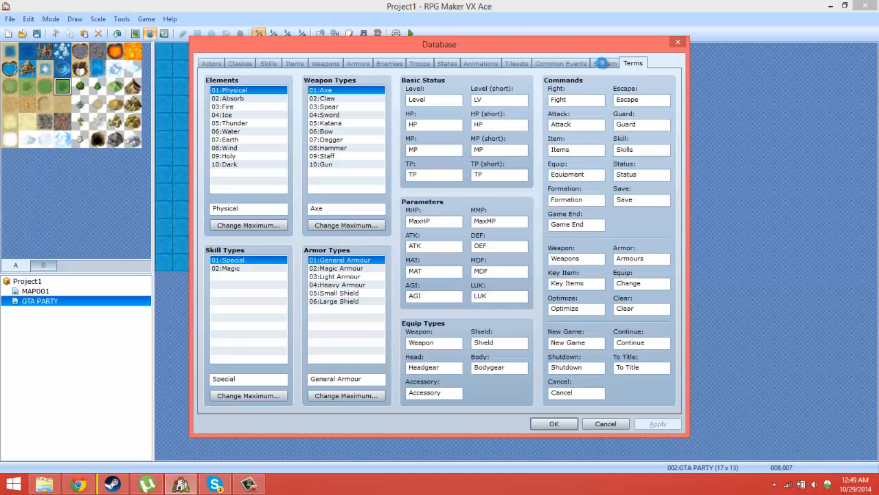
click(603, 63)
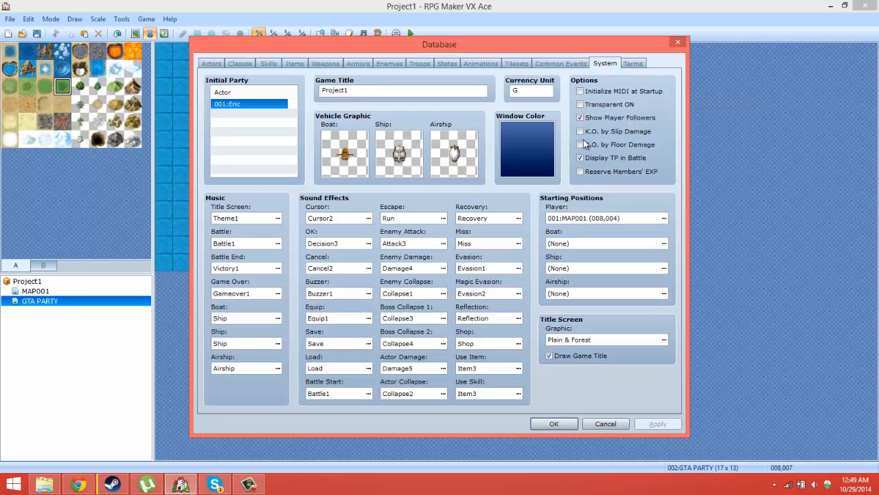
click(581, 118)
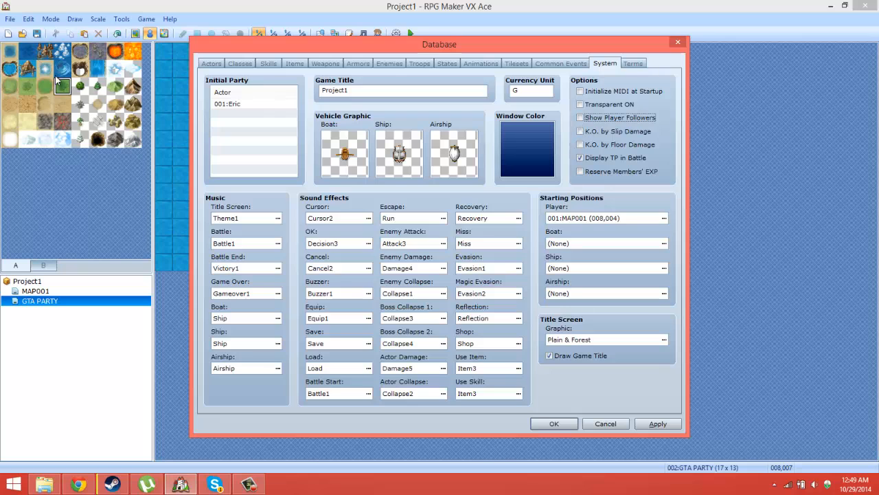
click(553, 424)
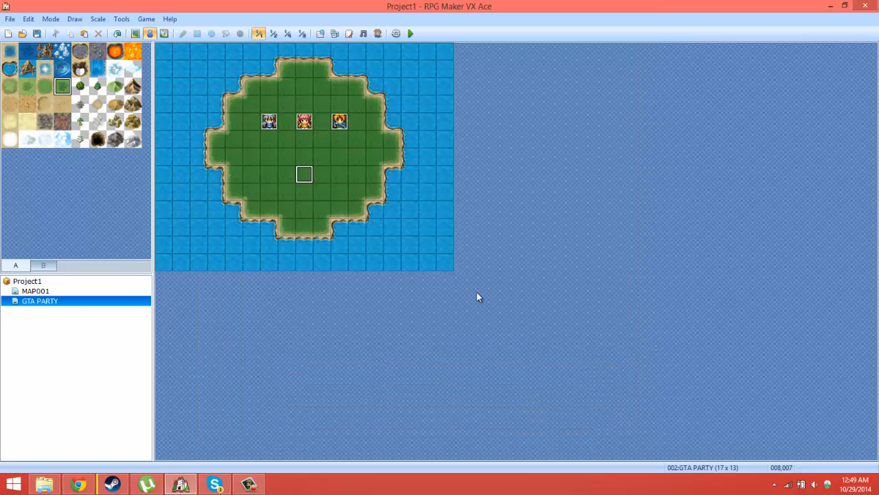
Step: Set tile 008,007 on the GTA PARTY map as the player's starting position again
right_click(307, 175)
mouse_move(380, 271)
click(429, 271)
Step: Playtest the GTA PARTY map to check the player and the wandering party events, and close the game
click(411, 33)
click(395, 266)
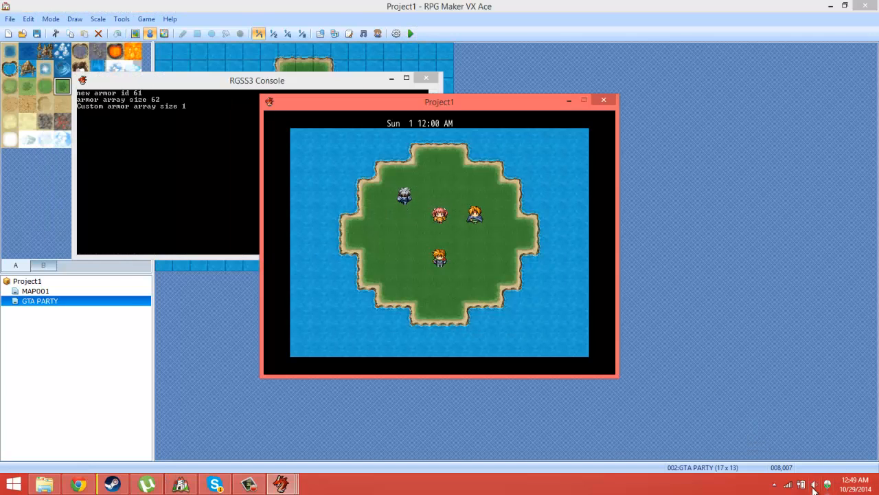
click(814, 484)
click(423, 306)
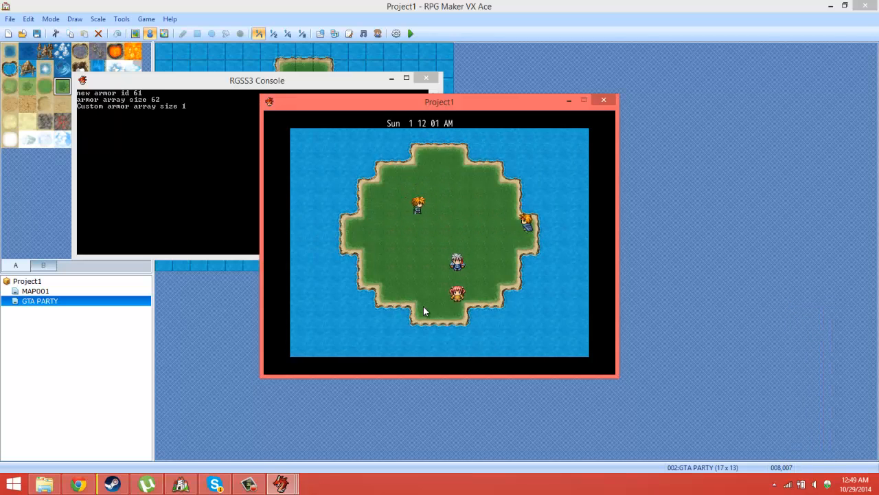
click(604, 100)
right_click(426, 190)
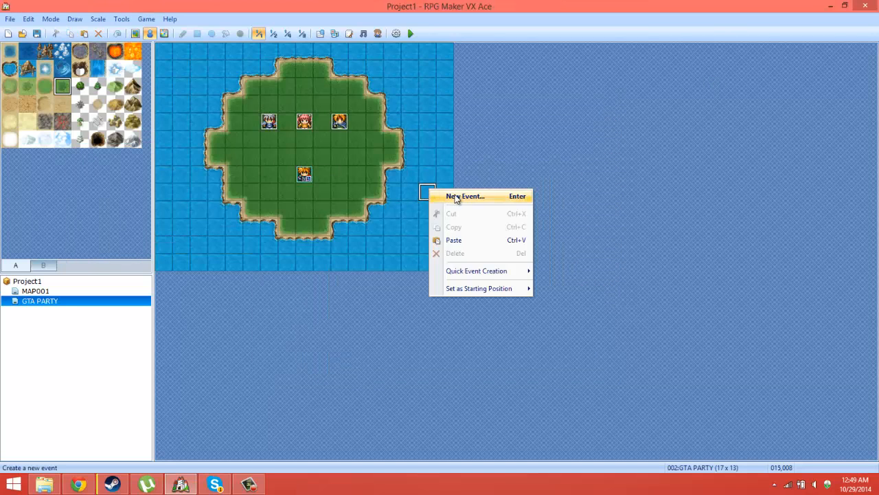
click(445, 194)
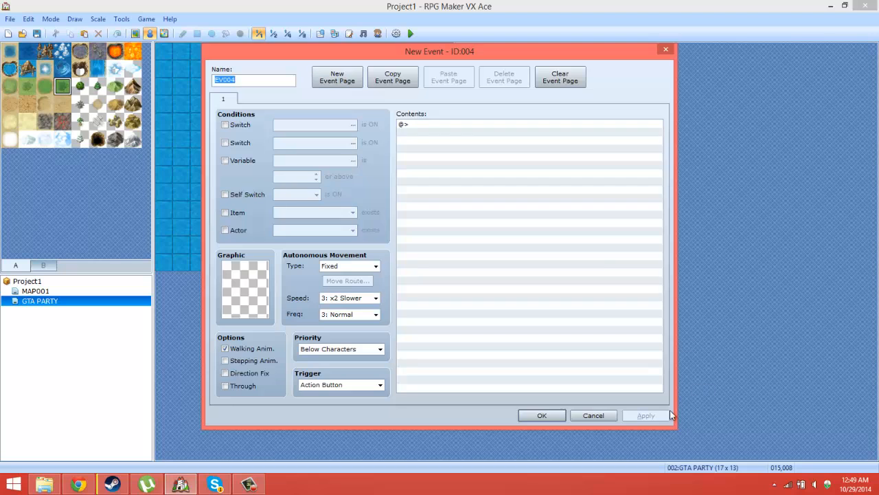
click(593, 415)
Step: Copy the PARTY 1 event to tile 008,002 and rename the copy PARTY 4
right_click(272, 121)
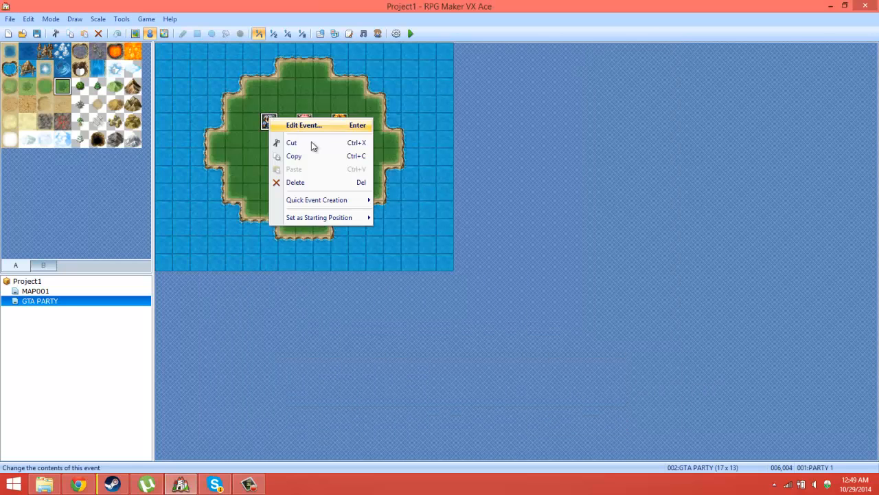
click(322, 164)
click(308, 101)
right_click(306, 89)
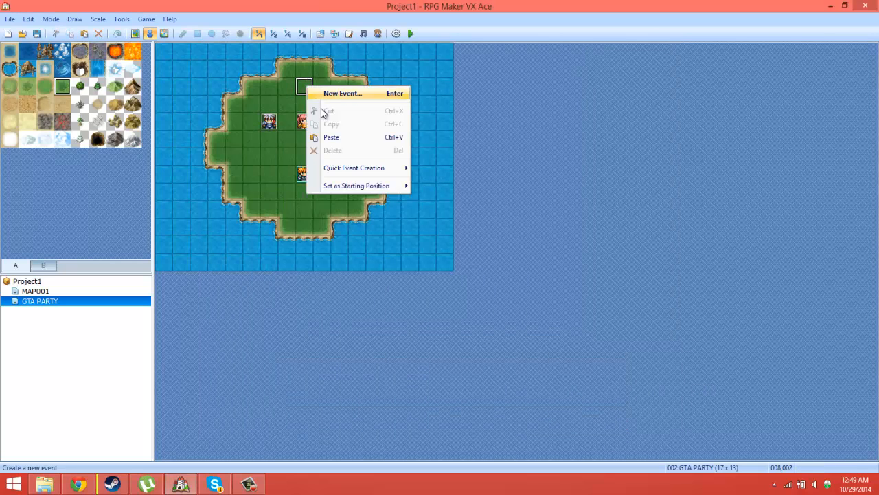
click(333, 136)
double_click(305, 88)
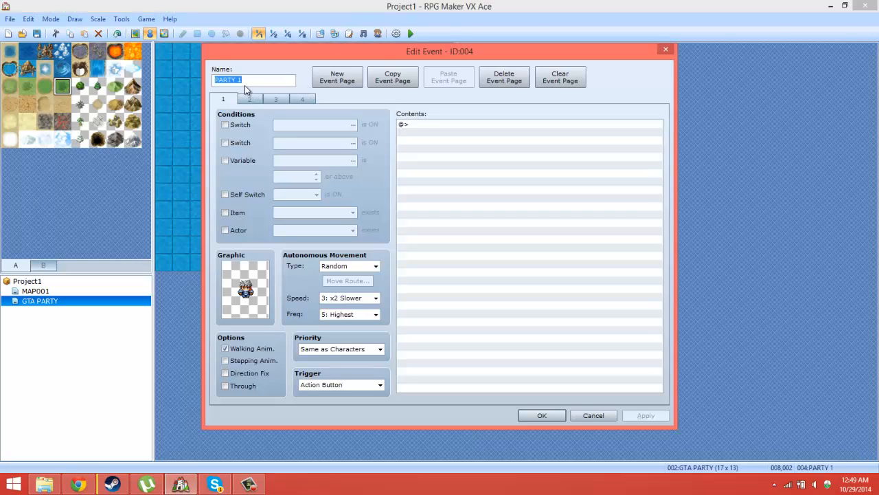
click(240, 81)
text(0)
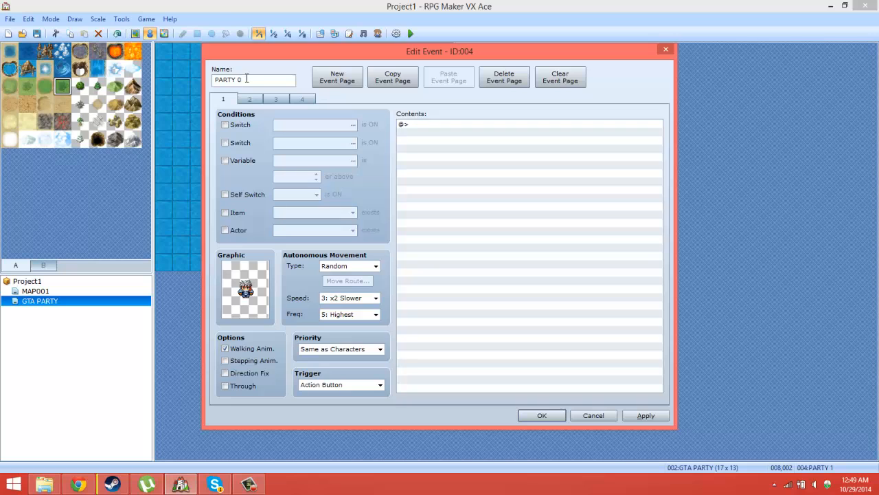
Step: Set the PARTY 4 event's page 1 graphic to the first orange-haired character from Actor1, check its other pages, and confirm the event
double_click(253, 268)
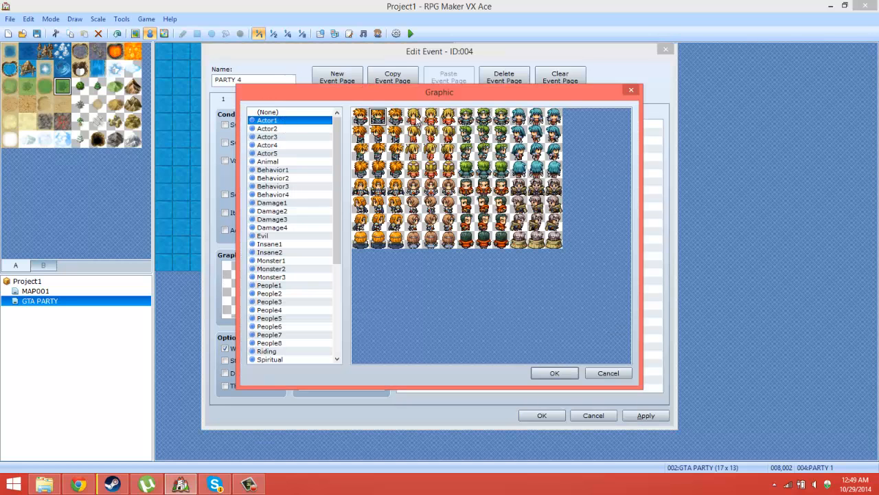
double_click(379, 117)
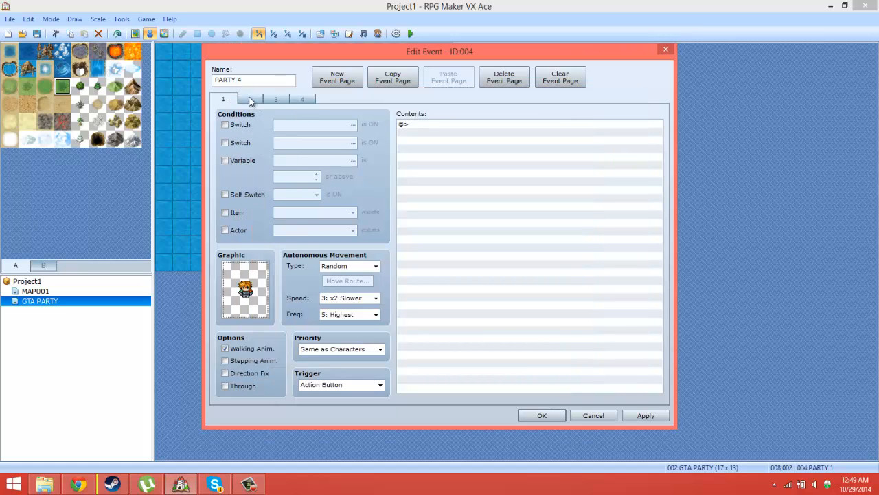
click(251, 100)
click(277, 100)
click(302, 100)
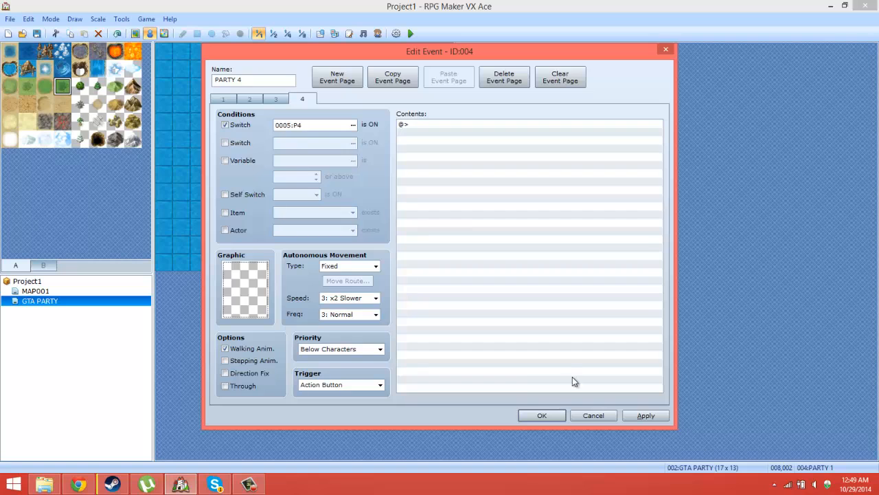
click(552, 416)
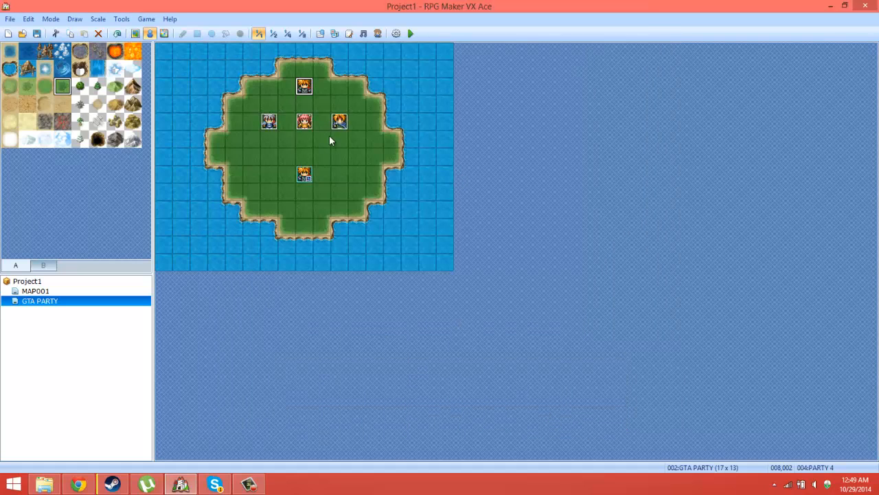
Step: Review the switch conditions on pages 2 to 4 of the PARTY 1 event
double_click(266, 125)
click(250, 99)
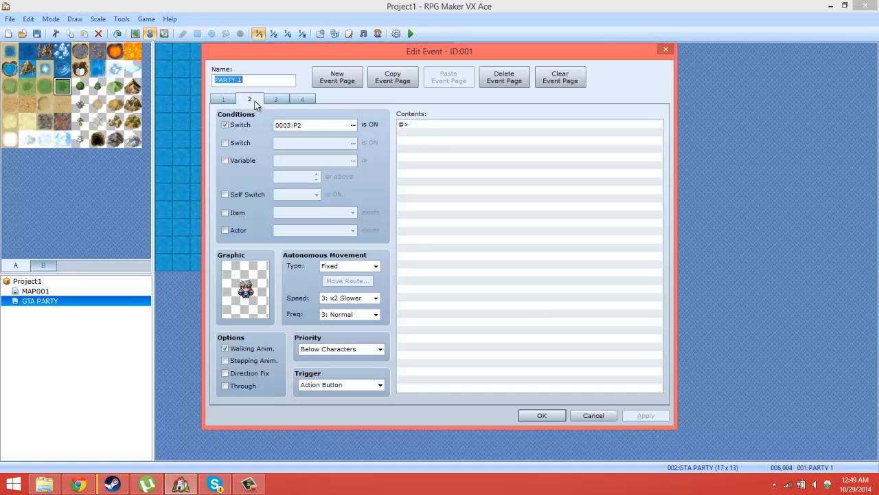
click(275, 99)
click(248, 99)
click(284, 101)
click(303, 100)
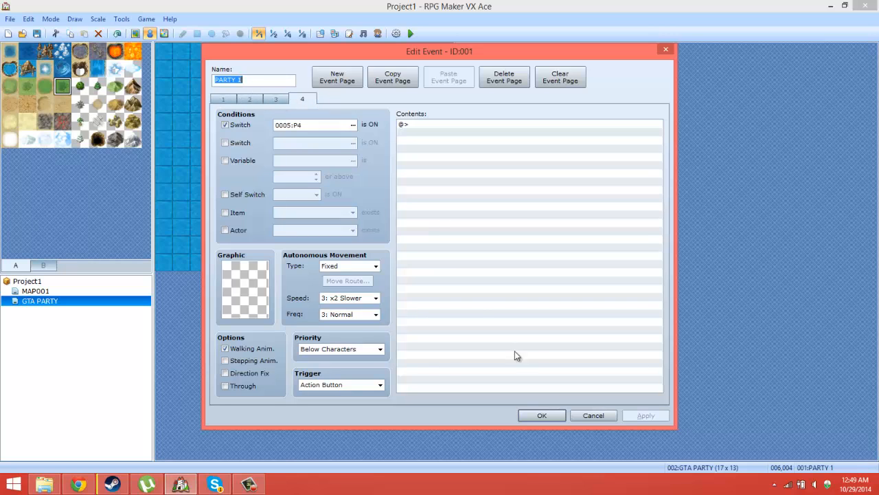
click(533, 415)
Step: Set the PARTY 2 event's switch conditions to P3 on page 2, P4 on page 3 and P1 on page 4, and confirm
double_click(306, 121)
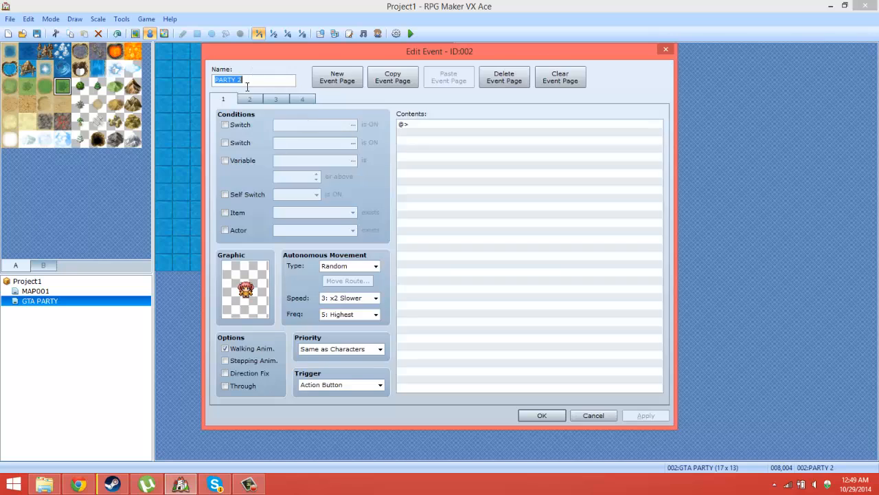
click(248, 101)
click(352, 124)
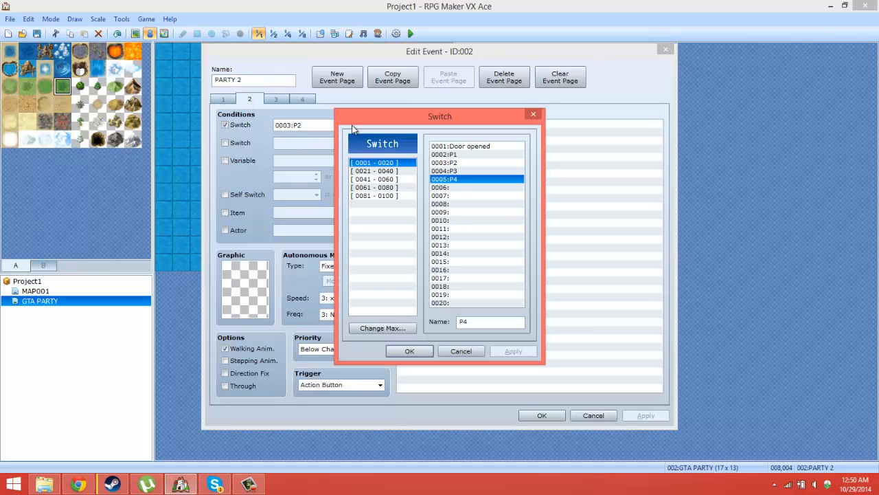
double_click(451, 174)
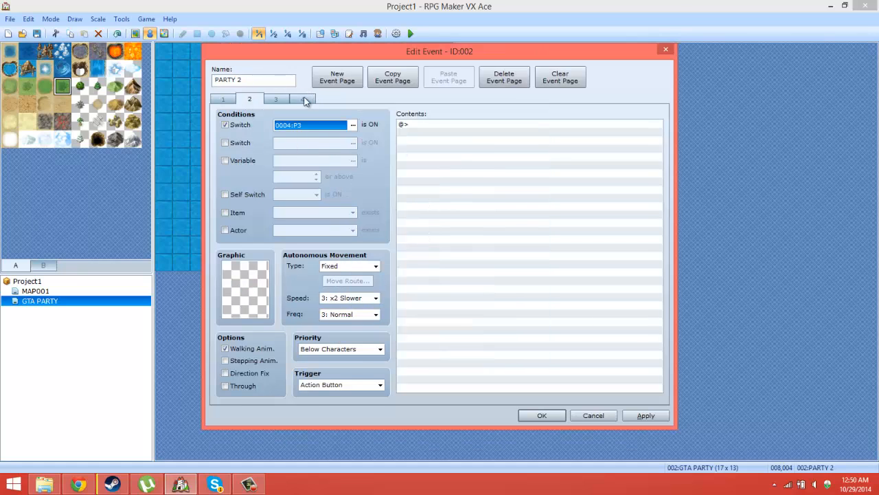
click(276, 99)
click(352, 125)
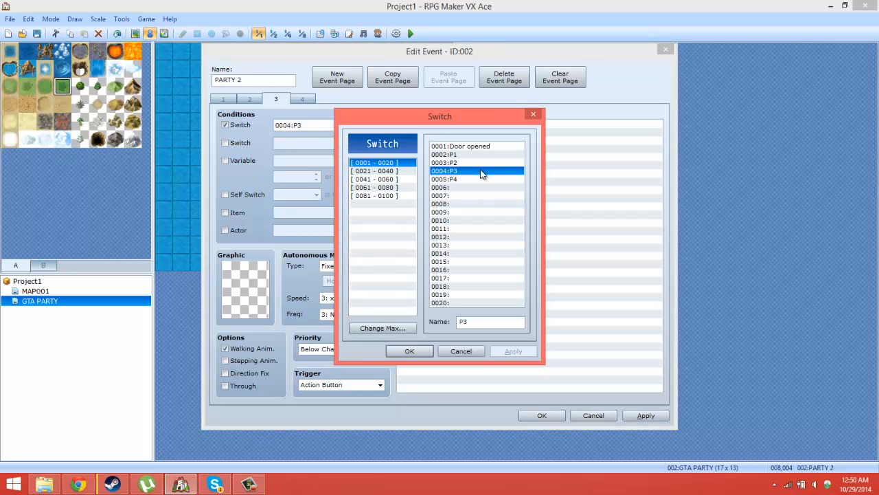
double_click(481, 178)
click(303, 99)
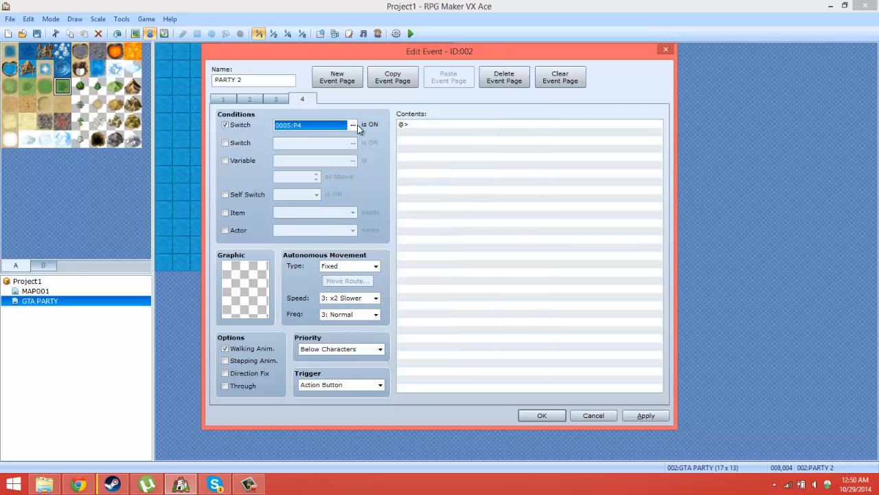
click(353, 124)
double_click(453, 156)
click(542, 415)
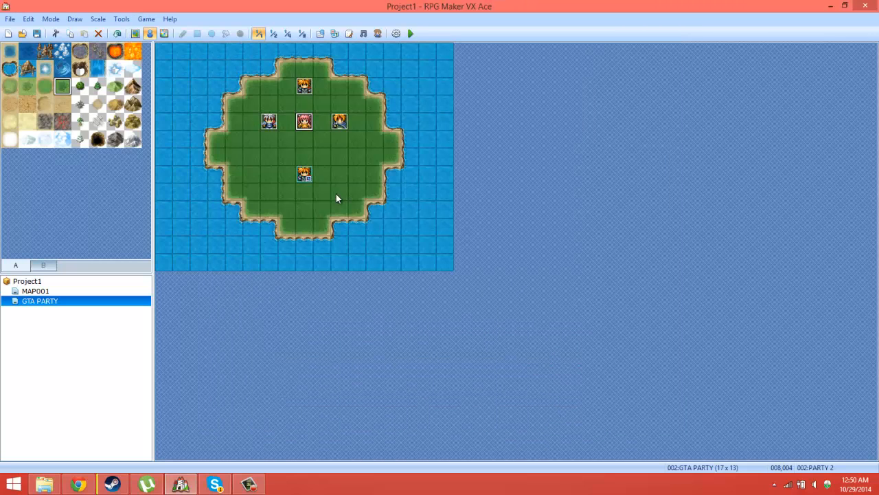
Step: Set the PARTY 3 event's switch conditions to P4 on page 2, P1 on page 3 and P2 on page 4, and confirm
double_click(339, 122)
click(249, 99)
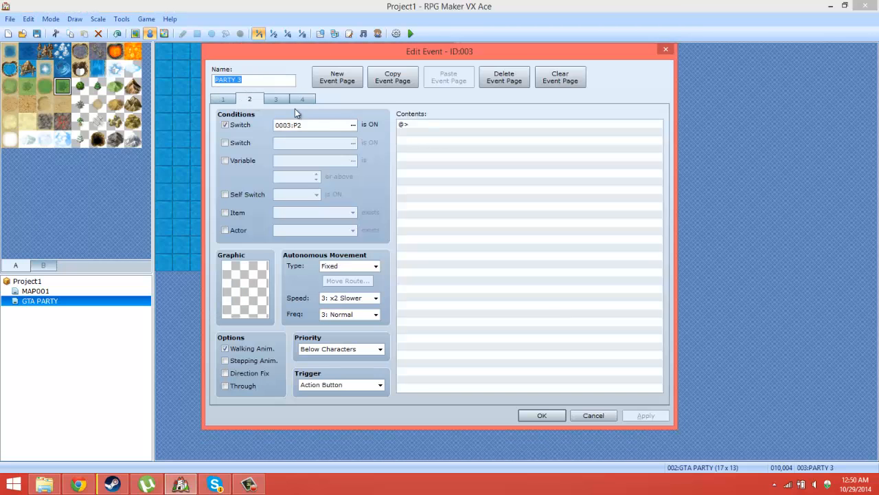
click(353, 126)
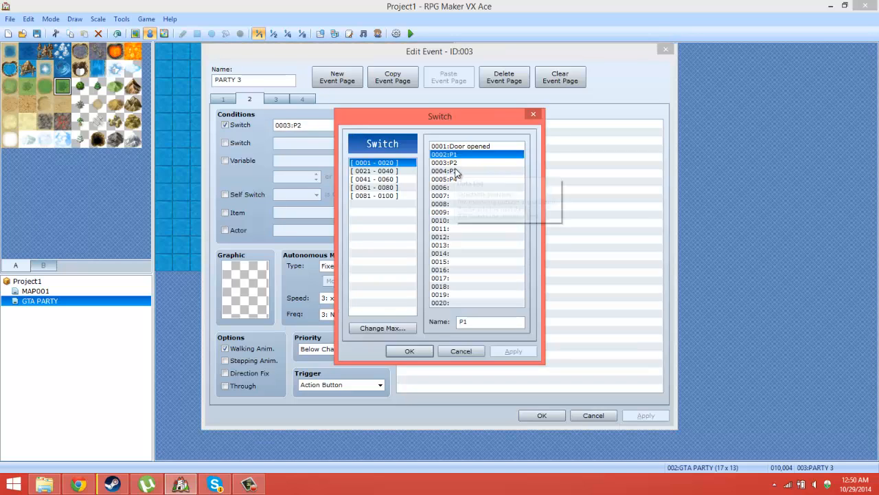
double_click(443, 179)
click(277, 99)
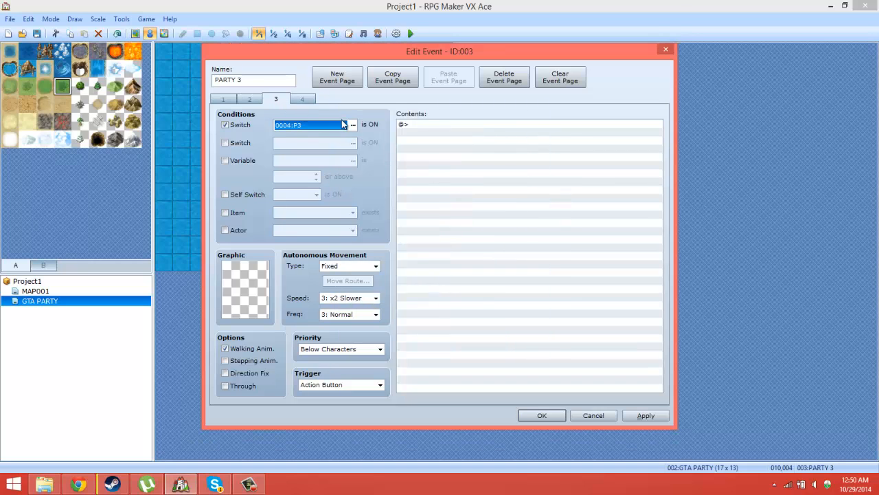
click(353, 125)
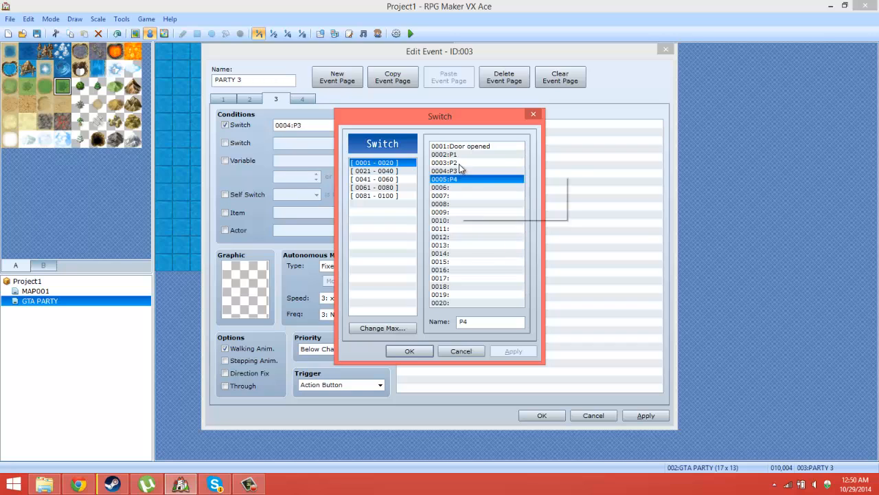
double_click(455, 156)
click(306, 100)
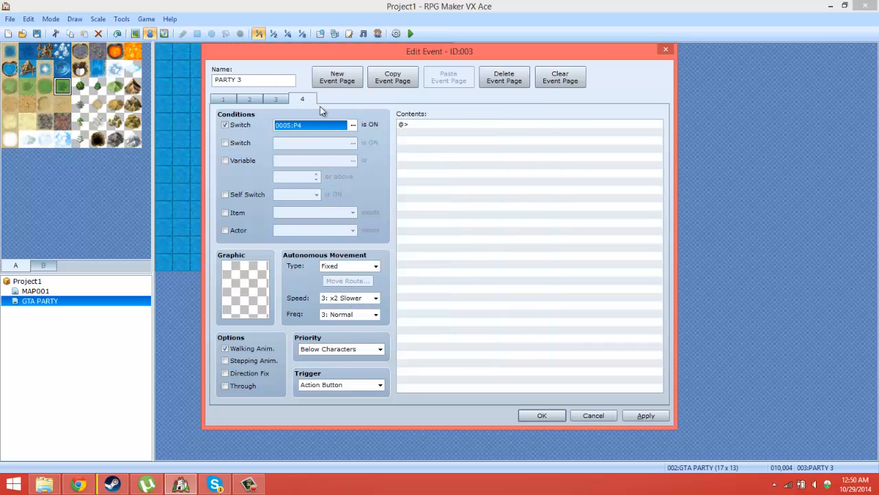
click(353, 125)
double_click(445, 163)
click(543, 416)
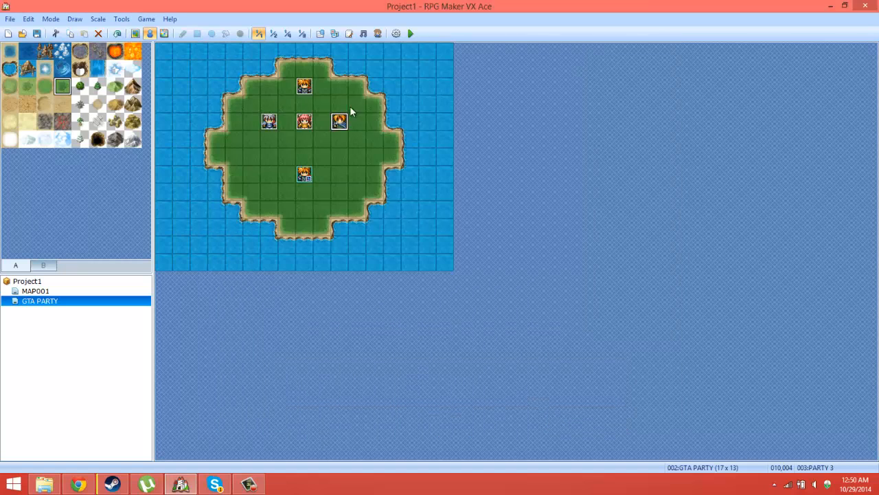
Step: Set the PARTY 4 event's switch conditions to P1 on page 2, P2 on page 3 and P3 on page 4, and confirm
double_click(308, 86)
click(250, 99)
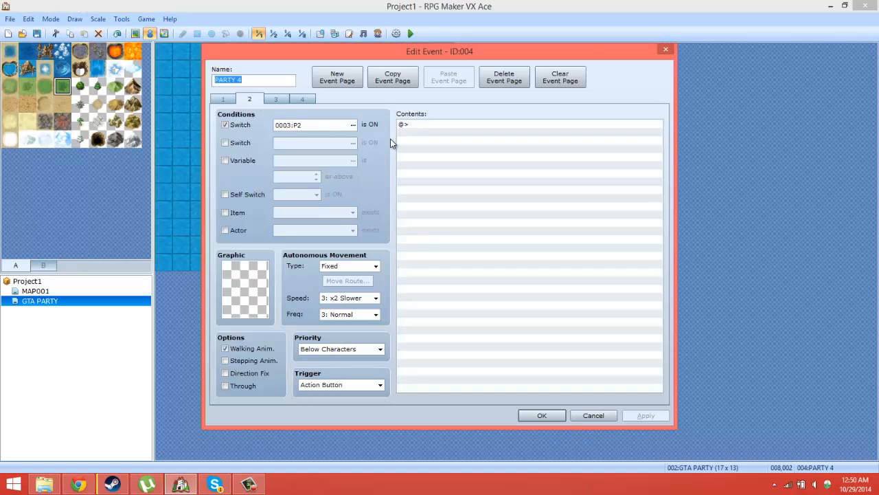
click(351, 126)
double_click(461, 154)
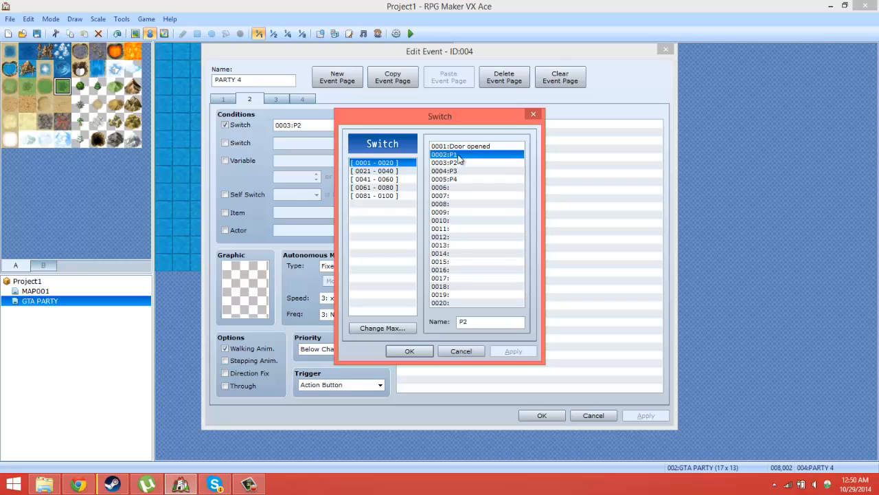
click(276, 99)
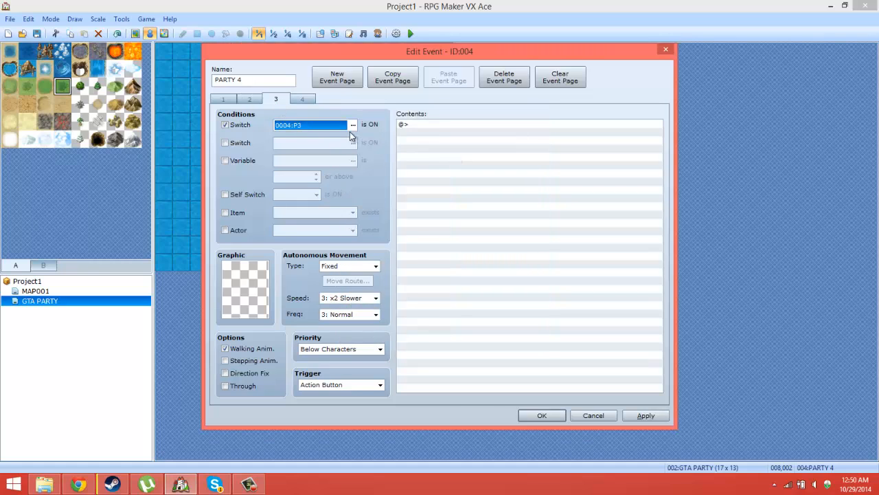
click(352, 125)
double_click(470, 160)
click(302, 100)
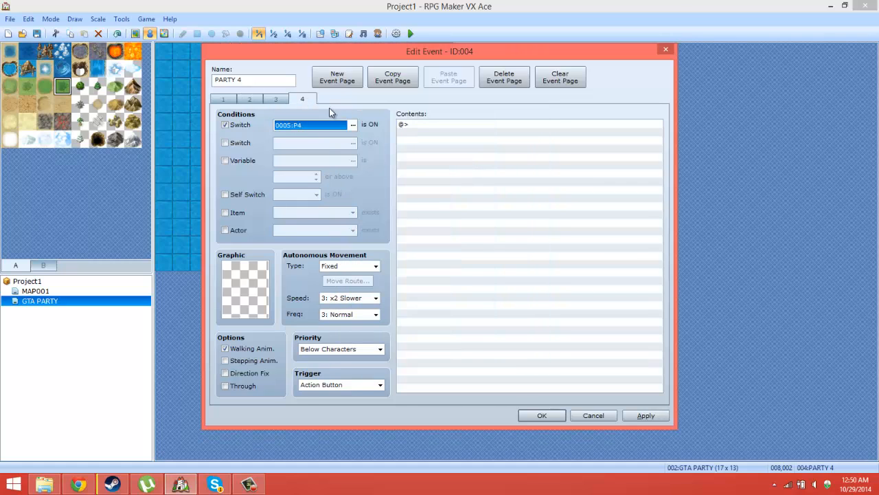
click(352, 125)
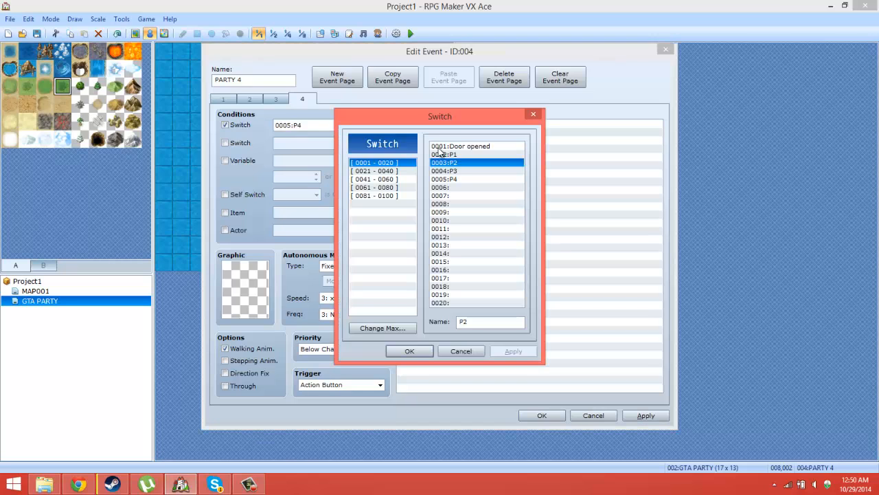
double_click(452, 169)
click(554, 418)
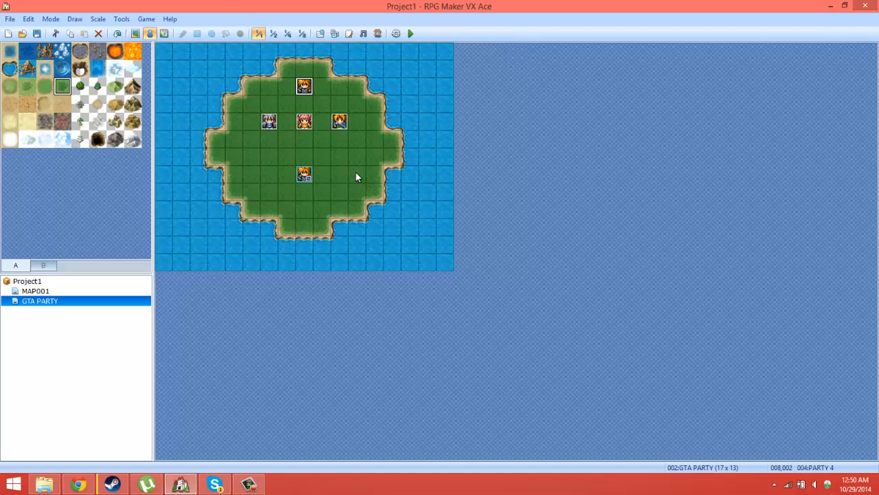
Step: Start a new event on water tile 000,008 and set its trigger to Parallel Process
click(300, 176)
right_click(161, 191)
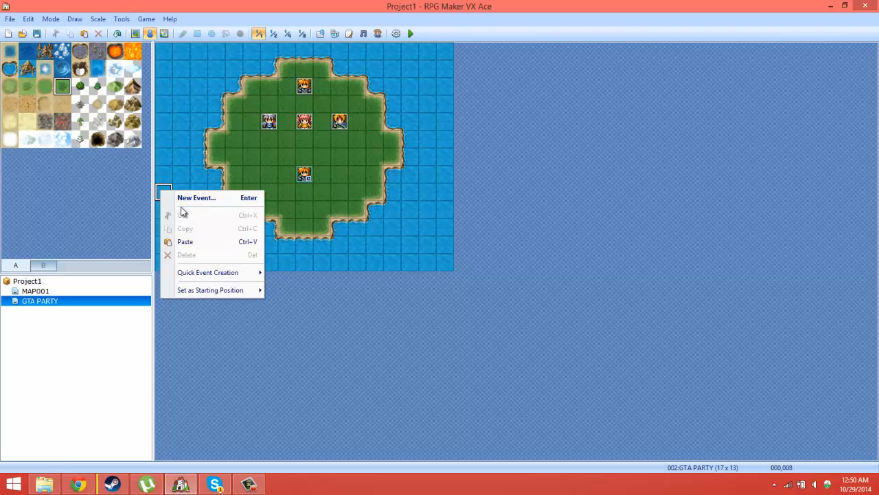
click(187, 198)
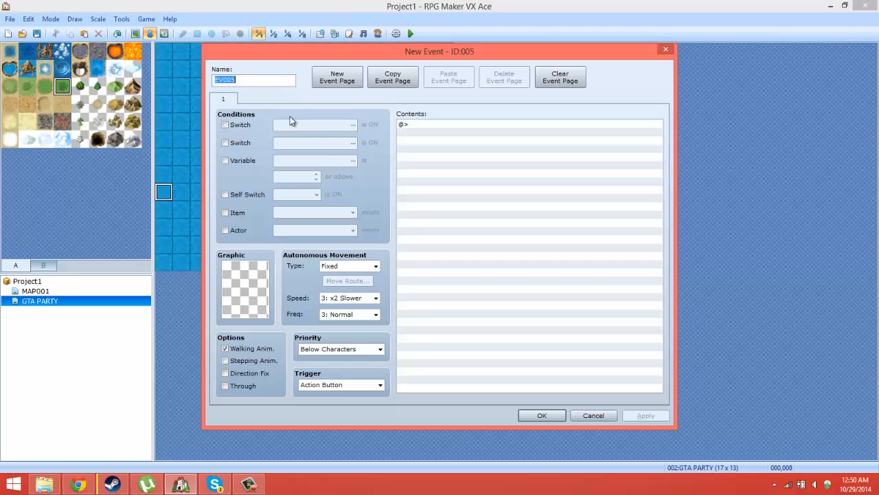
click(341, 387)
click(338, 427)
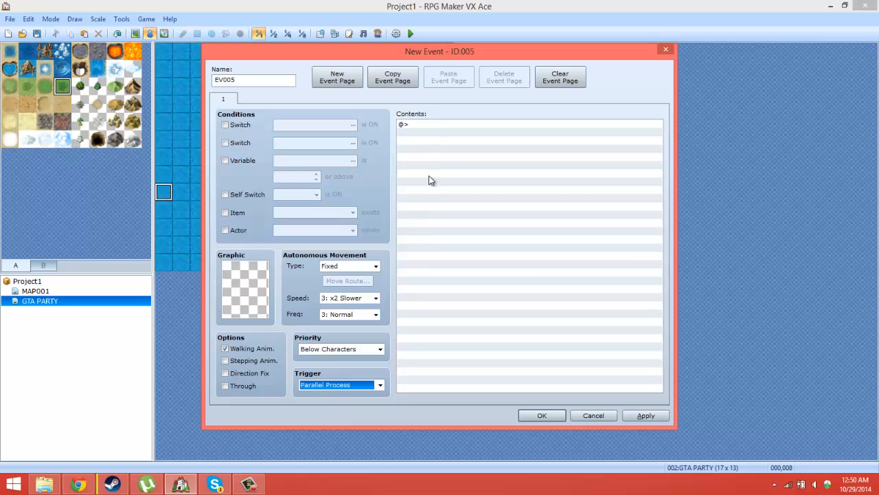
Step: Add a Control Variables command to the new event, using variable 0007 named ID and game data as the operand
right_click(439, 141)
click(453, 147)
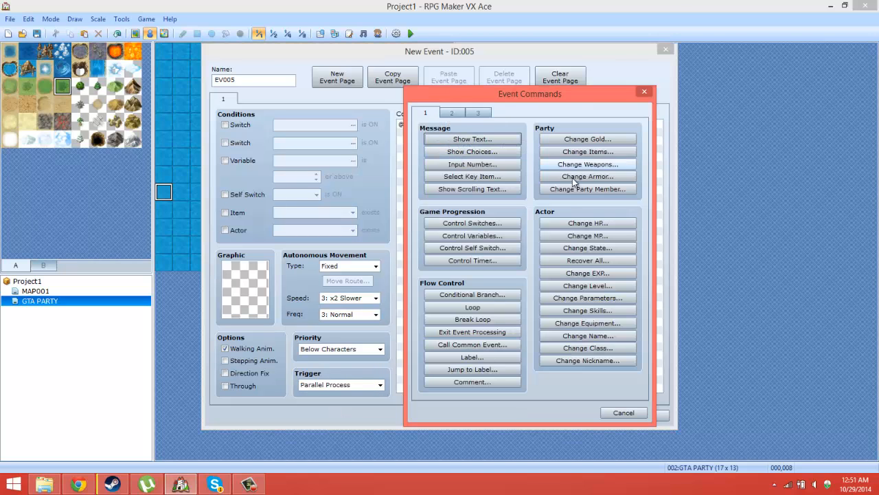
click(478, 236)
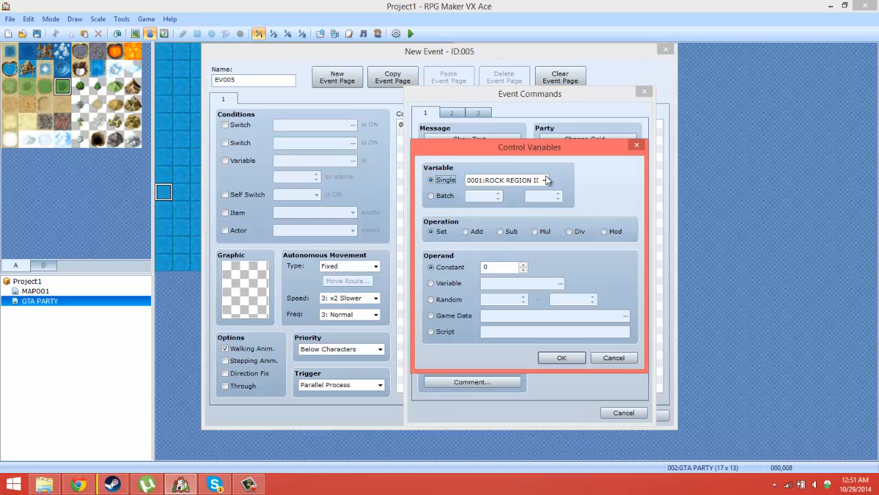
click(546, 180)
click(555, 215)
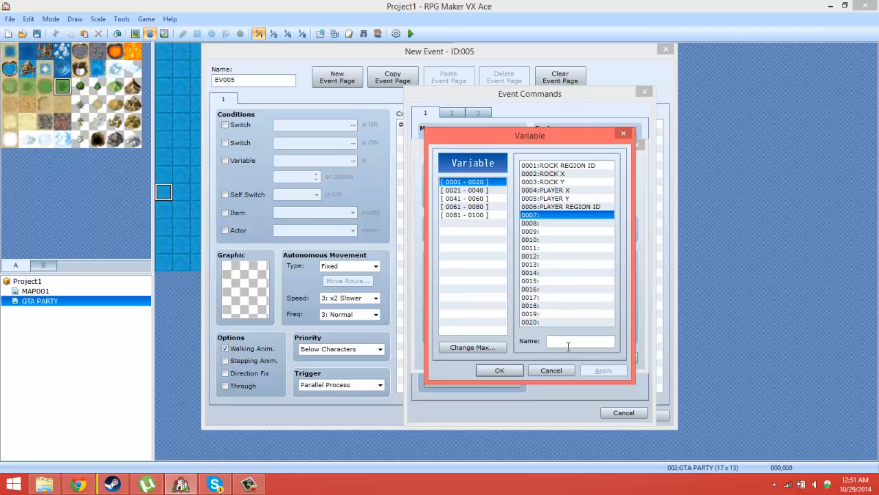
text(ID)
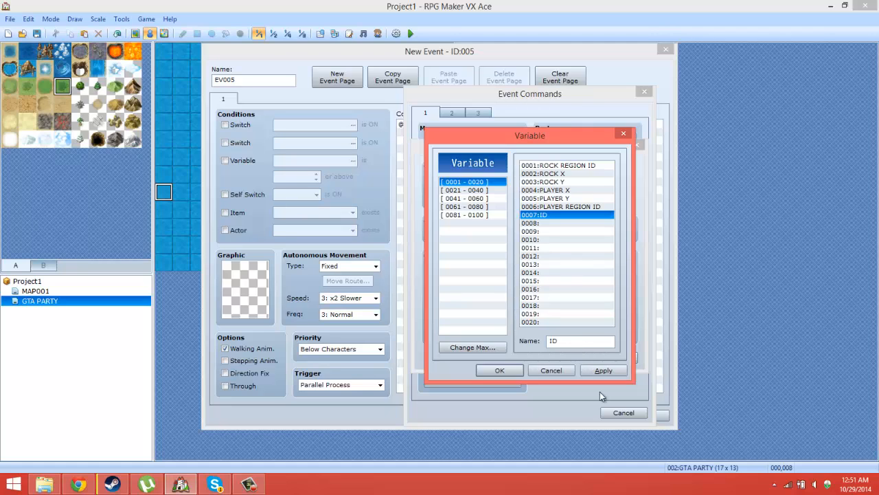
click(499, 370)
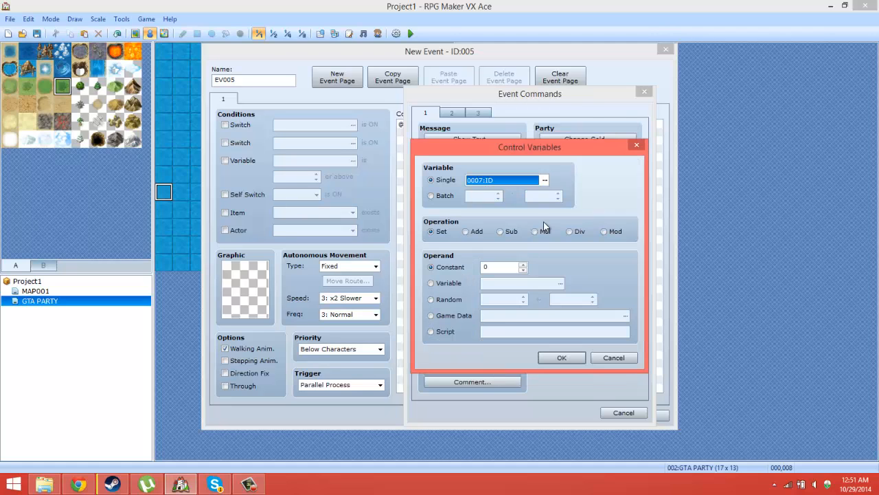
click(451, 318)
click(625, 316)
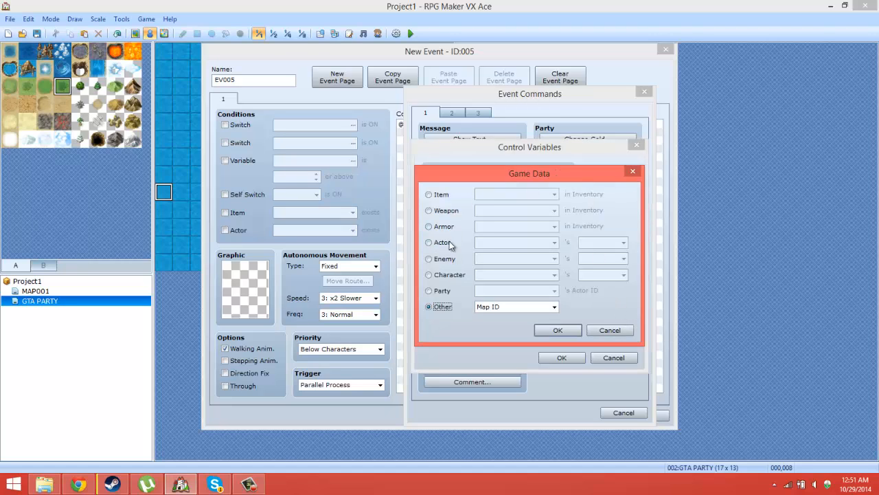
Step: Examine the Party, Character and Actor game data sources available for the ID variable's operand
click(443, 291)
click(516, 291)
click(528, 296)
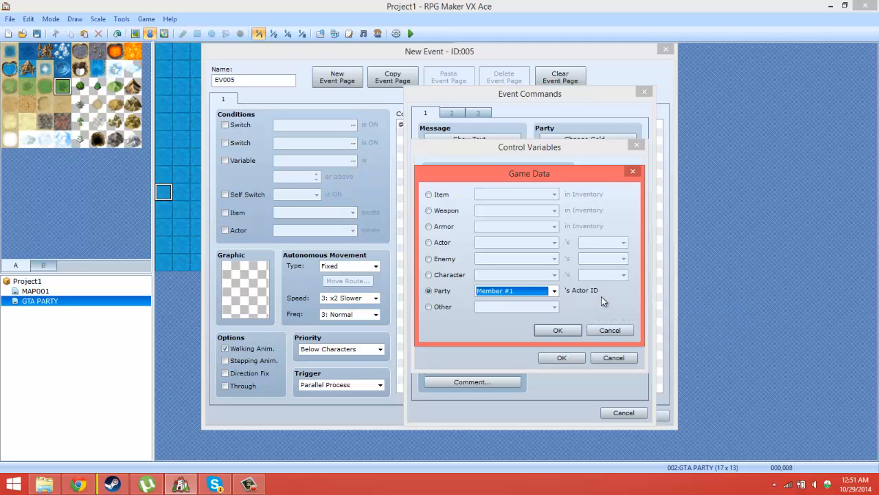
click(450, 275)
click(504, 278)
click(525, 279)
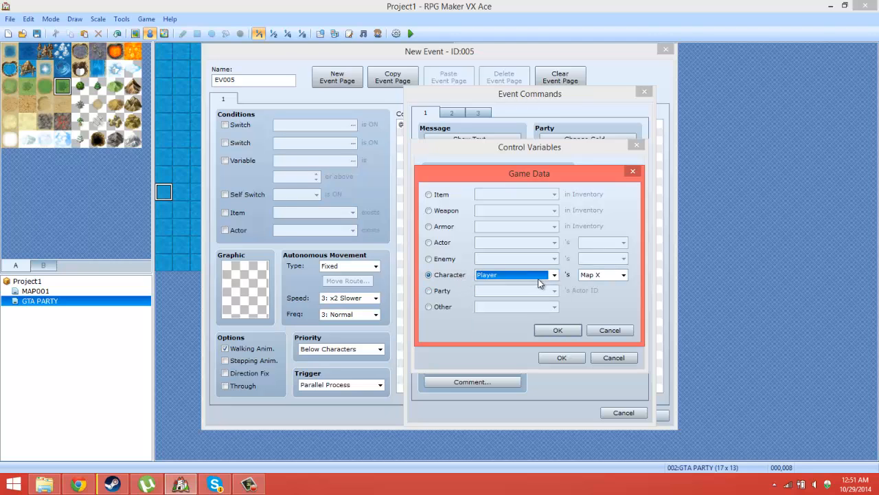
click(599, 278)
click(602, 279)
click(491, 273)
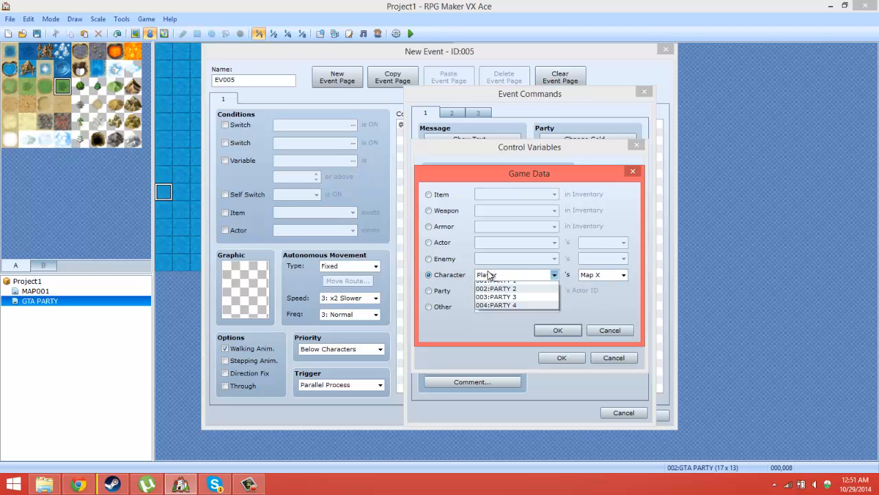
click(491, 274)
click(434, 242)
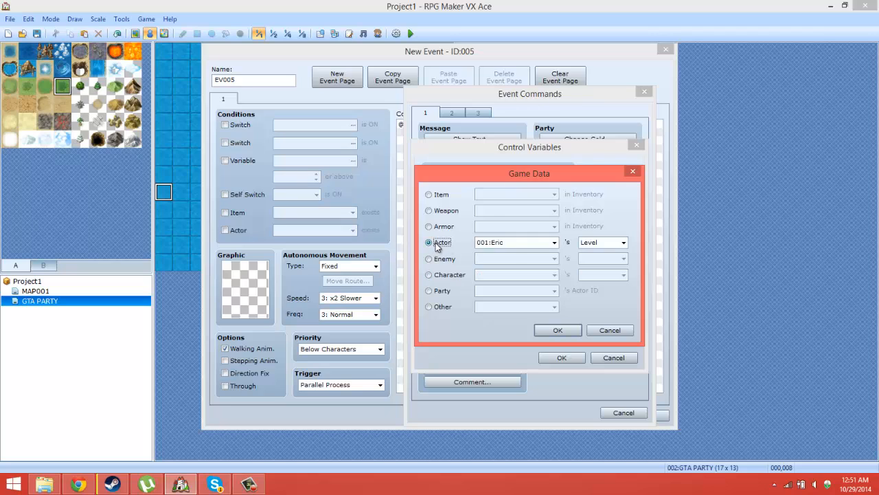
click(509, 246)
click(509, 246)
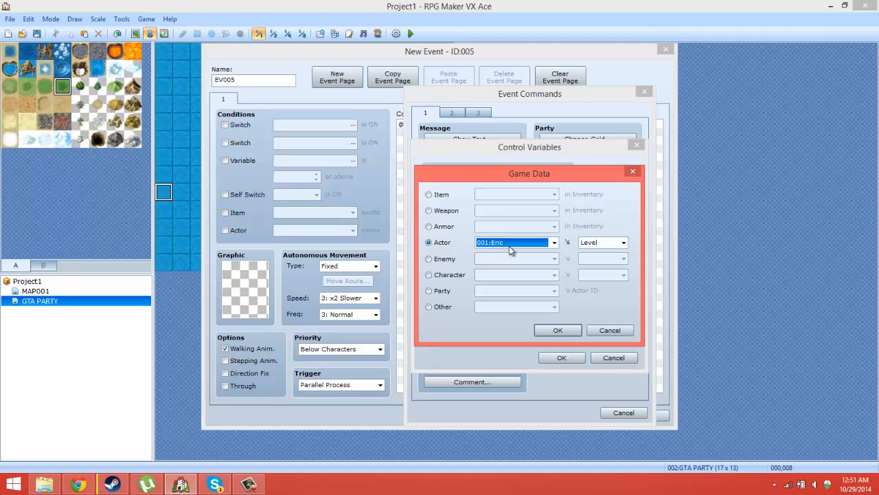
click(622, 242)
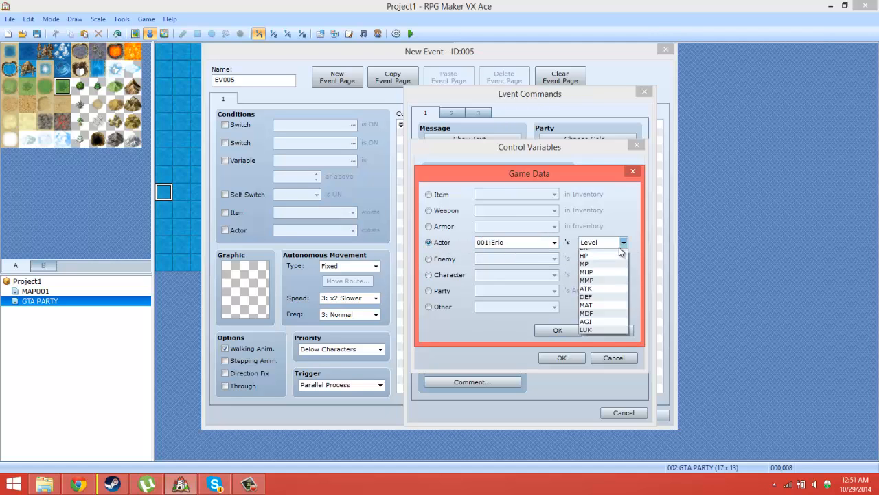
click(621, 249)
Step: Set the ID variable's operand to party Member #1's Actor ID, then confirm the command and save the event
click(429, 290)
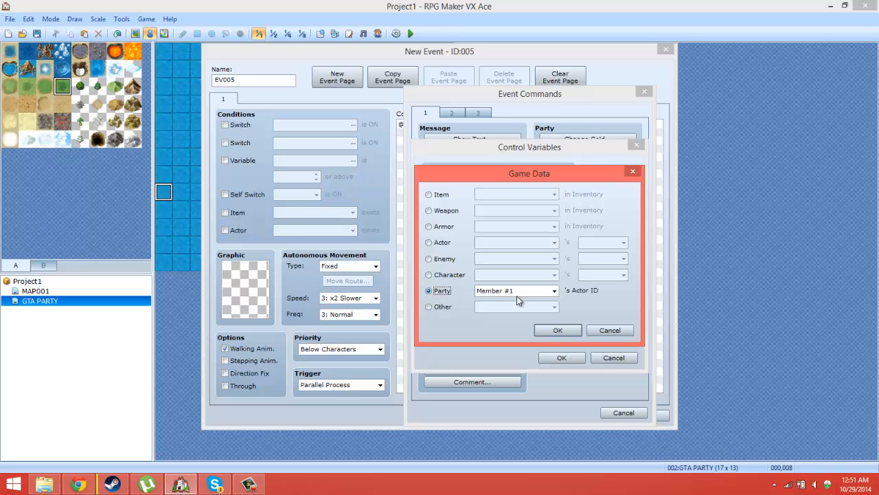
click(517, 291)
click(517, 297)
click(559, 330)
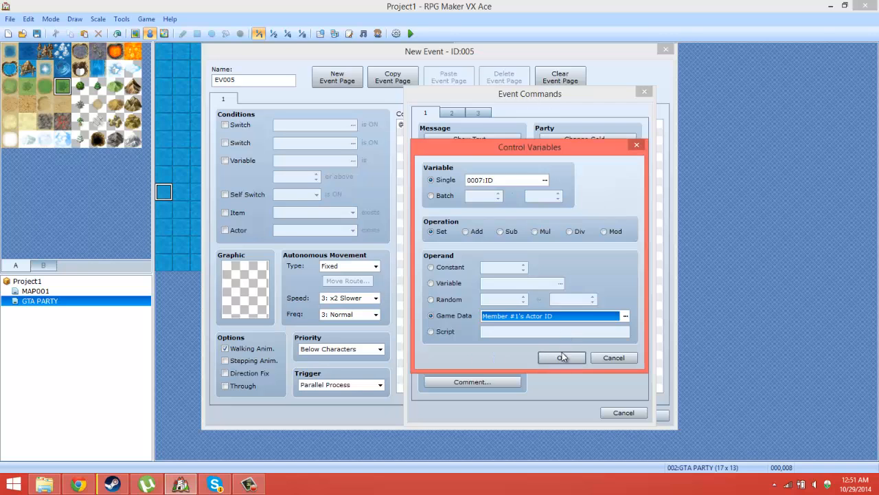
click(558, 358)
click(638, 416)
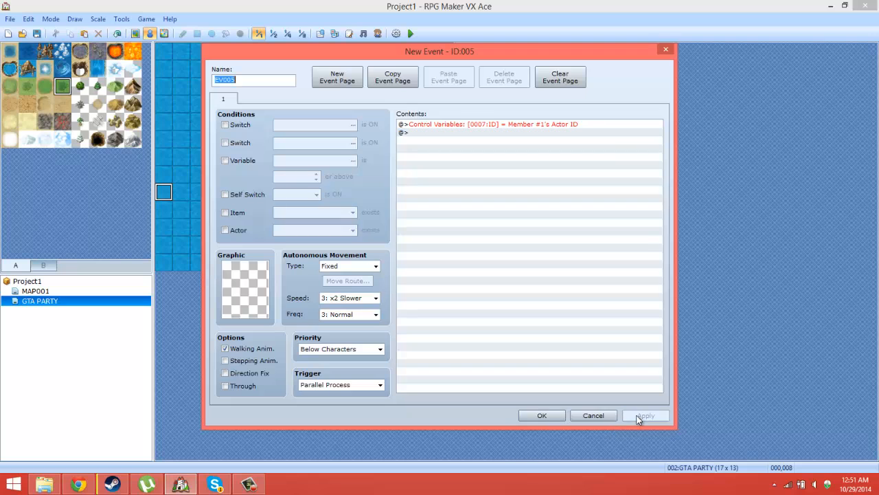
click(540, 415)
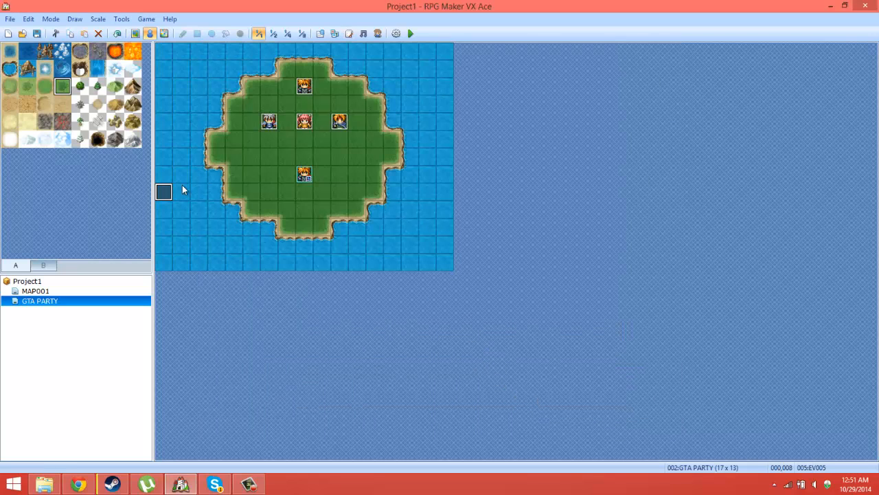
Step: Reopen the parallel-process event on tile 000,008 and start a conditional branch based on a variable below the existing command
double_click(163, 191)
right_click(485, 133)
click(499, 140)
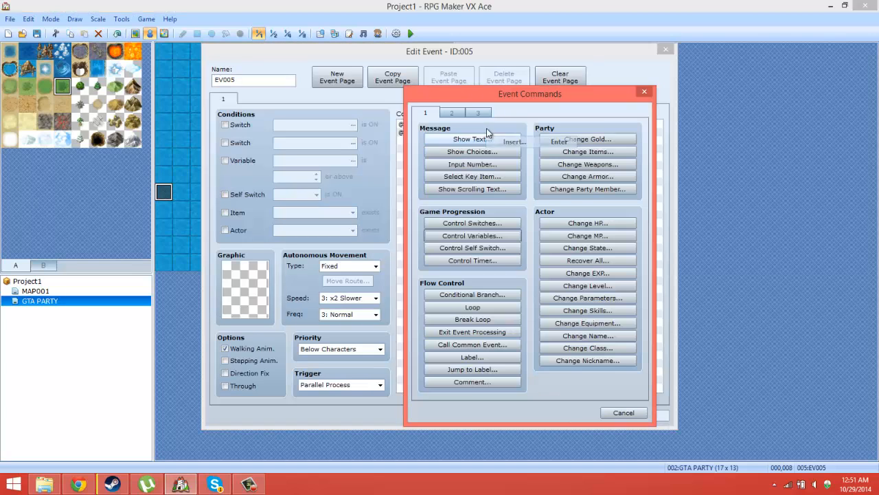
click(472, 294)
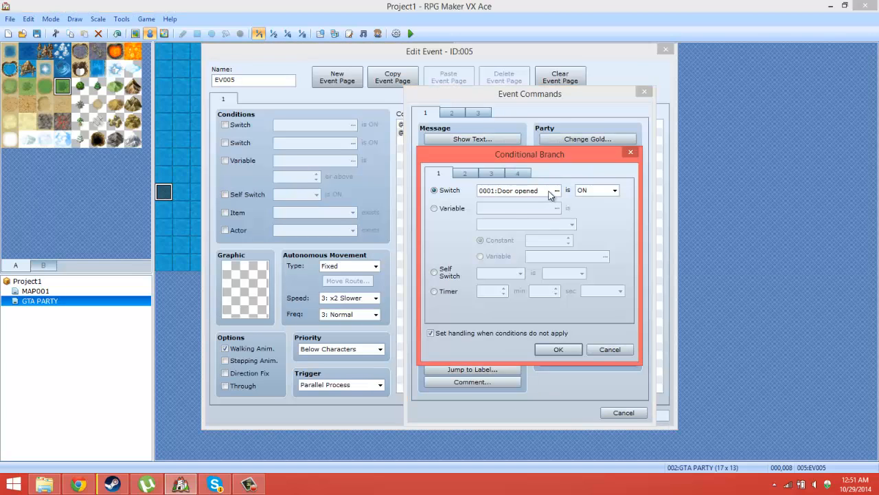
click(549, 190)
click(623, 133)
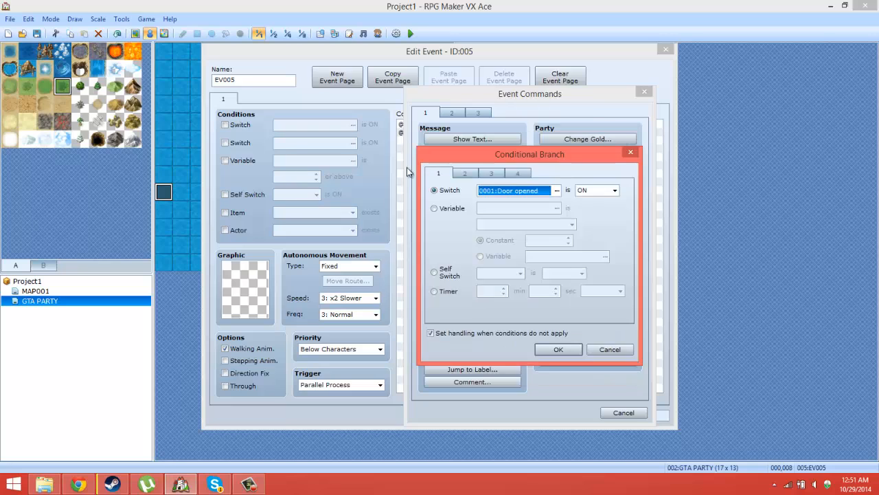
click(435, 207)
click(557, 208)
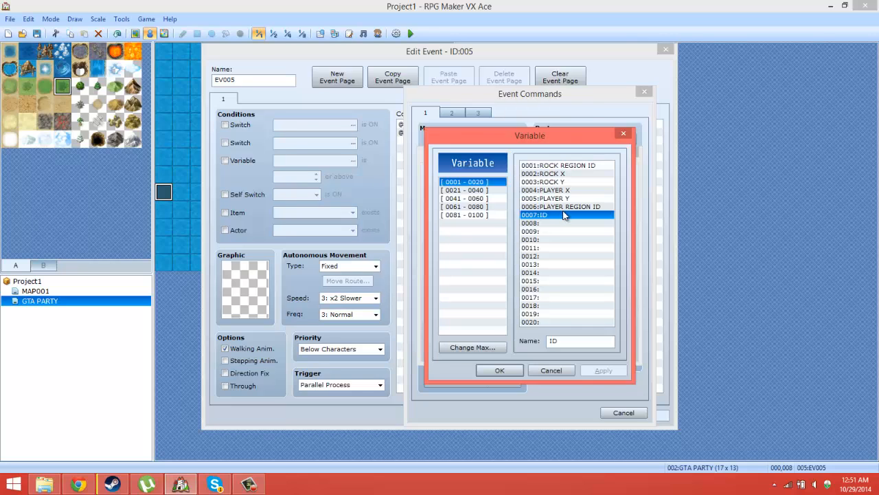
Step: Rename variable 0007 to PARTY ID and have the conditional branch check that it equals the constant 1
double_click(551, 341)
text(PARTY)
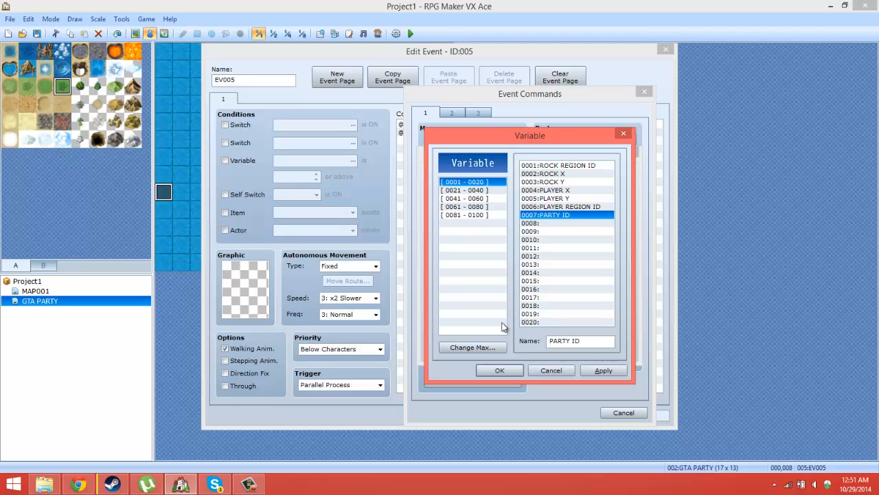
click(519, 373)
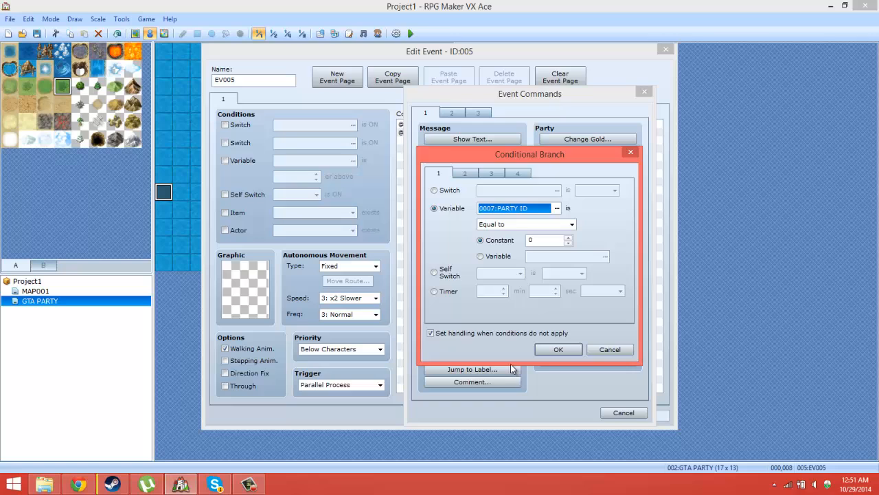
click(568, 236)
click(559, 349)
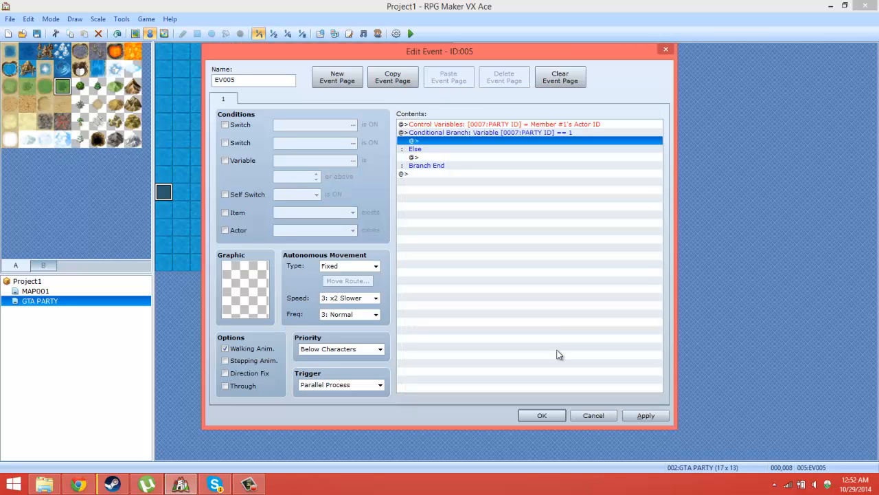
Step: Insert a nested conditional branch checking that switch 0002:P1 is ON inside the PARTY ID branch
right_click(424, 142)
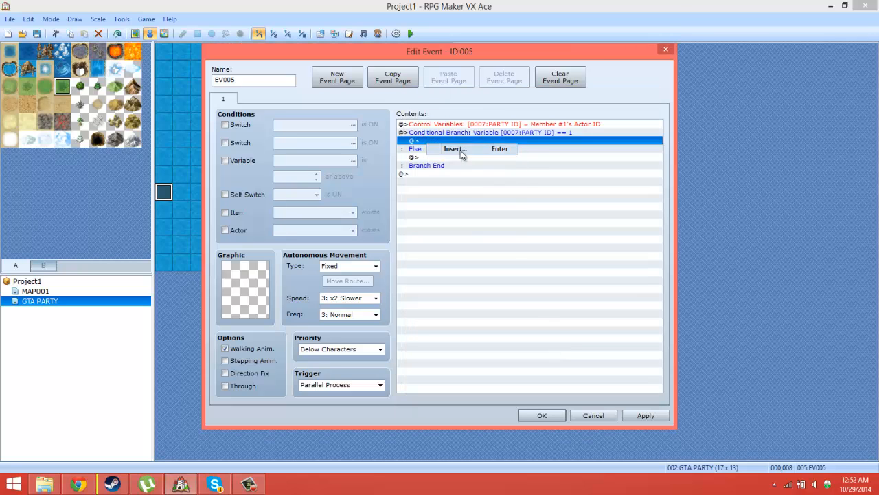
click(461, 150)
click(462, 294)
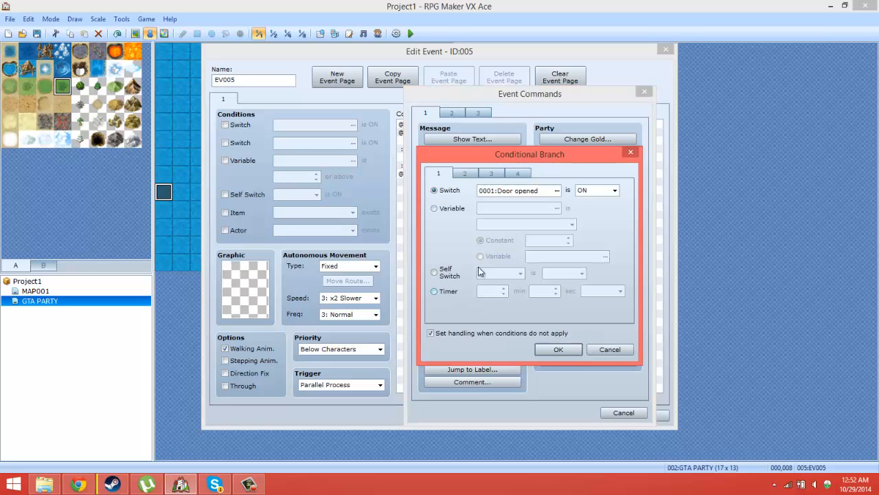
click(445, 208)
click(455, 190)
click(558, 191)
double_click(550, 174)
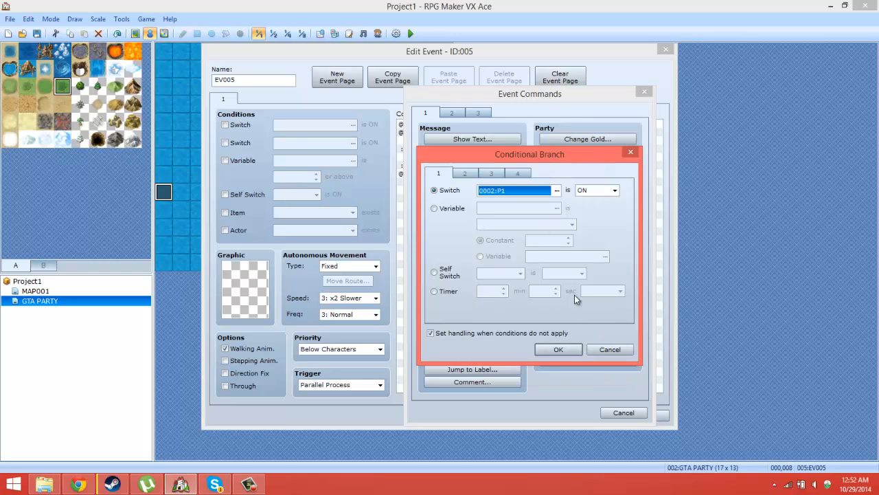
click(559, 349)
Step: Delete the nested conditional branch for switch P1
click(482, 142)
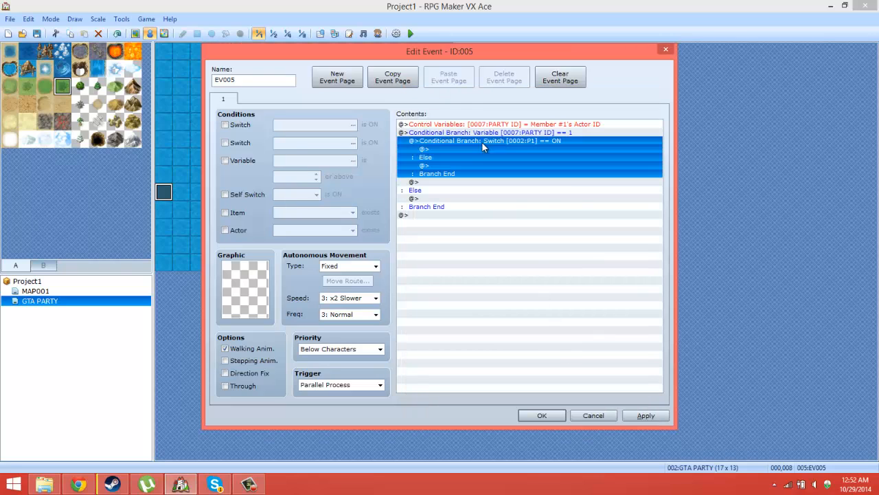
right_click(482, 142)
click(510, 213)
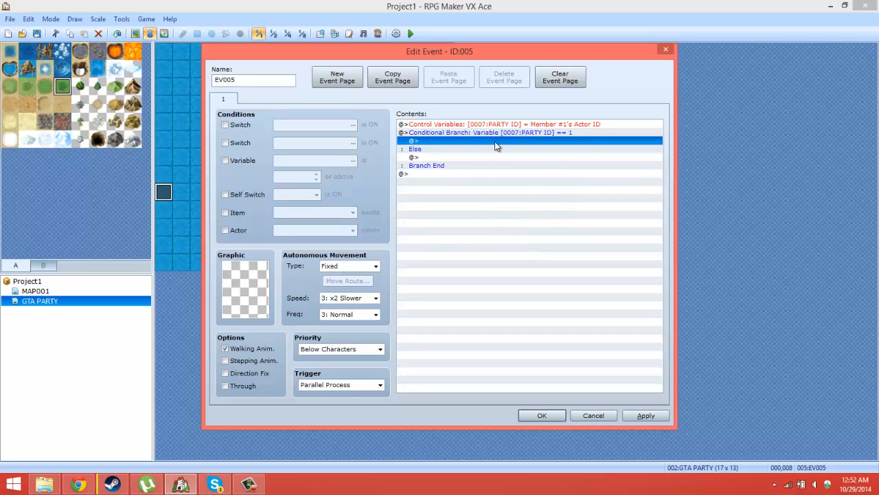
Step: Insert a Control Switches command that turns switch 0002:P1 ON inside the PARTY ID equals 1 branch
right_click(497, 140)
click(510, 148)
click(480, 224)
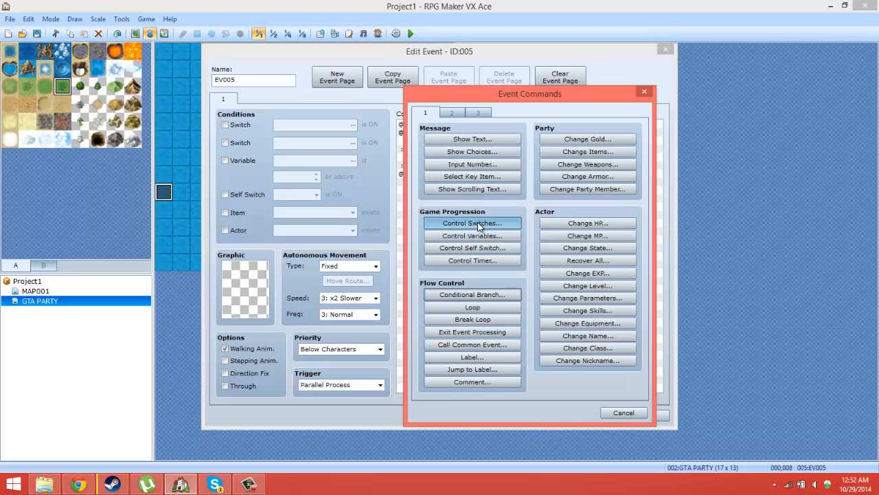
click(576, 233)
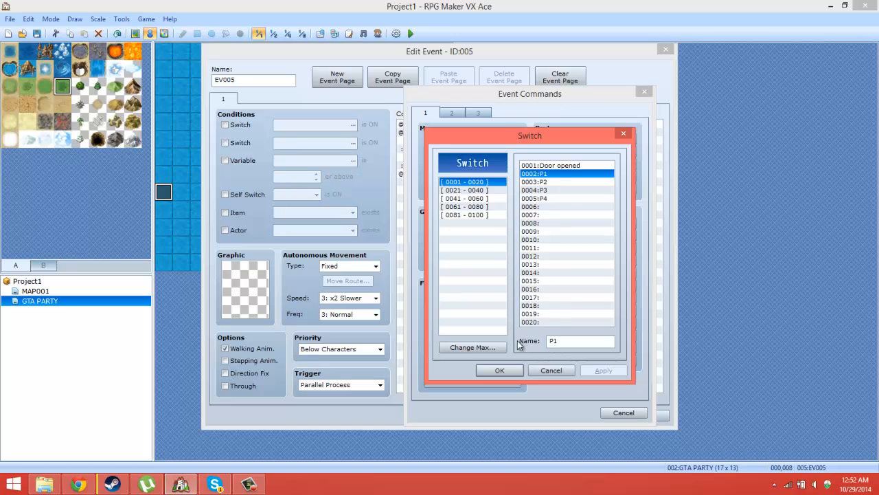
click(499, 370)
click(520, 306)
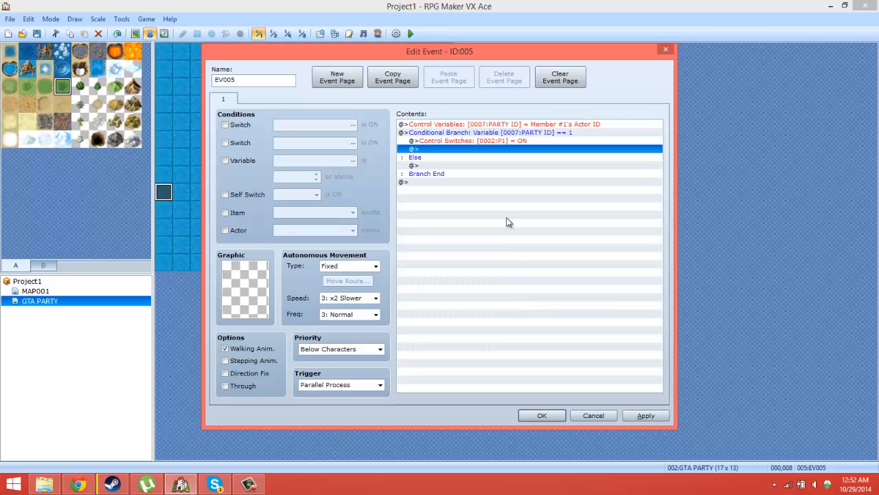
Step: Duplicate the P1 switch command directly below itself and set the copy's operation to OFF
right_click(492, 143)
click(518, 192)
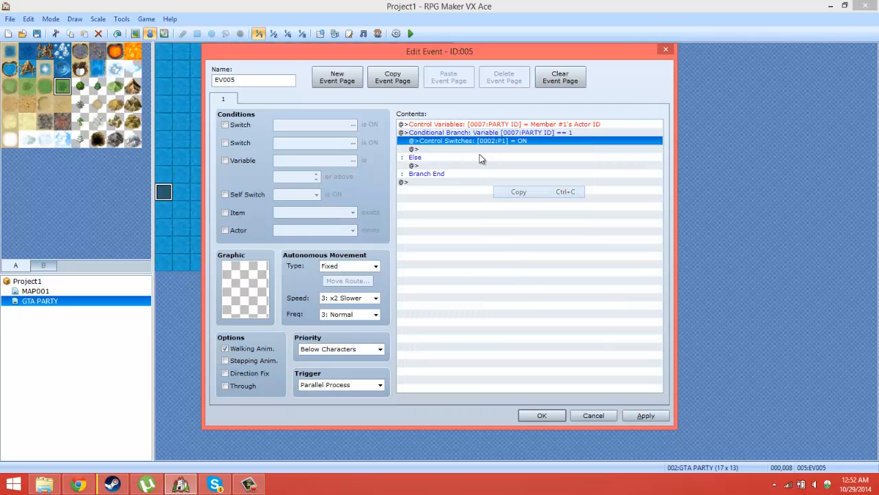
right_click(474, 151)
click(495, 207)
right_click(489, 151)
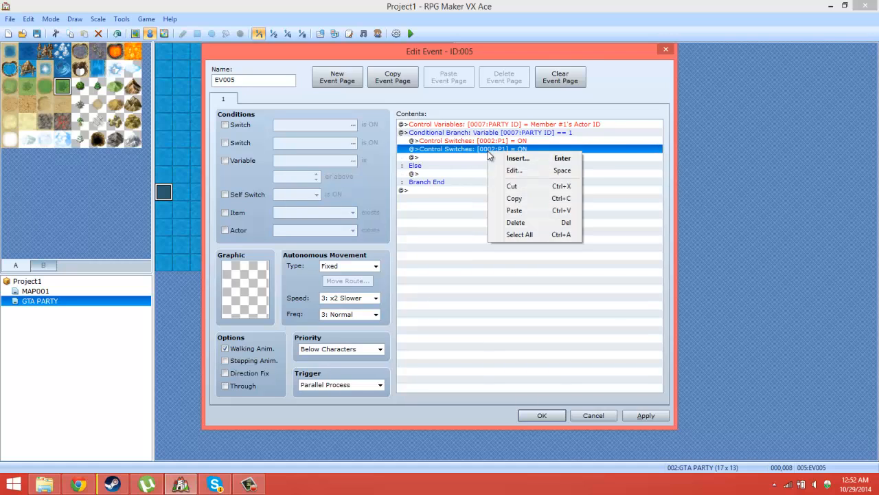
click(514, 170)
click(503, 283)
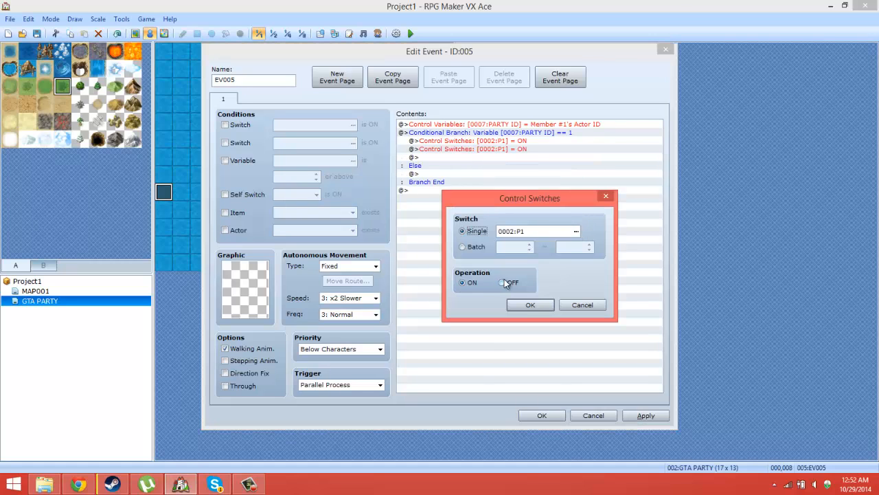
click(530, 305)
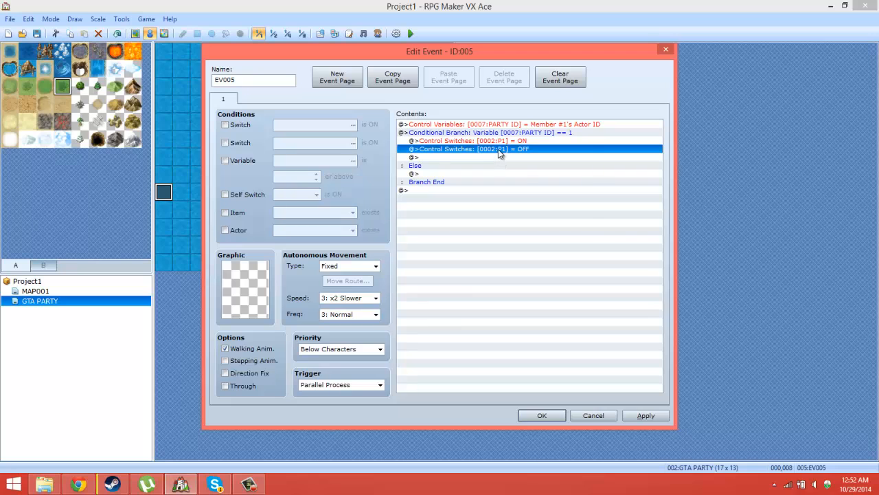
Step: Change the second Control Switches command in the PARTY ID equals 1 branch to target switch 0003:P2
right_click(498, 149)
click(510, 170)
click(577, 233)
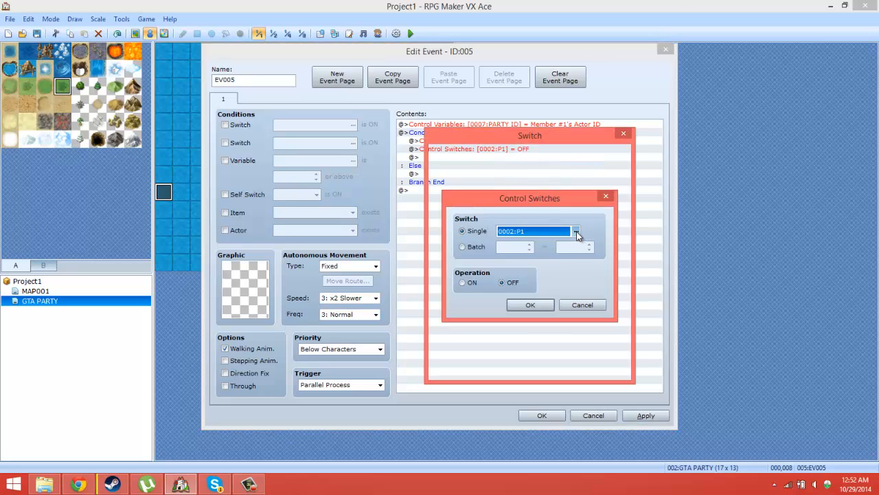
double_click(549, 182)
click(526, 305)
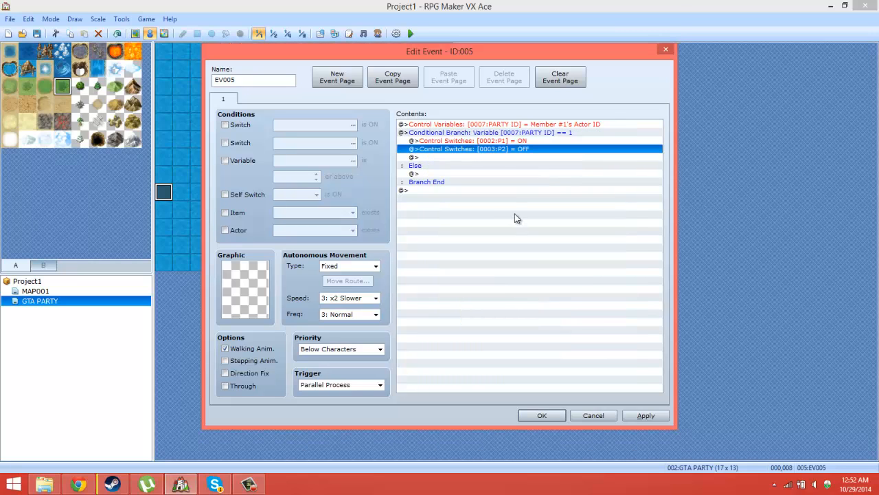
Step: Duplicate the P2 OFF command directly below itself and change the copy's switch to 0004:P3
right_click(504, 152)
click(530, 198)
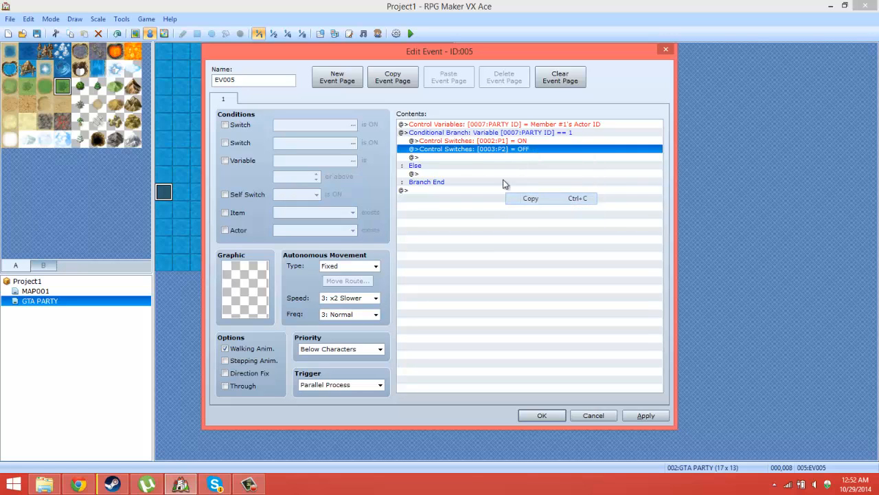
click(456, 159)
right_click(456, 159)
click(493, 219)
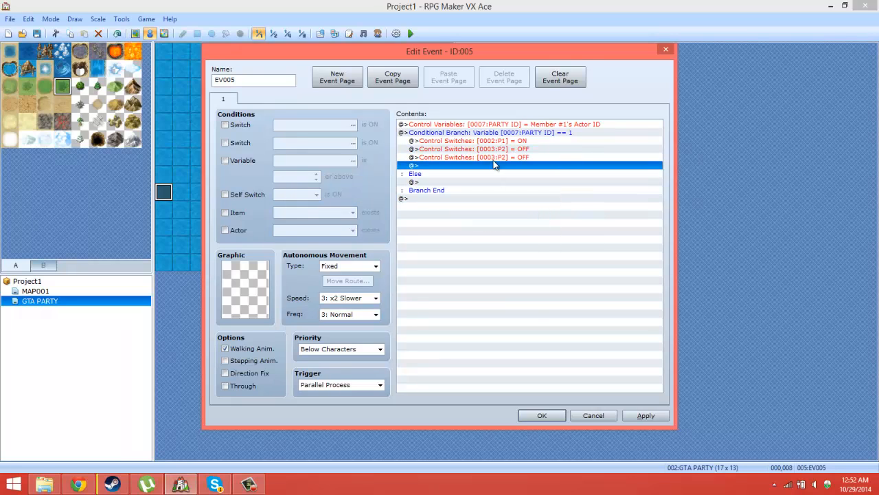
right_click(493, 161)
click(512, 179)
click(582, 227)
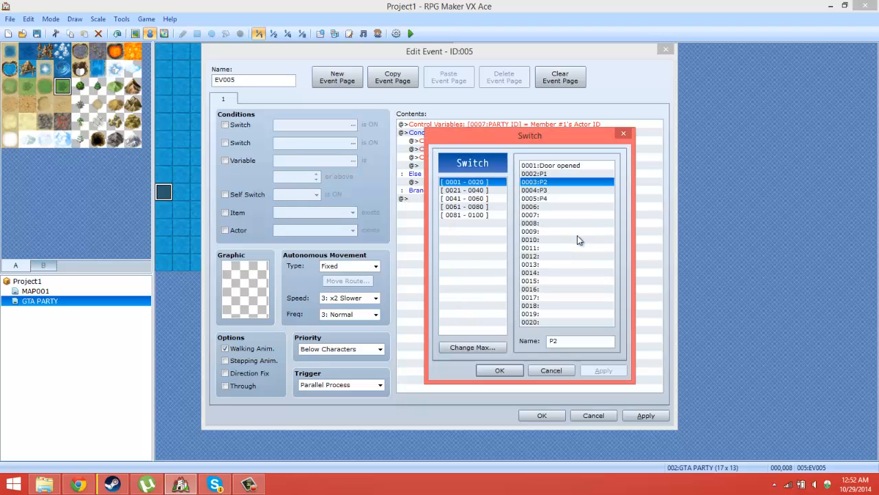
double_click(557, 190)
click(529, 305)
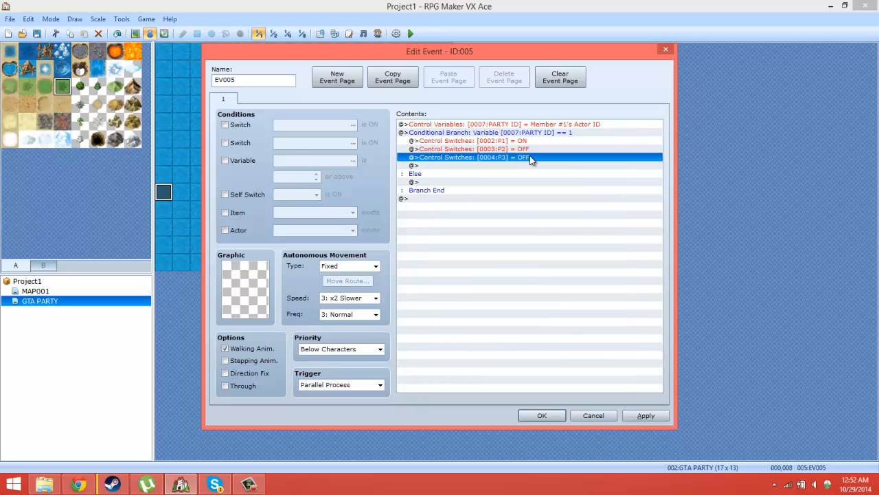
Step: Duplicate the P3 OFF command directly below itself and change the copy's switch to 0005:P4
right_click(530, 158)
click(449, 167)
right_click(448, 166)
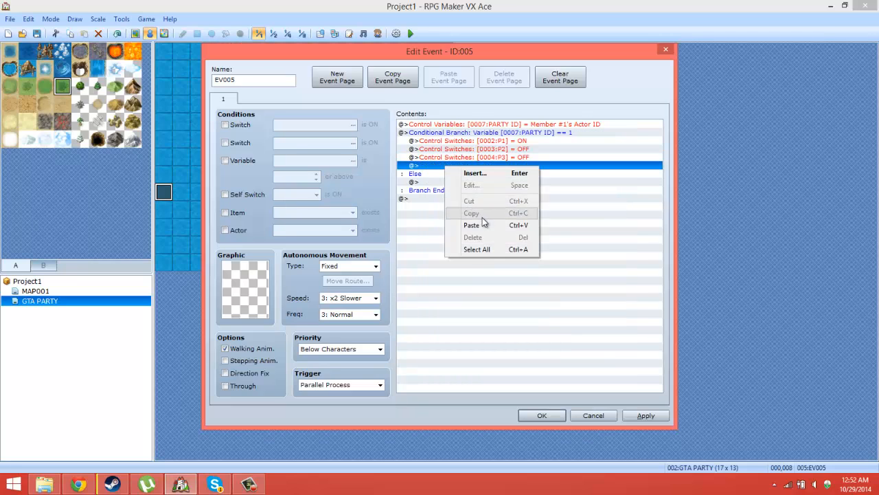
click(471, 225)
right_click(505, 170)
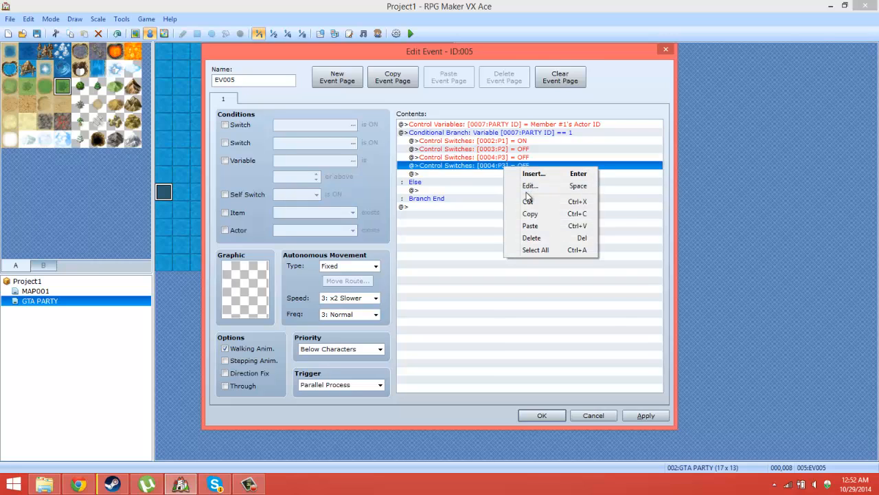
click(529, 187)
click(592, 181)
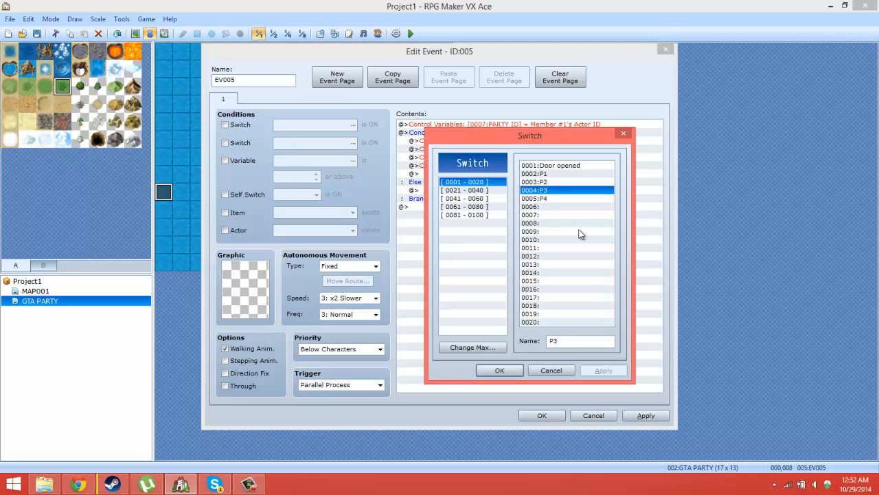
double_click(541, 198)
click(529, 303)
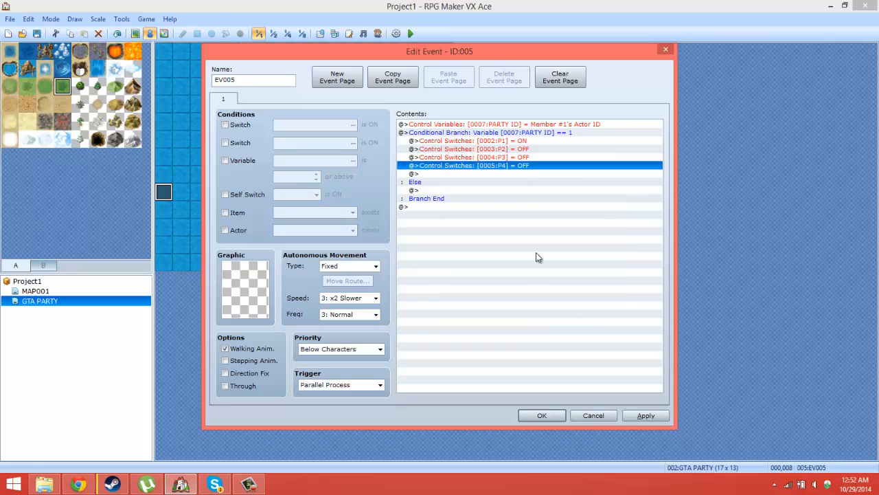
Step: Copy the whole PARTY ID conditional branch into its own Else section and set the copy's constant to 2
click(516, 133)
right_click(526, 167)
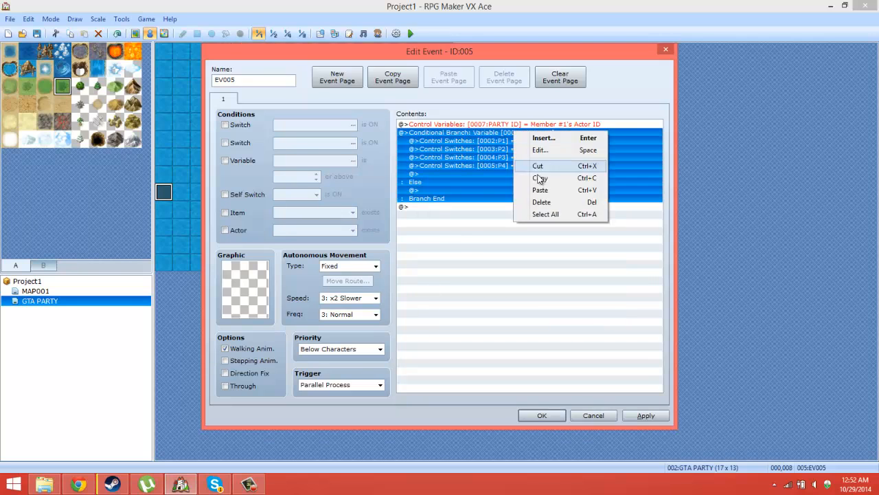
click(535, 180)
right_click(423, 190)
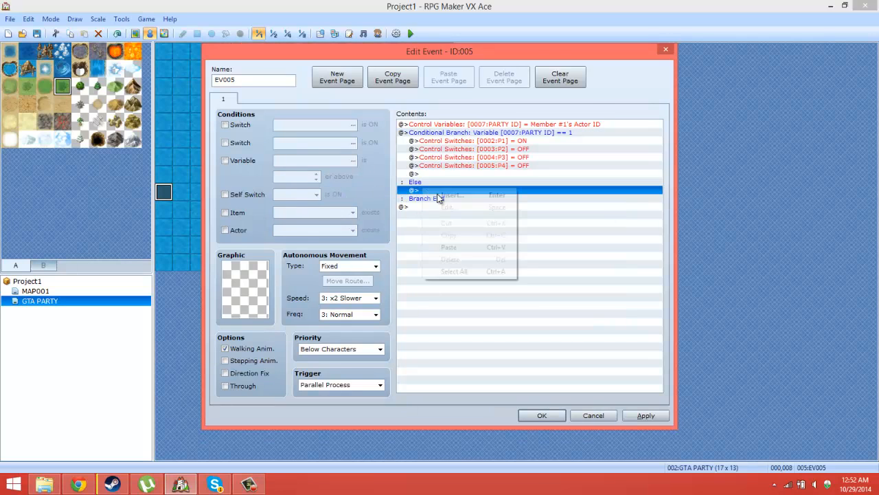
click(457, 246)
right_click(493, 191)
click(523, 208)
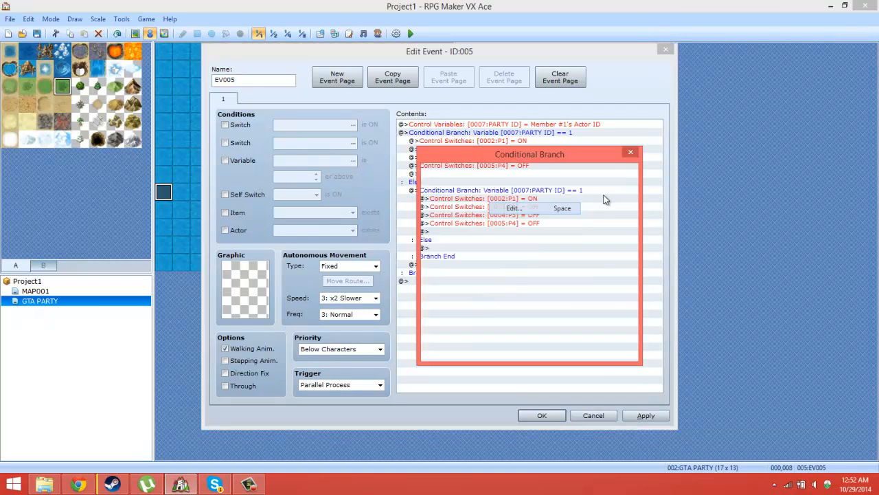
click(558, 350)
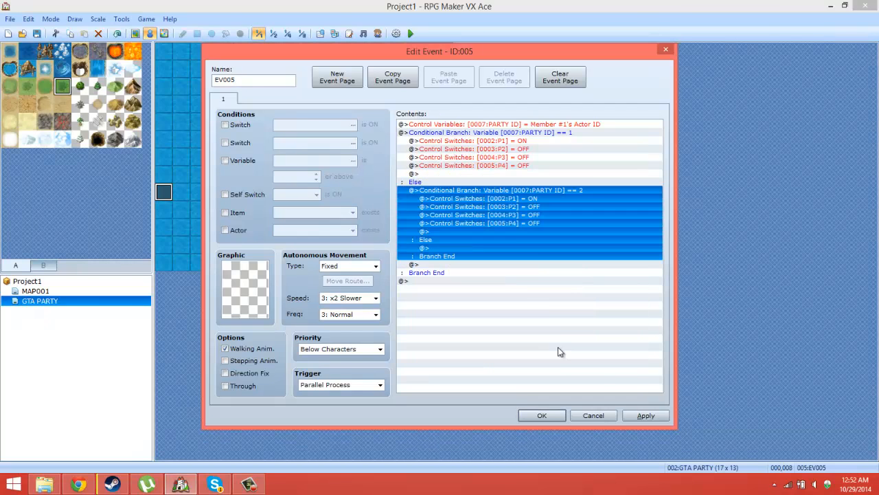
Step: In the PARTY ID equals 2 branch, set switch 0002:P1 to OFF and switch 0003:P2 to ON
click(520, 200)
right_click(522, 200)
click(539, 218)
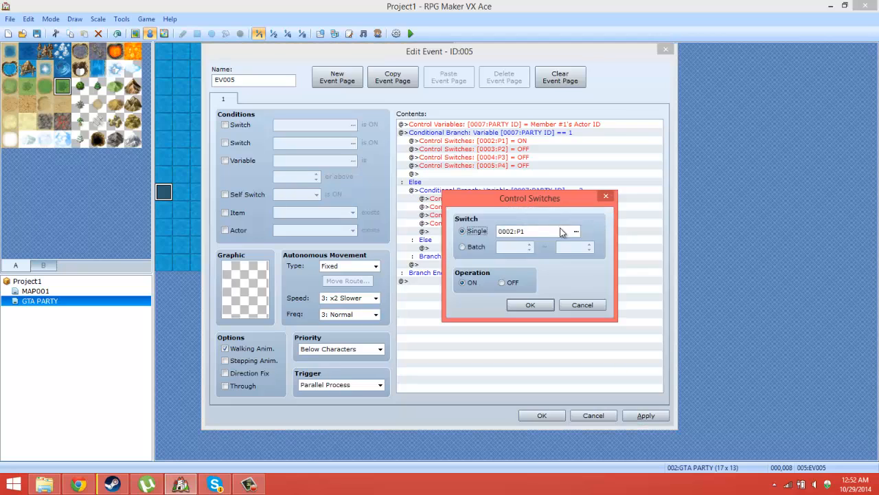
click(510, 281)
click(531, 304)
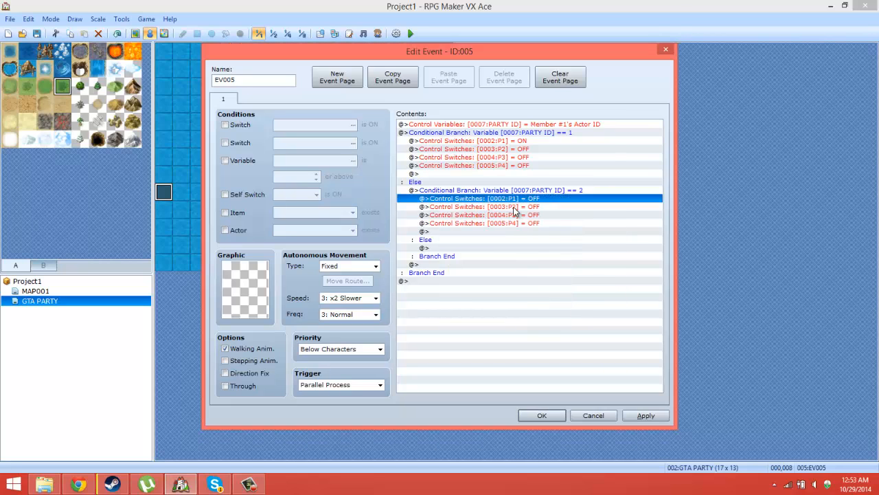
right_click(514, 207)
click(538, 226)
click(473, 281)
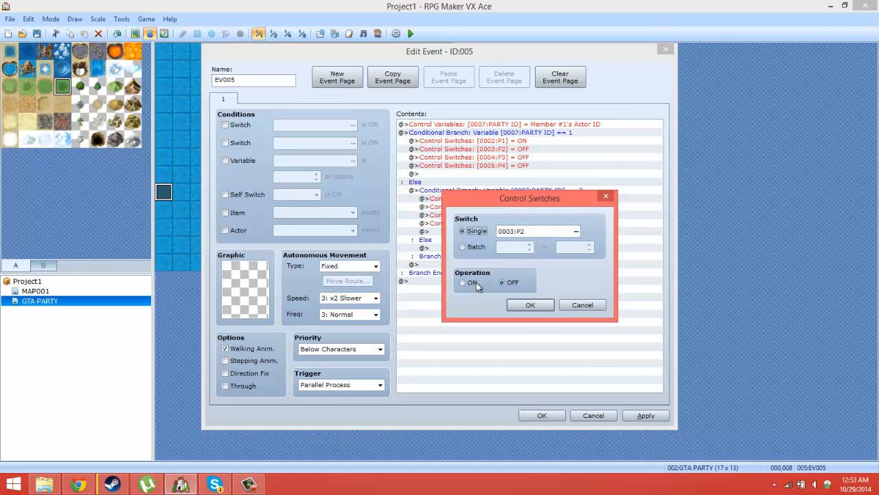
click(531, 304)
Step: Duplicate the PARTY ID equals 2 branch directly below itself and set the copy's constant to 3
click(512, 193)
right_click(512, 192)
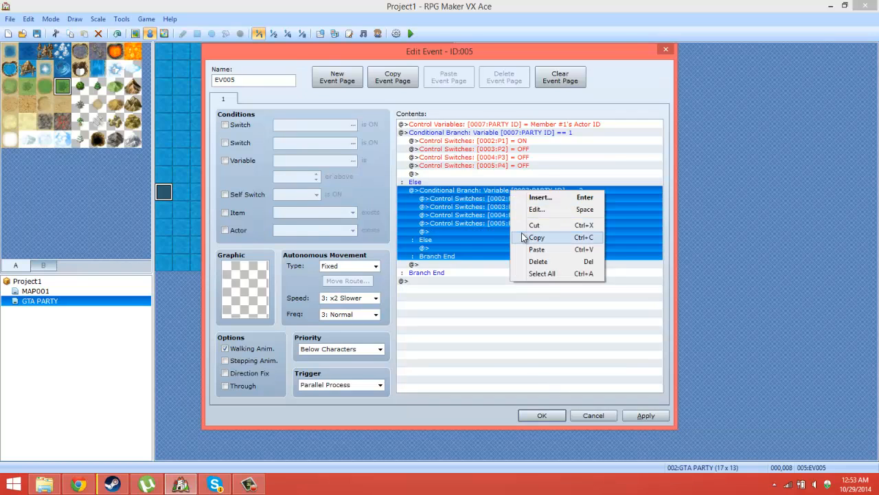
click(537, 237)
click(436, 265)
right_click(436, 264)
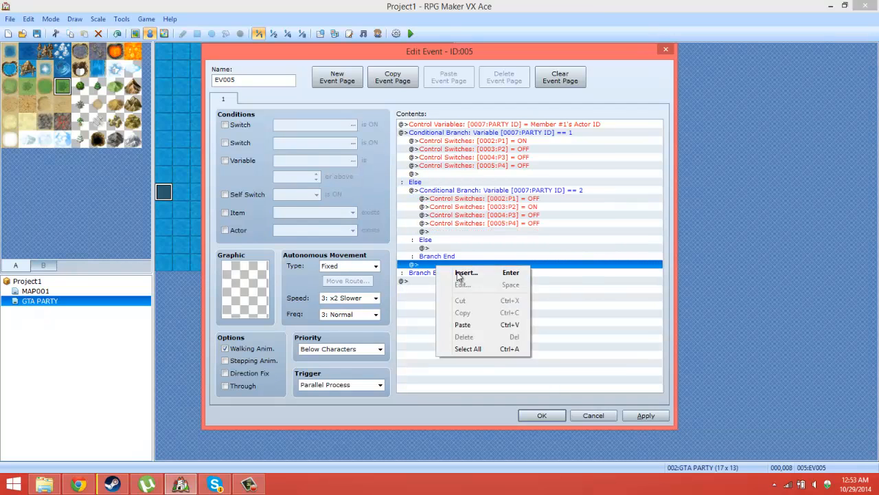
double_click(472, 323)
click(644, 93)
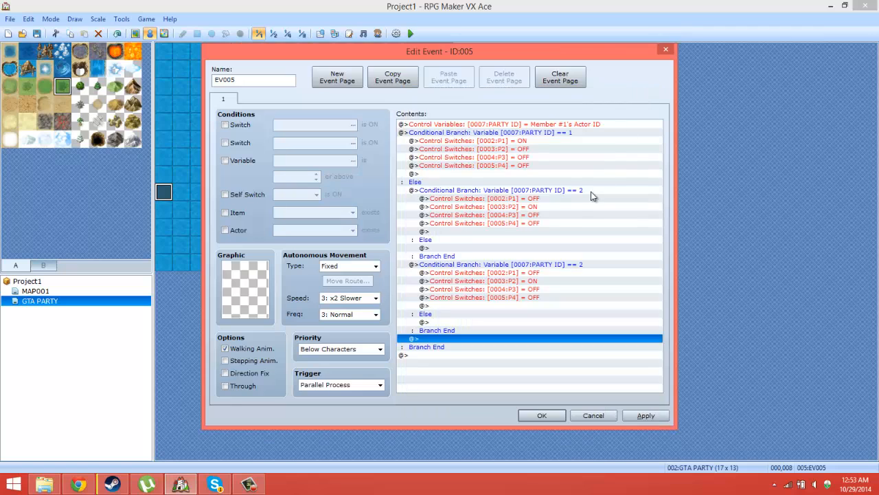
click(554, 266)
right_click(550, 265)
click(575, 286)
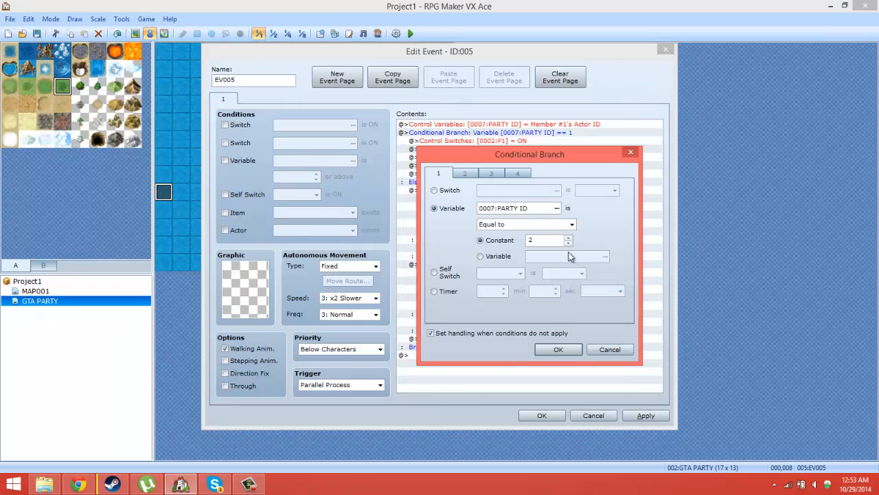
click(568, 237)
click(572, 347)
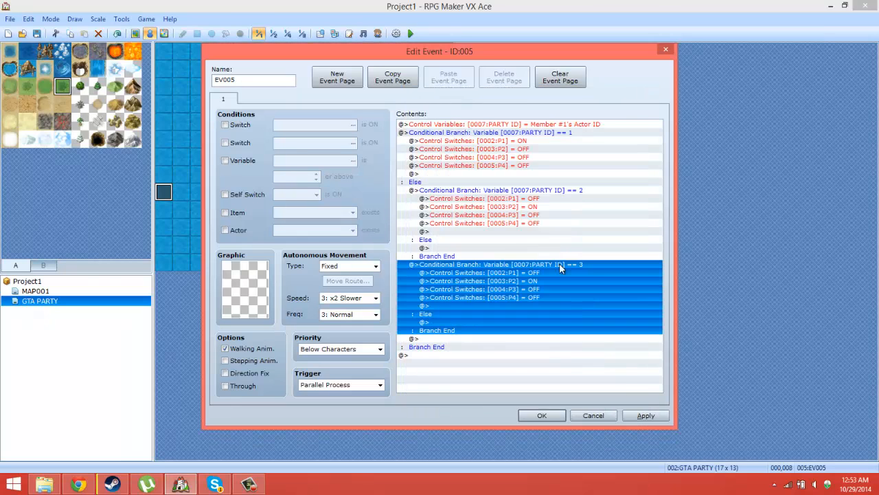
click(547, 273)
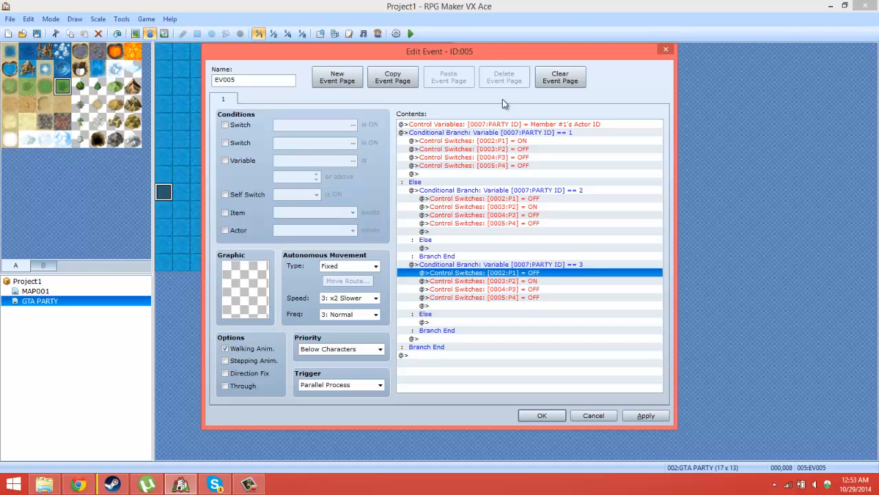
right_click(537, 270)
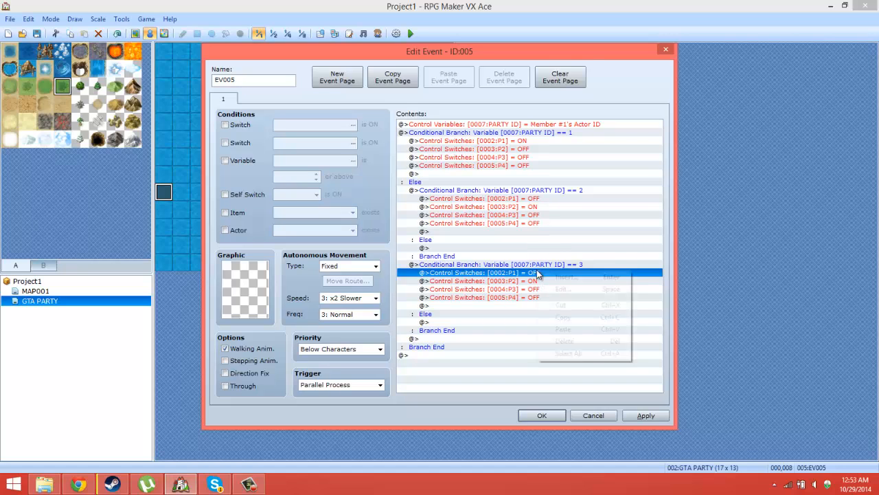
click(553, 284)
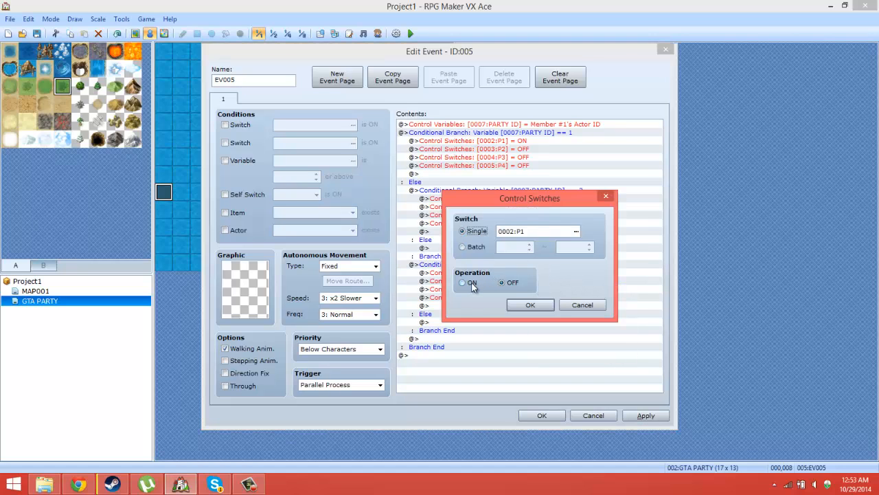
click(542, 306)
Step: In the PARTY ID equals 3 branch, set switch 0003:P2 to OFF and switch 0004:P3 to ON
click(533, 281)
right_click(534, 282)
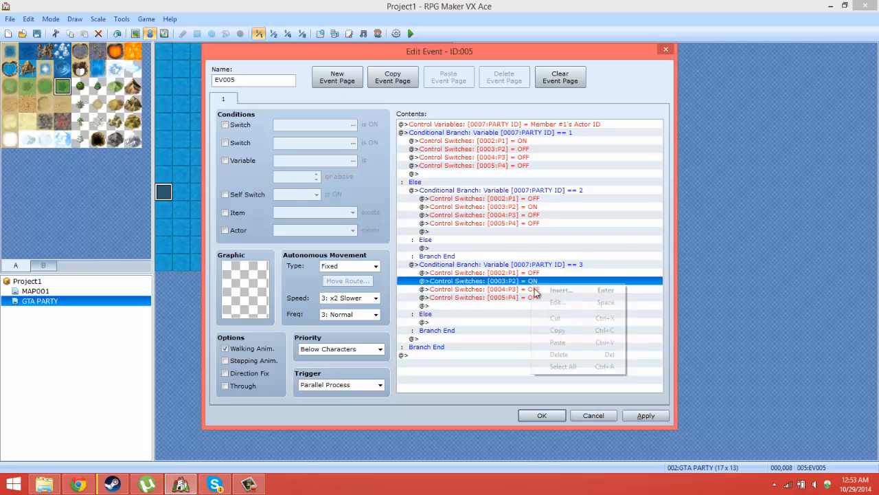
click(550, 302)
click(505, 281)
click(531, 304)
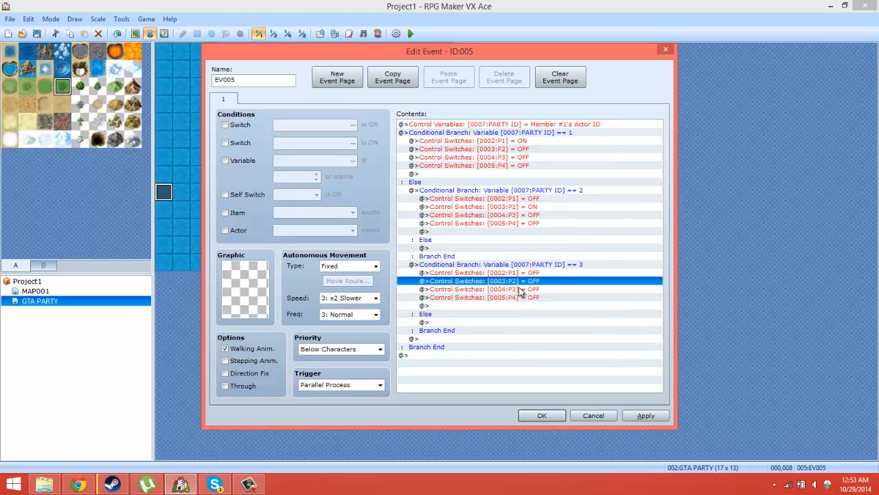
right_click(521, 289)
click(534, 309)
click(463, 283)
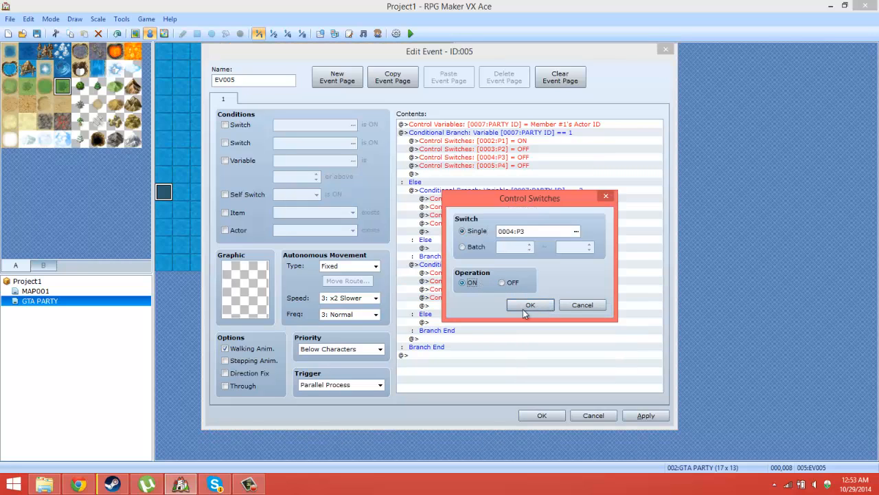
click(523, 305)
Step: Duplicate the PARTY ID equals 3 branch directly below itself and set the copy's constant to 4
click(514, 265)
right_click(516, 270)
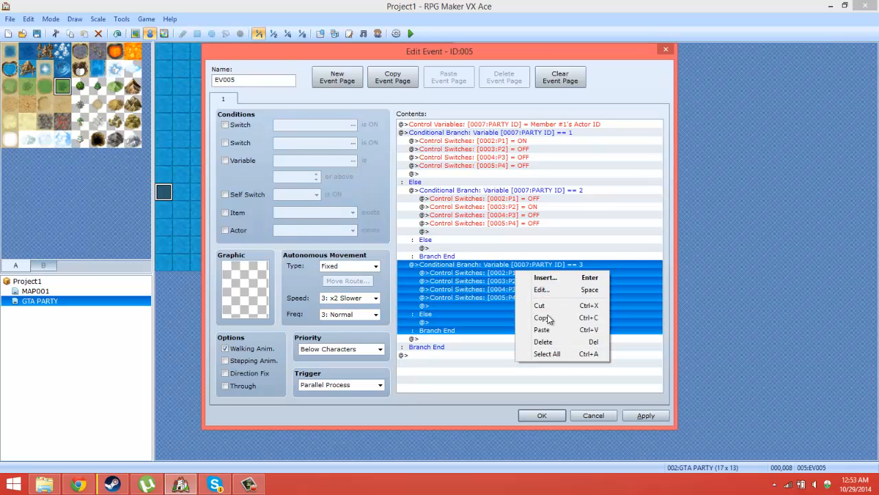
click(547, 317)
right_click(429, 338)
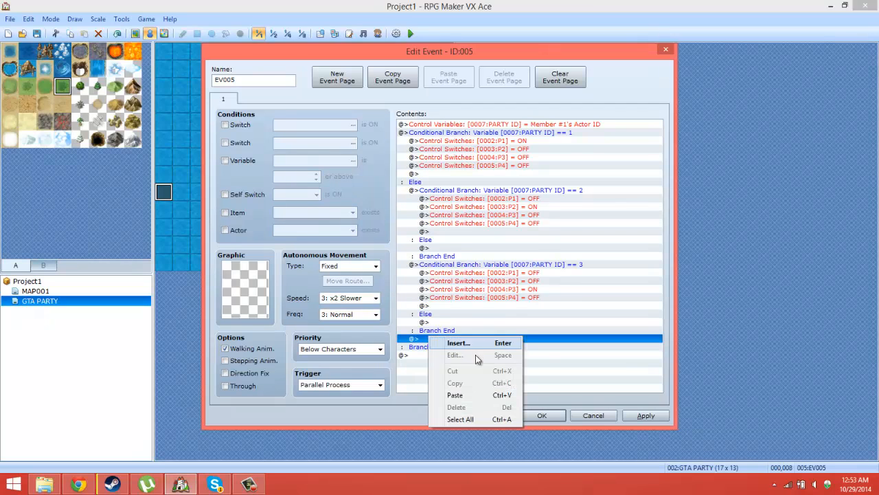
click(465, 390)
right_click(570, 314)
click(594, 331)
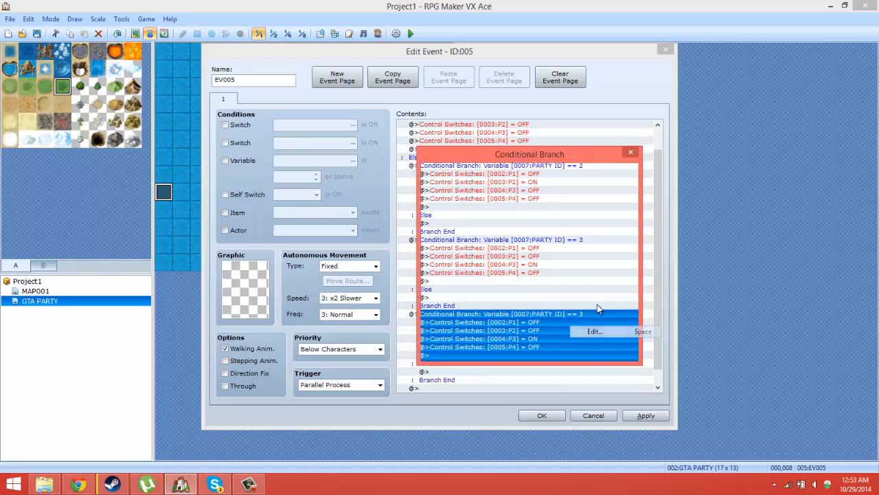
click(568, 237)
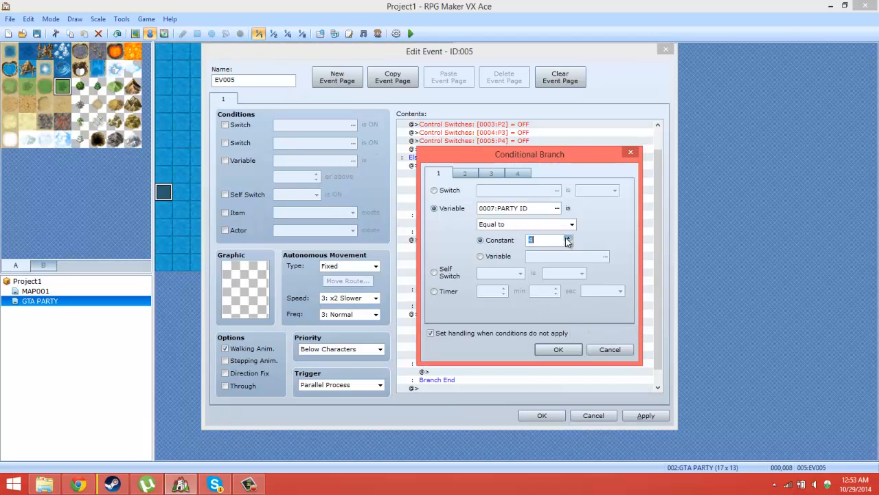
click(570, 351)
Step: In the PARTY ID equals 4 branch, set switch 0004:P3 to OFF and switch 0005:P4 to ON, and confirm the event
right_click(542, 323)
right_click(535, 339)
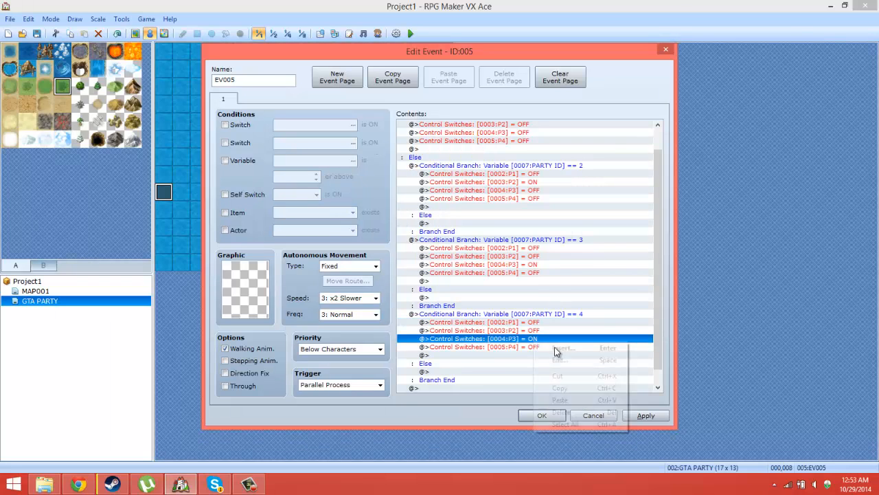
click(558, 357)
click(512, 282)
click(530, 304)
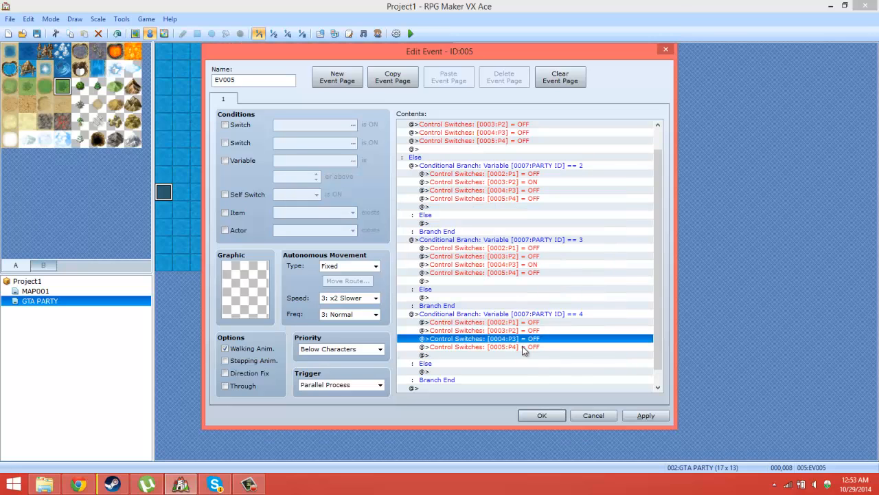
right_click(523, 348)
click(561, 371)
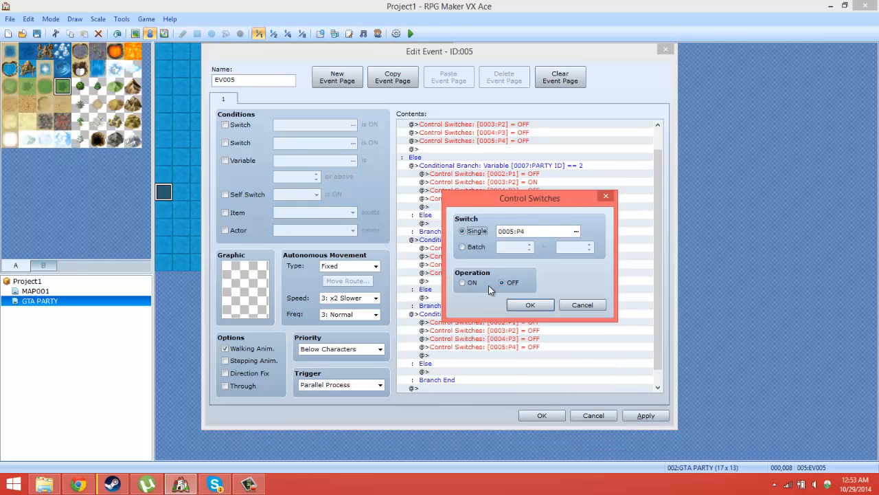
click(464, 283)
click(529, 305)
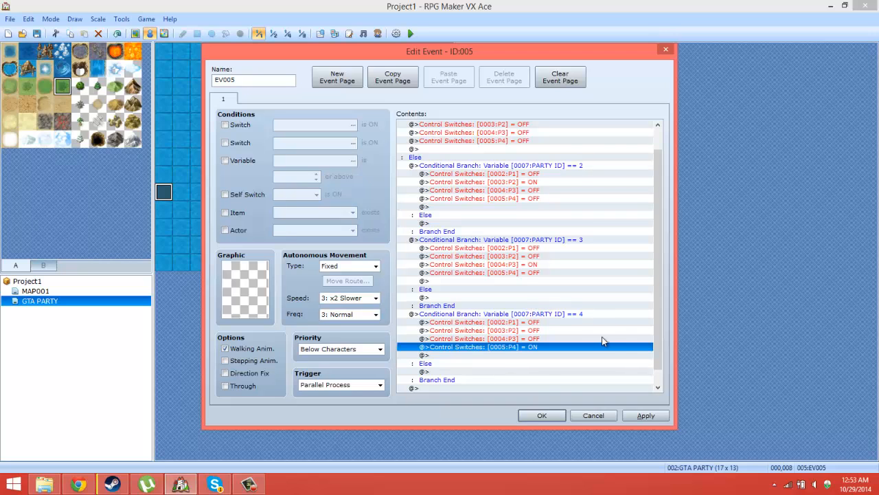
click(542, 416)
Step: Save the changes to Project1 and playtest the GTA PARTY map, closing the game after the check
click(410, 33)
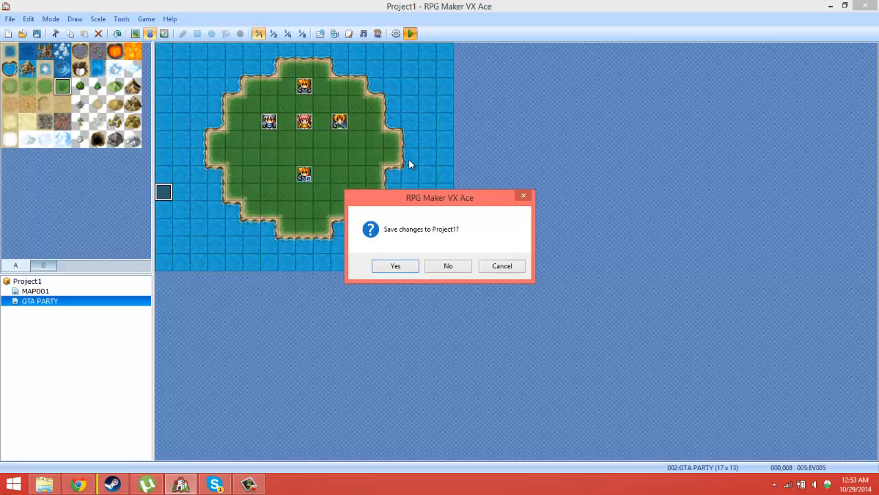
click(395, 268)
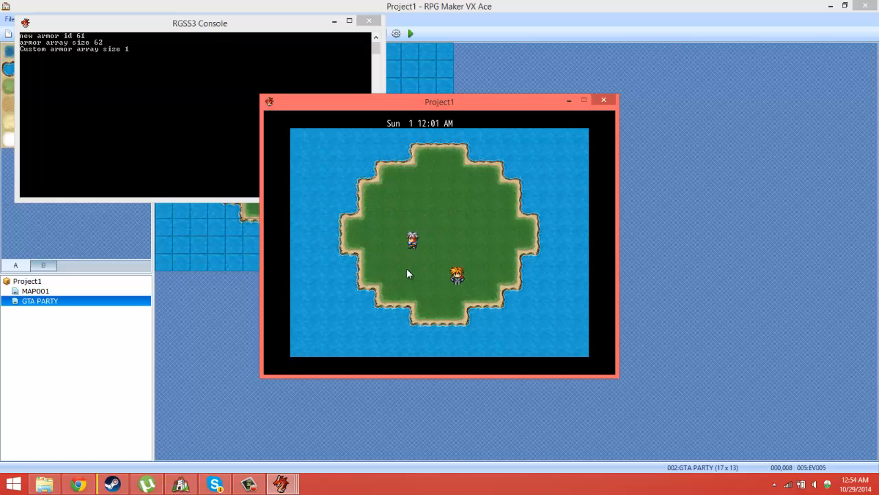
click(604, 101)
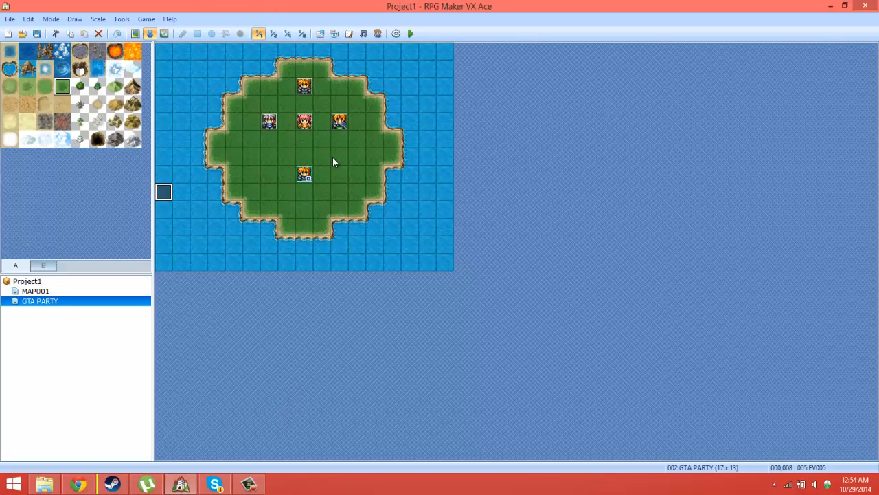
Step: Review the PARTY 4 event's pages, delete pages 2 to 4 so only the first page is kept, and confirm the event
click(303, 172)
double_click(307, 88)
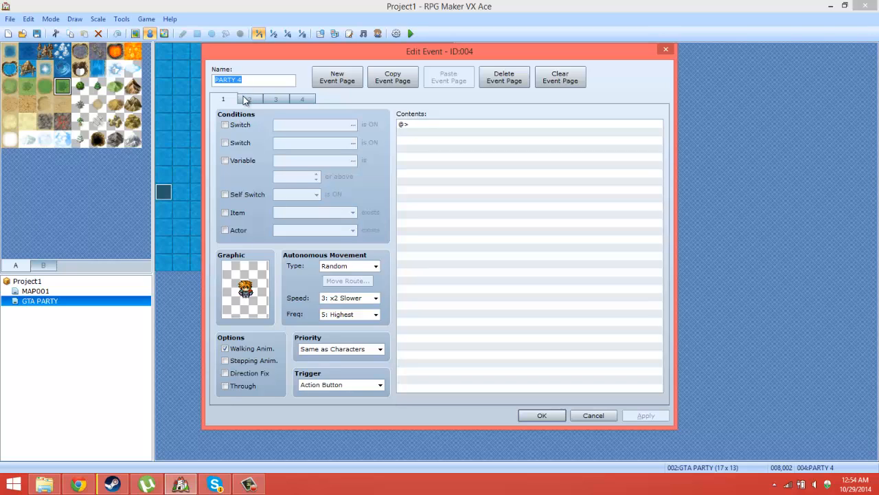
click(249, 100)
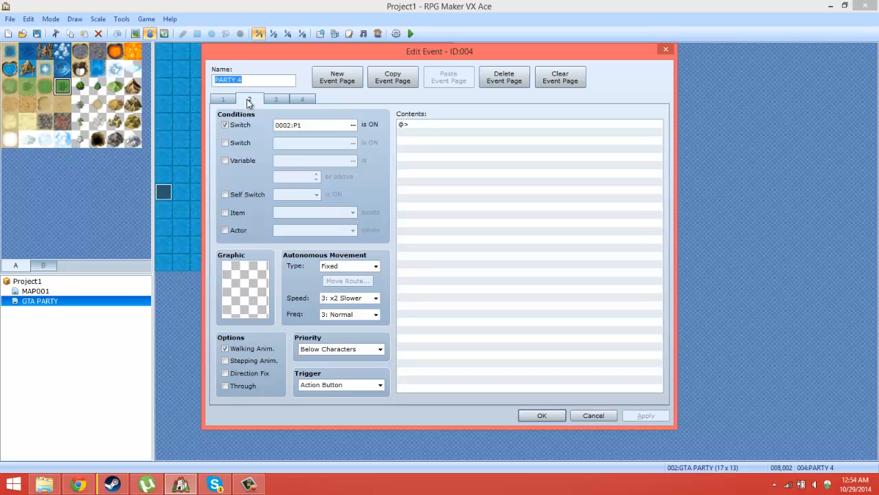
click(229, 100)
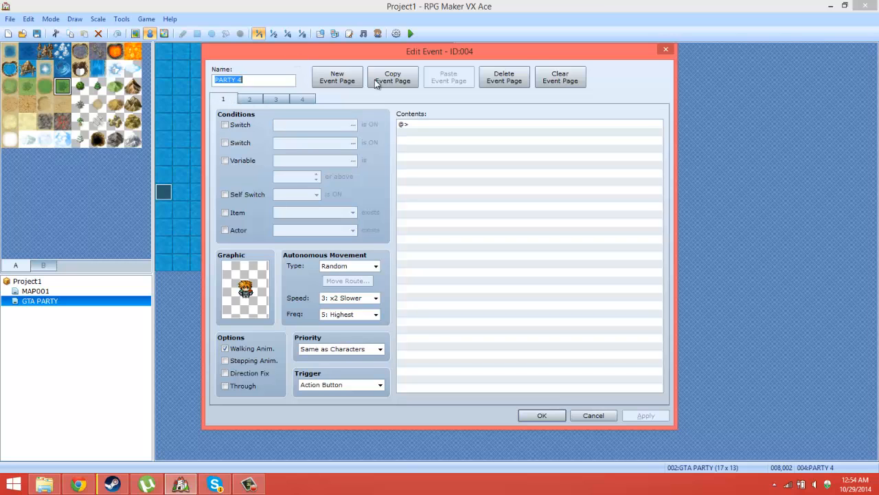
drag(263, 51, 513, 83)
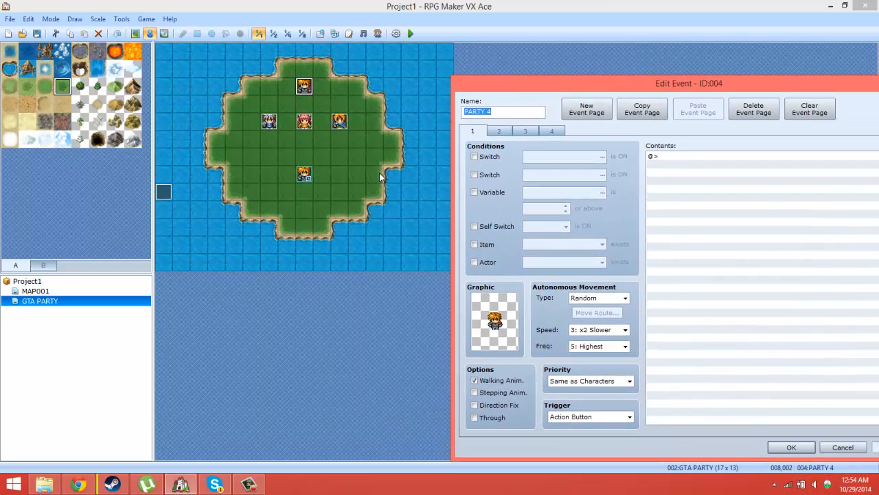
click(499, 132)
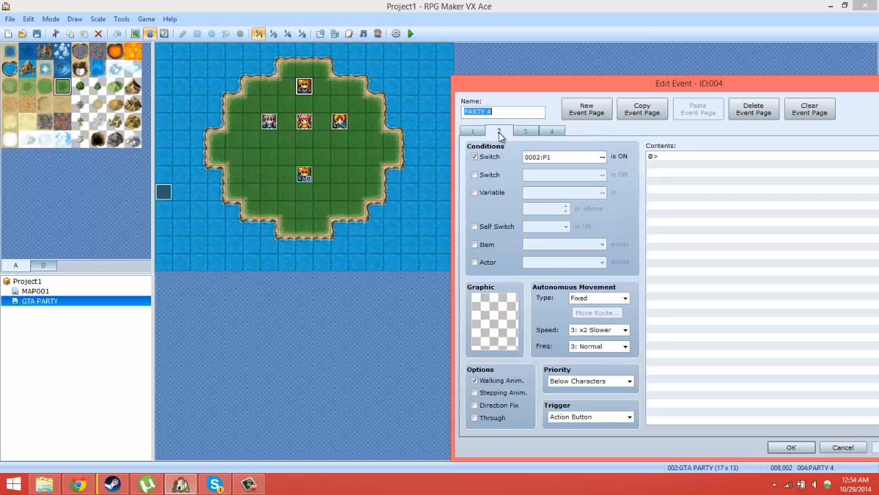
click(474, 131)
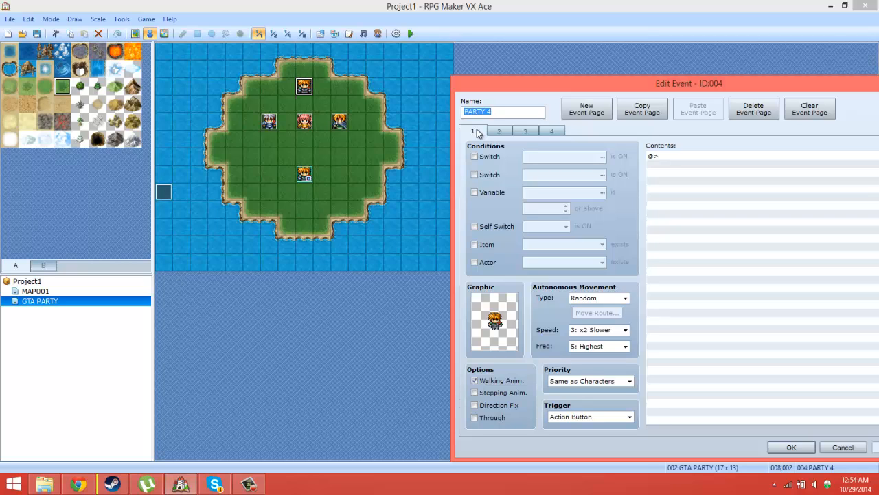
click(516, 132)
click(754, 109)
click(754, 110)
click(754, 109)
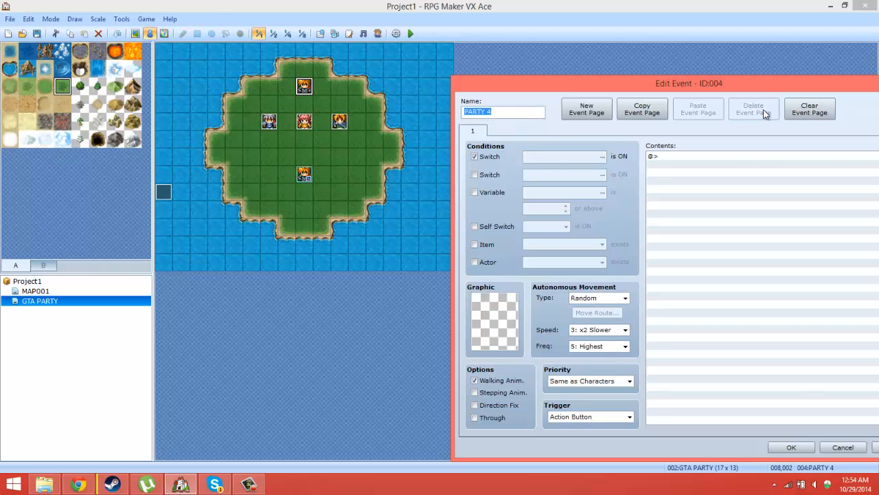
click(791, 448)
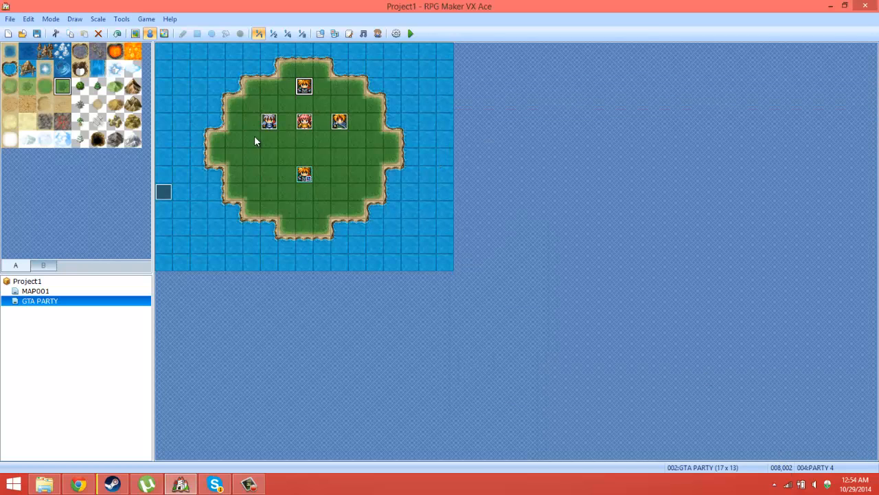
Step: Delete pages 2 to 4 of the PARTY 1 event and confirm it
double_click(271, 123)
click(257, 99)
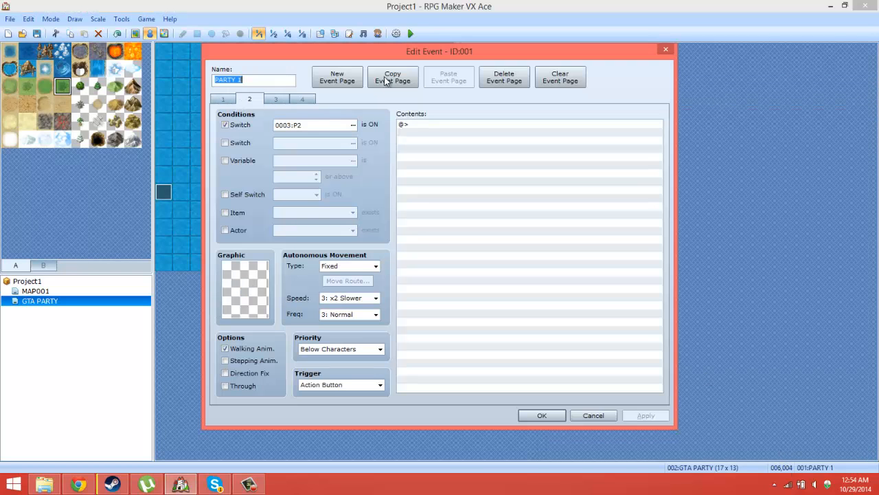
click(504, 77)
click(504, 76)
click(504, 77)
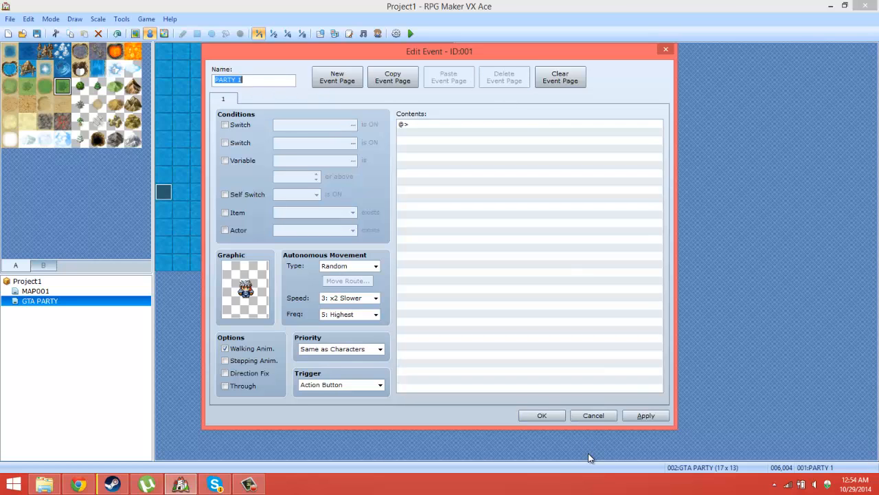
click(540, 416)
Step: Delete pages 2 to 4 of the PARTY 2 event and confirm it
double_click(339, 123)
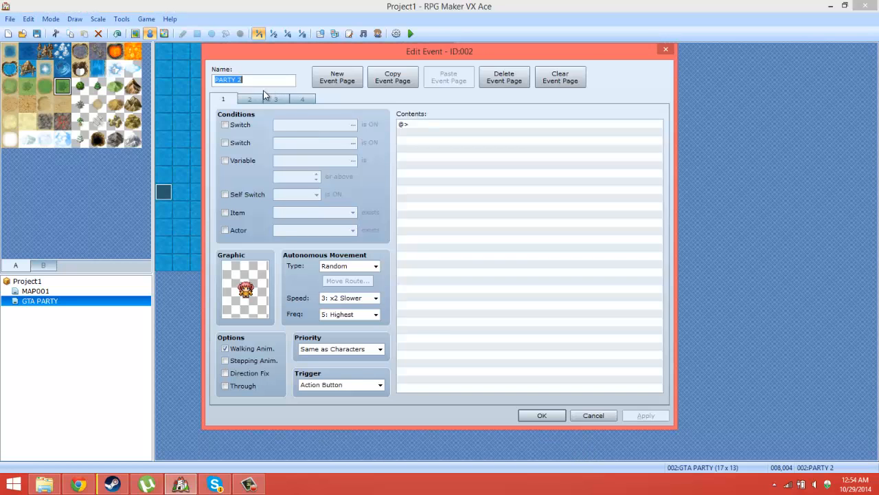
click(250, 99)
click(492, 83)
click(492, 83)
click(491, 83)
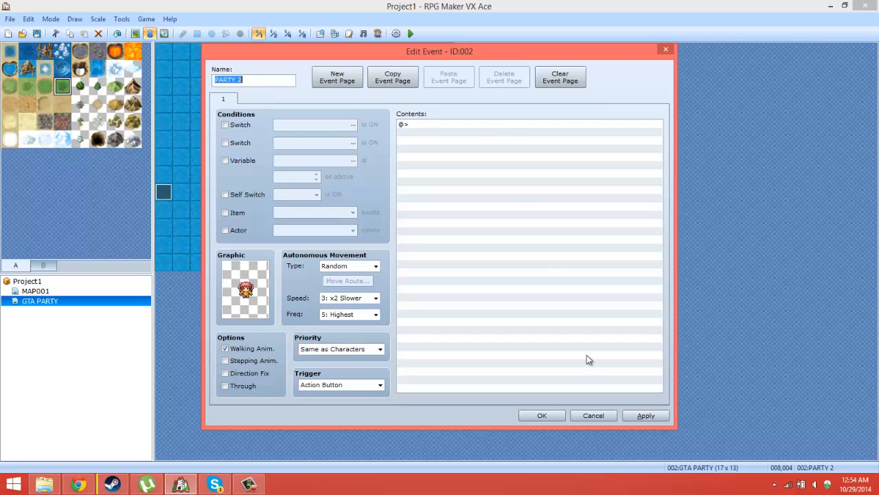
click(550, 415)
Step: Delete pages 2 to 4 of the PARTY 3 event and confirm it
double_click(339, 123)
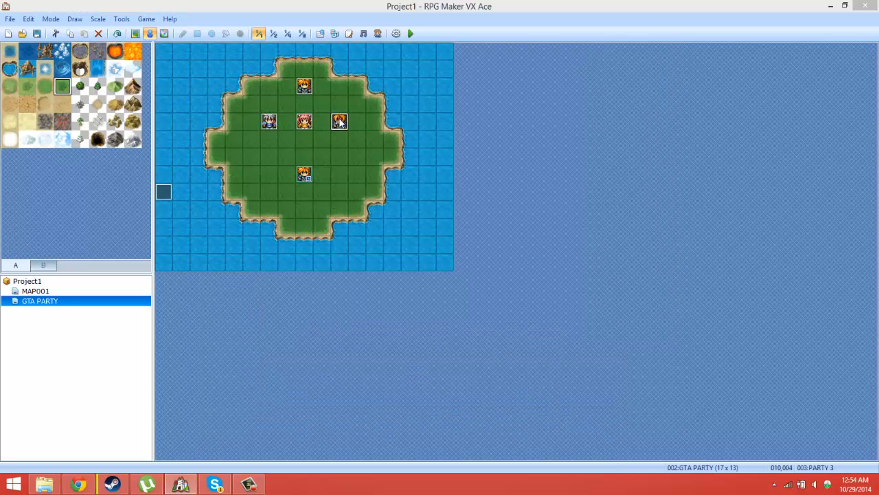
click(254, 99)
click(488, 81)
click(488, 81)
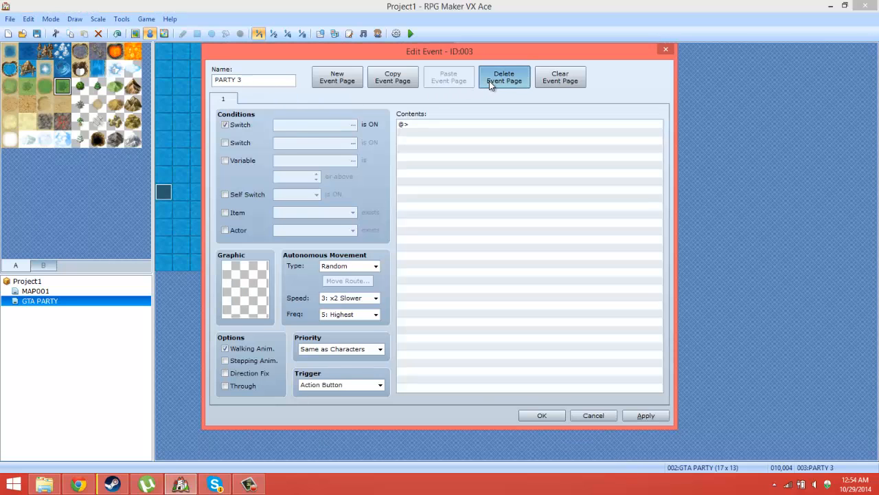
click(488, 81)
click(542, 416)
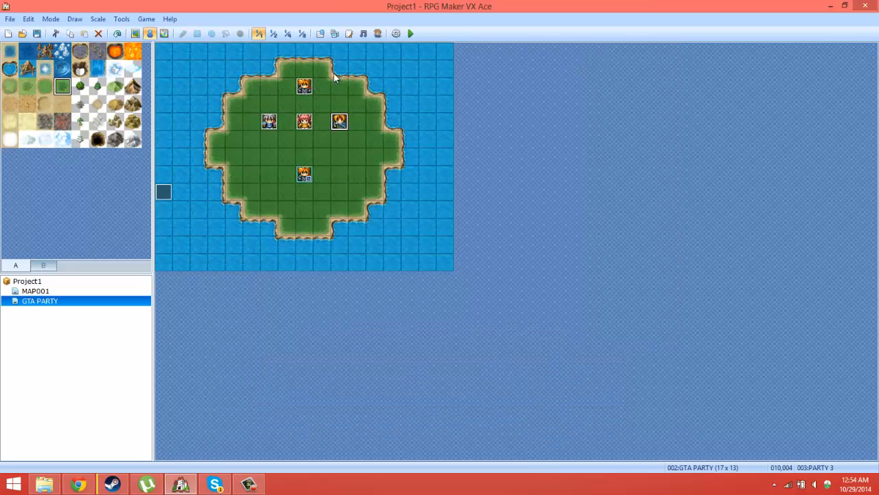
Step: Add a blank second page to the PARTY 4 event with the condition that switch 0002:P1 is ON
double_click(304, 85)
click(337, 76)
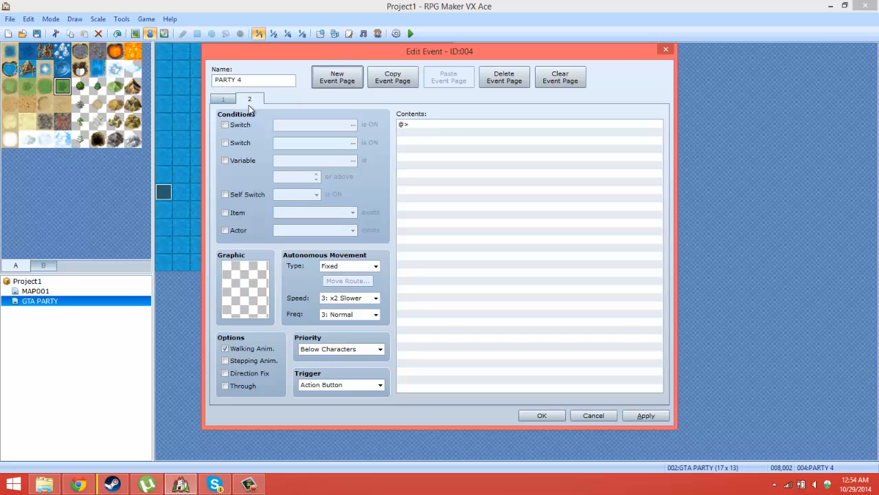
click(240, 124)
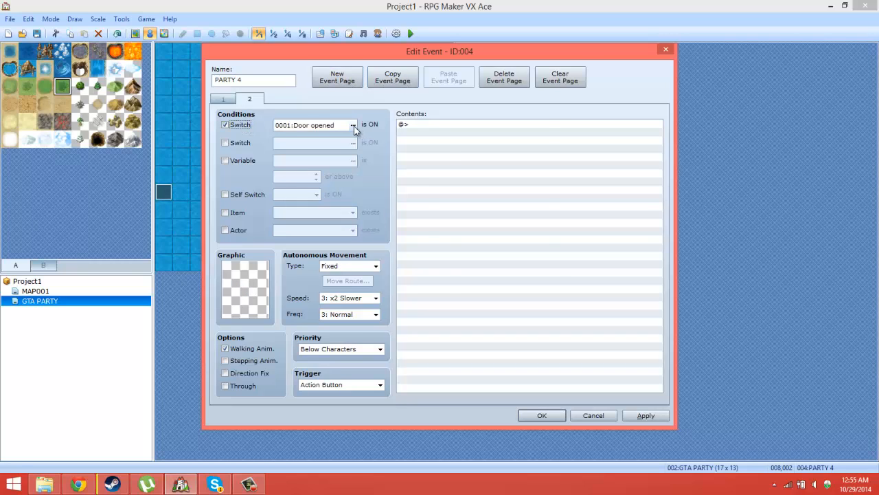
click(353, 125)
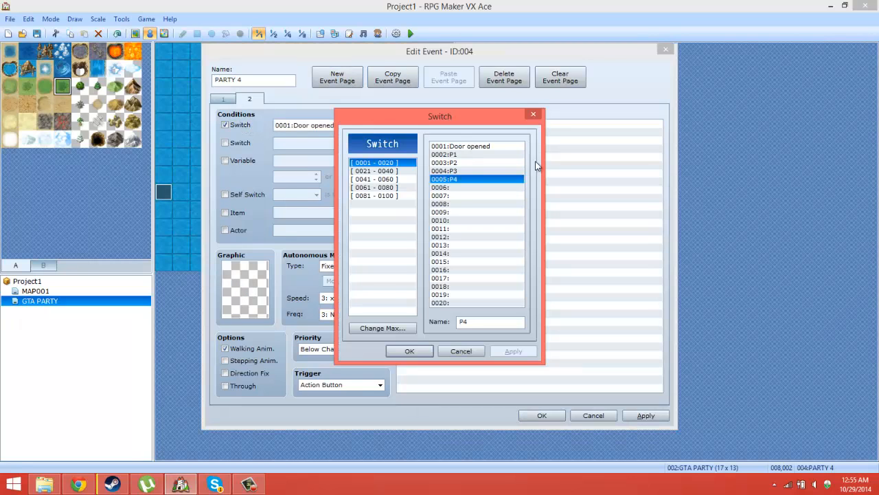
double_click(447, 153)
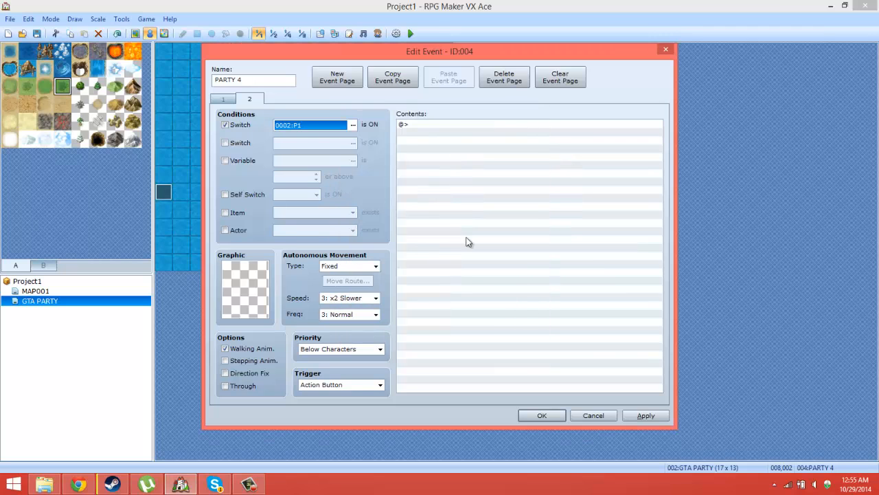
click(583, 417)
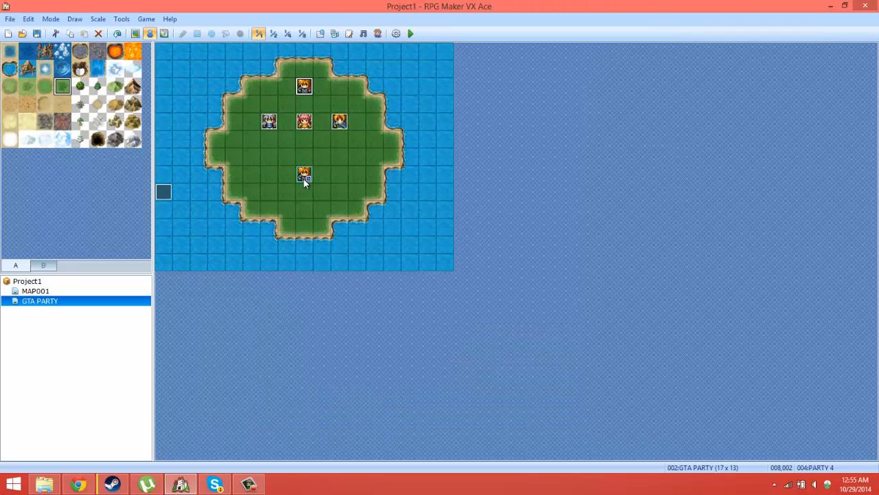
Step: Add a blank second page to the PARTY 1 event with the condition that switch 0003:P2 is ON
double_click(270, 121)
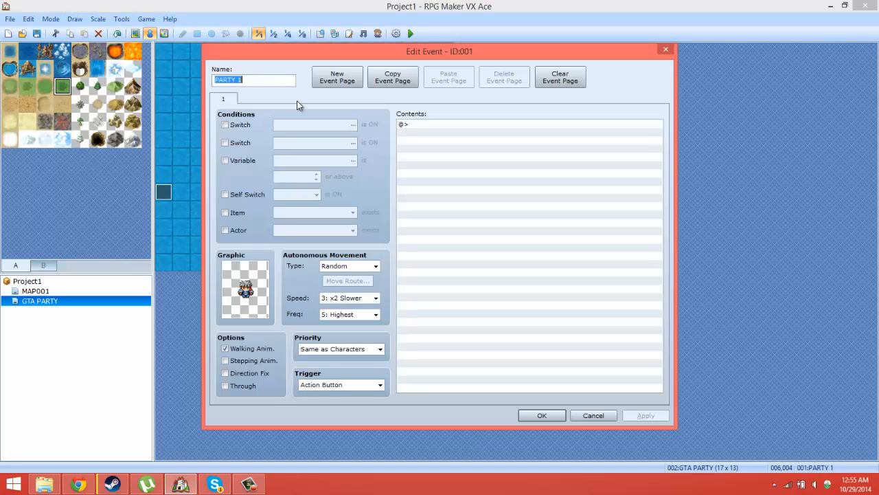
click(357, 75)
click(251, 123)
click(353, 124)
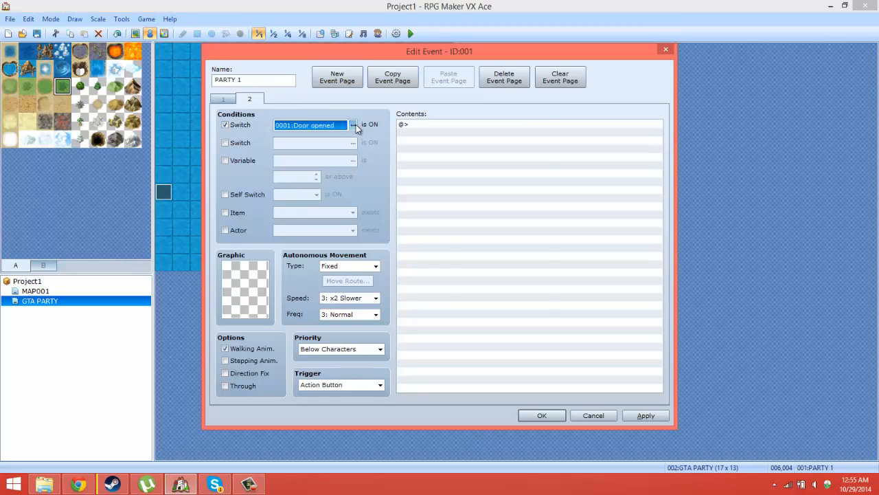
double_click(456, 165)
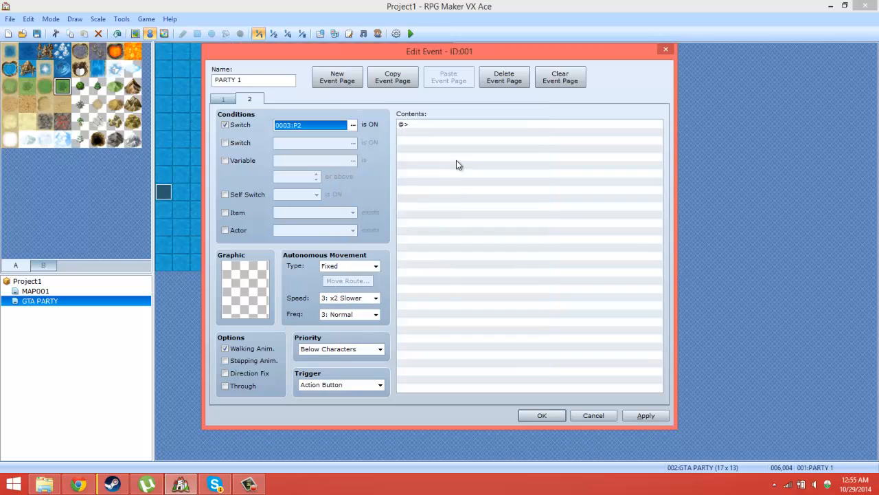
click(555, 415)
Step: Add a blank second page to the PARTY 2 event with the condition that switch 0004:P3 is ON
double_click(306, 121)
click(336, 77)
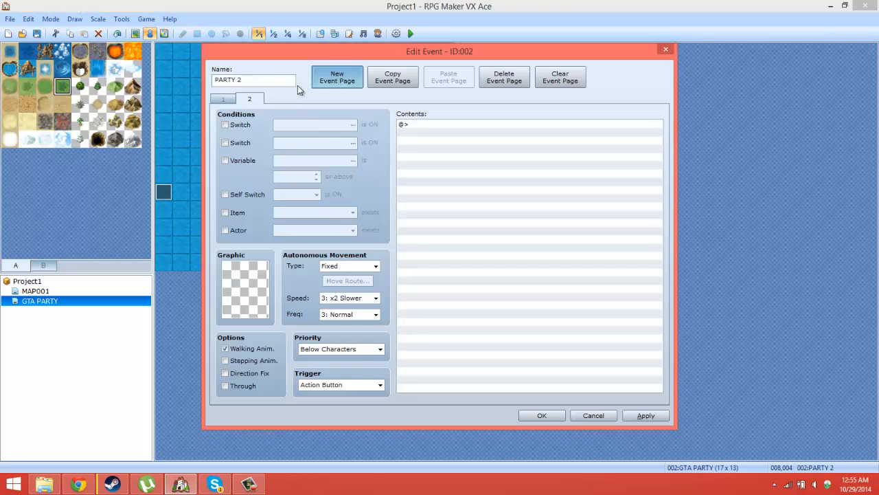
click(233, 125)
click(354, 124)
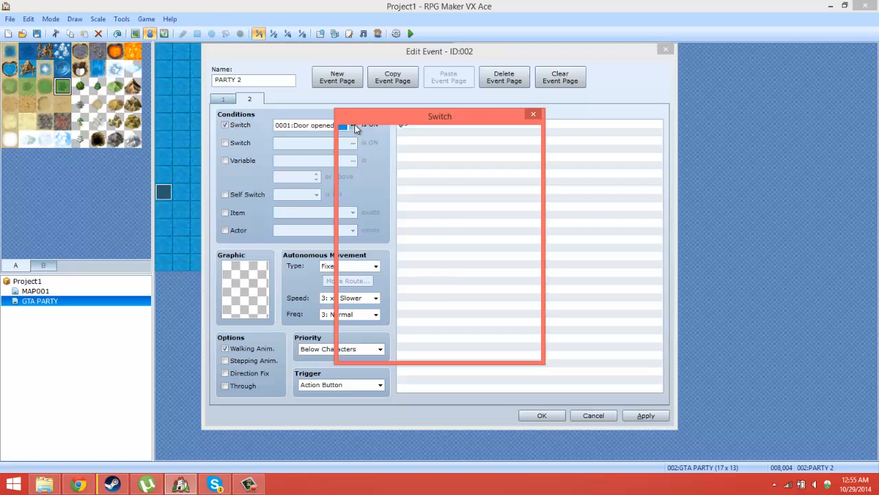
double_click(446, 170)
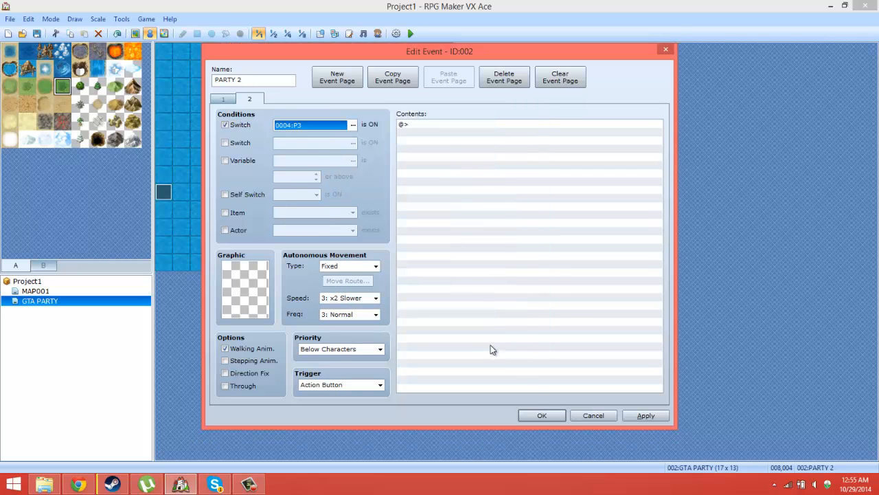
click(542, 415)
Step: Add a blank second page to the PARTY 3 event with the condition that switch 0005:P4 is ON
double_click(308, 136)
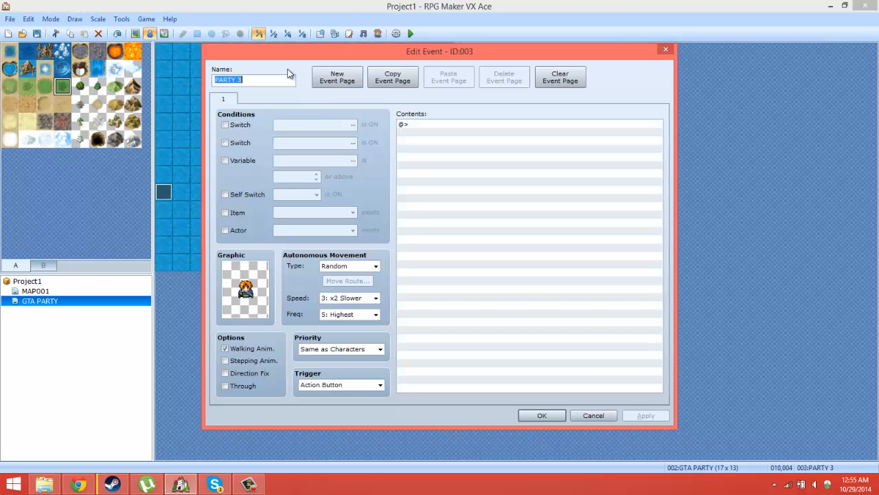
click(326, 80)
click(237, 124)
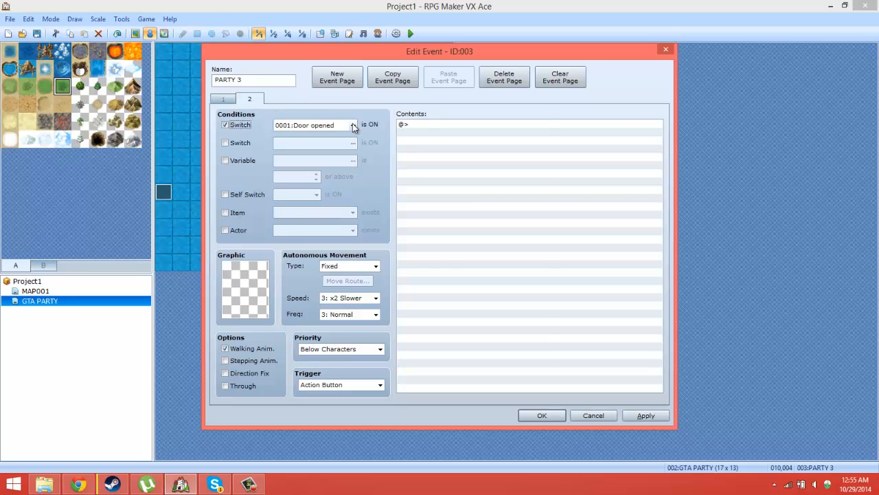
click(353, 125)
double_click(467, 179)
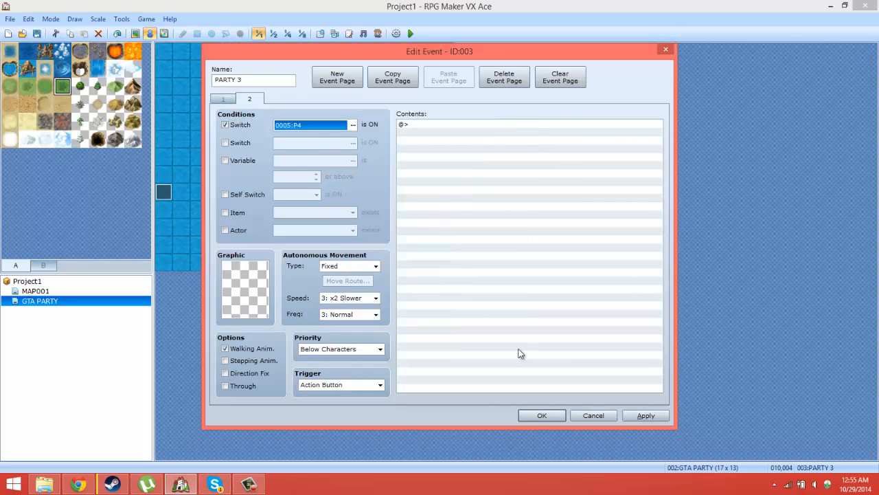
click(533, 412)
Step: Save the project changes, playtest the GTA PARTY map and close the game window
click(410, 33)
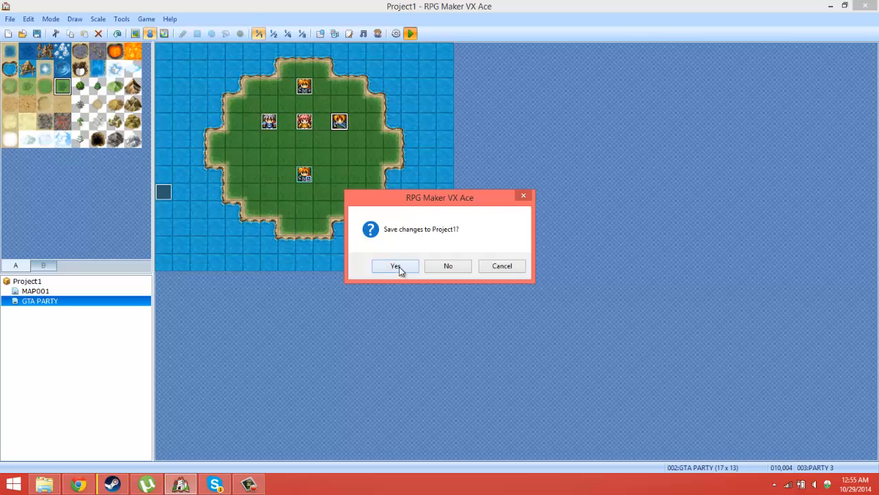
click(397, 266)
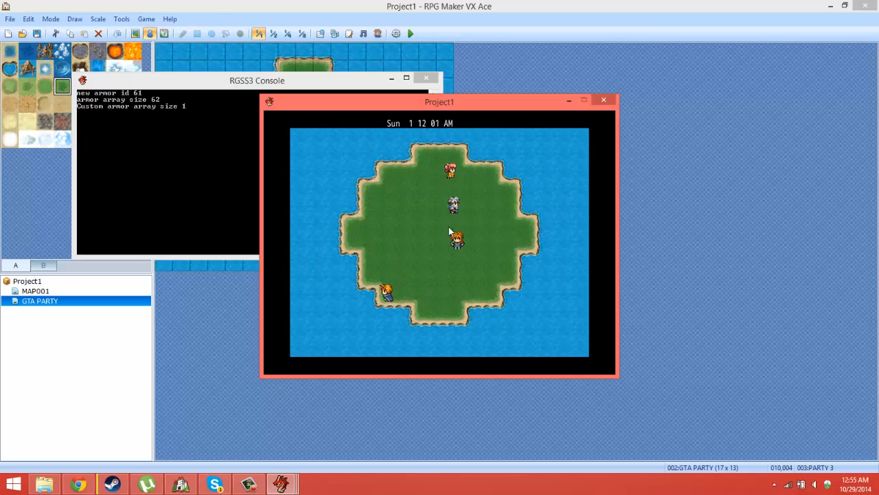
click(604, 101)
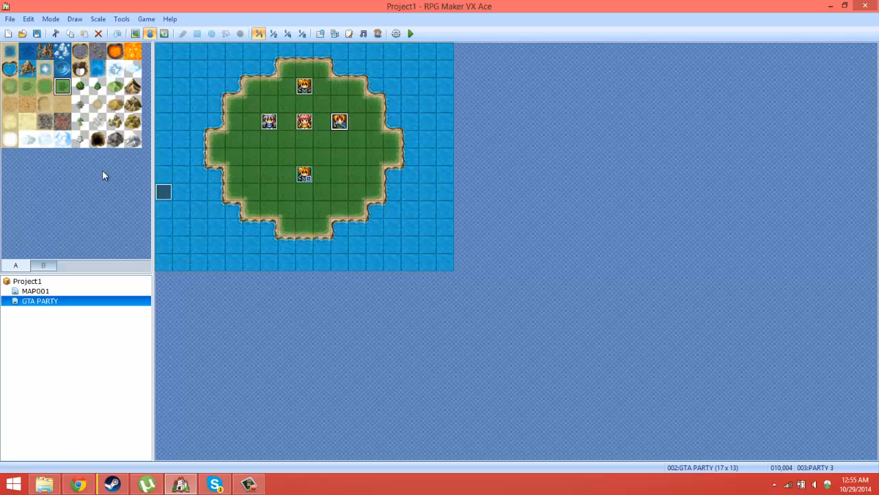
Step: Create a new event on water tile 000,008 with its trigger set to Parallel Process
double_click(163, 191)
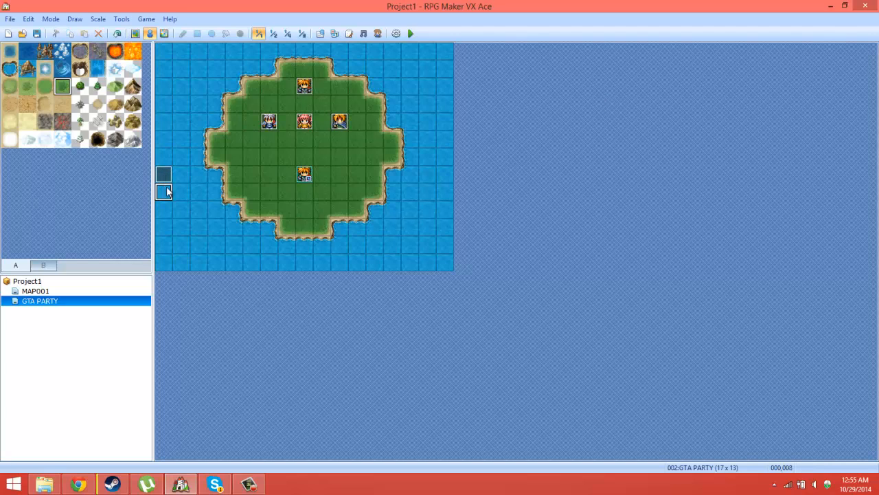
click(341, 385)
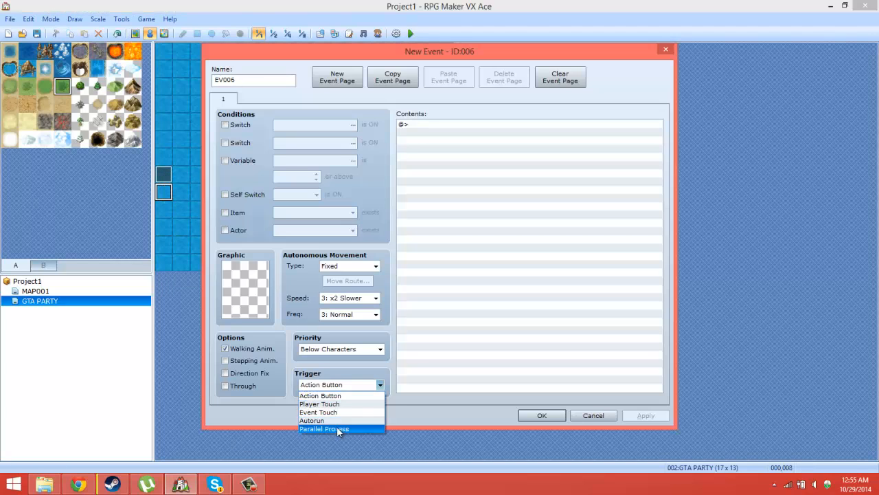
click(337, 425)
click(434, 143)
double_click(434, 143)
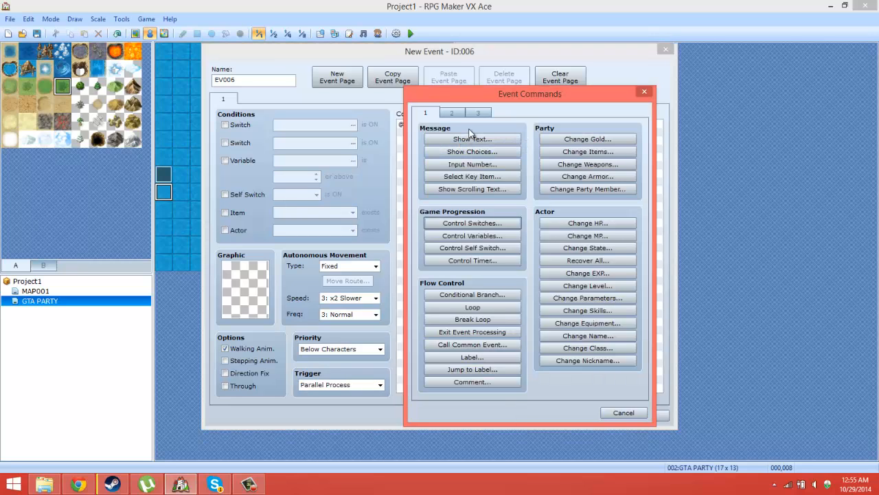
click(455, 112)
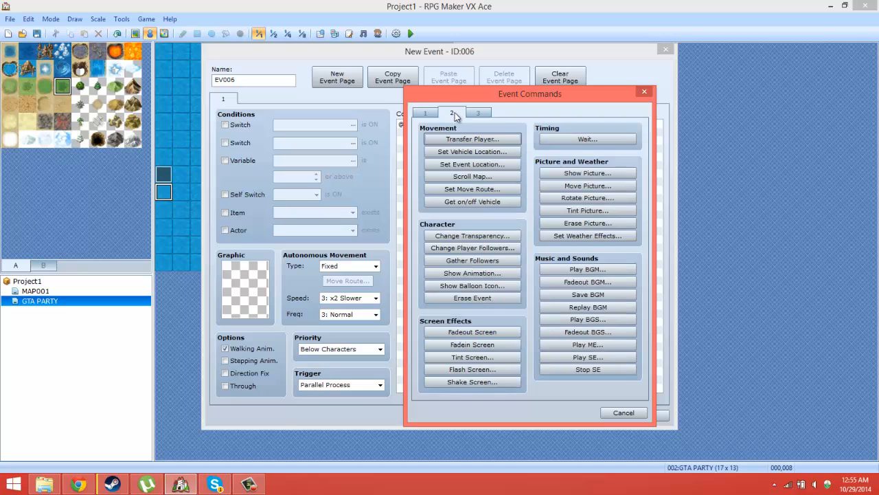
click(473, 188)
click(395, 156)
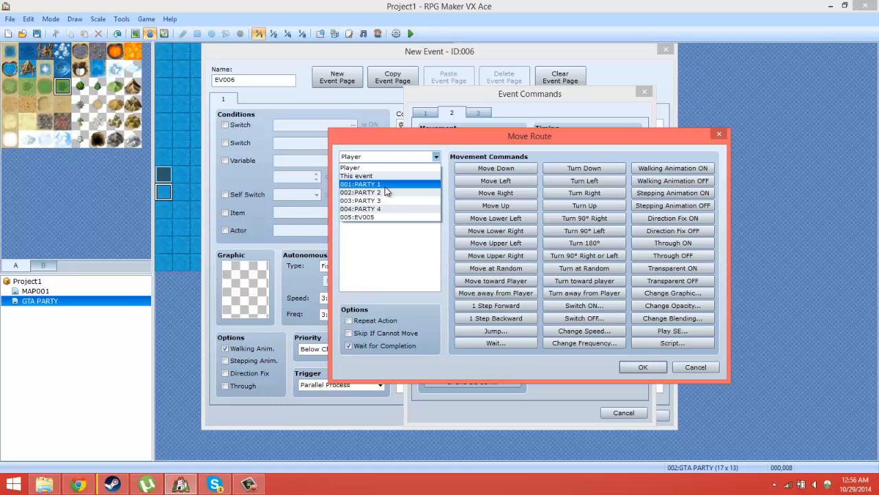
click(693, 368)
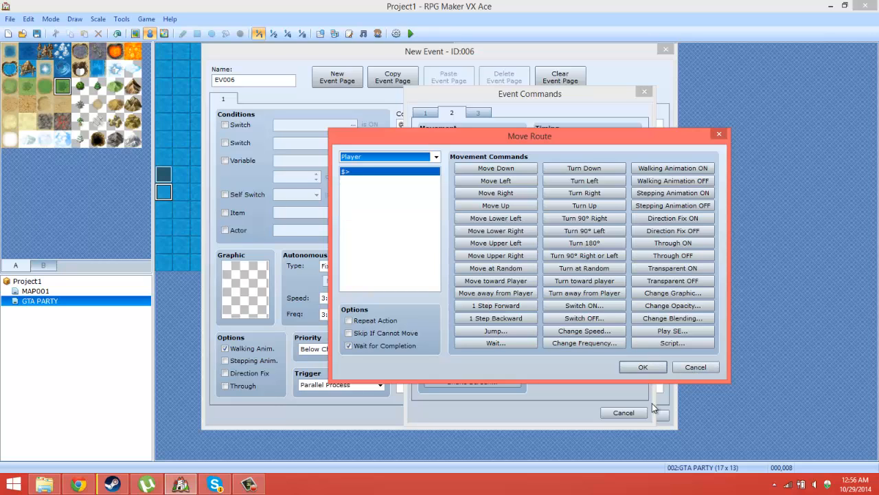
click(691, 367)
click(627, 413)
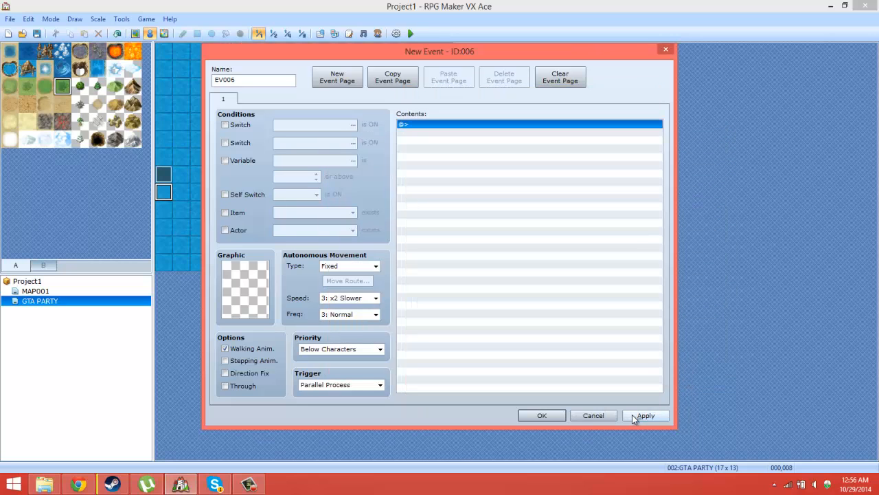
Step: Confirm the new parallel process event and rename the silver-haired PARTY 1 event as PARTY 2
click(531, 412)
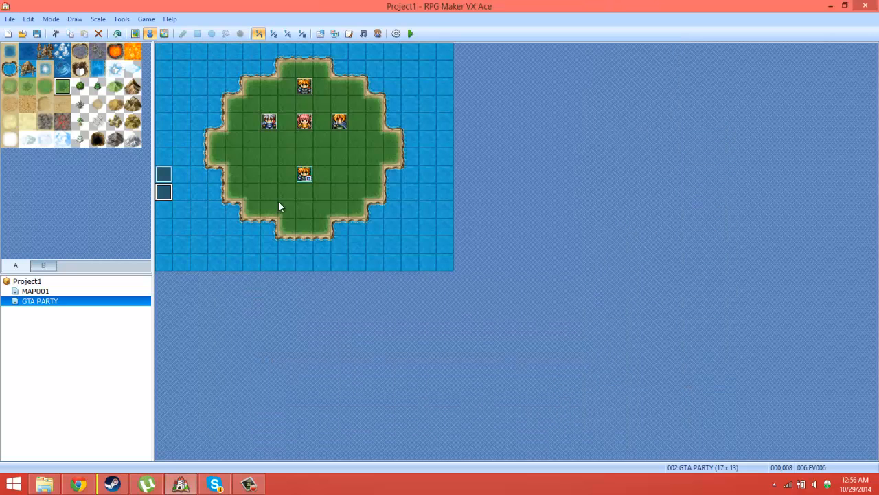
double_click(273, 124)
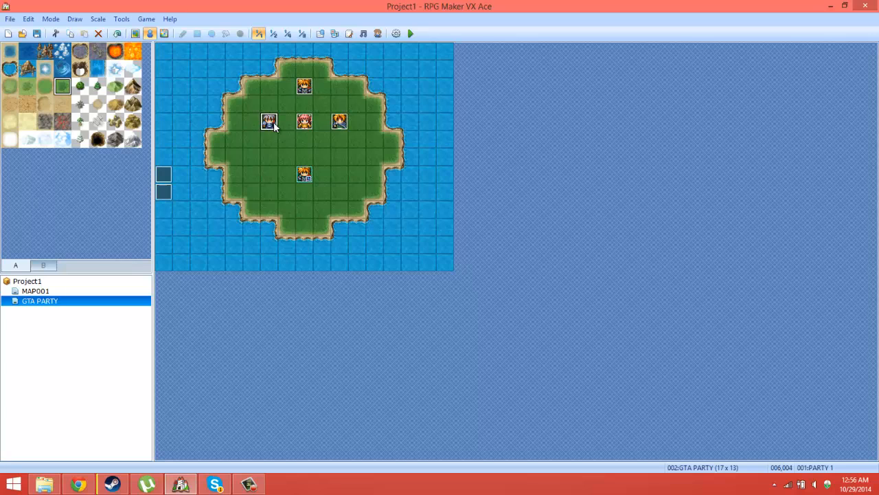
click(238, 79)
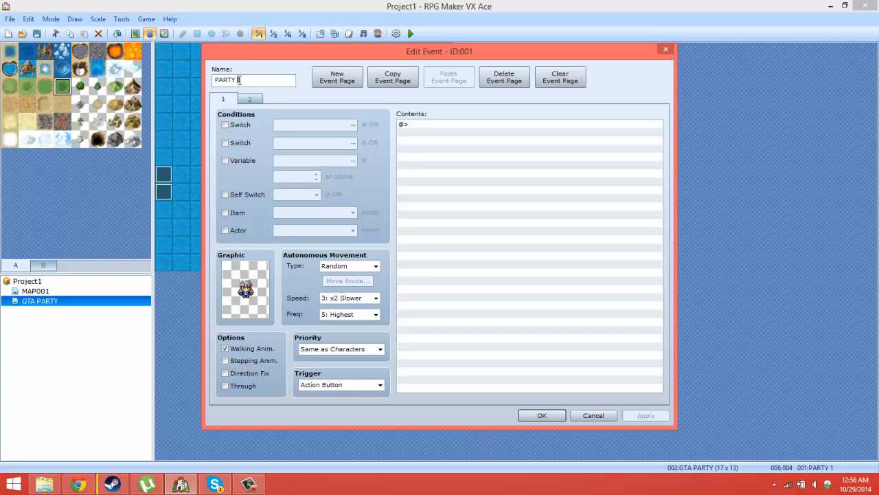
drag(238, 80, 249, 80)
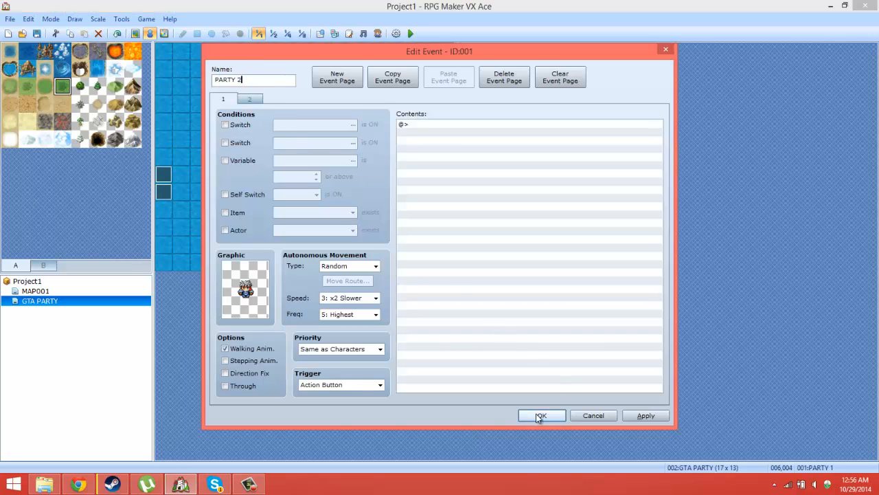
click(542, 415)
Step: Rename the pink-haired character's event as PARTY 3
double_click(316, 124)
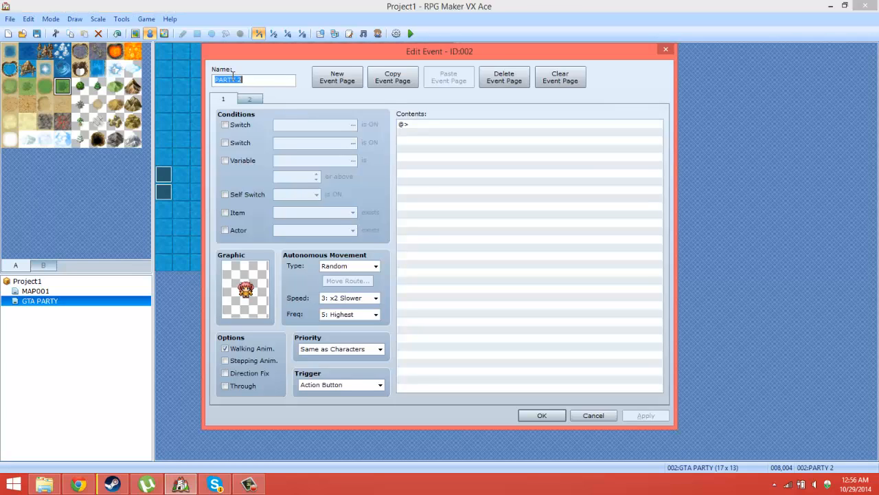
click(256, 81)
key(BackSpace)
text(3)
click(541, 415)
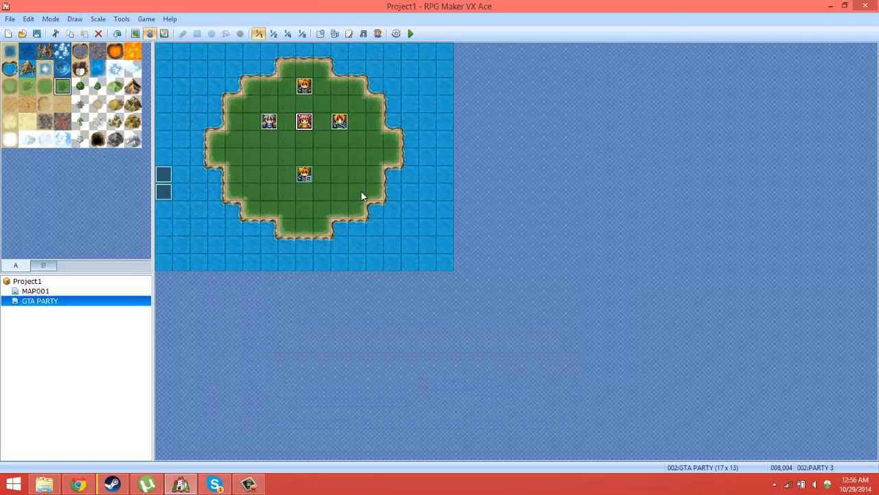
Step: Rename the blond character's event at tile 010,004 as PARTY 4
double_click(346, 129)
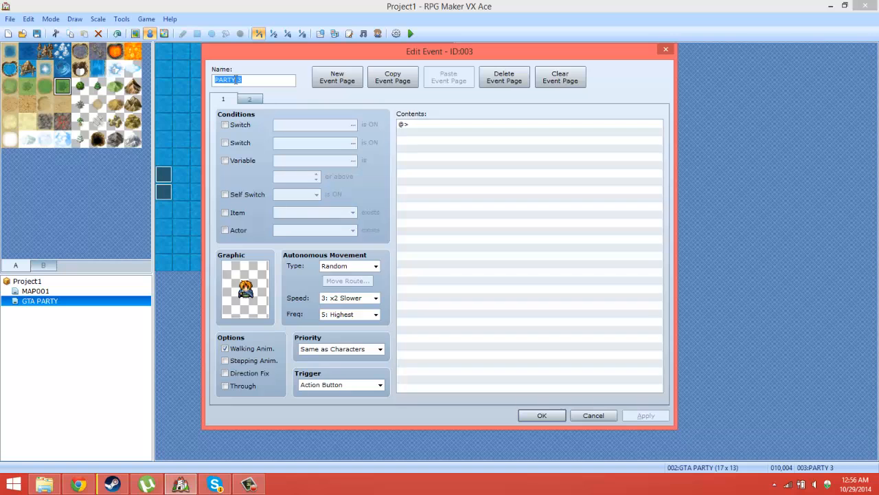
click(239, 79)
key(BackSpace)
text(4)
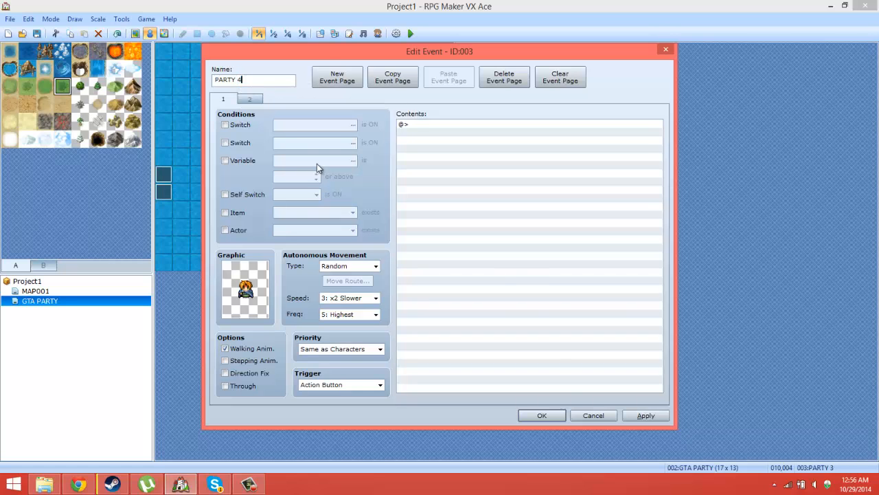
click(560, 414)
Step: Rename the character event at tile 008,002 as PARTY 1
double_click(304, 87)
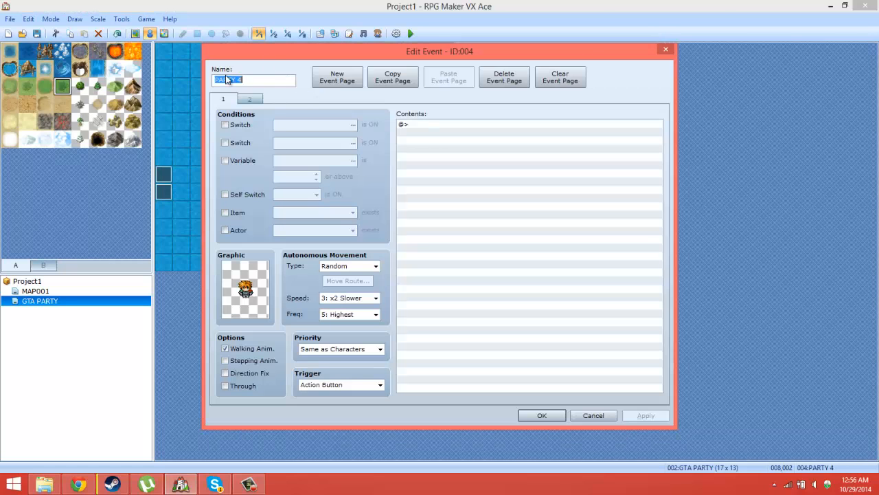
click(242, 79)
key(BackSpace)
text(1)
click(540, 415)
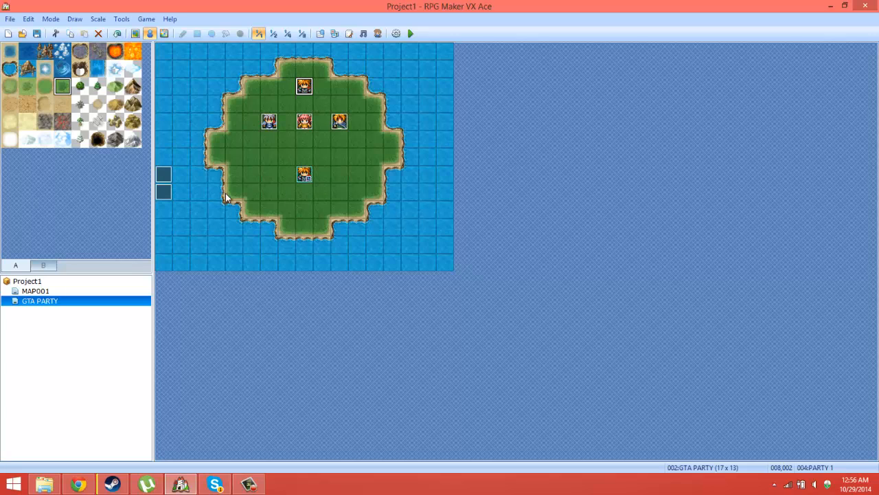
double_click(160, 192)
click(485, 125)
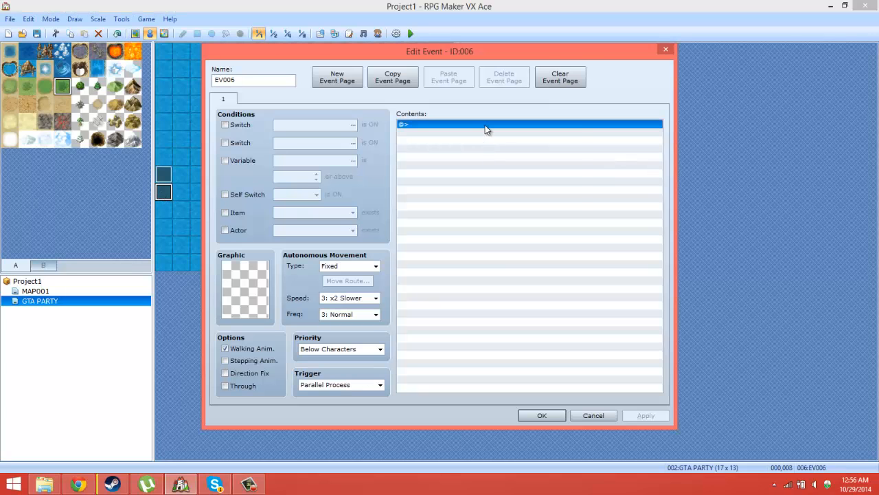
right_click(485, 125)
click(517, 134)
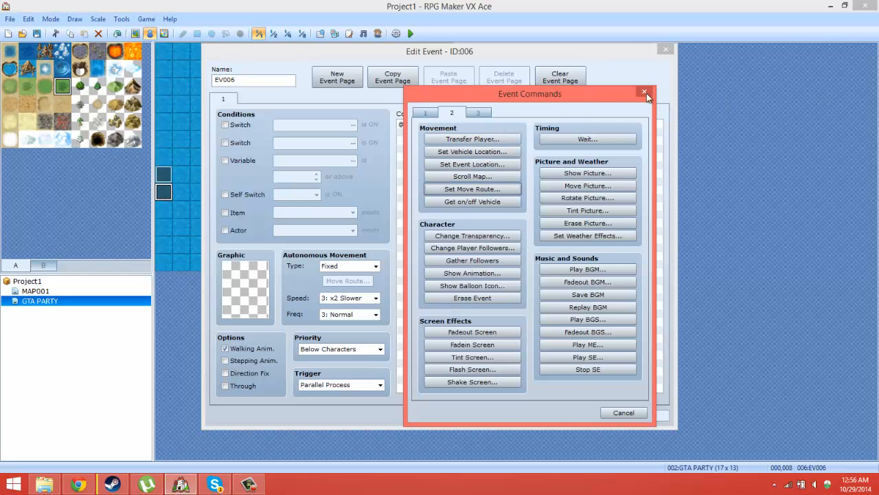
click(645, 92)
key(Escape)
Step: Check the switch conditions on the second pages of the PARTY 1 and PARTY 2 events
double_click(301, 84)
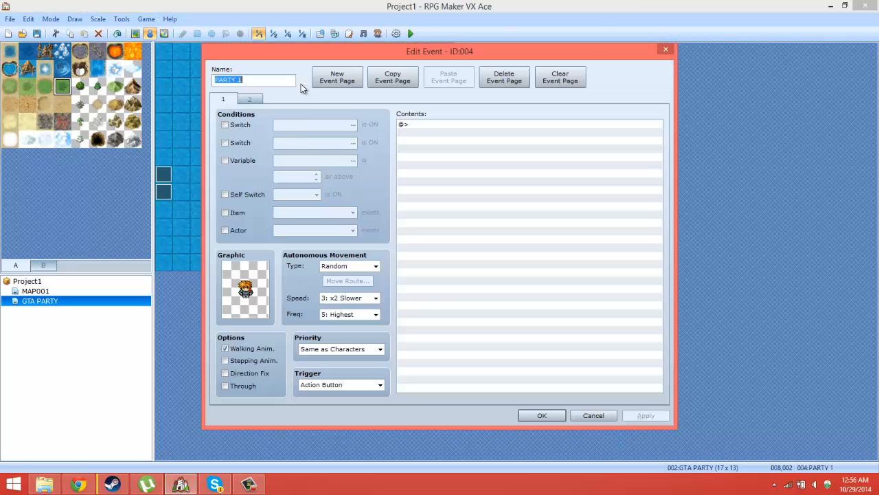
click(255, 99)
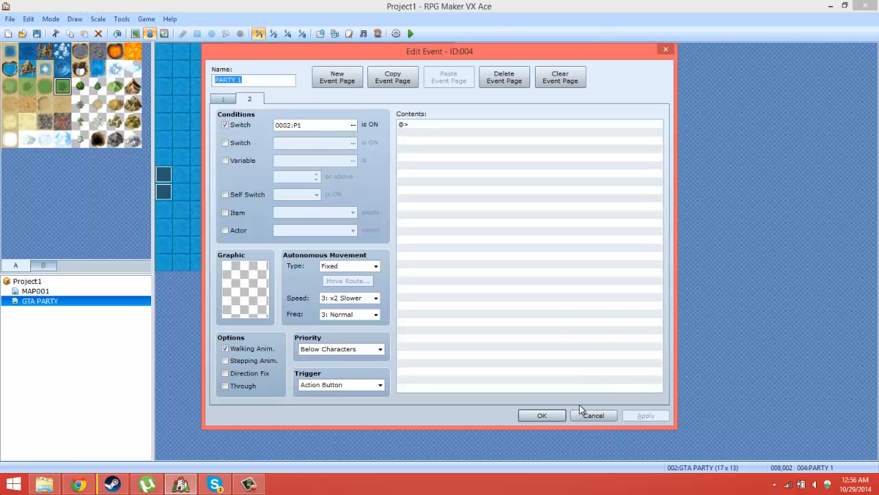
click(542, 415)
double_click(304, 86)
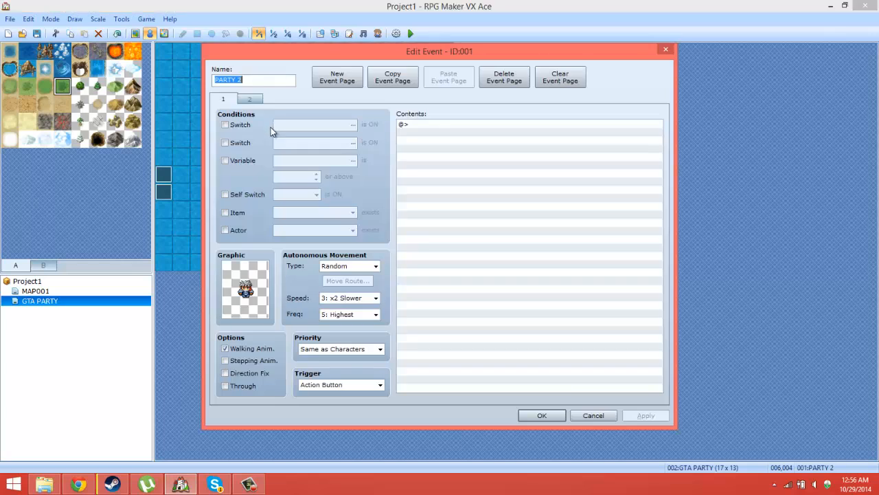
click(253, 99)
click(542, 415)
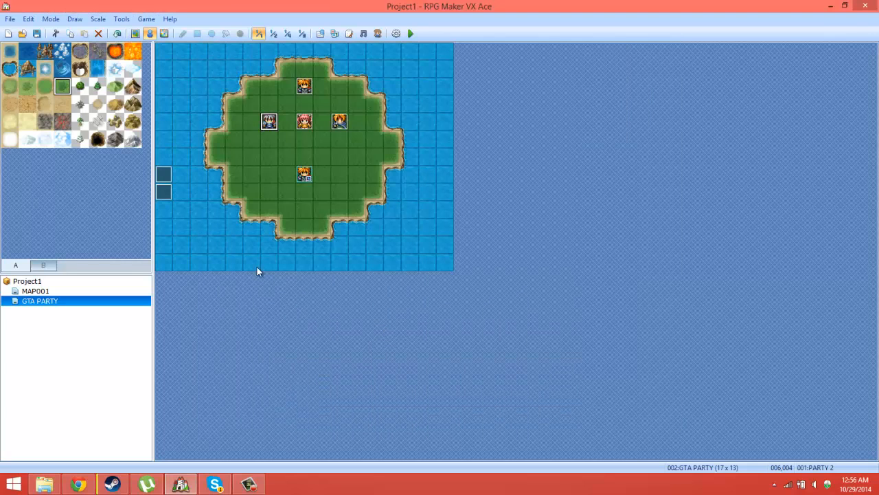
Step: Start a conditional branch in the parallel process event EV006 and select switch 0005:P4 in its switch list
double_click(161, 195)
right_click(471, 130)
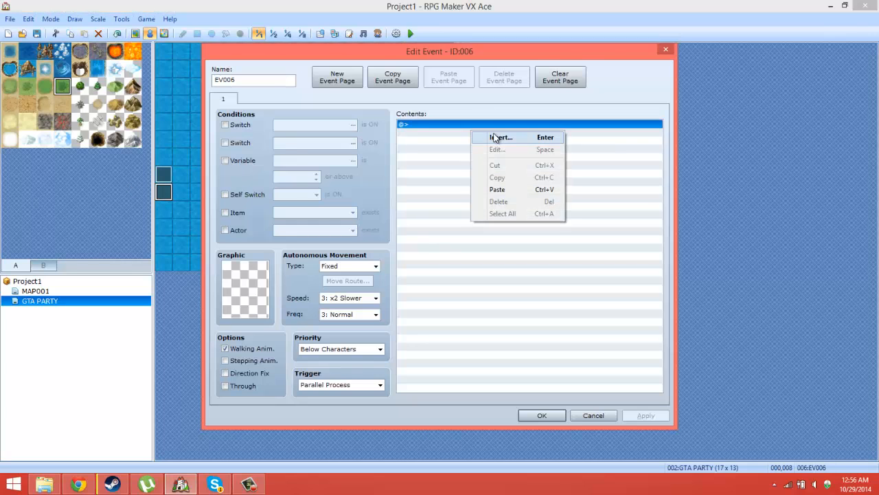
click(496, 136)
click(426, 112)
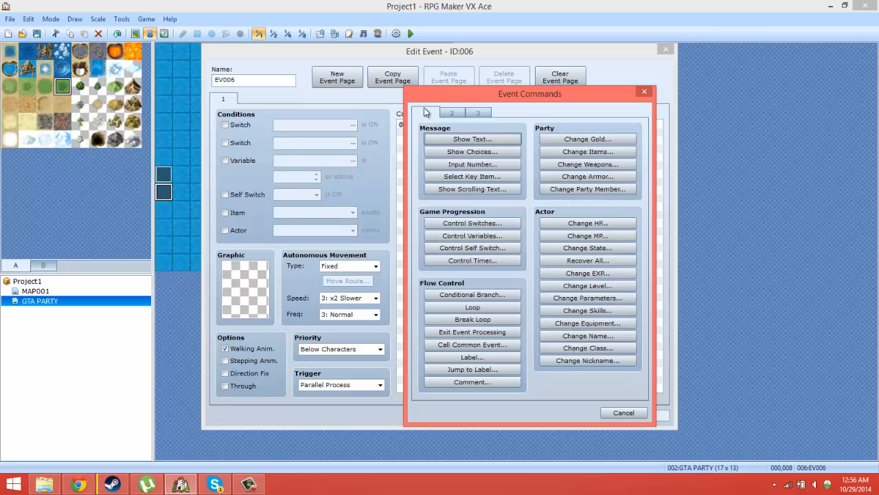
click(477, 235)
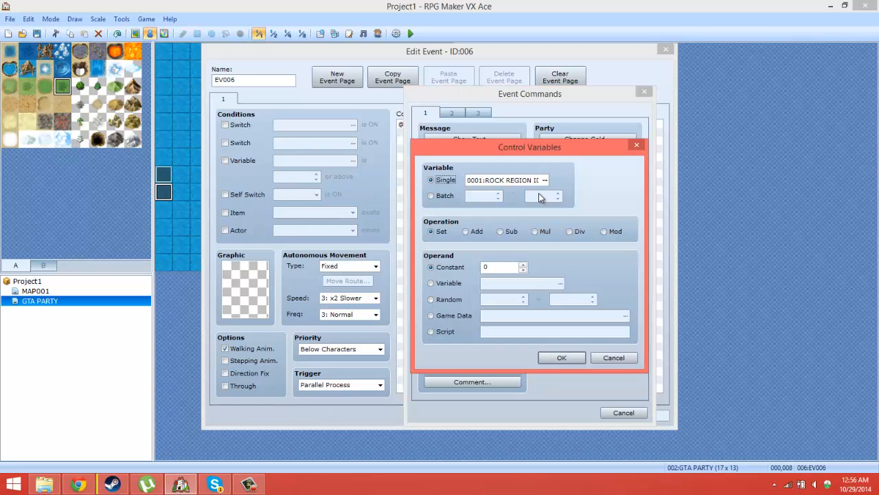
click(637, 145)
click(480, 296)
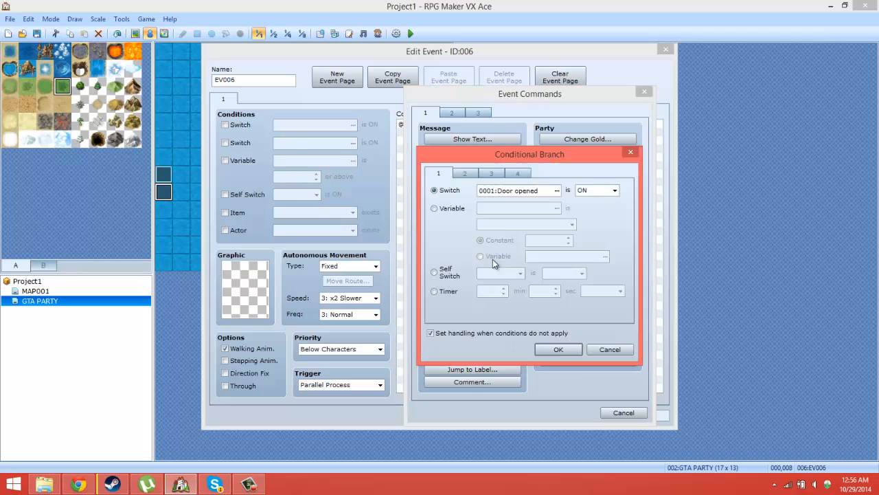
click(557, 191)
click(559, 197)
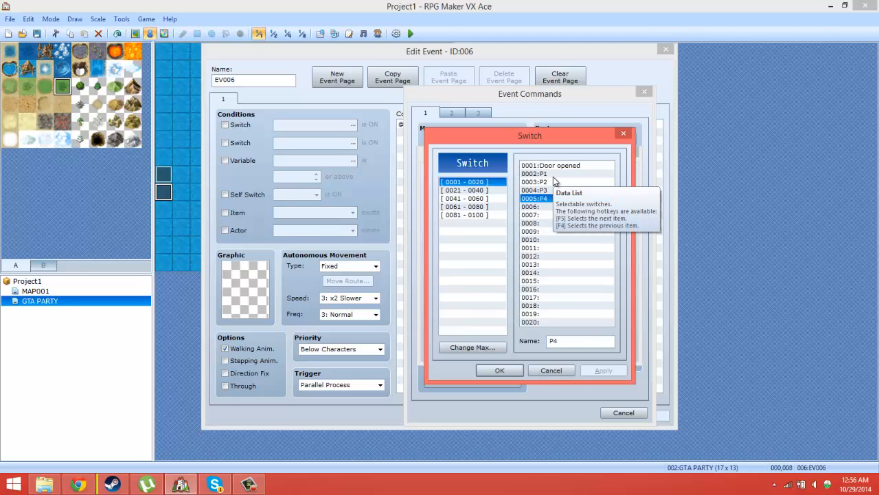
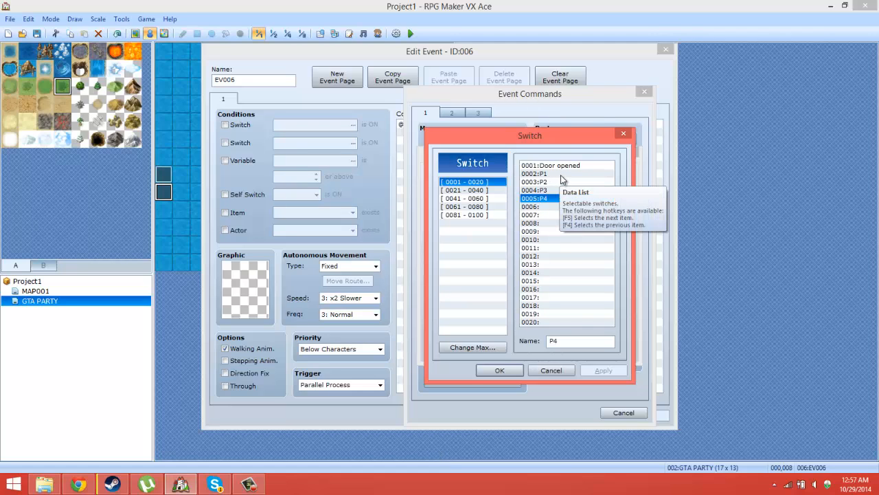
Step: Insert a conditional branch for switch 0002:P1 being ON with else handling, and begin a new command inside it
double_click(561, 174)
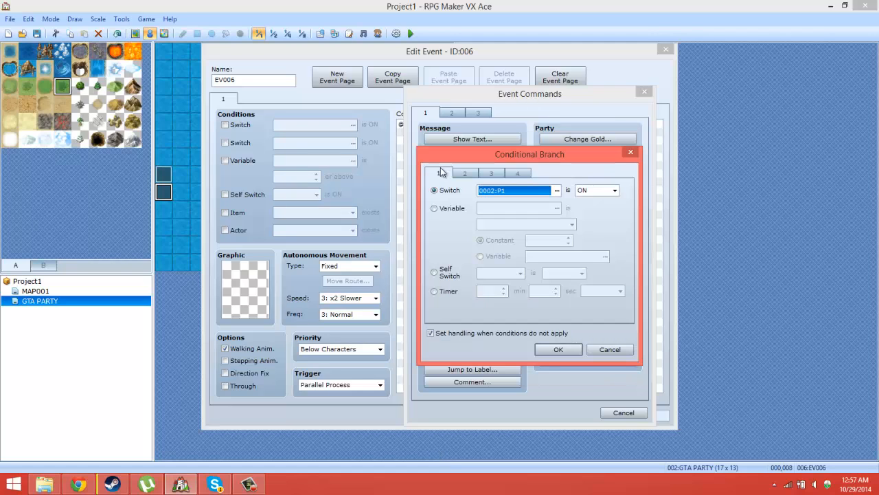
click(550, 352)
right_click(506, 134)
click(531, 141)
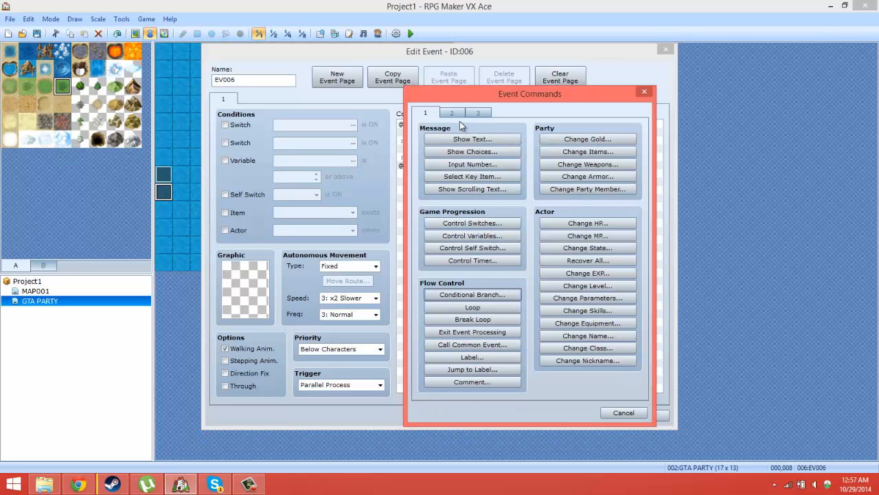
click(451, 113)
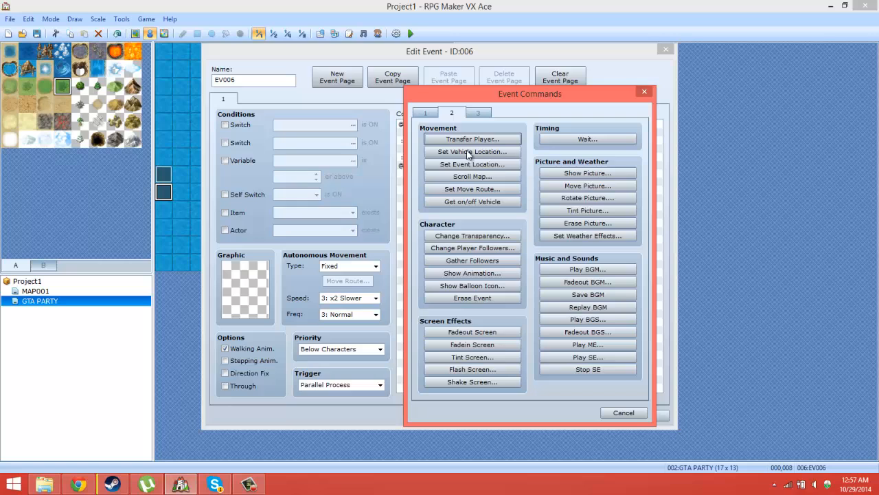
click(480, 194)
click(403, 156)
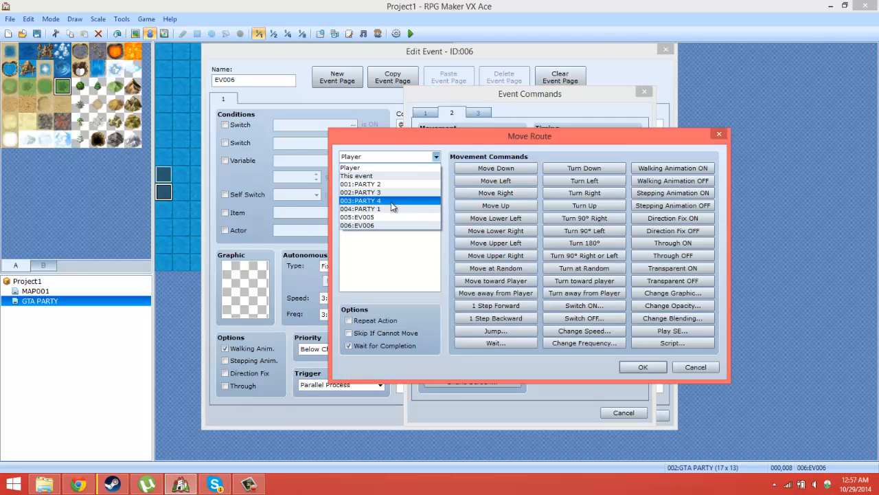
click(389, 210)
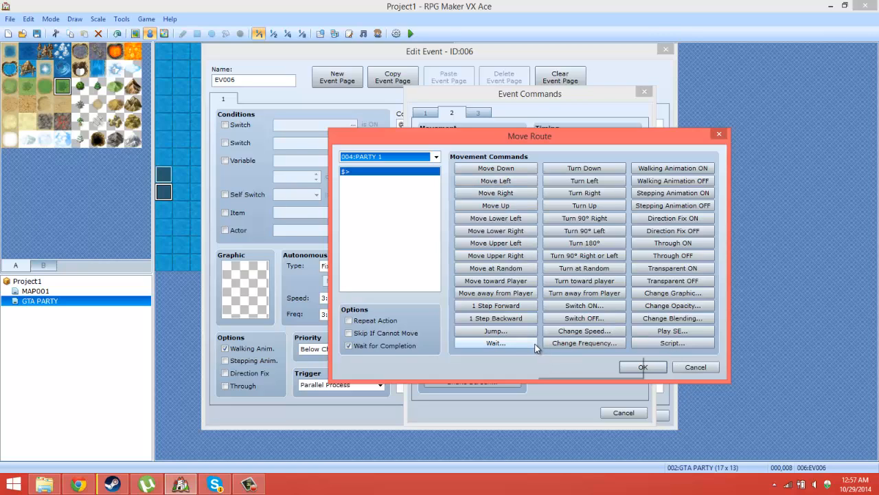
click(704, 366)
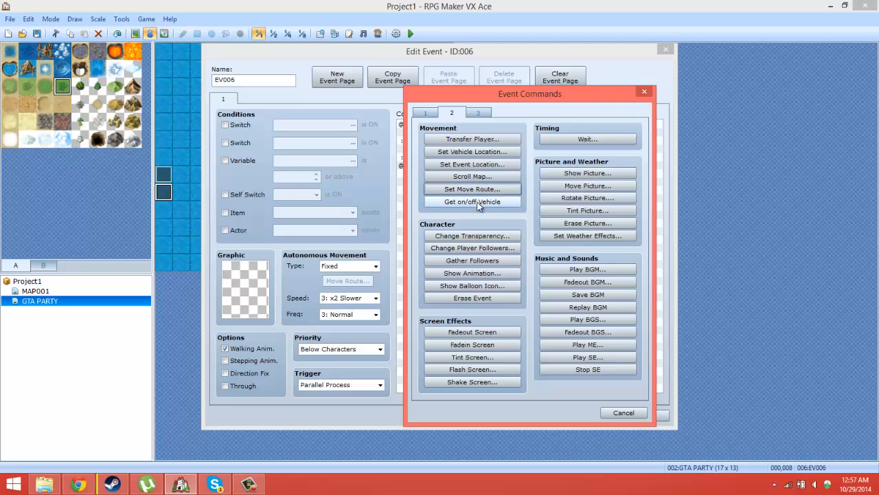
Step: Start a Set Event Location command for PARTY 1 with its location designated by variables
click(472, 164)
click(533, 177)
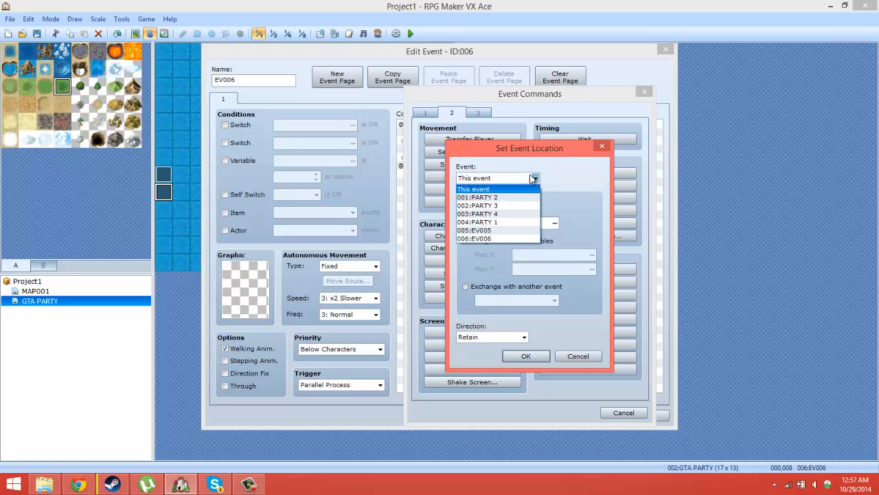
click(512, 222)
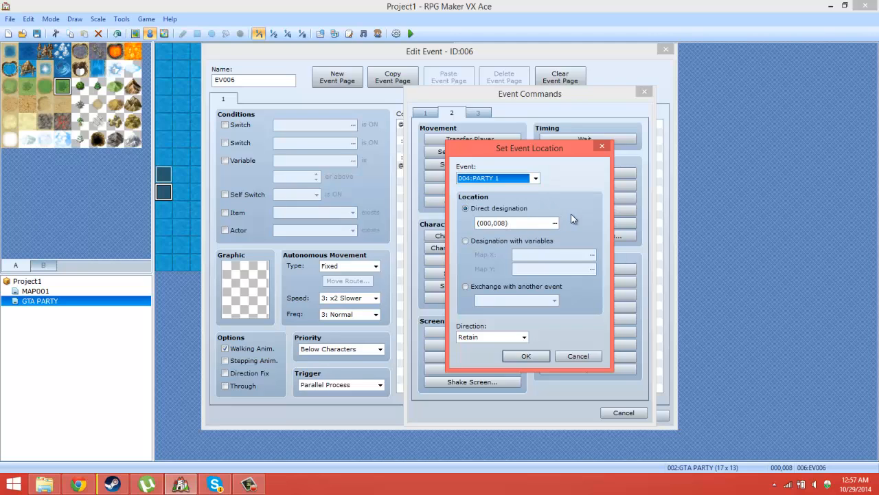
click(466, 240)
Step: Assign variable 0004:PLAYER X to map X and 0005:PLAYER Y to map Y, and save the event
click(593, 255)
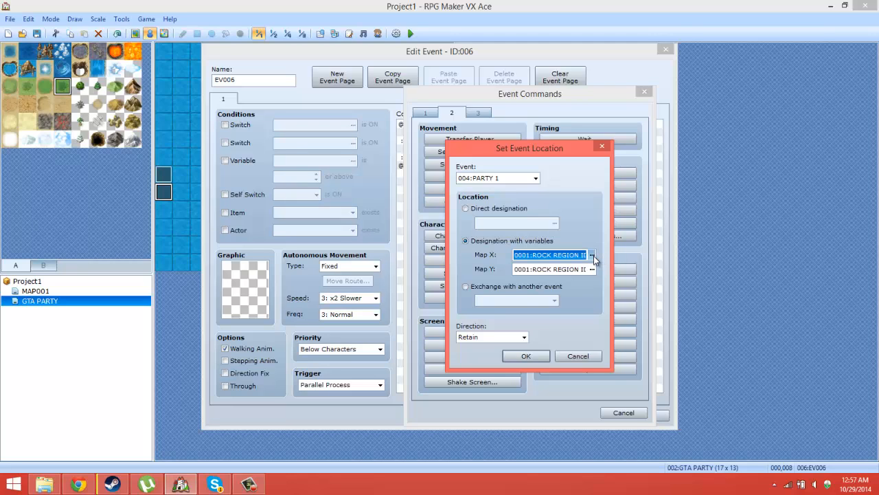
click(592, 255)
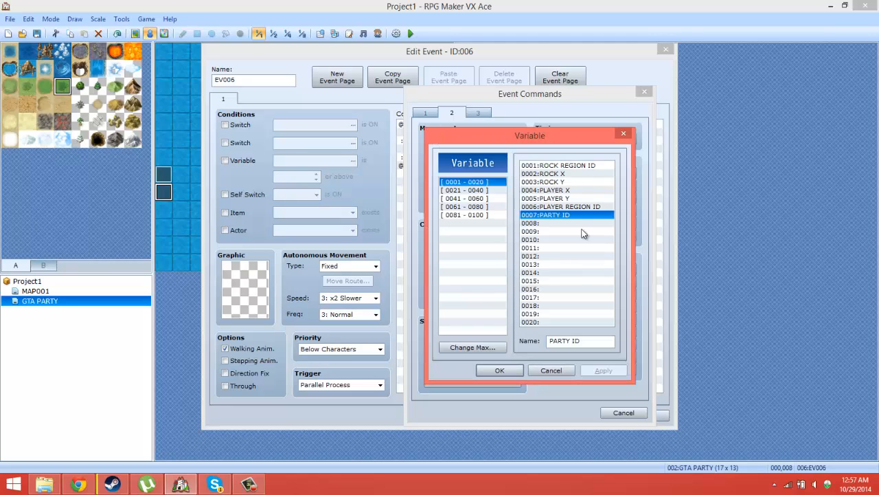
click(563, 191)
click(568, 202)
click(567, 193)
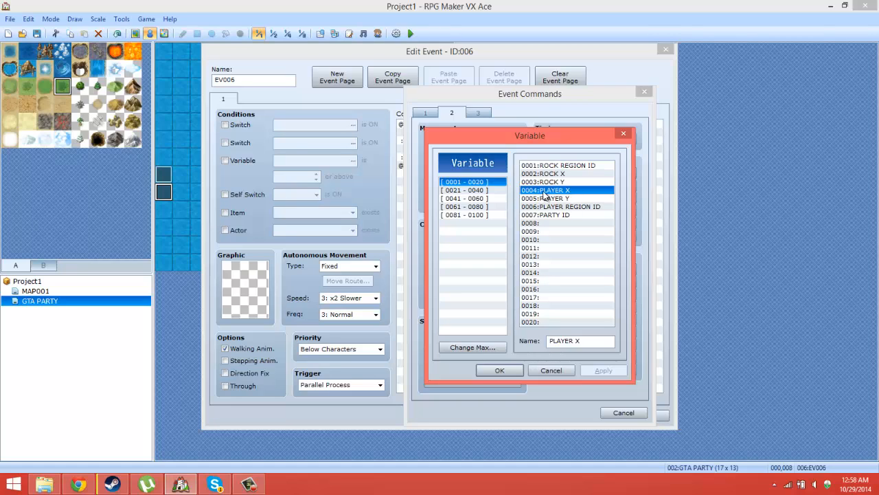
click(546, 199)
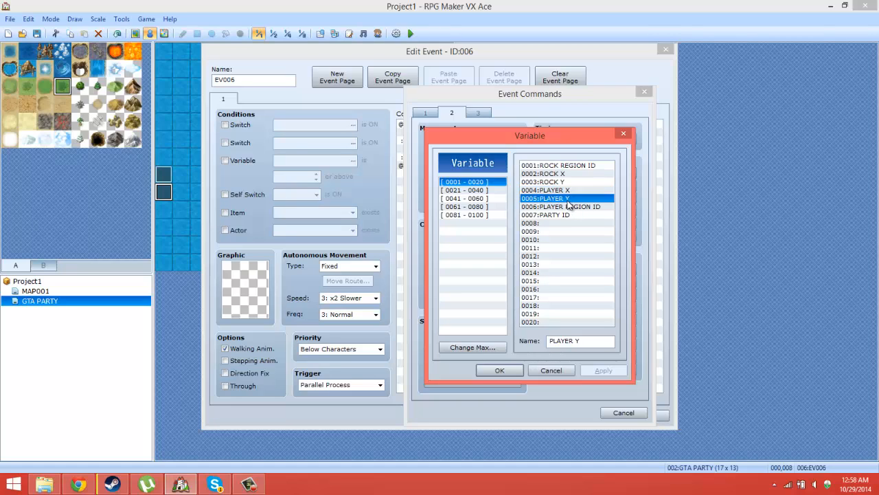
click(569, 191)
click(568, 199)
click(569, 192)
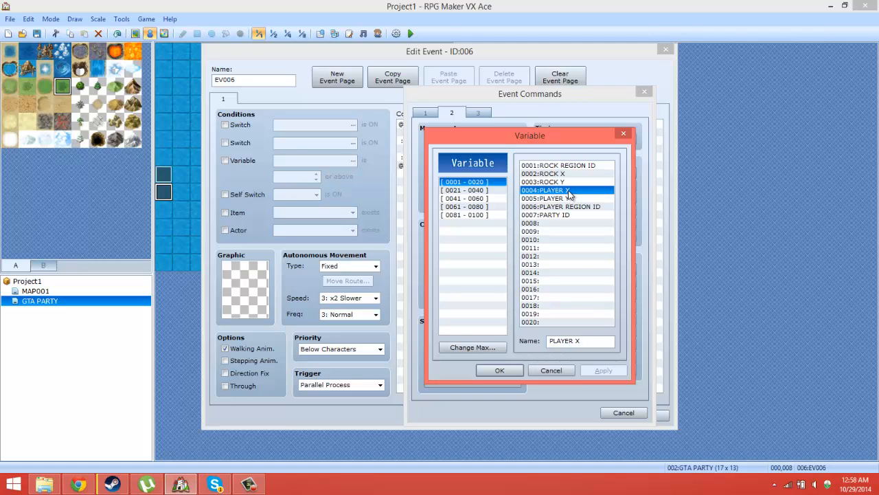
double_click(568, 191)
click(588, 270)
double_click(568, 198)
click(526, 356)
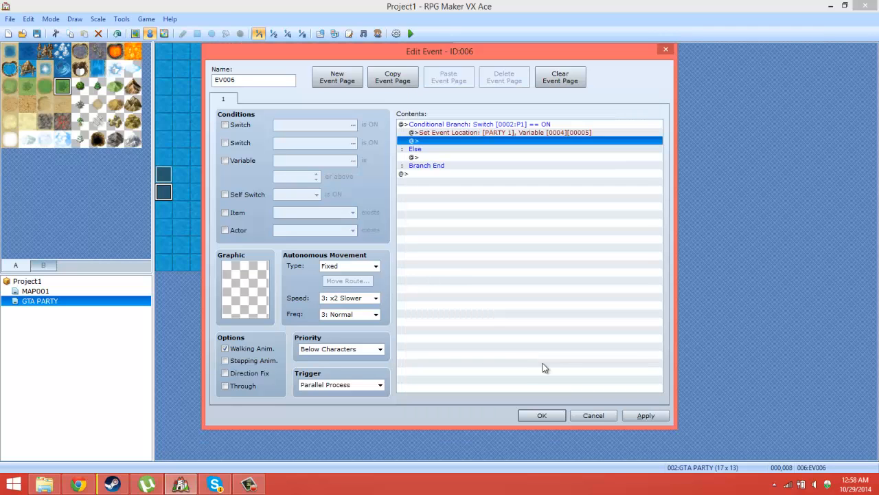
click(546, 415)
Step: Check the common events slots in the database
click(121, 18)
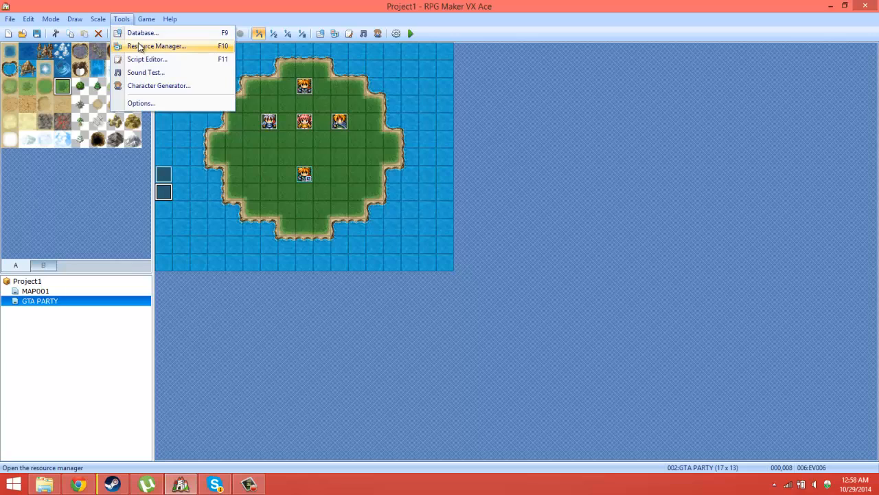
click(142, 41)
click(561, 63)
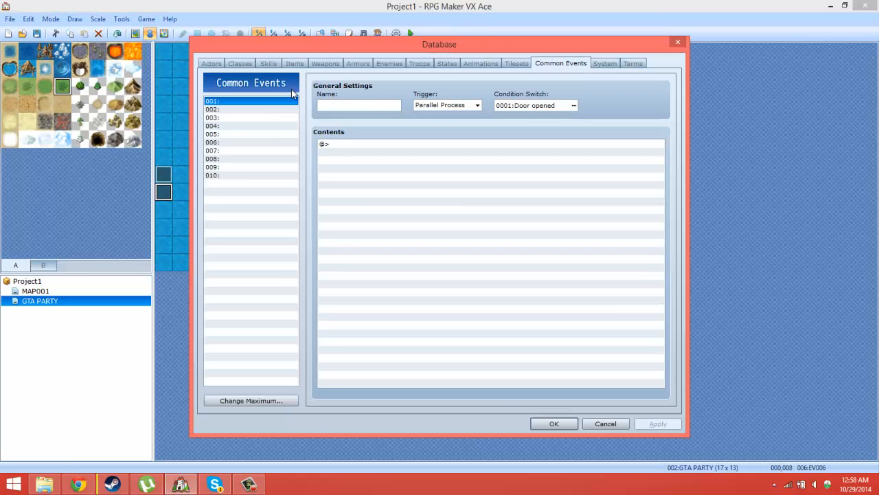
click(249, 118)
click(261, 150)
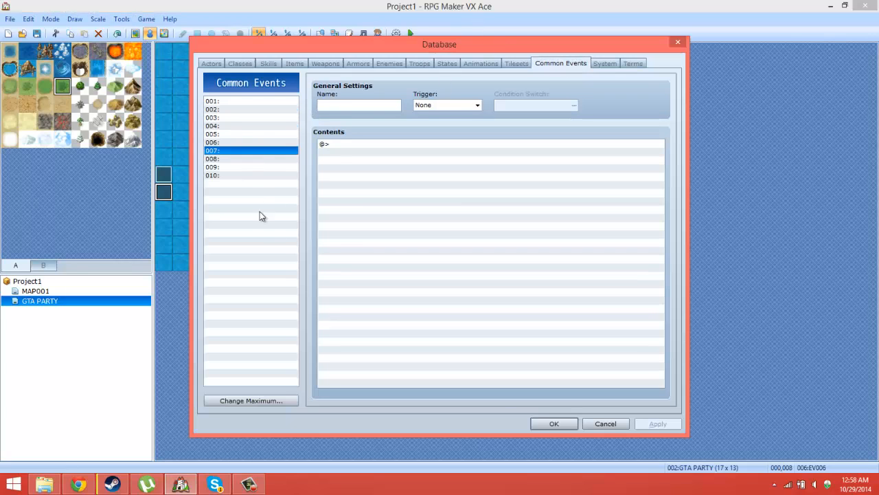
click(554, 421)
Step: Inspect the PROCESSOR and Variable setter events on MAP001 for commands that store the player's position
click(43, 291)
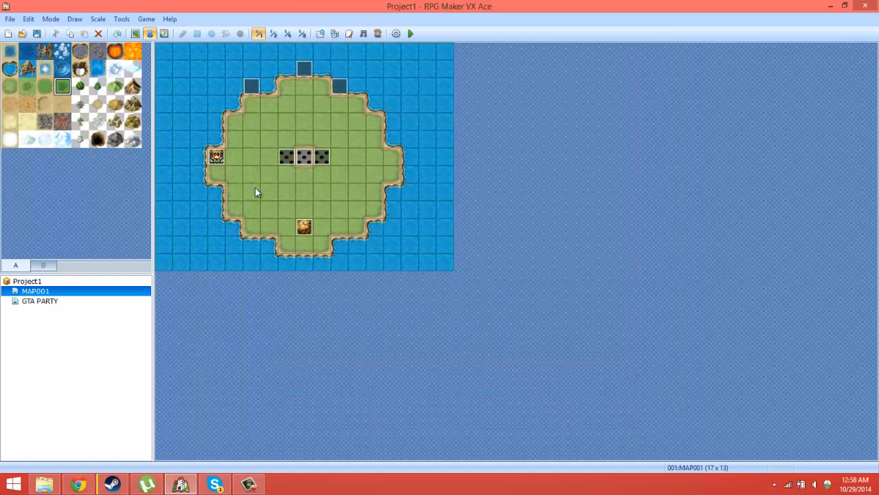
double_click(252, 89)
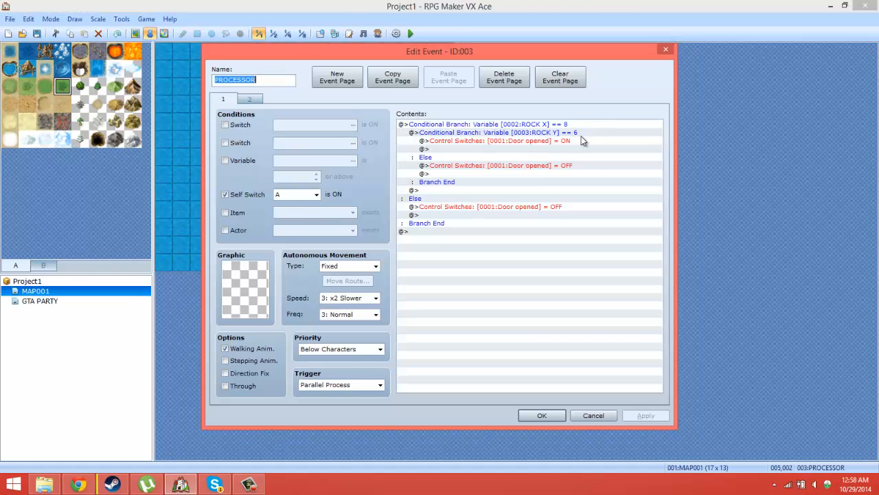
click(589, 413)
double_click(303, 75)
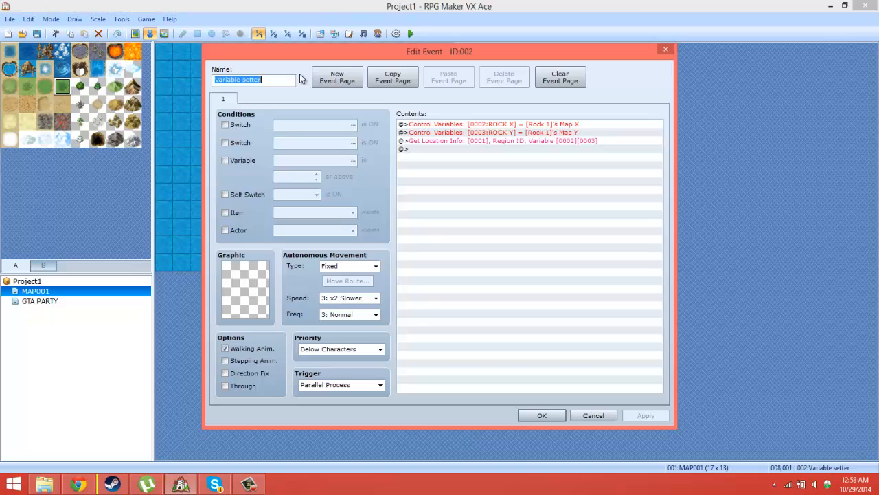
click(595, 415)
Step: Copy the PLAYER X and PLAYER Y Control Variables commands from the Setter Event at tile 010,002 on MAP001
double_click(340, 87)
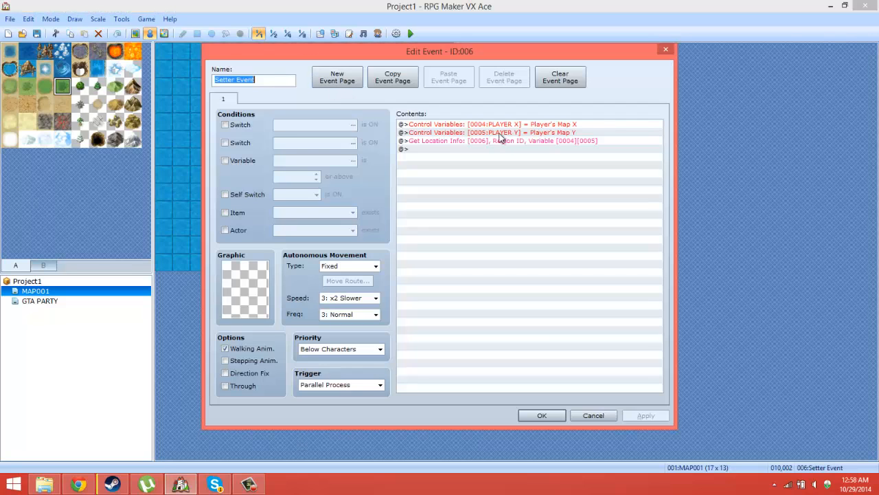
click(505, 126)
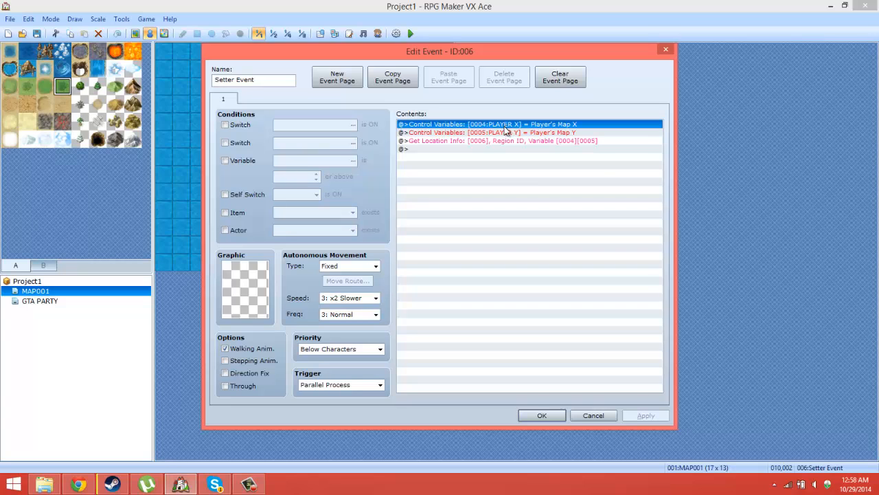
shift+click(507, 133)
right_click(504, 131)
click(530, 178)
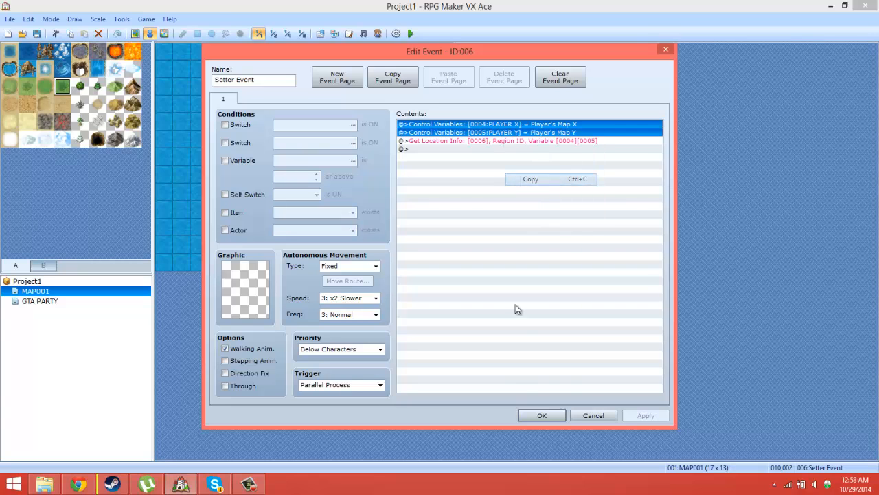
click(594, 415)
Step: Name common event 001 WORLDSET in the database
click(121, 18)
click(130, 33)
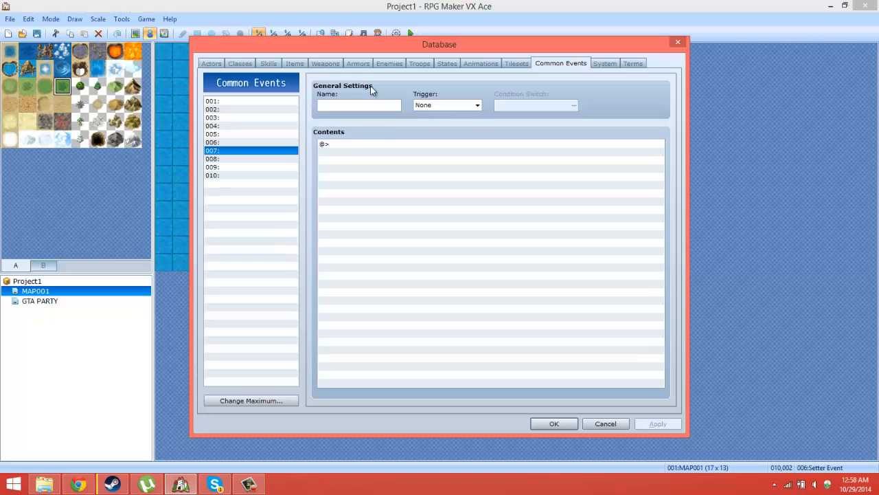
click(239, 101)
click(350, 106)
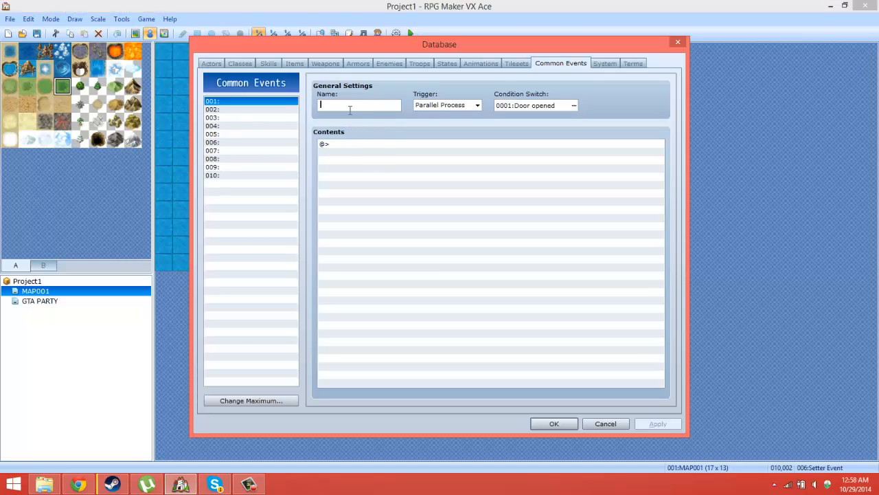
text(WOT)
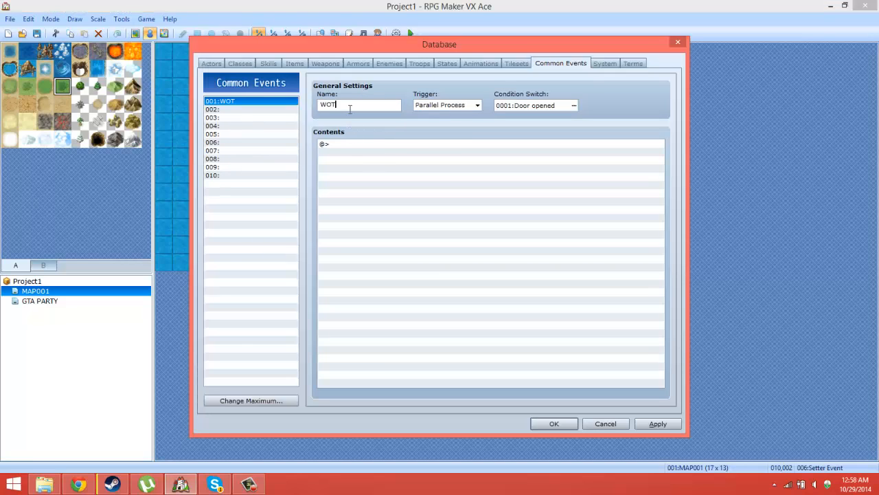
key(Home)
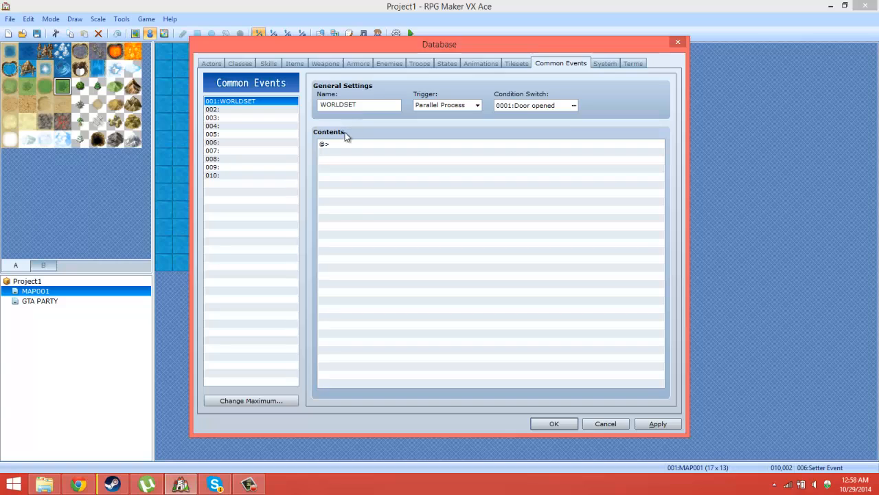
Step: Paste the copied PLAYER X and PLAYER Y variable commands into the WORLDSET common event's contents
click(355, 194)
right_click(356, 194)
click(412, 250)
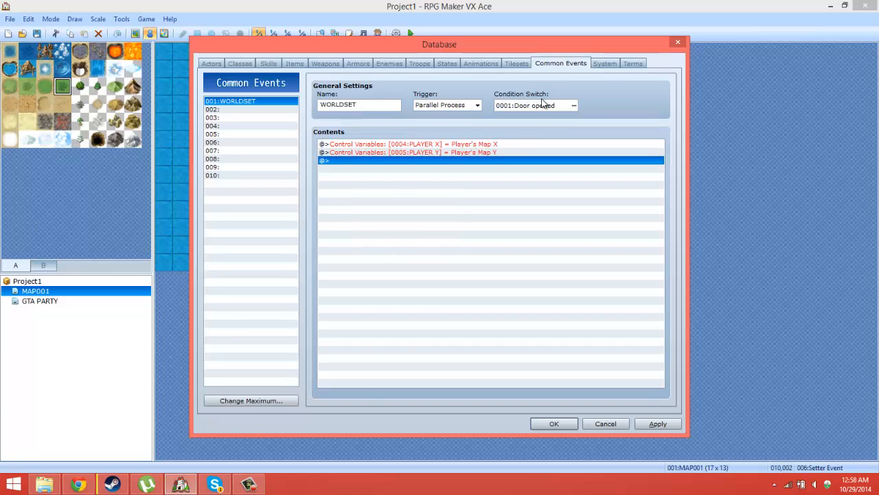
click(575, 106)
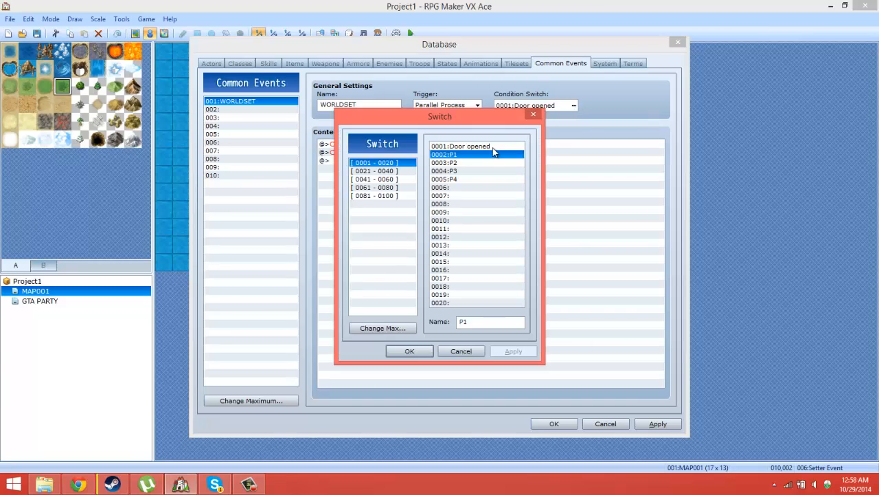
click(472, 195)
click(473, 187)
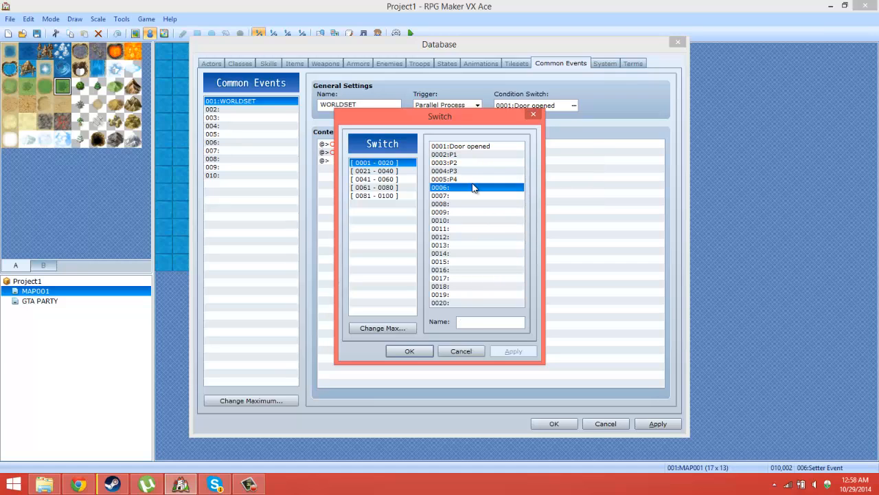
click(488, 325)
click(475, 353)
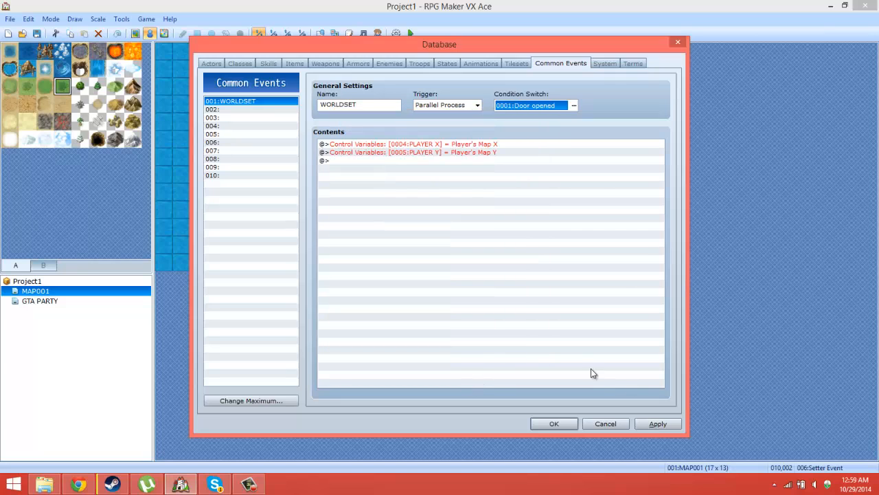
Step: Set the WORLDSET common event's trigger to None and save the database
click(465, 105)
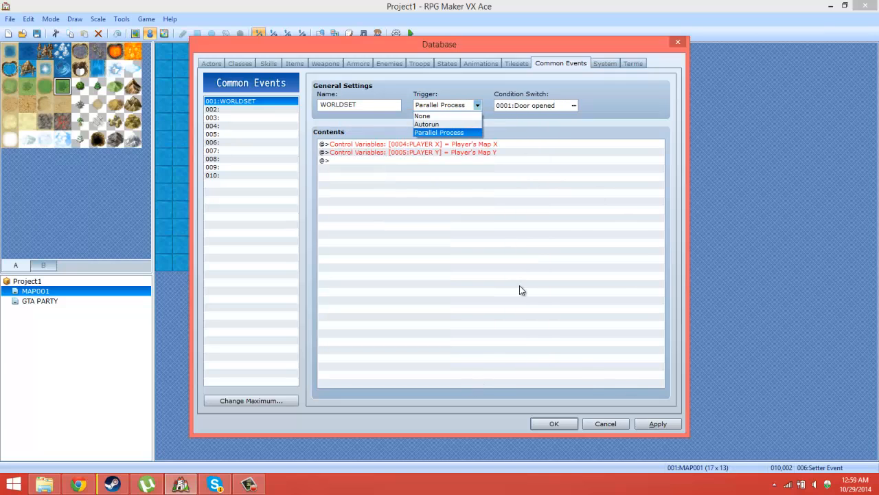
click(422, 115)
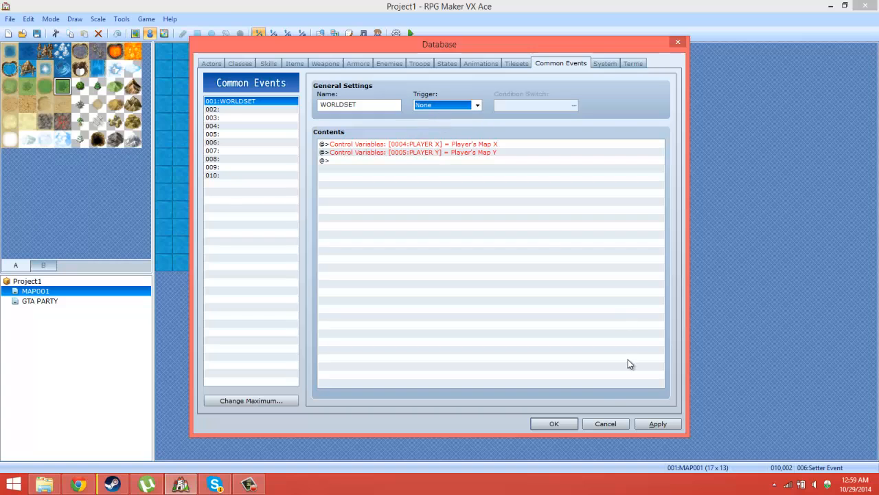
click(570, 424)
Step: Create a Parallel Process event at tile 000,000 on the GTA PARTY map containing the copied PLAYER X and PLAYER Y variable commands
click(27, 301)
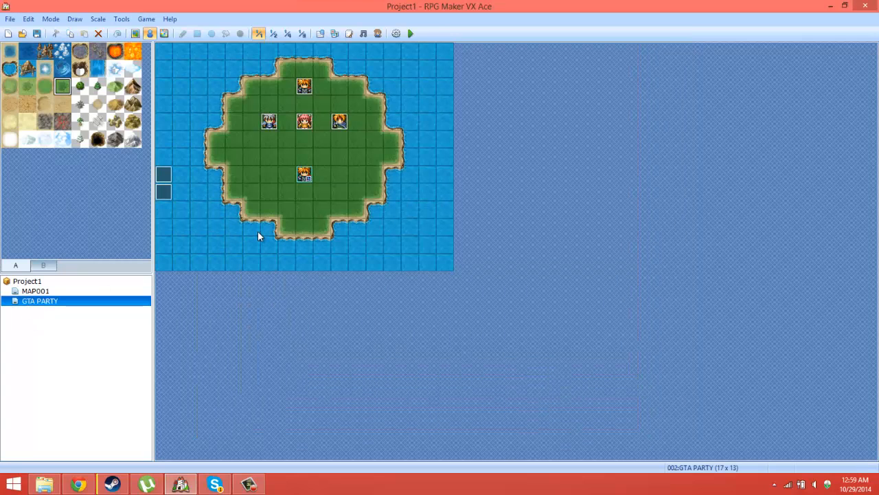
right_click(171, 54)
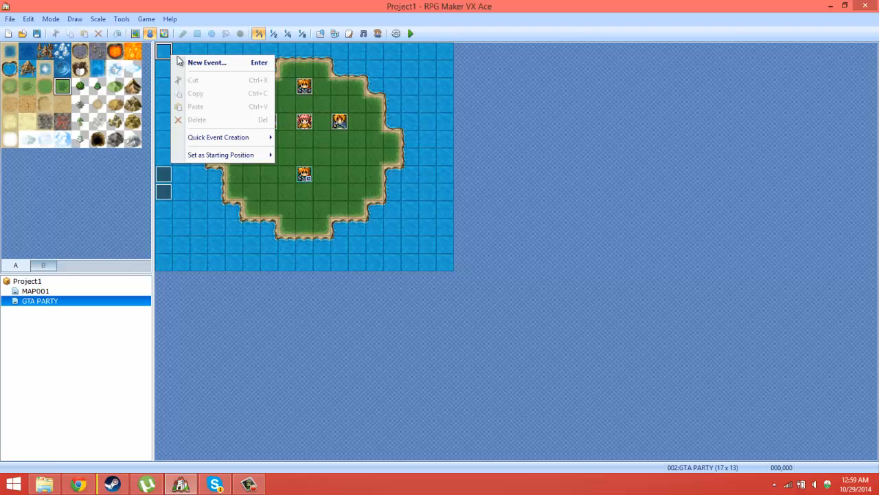
click(189, 61)
click(342, 385)
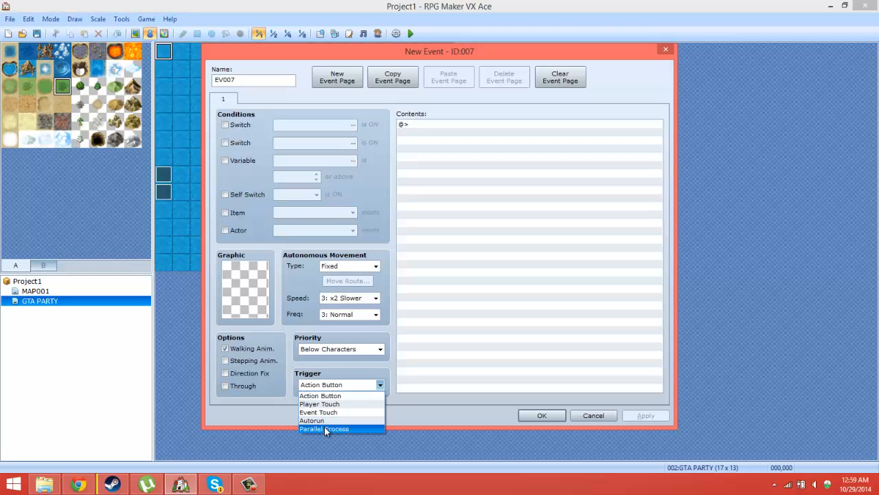
click(326, 429)
right_click(457, 253)
click(490, 309)
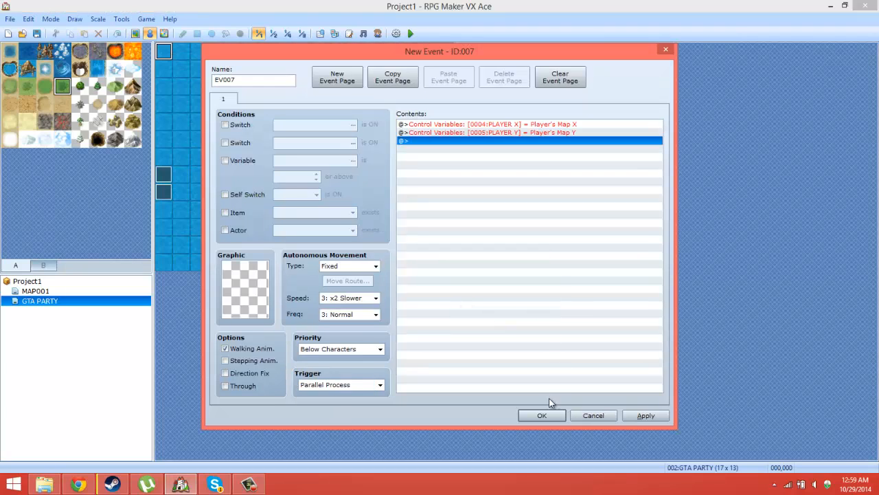
click(542, 416)
Step: In EV006 at tile 000,008, copy the P1 conditional branch and paste it inside that branch's Else section
double_click(165, 192)
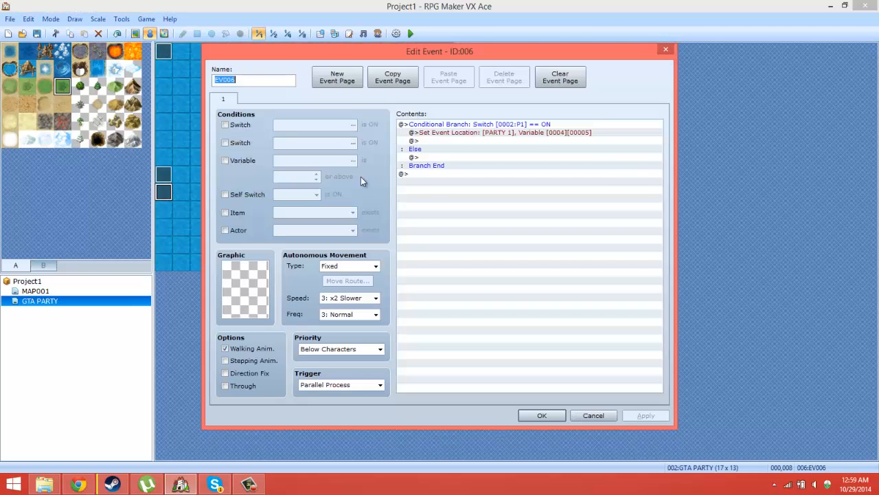
click(533, 134)
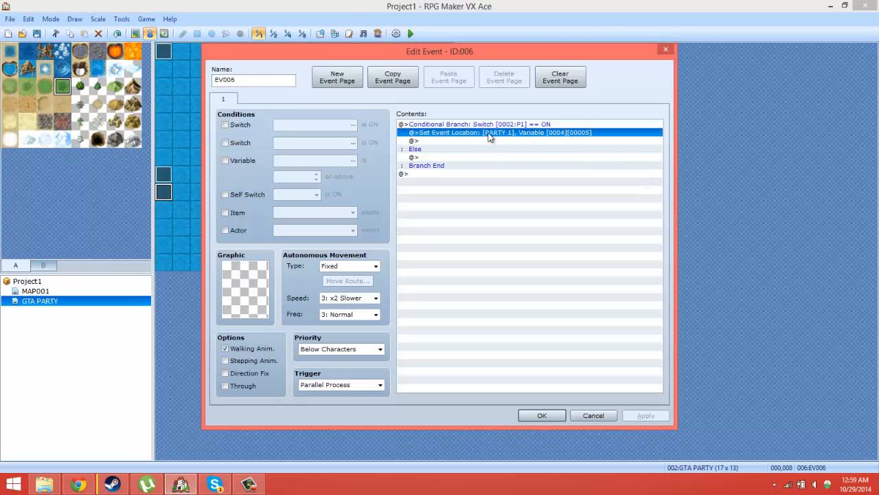
right_click(519, 126)
click(538, 171)
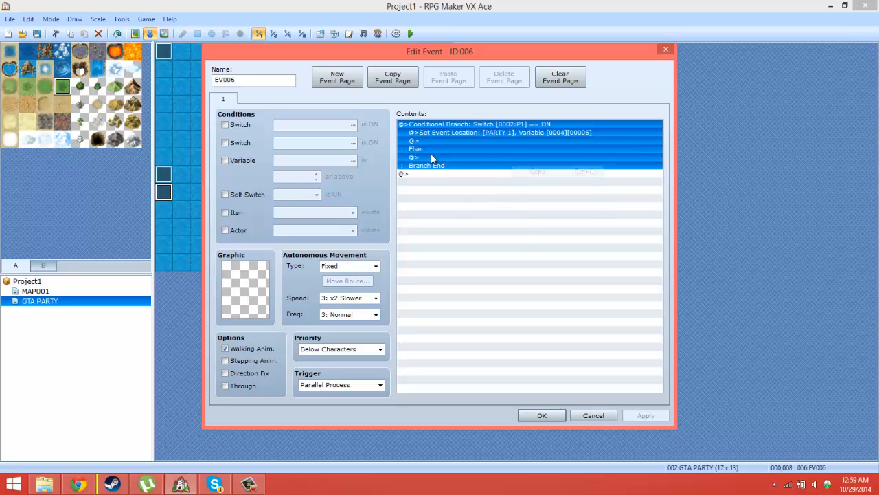
right_click(430, 155)
click(467, 213)
click(487, 167)
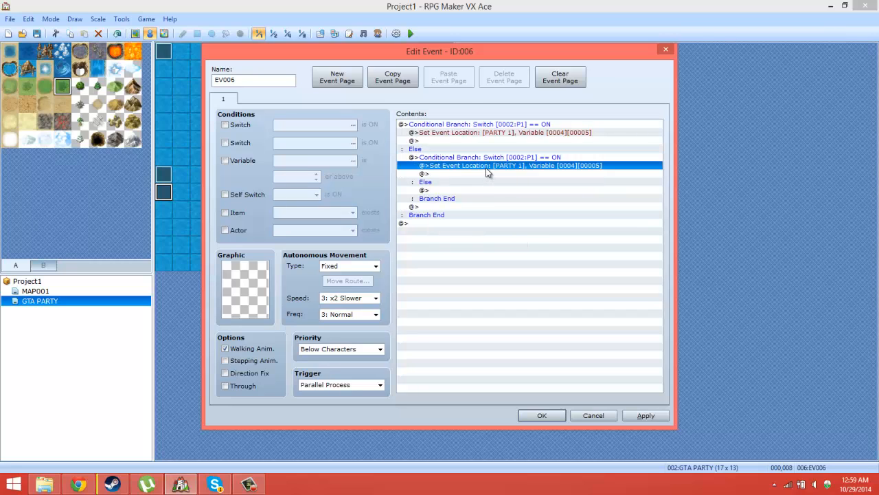
Step: Change the nested conditional branch in EV006 to check that switch 0003:P2 is ON
click(492, 157)
right_click(501, 162)
click(519, 179)
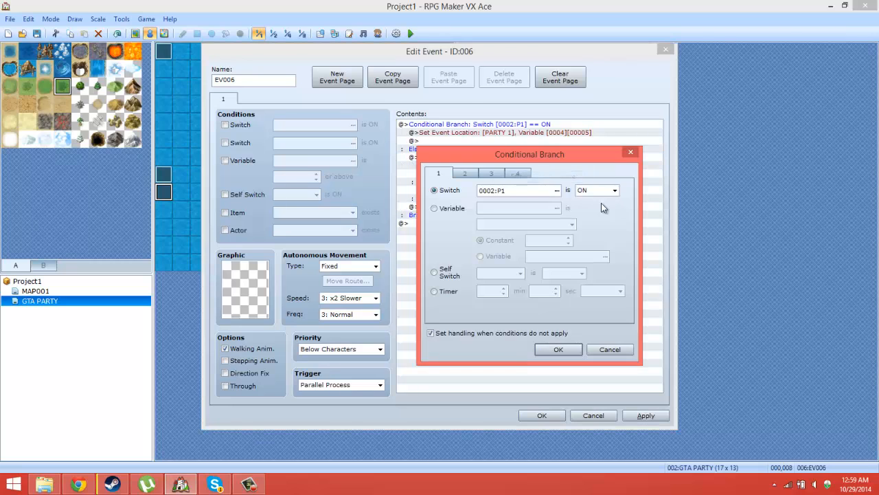
click(546, 190)
click(558, 194)
click(532, 206)
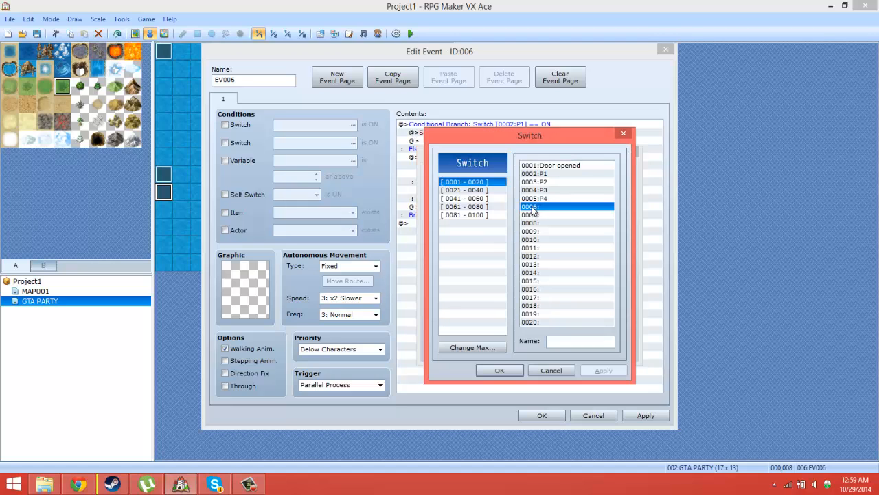
double_click(548, 183)
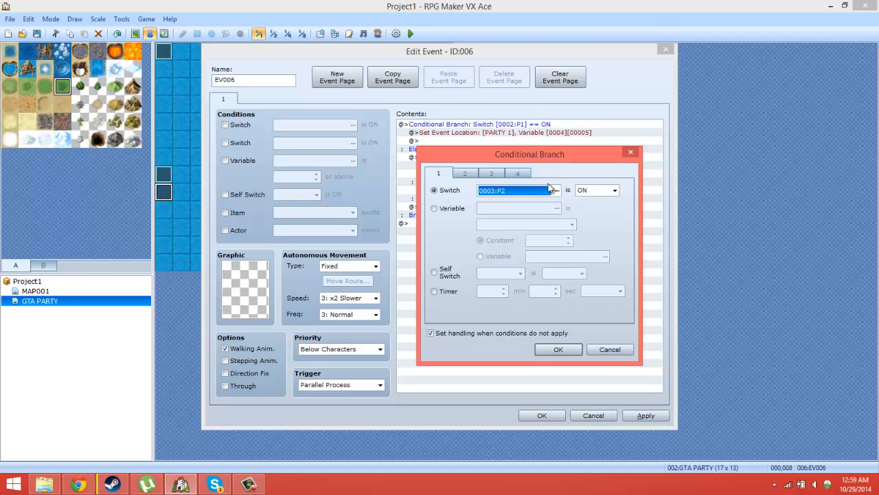
click(558, 349)
Step: Set the Set Event Location command in the P2 branch to move event 001:PARTY 2
right_click(517, 163)
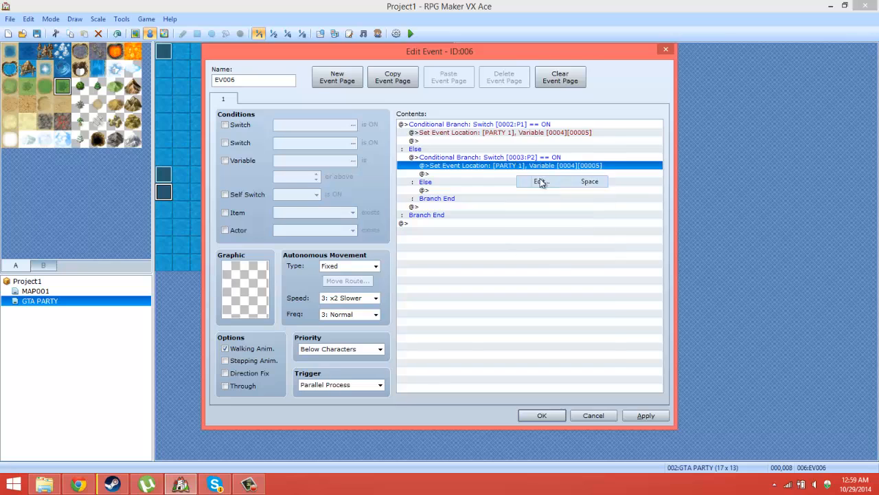
click(539, 180)
scroll(534, 183, up, 4)
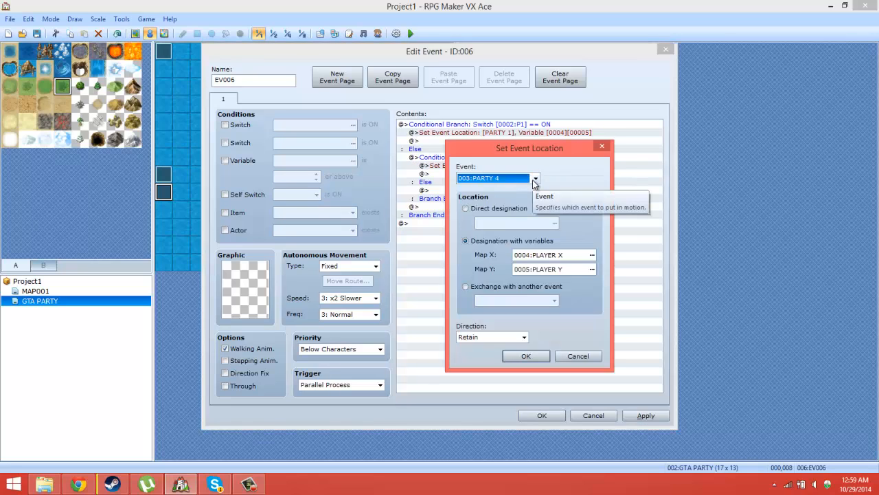
click(526, 356)
Step: Copy the P2 conditional branch and paste it inside the P2 branch's own Else section
drag(514, 167, 564, 198)
right_click(562, 203)
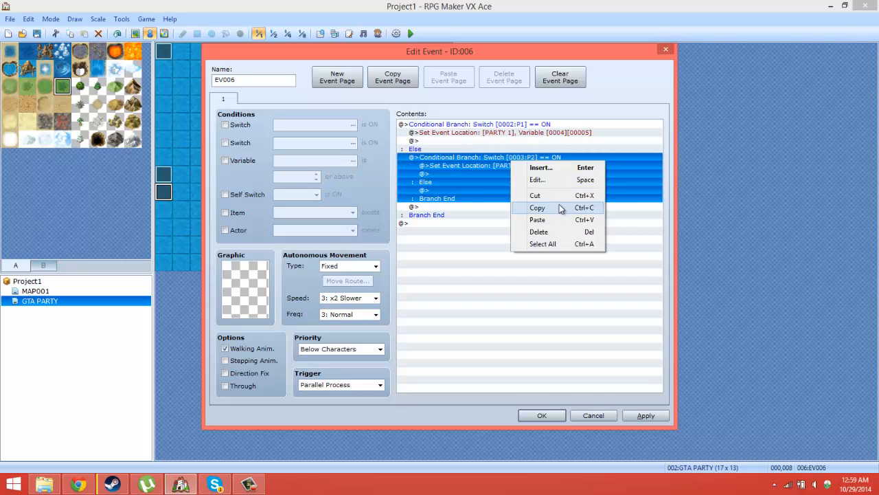
click(537, 208)
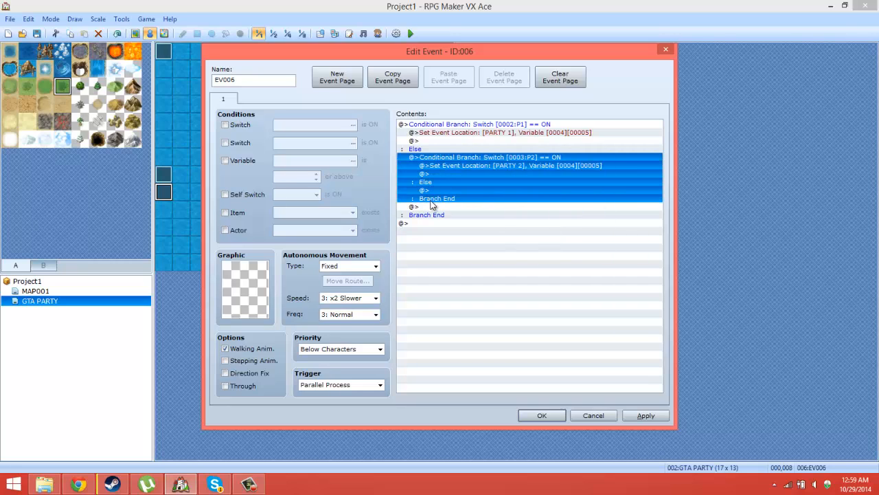
click(448, 126)
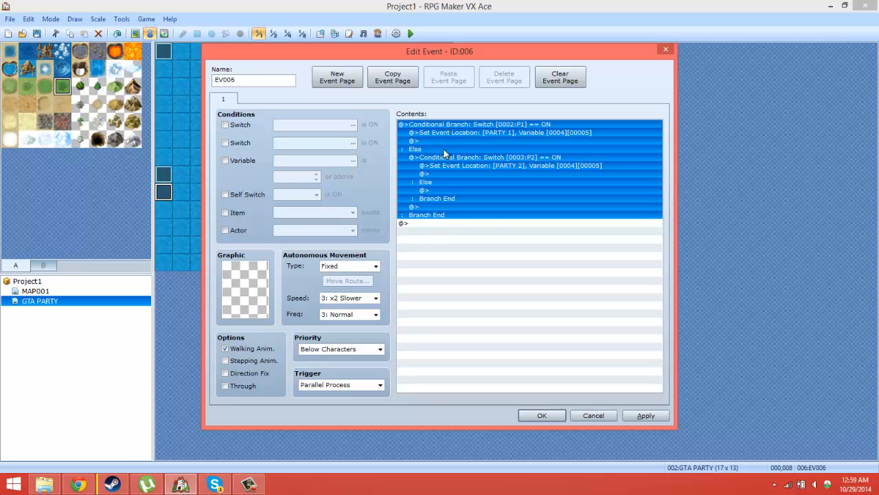
click(444, 149)
click(444, 157)
right_click(441, 190)
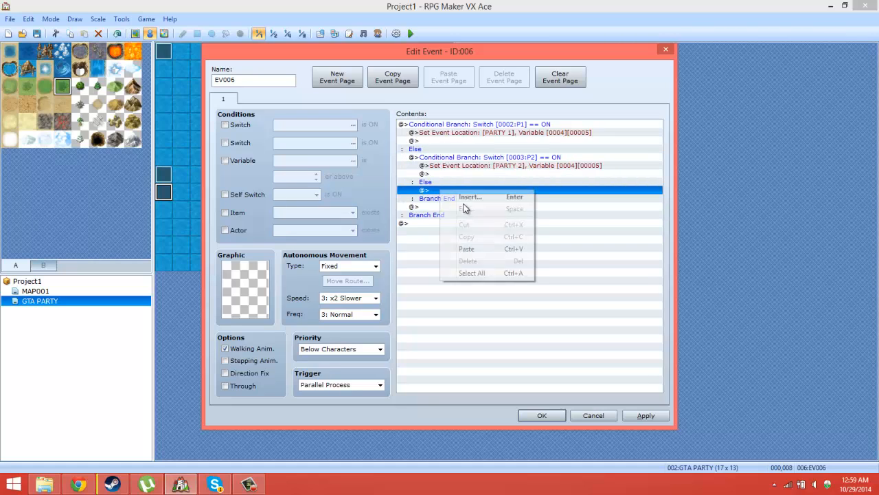
click(471, 254)
Step: Change the innermost pasted conditional branch to check that switch 0004:P3 is ON
right_click(530, 194)
click(589, 207)
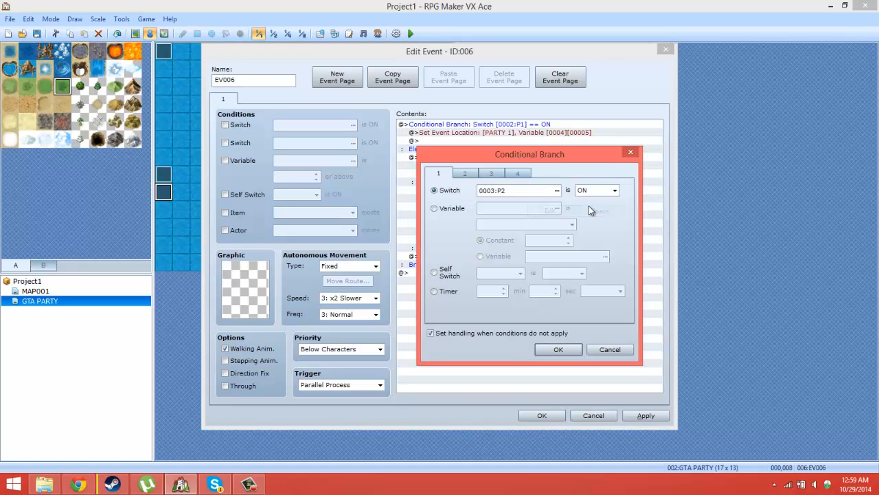
click(557, 191)
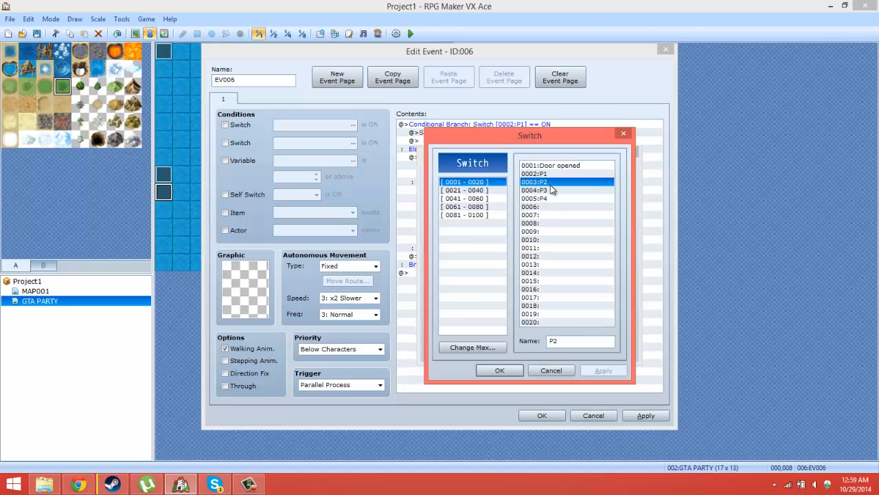
double_click(550, 183)
click(555, 192)
double_click(539, 191)
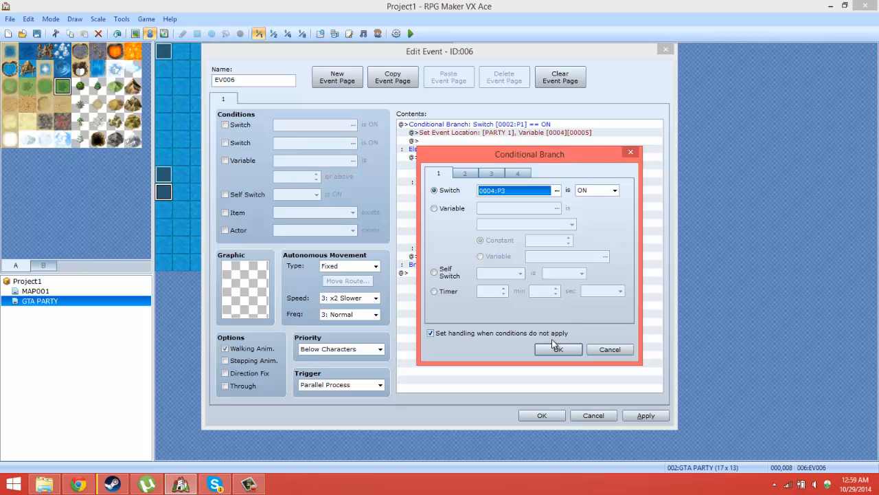
click(556, 348)
Step: Set the Set Event Location command in the P3 branch to move event 002:PARTY 3
right_click(522, 200)
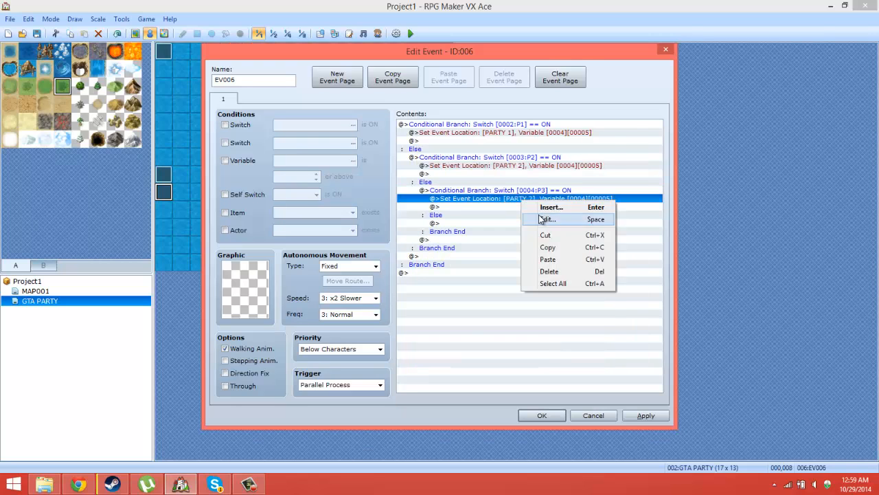
click(542, 218)
click(536, 177)
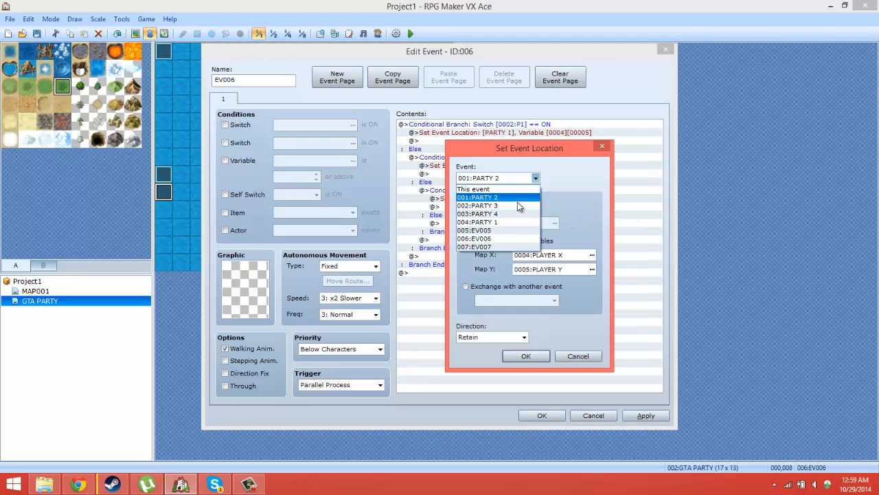
click(502, 205)
click(540, 355)
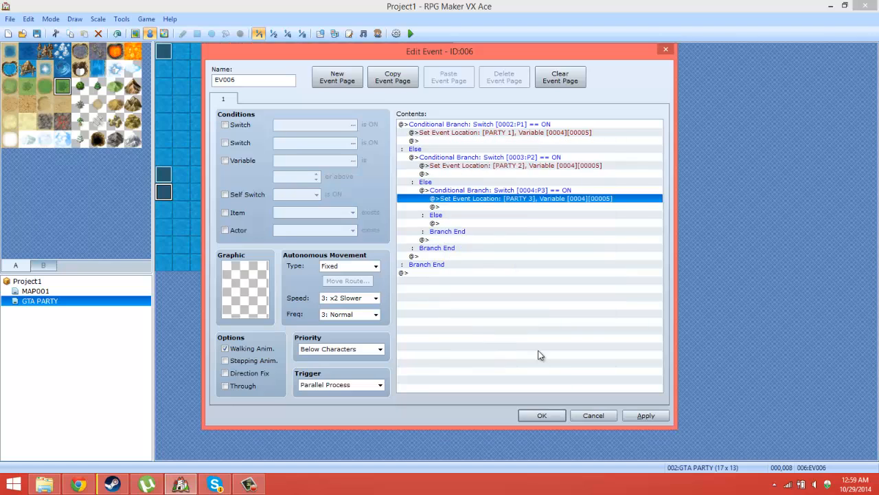
Step: Copy the P3 conditional branch and paste it inside the P3 branch's own Else section
right_click(525, 191)
click(547, 236)
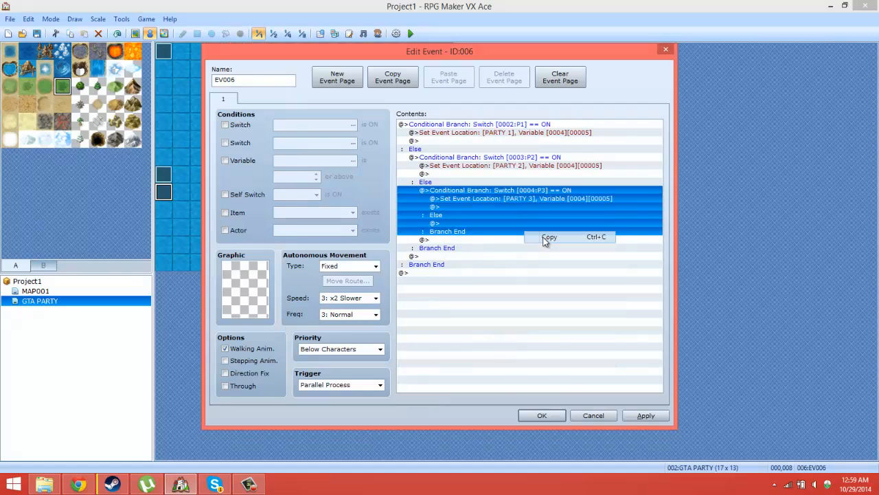
right_click(454, 223)
click(479, 283)
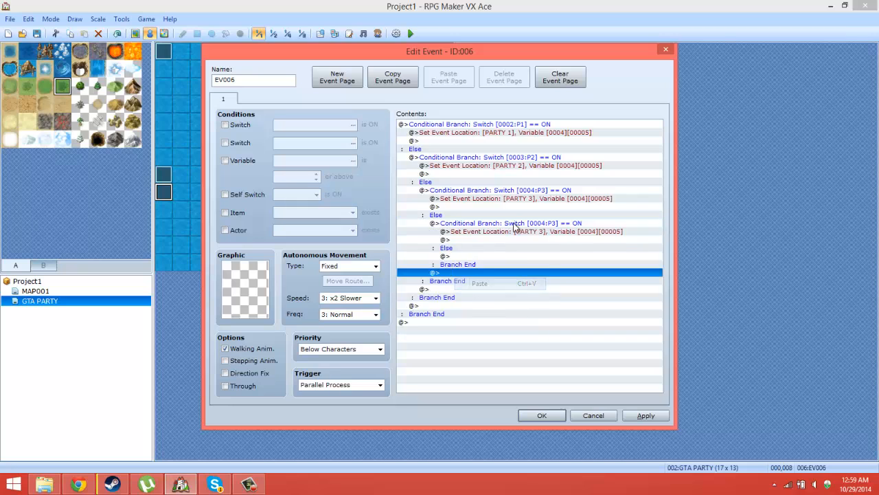
Step: Change the innermost pasted conditional branch to check that switch 0005:P4 is ON
right_click(515, 223)
click(565, 240)
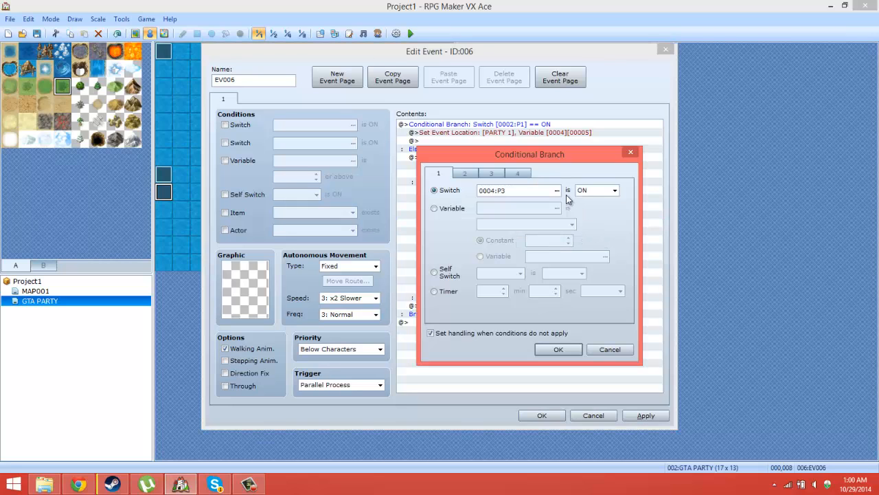
click(556, 190)
double_click(543, 199)
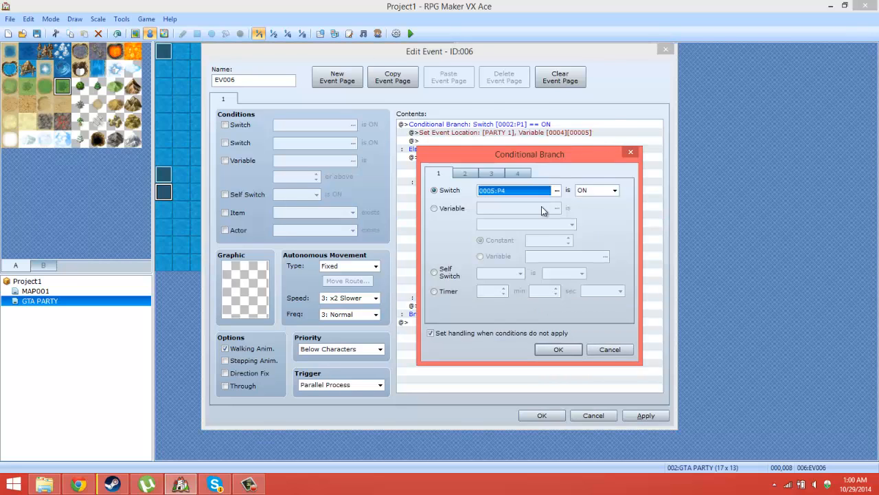
click(558, 349)
Step: Set the Set Event Location command in the P4 branch to move event 003:PARTY 4 and save the event
click(525, 232)
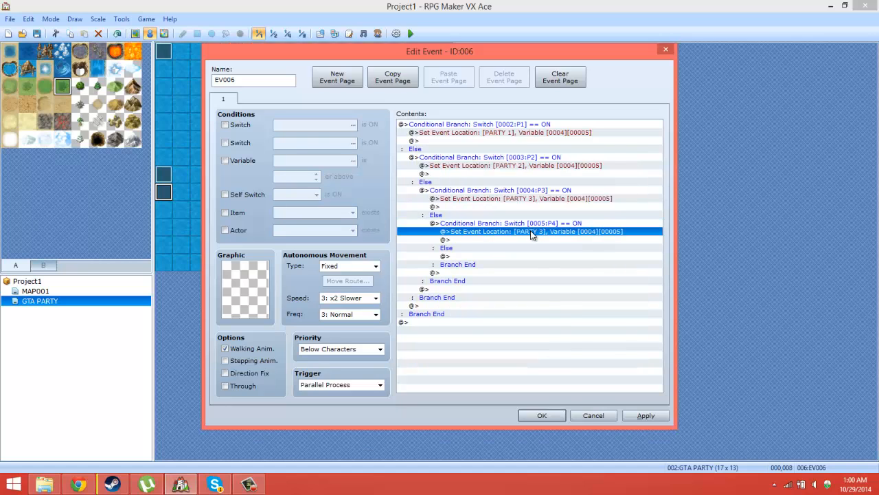
right_click(531, 232)
click(552, 251)
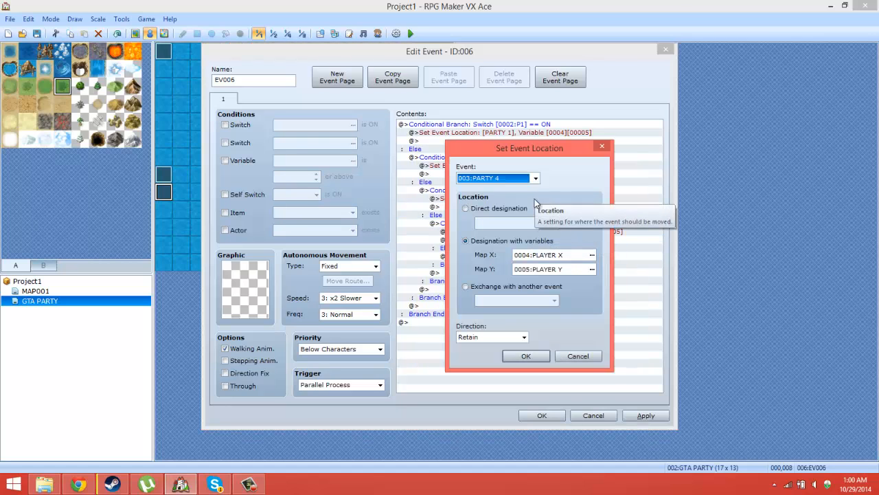
click(526, 355)
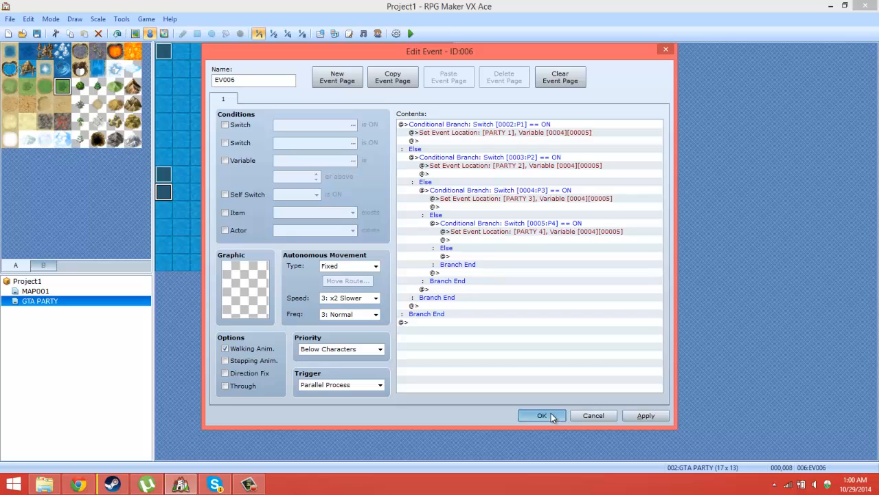
double_click(258, 81)
click(541, 415)
Step: Try to name the event at tile 000,007 SWITCH H, clear the name and save the event
double_click(163, 176)
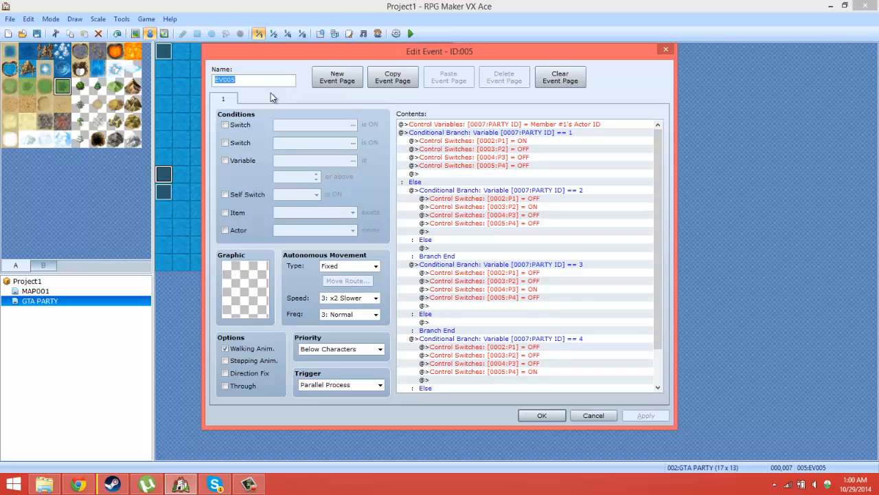
text(SWITCH H)
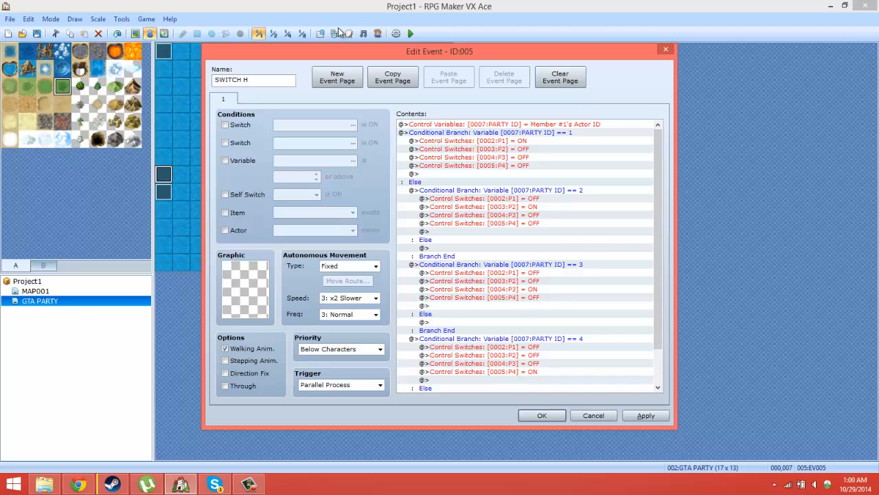
key(BackSpace)
key(BackSpace)
key(BackSpace)
key(BackSpace)
key(BackSpace)
key(BackSpace)
key(BackSpace)
click(560, 416)
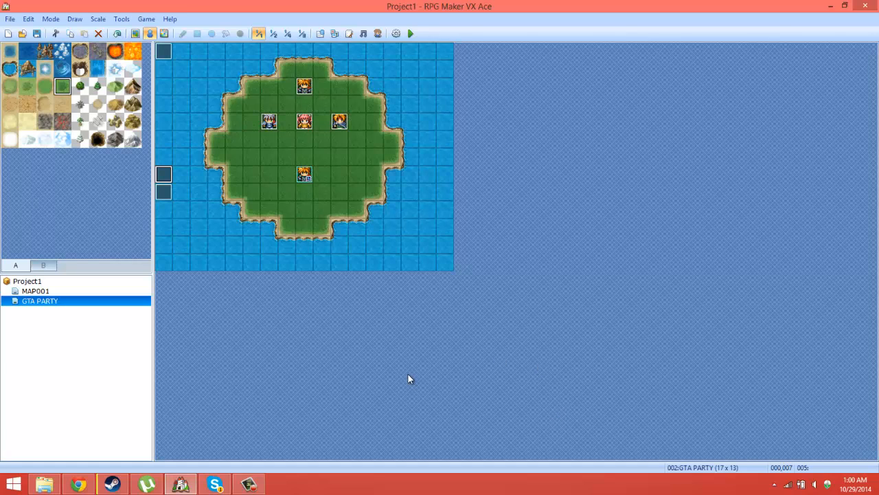
Step: Name the event at tile 000,007 005 and save it
double_click(171, 178)
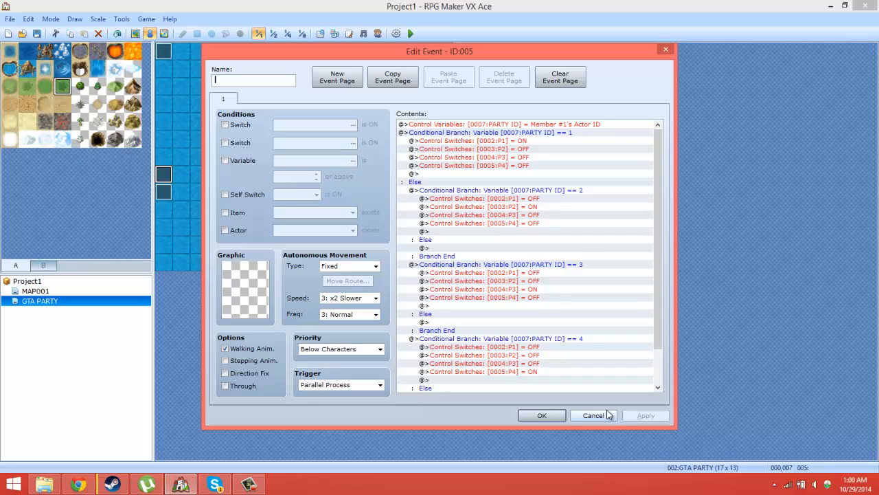
text(0)
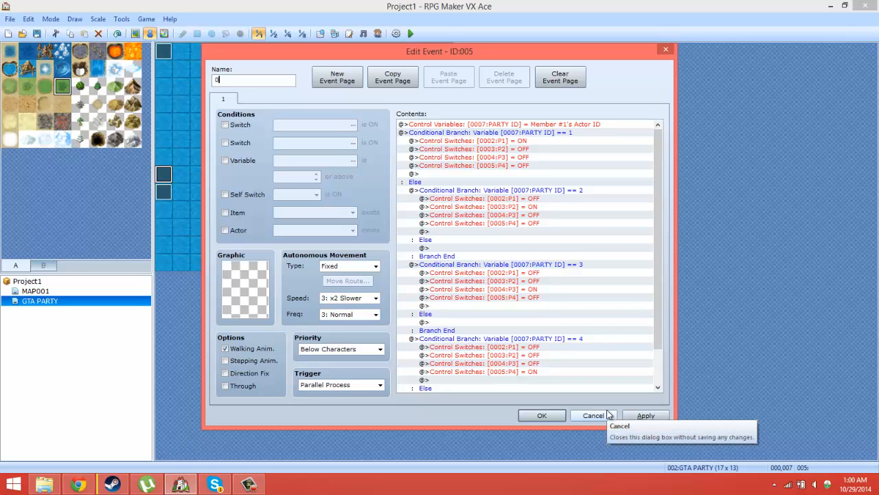
text(05)
click(539, 416)
key(ctrl+v)
Step: Check the naming of the event at tile 000,008, then rename the event at tile 000,007 as EV005 and save it
double_click(163, 193)
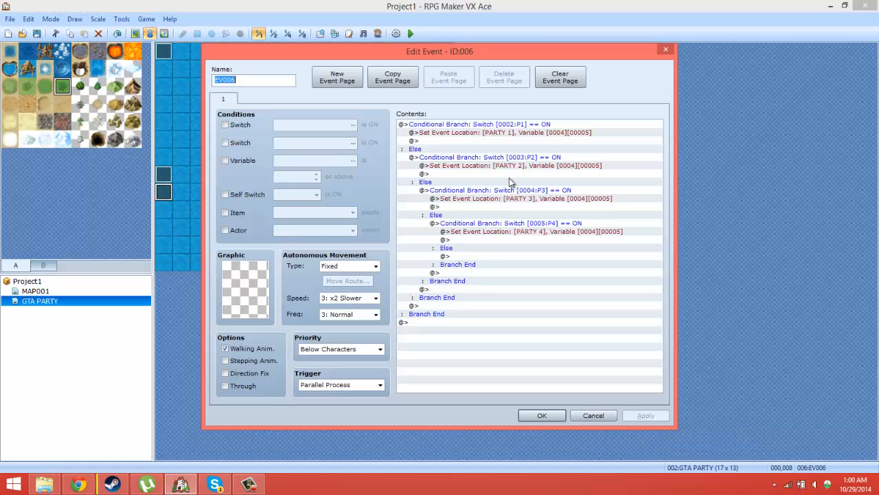
click(581, 410)
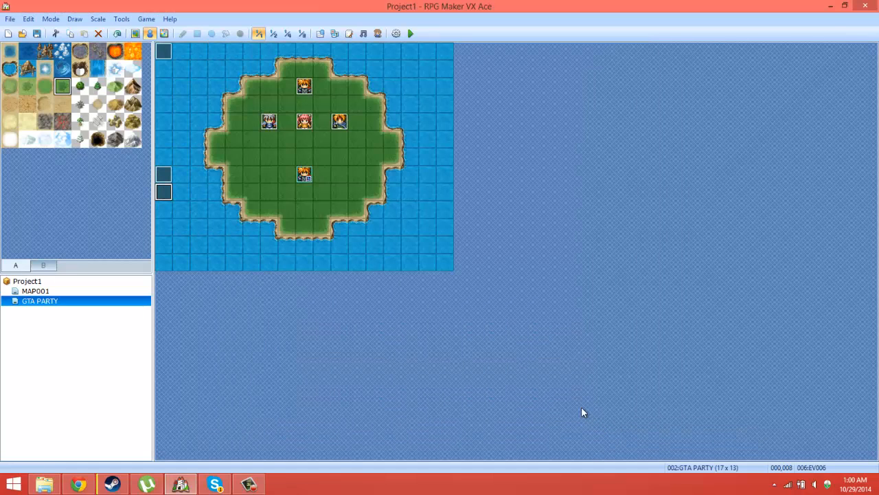
double_click(163, 174)
click(218, 82)
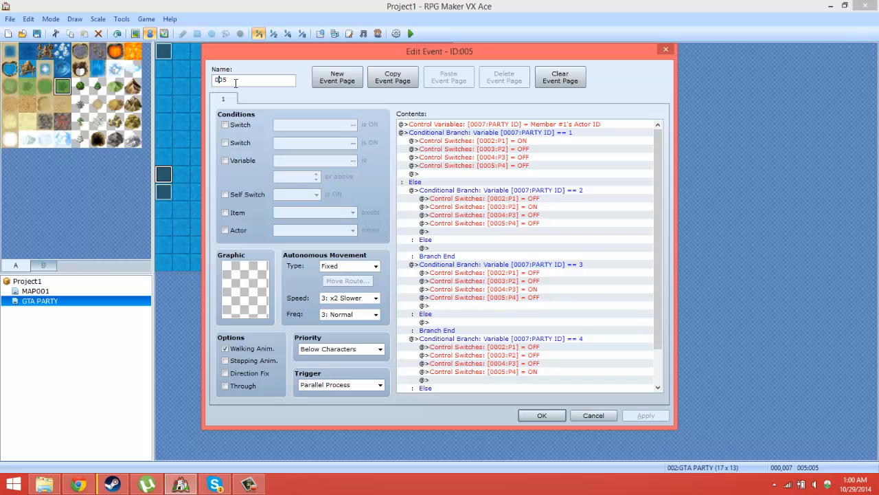
text(EV)
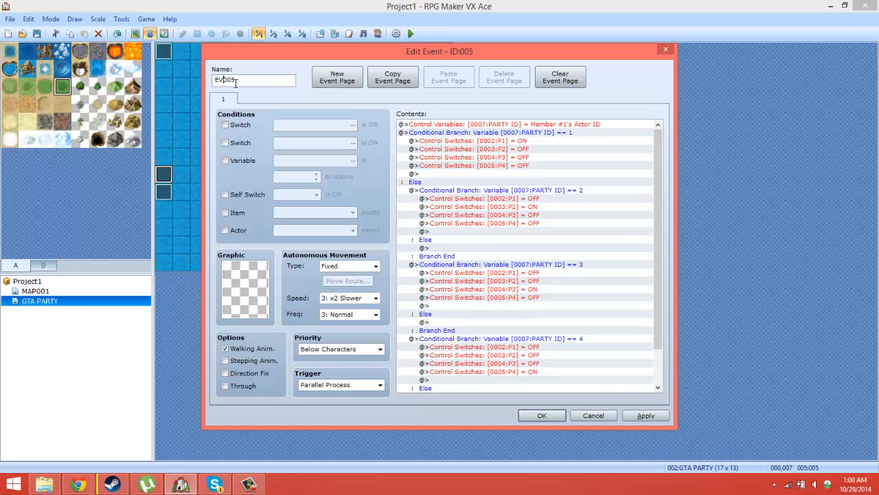
click(542, 415)
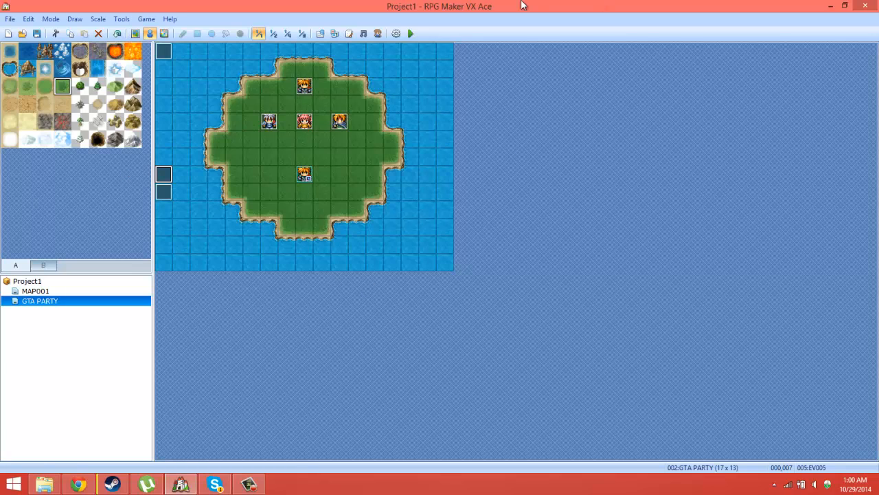
Step: Save the project and playtest the GTA PARTY map, then end the playtest
click(410, 33)
click(385, 266)
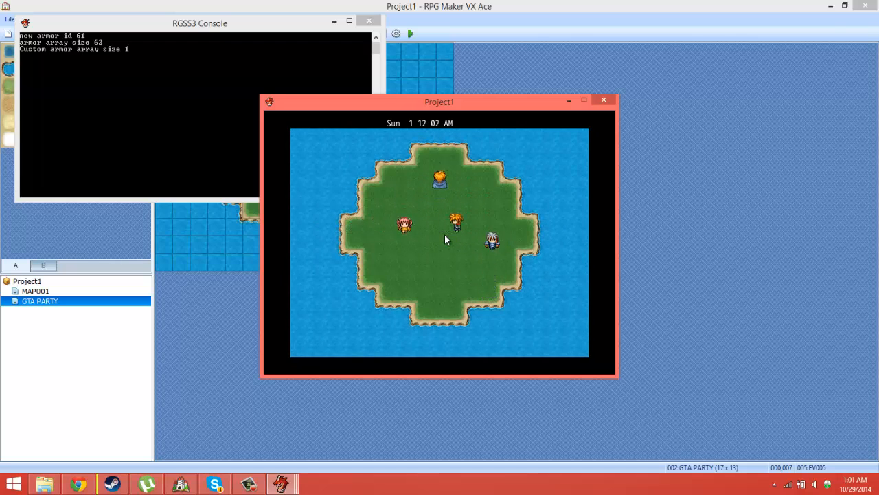
click(601, 100)
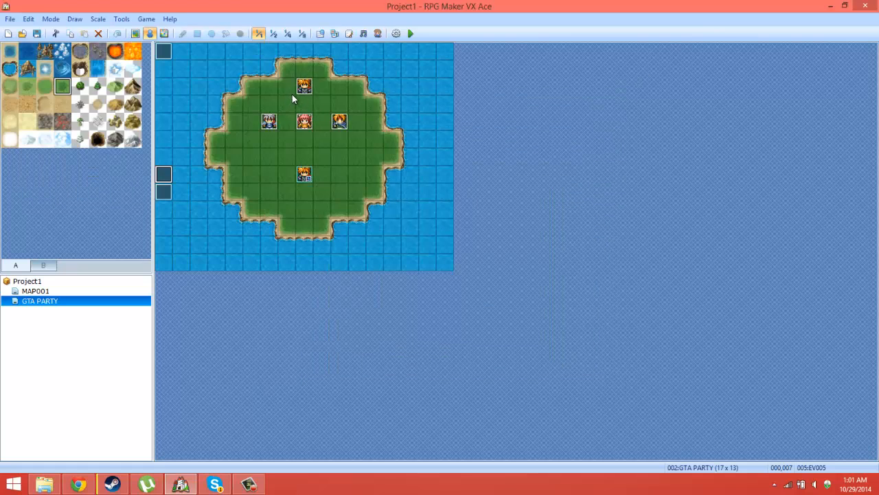
Step: Give page 2 of the PARTY 1 event an orange-haired character graphic and save the event
double_click(294, 92)
click(254, 100)
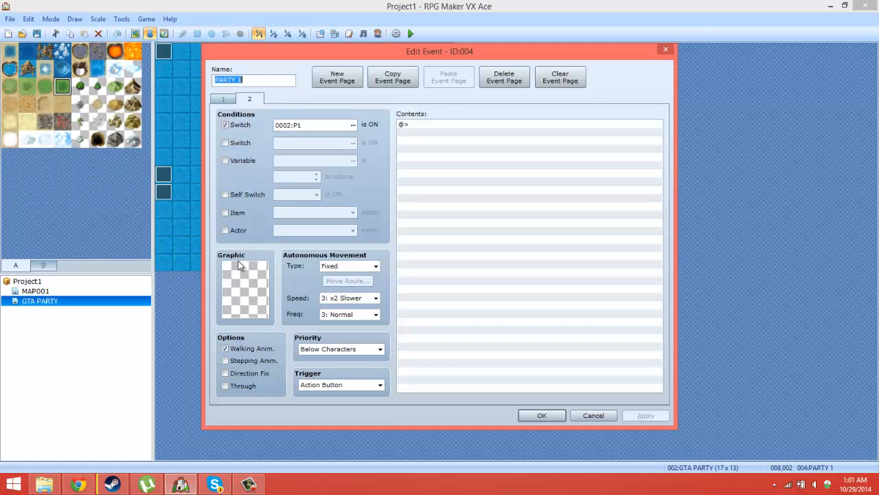
double_click(228, 308)
click(289, 203)
double_click(484, 204)
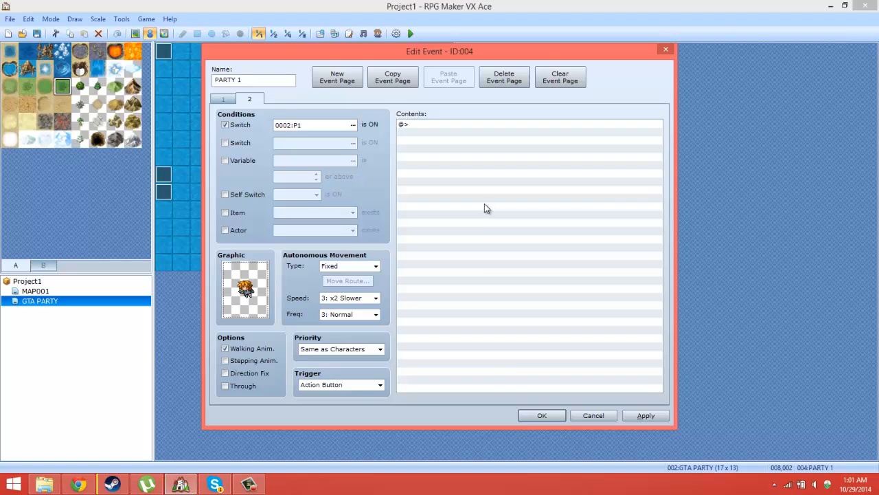
click(551, 417)
Step: Save and playtest the map, end the playtest and examine the conditional branches in event EV006
click(414, 34)
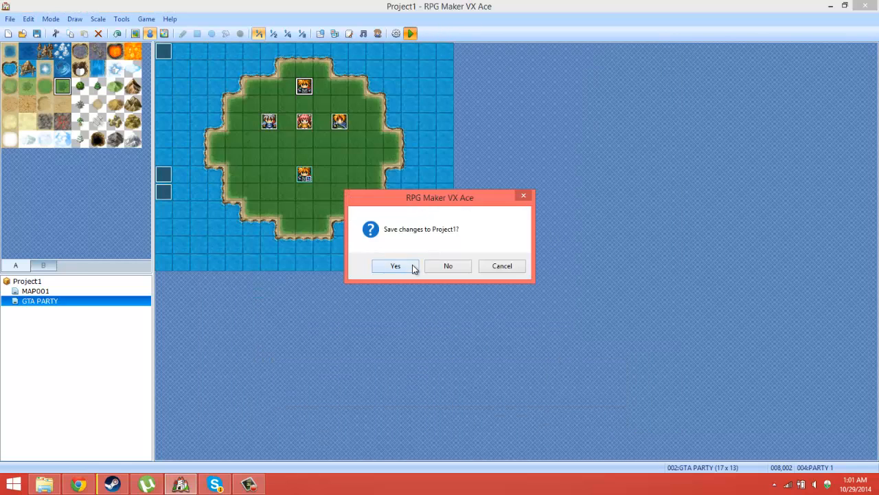
click(412, 265)
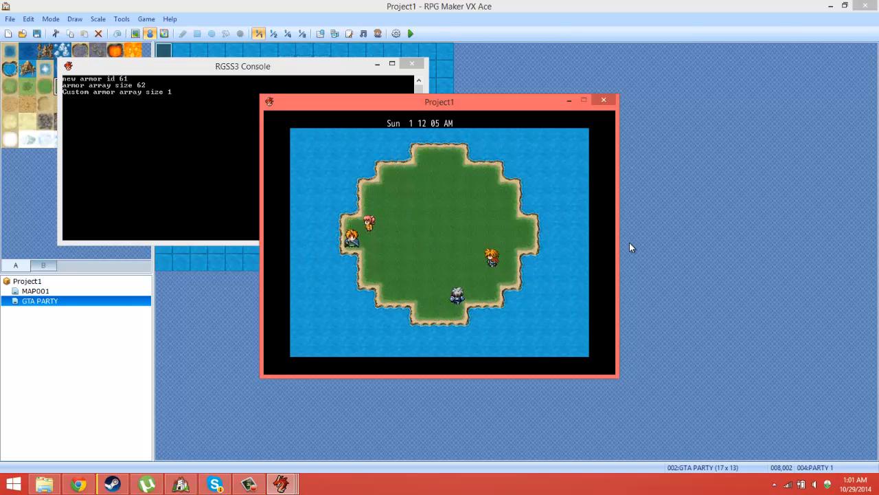
click(604, 101)
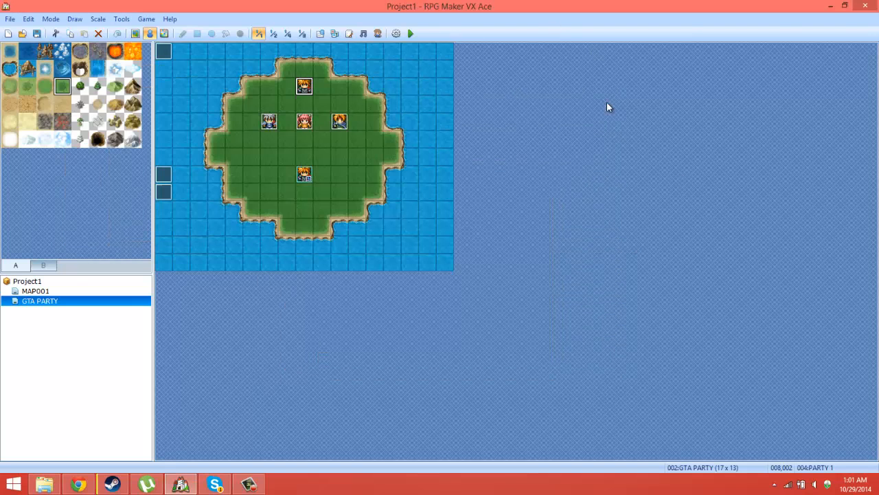
double_click(164, 192)
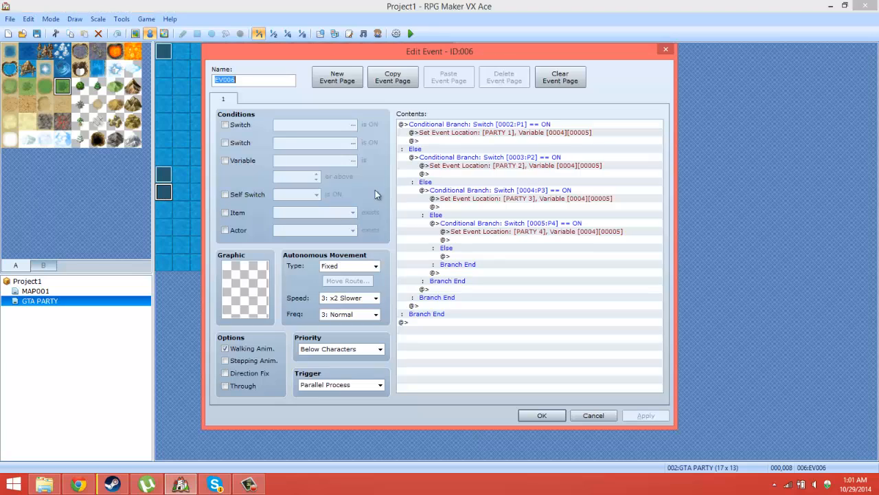
click(666, 50)
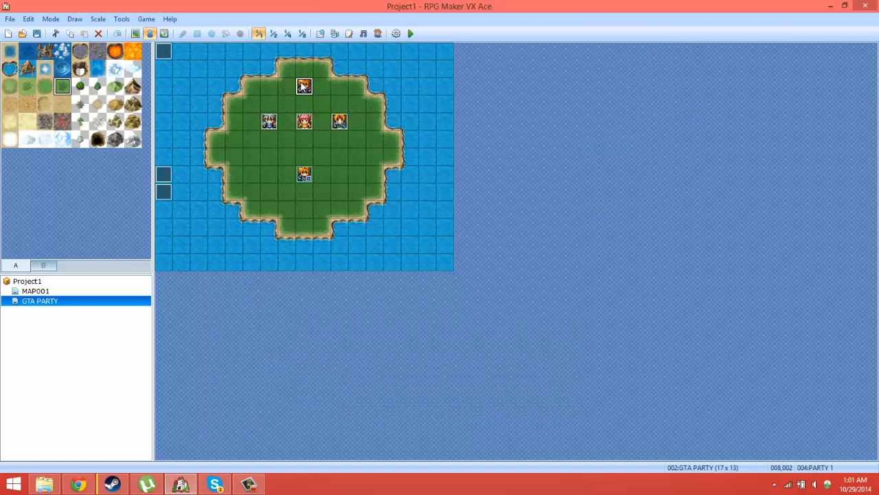
Step: Set the graphic on page 2 of the PARTY 1 event to (None) and save the event
double_click(304, 85)
click(249, 100)
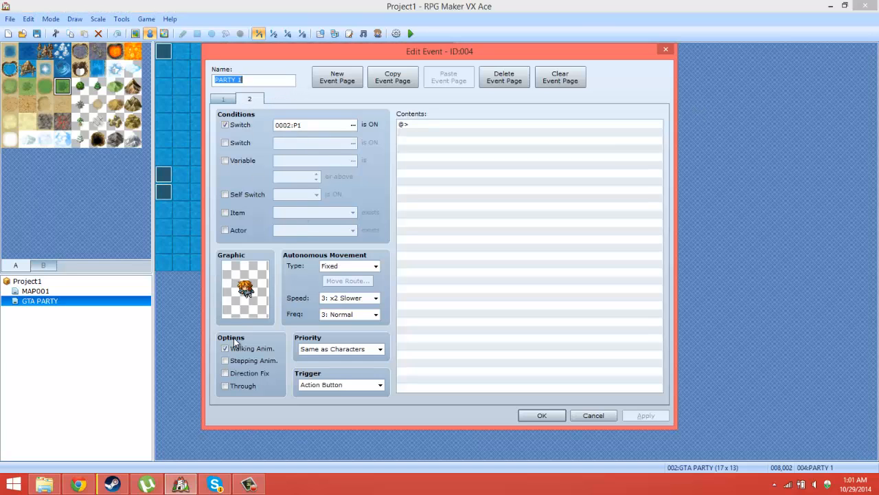
double_click(245, 289)
double_click(277, 113)
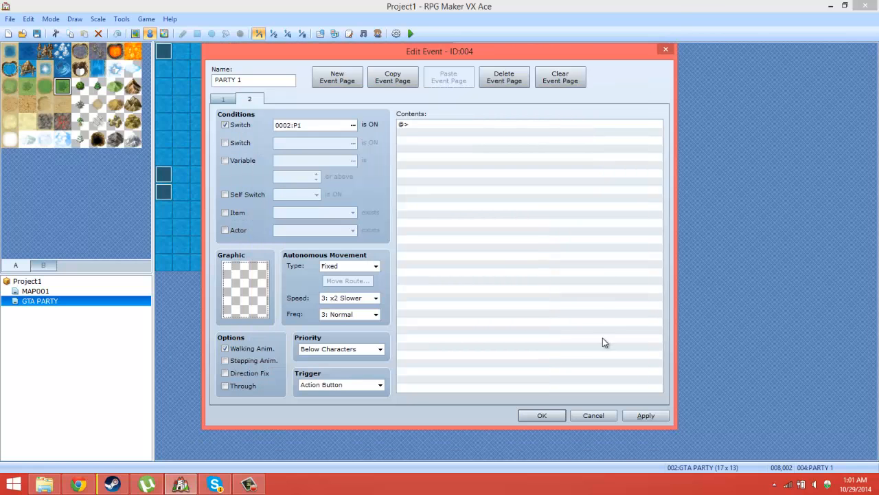
click(543, 415)
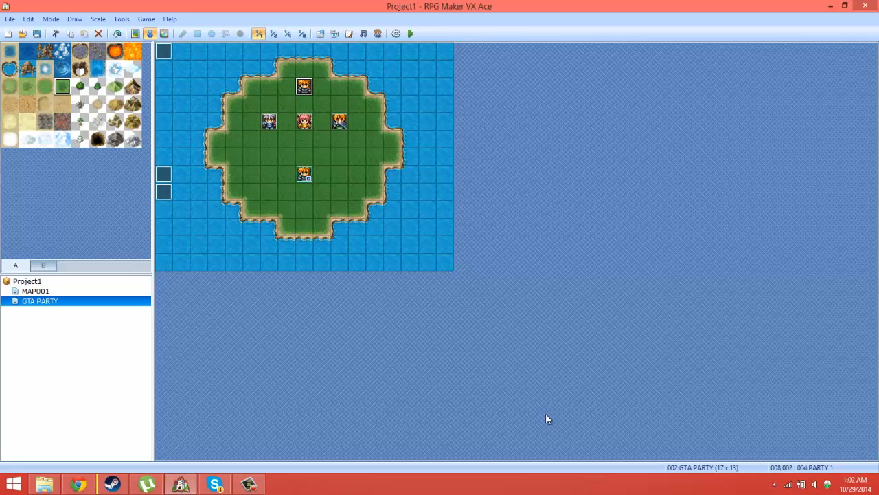
Step: Create an event at tile 013,005 and give it a character graphic from the People2 set
right_click(399, 145)
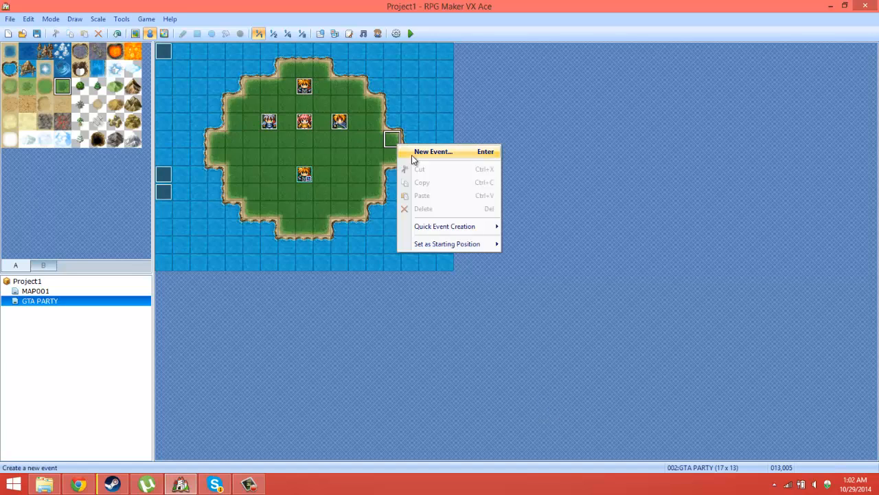
click(411, 150)
double_click(260, 295)
click(261, 146)
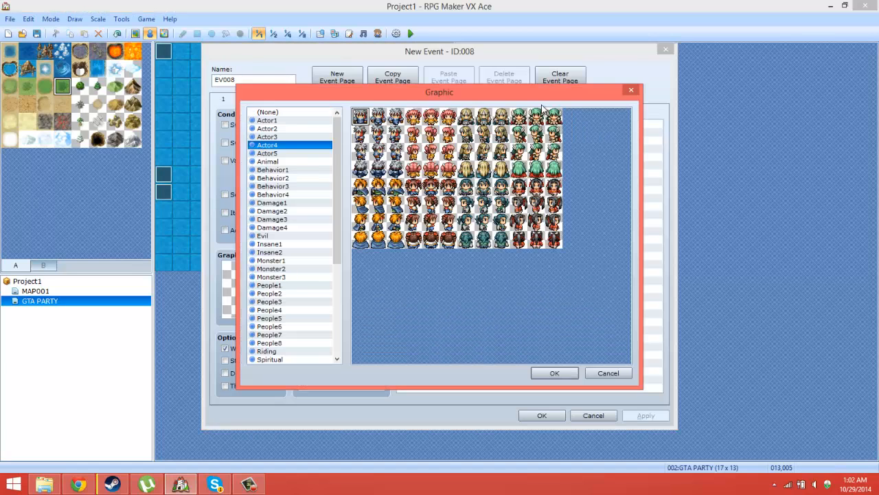
click(304, 252)
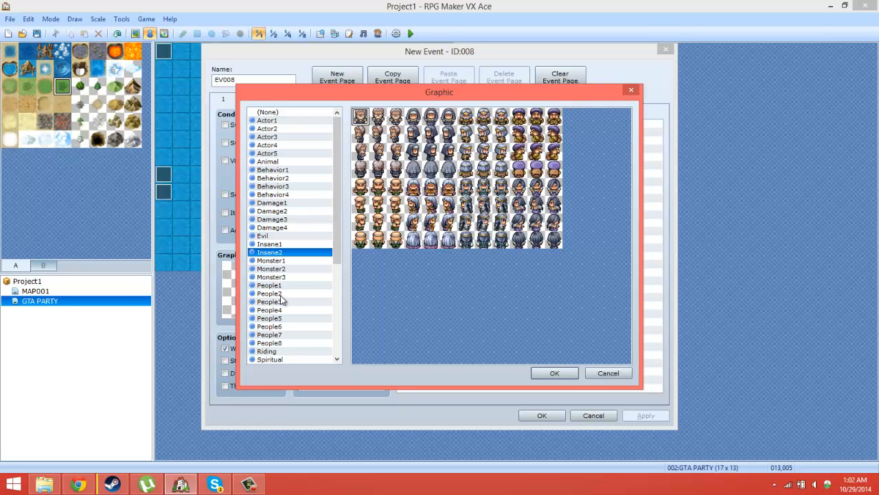
click(304, 301)
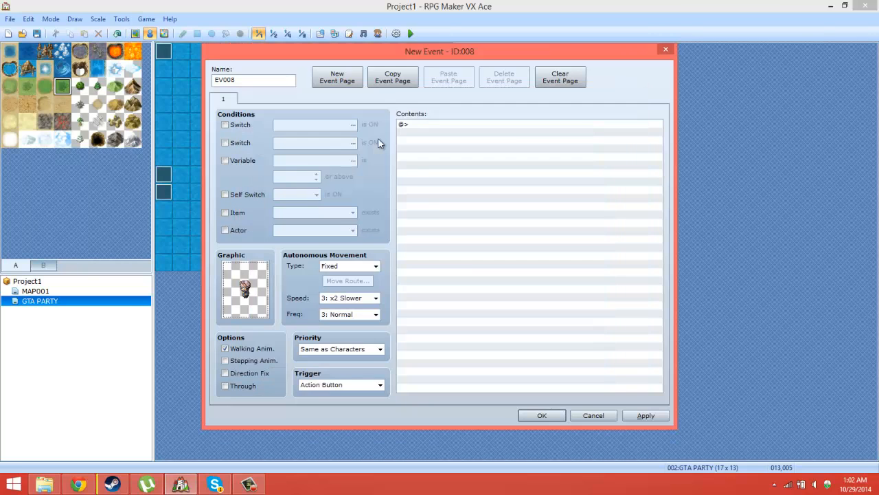
double_click(382, 144)
Step: Add a Show Text command reading "SWITCH PM?" to the new event at tile 013,005
drag(389, 47, 641, 45)
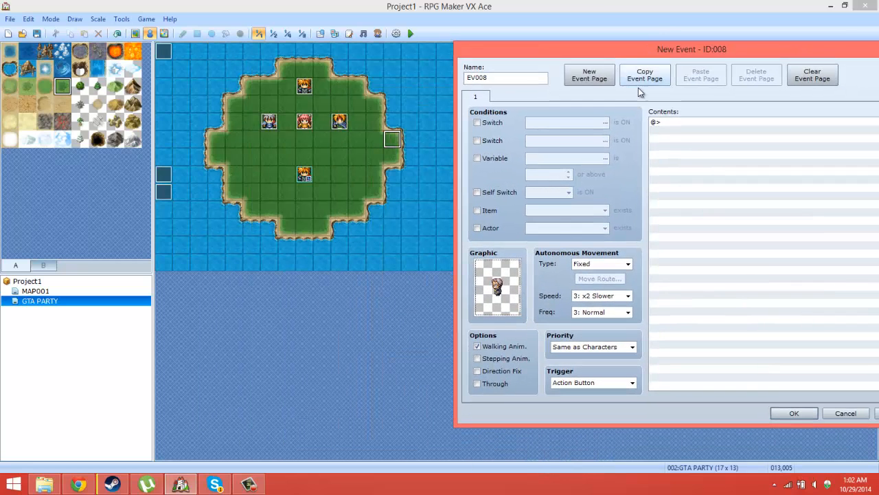
right_click(671, 130)
click(681, 135)
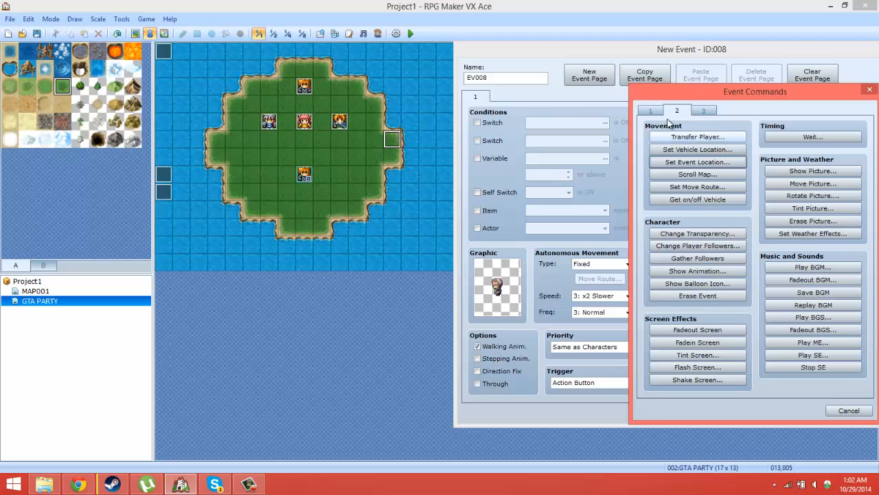
click(651, 111)
click(682, 137)
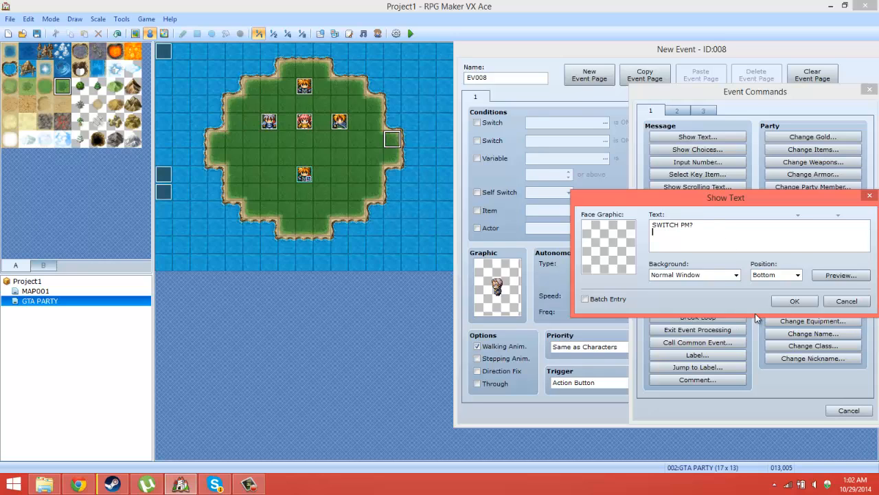
click(795, 301)
Step: Insert a Show Choices command below the text with choices P1, P2, P3 and P4 and When Cancel set to Branch
right_click(685, 141)
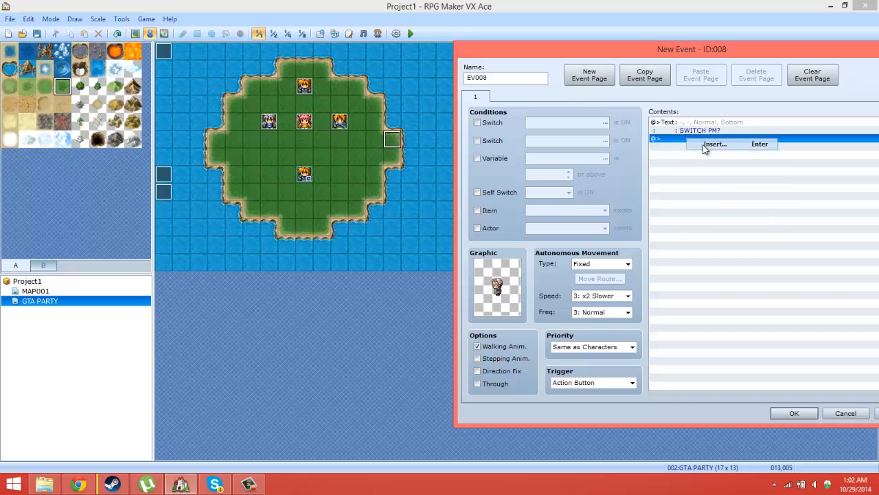
click(708, 144)
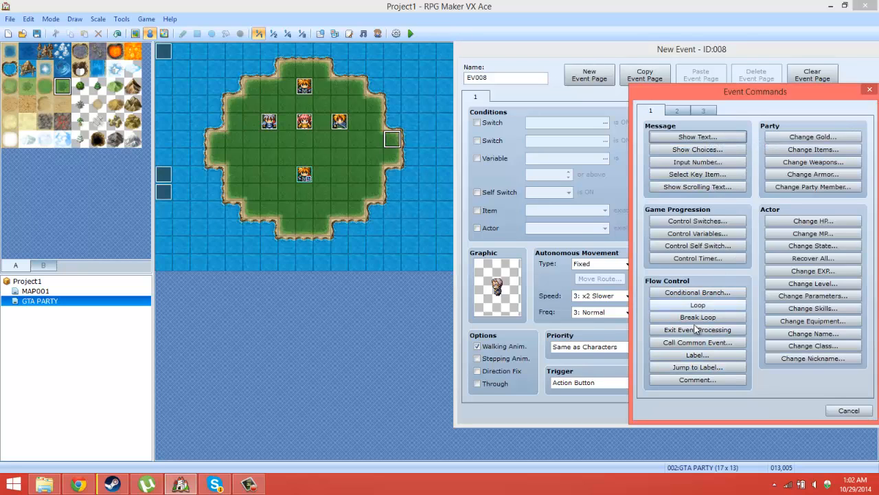
click(698, 149)
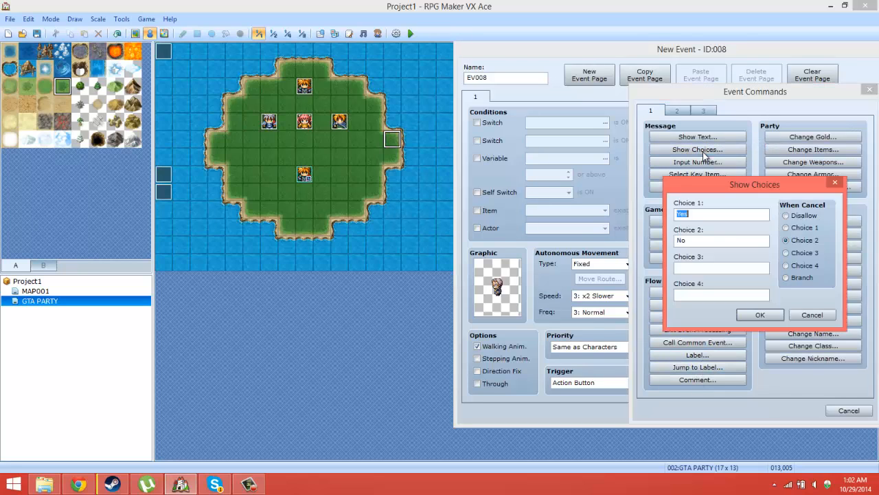
text(P1)
key(Tab)
text(P)
click(787, 278)
click(761, 315)
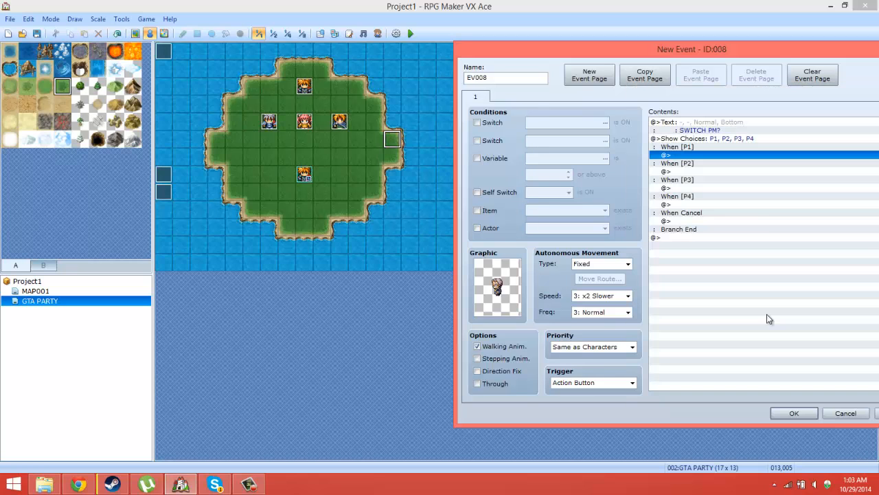
drag(710, 56, 611, 52)
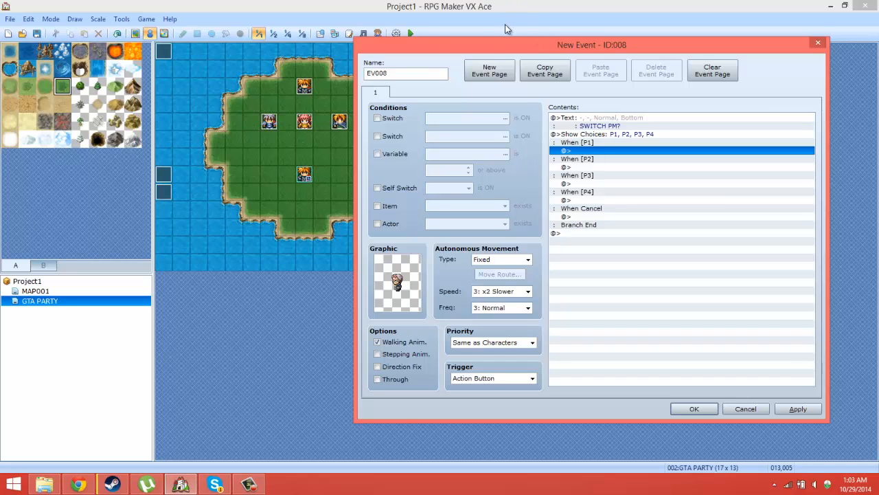
drag(527, 55, 557, 54)
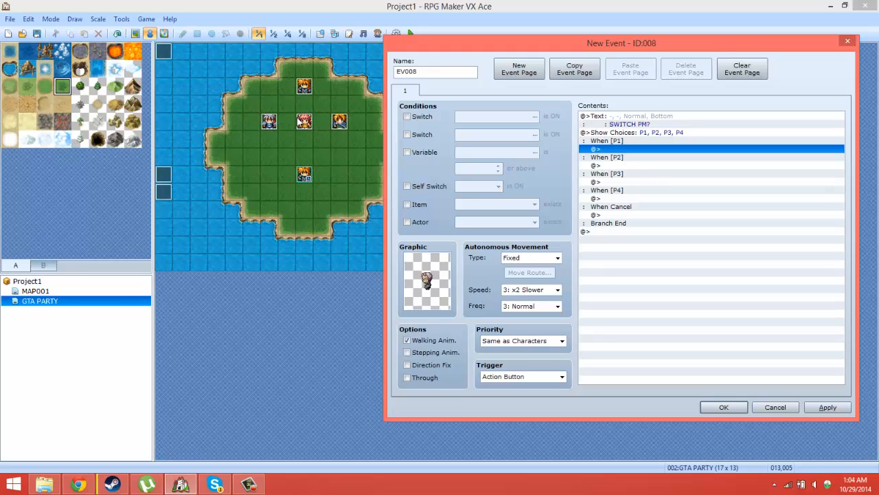
click(263, 484)
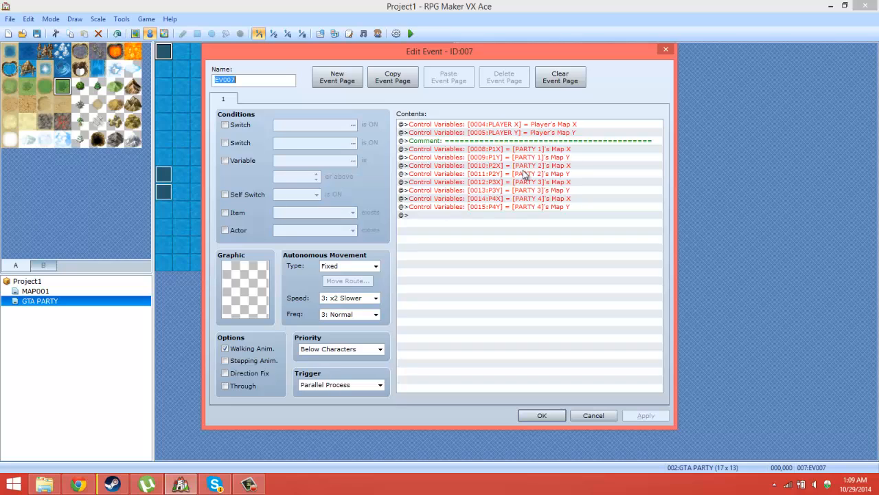
Step: Review the PARTY 1 to PARTY 4 position variable commands in the EV007 parallel event alongside the map
click(566, 151)
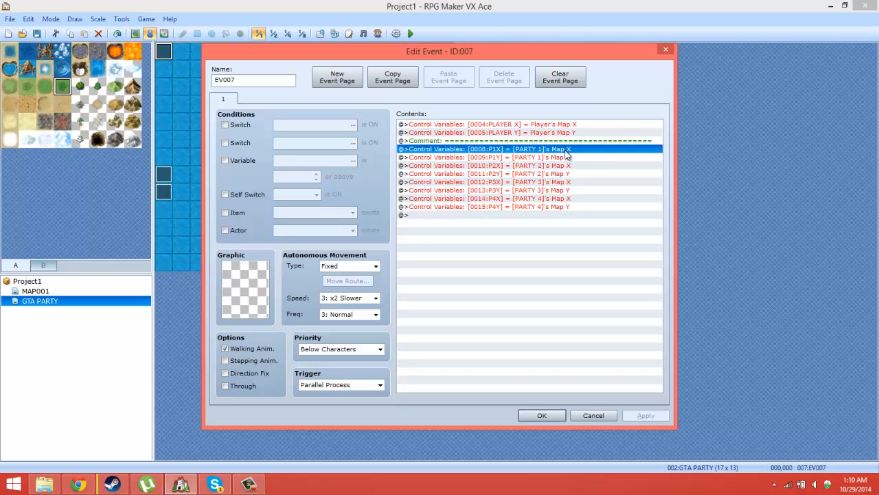
click(567, 166)
click(543, 151)
drag(462, 46, 688, 103)
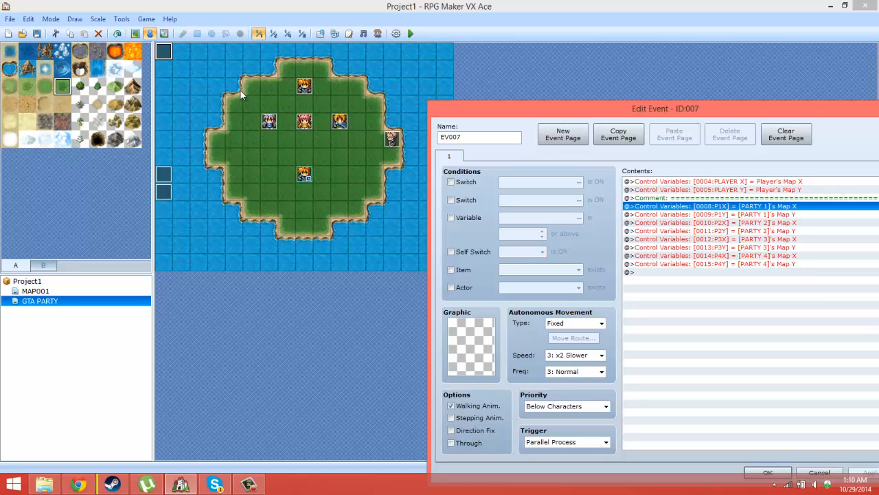
drag(713, 108, 407, 52)
click(457, 217)
click(450, 149)
click(448, 144)
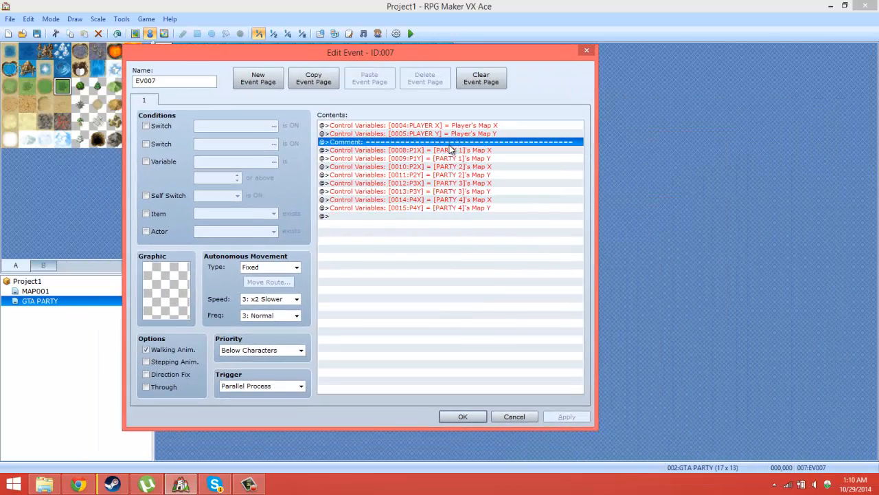
Step: Add a comment made of a row of equals signs as a divider at the end of EV007's commands
right_click(447, 142)
click(414, 218)
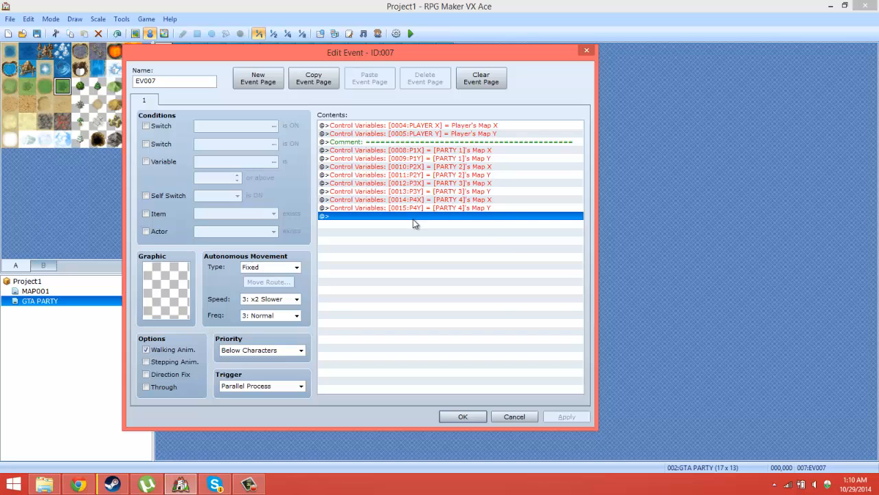
right_click(413, 218)
click(447, 227)
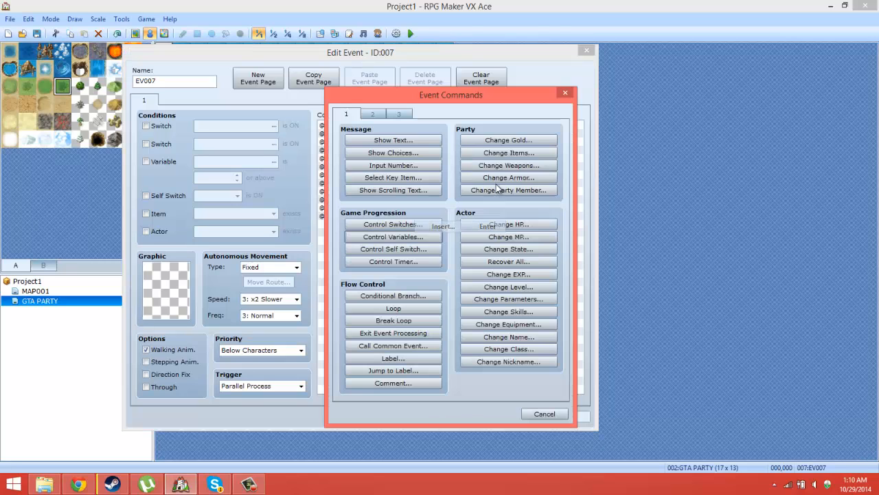
click(398, 384)
text(===============================================)
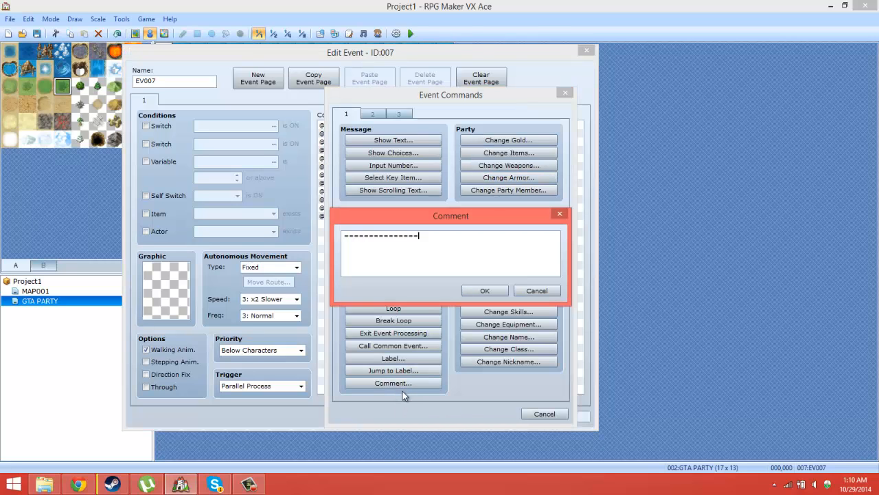
click(474, 291)
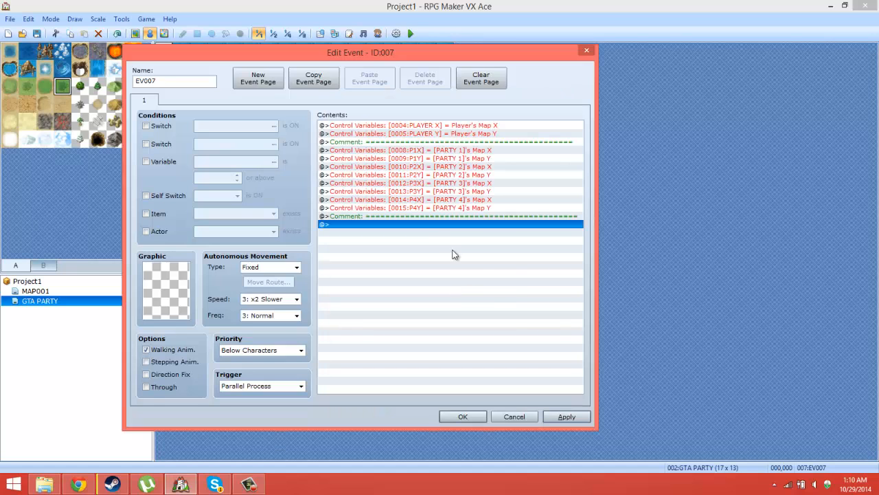
right_click(421, 235)
click(426, 125)
right_click(425, 125)
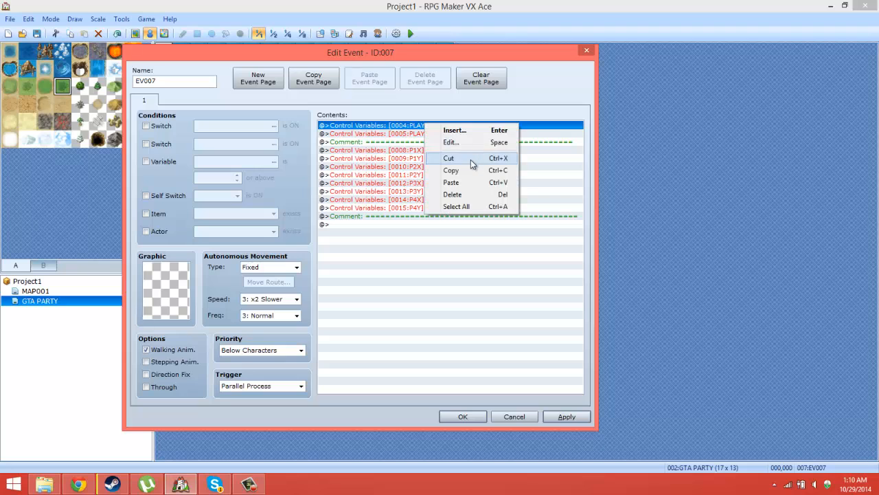
click(398, 257)
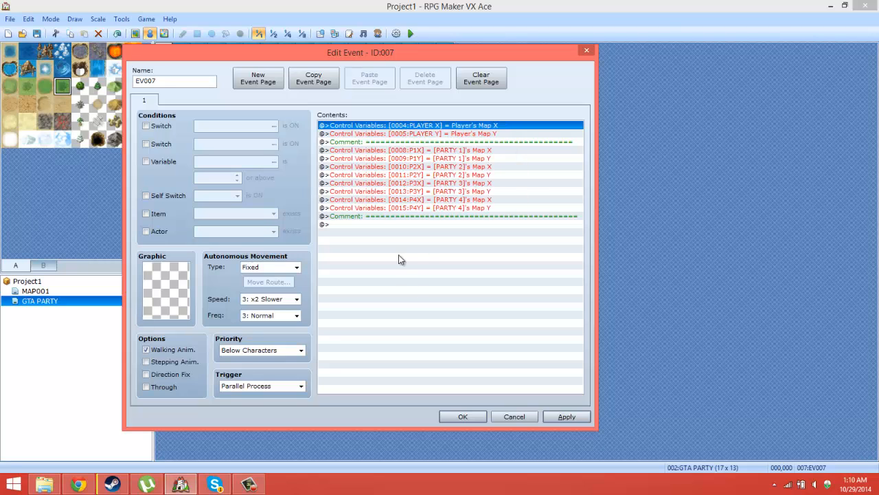
Step: Start a Control Variables command below the new divider and name variable 0016 RETAIN X
click(385, 226)
right_click(383, 229)
click(404, 236)
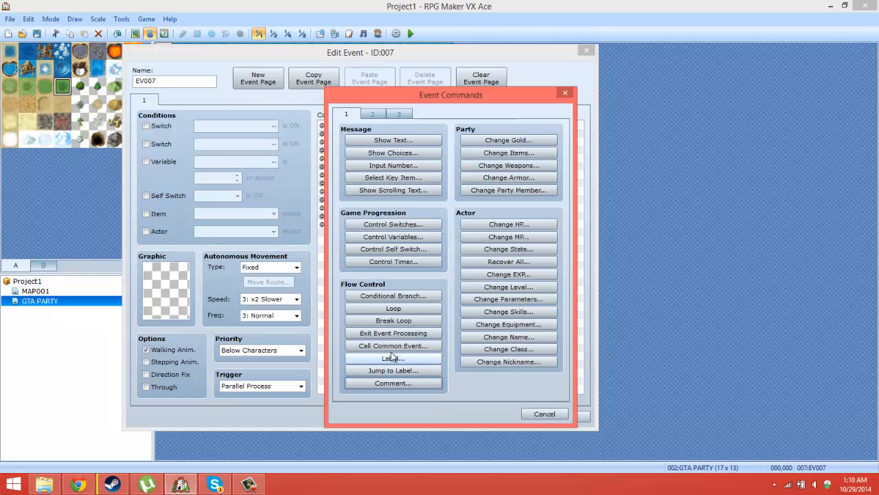
click(406, 235)
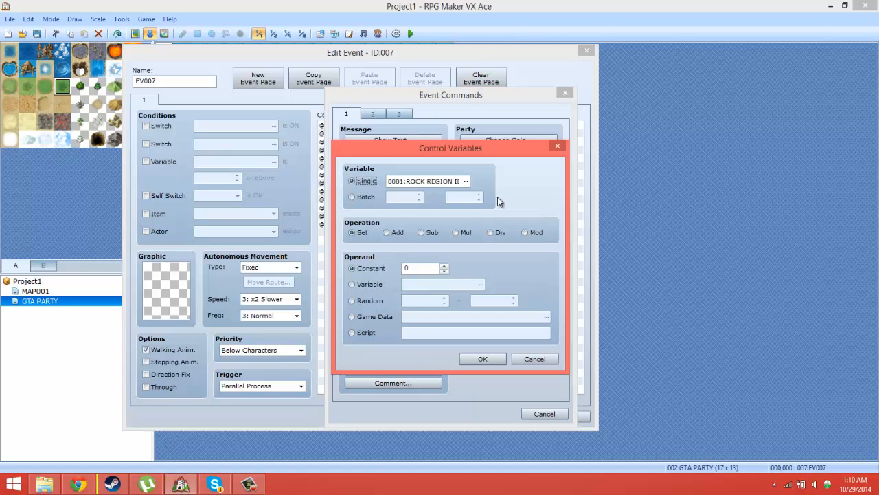
click(473, 178)
click(464, 291)
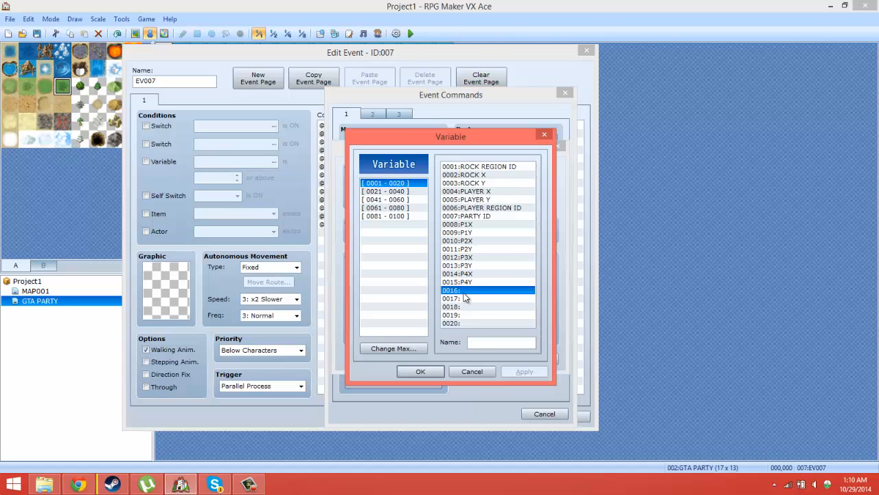
click(485, 343)
text(RET)
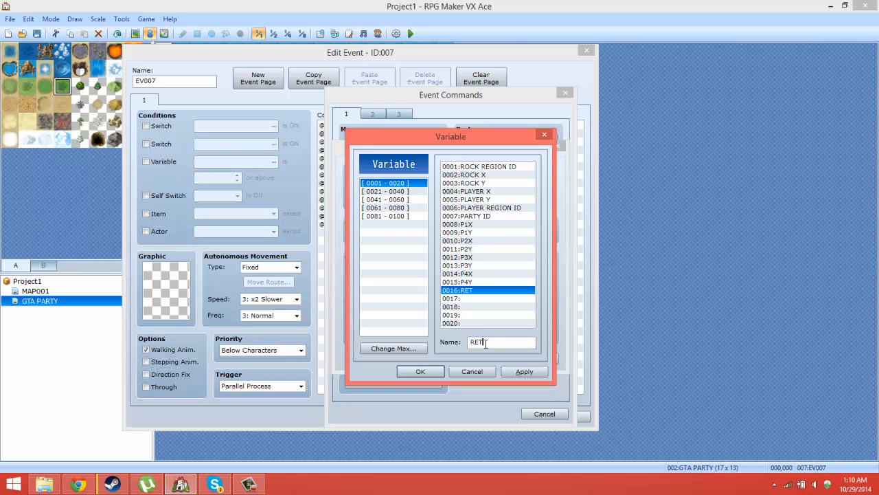
text(AIN X)
key(ctrl+a)
key(ctrl+c)
Step: Name variable 0017 RETAIN Y, insert the command setting it to constant 0, and apply the event changes
click(476, 299)
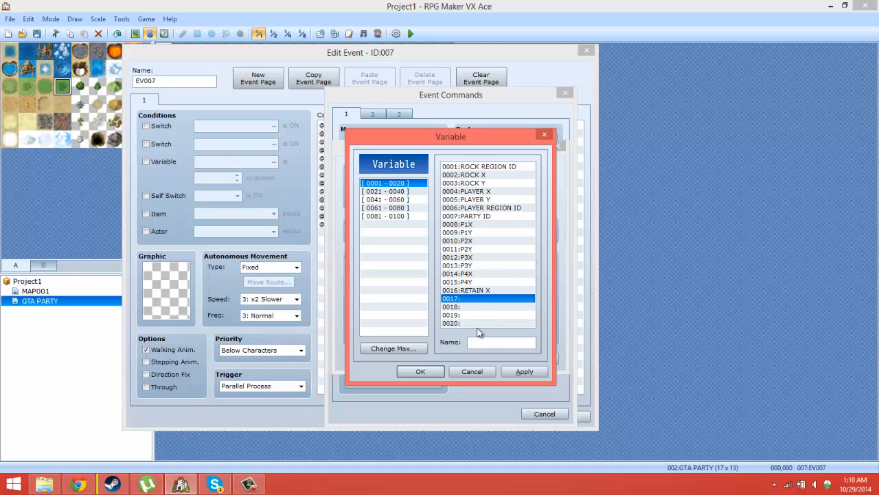
click(486, 343)
key(ctrl+v)
click(486, 344)
key(BackSpace)
text(A)
key(BackSpace)
text(Y)
click(417, 372)
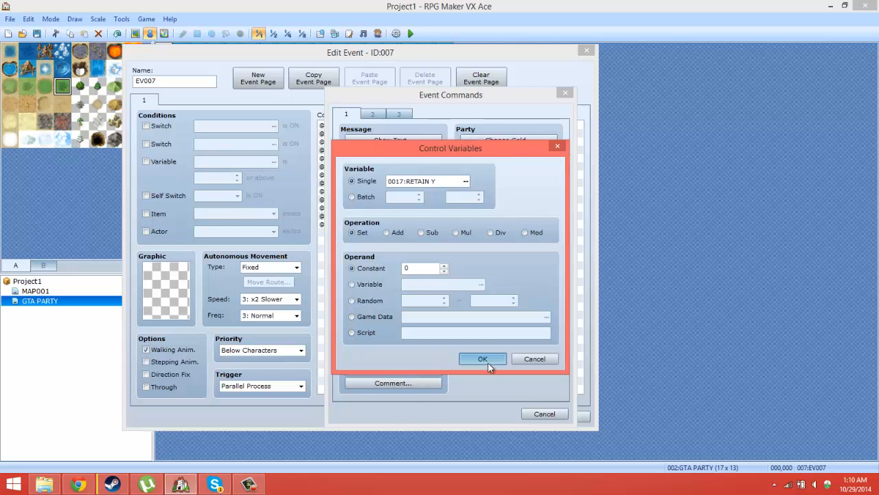
click(489, 358)
click(566, 417)
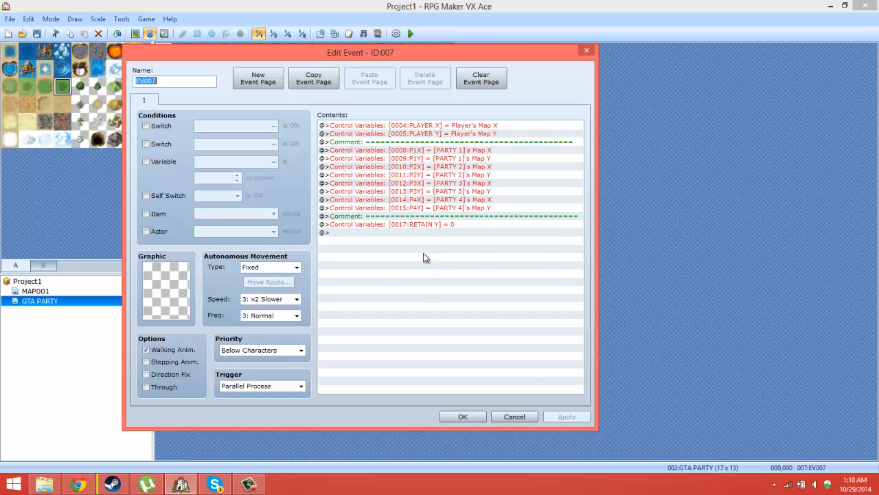
Step: Delete the RETAIN Y Control Variables command from EV007 and save the event
click(413, 224)
key(Delete)
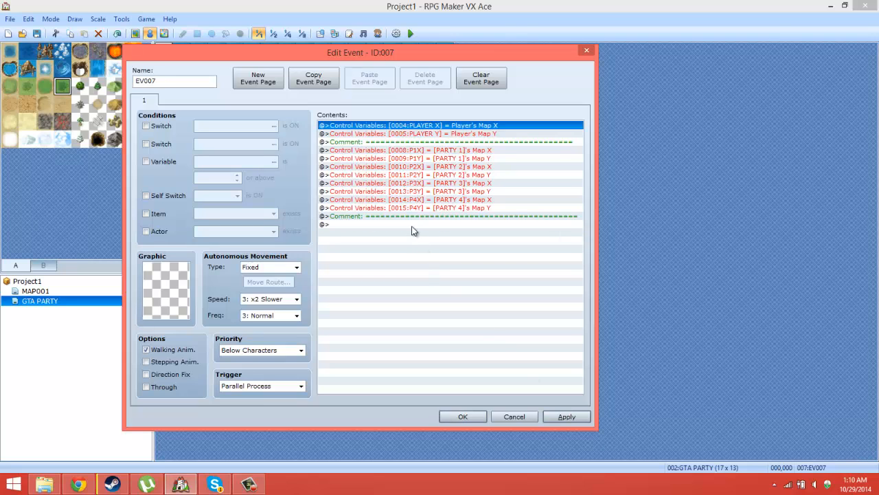
click(412, 227)
click(462, 419)
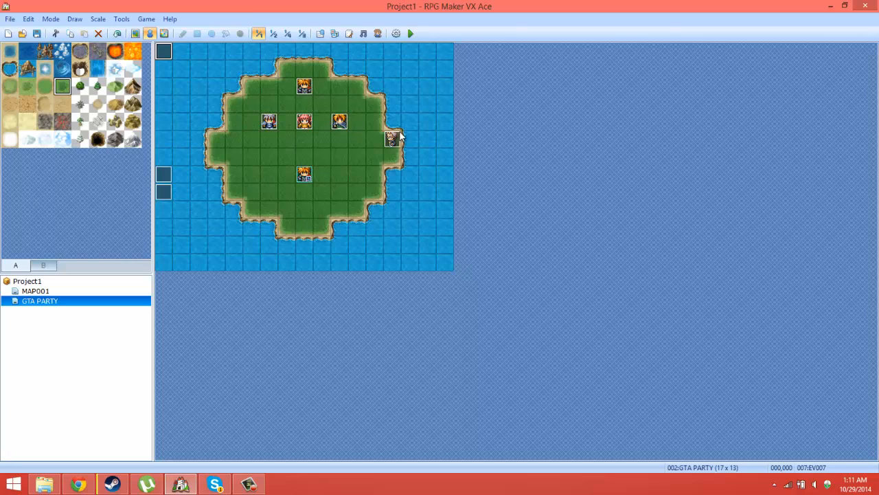
Step: In the event at tile 013,005, insert a Conditional Branch under When [P1] checking switch 0002:P1 is ON, with an Else branch
double_click(392, 139)
click(459, 157)
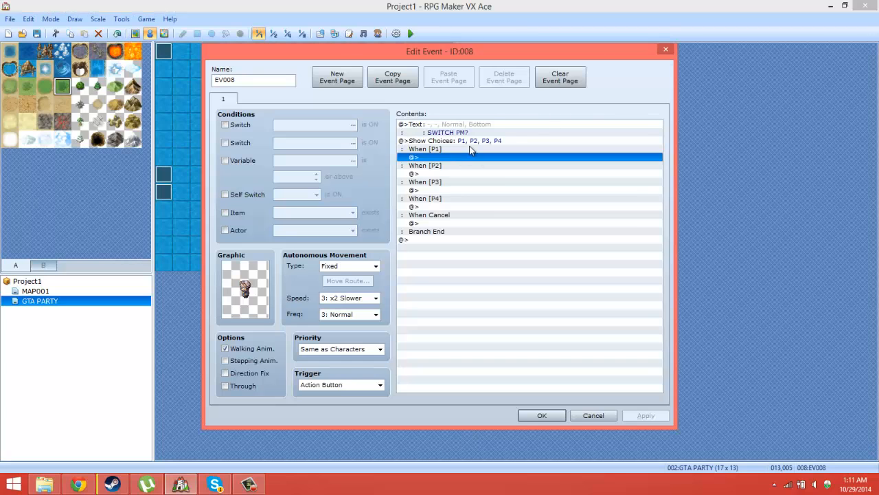
click(471, 149)
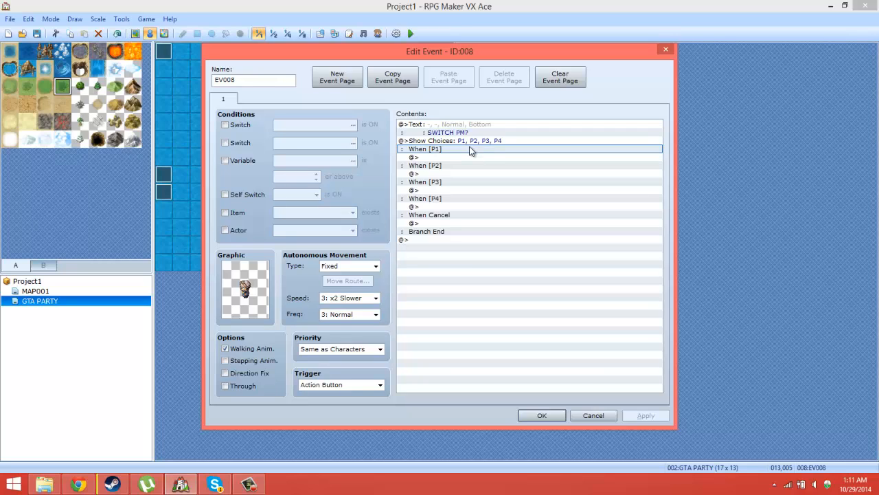
click(459, 157)
right_click(459, 158)
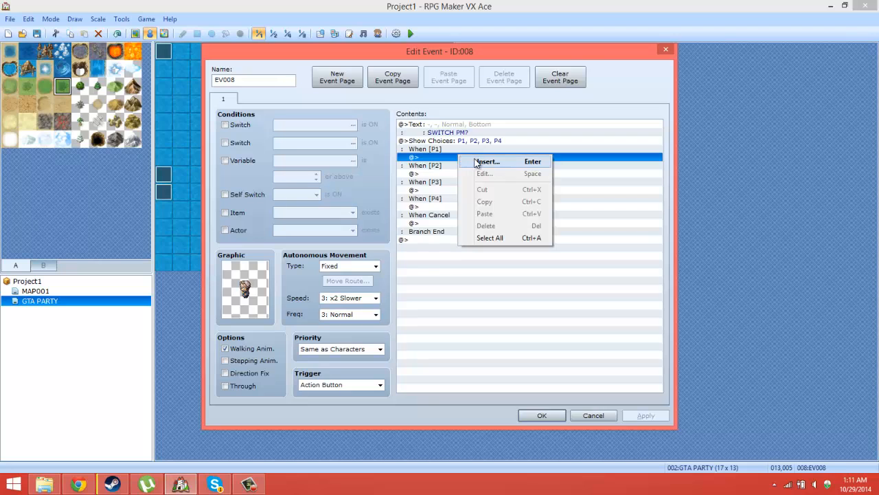
click(478, 162)
click(473, 295)
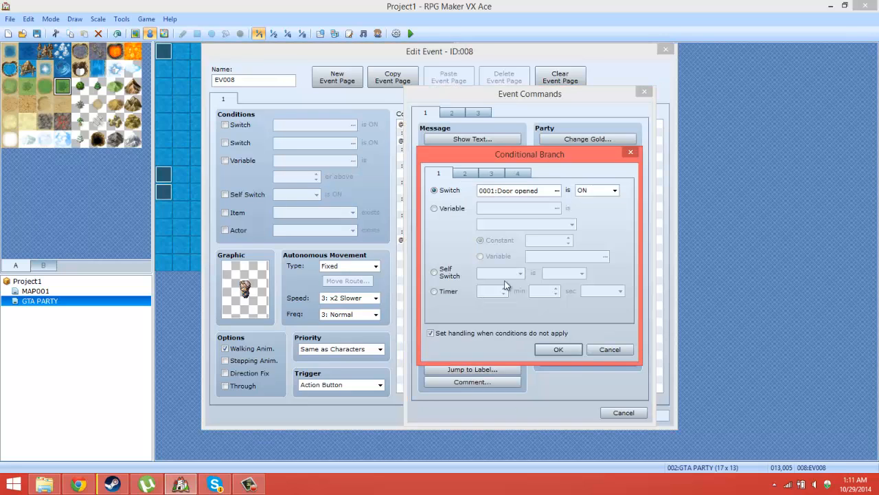
click(556, 190)
double_click(558, 175)
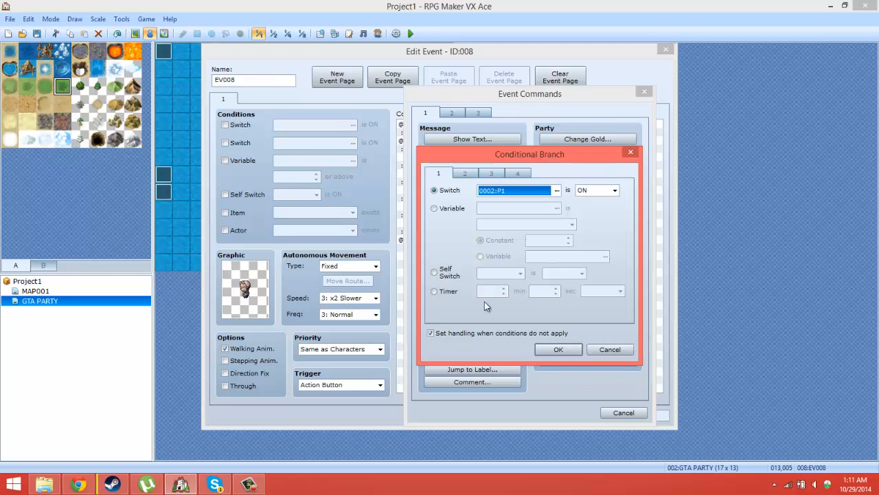
click(561, 346)
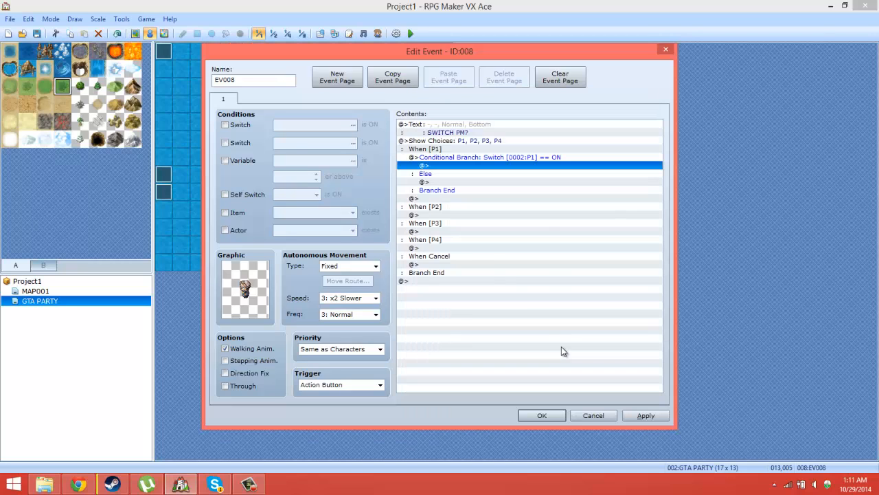
Step: Add a Show Text command reading "Already P1" inside the branch where switch P1 is ON
right_click(442, 168)
click(470, 176)
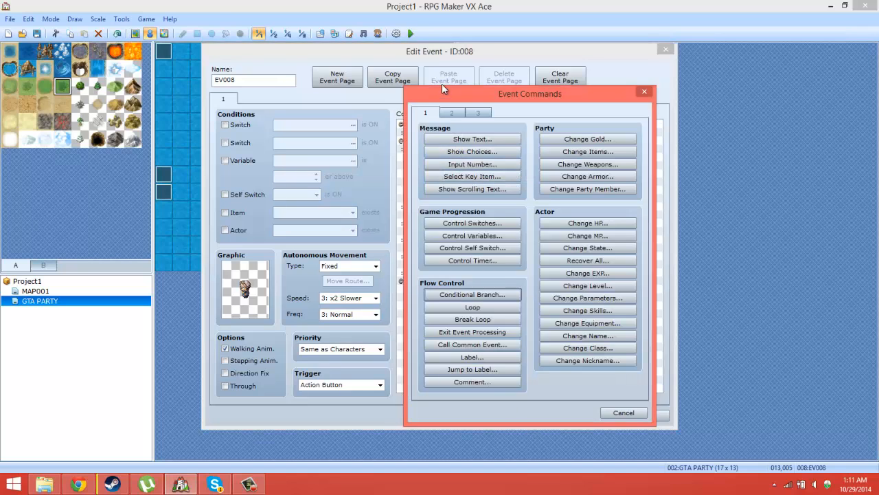
click(473, 139)
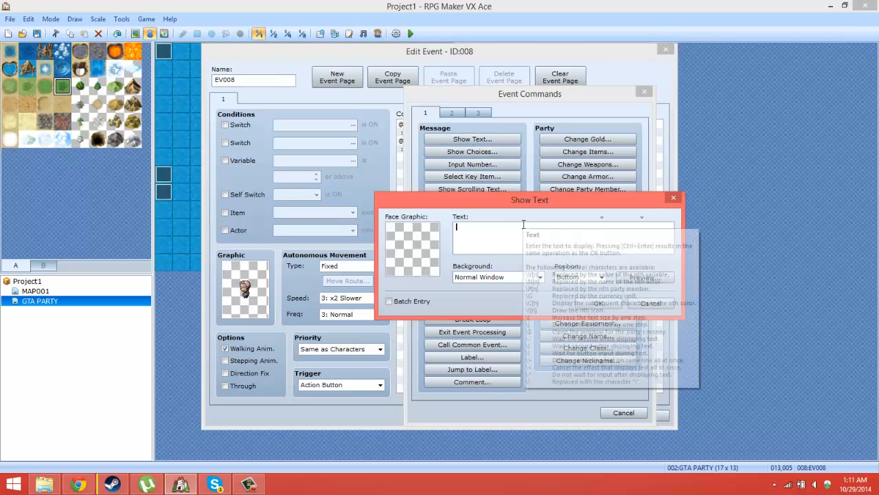
text(Alre)
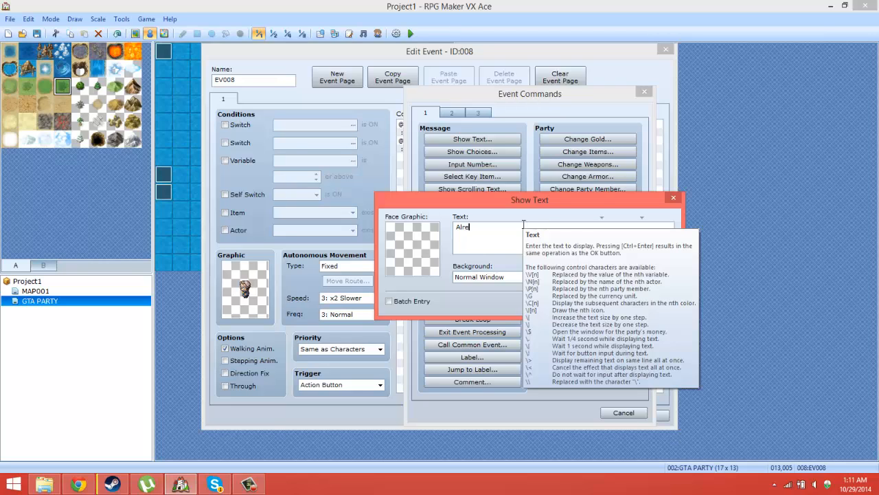
text(ady P1)
click(595, 305)
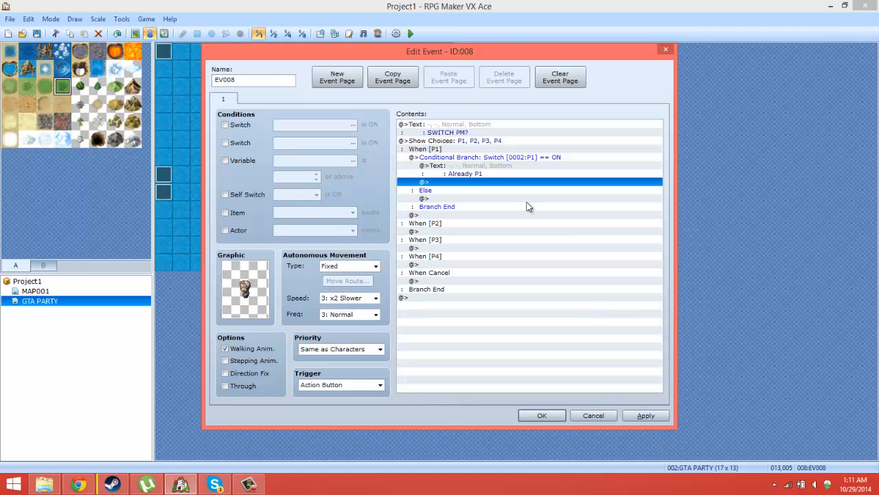
Step: Insert a Change Party Member command in the Else branch that removes actor 002:Natalie
click(451, 200)
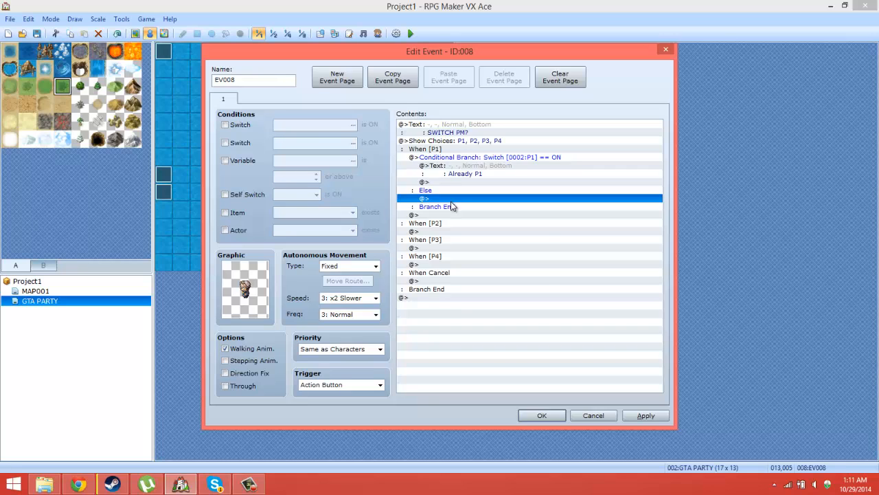
right_click(450, 201)
click(481, 210)
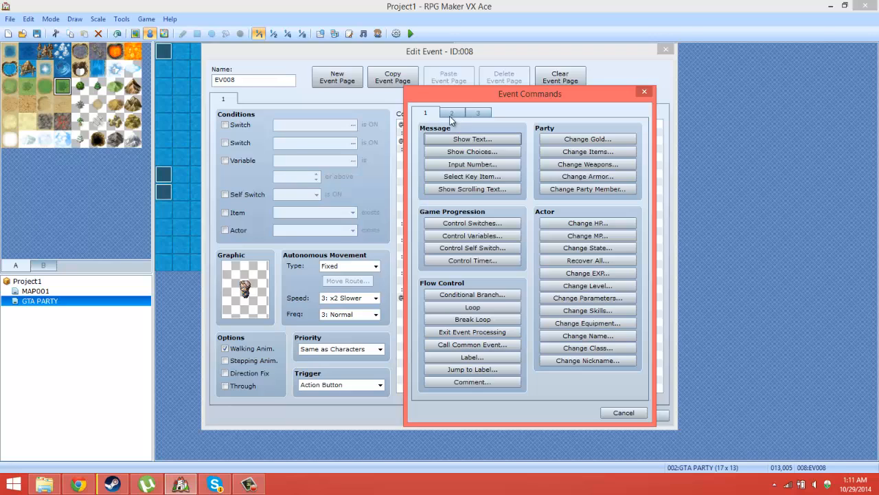
click(611, 188)
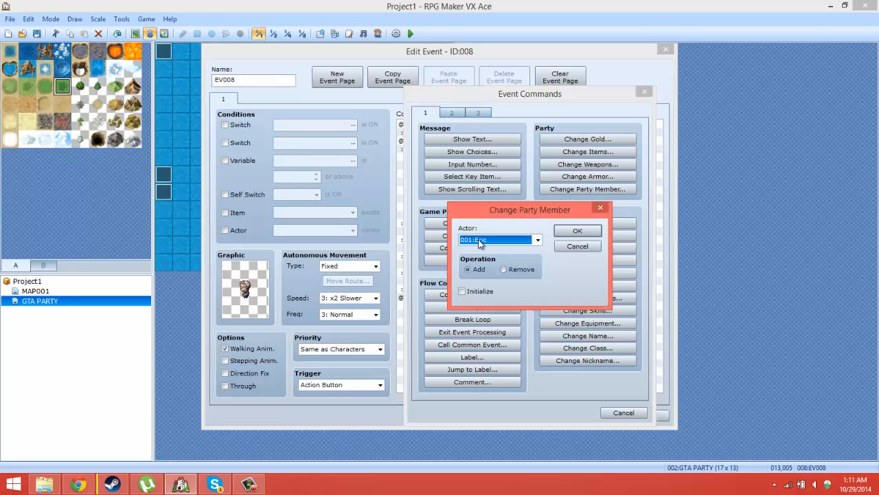
click(478, 239)
click(478, 239)
click(478, 239)
click(484, 258)
click(514, 270)
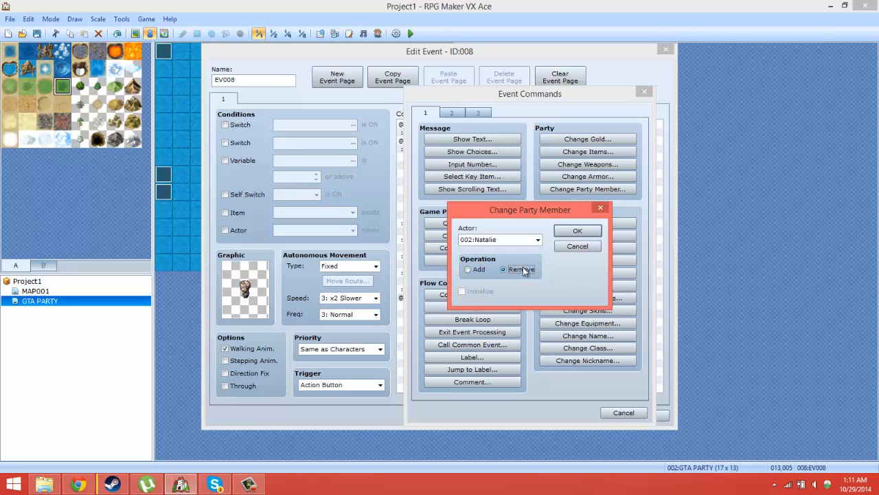
click(577, 231)
Step: Duplicate the Remove Natalie command inside the Else branch and change the copy to remove actor 003:Terence
right_click(499, 210)
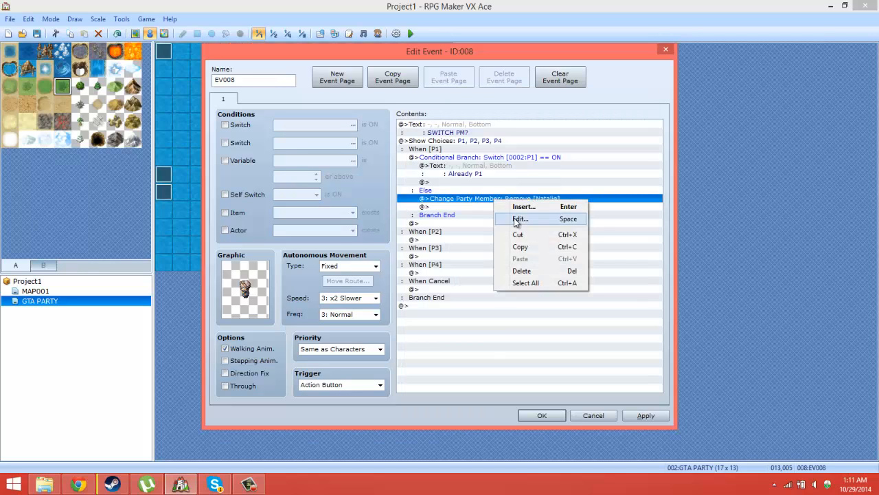
click(519, 254)
right_click(465, 215)
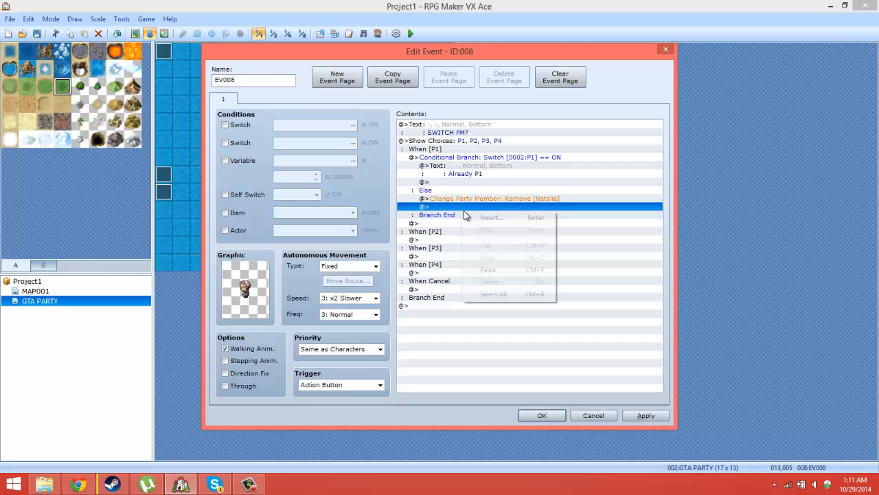
click(500, 269)
click(503, 207)
right_click(503, 207)
click(523, 228)
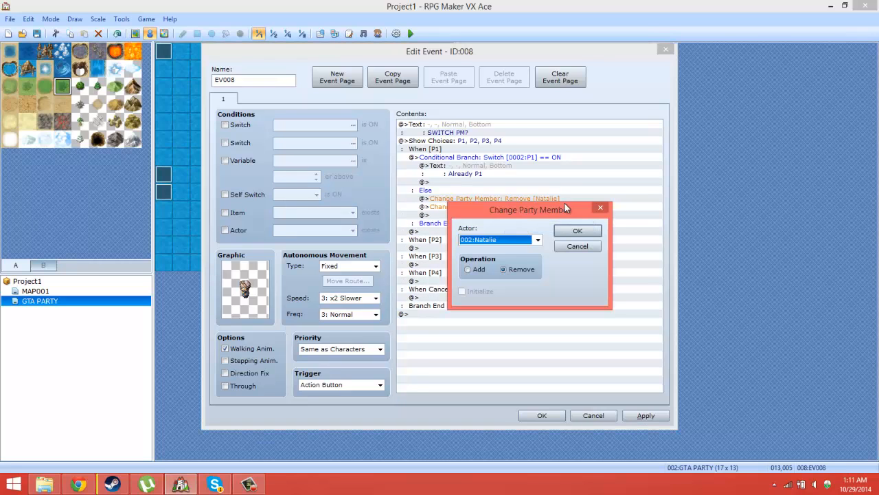
scroll(534, 239, down, 1)
click(576, 231)
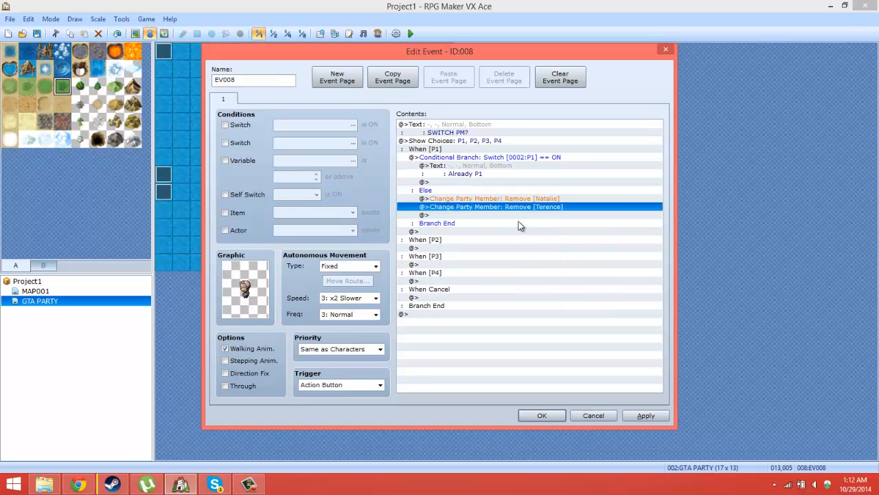
Step: Paste another Change Party Member command below the Remove Terence line and set it to remove actor 004:Ernest
right_click(515, 217)
click(543, 276)
right_click(532, 215)
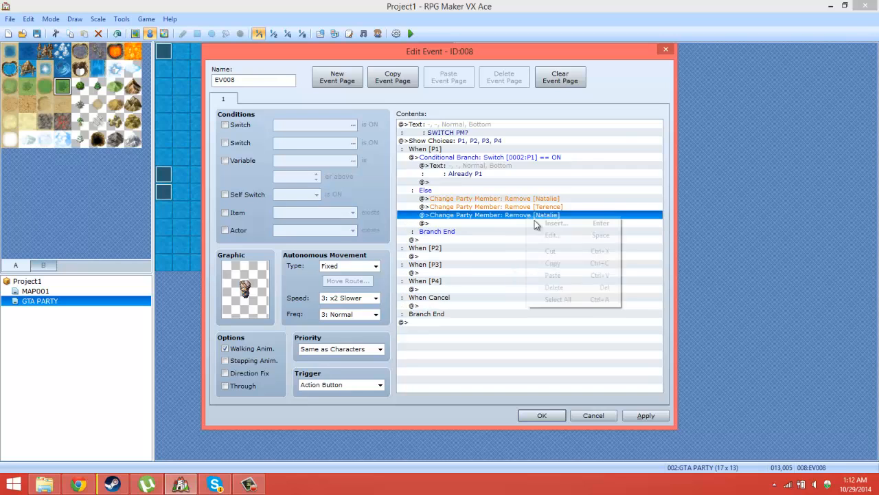
click(540, 236)
scroll(541, 241, down, 2)
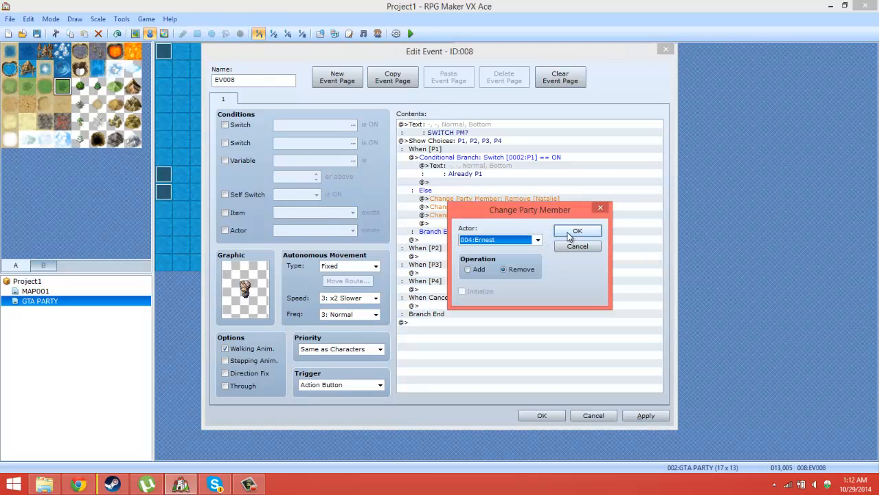
click(577, 231)
right_click(535, 217)
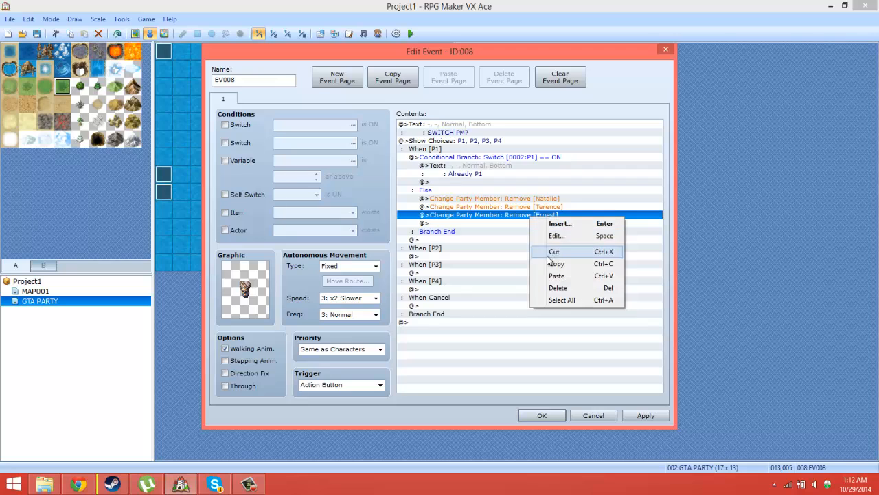
click(549, 262)
click(527, 199)
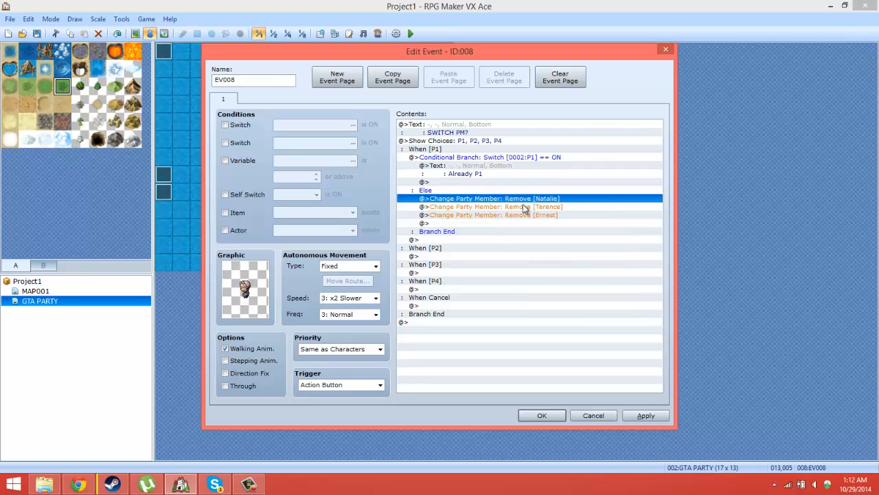
click(526, 207)
click(522, 215)
click(502, 223)
right_click(498, 223)
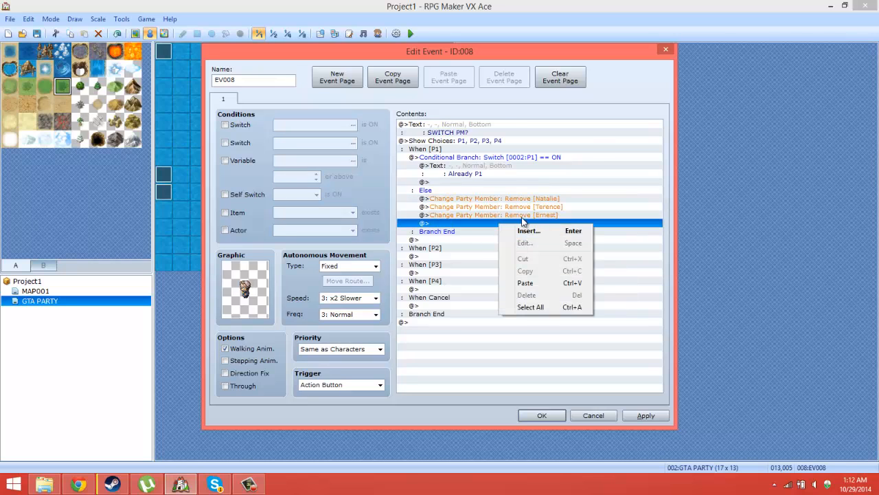
click(487, 192)
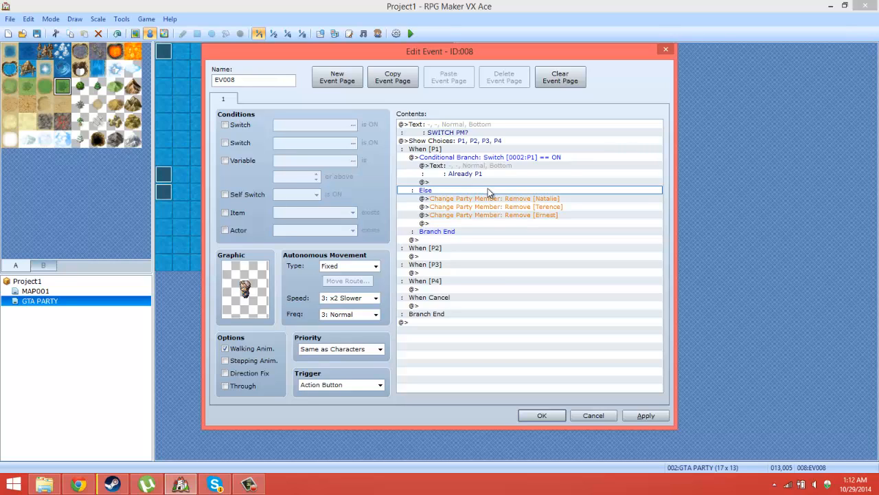
Step: Insert a Change Party Member command adding actor 001:Eric above the Remove Natalie line, and save the event
click(488, 198)
right_click(488, 197)
click(502, 207)
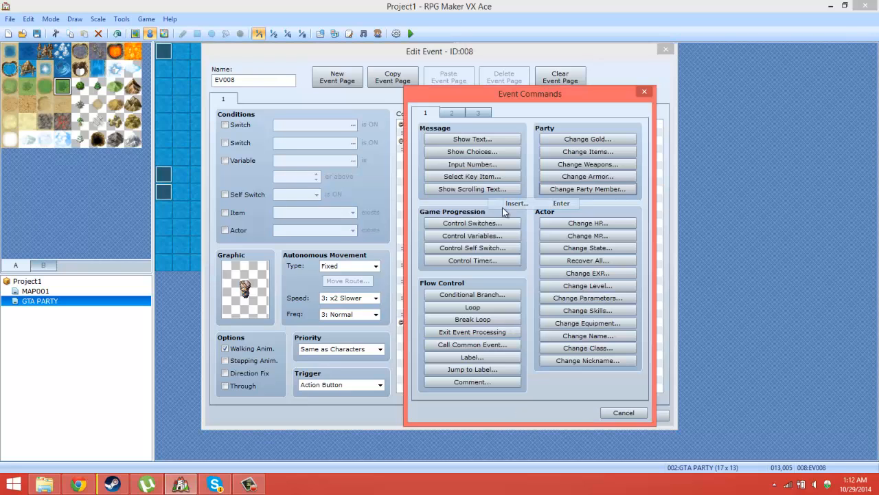
click(593, 189)
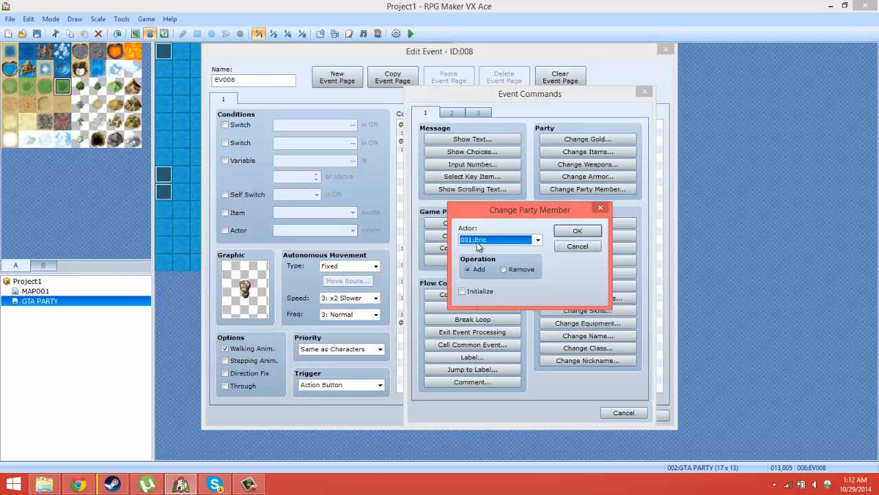
click(512, 261)
click(569, 234)
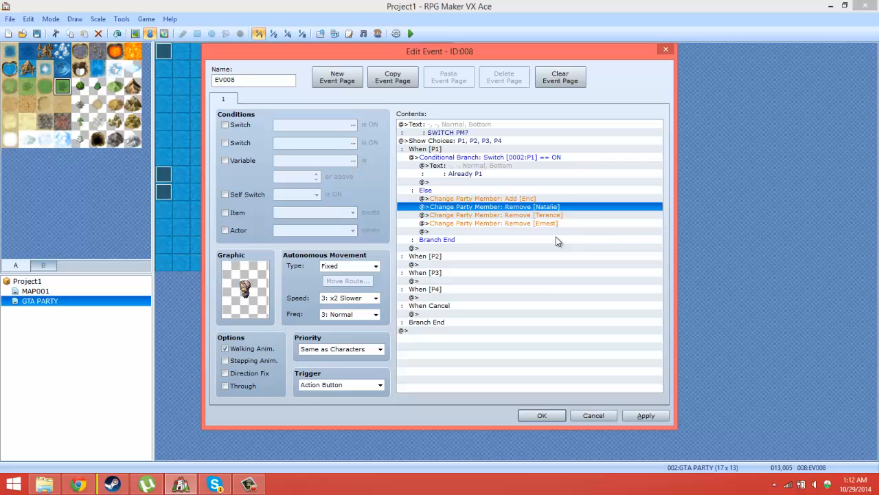
click(539, 199)
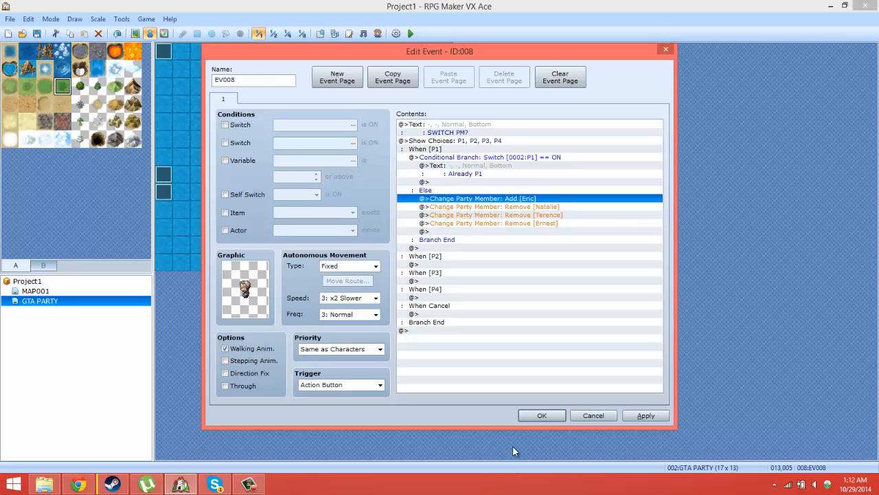
click(535, 418)
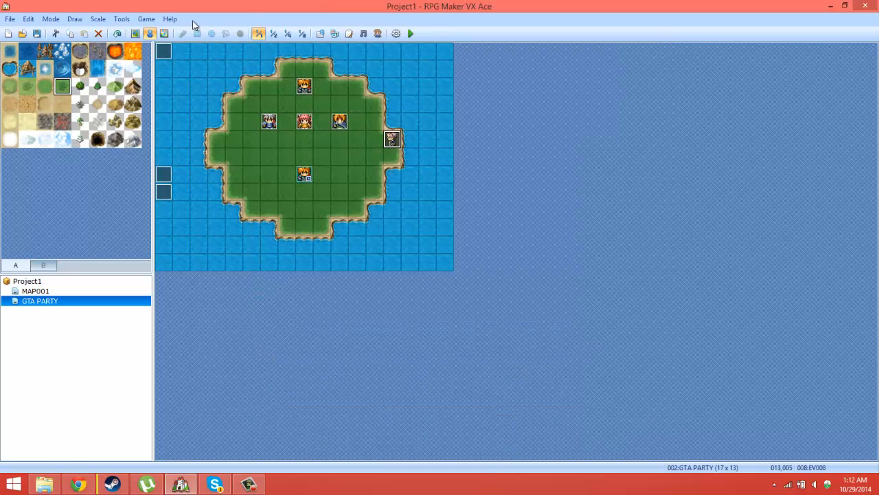
Step: Examine the database entries of actors 002:Natalie, 003:Terence and 004:Ernest to check who the removed party members are
click(122, 19)
click(130, 30)
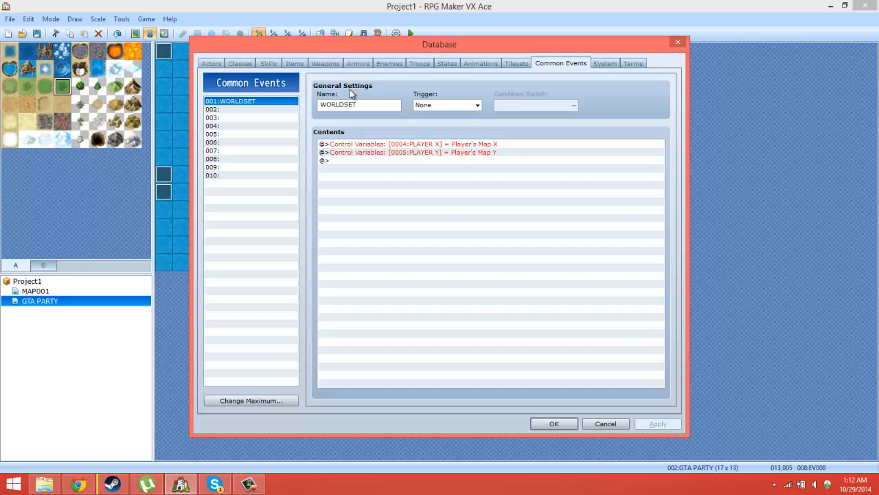
click(211, 64)
click(245, 110)
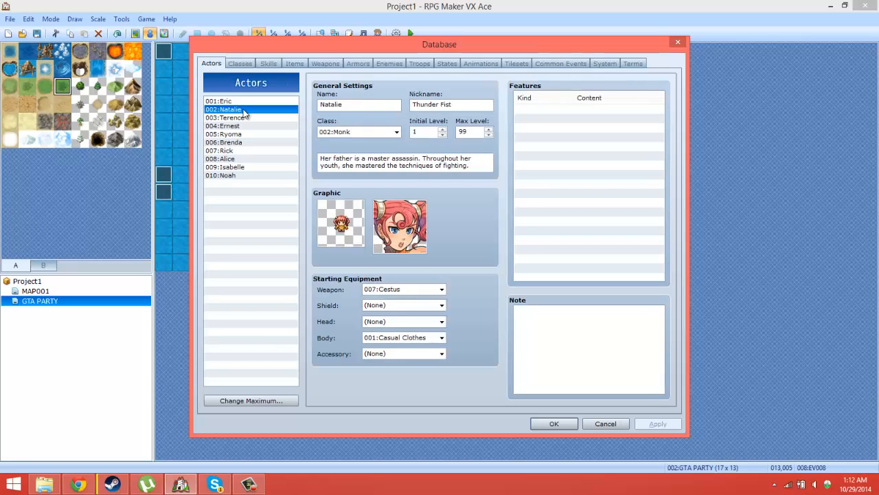
click(244, 118)
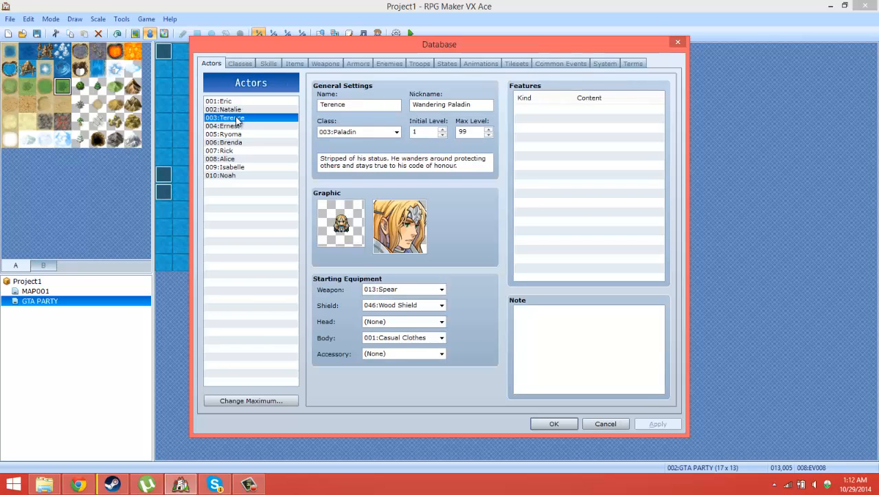
click(237, 126)
click(546, 426)
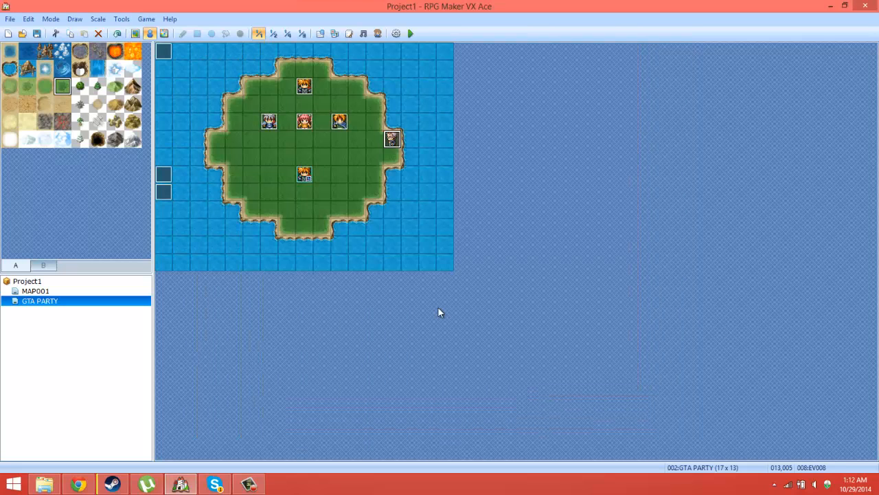
Step: Reopen the event at tile 013,005 and insert a Control Switches command at the end of the Else branch turning 0003:P2 OFF
double_click(393, 140)
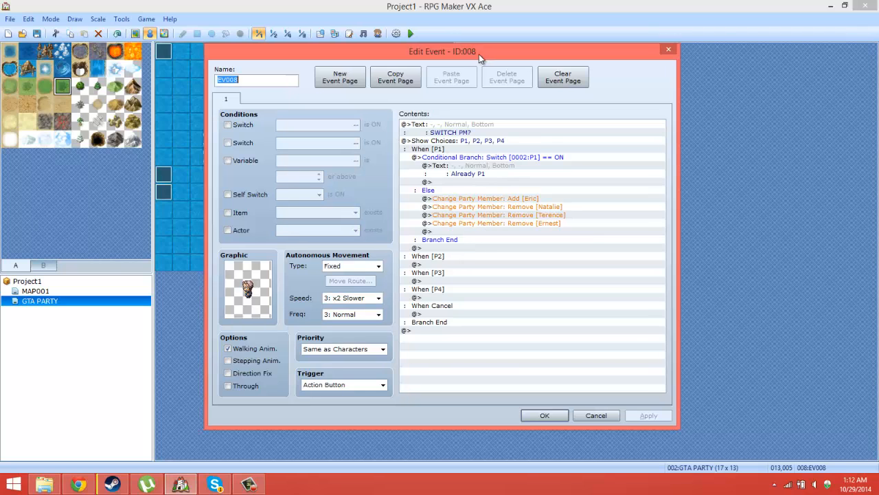
drag(468, 55, 673, 72)
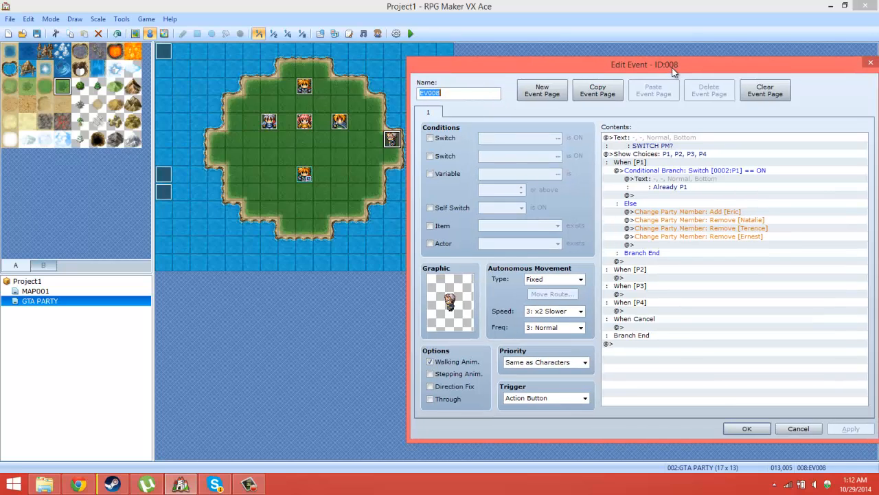
click(663, 253)
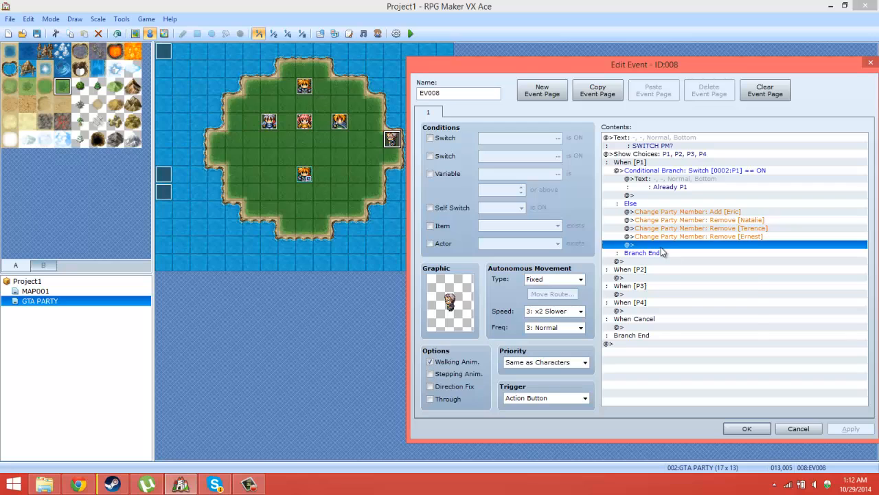
right_click(661, 252)
click(680, 255)
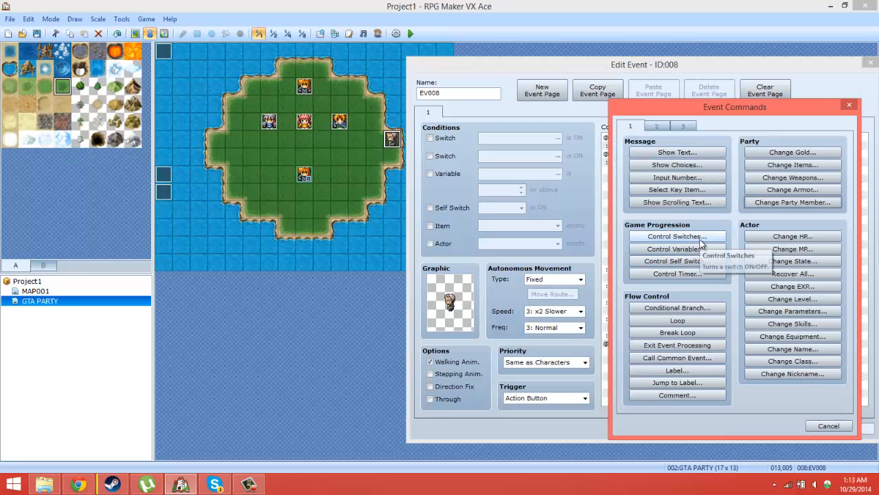
click(701, 238)
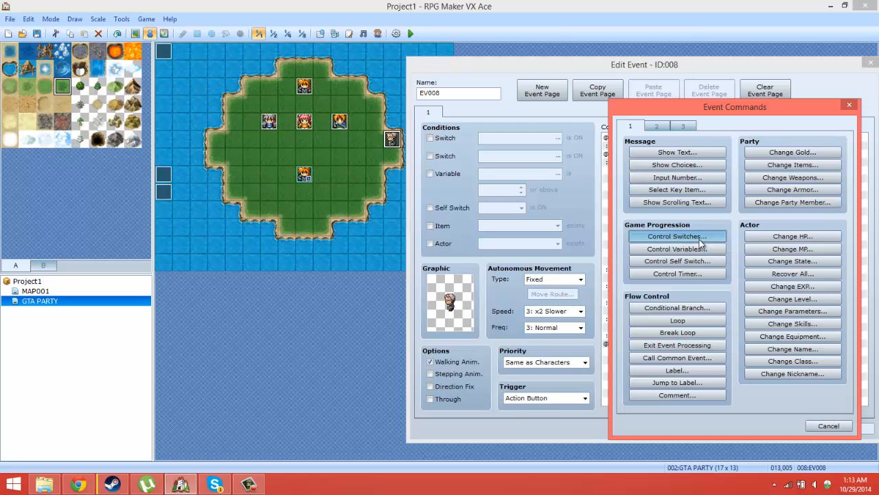
click(712, 294)
double_click(770, 243)
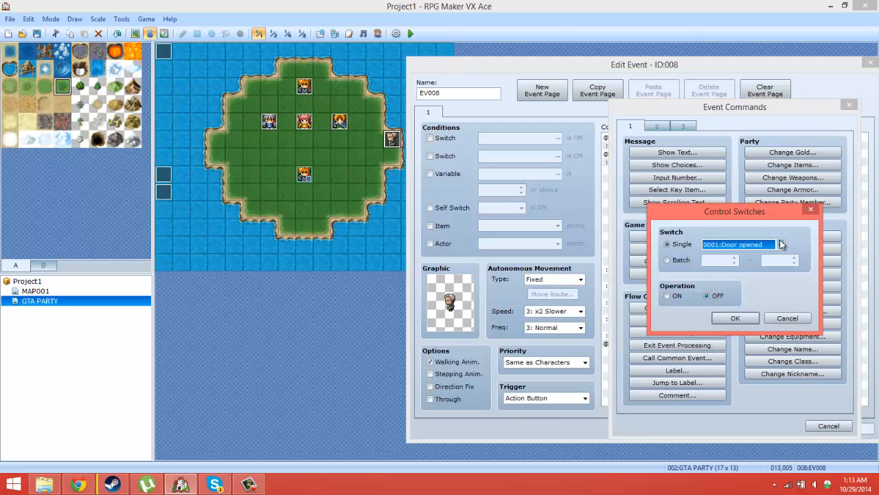
click(742, 198)
double_click(742, 198)
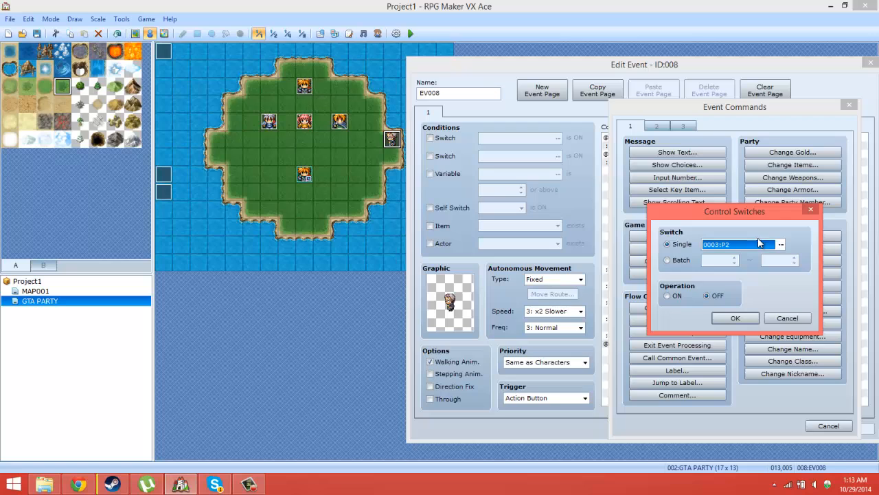
click(735, 317)
Step: Change the Control Switches command to a batch covering switches 3 to 5, keeping the OFF operation
right_click(718, 246)
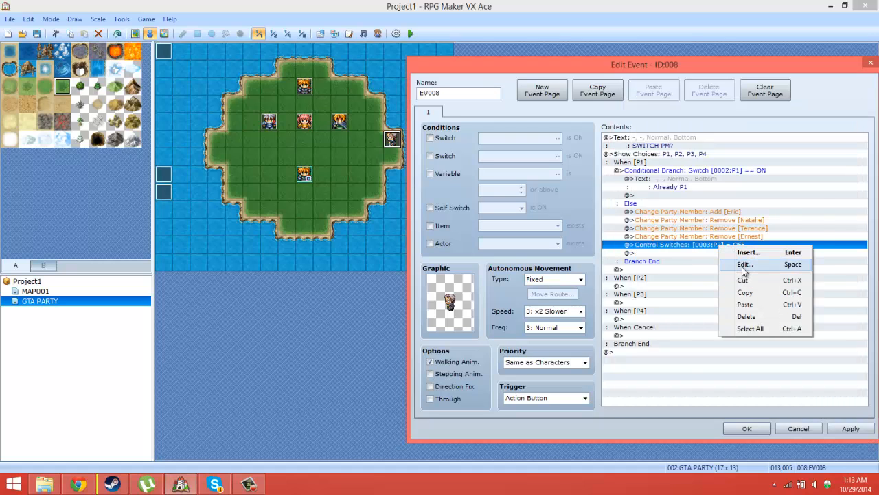
click(741, 267)
click(667, 260)
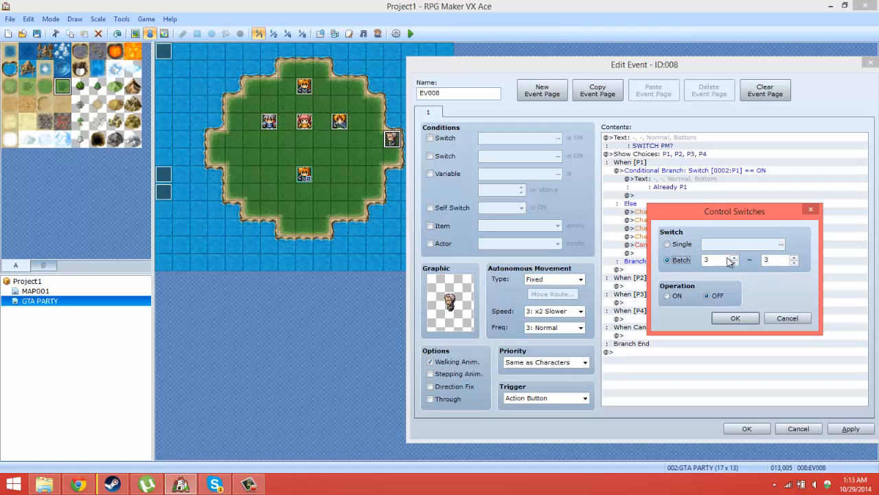
click(668, 244)
click(781, 244)
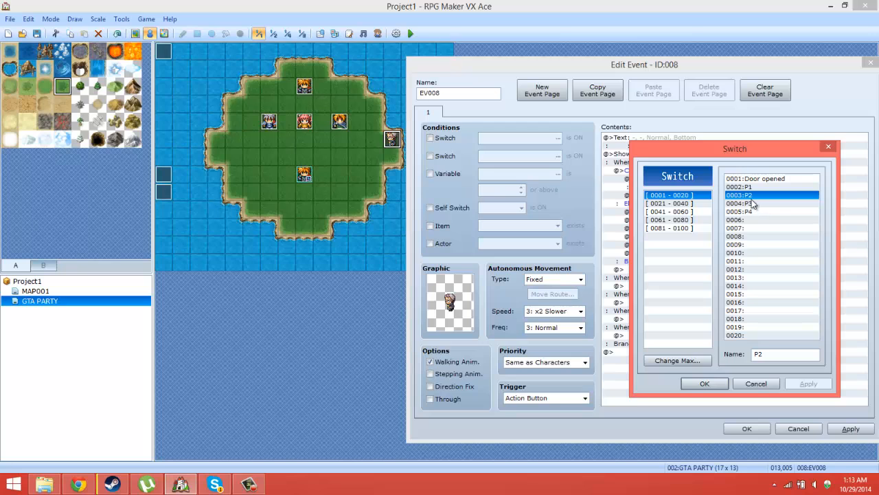
click(768, 384)
click(683, 263)
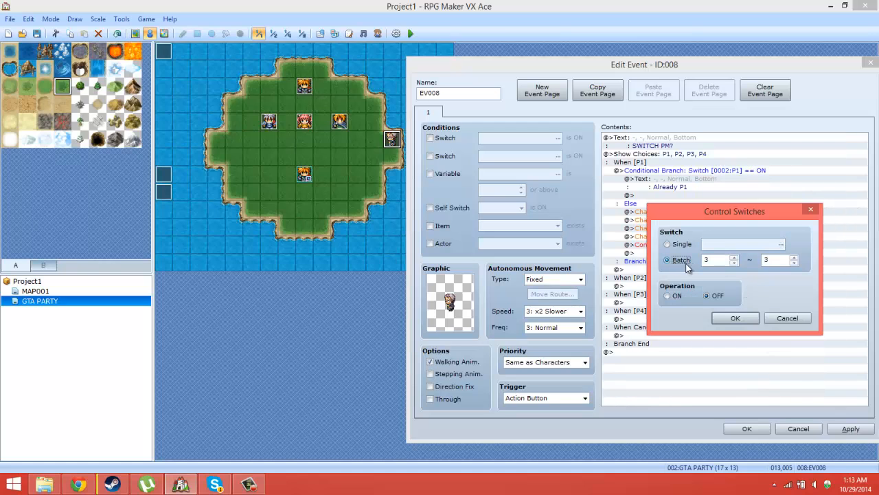
double_click(774, 259)
text(5)
click(737, 319)
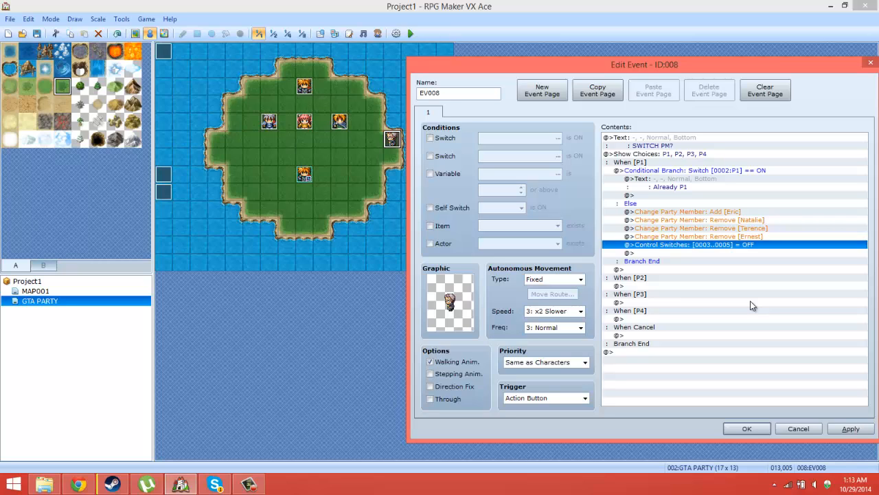
Step: Add a Control Switches command below the batch OFF line that turns switch 0002:P1 ON
click(719, 253)
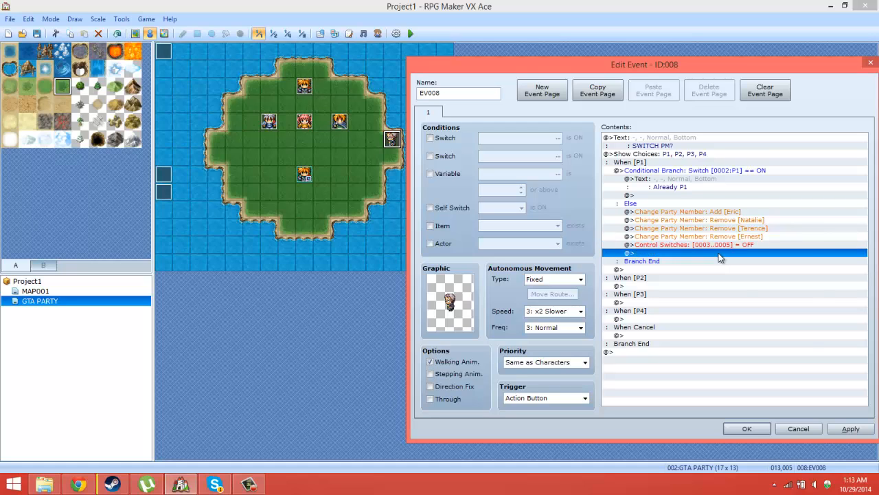
right_click(719, 254)
click(728, 260)
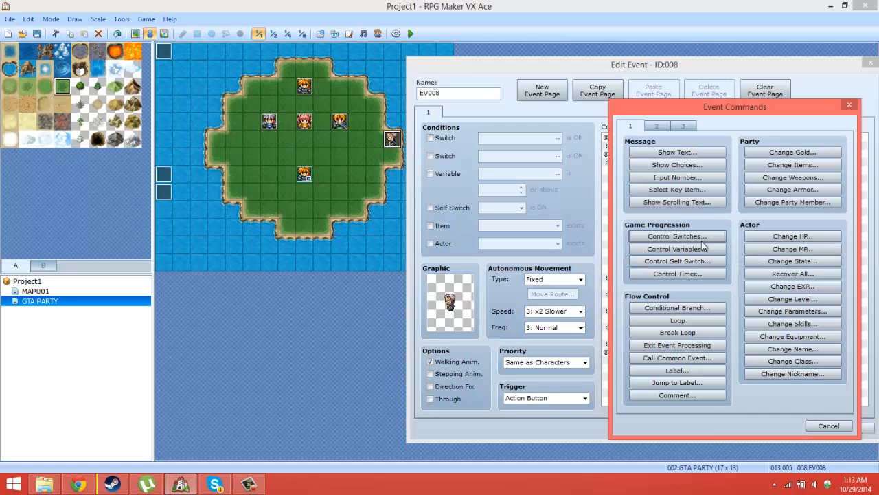
click(701, 237)
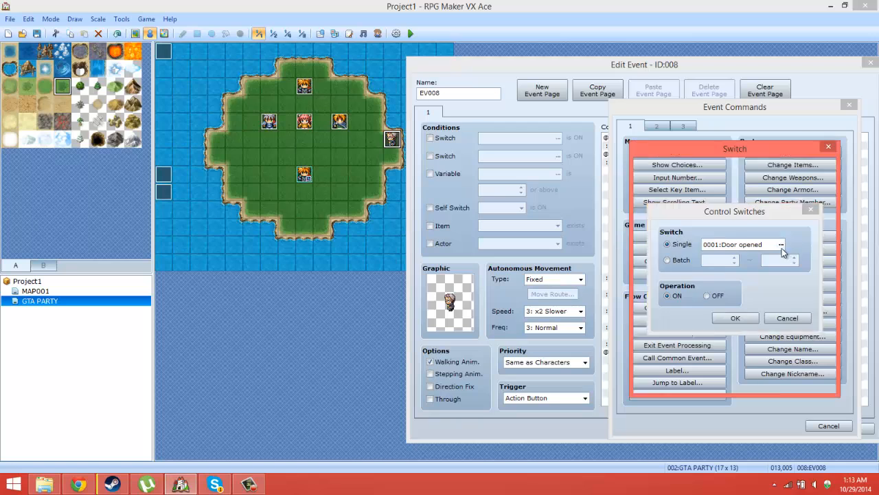
click(781, 245)
double_click(758, 190)
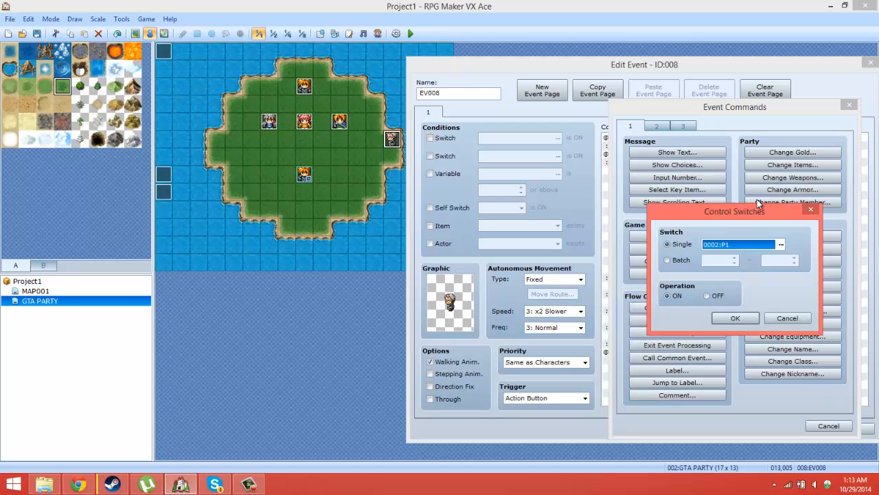
click(729, 321)
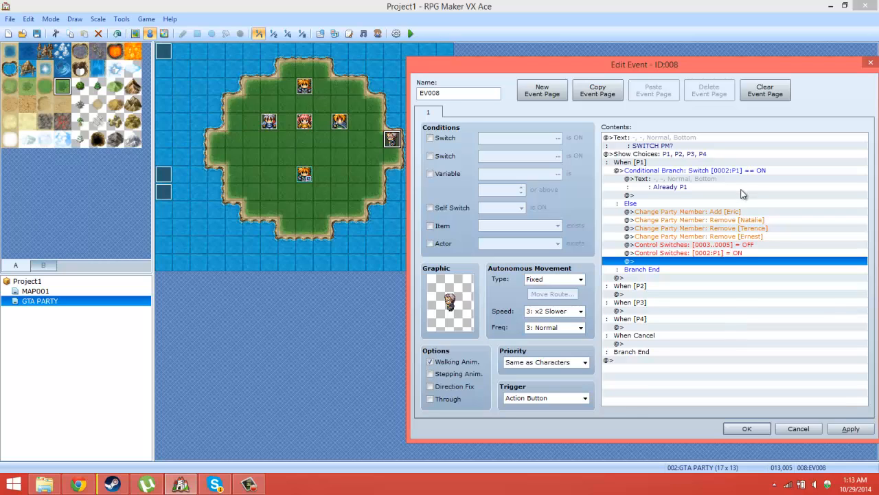
Step: Move the Control Switches command that turns 0002:P1 ON to directly below the Change Party Member: Add [Eric] line
click(667, 213)
click(703, 252)
right_click(703, 252)
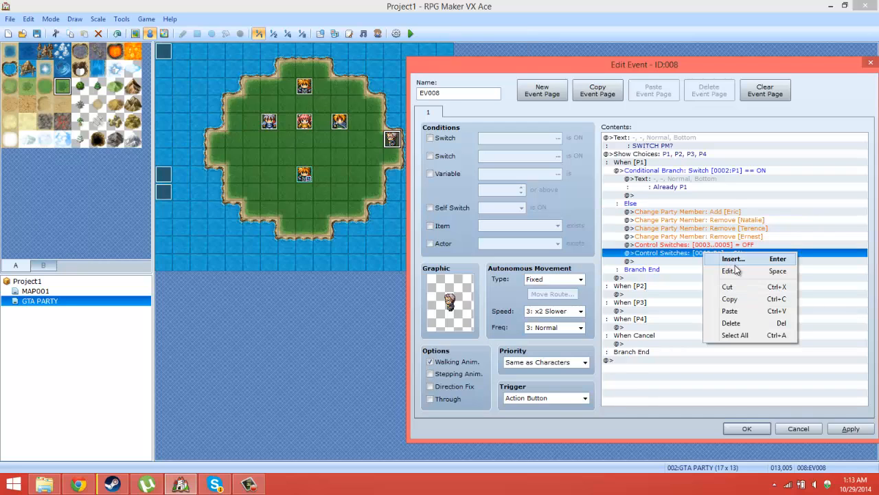
click(726, 285)
click(693, 220)
right_click(693, 220)
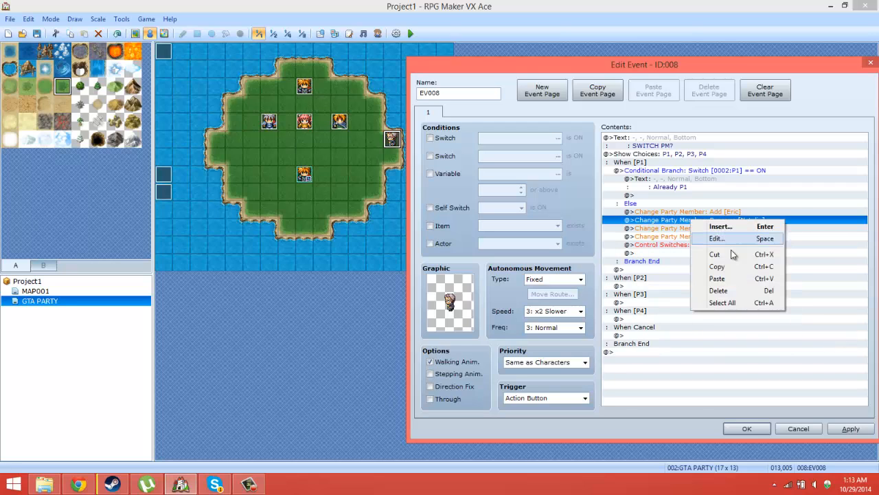
click(730, 277)
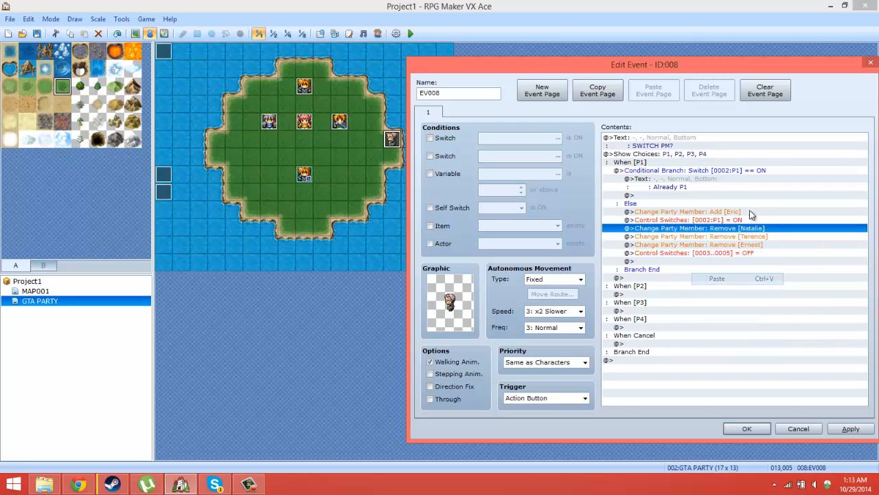
click(732, 245)
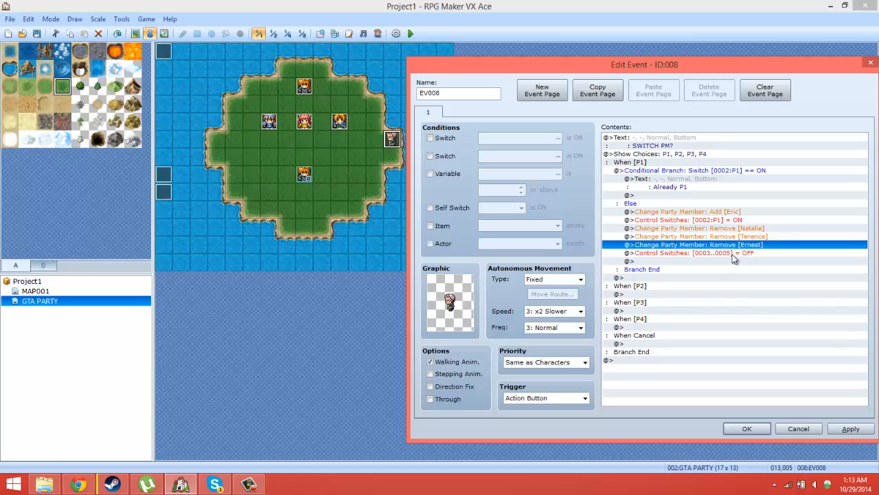
click(729, 254)
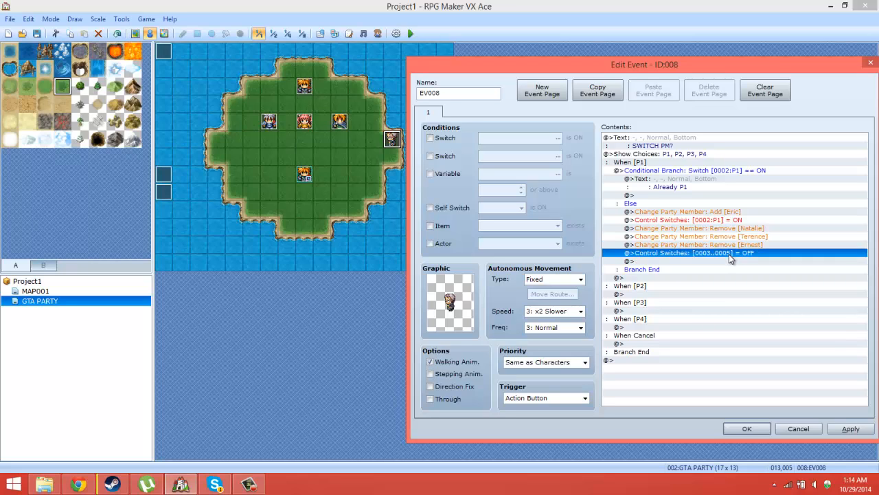
click(691, 261)
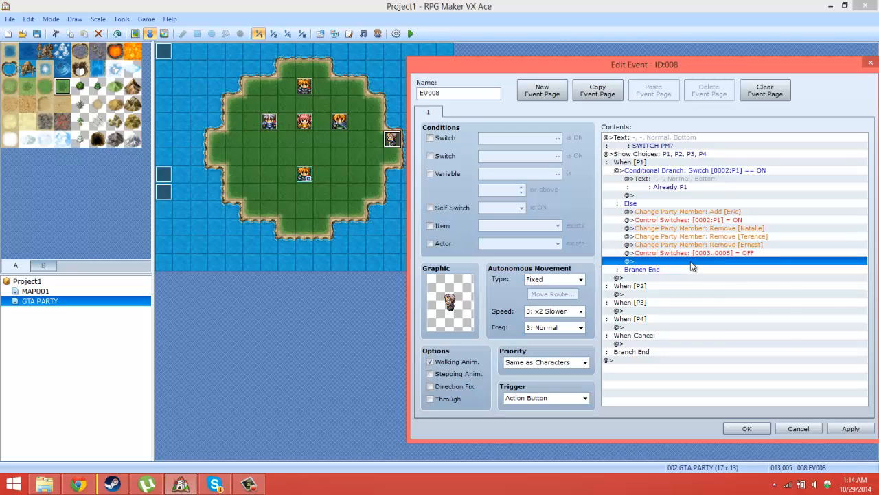
right_click(693, 267)
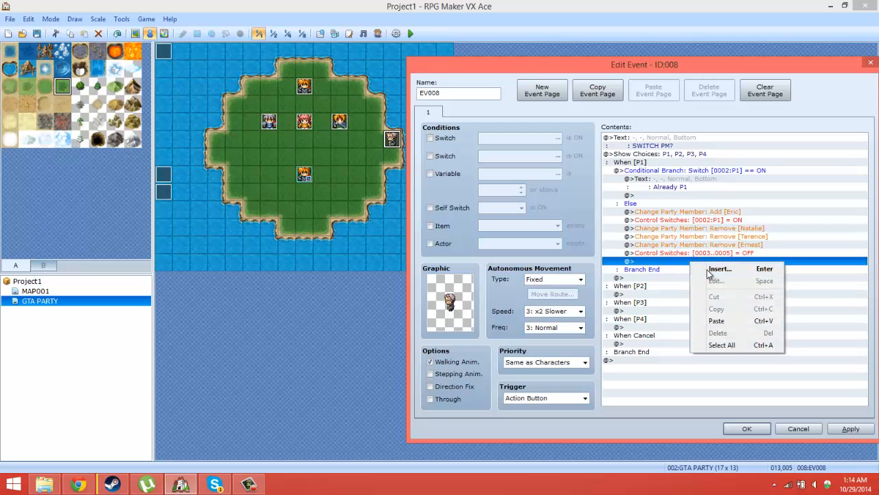
click(714, 269)
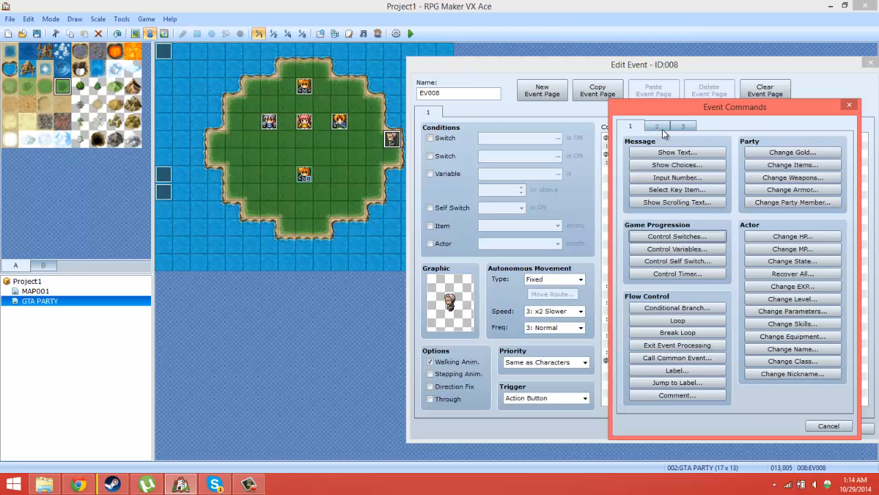
click(850, 105)
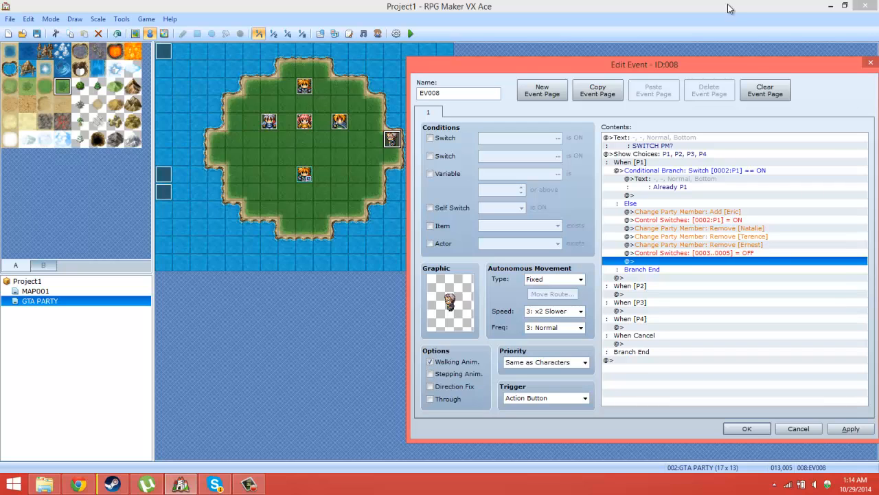
right_click(690, 263)
click(715, 269)
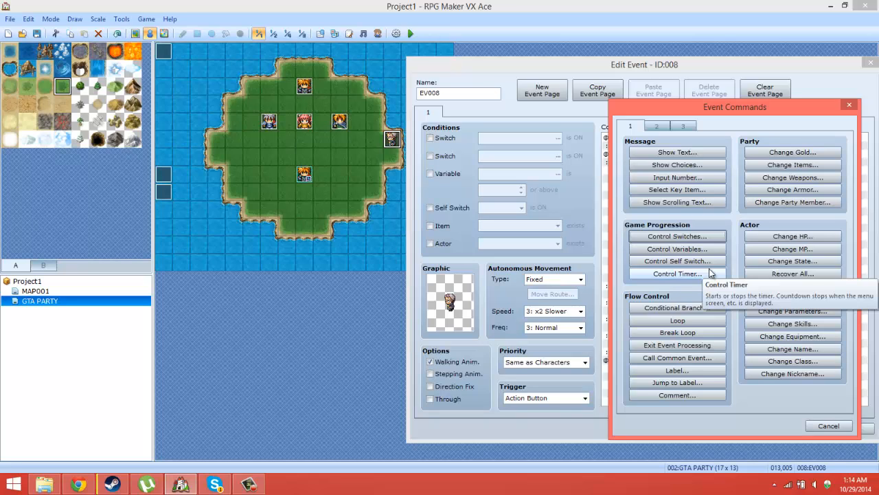
click(809, 430)
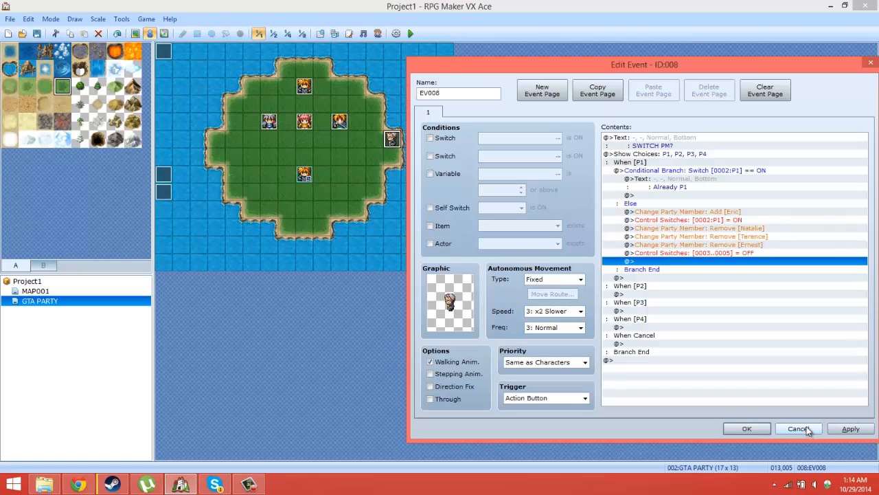
Step: Save the party switch event and review the parallel process events at tiles 000,007 and 000,008
click(734, 431)
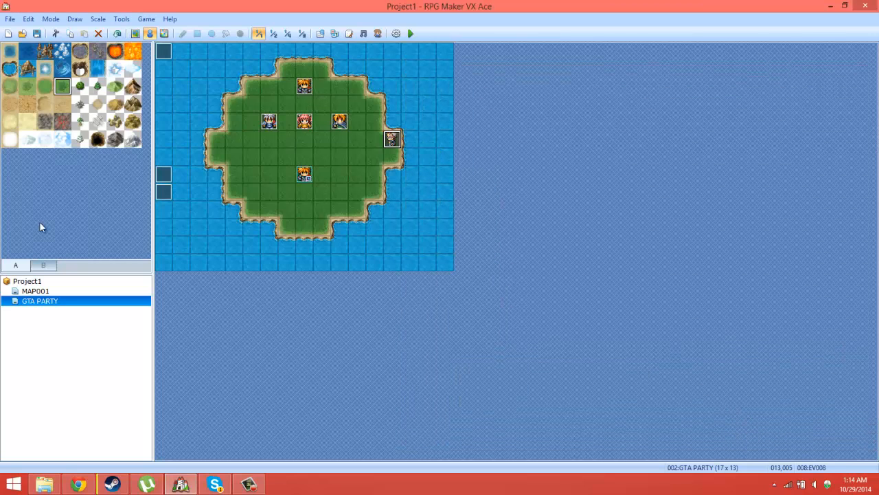
double_click(163, 174)
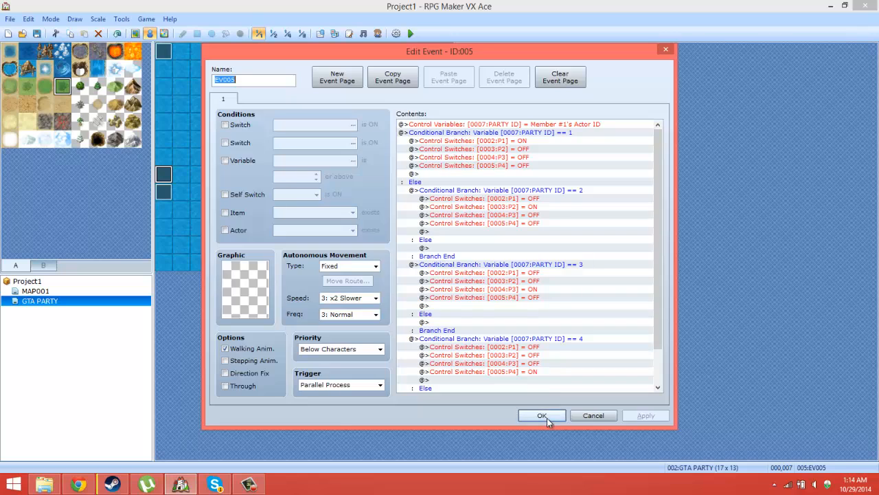
click(546, 416)
double_click(165, 192)
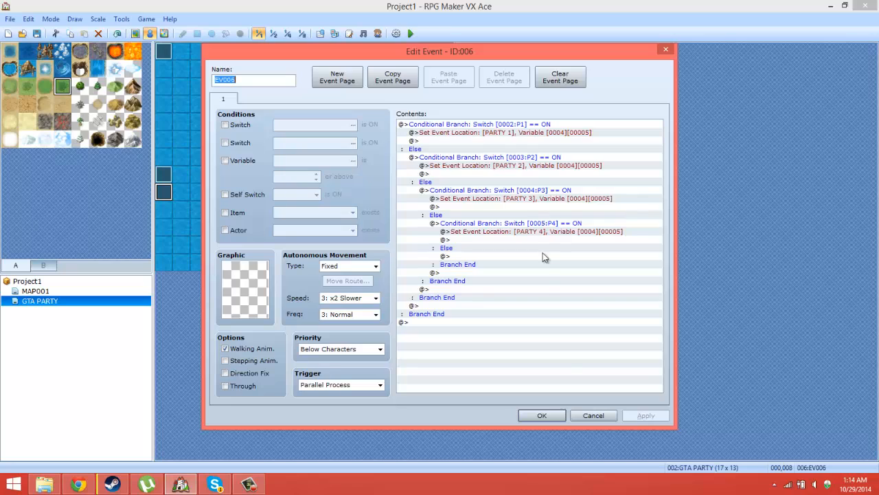
click(555, 417)
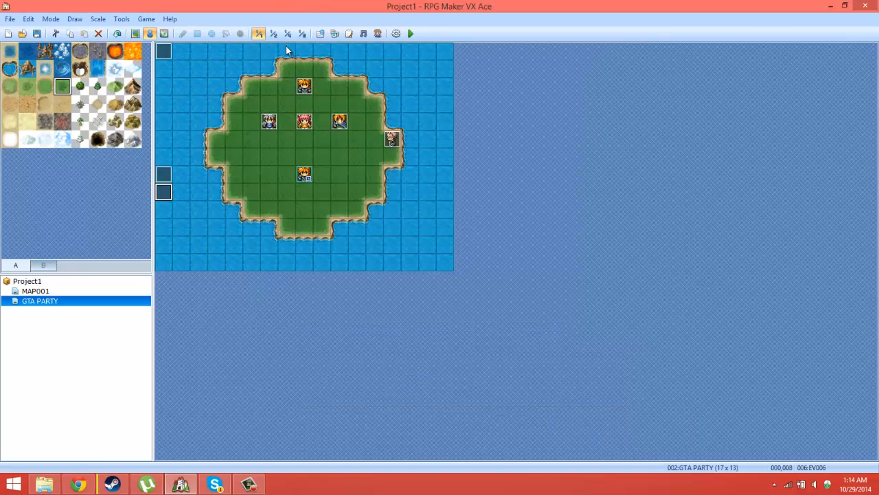
Step: Reopen the event at tile 013,005 and review the party and switch commands in its Else branch
double_click(391, 139)
click(509, 193)
click(509, 204)
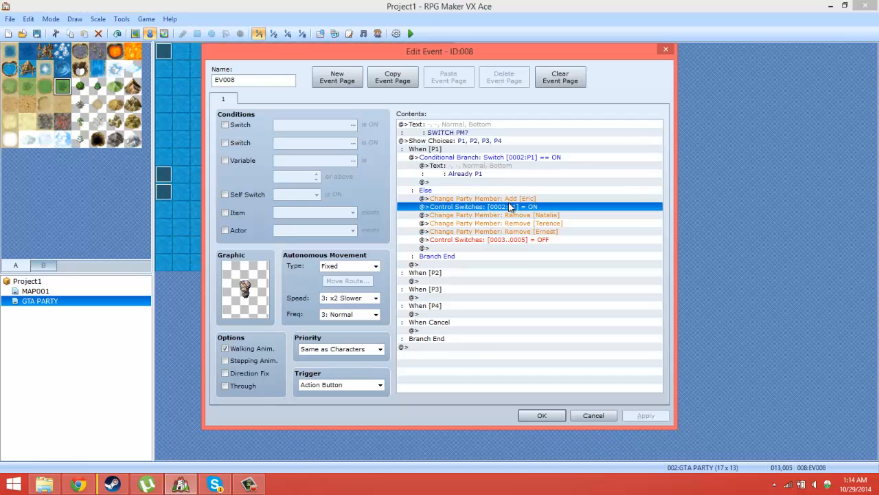
click(511, 200)
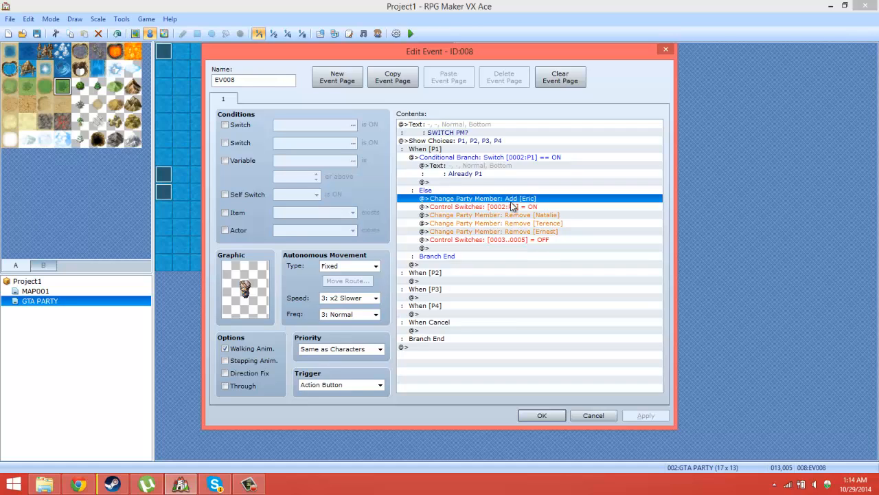
click(517, 208)
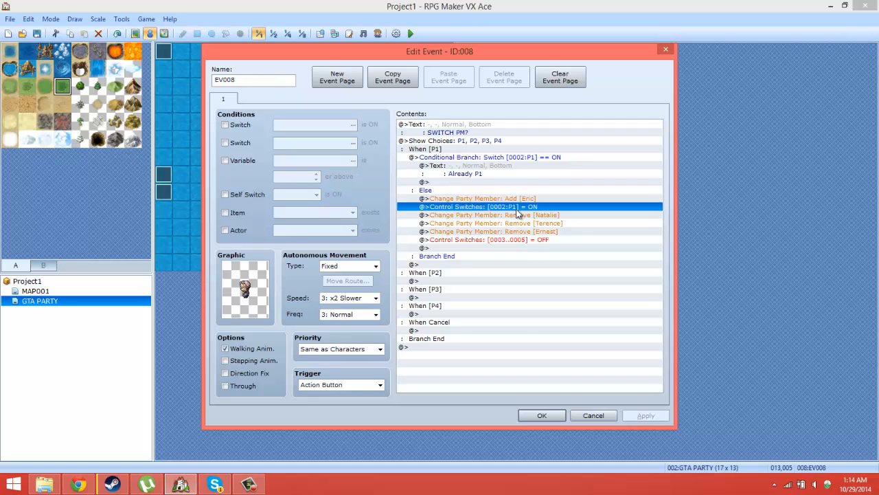
click(522, 257)
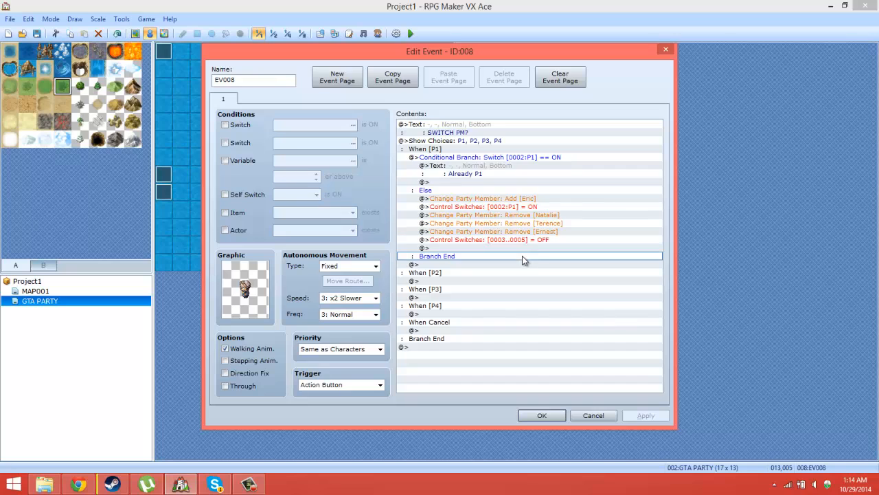
right_click(520, 249)
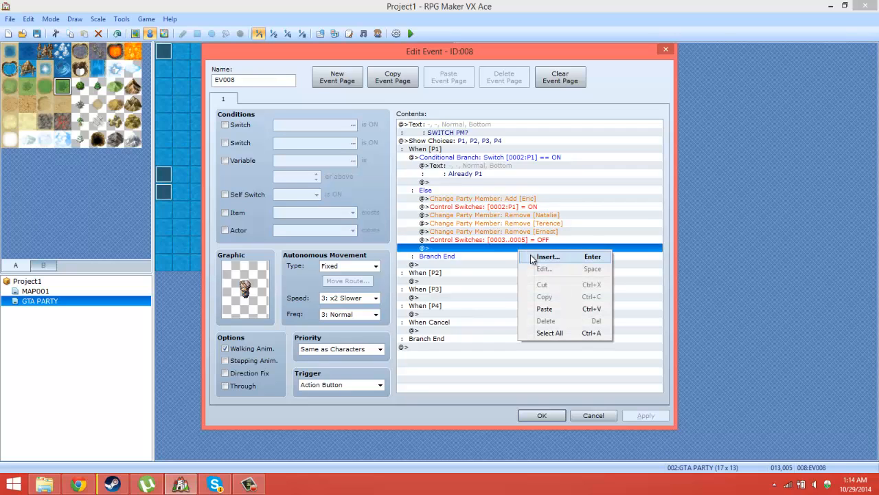
click(533, 257)
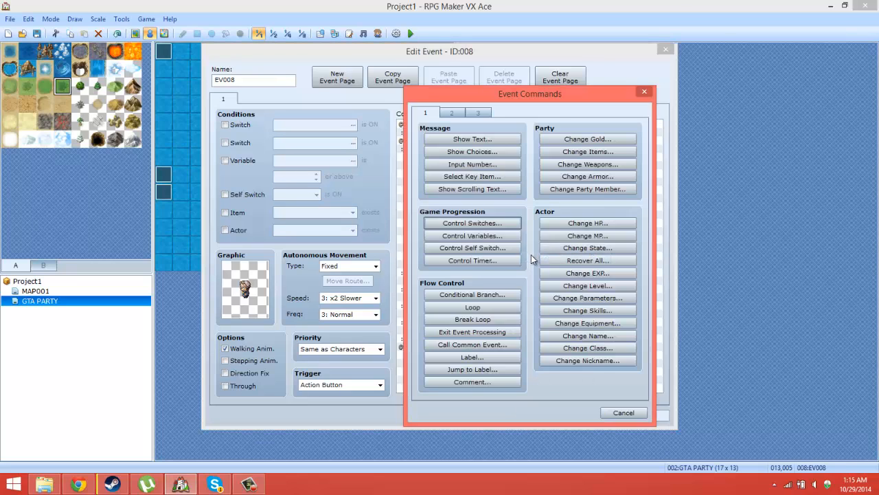
click(458, 114)
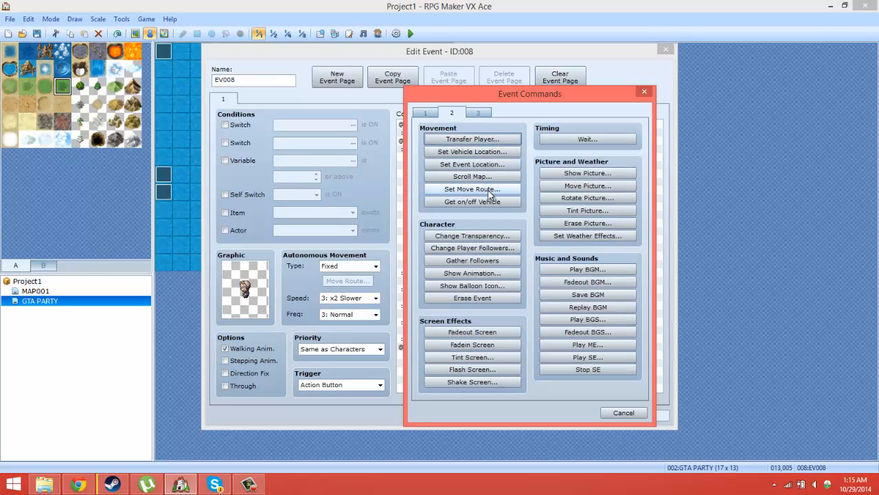
click(485, 140)
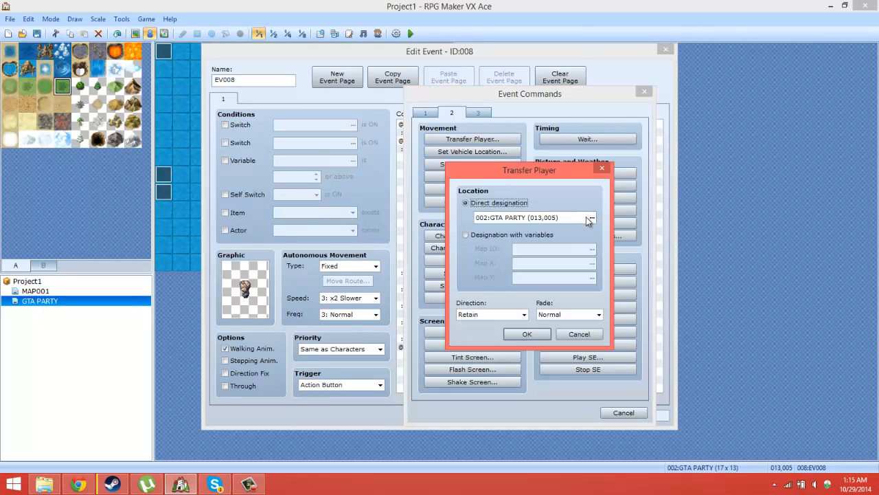
click(472, 234)
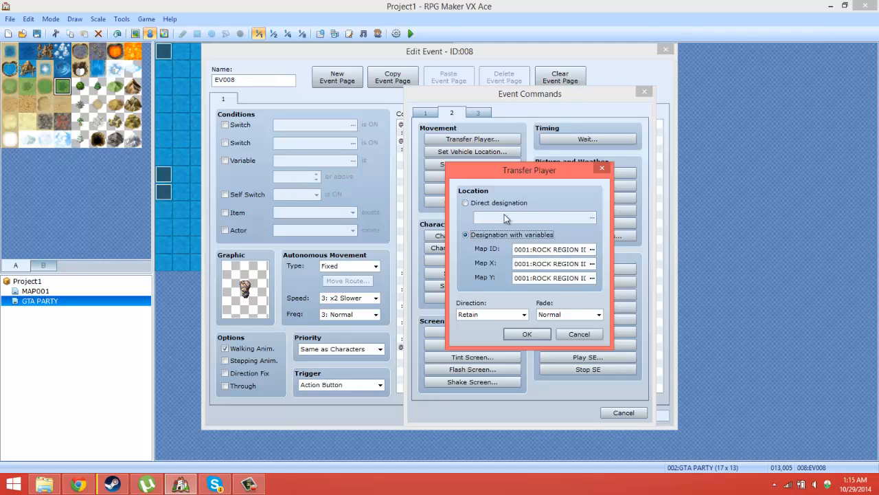
click(481, 203)
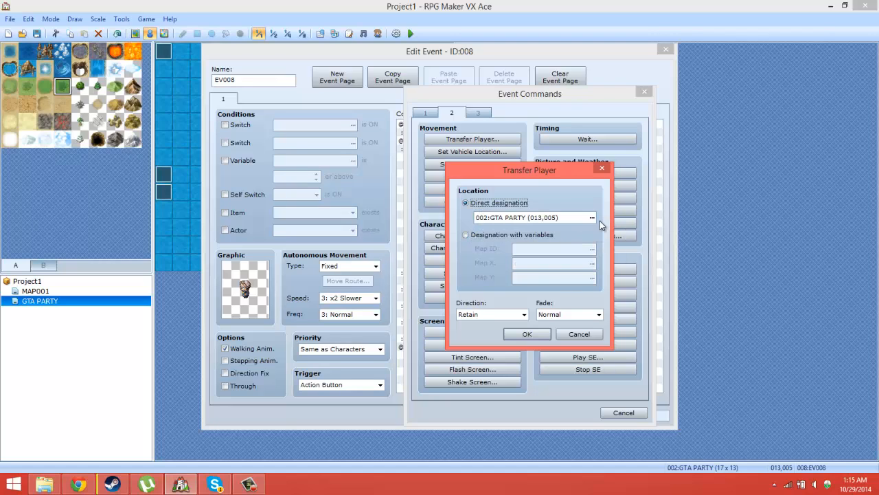
click(580, 334)
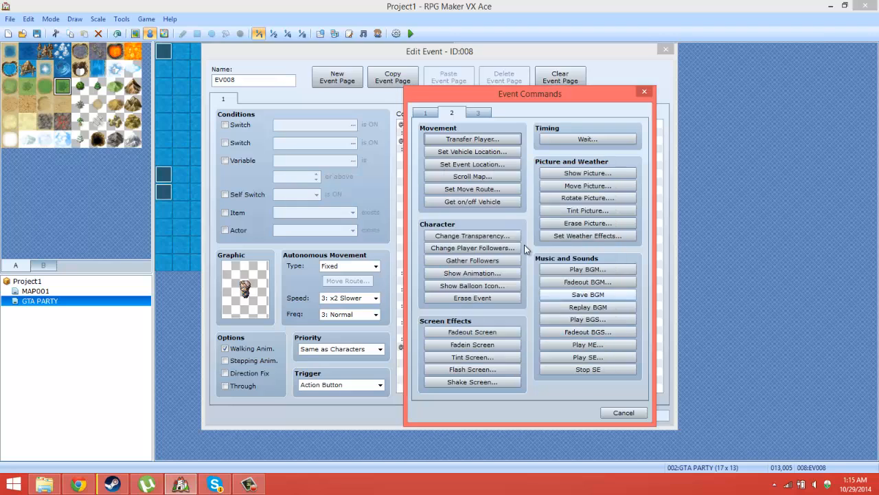
click(490, 165)
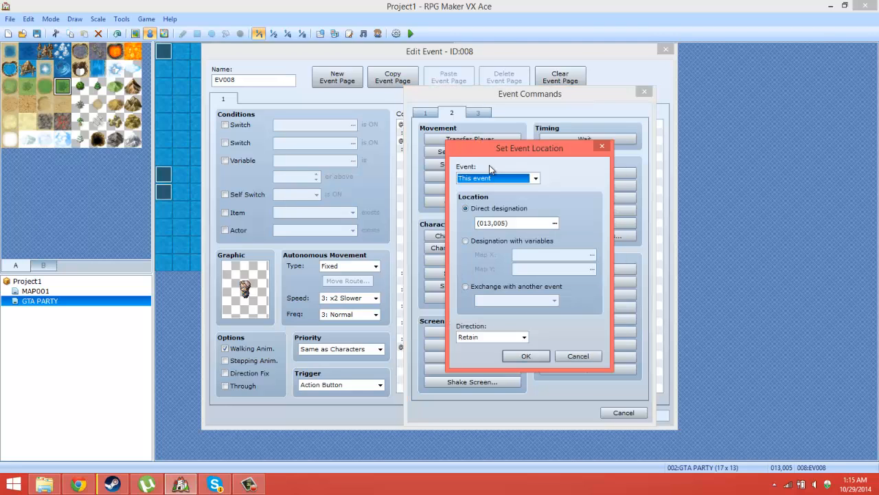
click(495, 178)
click(496, 180)
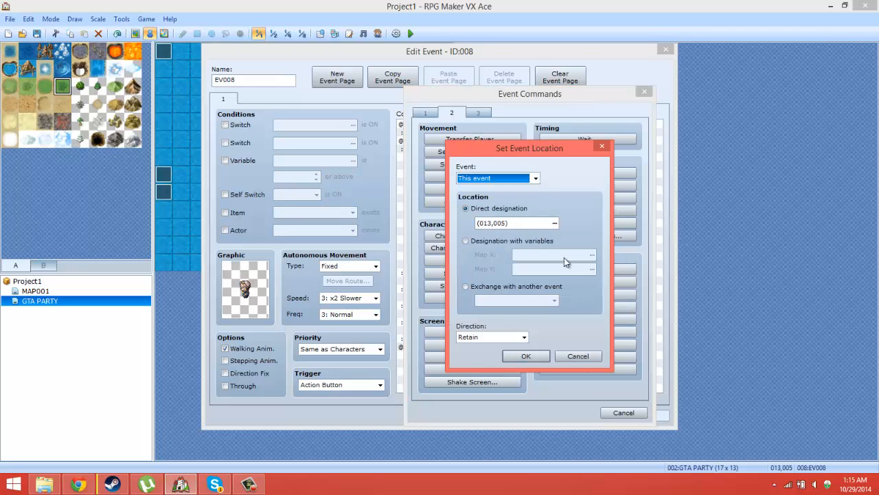
click(579, 356)
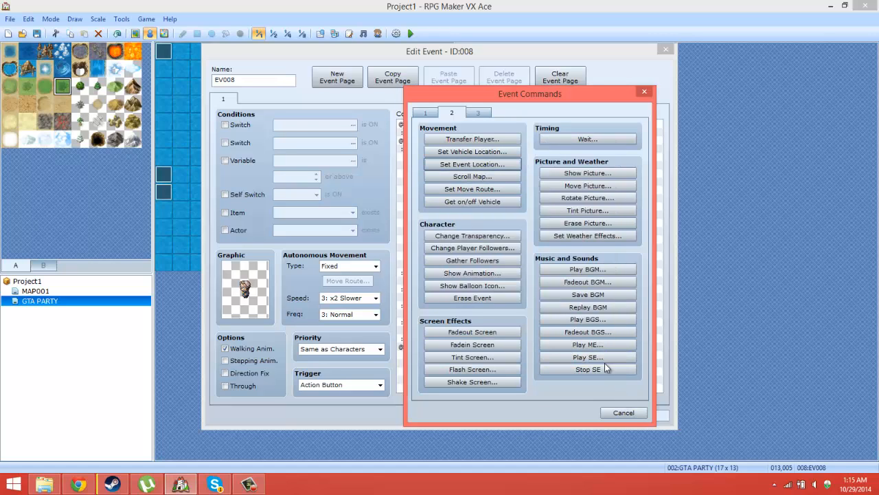
click(622, 412)
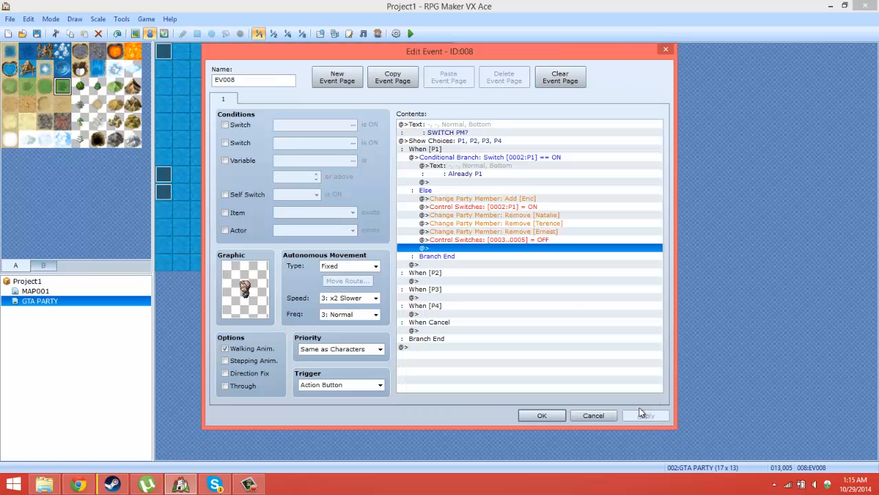
click(543, 415)
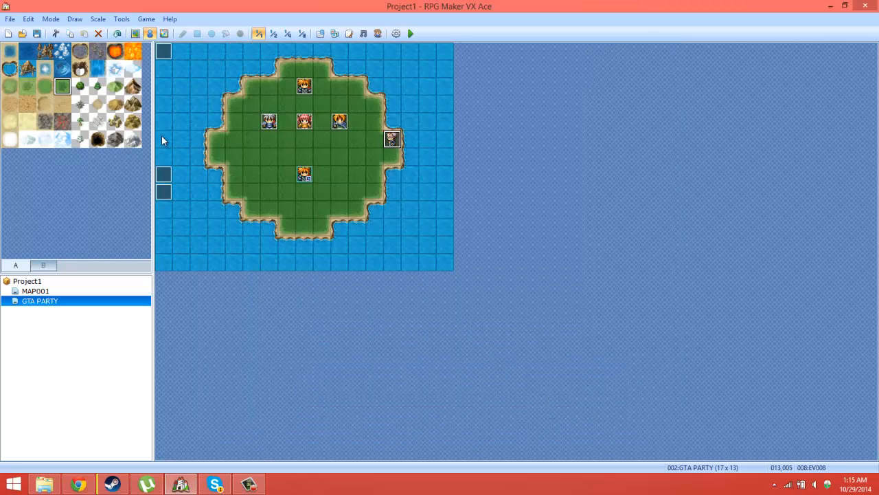
Step: Add a Control Variables command at the end of the event at tile 000,000, naming variable 0018 MAP ID and setting it to the Map ID game data
double_click(163, 198)
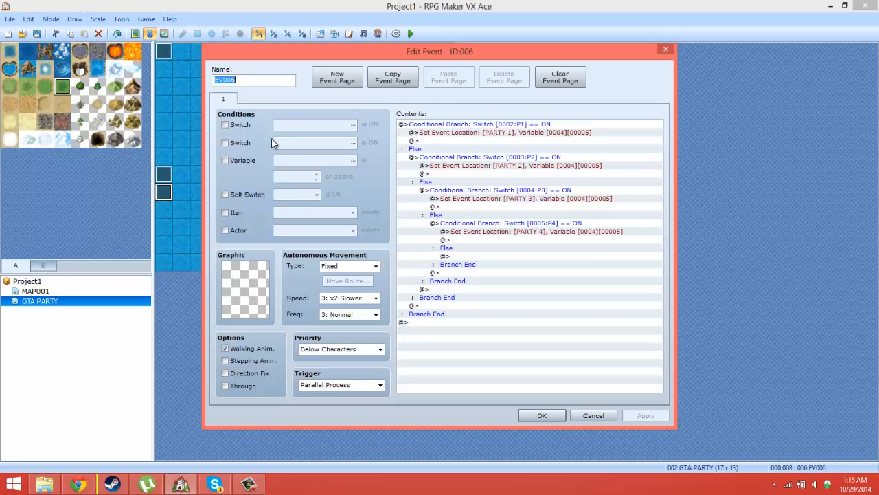
click(608, 416)
double_click(168, 53)
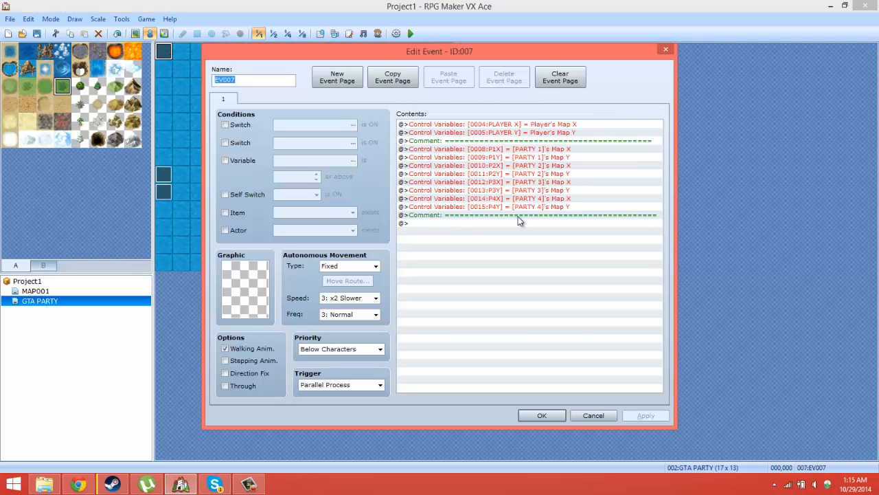
right_click(575, 223)
click(589, 229)
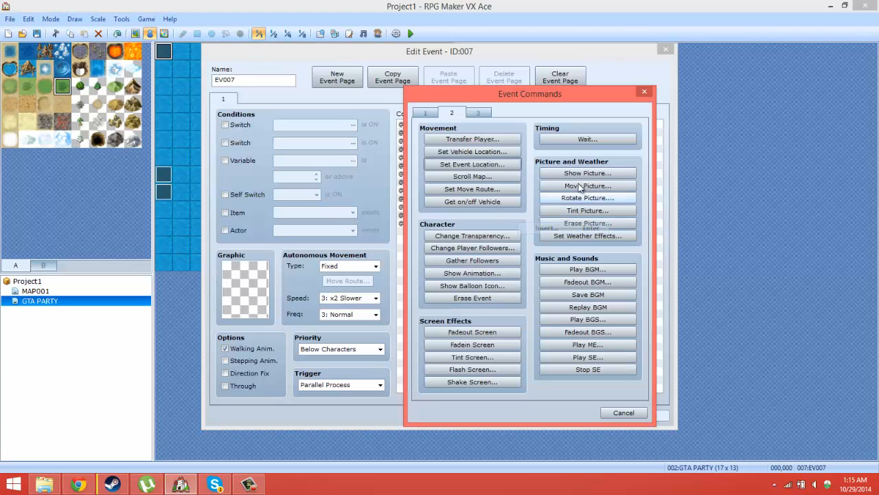
click(426, 111)
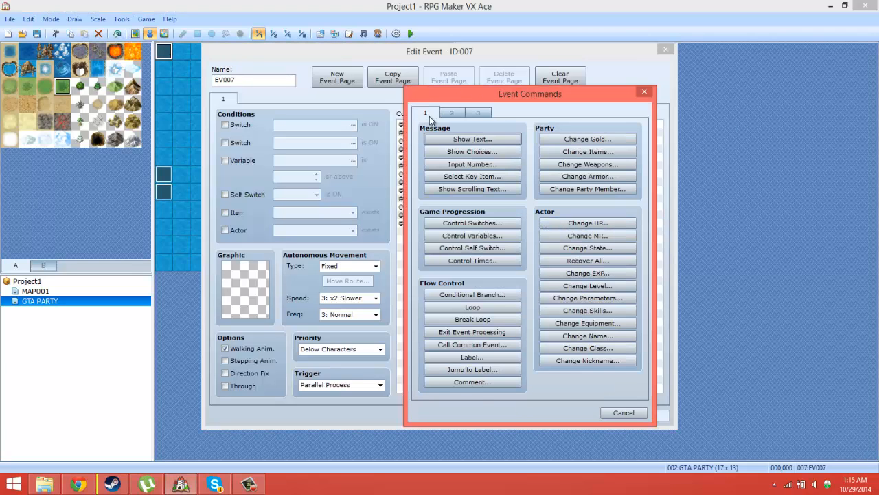
click(489, 238)
click(546, 188)
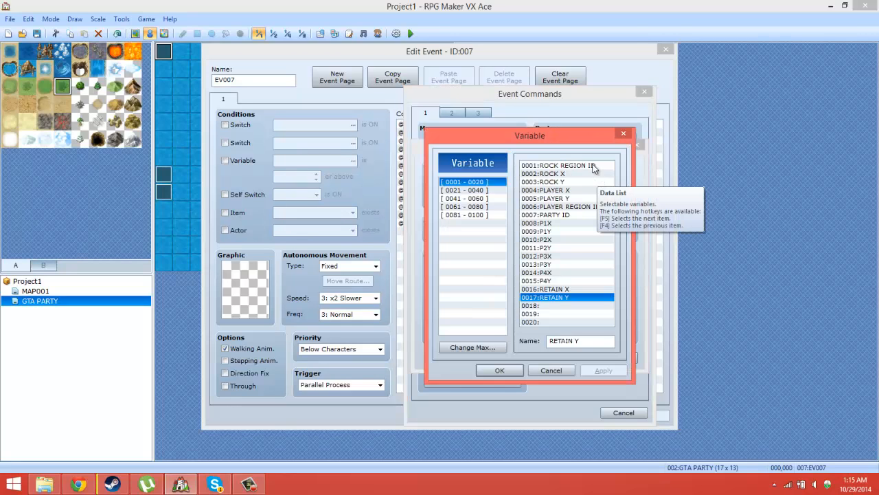
click(562, 305)
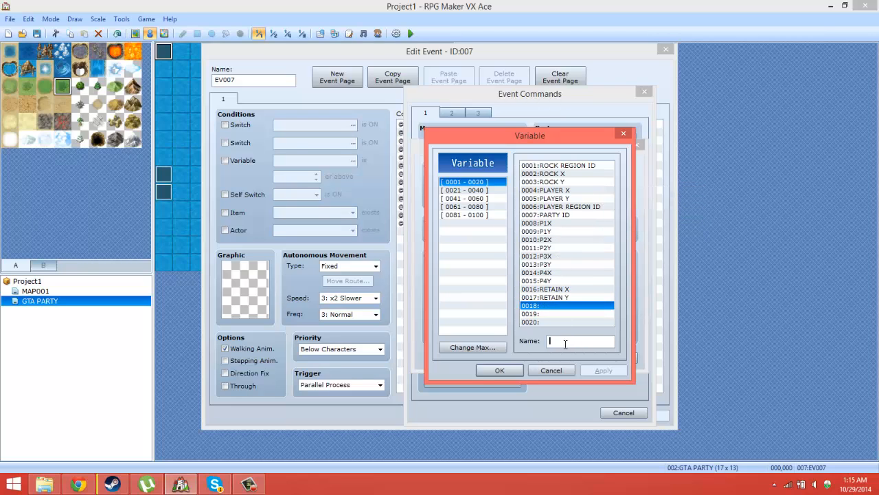
click(566, 344)
text(MAP ID)
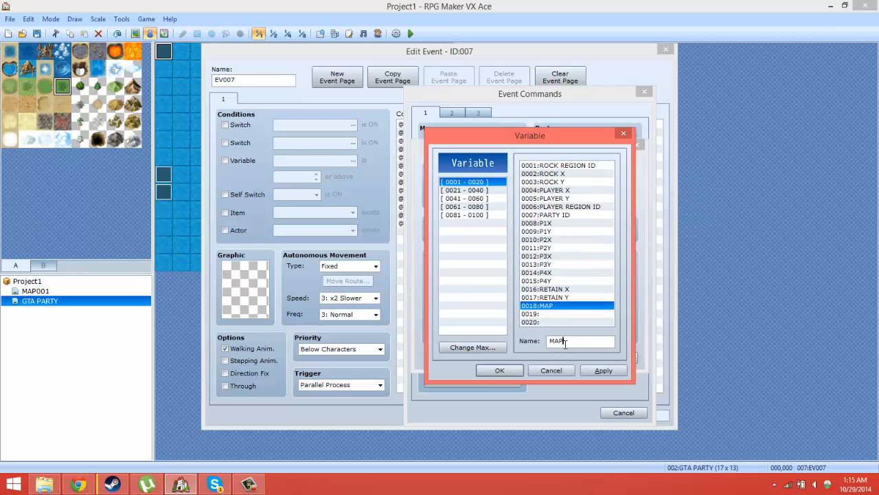
click(505, 372)
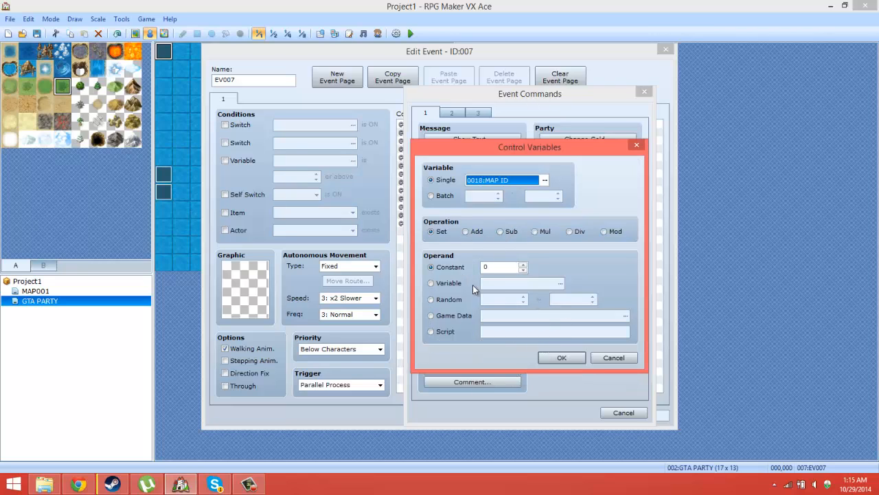
click(445, 317)
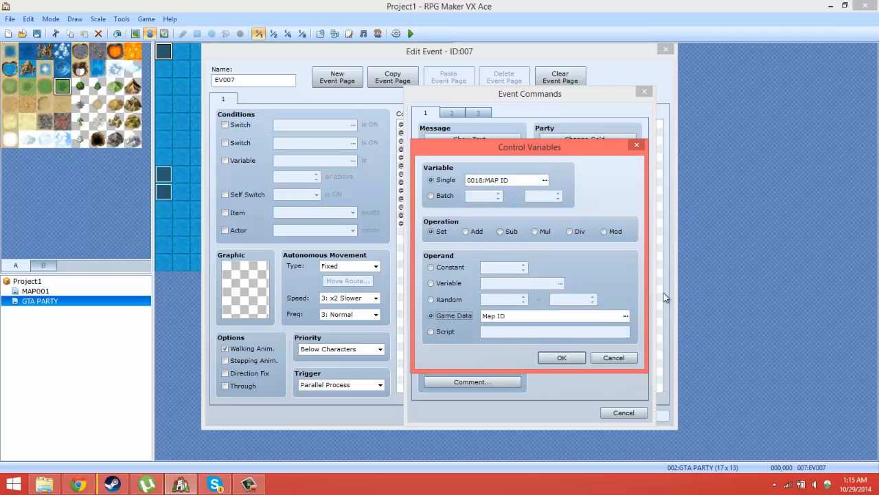
click(578, 356)
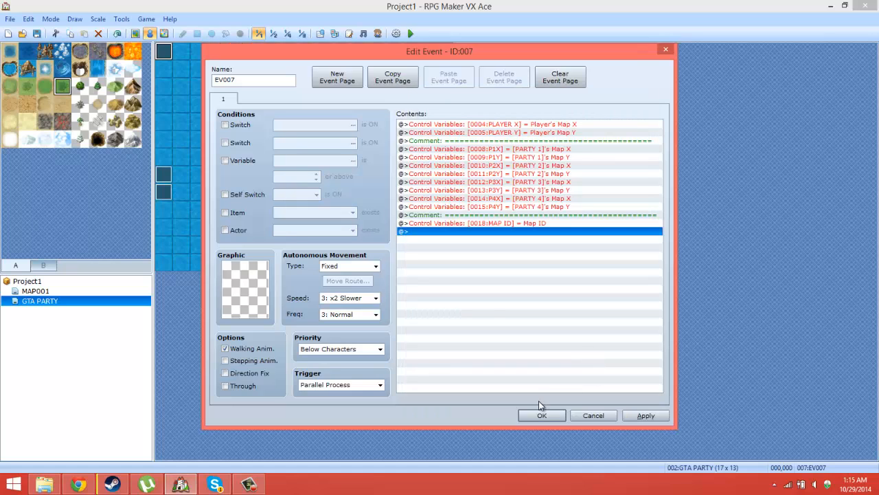
Step: Move the MAP ID variable command directly below the PLAYER Y line, above the first comment divider, and save the event
click(487, 224)
right_click(487, 224)
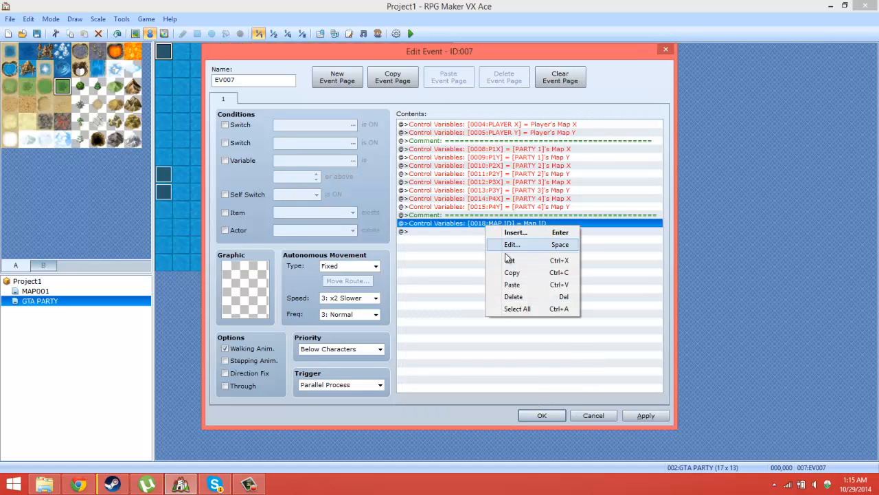
click(509, 260)
click(492, 140)
right_click(492, 141)
click(529, 200)
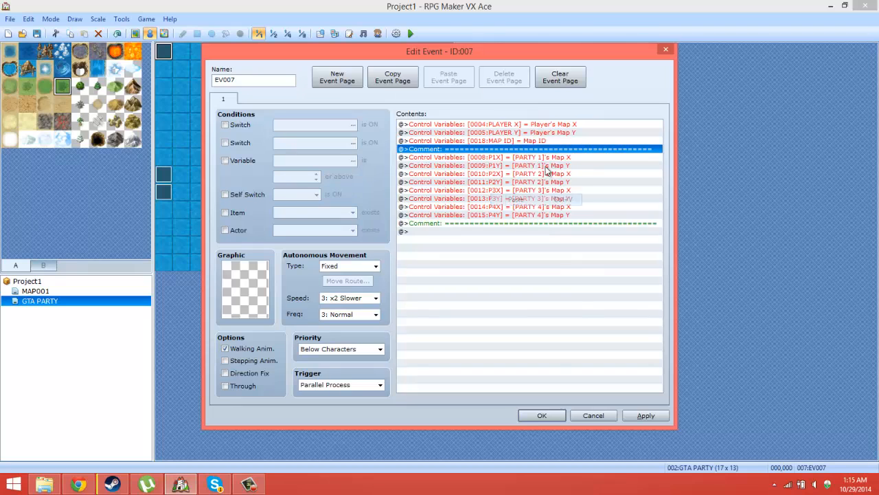
click(542, 416)
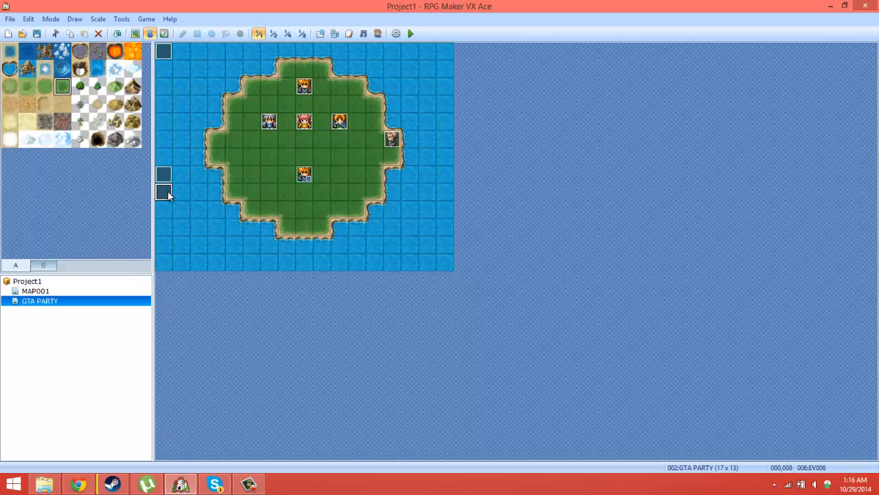
Step: Start a Transfer Player command at the end of the P1 Else branch in the event at tile 013,005, designated with variables and Map ID 0018:MAP ID
double_click(165, 192)
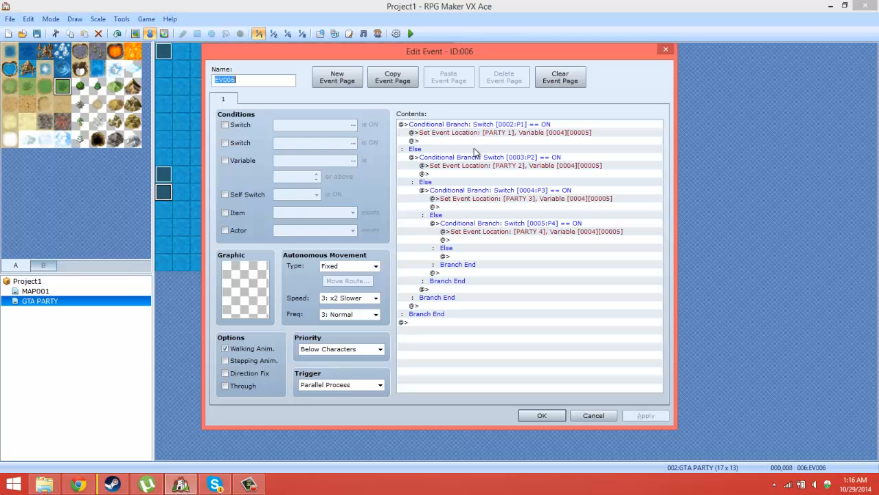
click(661, 49)
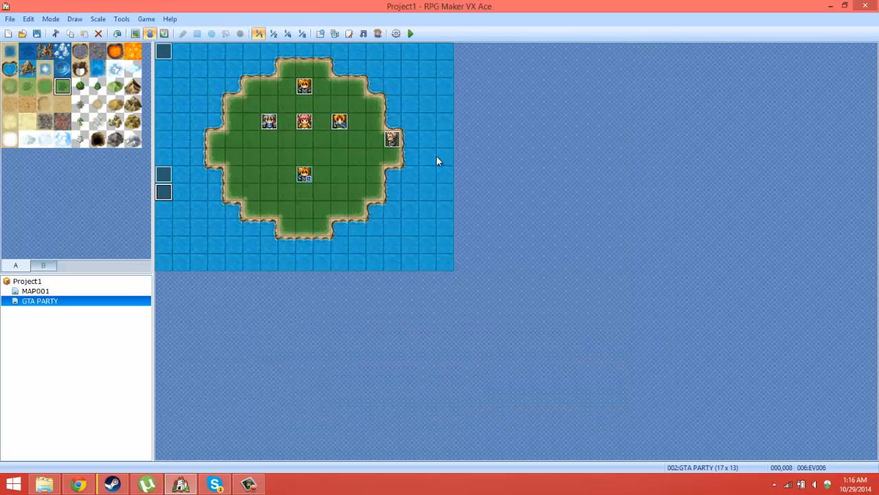
double_click(391, 140)
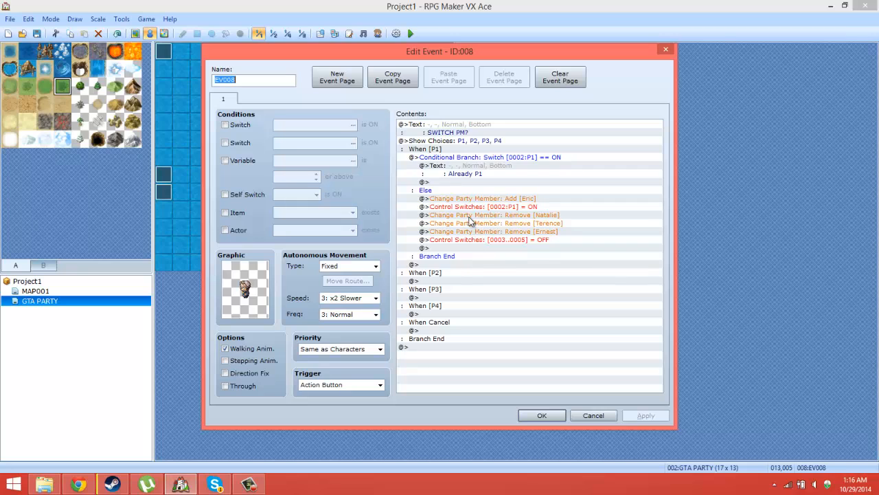
click(454, 248)
right_click(455, 248)
click(482, 253)
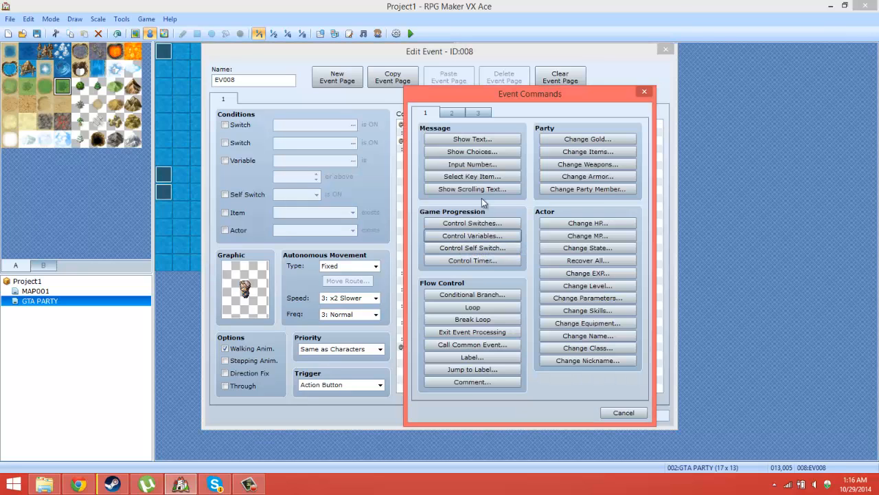
click(451, 112)
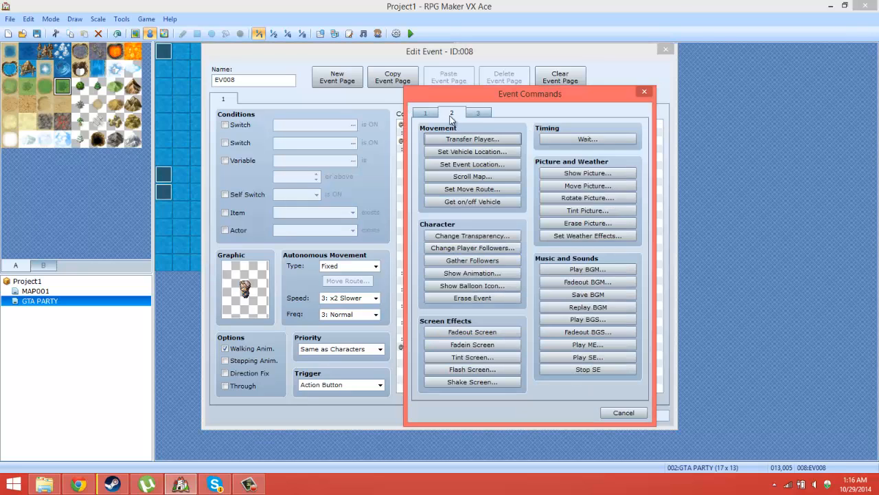
click(472, 139)
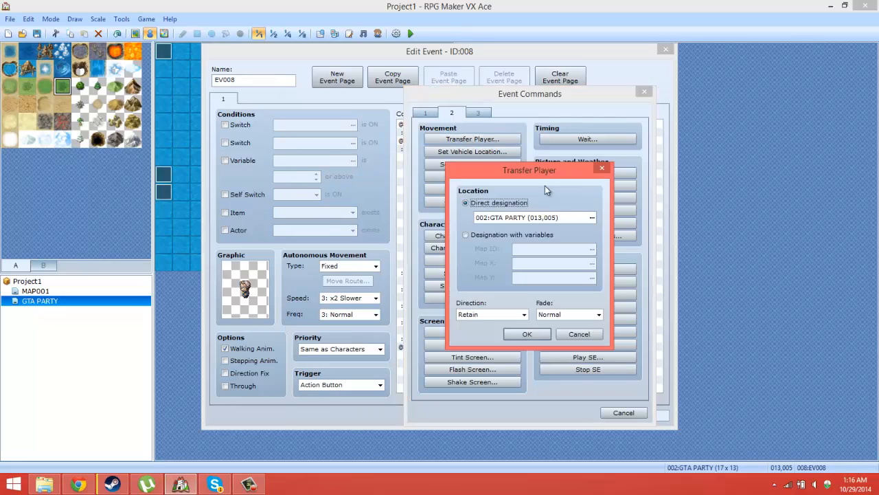
click(466, 235)
click(592, 248)
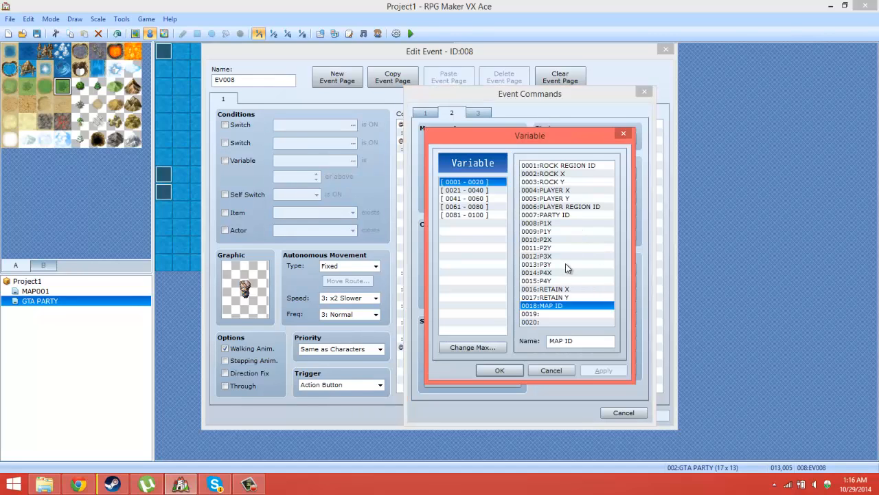
double_click(557, 306)
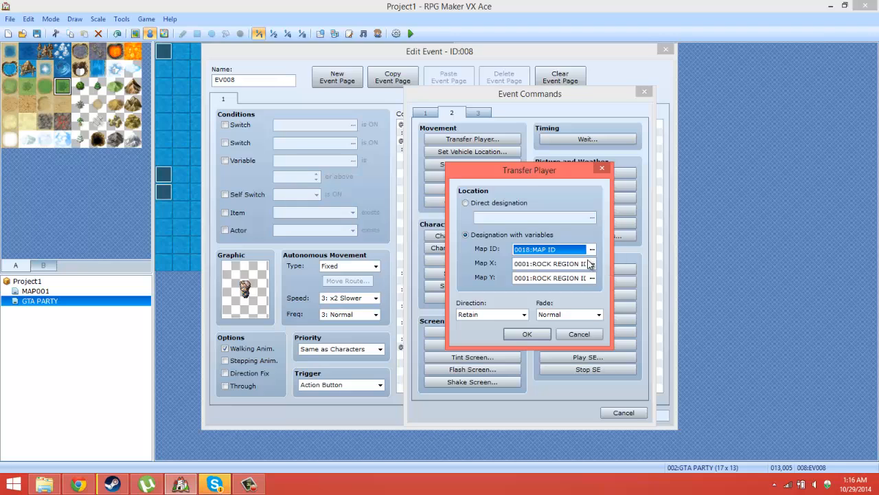
Step: Set the transfer's Map X to 0008:P1X, Map Y to 0009:P1Y and Fade to None, and save the event
click(592, 263)
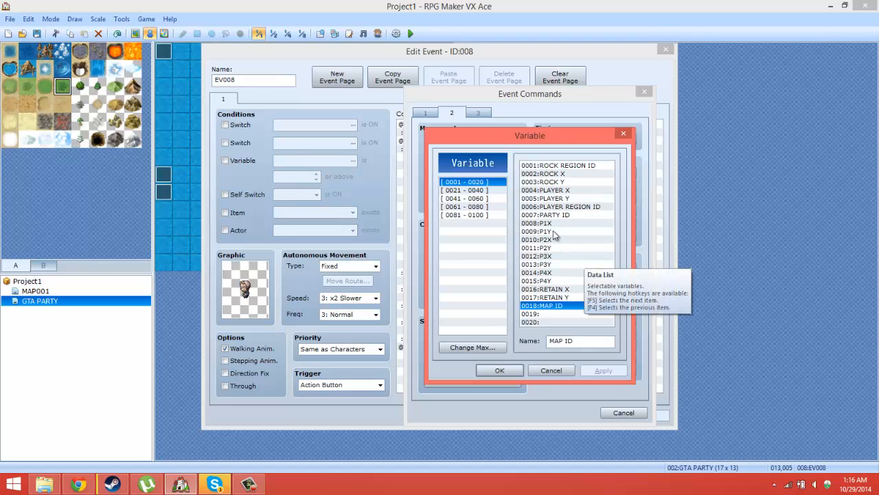
double_click(553, 223)
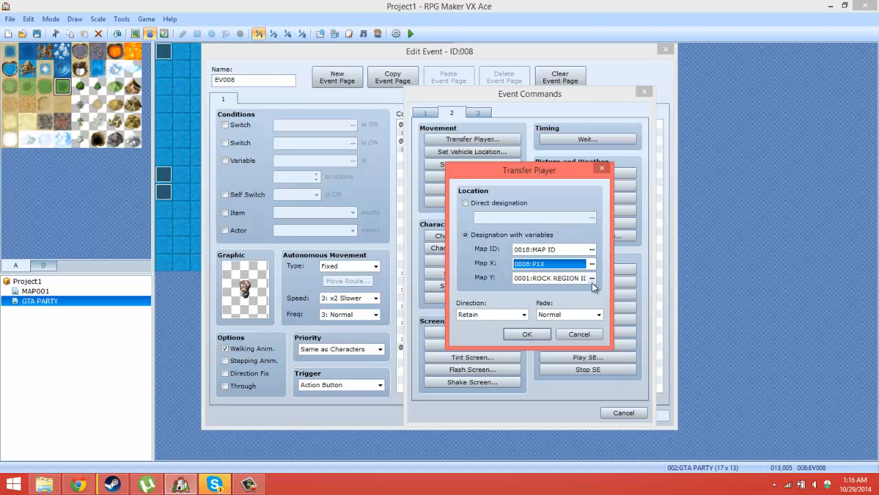
click(592, 277)
double_click(551, 232)
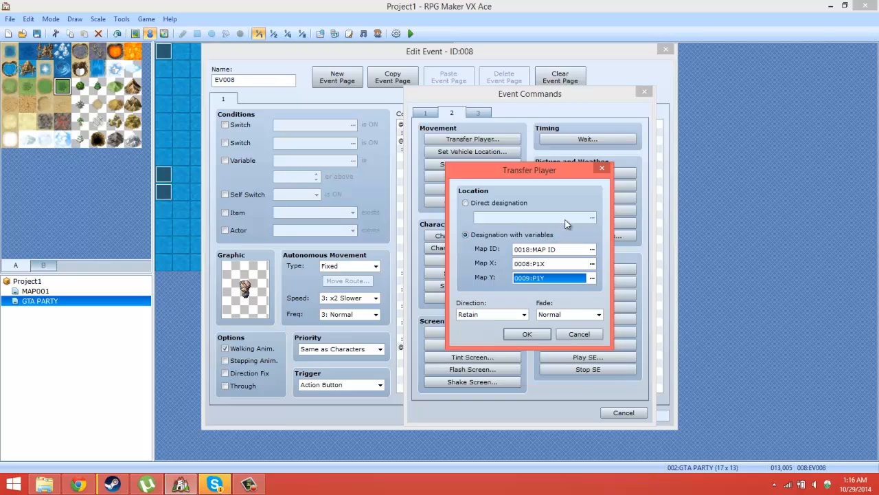
click(550, 314)
click(564, 341)
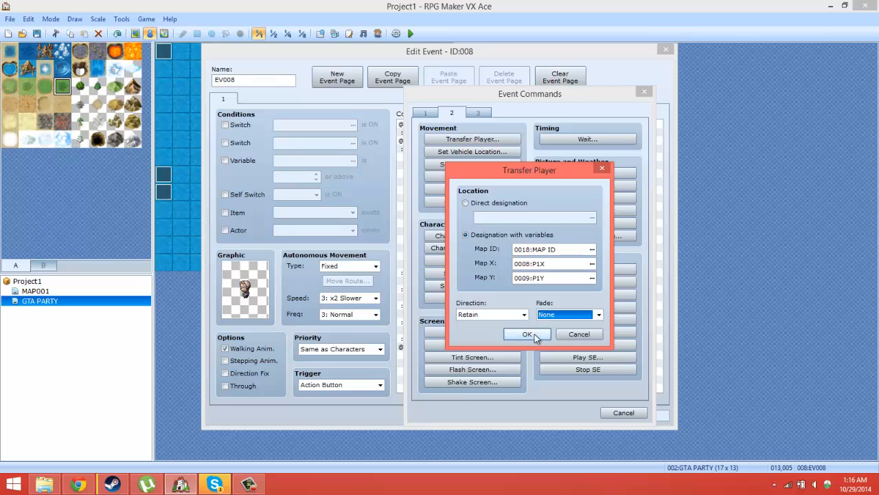
click(527, 334)
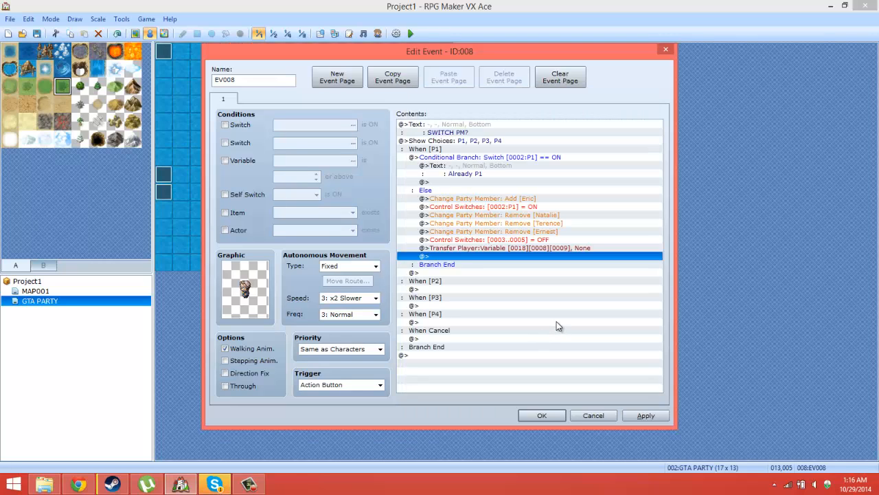
click(649, 417)
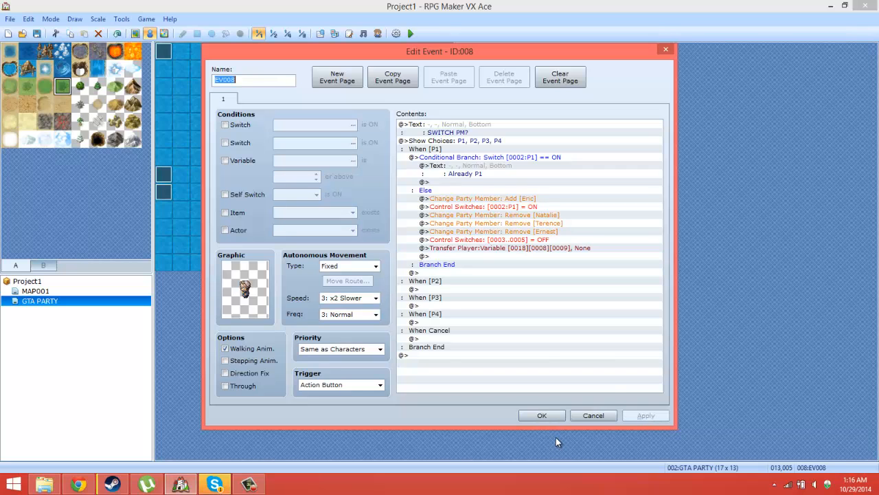
click(547, 420)
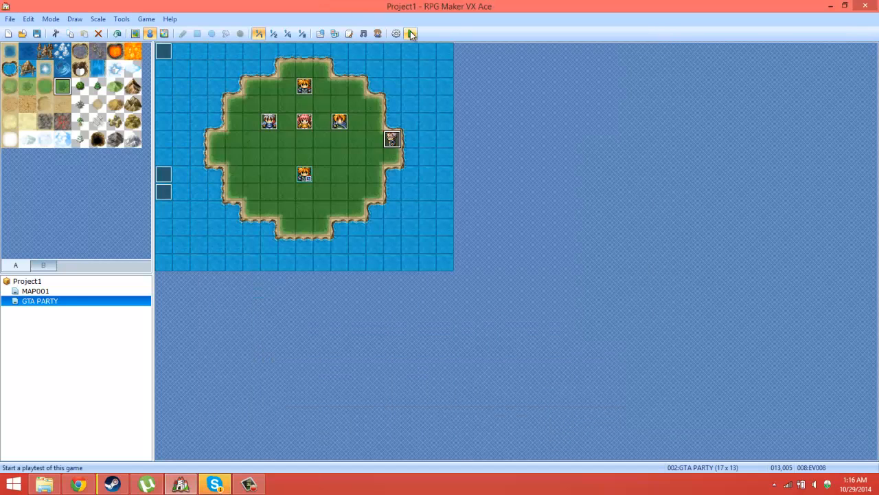
Step: Playtest the game, choose P1 at the party switch event, and close the playtest
click(411, 33)
click(395, 268)
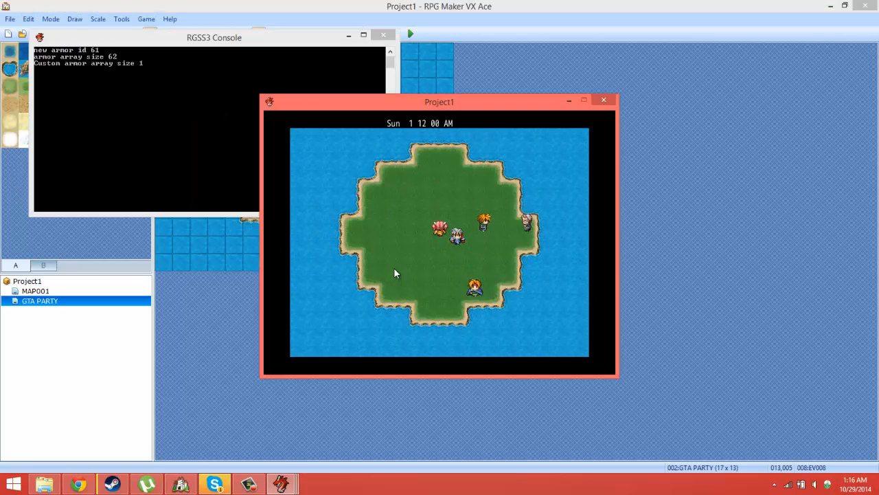
key(Return)
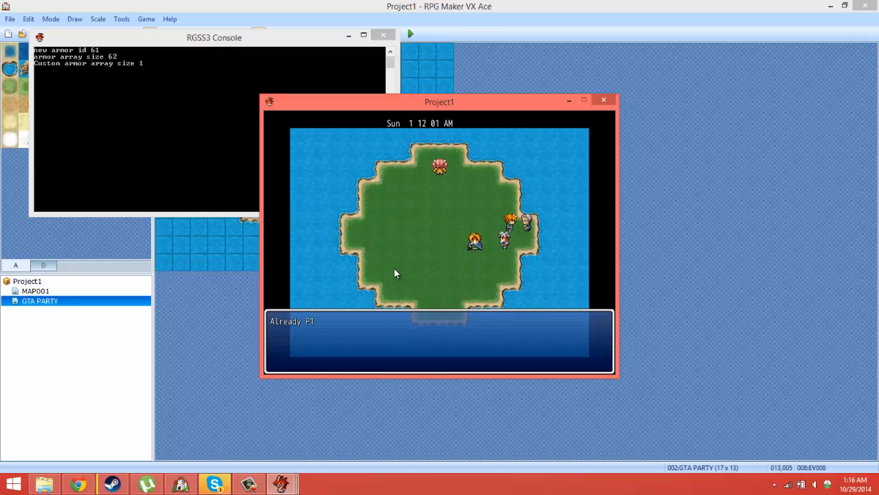
key(Return)
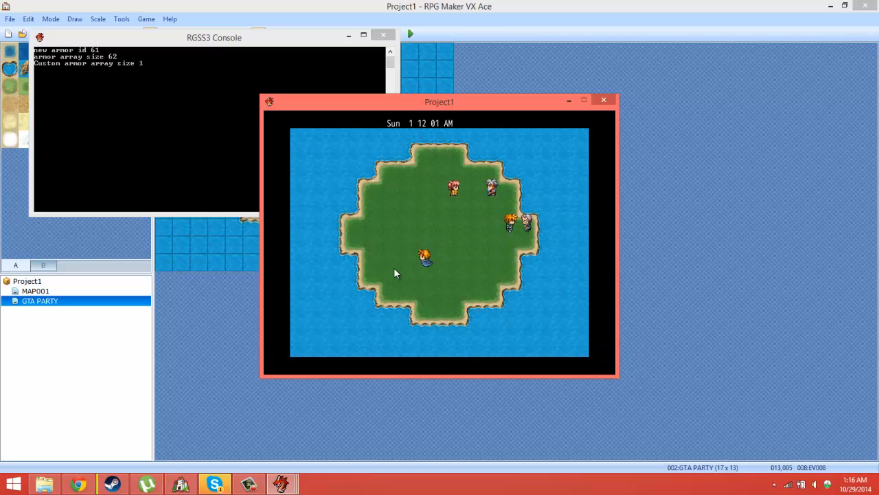
click(606, 102)
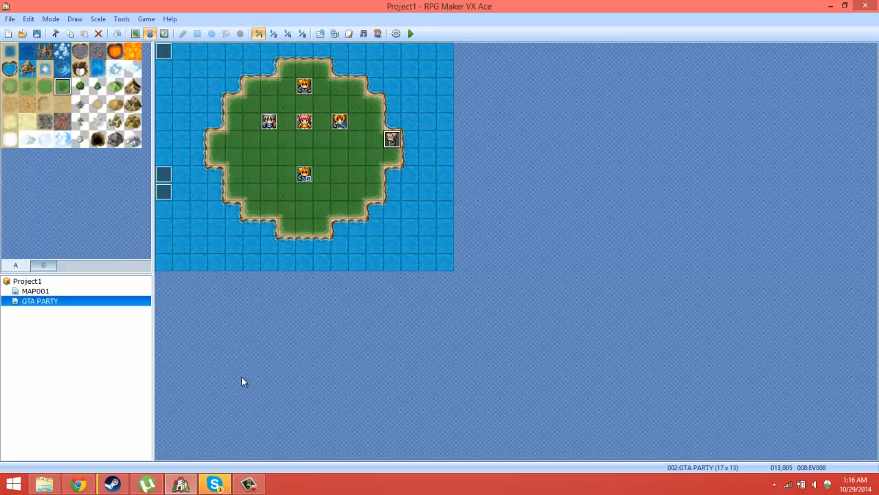
Step: Copy the whole P1 conditional branch in the event at tile 013,005 and paste it under When [P2]
double_click(391, 140)
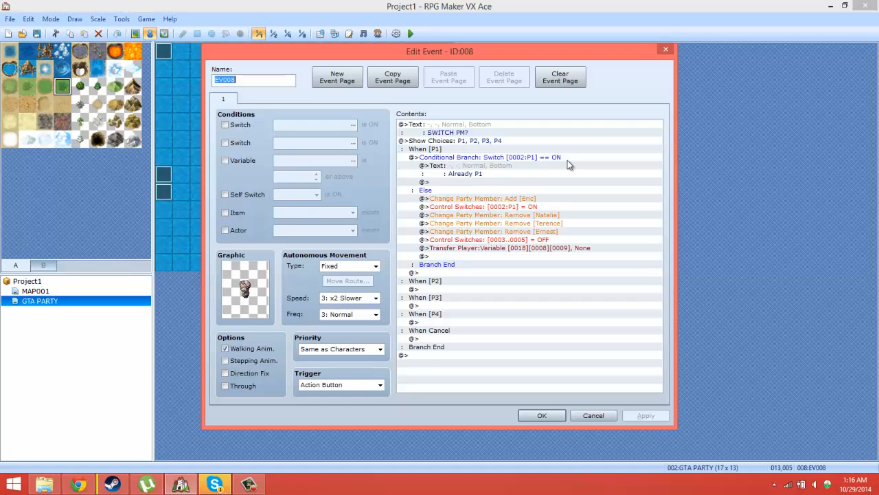
click(481, 181)
click(481, 157)
right_click(473, 180)
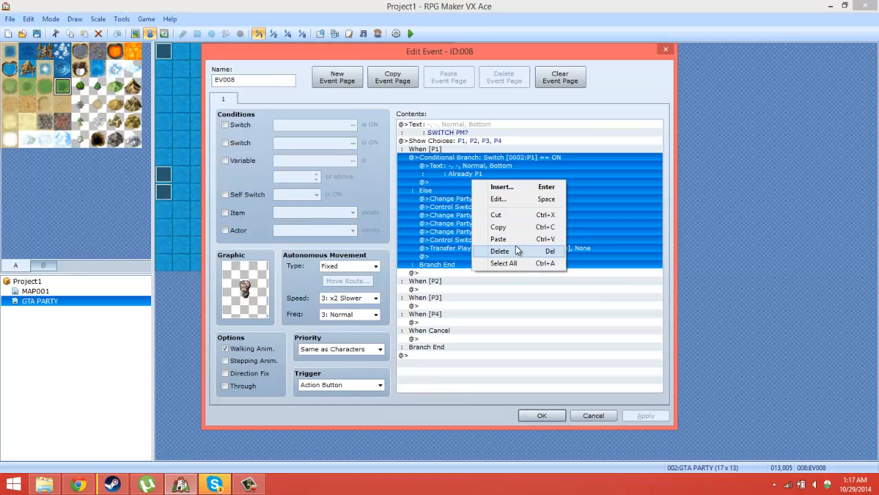
click(516, 227)
click(435, 289)
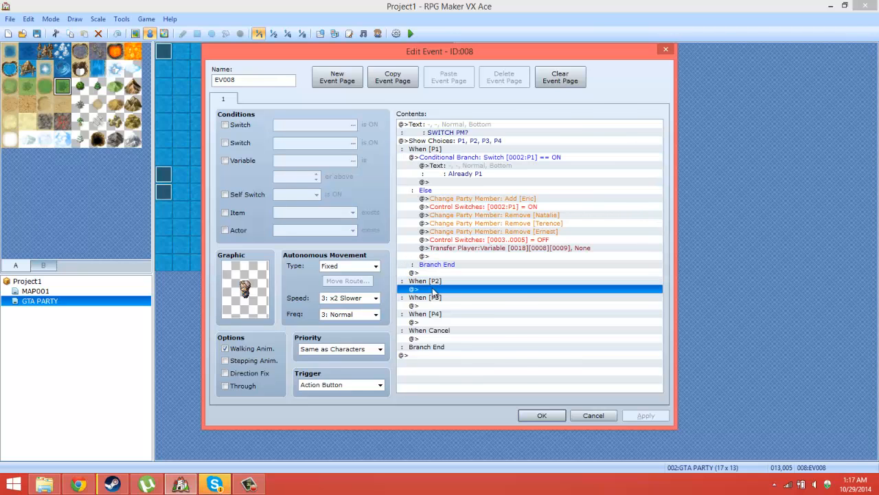
right_click(435, 288)
click(462, 347)
Step: Set the condition of the pasted branch under When [P2] to switch 0003:P2 being ON
click(510, 273)
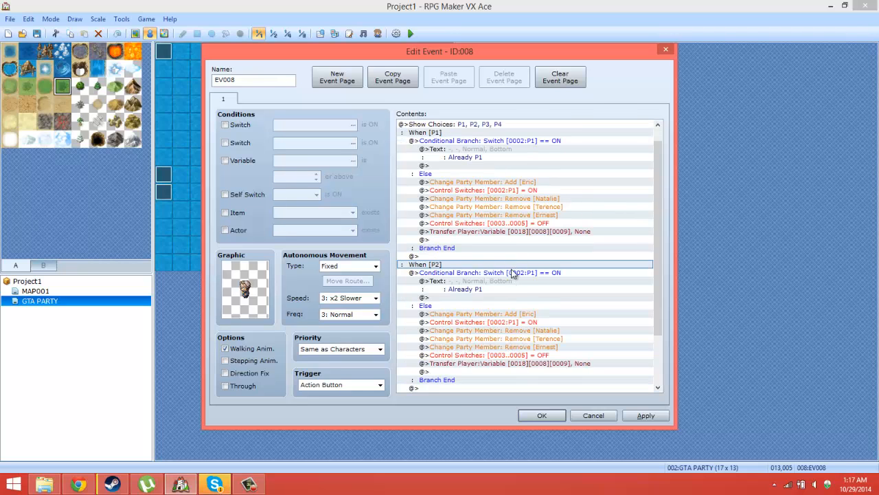
right_click(511, 273)
click(519, 296)
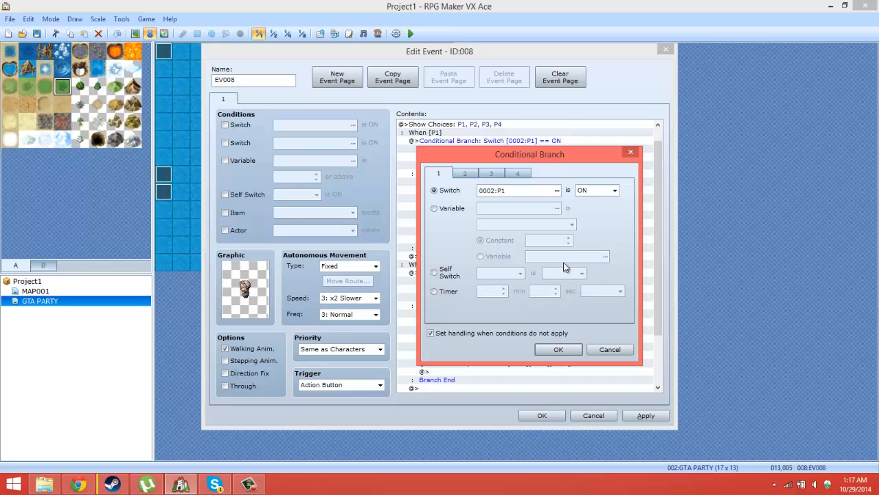
click(555, 191)
double_click(543, 190)
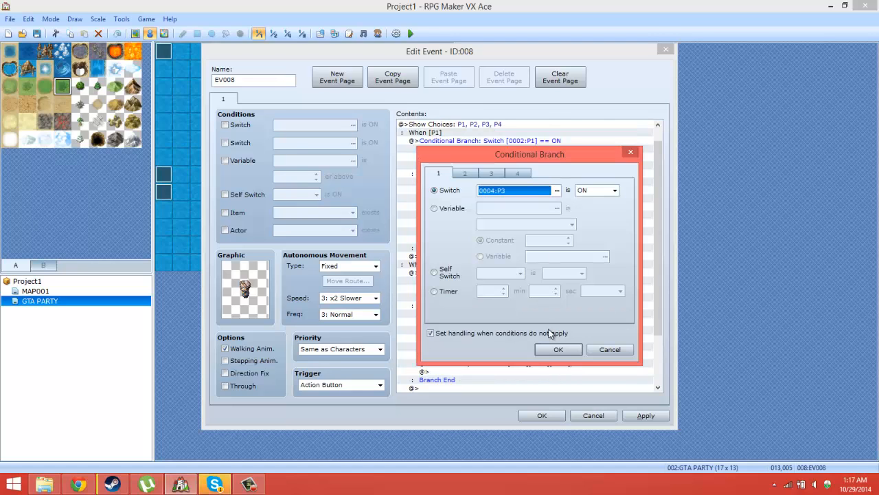
click(556, 192)
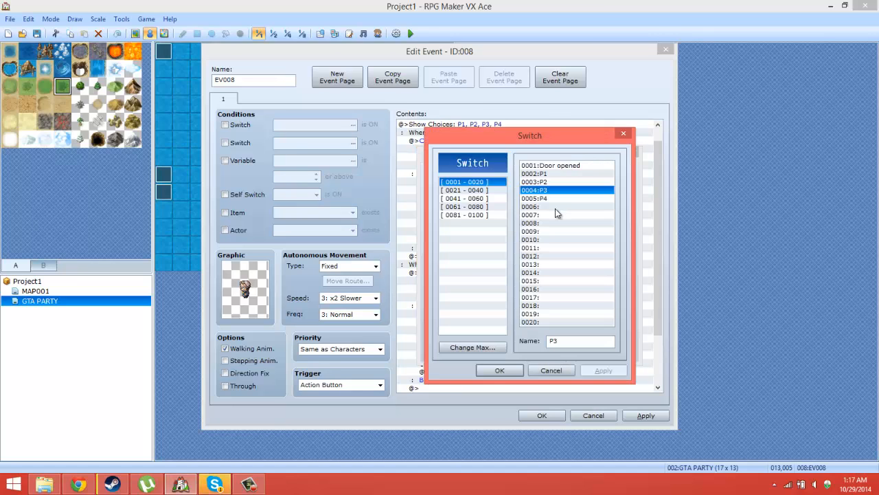
double_click(542, 186)
click(558, 349)
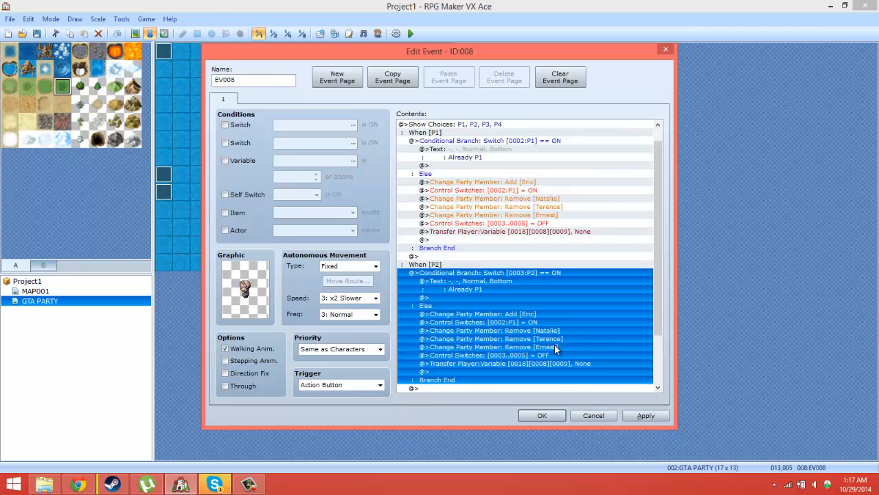
Step: Change the message in the P2 conditional branch to "Already P2"
click(485, 288)
right_click(485, 281)
click(511, 298)
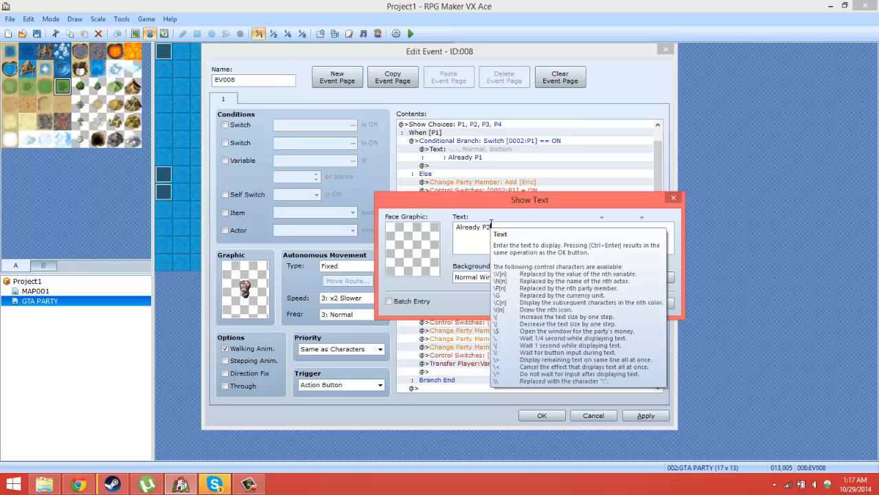
click(598, 303)
scroll(574, 251, down, 3)
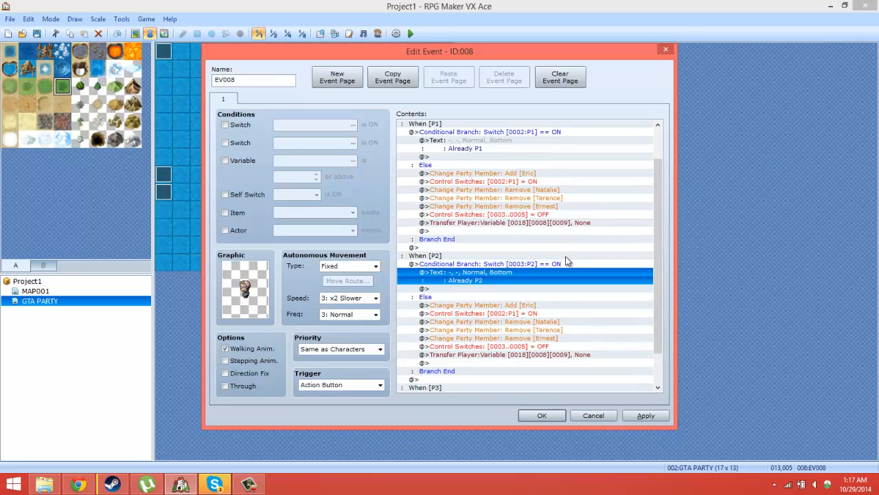
click(534, 266)
right_click(529, 256)
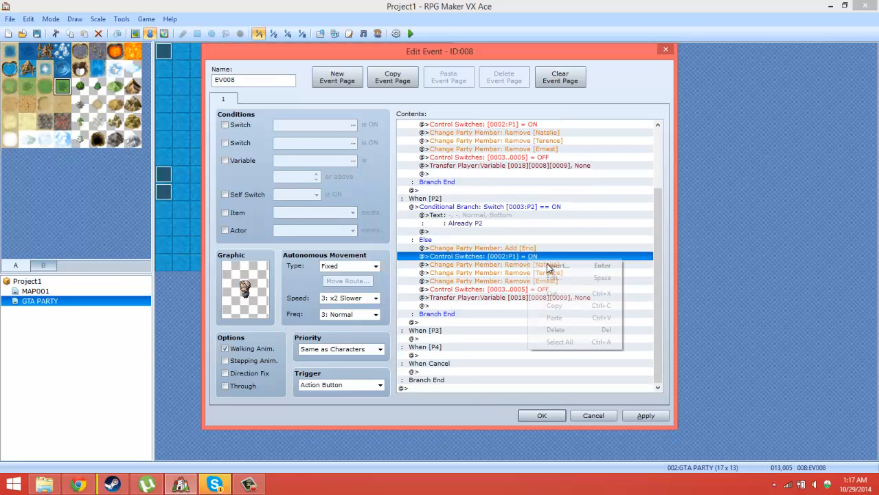
click(555, 277)
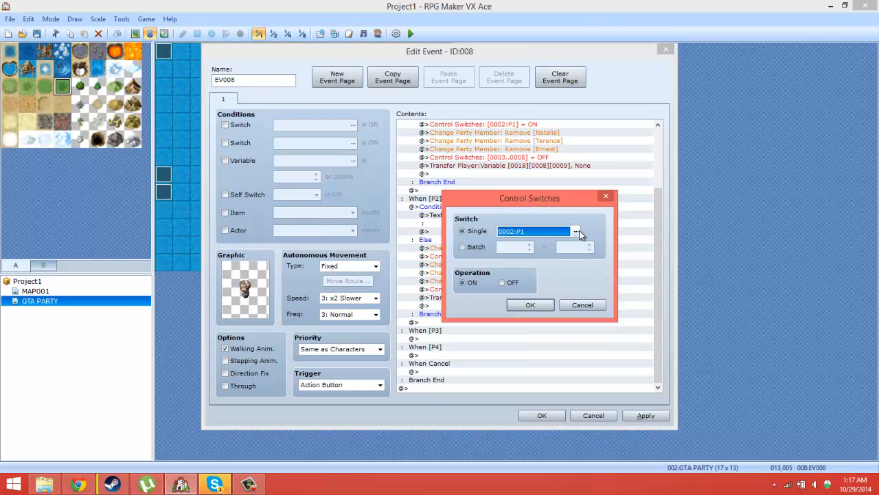
click(589, 307)
Step: Copy the 0002:P1 switch command in the P2 Else branch to just above the batch switch command, and set the copy to OFF
right_click(529, 257)
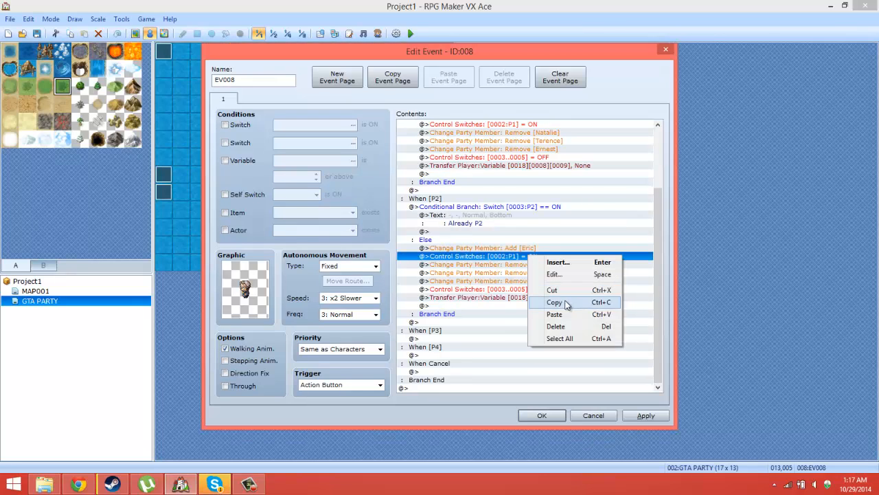
click(567, 302)
click(523, 265)
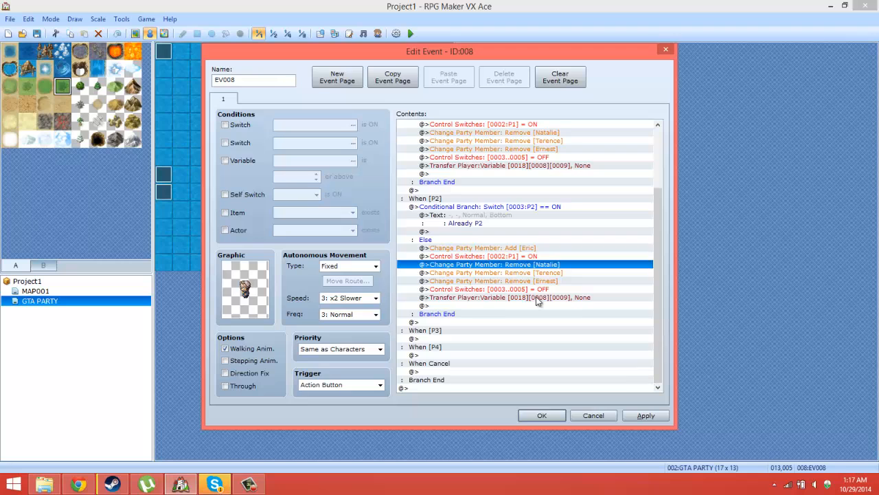
click(534, 289)
right_click(535, 290)
click(558, 345)
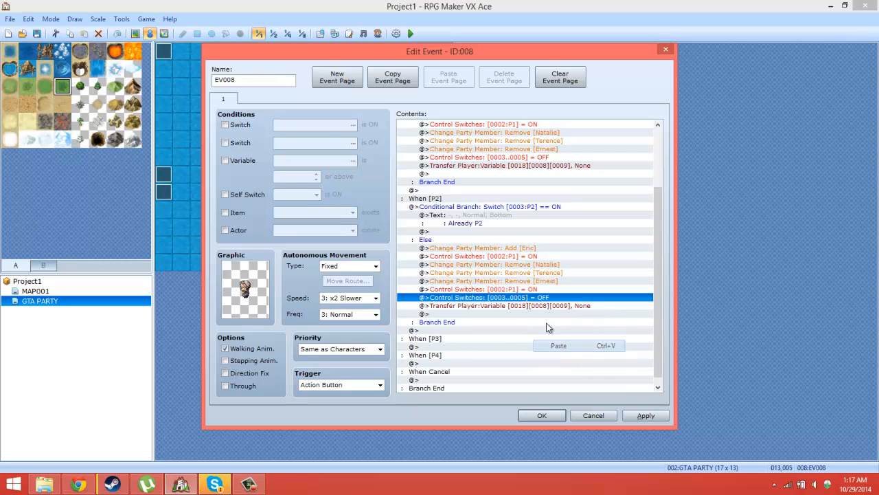
click(529, 289)
right_click(529, 289)
click(549, 311)
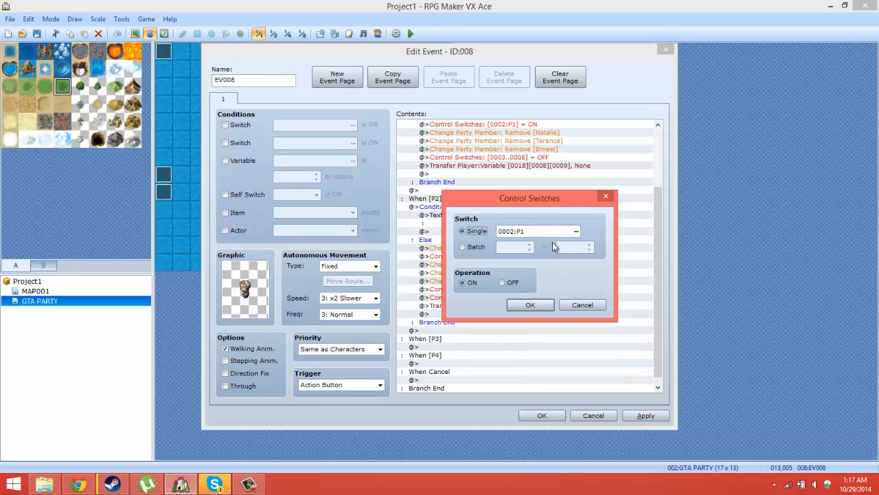
click(523, 305)
Step: Change the switch command below Add [Eric] in the P2 Else branch to turn 0003:P2 ON
click(535, 249)
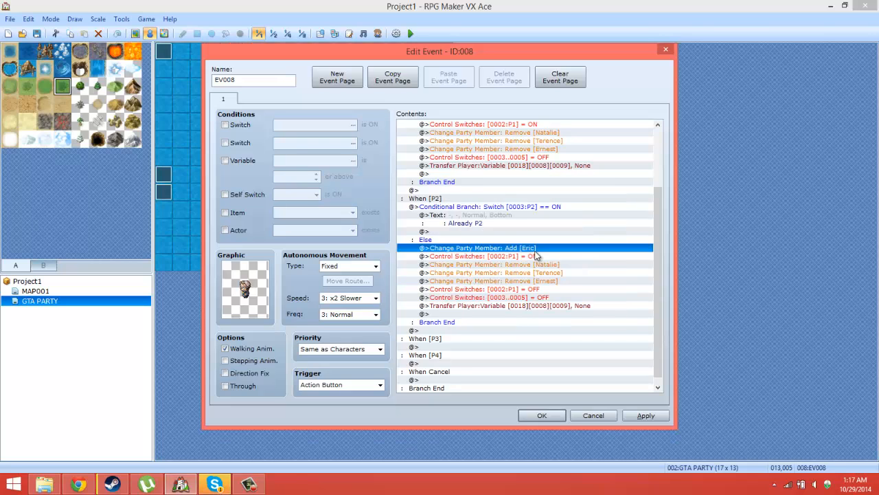
click(529, 257)
right_click(529, 257)
click(549, 274)
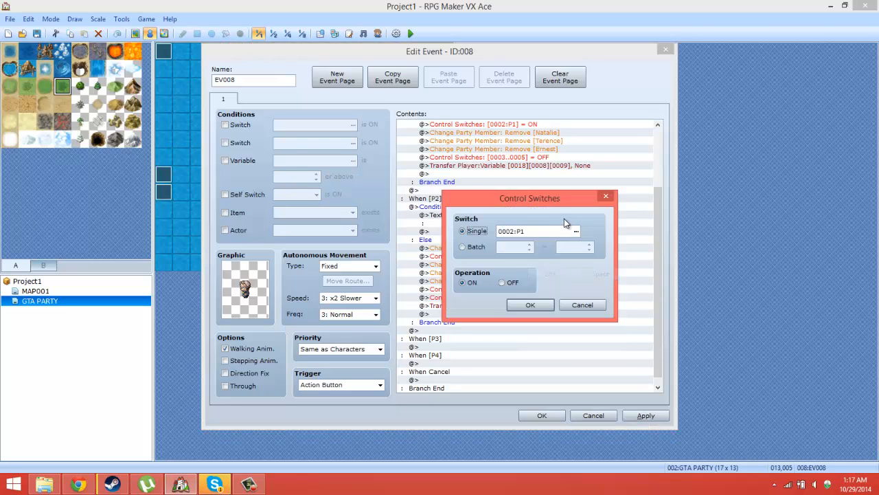
click(575, 231)
double_click(553, 191)
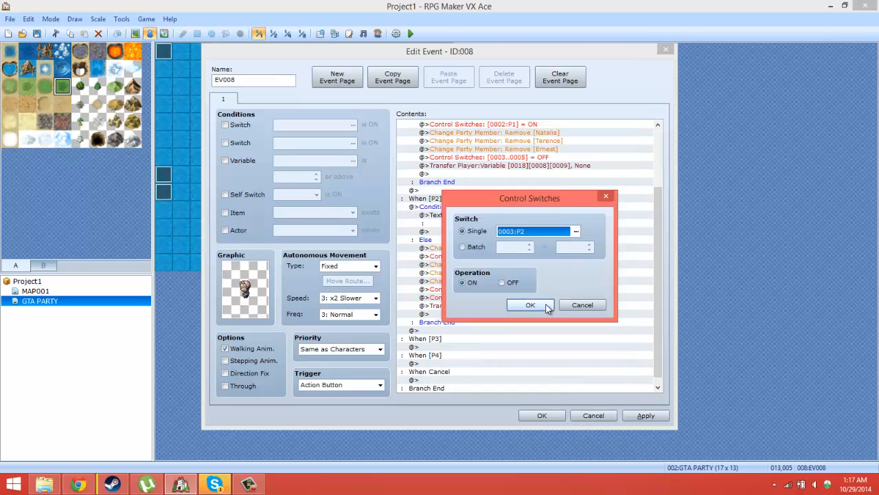
click(530, 305)
Step: Change the batch switch command in the P2 Else branch to turn switches 4 to 5 OFF
click(526, 289)
click(525, 297)
right_click(522, 296)
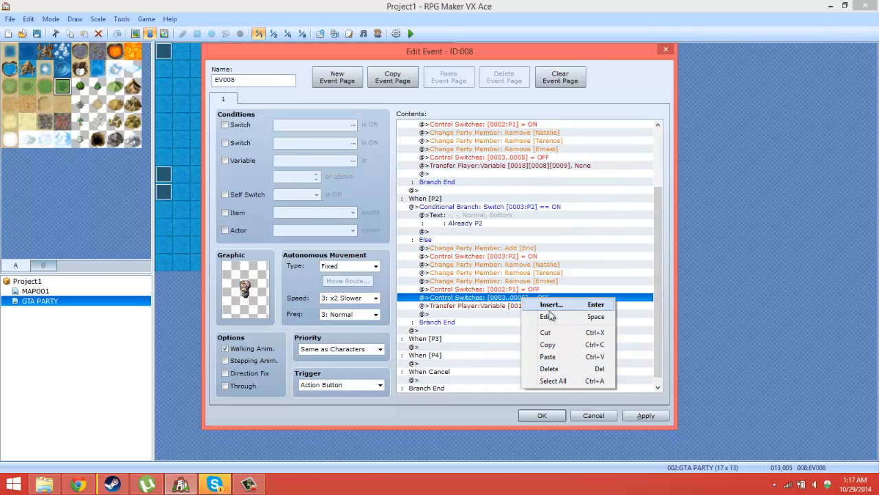
click(546, 314)
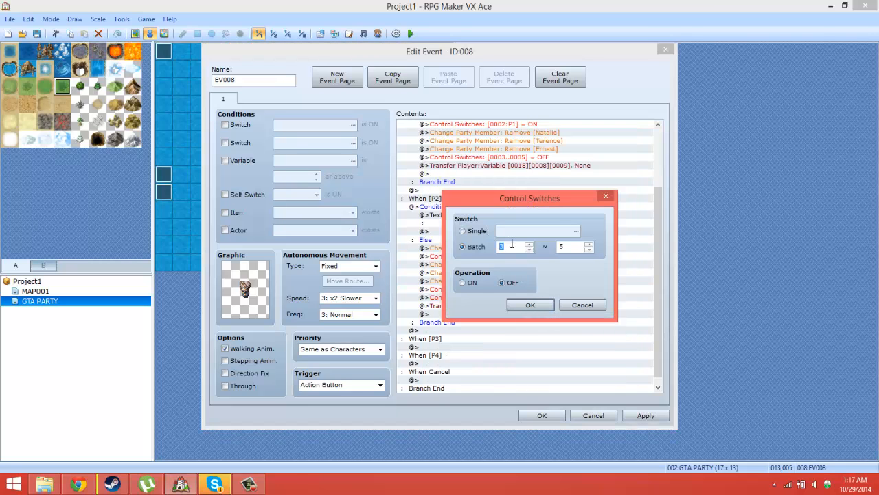
click(518, 304)
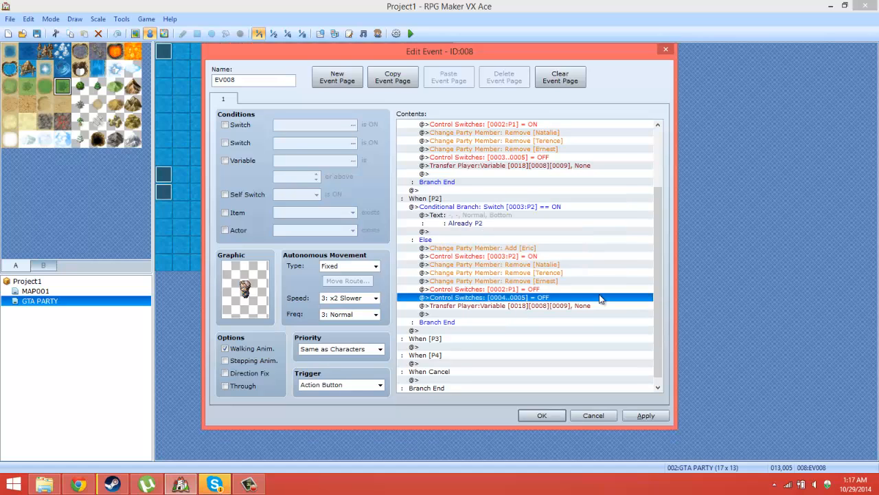
Step: Set the P2 branch's Transfer Player to Map X 0010:P2X and Map Y 0011:P2Y, and save the event
click(569, 307)
right_click(565, 308)
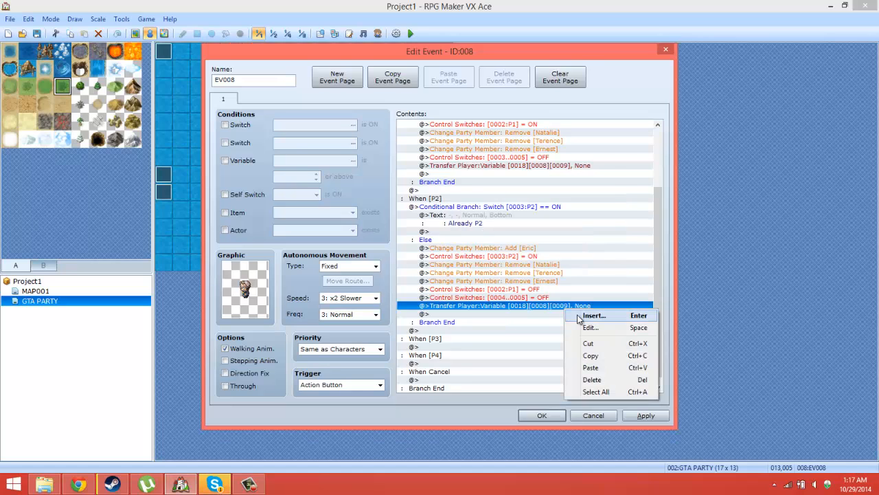
click(582, 326)
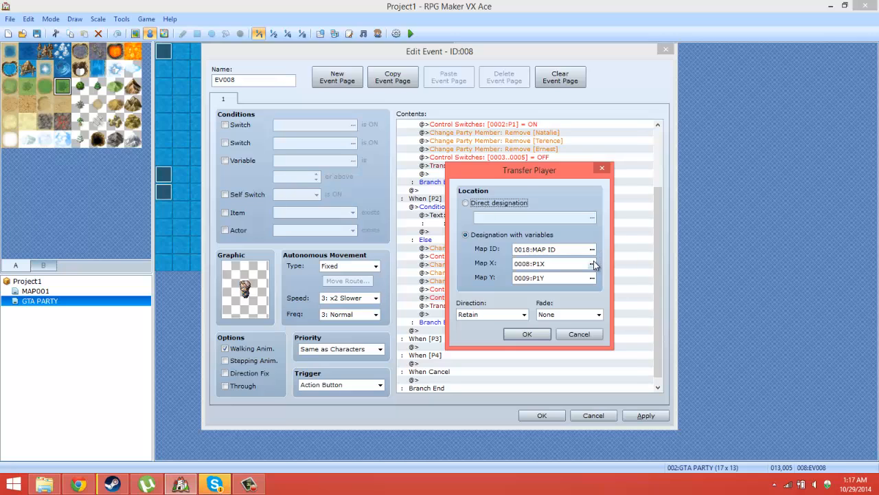
click(592, 277)
double_click(556, 240)
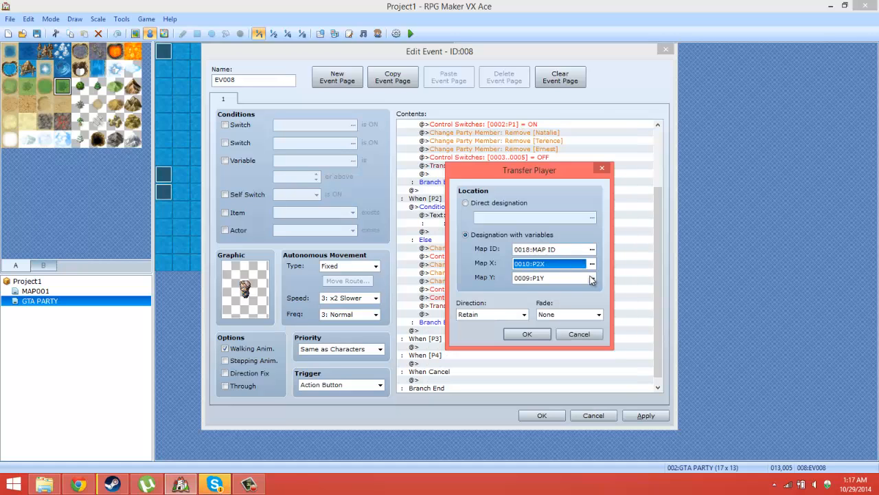
click(592, 278)
double_click(553, 248)
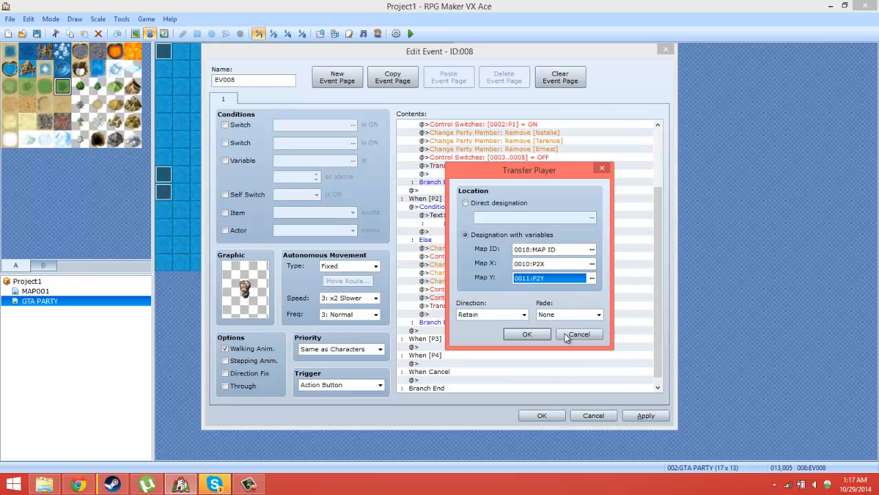
click(519, 334)
click(550, 411)
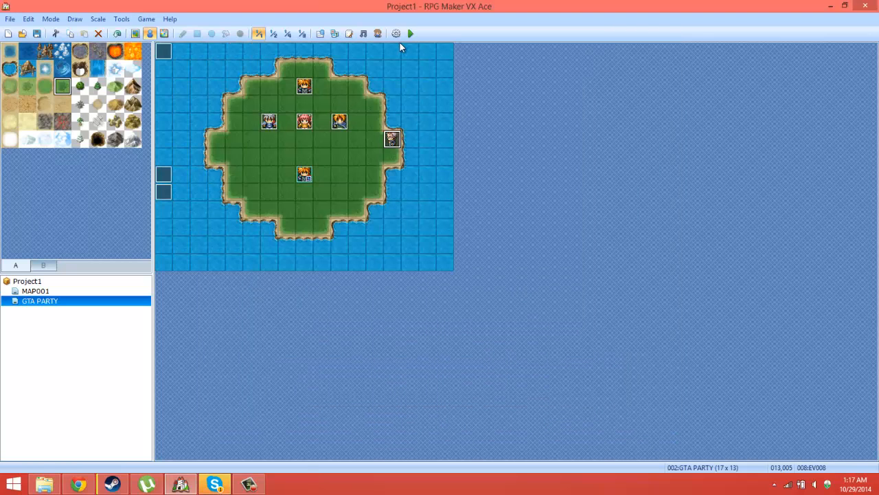
Step: Start a playtest of the game
click(410, 34)
click(392, 266)
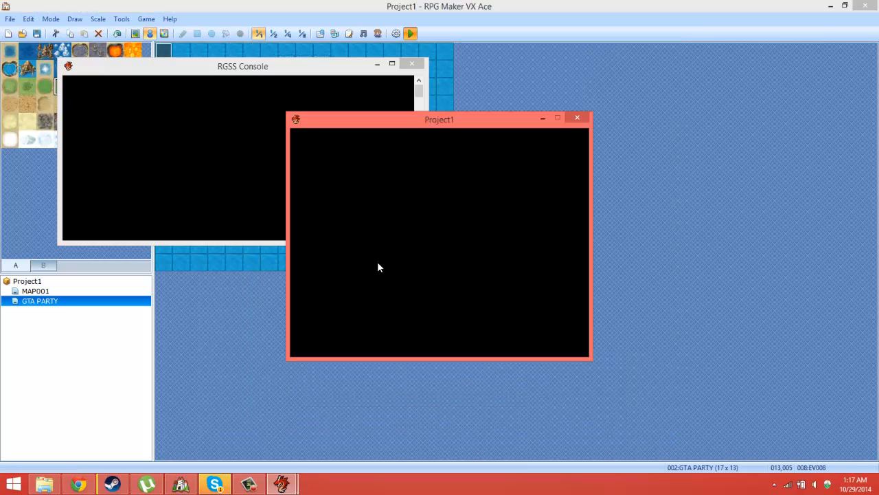
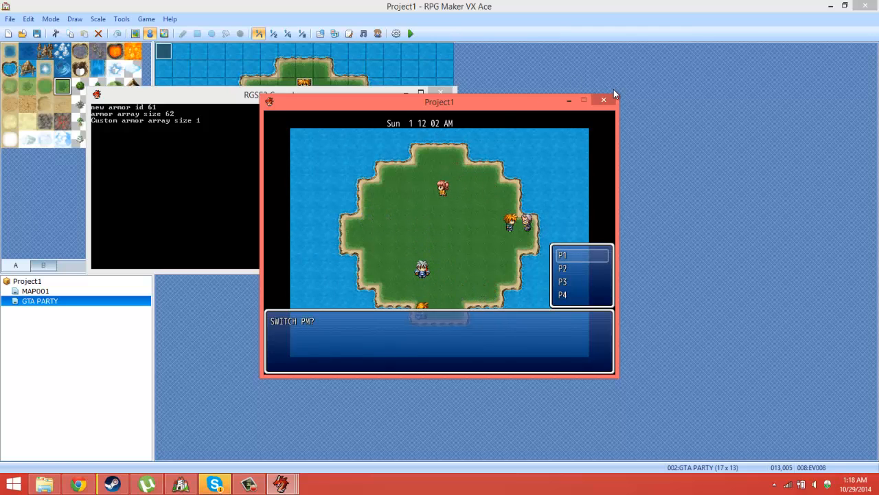
Step: Test the P2 choice of the SWITCH PM? event twice in the running game, and end the playtest
key(Down)
key(Return)
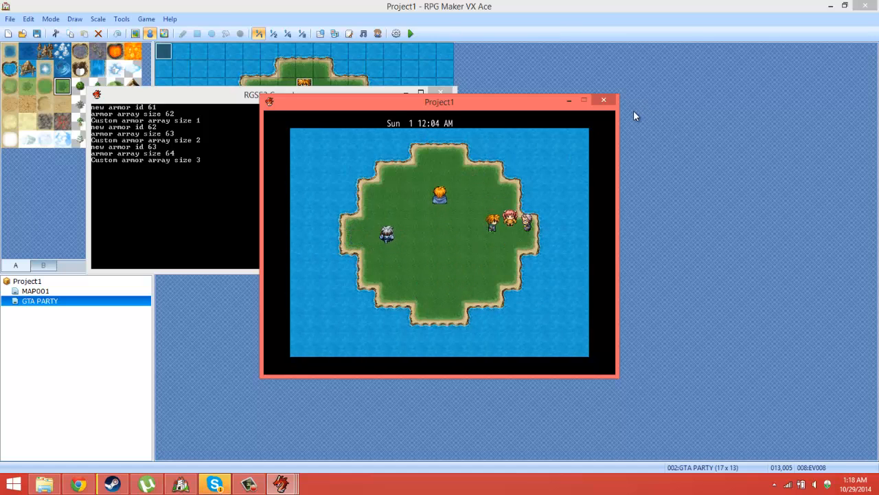
key(Return)
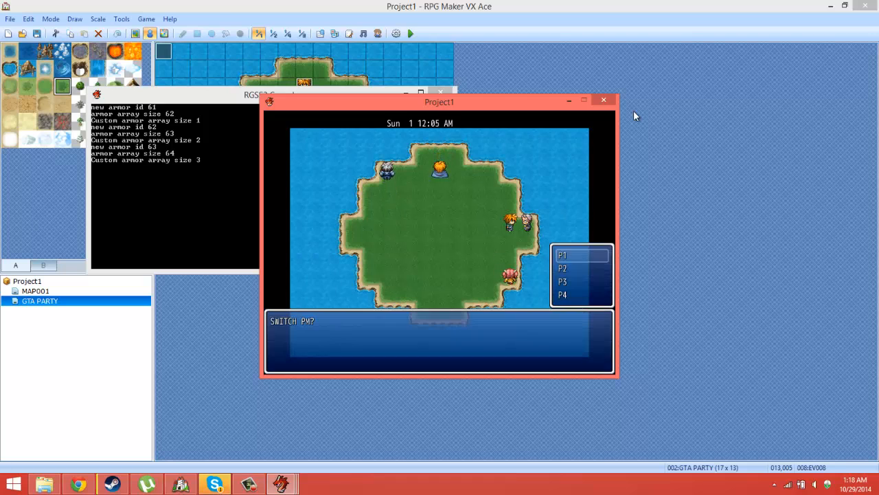
key(Down)
key(Return)
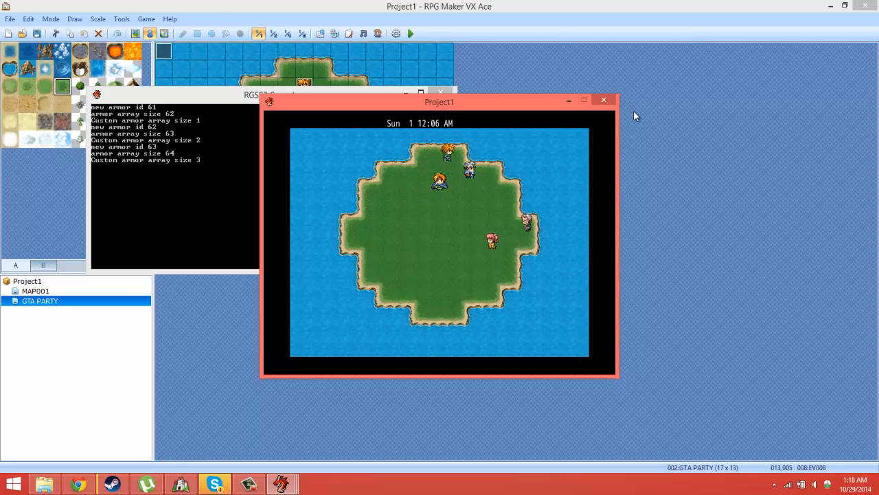
click(604, 100)
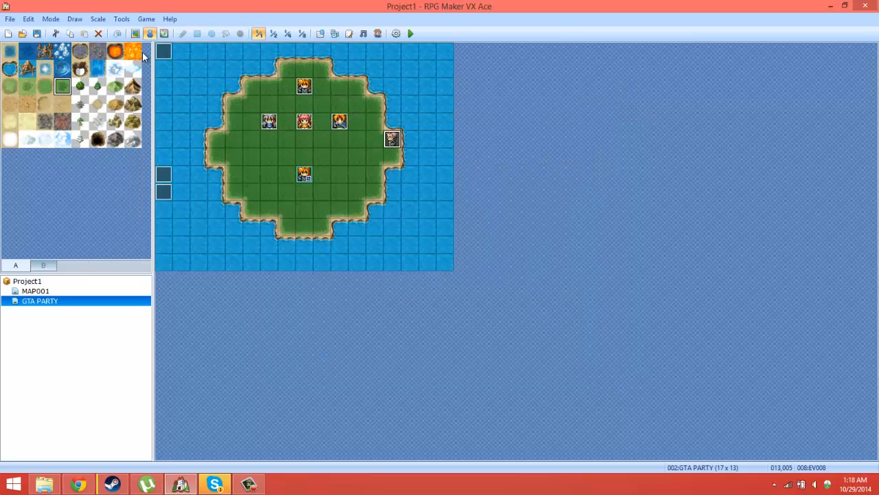
click(121, 18)
click(131, 32)
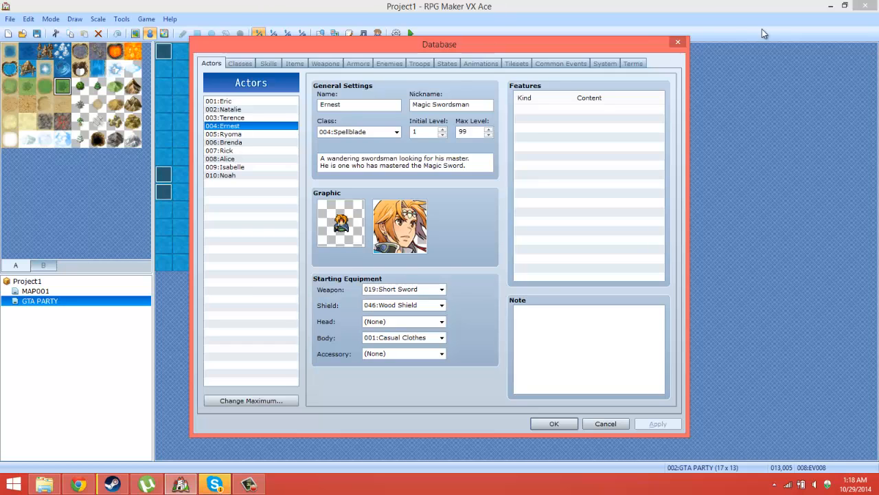
click(678, 43)
Step: In event EV008, change the Add [Eric] command in the P2 Else branch to remove Eric from the party
double_click(392, 139)
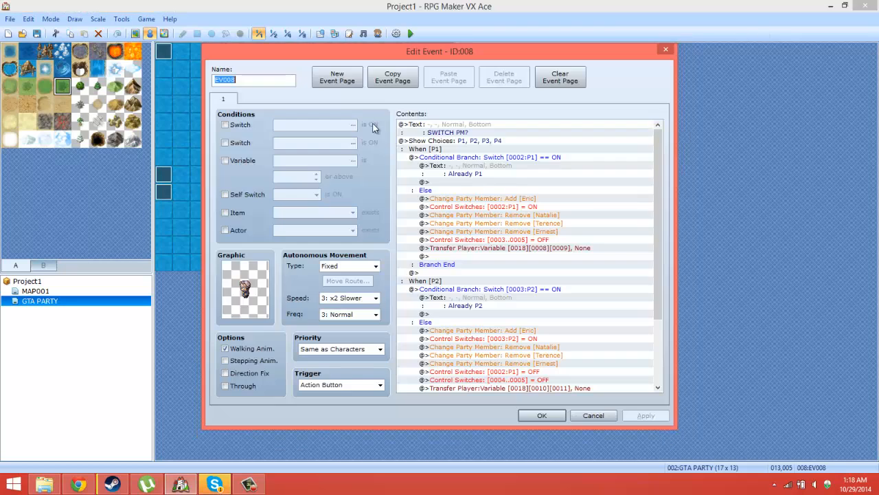
drag(656, 227, 661, 240)
scroll(660, 257, down, 2)
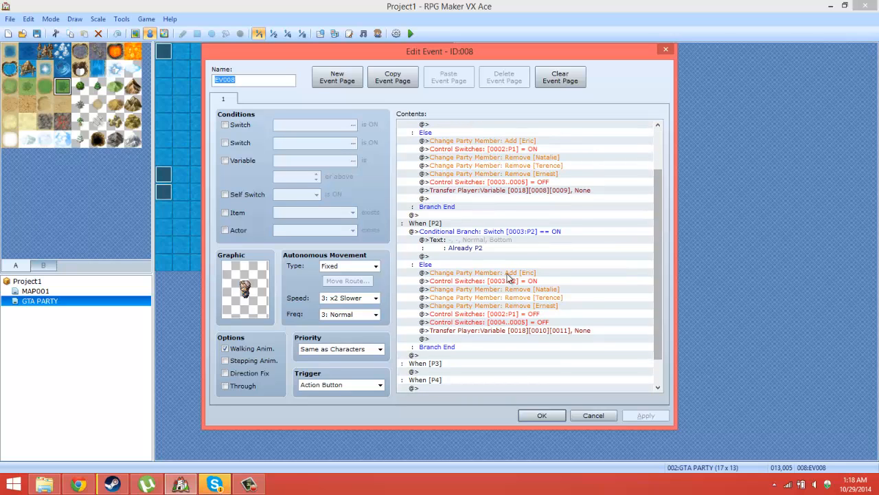
click(503, 297)
click(506, 290)
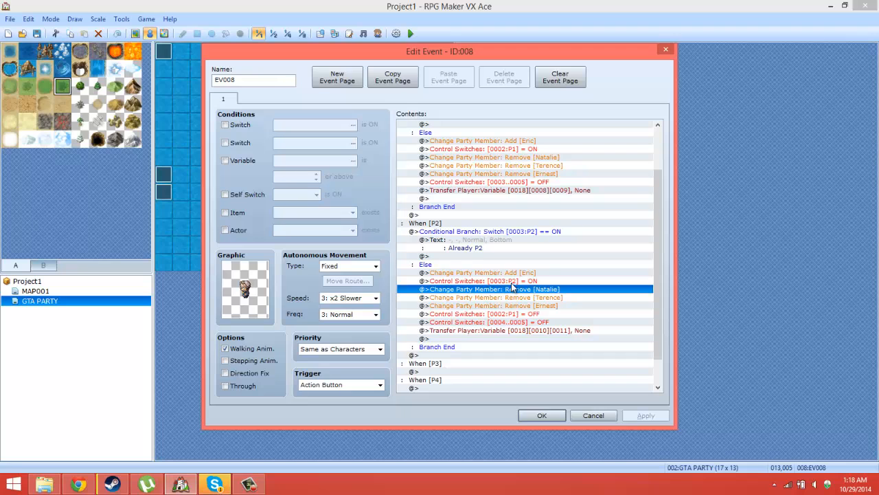
click(514, 274)
right_click(515, 275)
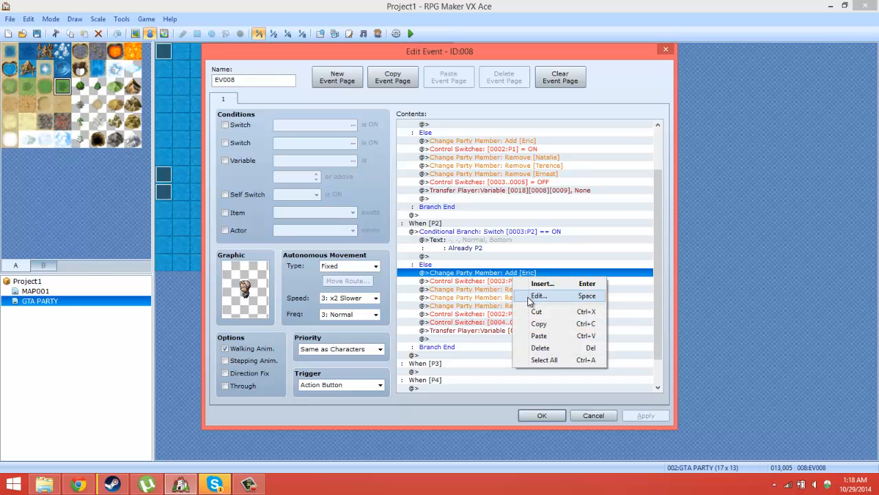
click(538, 296)
click(505, 269)
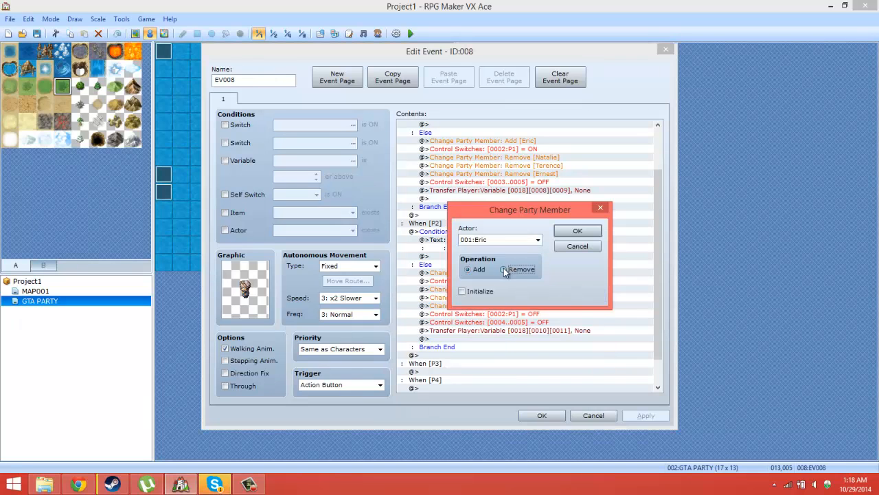
click(583, 231)
Step: Change the Remove [Natalie] command in the P2 Else branch to add Natalie, and save the event
click(558, 292)
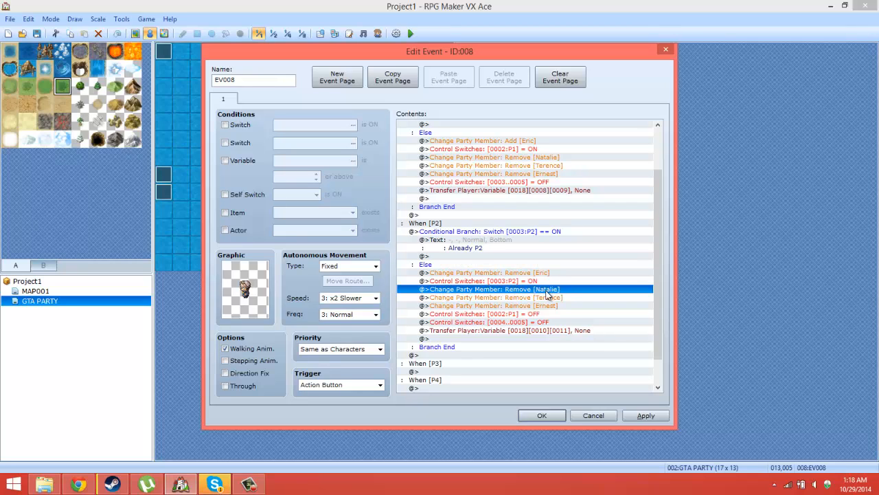
right_click(540, 275)
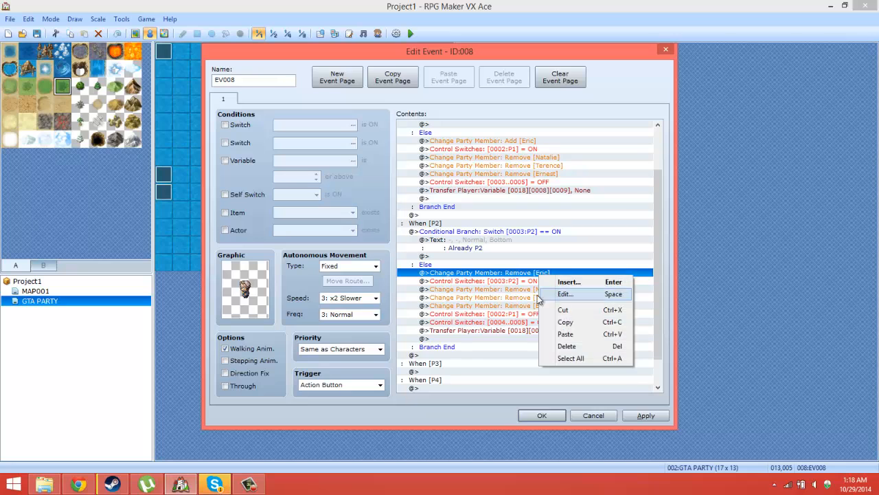
right_click(526, 289)
click(560, 311)
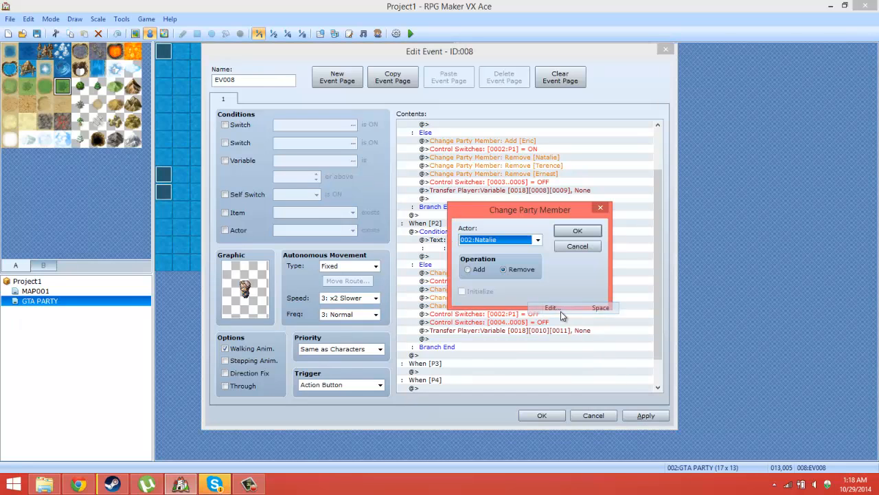
click(485, 268)
click(576, 232)
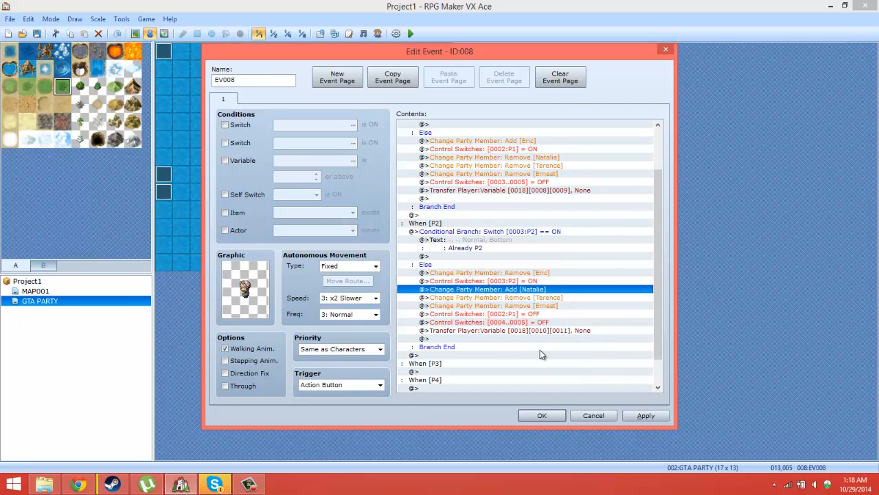
right_click(525, 291)
click(548, 312)
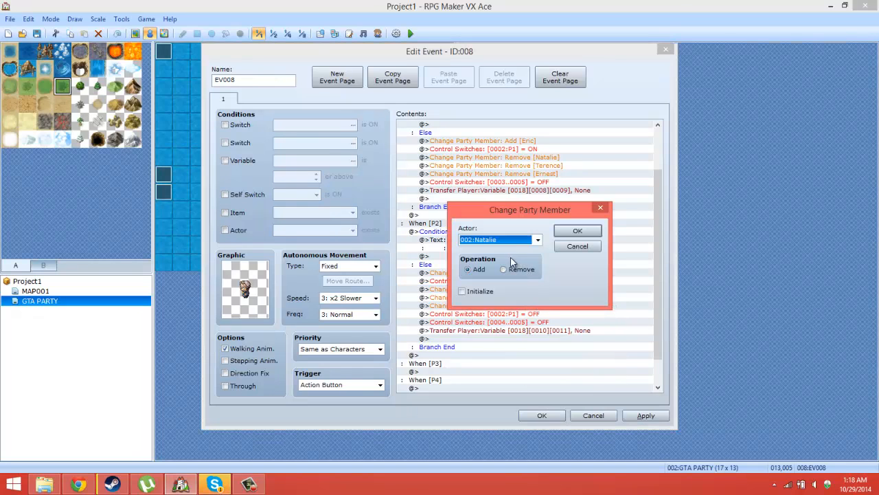
click(542, 415)
Step: Examine the character graphics of actors Eric, Natalie, Terence and Ernest in the database, and close it
click(121, 19)
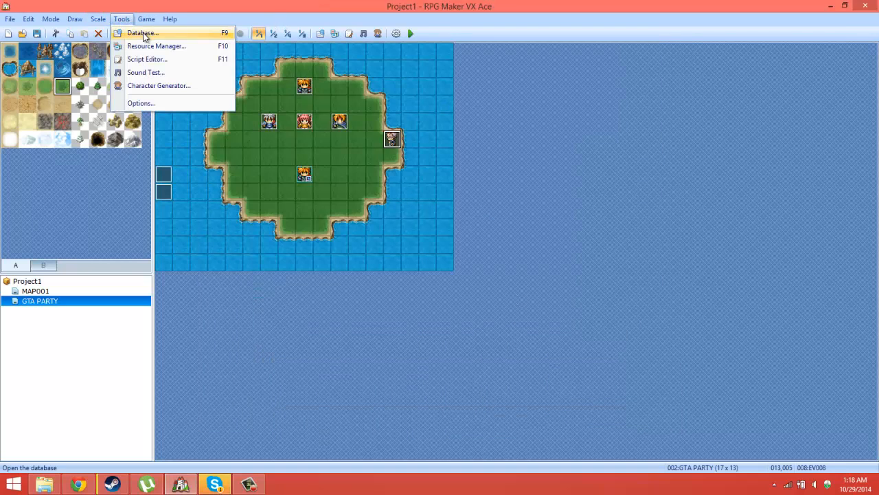
click(138, 31)
click(242, 110)
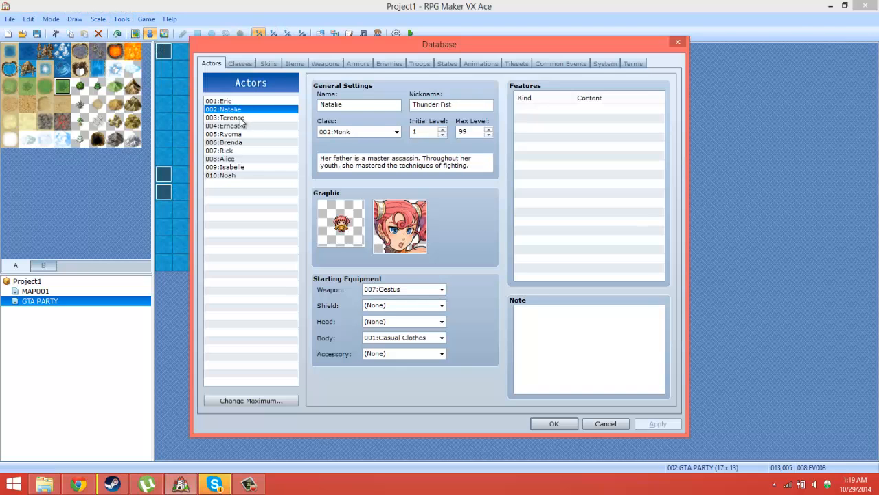
click(241, 118)
click(237, 126)
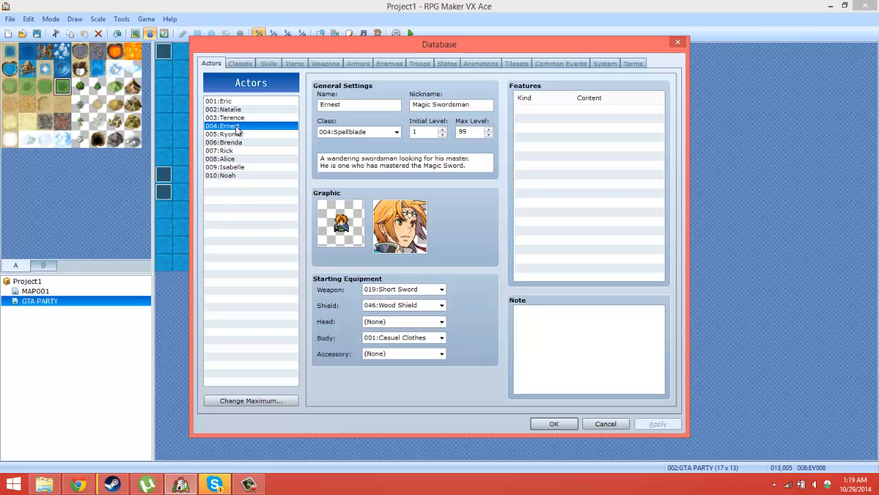
click(235, 110)
click(235, 102)
click(235, 110)
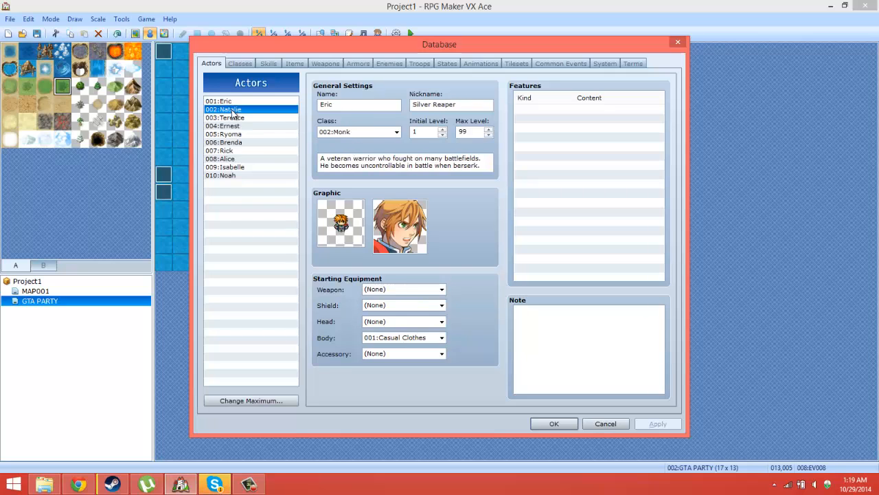
click(232, 118)
click(232, 127)
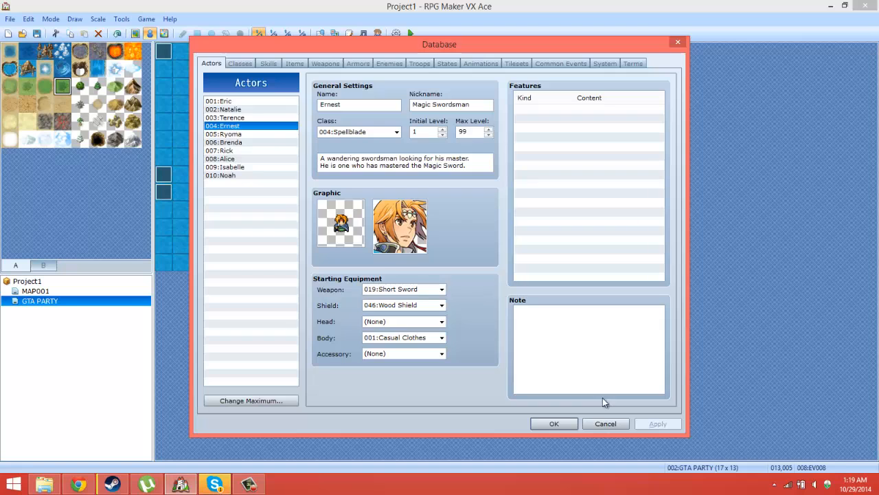
click(562, 424)
Step: Set page 1 of the PARTY 2 event to Natalie's pink-haired graphic from Actor4, and save the event
double_click(277, 123)
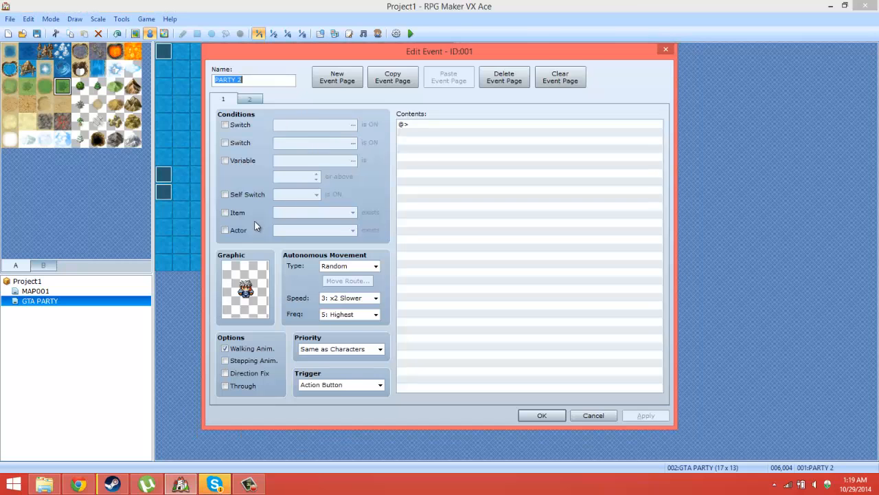
double_click(241, 305)
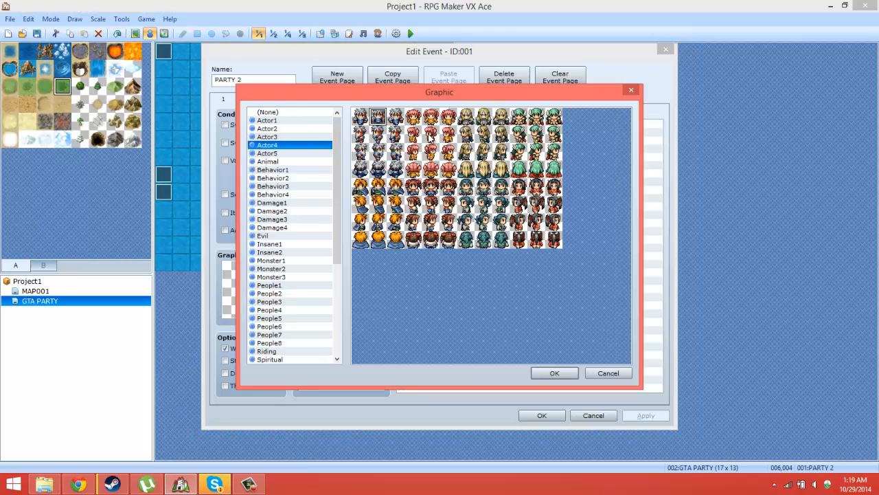
double_click(432, 121)
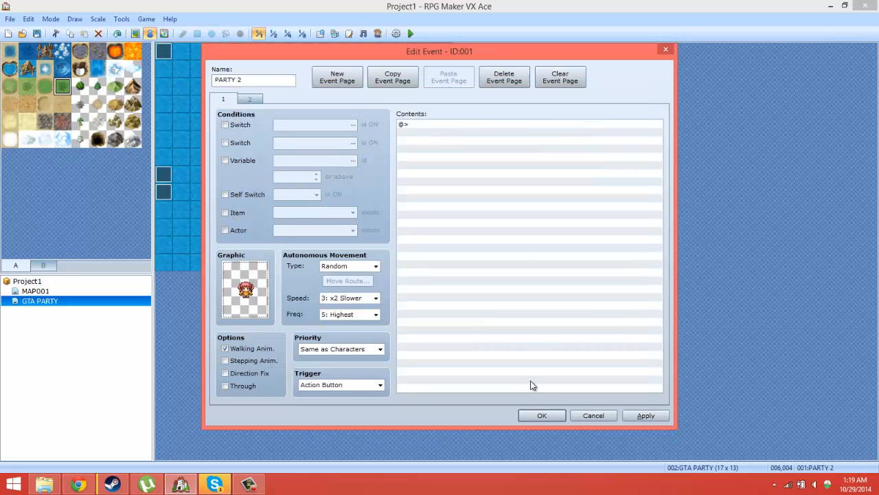
click(542, 415)
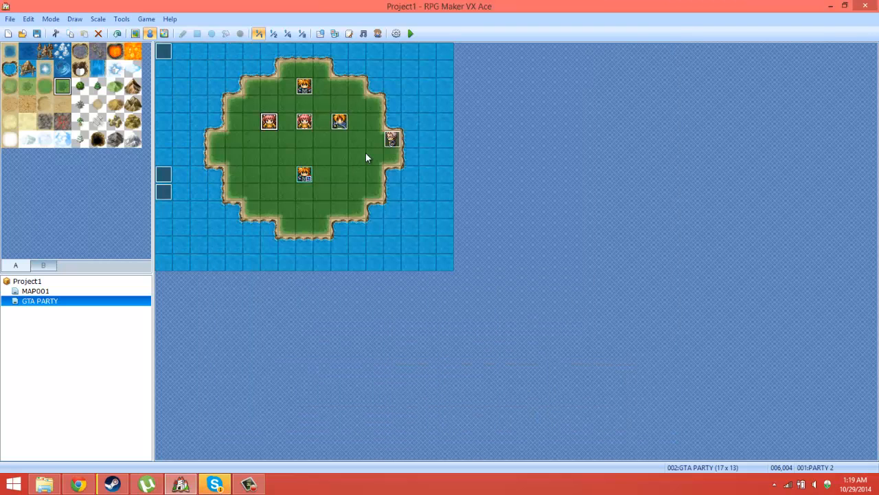
Step: Check the page 1 graphics of the PARTY 2 and PARTY 3 events, and Terence's graphic in the database
double_click(268, 121)
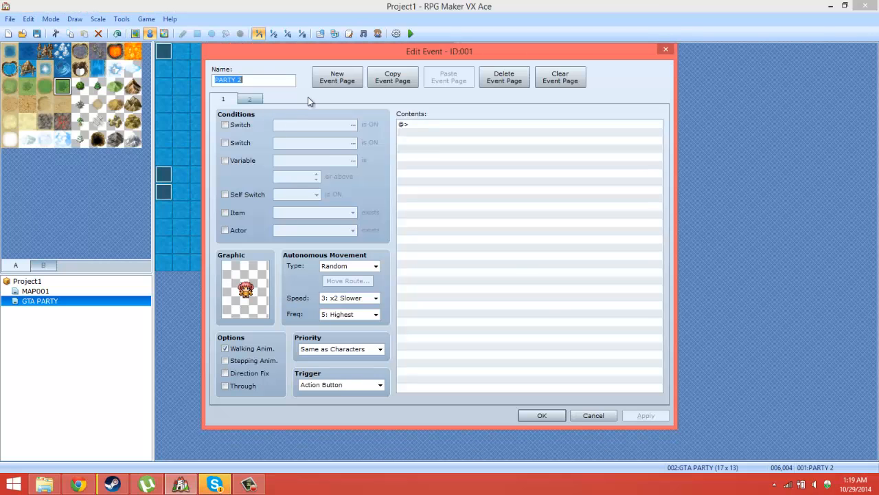
click(528, 419)
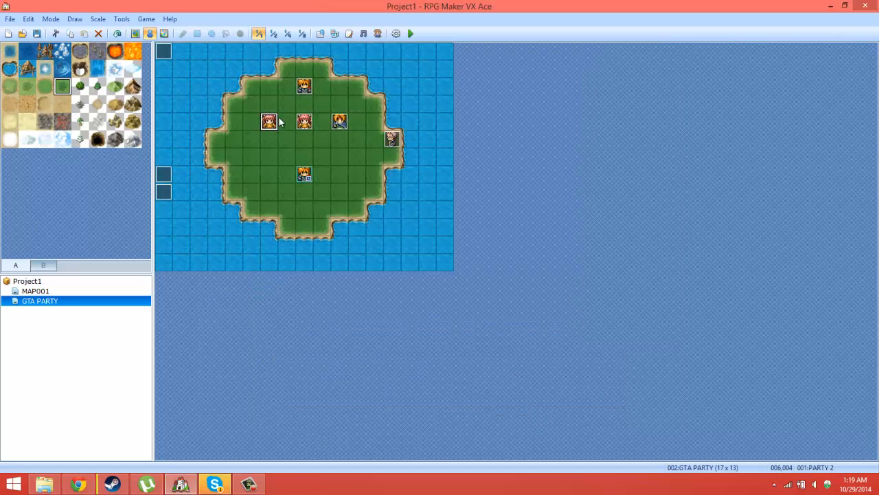
double_click(304, 121)
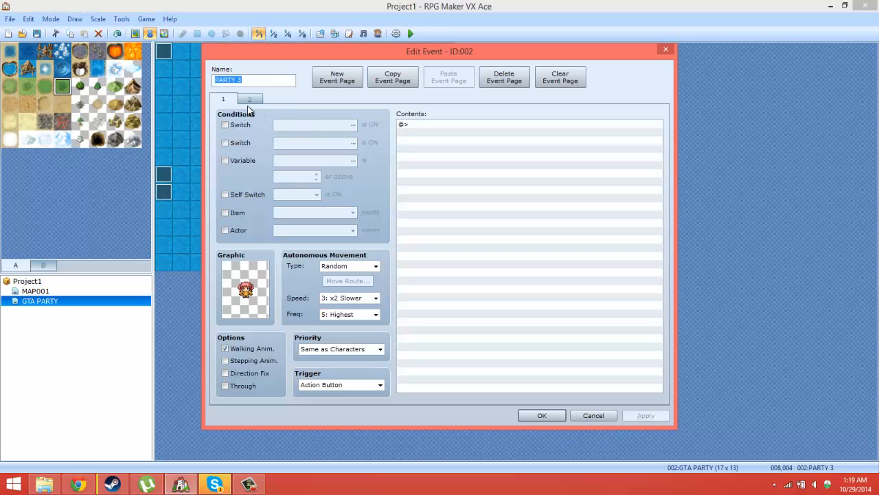
click(538, 416)
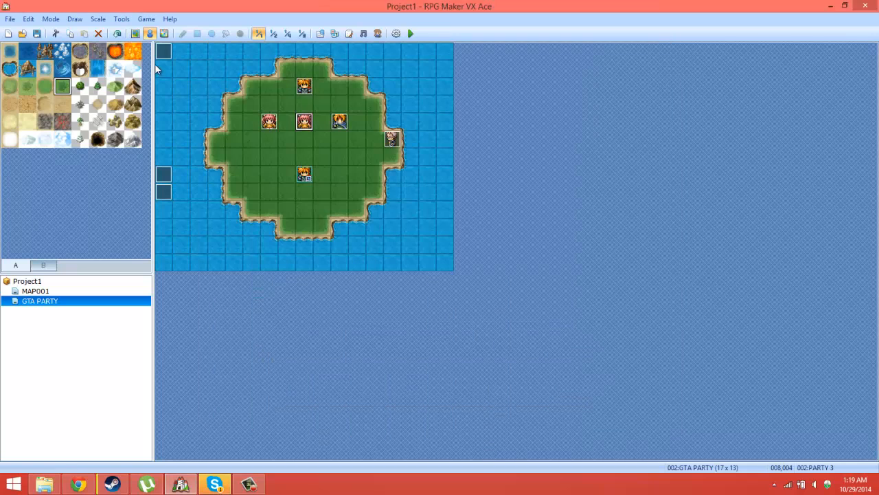
click(121, 18)
click(137, 32)
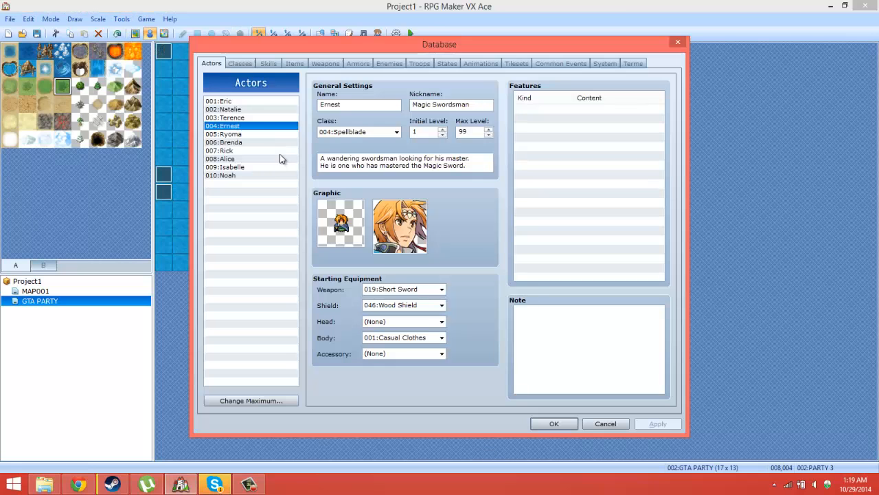
click(237, 119)
click(606, 423)
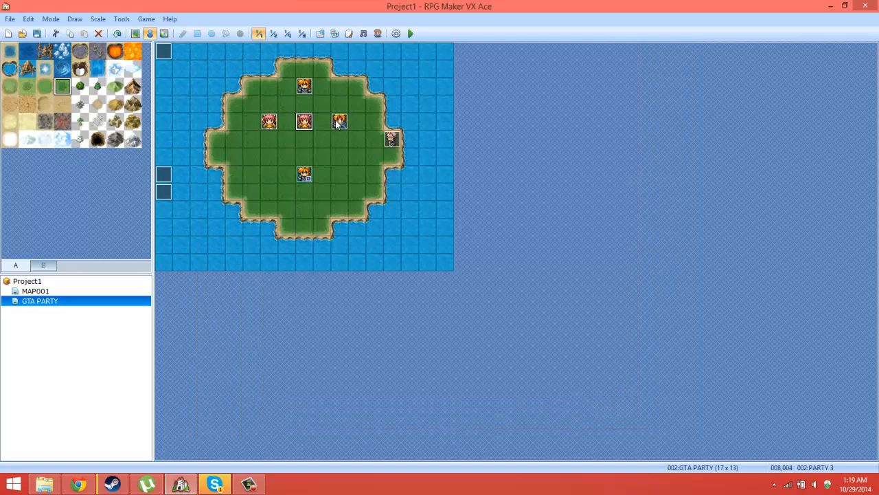
Step: Set page 1 of the PARTY 3 event to Terence's long-haired blond graphic from Actor4, and save the event and project
double_click(305, 122)
double_click(261, 299)
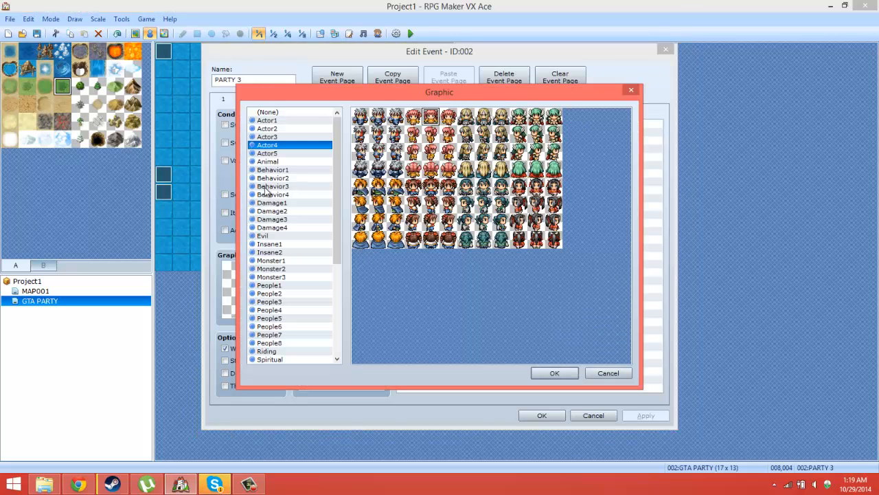
click(484, 117)
click(555, 373)
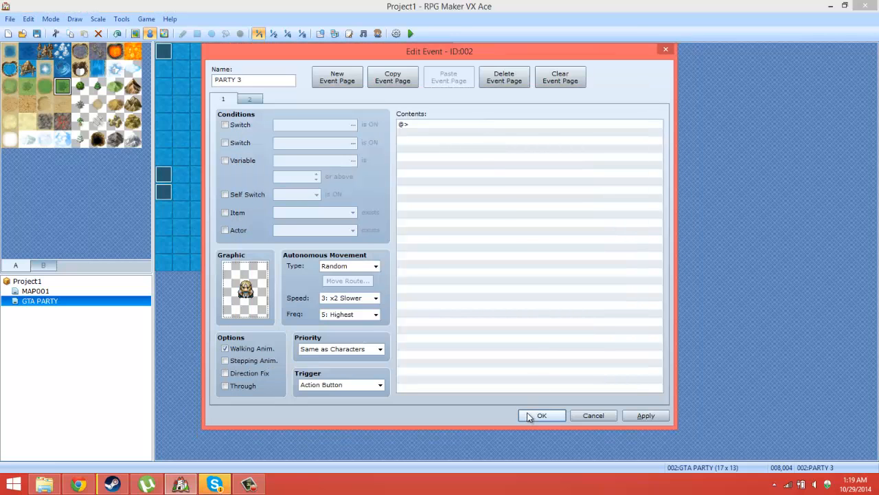
click(540, 416)
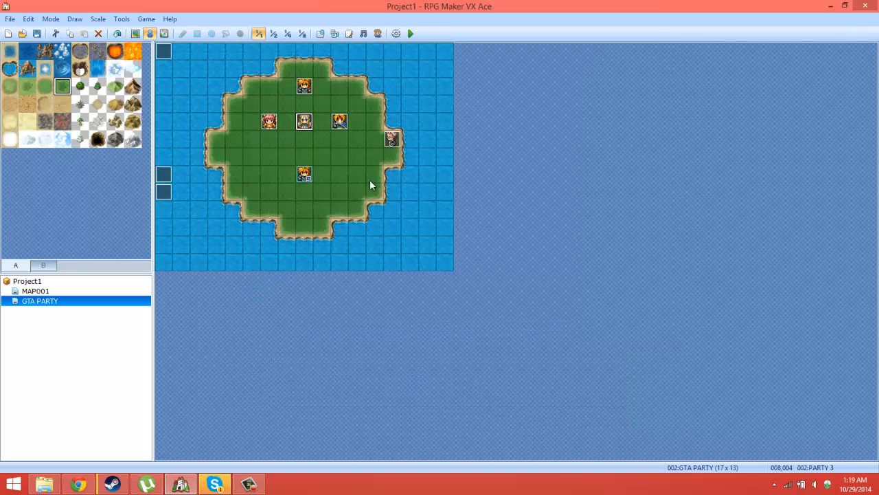
click(38, 33)
Step: Review the P2 branch commands in the party-switching event EV008, including its party member and switch changes, and close the event
double_click(393, 139)
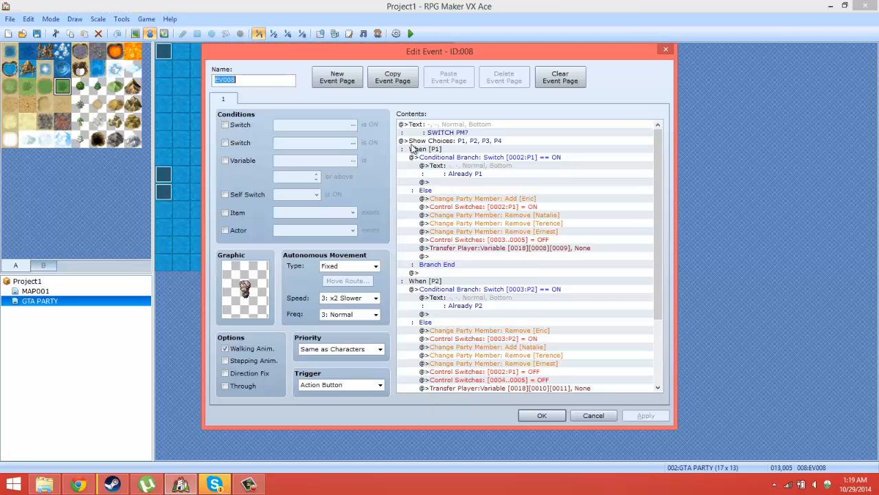
drag(658, 231, 665, 289)
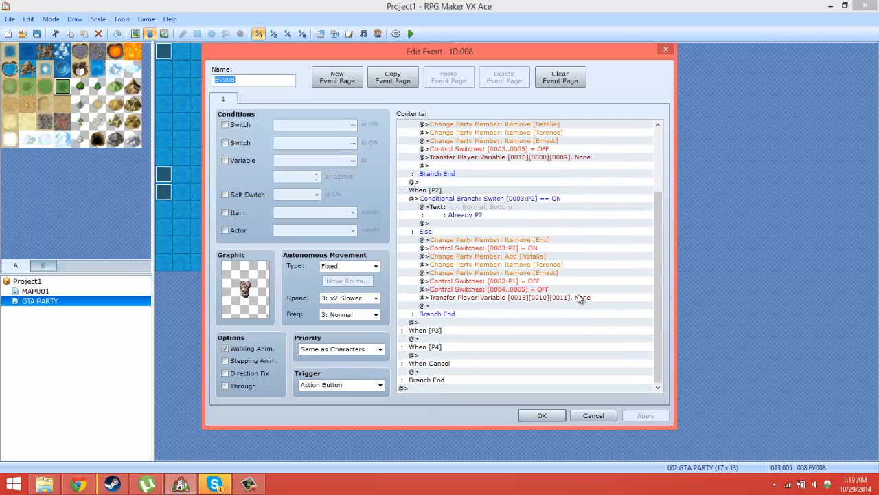
click(538, 249)
click(534, 281)
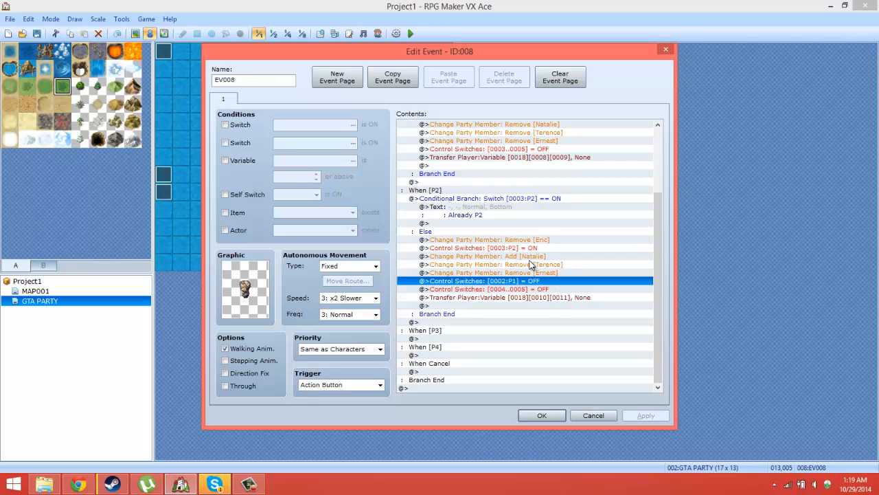
click(520, 249)
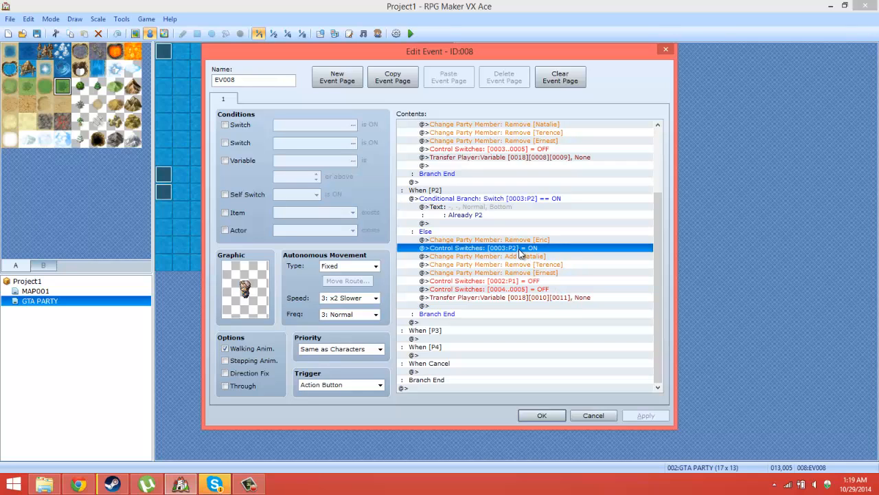
click(520, 241)
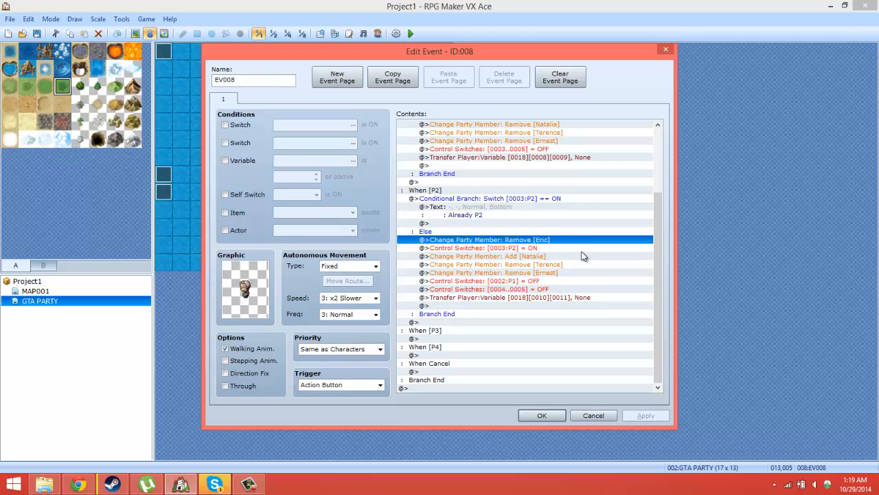
click(549, 256)
click(539, 414)
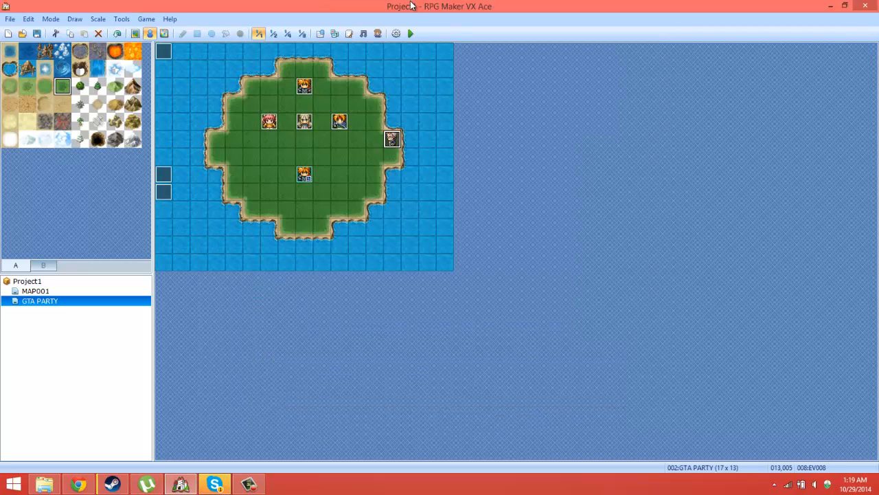
Step: Playtest the map by switching from the event to P2, back to P1 and to P2 again, and close the game
click(411, 33)
click(393, 268)
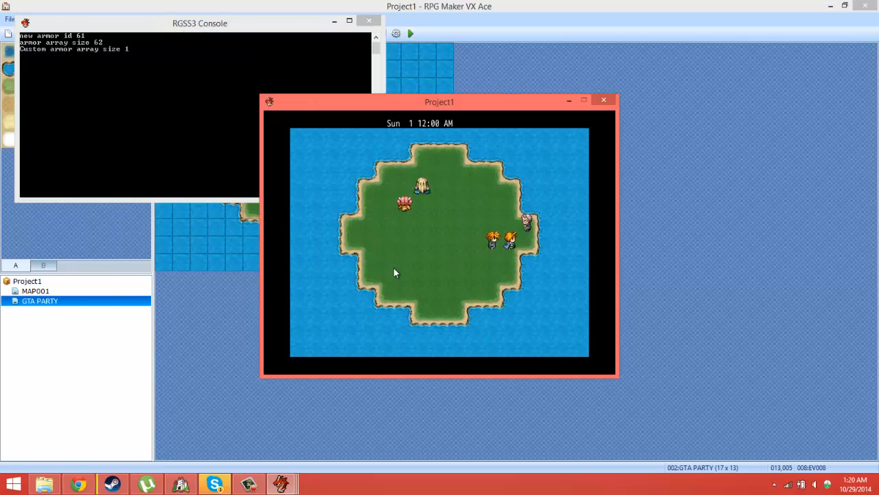
key(Down)
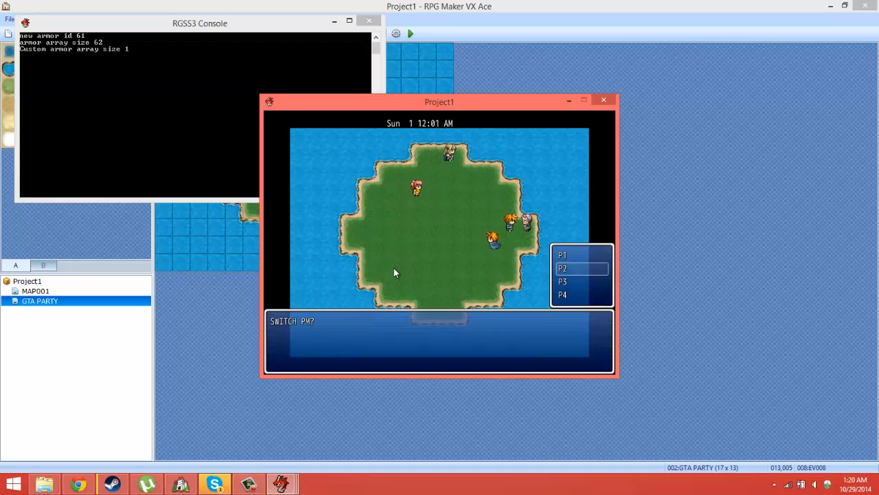
key(Return)
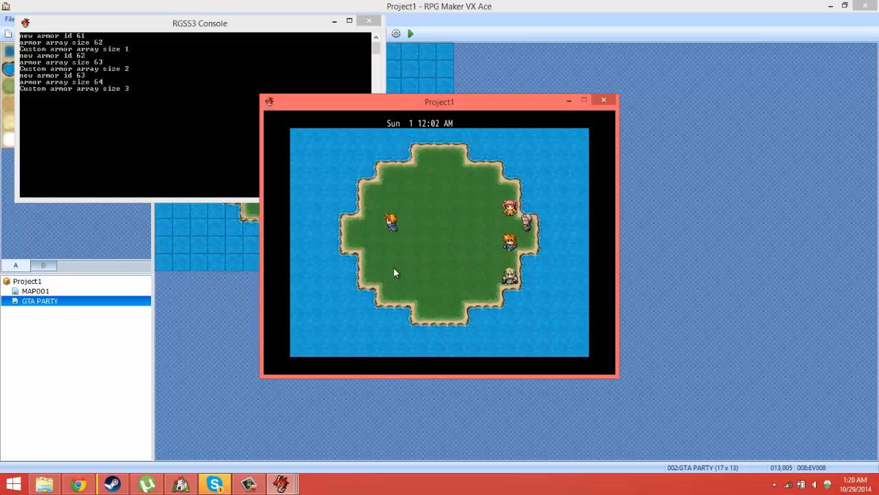
key(shift)
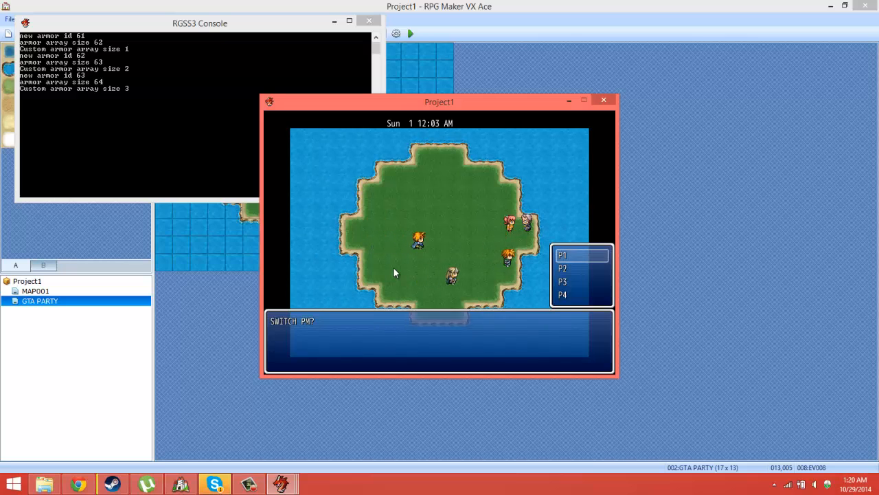
key(Return)
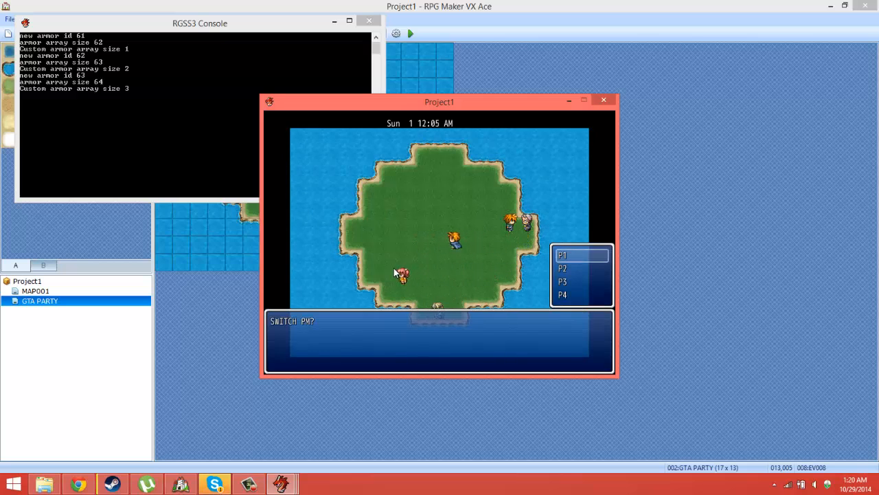
key(Down)
key(Return)
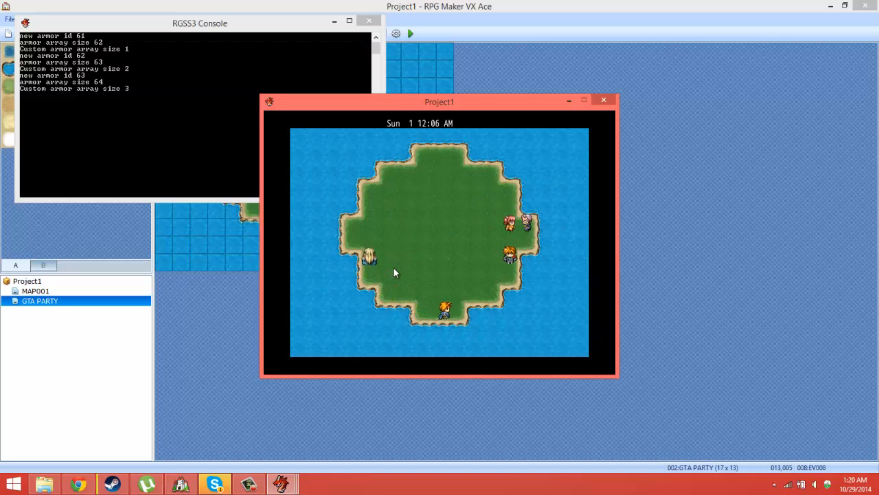
click(604, 101)
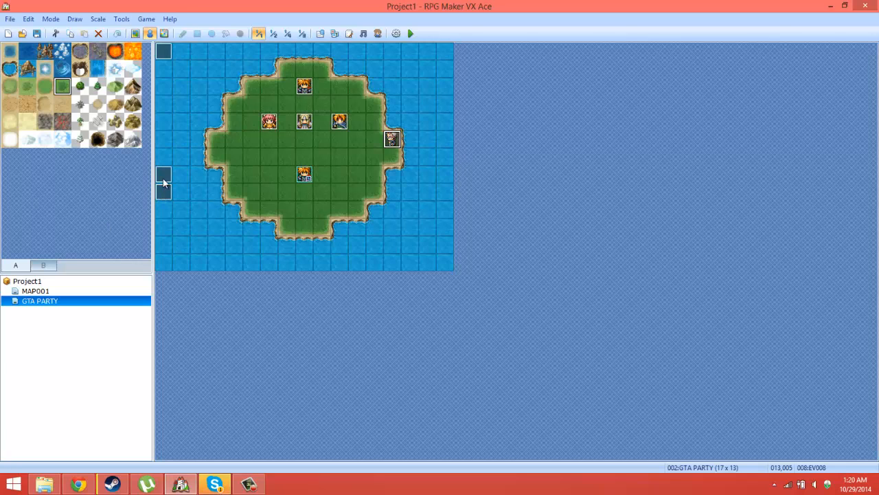
Step: Check the location variables of the Transfer Player command in EV008's P1 branch
double_click(390, 139)
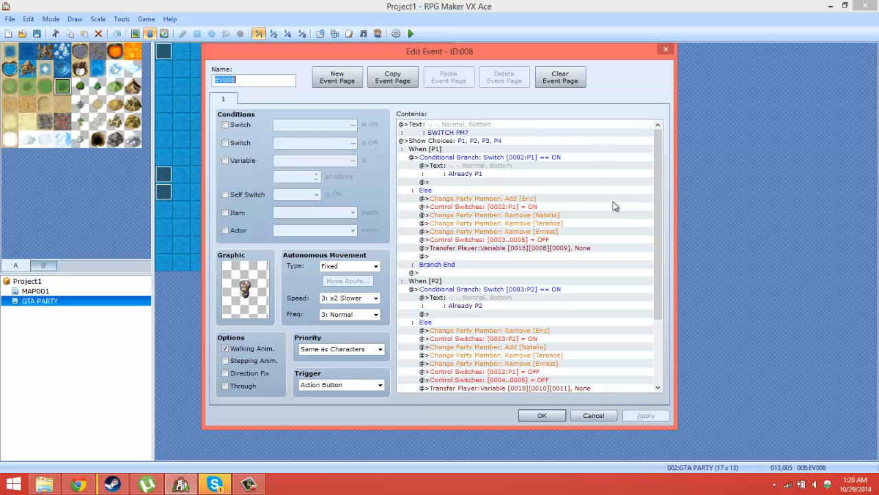
scroll(661, 232, down, 3)
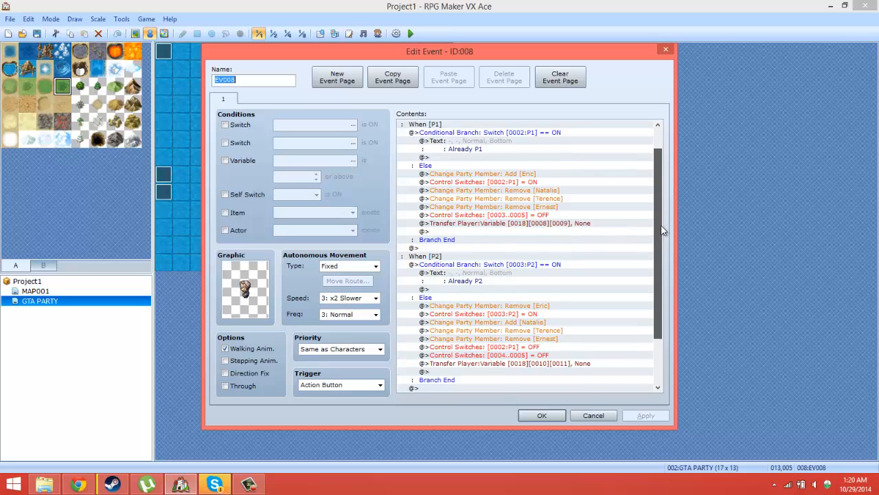
click(577, 210)
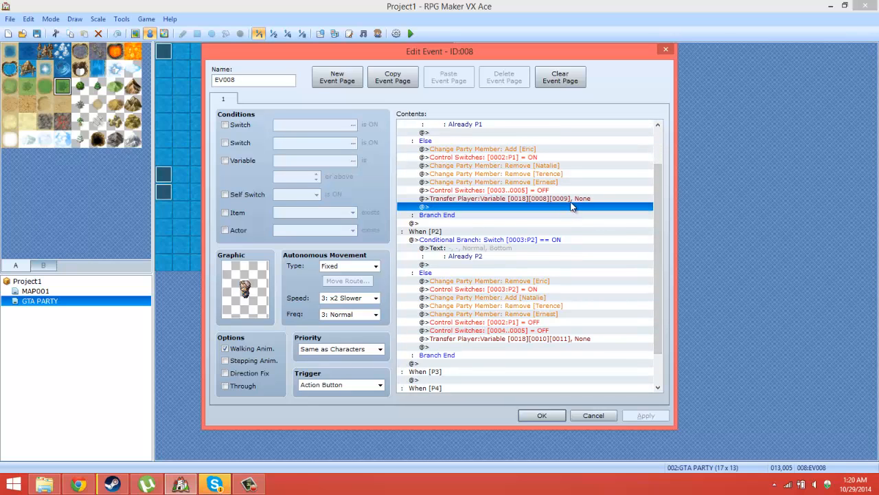
click(570, 199)
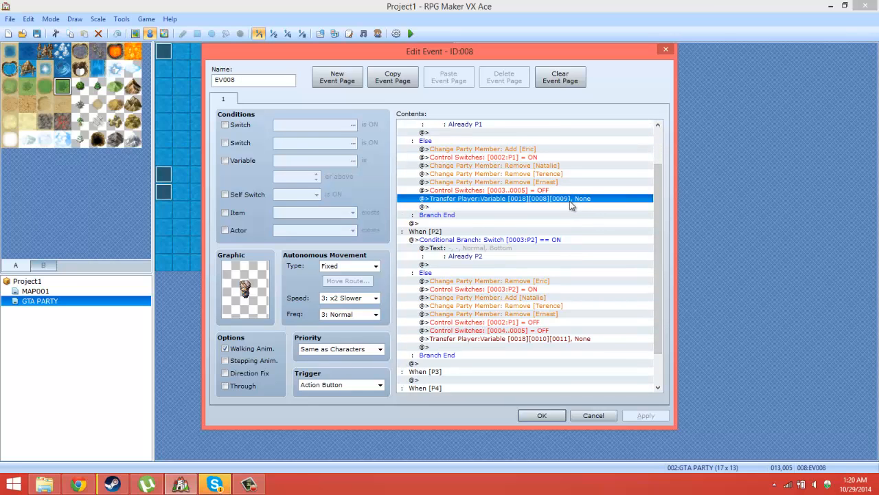
right_click(569, 200)
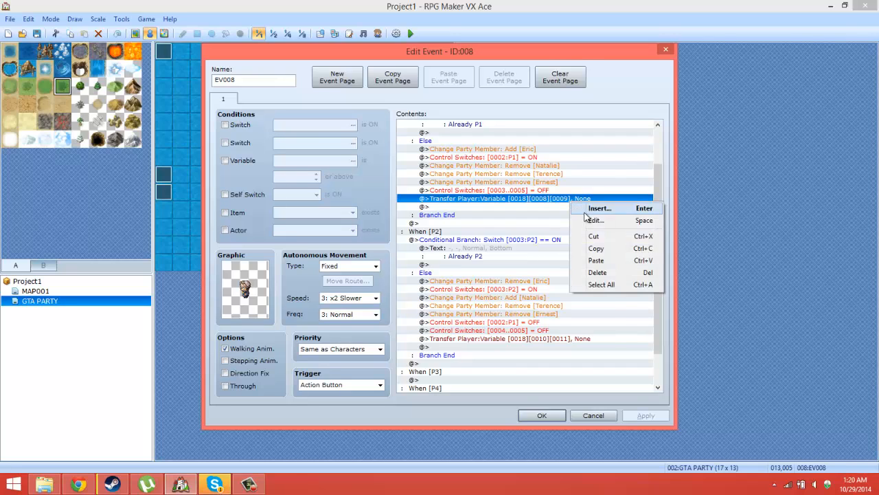
click(586, 218)
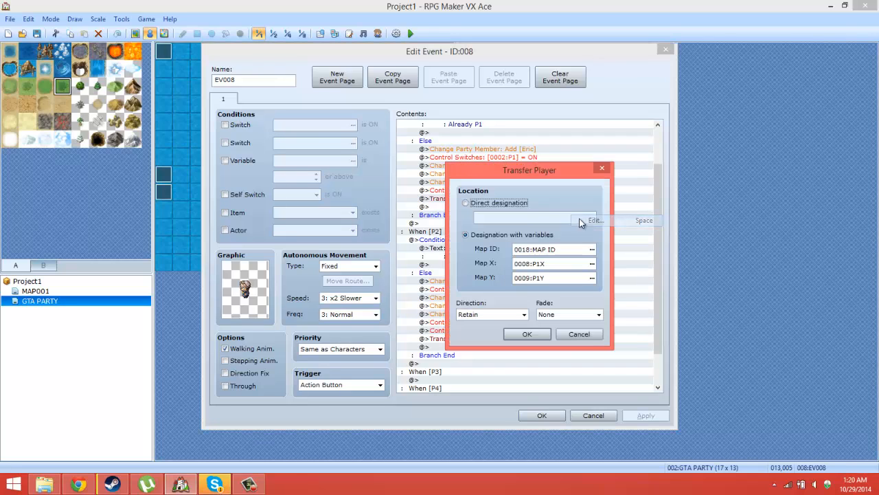
click(579, 335)
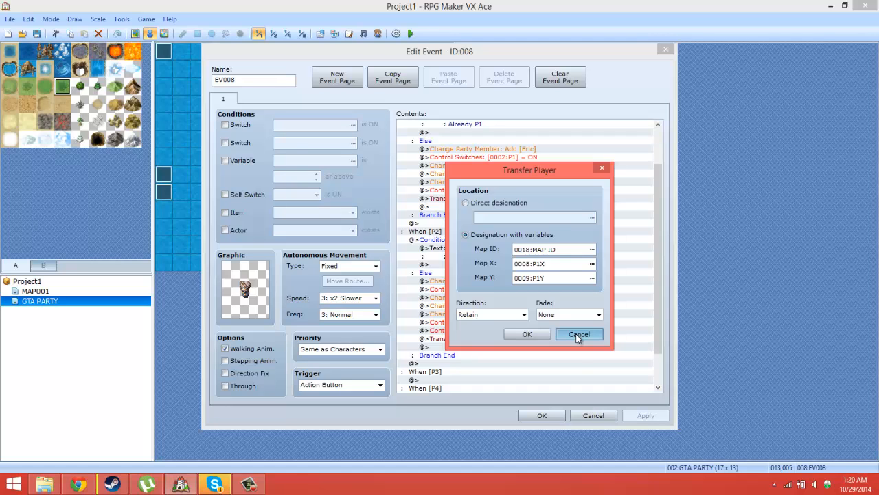
click(579, 335)
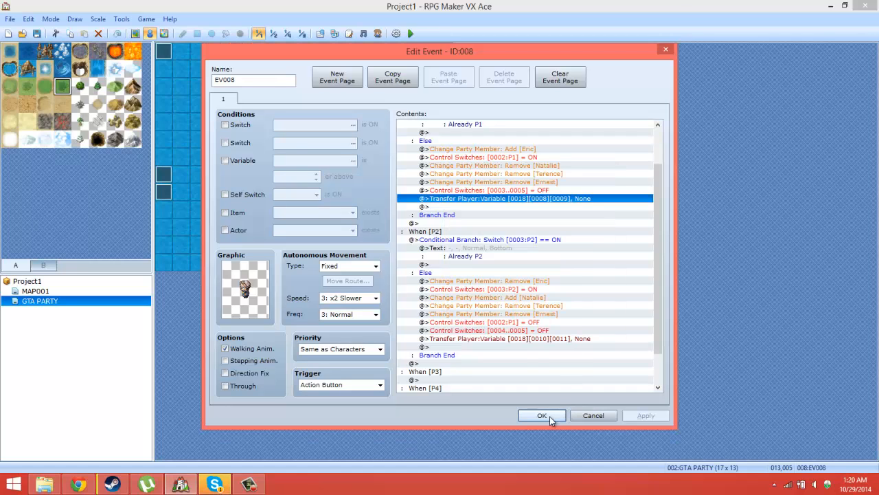
Step: Check the location variables of the Transfer Player command in EV008's P2 branch, and close the event
click(548, 339)
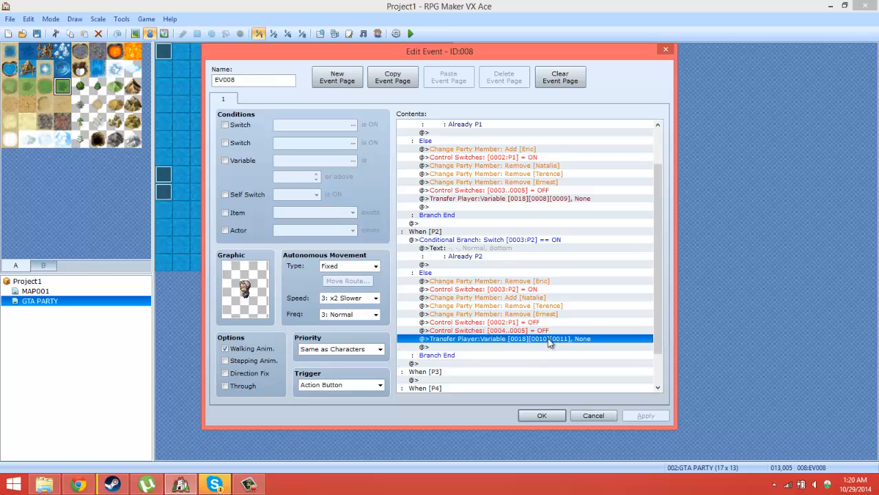
right_click(548, 341)
click(568, 356)
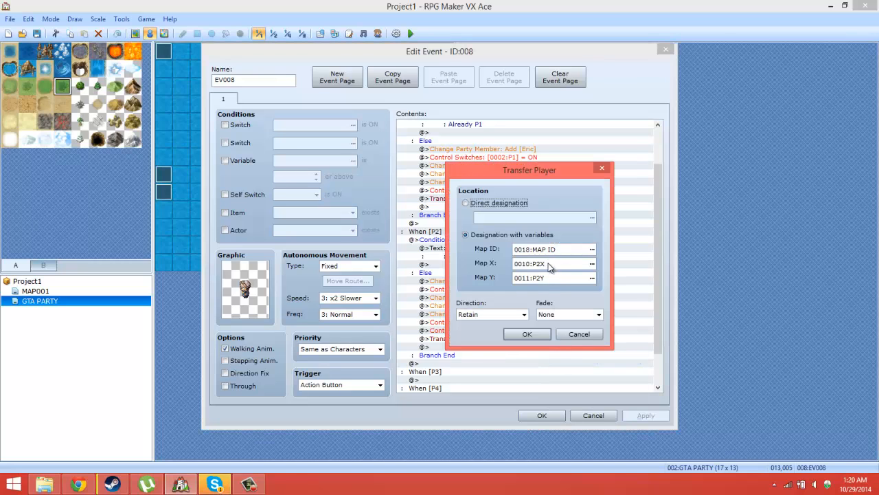
click(541, 334)
click(543, 414)
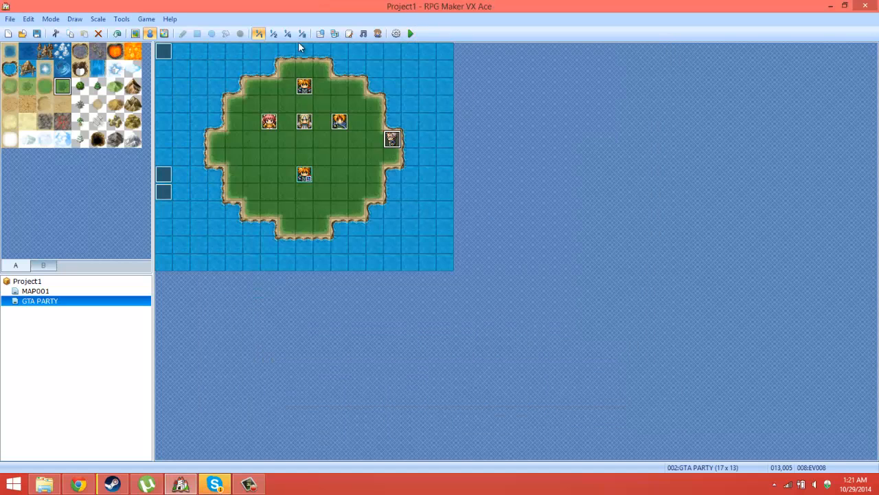
Step: Give page 2 of the PARTY 2 event a visible character graphic from a Damage sheet, and save the event
double_click(272, 124)
click(251, 100)
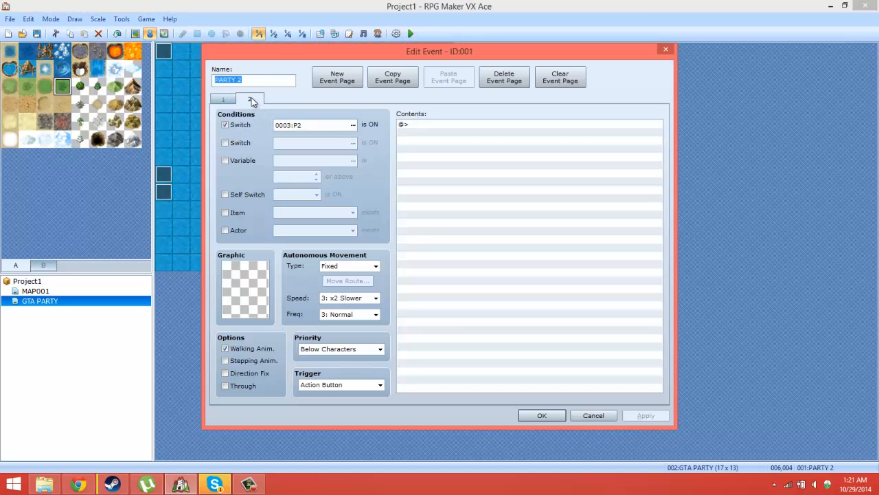
double_click(263, 282)
double_click(268, 217)
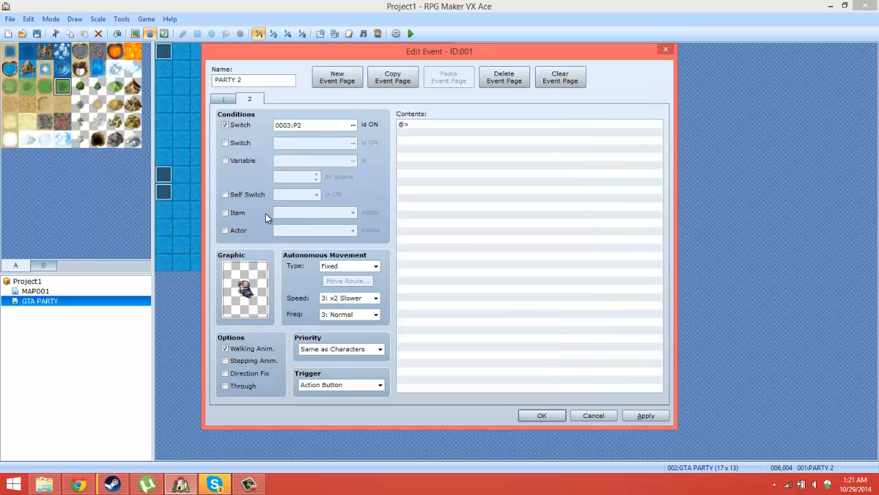
click(542, 416)
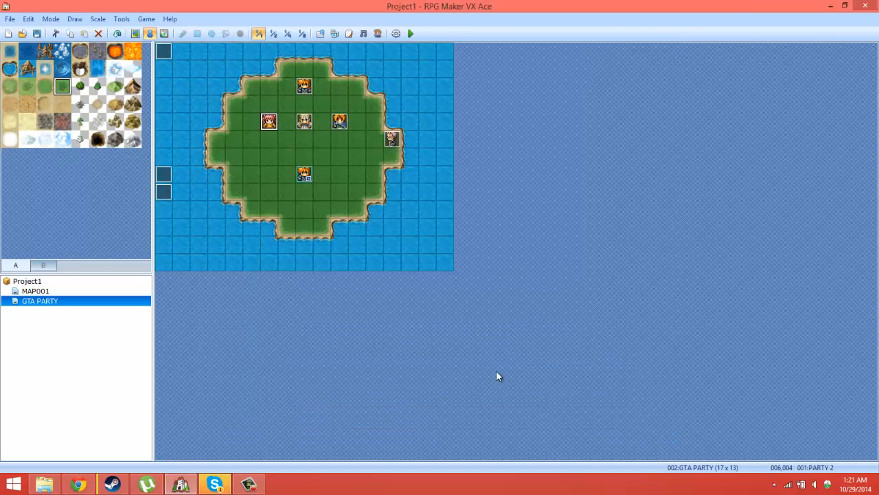
Step: Give page 2 of the PARTY 3 event a visible character graphic from Behavior3, and save the event
double_click(304, 122)
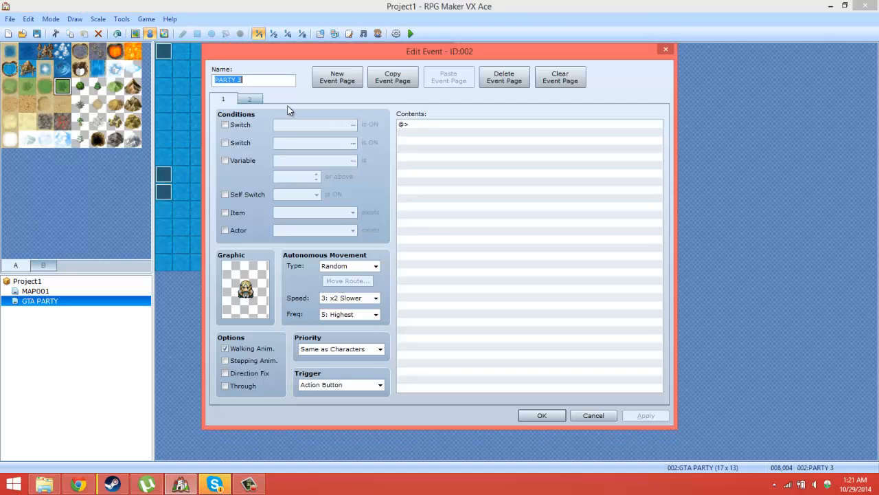
click(250, 99)
double_click(245, 296)
double_click(297, 189)
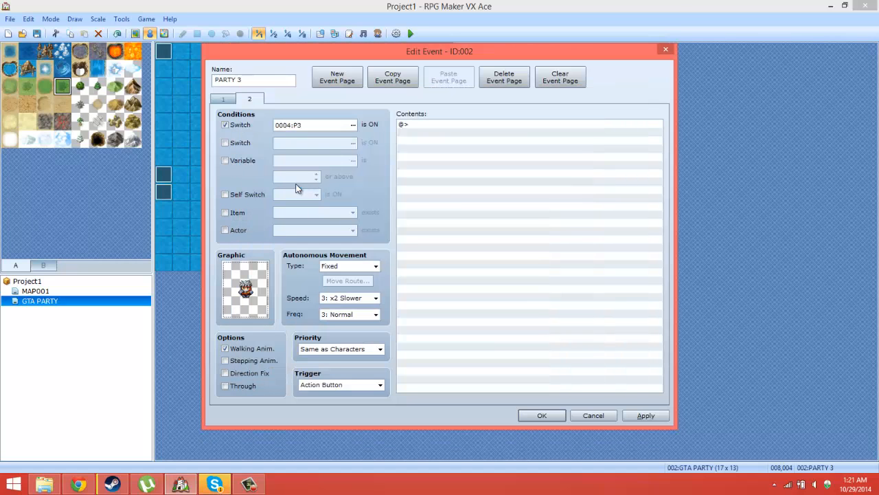
click(542, 416)
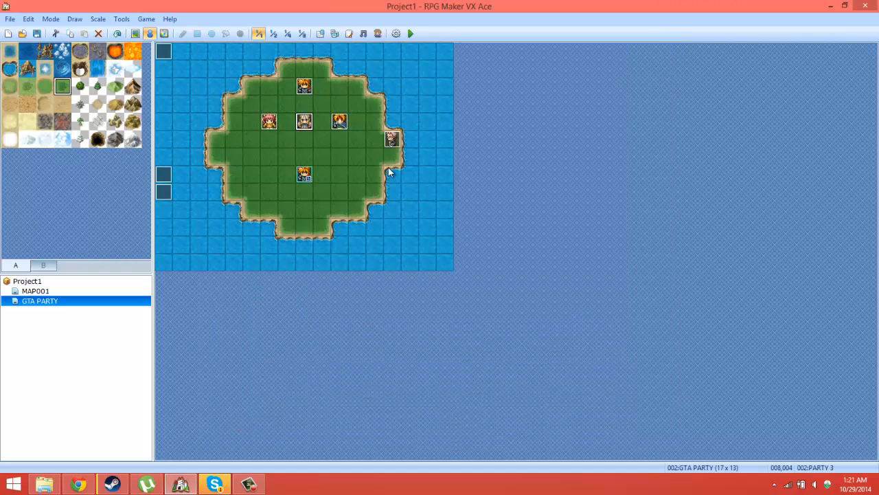
Step: Check the page 1 graphic of the PARTY 4 event, set its page 2 graphic to one from Animal, and save the event
double_click(340, 124)
double_click(249, 299)
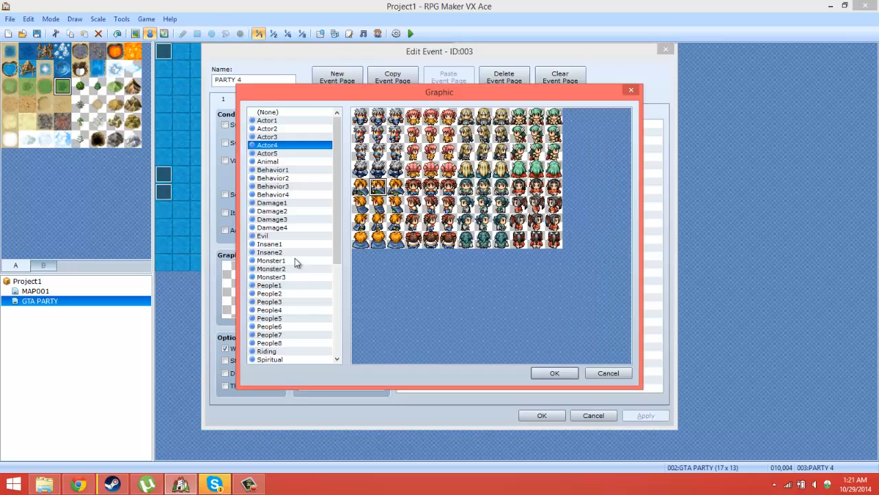
click(606, 369)
click(246, 99)
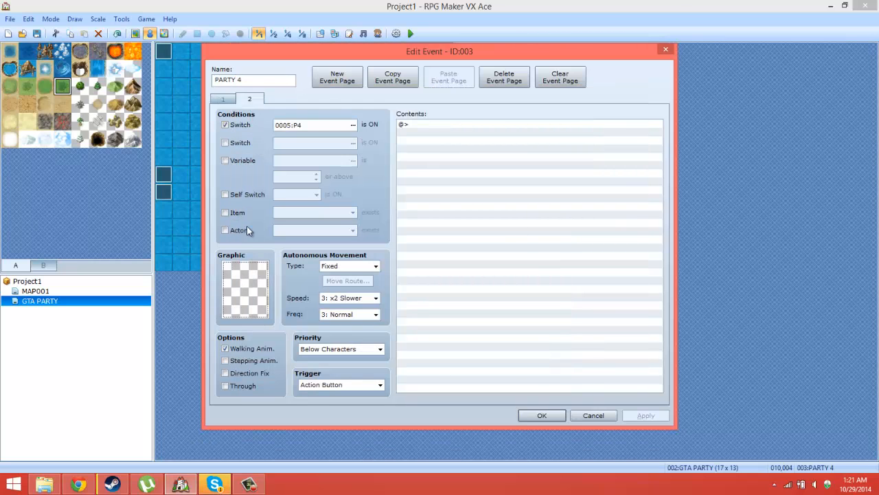
double_click(243, 285)
click(284, 162)
click(544, 371)
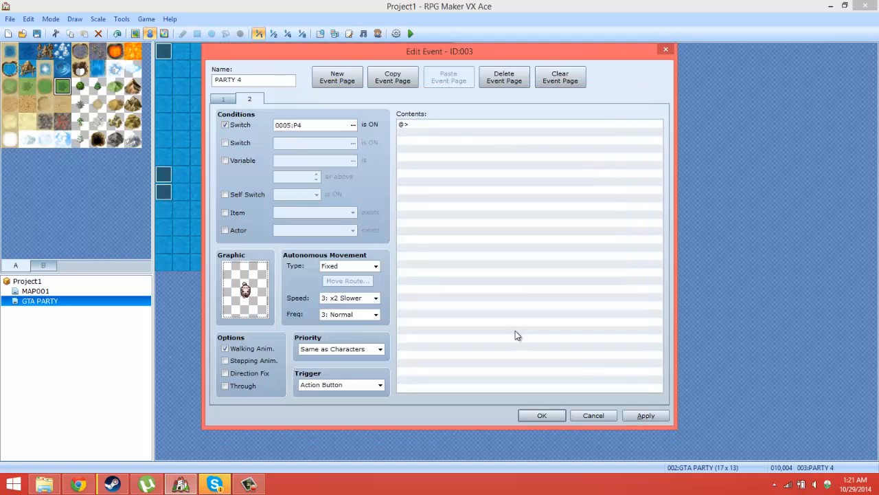
click(542, 414)
Step: Give page 2 of the PARTY 1 event a visible character graphic from Damage2
double_click(338, 122)
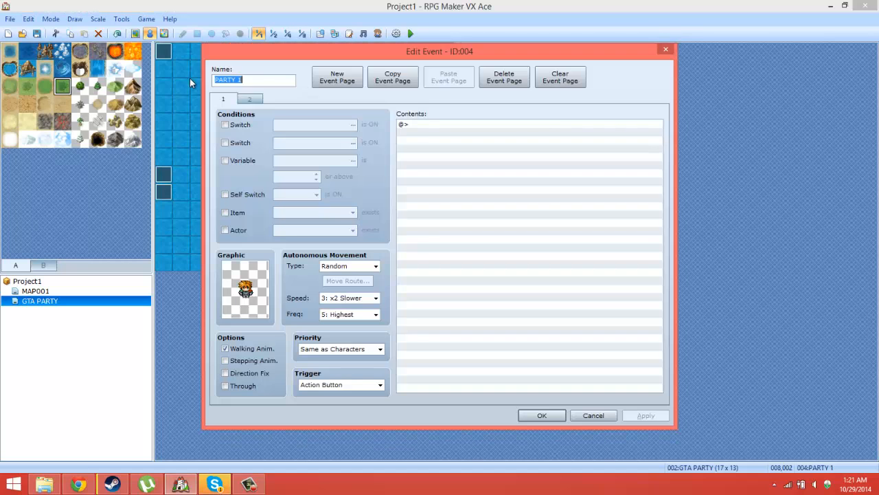
click(254, 96)
double_click(248, 262)
click(309, 212)
click(551, 372)
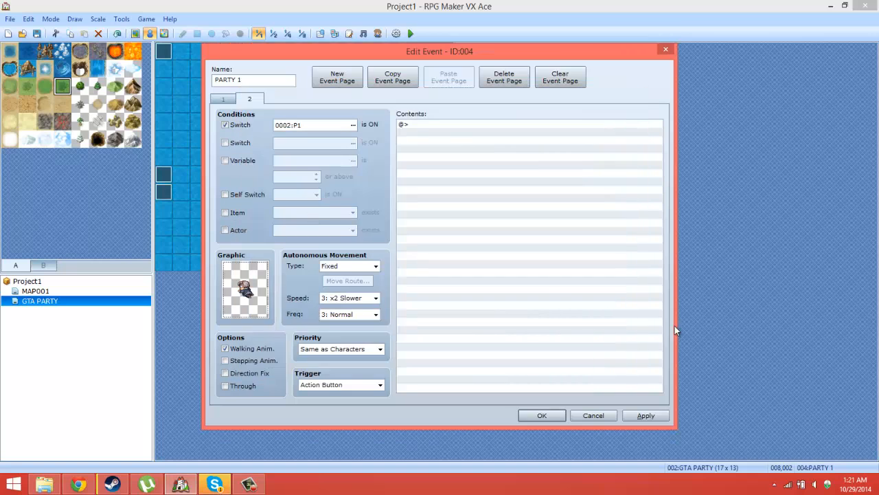
Step: Reselect the page 2 character graphic of the PARTY 1 event and save the event
double_click(244, 290)
click(395, 244)
click(556, 372)
click(555, 420)
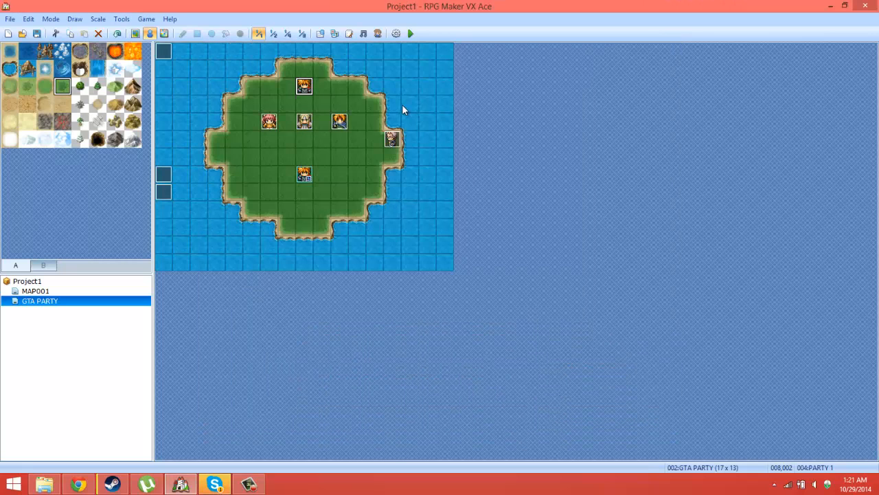
Step: Playtest a new game, walk to the switch event at the island's east edge, and swap to P2
click(410, 34)
click(396, 266)
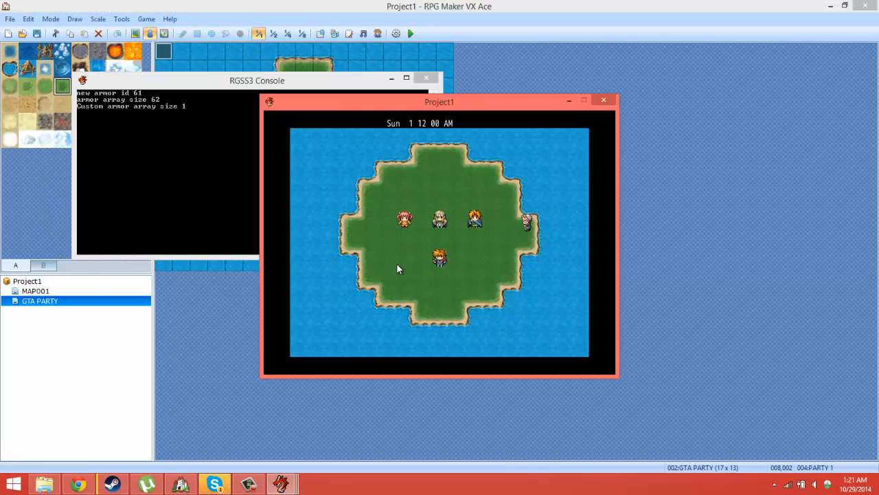
key(Right)
key(Up)
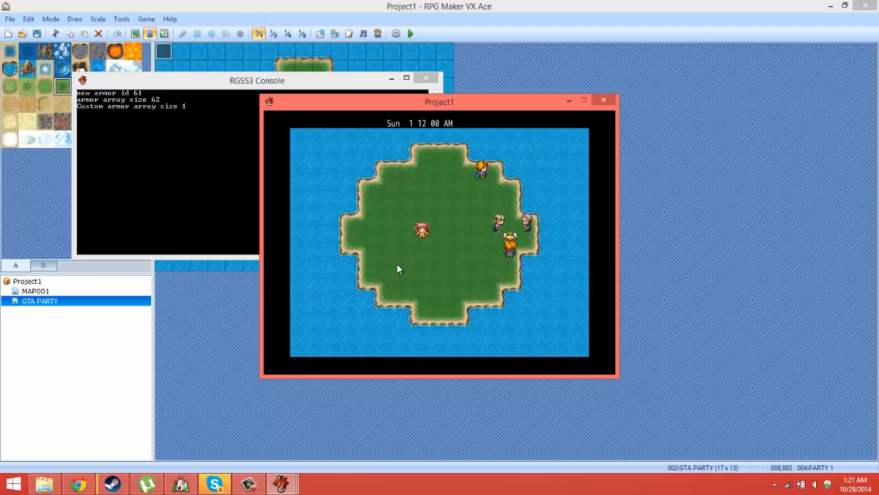
key(Return)
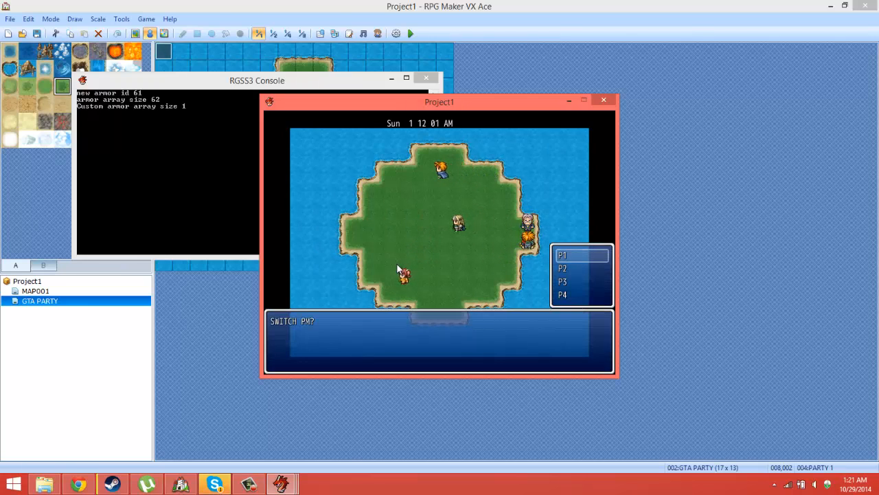
key(Down)
key(Return)
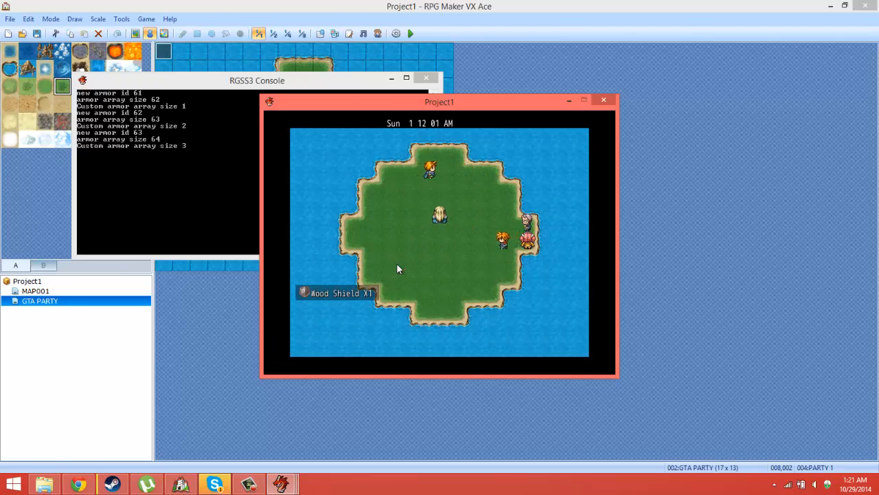
Step: Walk the swapped member around the island to check the party events' behavior, and end the playtest
key(Left)
key(Down)
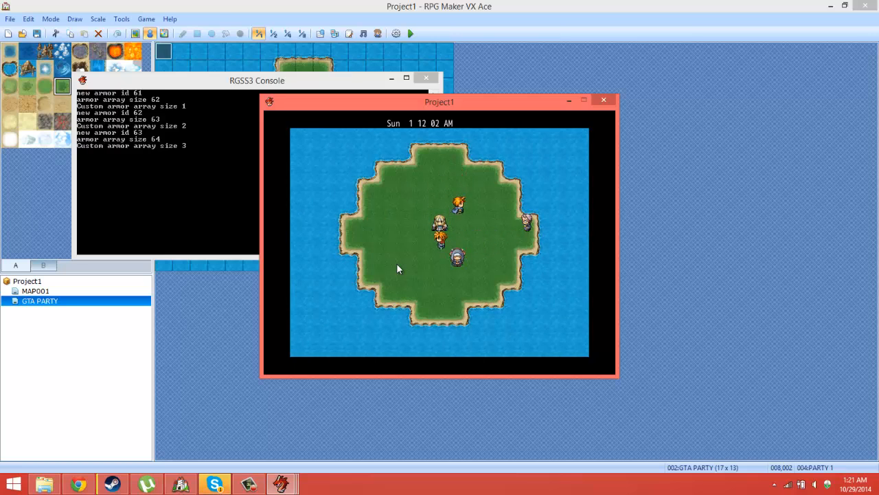
key(Left)
key(Up)
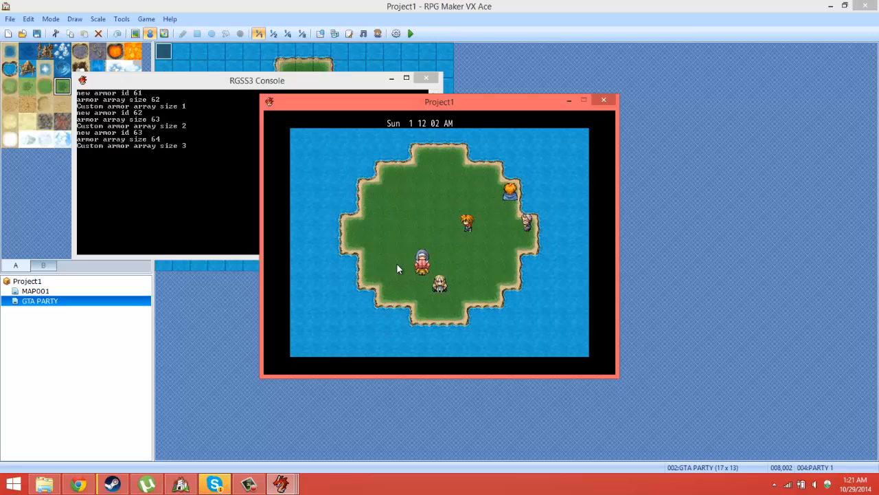
key(Left)
key(Down)
key(Right)
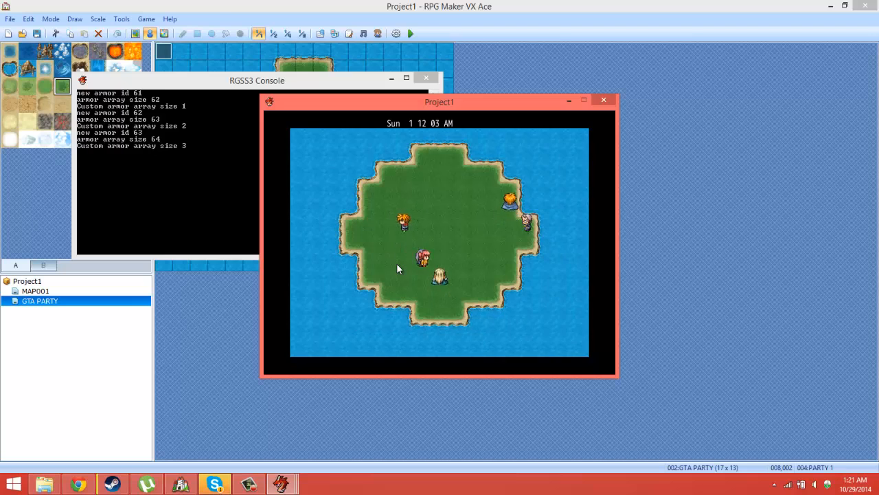
key(Right)
key(Up)
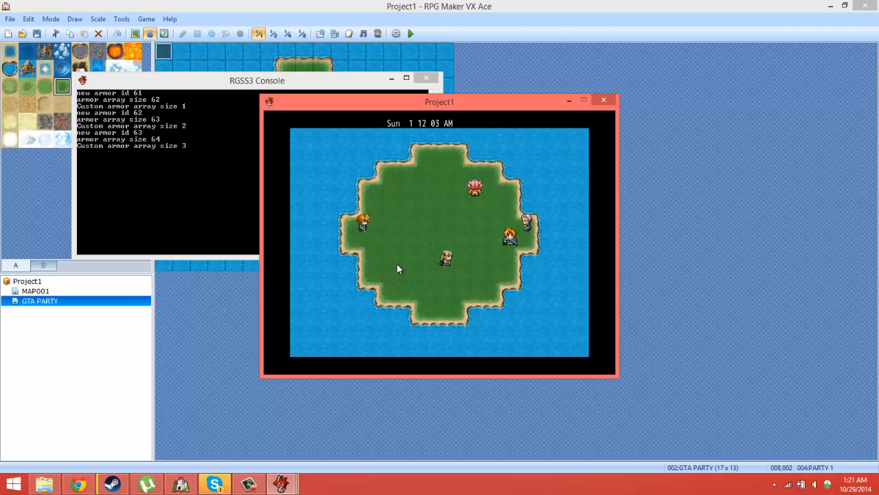
click(609, 101)
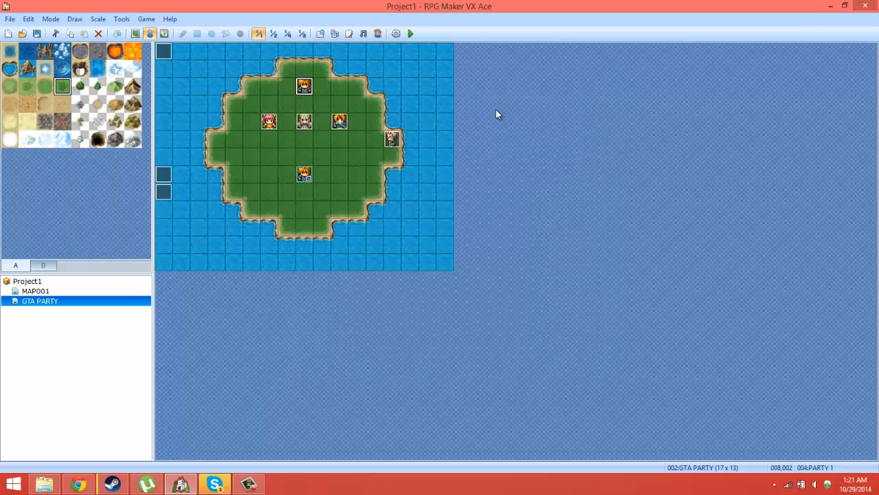
Step: Review the Set Event Location branches in EV006 and the PARTY ID switch branches in EV005
double_click(165, 190)
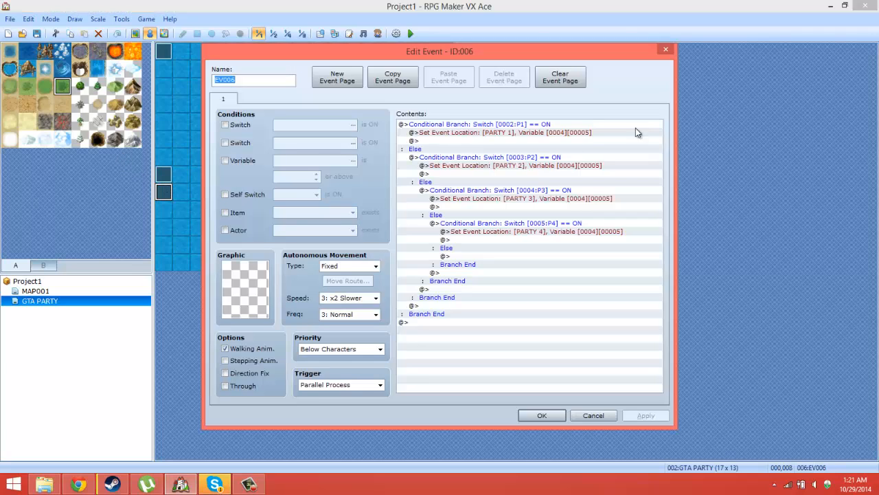
click(595, 415)
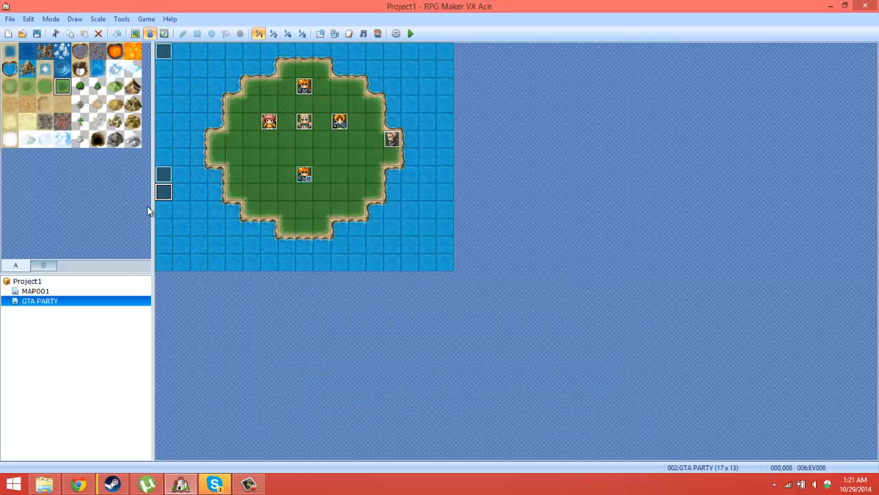
double_click(164, 177)
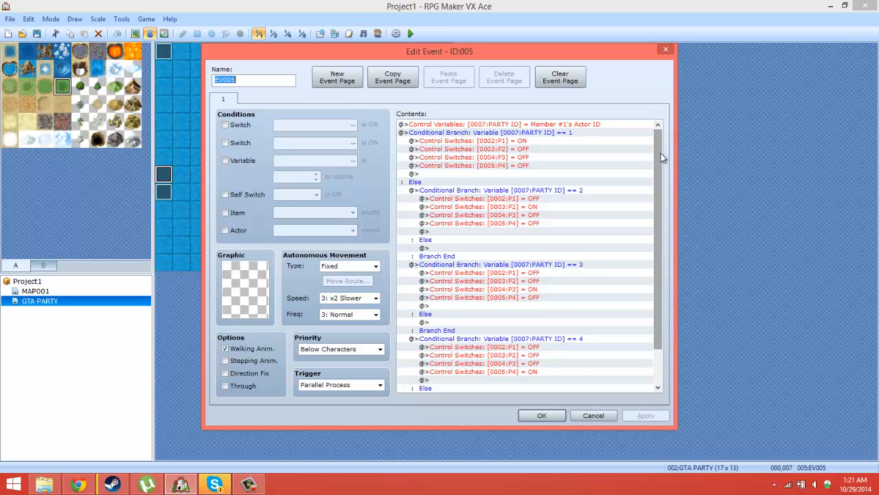
click(558, 416)
Step: Review the EV007 commands that store the map X and Y of PARTY 1 through PARTY 4 in variables
double_click(167, 56)
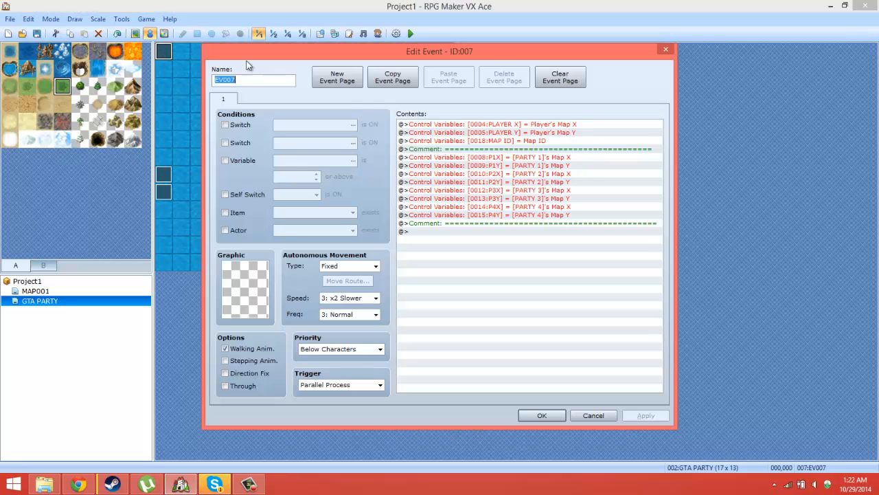
click(544, 165)
click(547, 174)
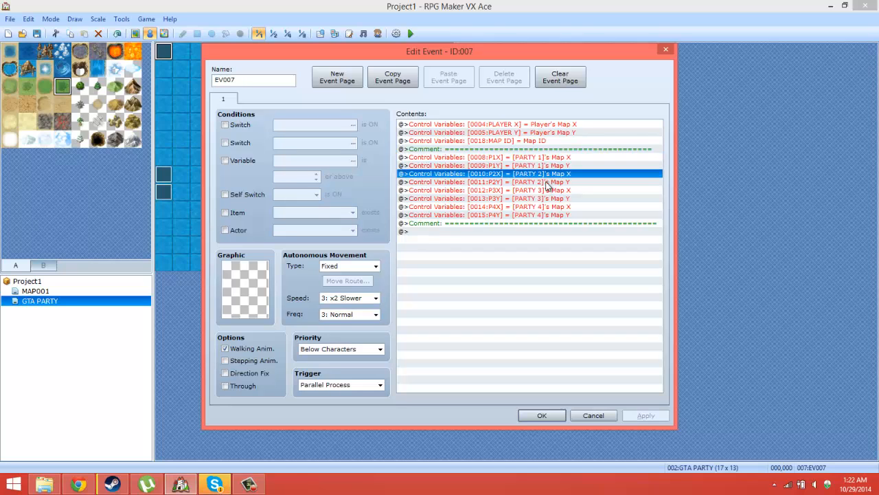
click(548, 182)
click(547, 191)
click(542, 205)
click(546, 198)
click(546, 207)
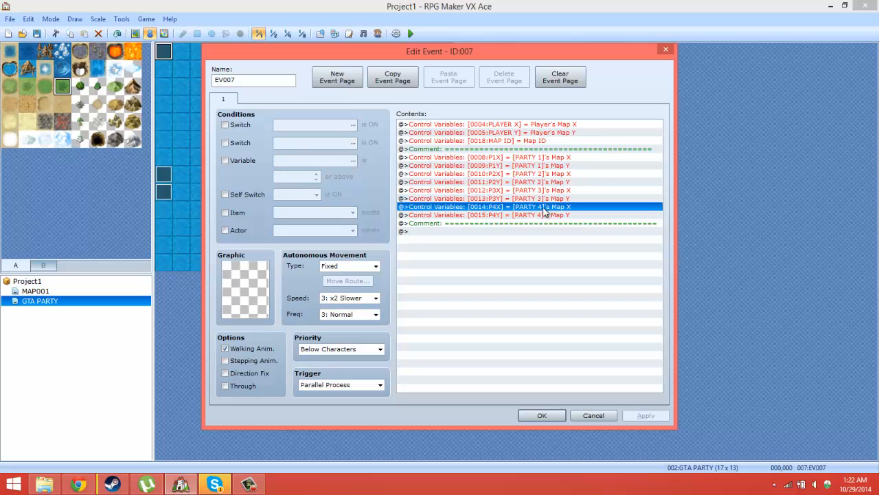
click(541, 215)
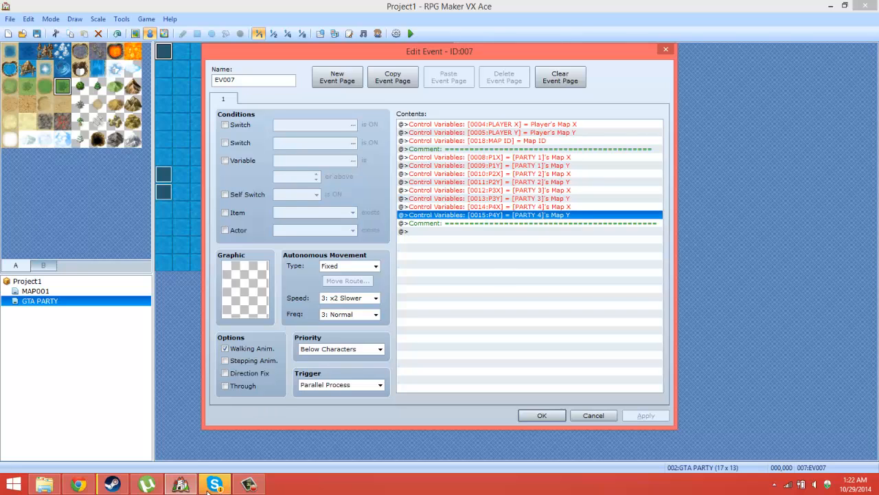
click(262, 486)
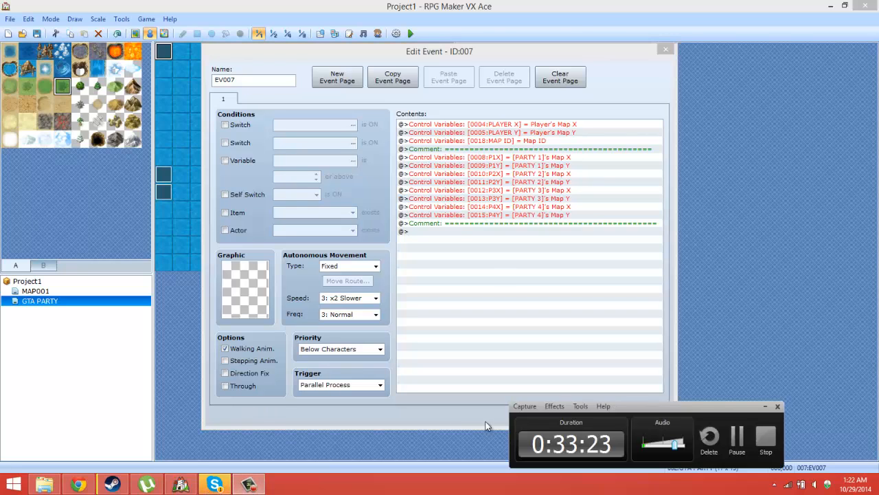
click(736, 429)
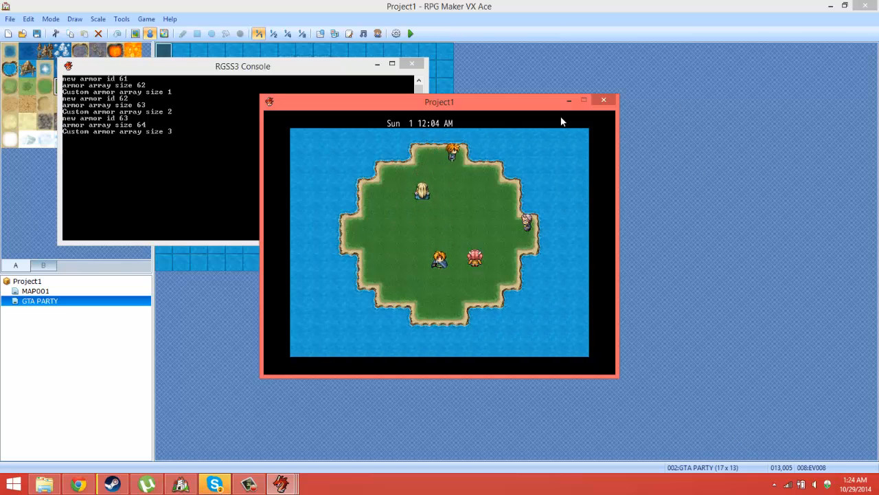
Step: Walk the active member across the island in the running playtest, and close the game
key(Left)
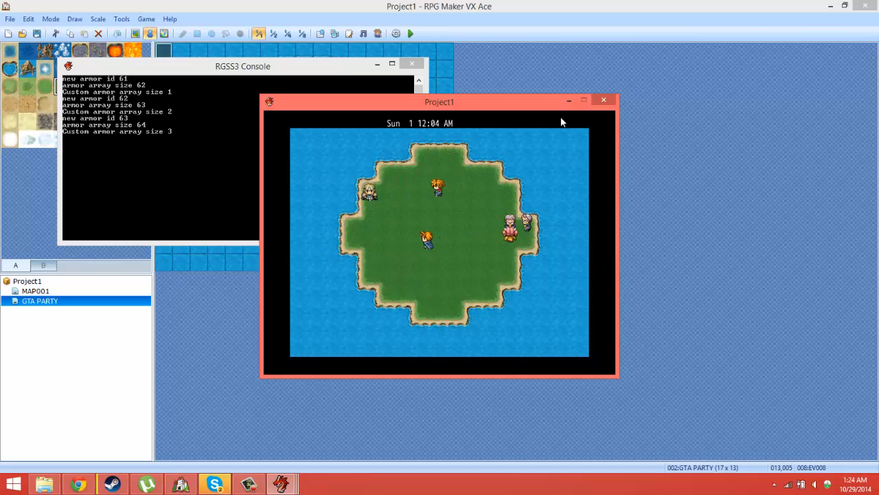
key(a)
key(Return)
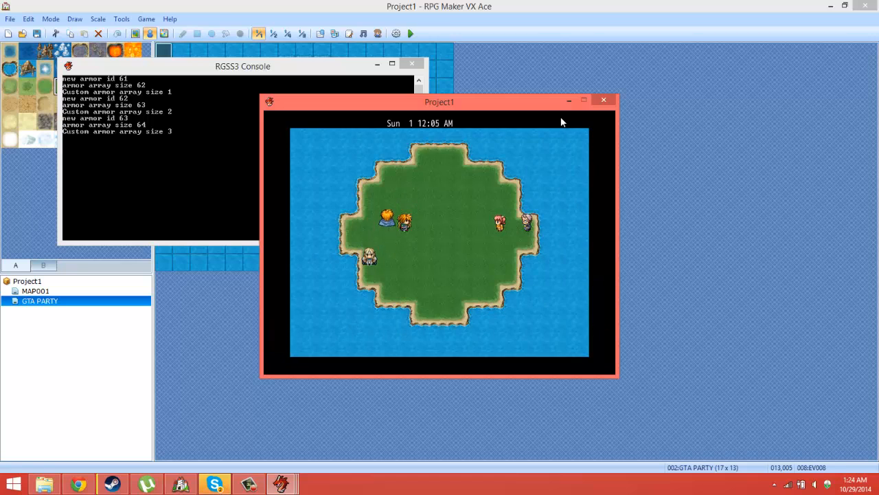
click(604, 100)
click(122, 18)
click(141, 33)
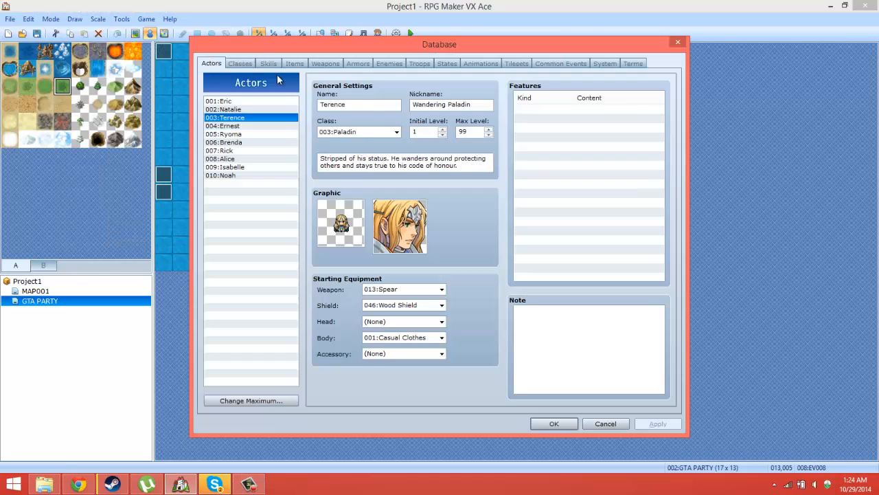
click(677, 42)
Step: Review the P1 choice's Transfer Player command in EV008 against the map, and save the project
double_click(392, 139)
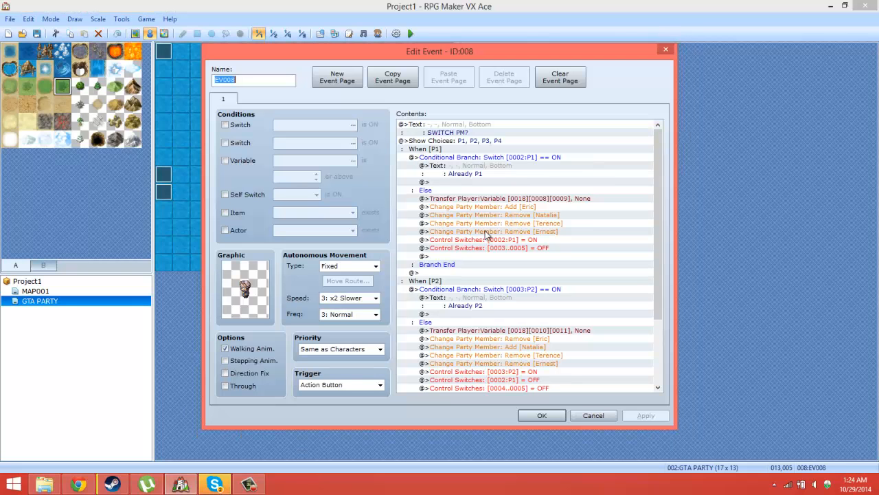
click(542, 198)
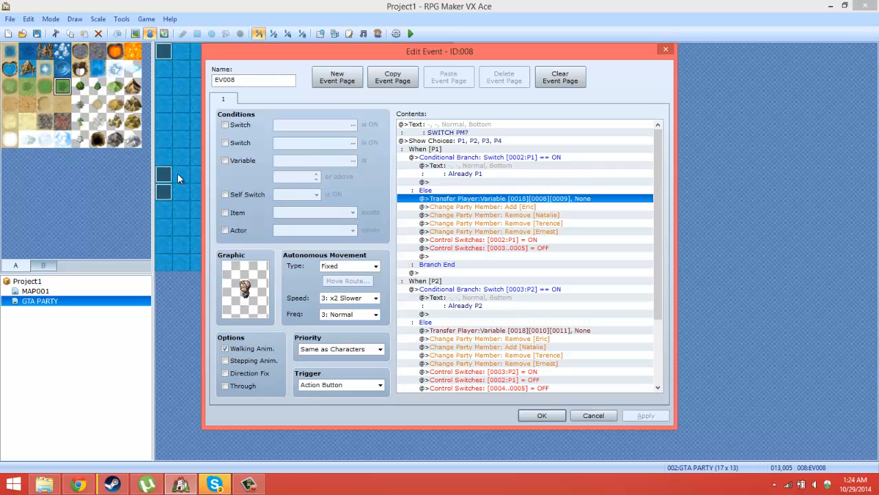
drag(349, 55, 529, 163)
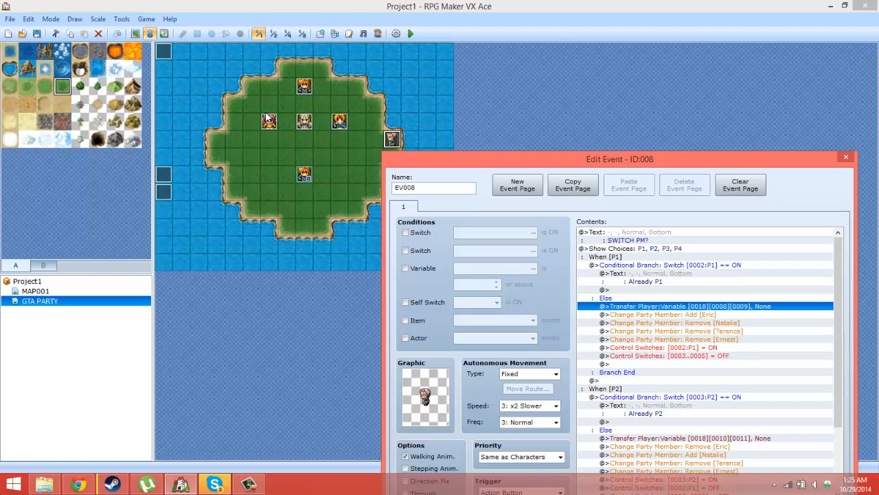
drag(822, 158, 751, 82)
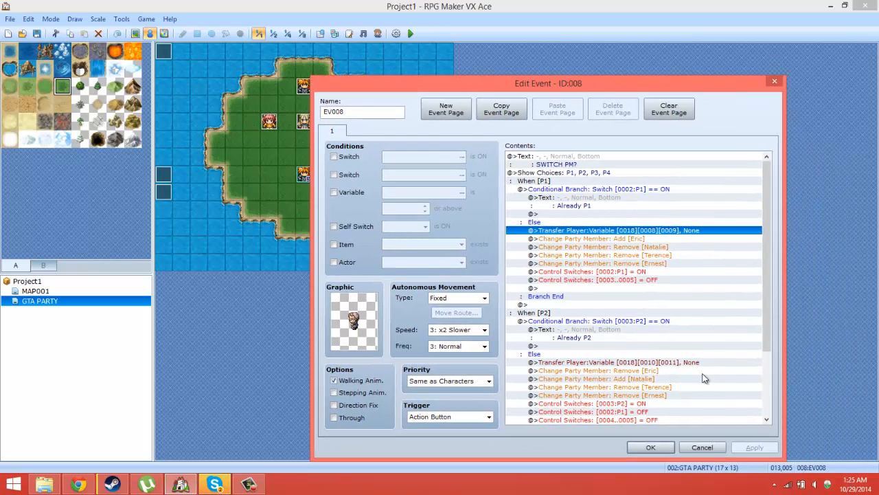
click(658, 451)
click(37, 33)
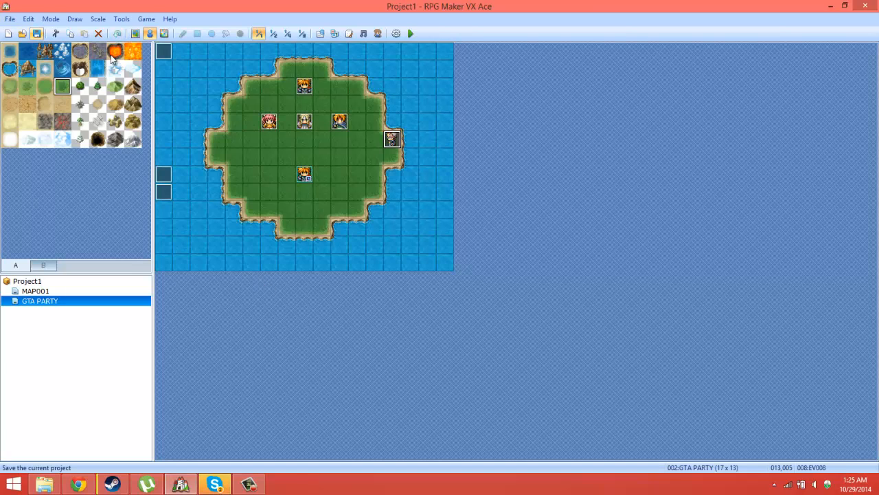
Step: Copy the P2 choice's whole conditional branch in EV008 into the empty P3 choice
double_click(392, 139)
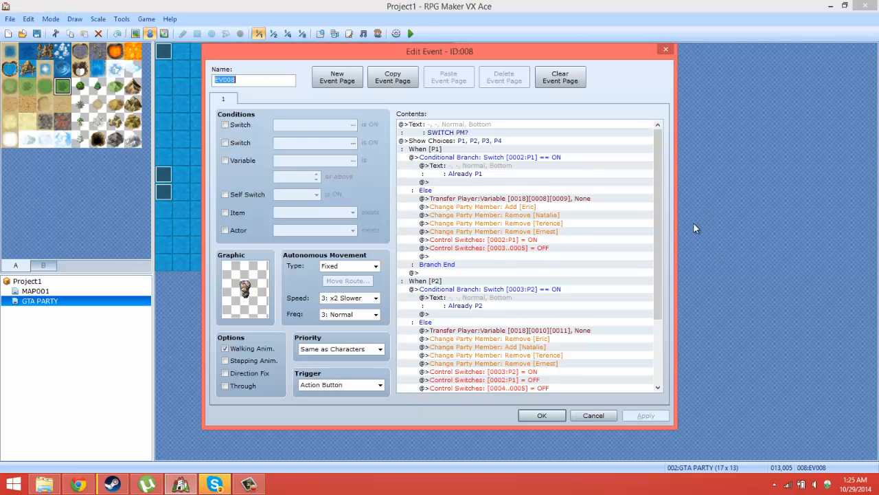
scroll(548, 257, down, 5)
click(543, 250)
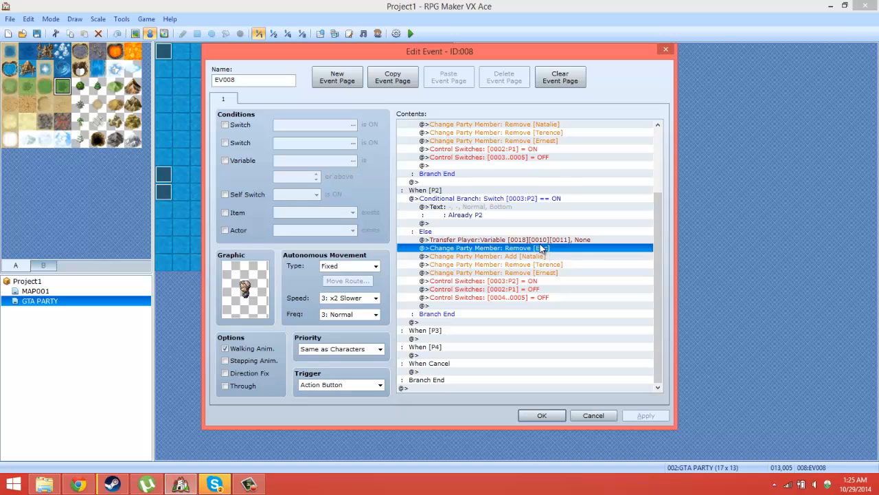
click(539, 242)
click(507, 202)
right_click(524, 219)
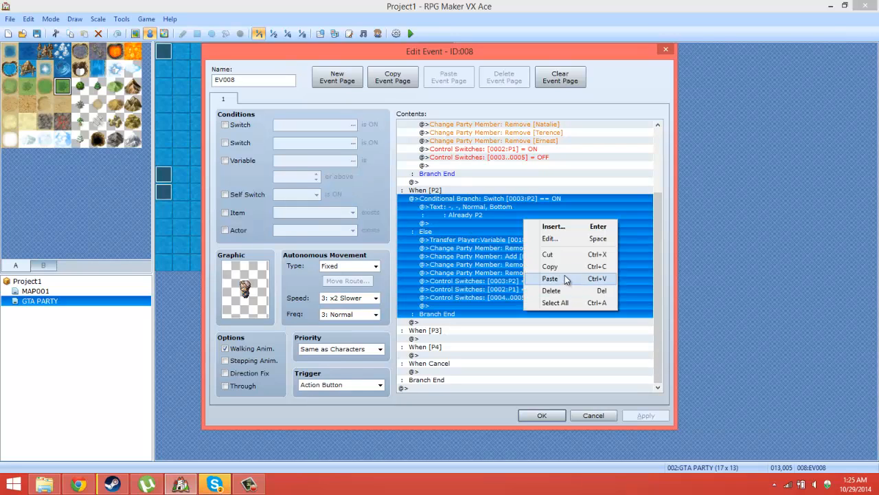
click(555, 266)
click(425, 339)
right_click(429, 341)
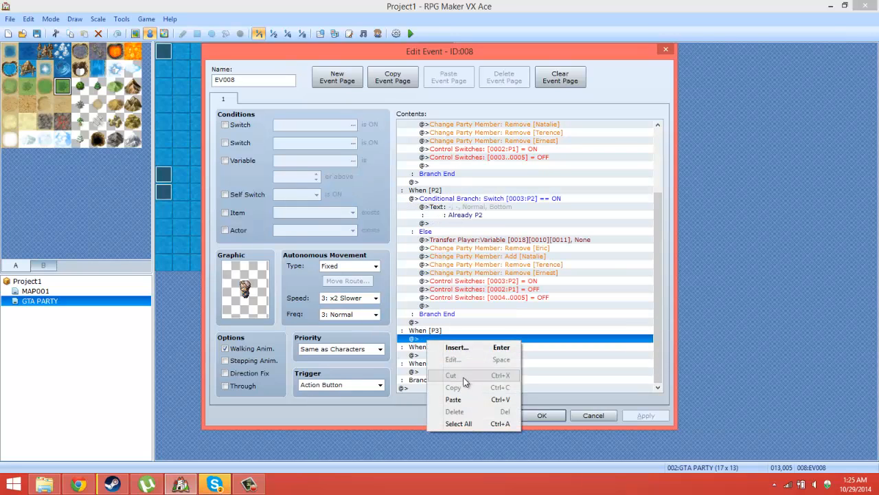
click(451, 398)
Step: Change the message in the P3 choice's pasted branch to "Already P3"
click(529, 265)
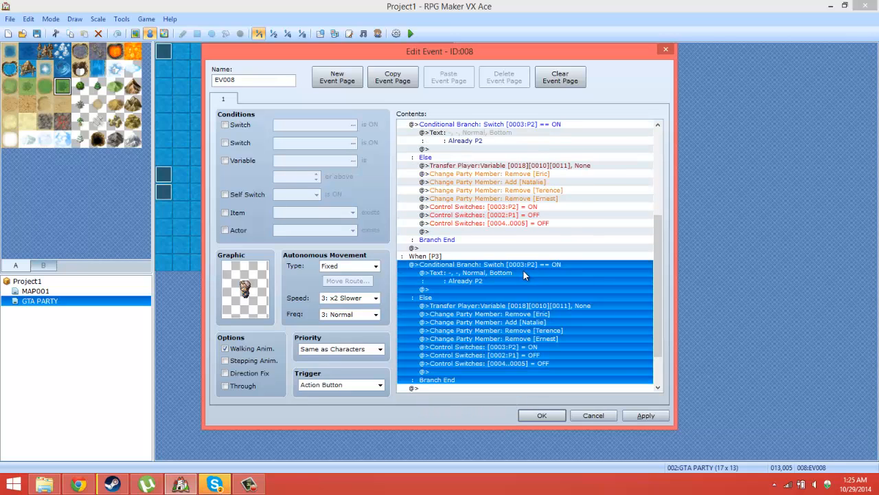
right_click(521, 274)
click(547, 293)
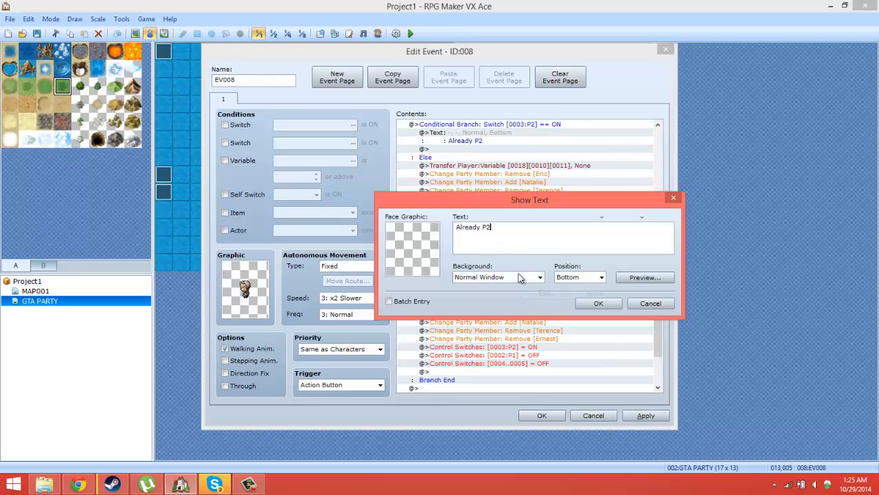
double_click(494, 228)
click(609, 307)
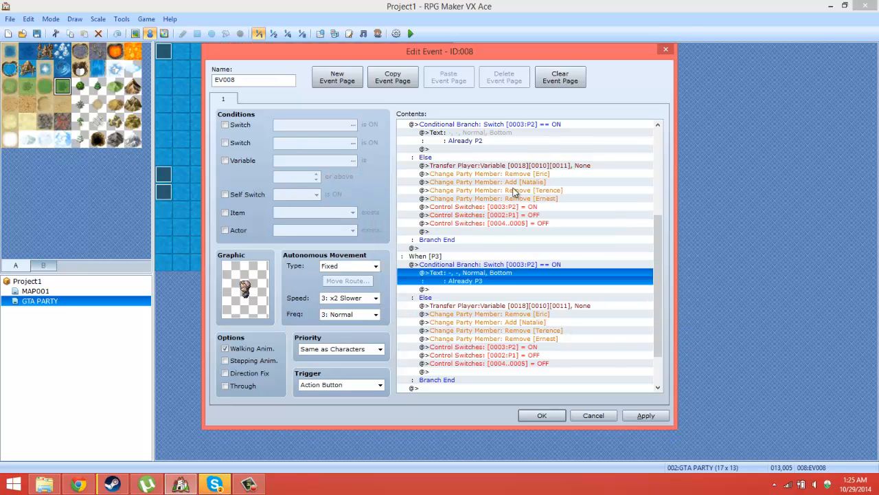
Step: Change the condition of the P3 choice's conditional branch to switch 0004:P3 being ON
click(509, 307)
click(515, 273)
click(515, 267)
click(516, 269)
right_click(519, 266)
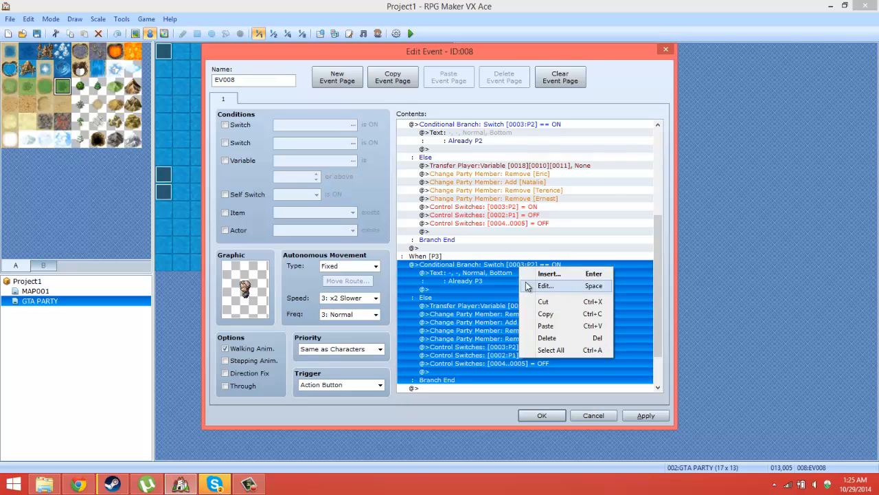
click(529, 285)
click(556, 191)
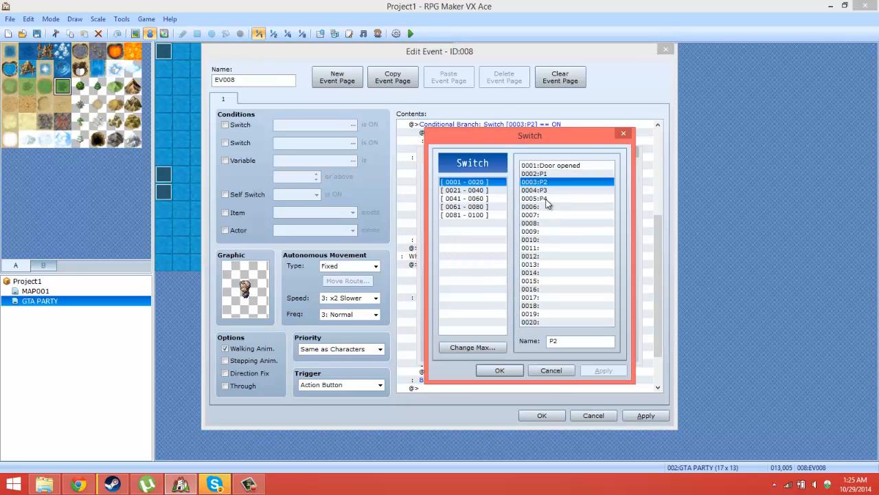
double_click(548, 191)
click(557, 349)
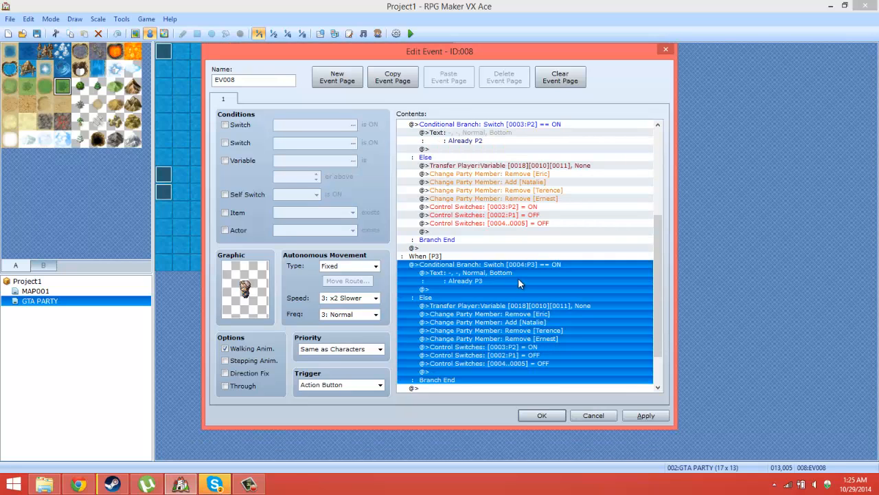
Step: Set the P3 choice's Transfer Player command to use variables 0012:P3X for Map X and 0013:P3Y for Map Y
click(498, 306)
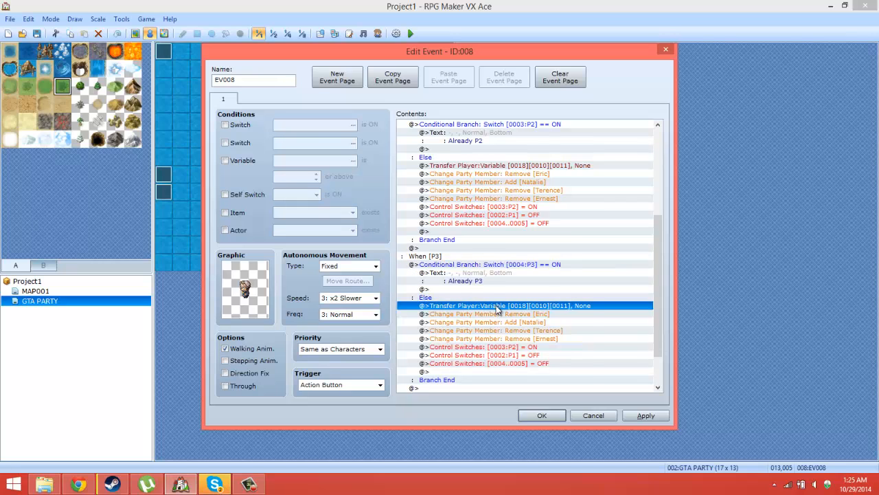
right_click(498, 308)
click(526, 324)
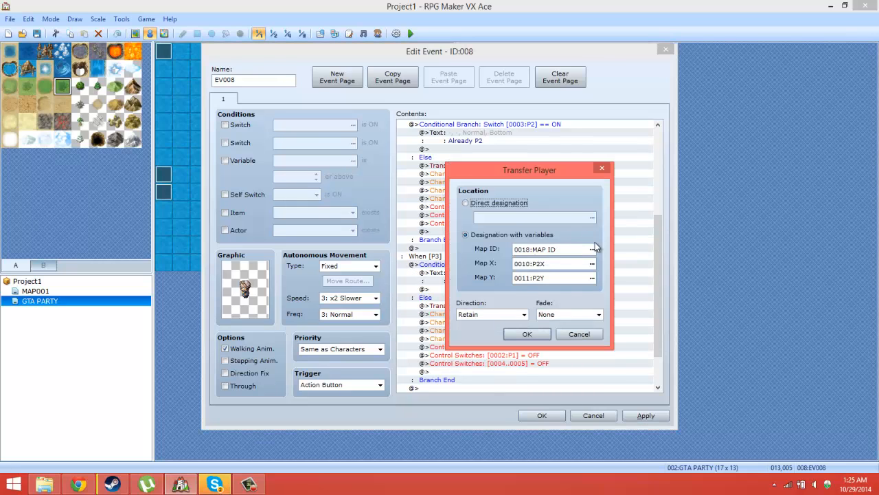
click(592, 264)
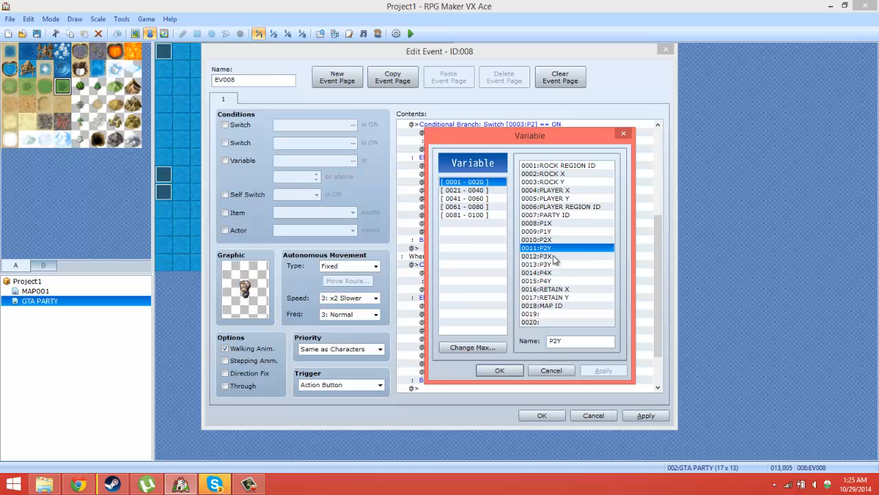
double_click(543, 256)
click(568, 274)
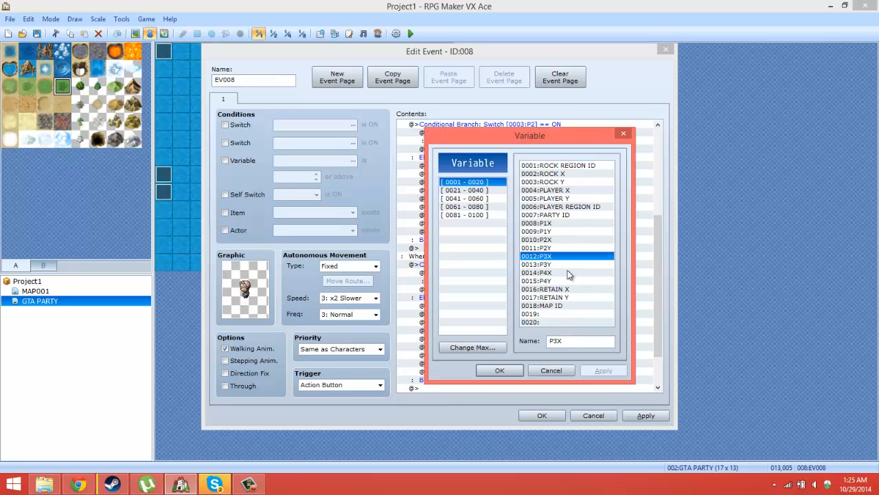
double_click(562, 265)
click(529, 333)
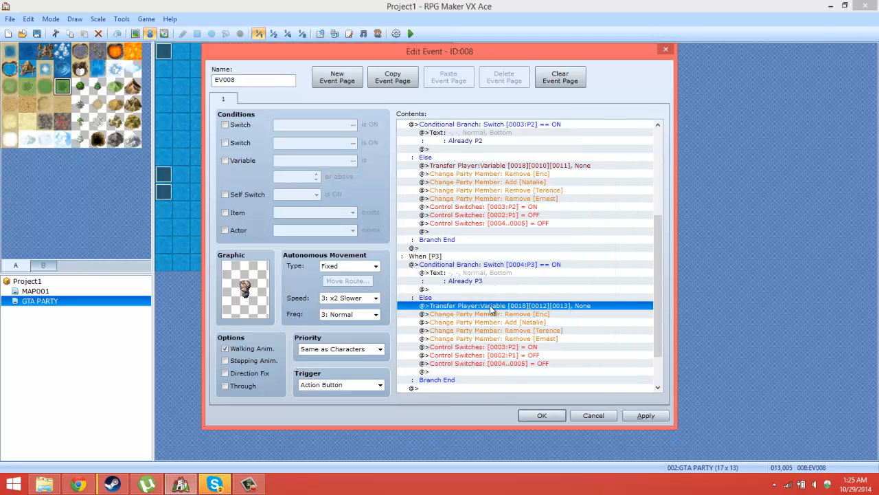
Step: Keep Eric's party command in the P3 choice as Remove, and change Natalie's party command to Remove
right_click(491, 314)
click(515, 332)
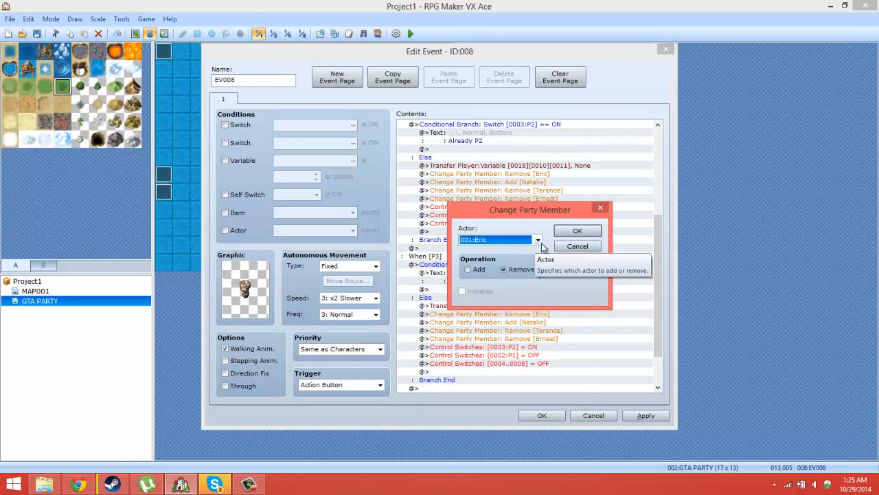
click(575, 232)
click(547, 321)
right_click(544, 322)
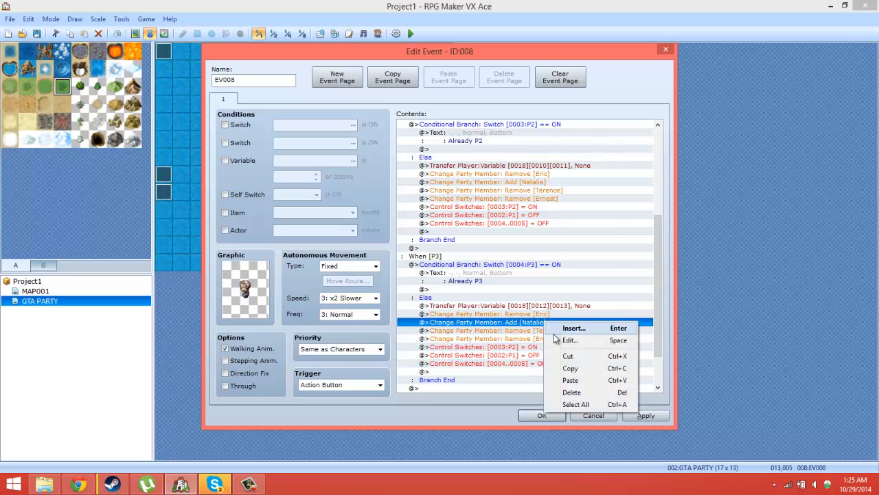
click(558, 340)
click(520, 272)
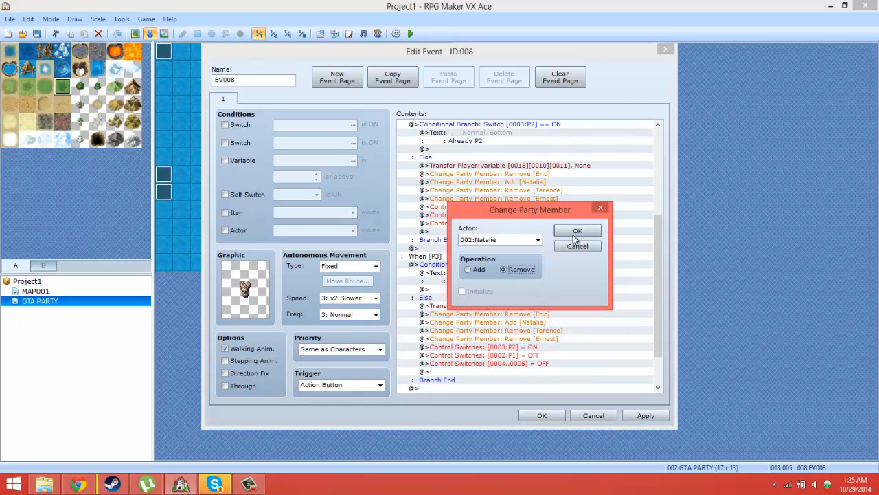
click(577, 231)
Step: Change Terence's party member command in the P3 choice to Add
click(541, 331)
right_click(541, 331)
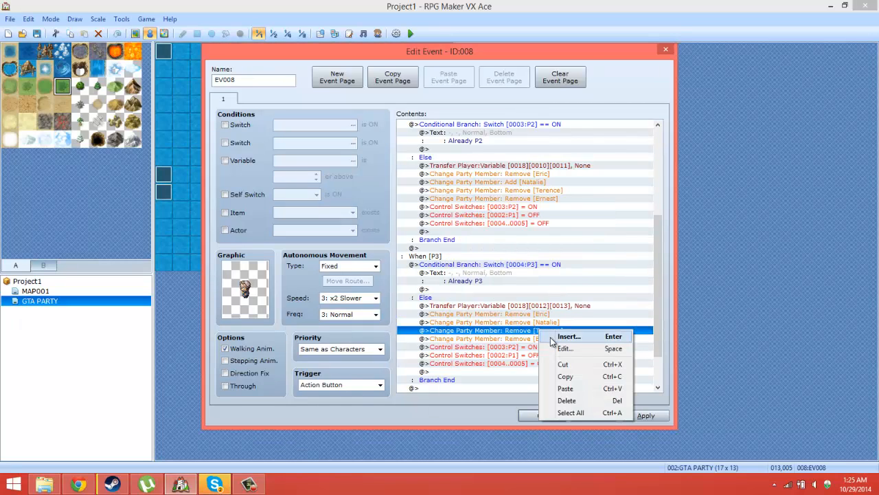
click(558, 348)
click(475, 269)
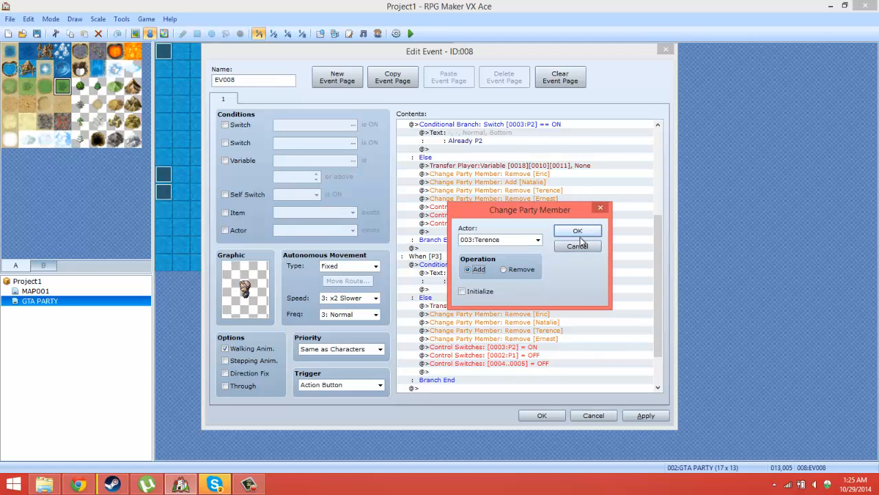
click(577, 230)
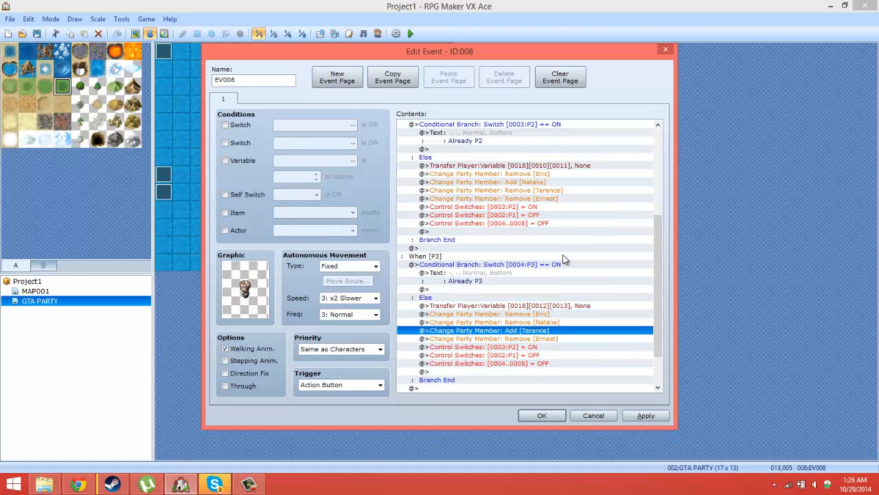
click(527, 348)
right_click(527, 348)
click(544, 364)
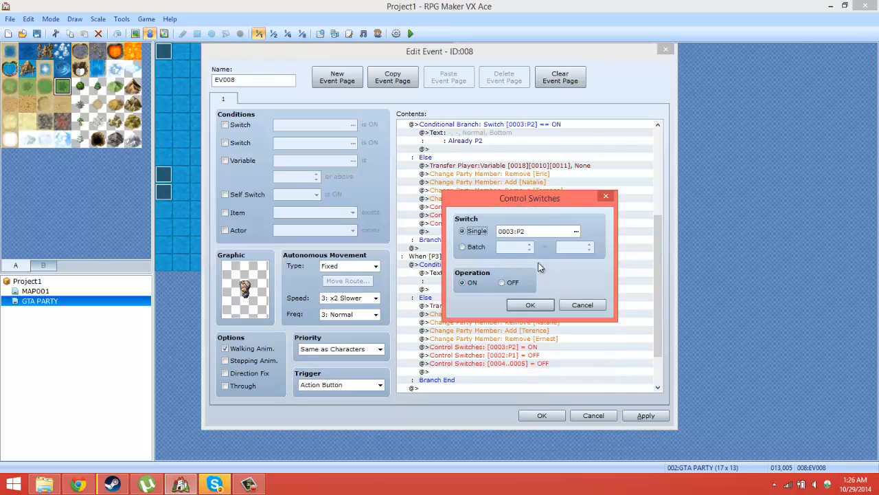
click(563, 307)
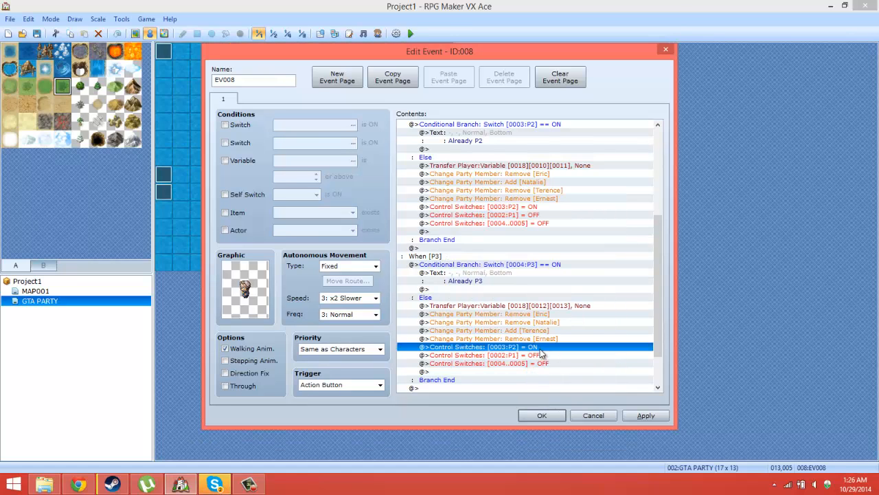
Step: Change the P3 choice's first Control Switches command to turn ON switch 0004:P3
click(538, 356)
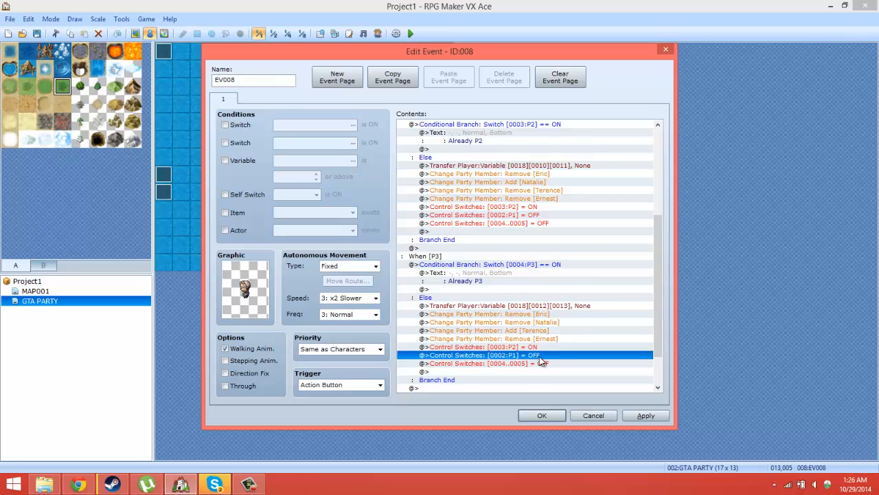
right_click(535, 346)
click(549, 368)
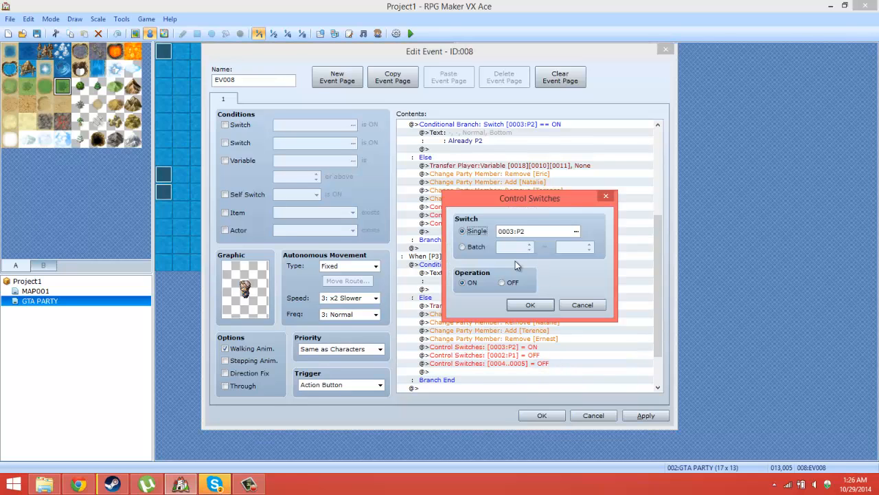
click(576, 230)
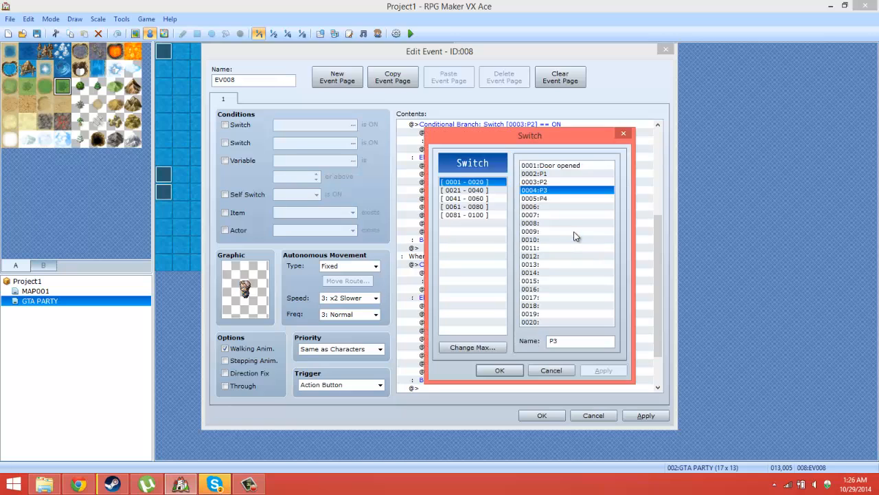
click(540, 191)
click(500, 369)
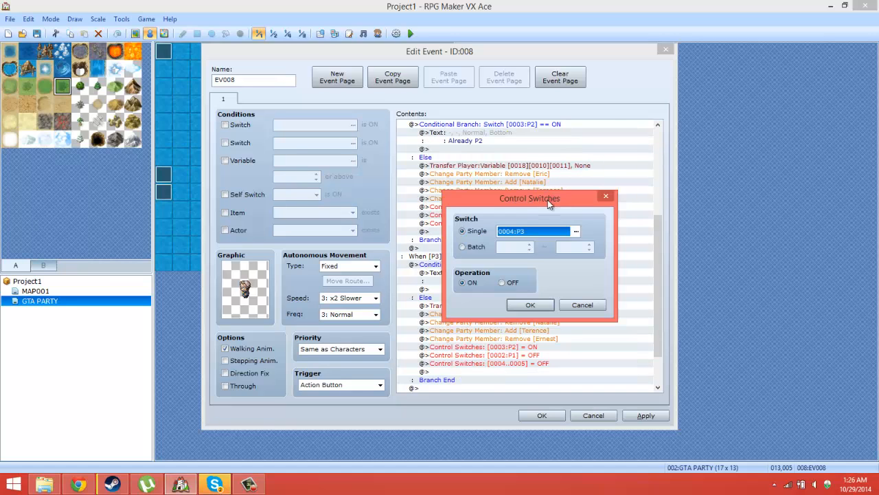
click(521, 309)
Step: Change the P3 choice's second Control Switches command to turn OFF switch 0005:P4
right_click(524, 362)
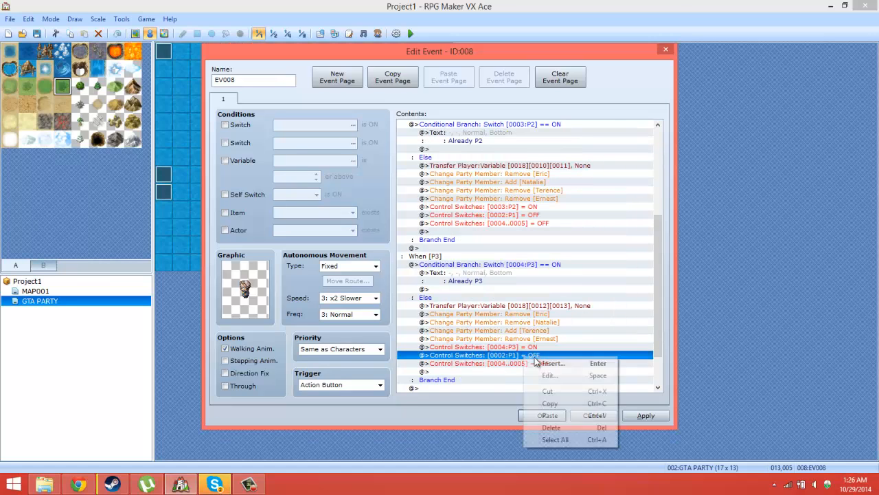
click(556, 374)
click(572, 235)
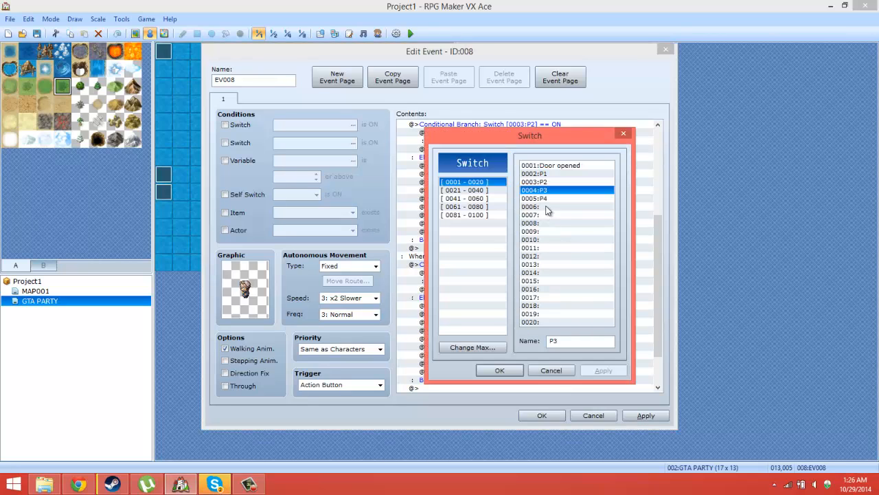
double_click(549, 200)
click(529, 305)
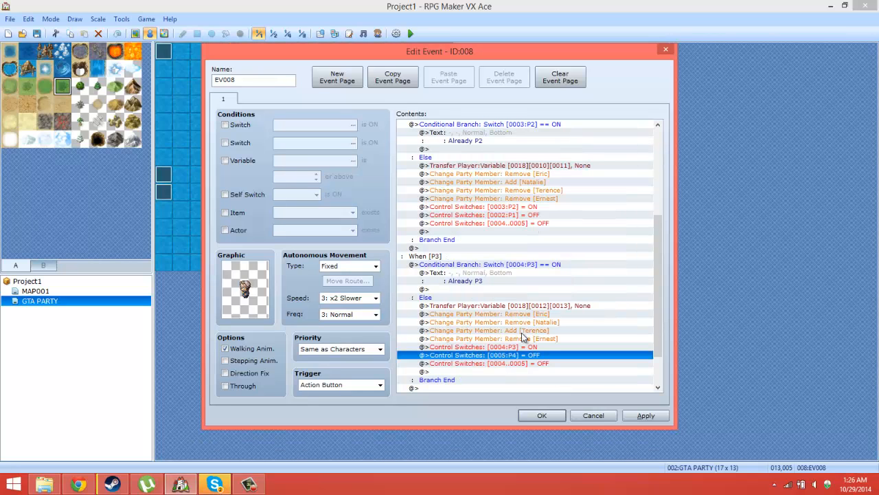
Step: Set the P3 choice's batch Control Switches command to turn OFF switches 1 to 2, and apply the event changes
click(519, 363)
right_click(519, 364)
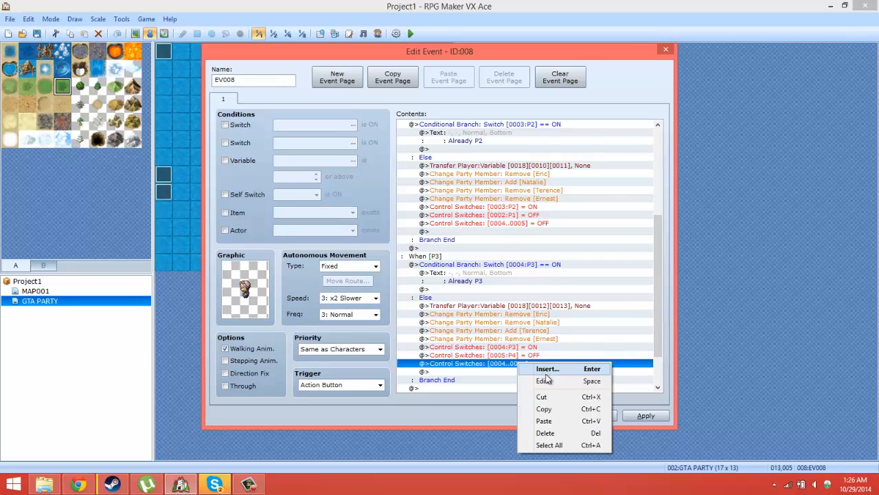
click(544, 381)
double_click(523, 247)
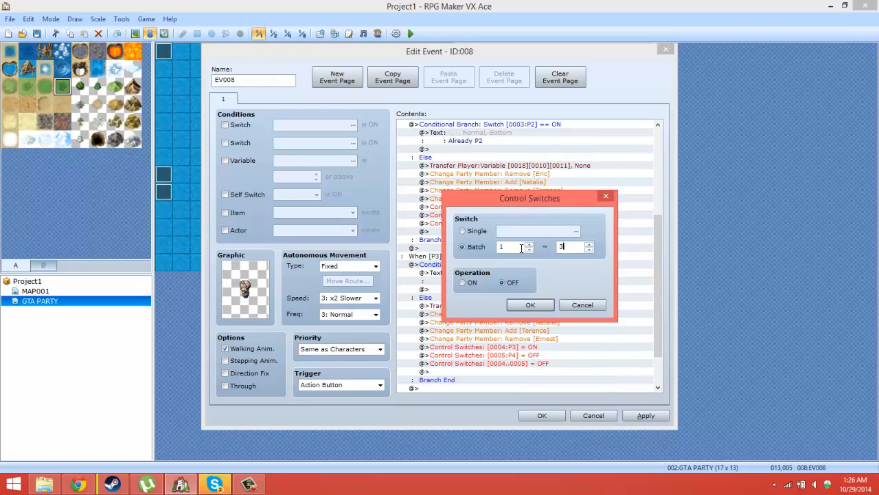
click(534, 304)
click(645, 414)
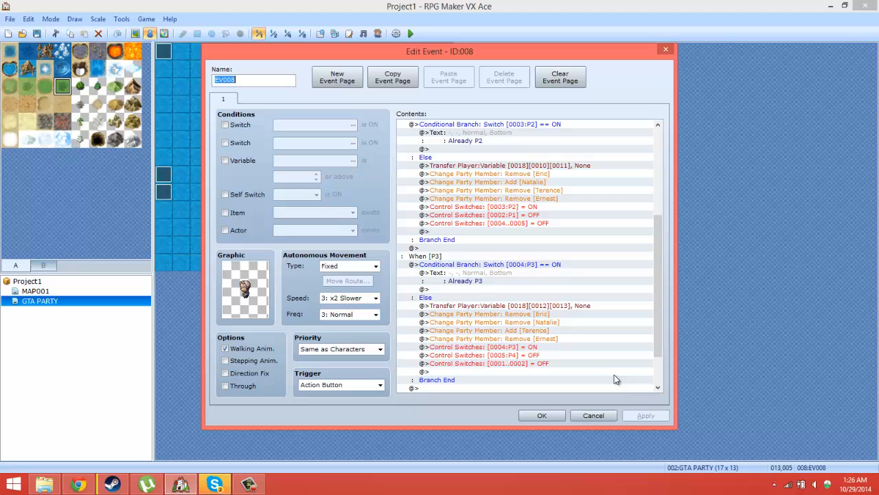
Step: Copy the P3 choice's whole conditional branch into the empty P4 choice
click(484, 265)
scroll(484, 268, down, 2)
right_click(491, 248)
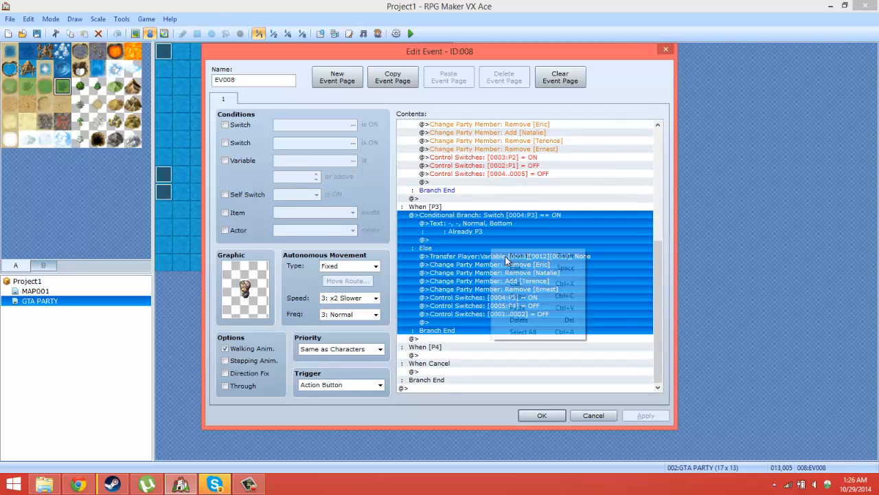
click(514, 296)
right_click(461, 355)
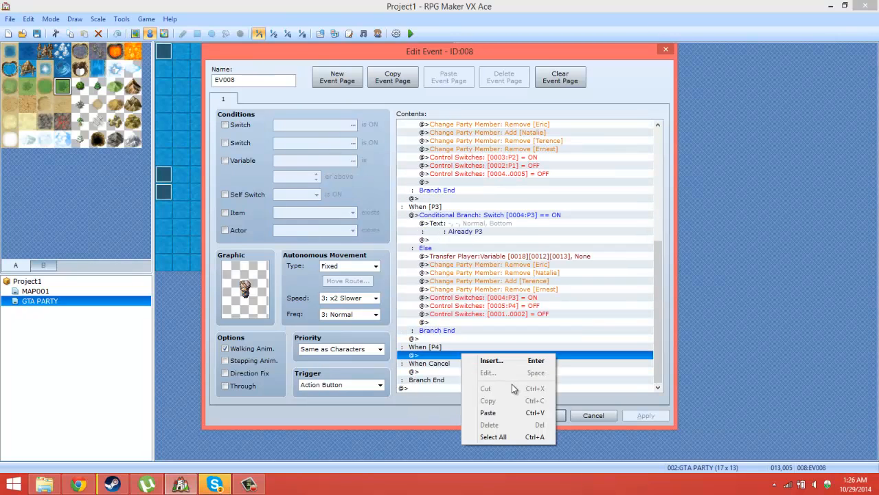
click(487, 413)
scroll(536, 360, down, 2)
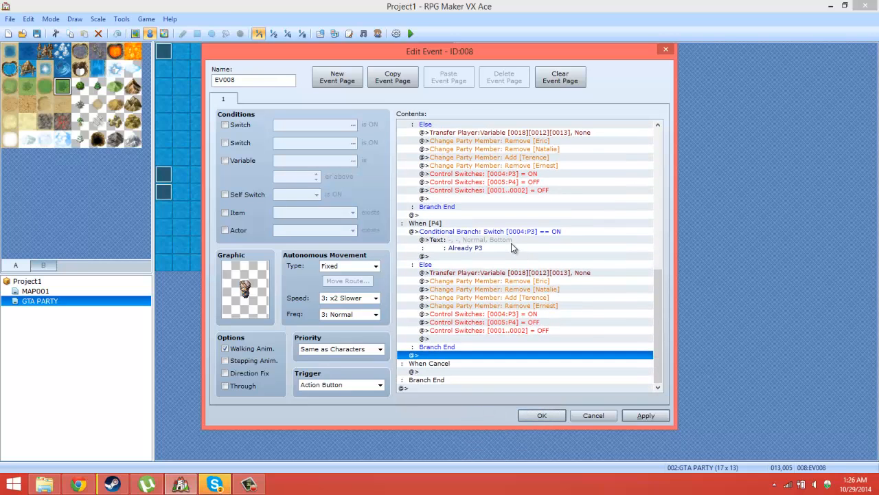
Step: Change the message in the P4 choice's pasted branch to "Already P4"
right_click(516, 244)
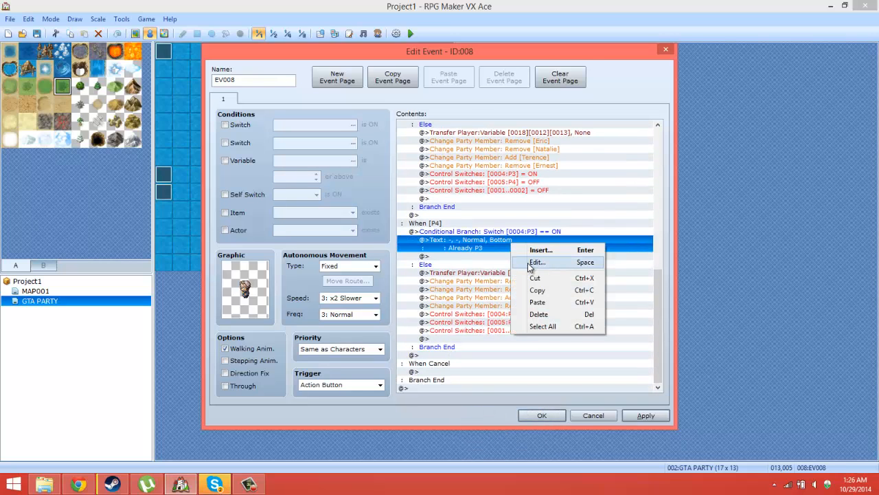
click(536, 263)
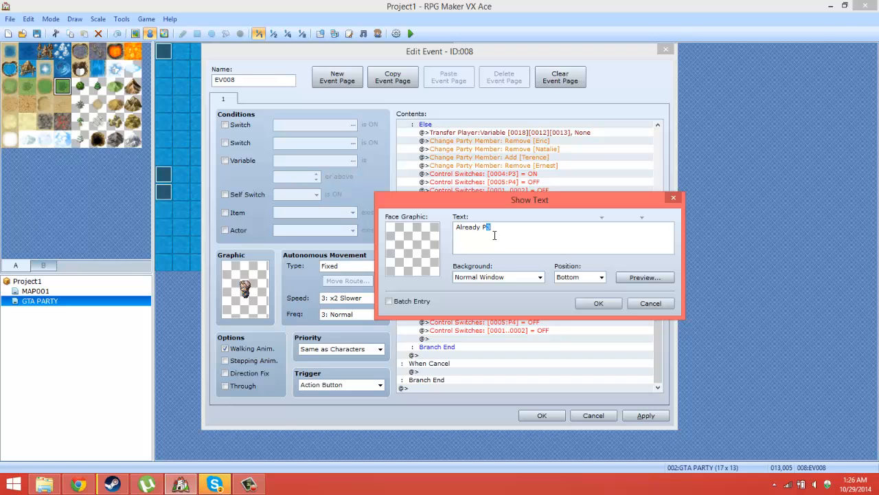
click(599, 303)
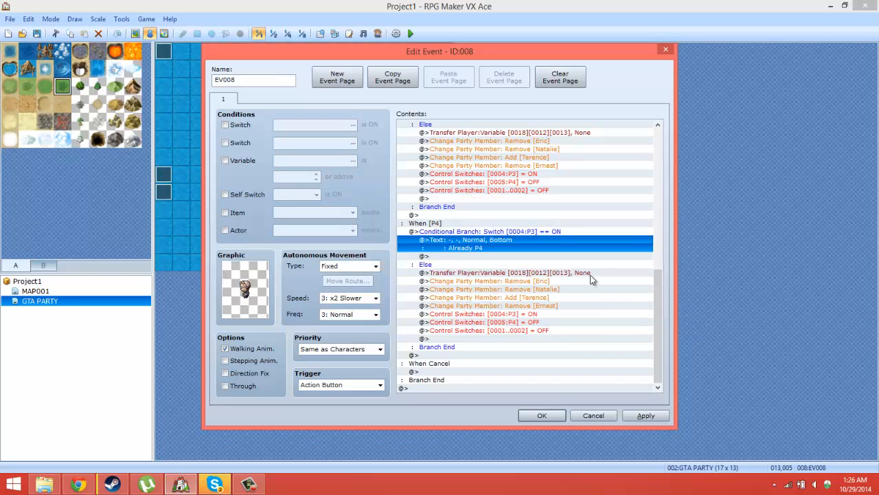
Step: Set the P4 choice's Transfer Player command to use variables 0014:P4X and 0015:P4Y for its coordinates
click(497, 273)
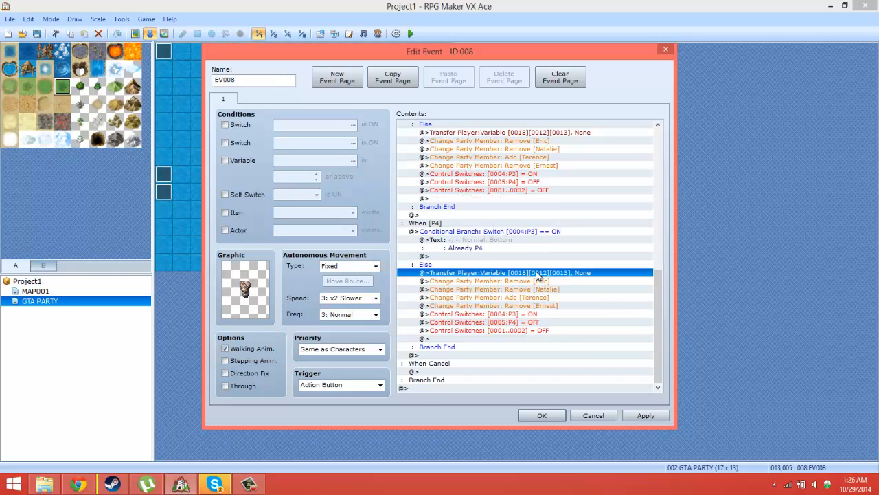
right_click(536, 271)
click(553, 291)
click(592, 263)
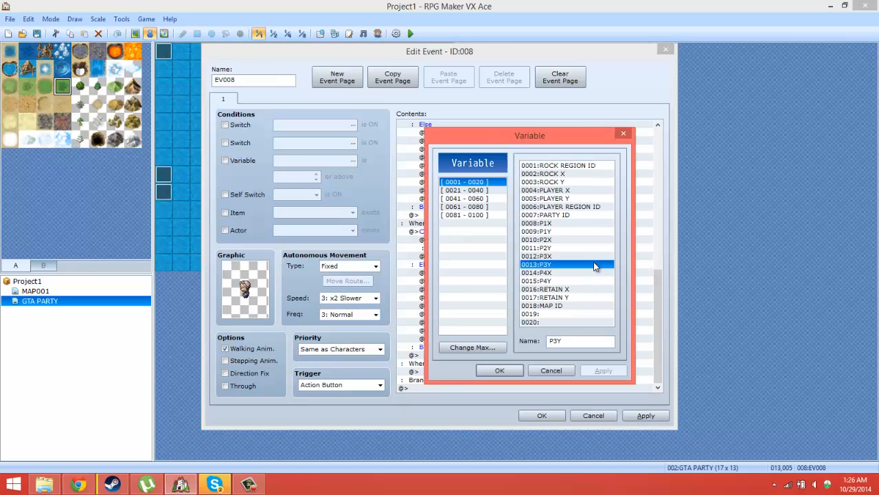
click(552, 273)
double_click(552, 272)
click(593, 278)
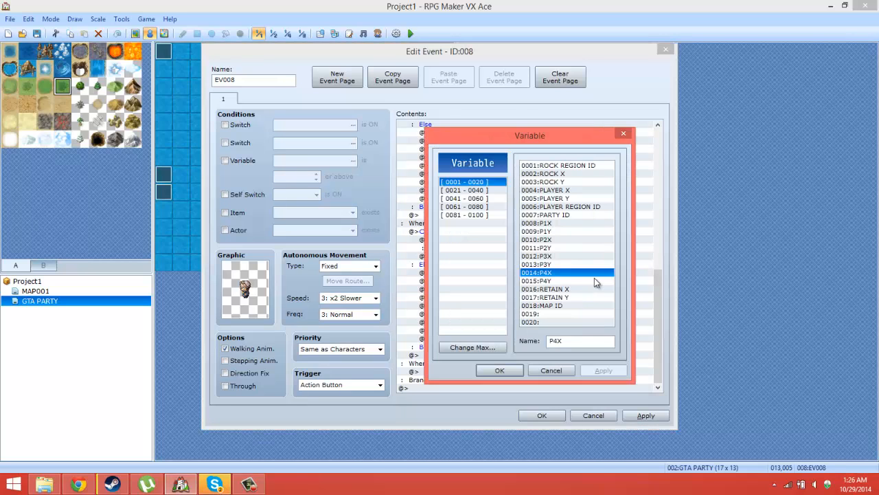
double_click(594, 281)
click(527, 334)
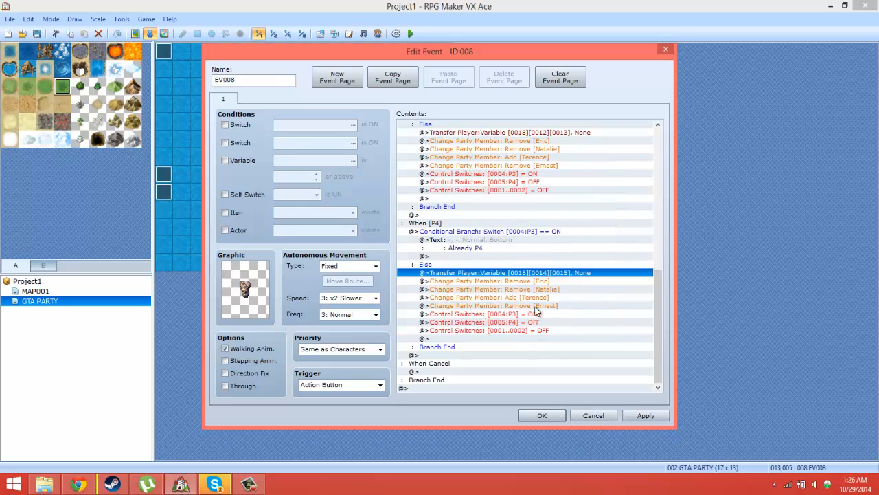
Step: Change the P4 choice's party member command for actor 003 to Remove
click(509, 282)
click(515, 297)
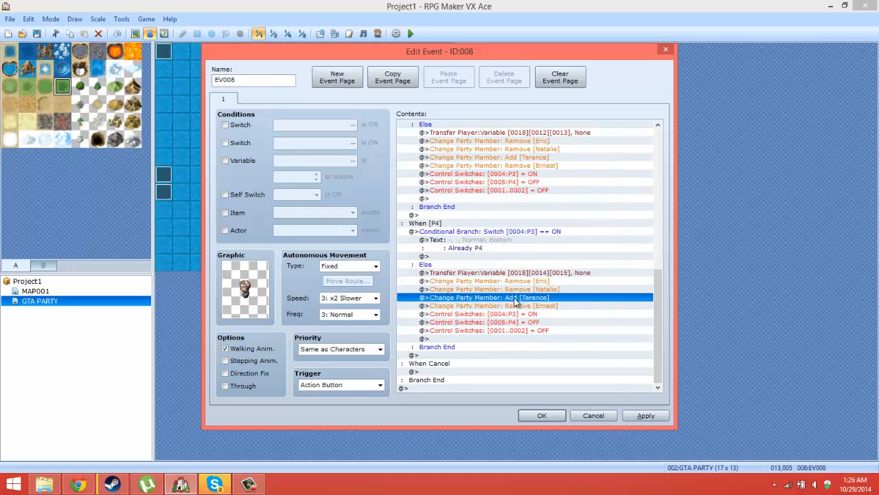
right_click(514, 297)
click(529, 317)
click(527, 272)
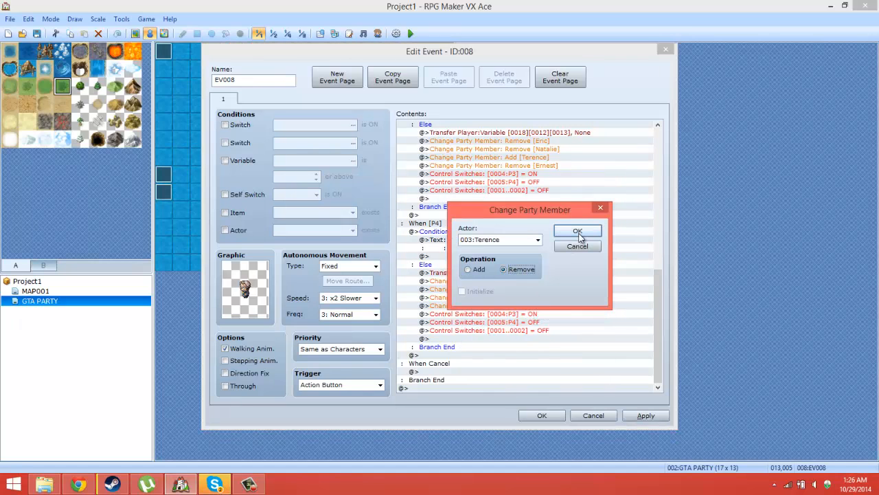
click(582, 230)
Step: Change the P4 choice's party member command for actor 004 to Add
click(540, 306)
right_click(540, 307)
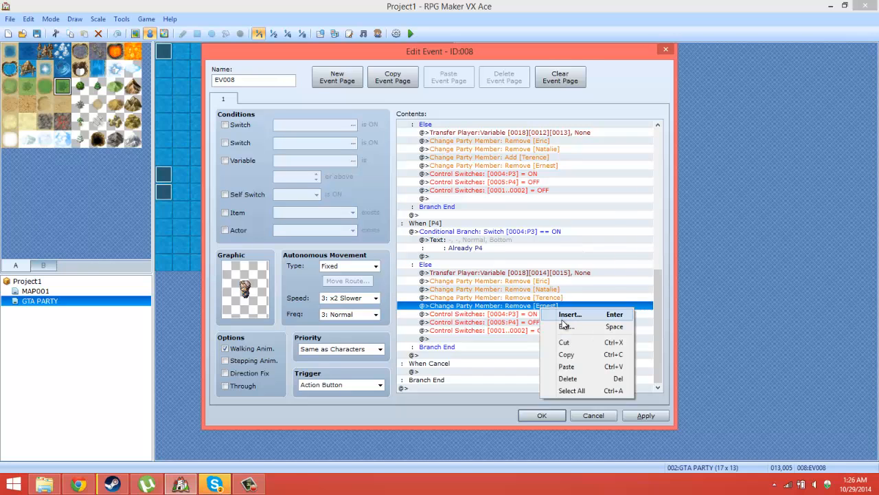
click(565, 325)
click(472, 269)
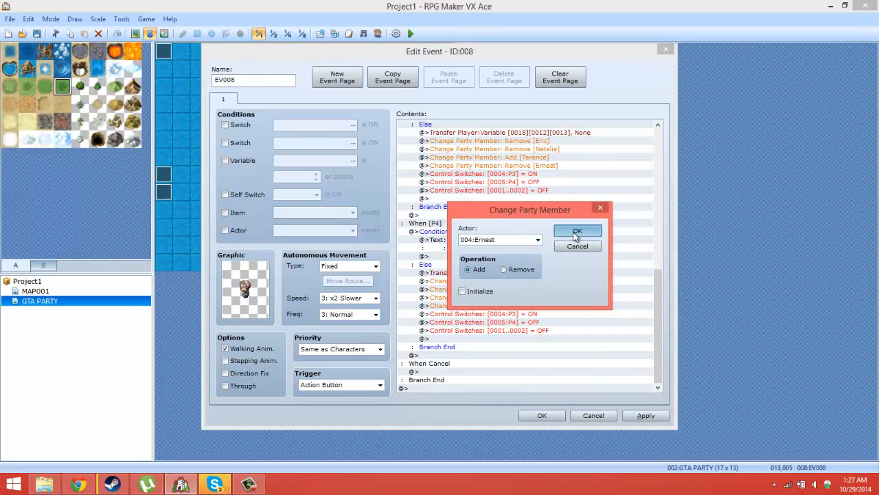
click(577, 231)
Step: Delete the Control Switches command for switch 0004:P3 from the P4 choice's Else branch
click(527, 314)
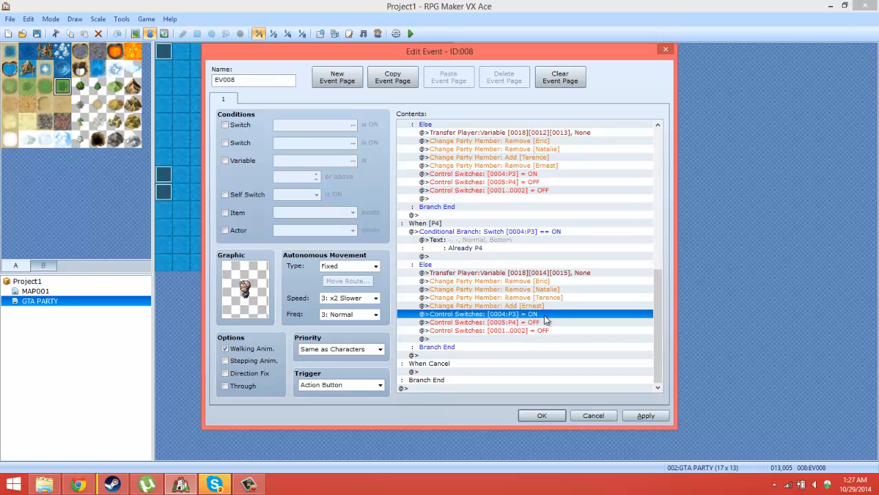
right_click(541, 321)
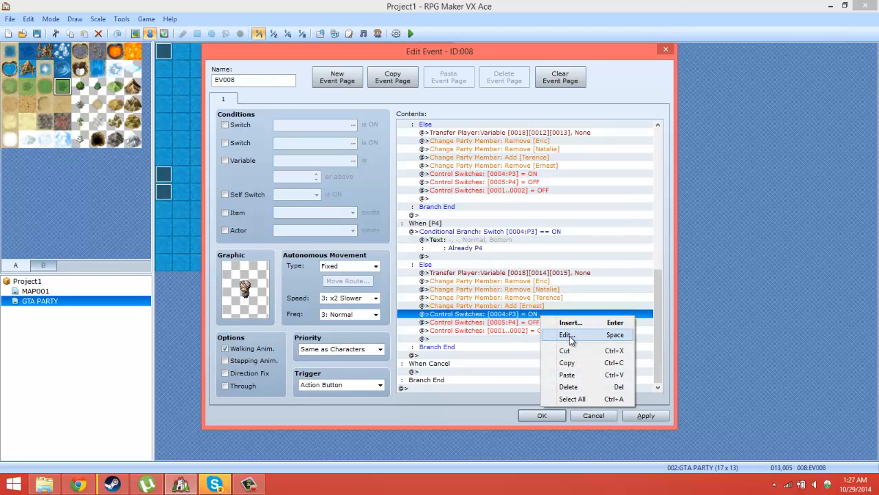
click(569, 336)
click(512, 283)
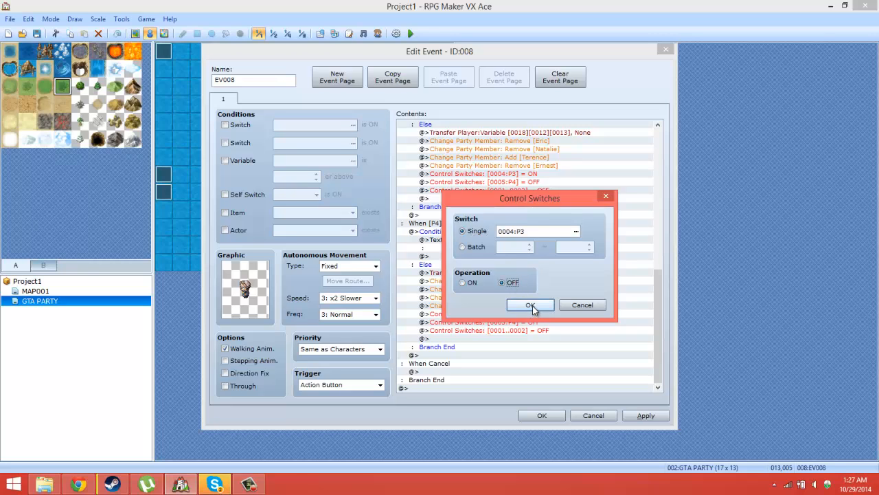
click(567, 307)
key(Delete)
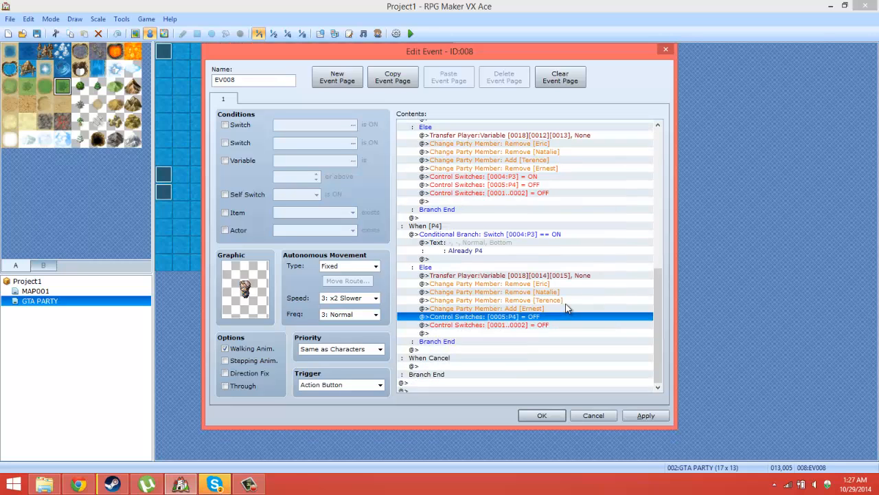
Step: Change the P4 choice's Control Switches command for 0005:P4 to ON
right_click(520, 328)
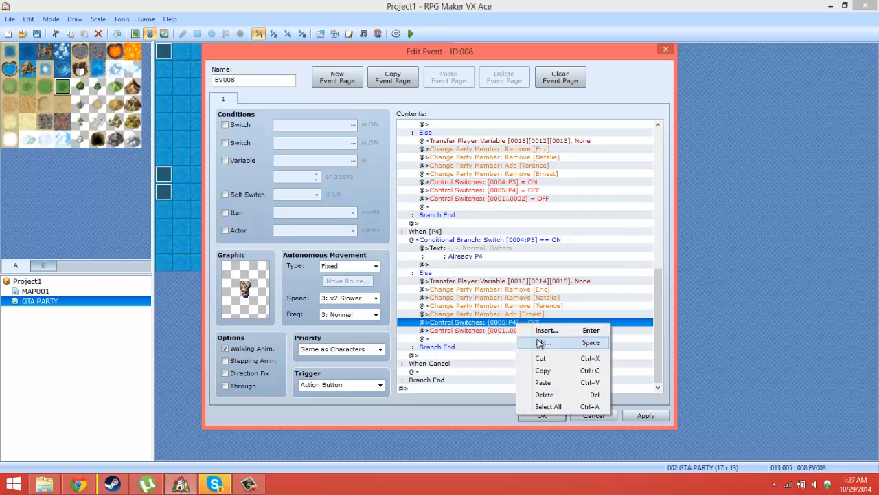
click(525, 342)
click(486, 286)
click(531, 306)
Step: Set the P4 choice's batch Control Switches command to turn OFF switches 1 to 3, and save the event
right_click(520, 330)
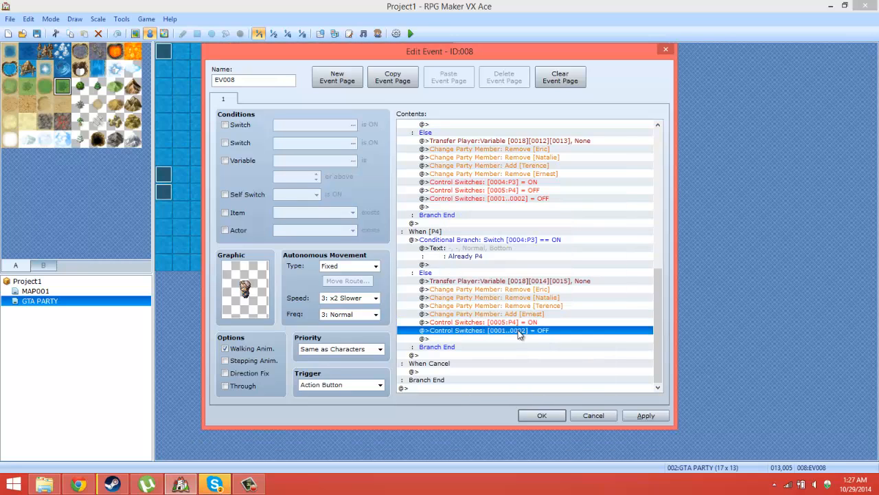
click(527, 349)
double_click(563, 246)
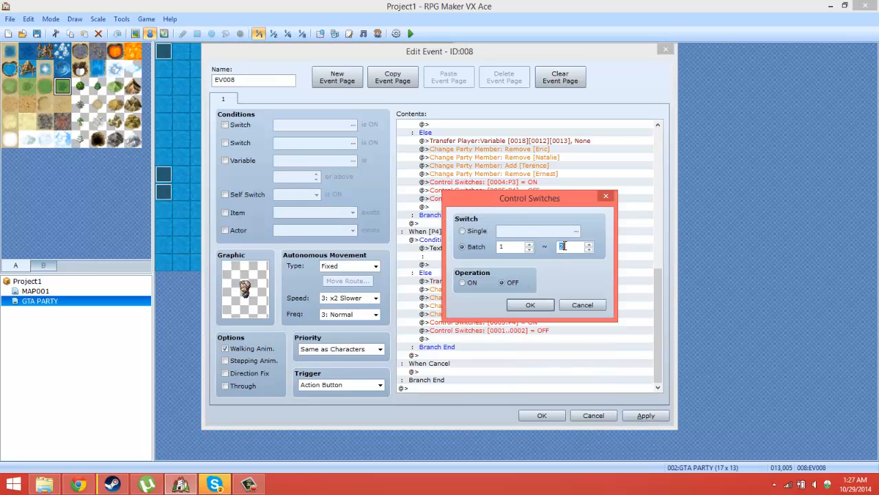
text(3)
key(Return)
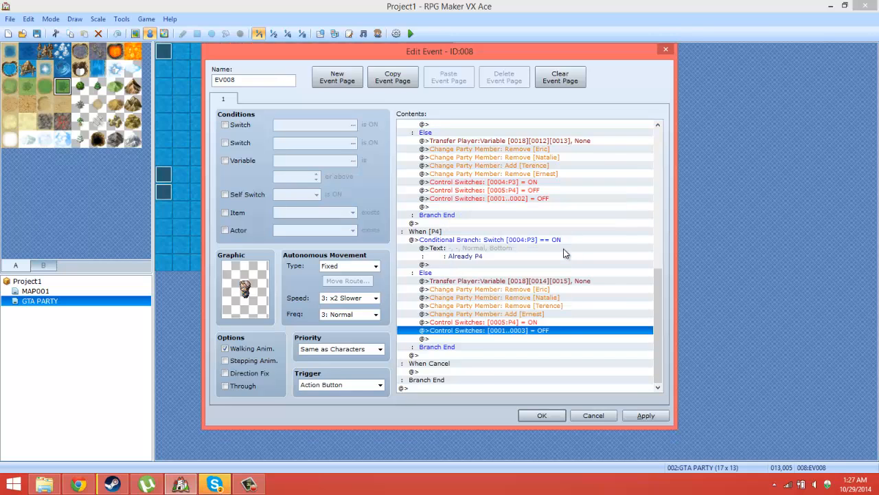
click(645, 417)
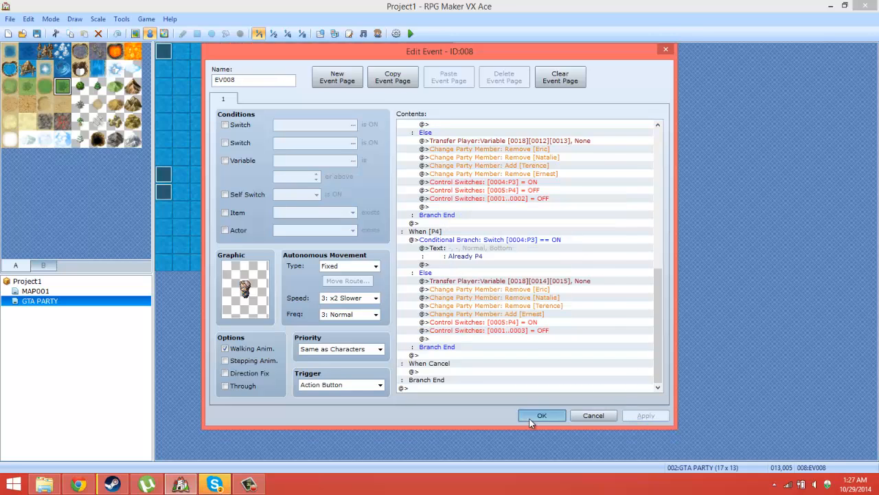
click(535, 416)
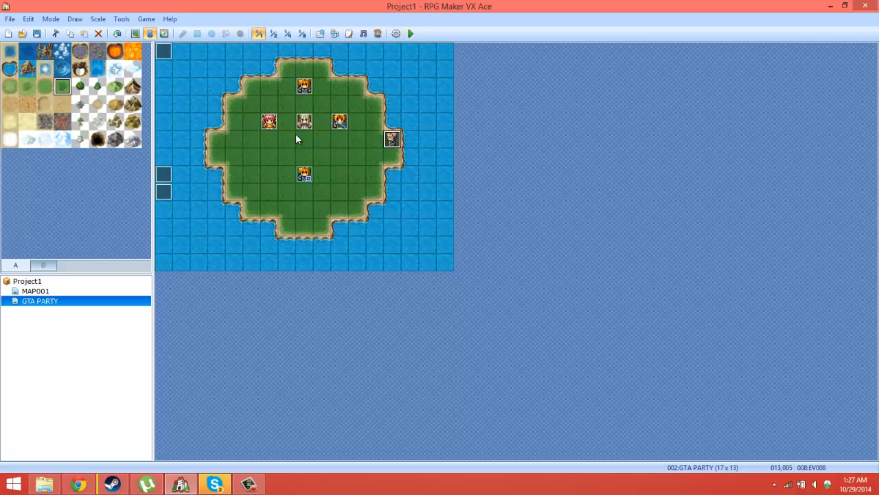
Step: Make page 2 of the PARTY 4 event require switch 0005:P4 ON and set its graphic to (None)
double_click(343, 124)
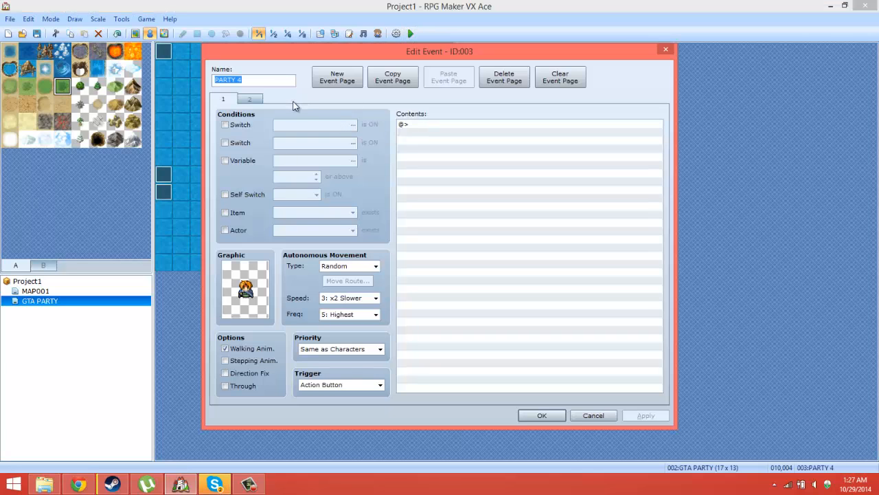
click(251, 99)
click(226, 124)
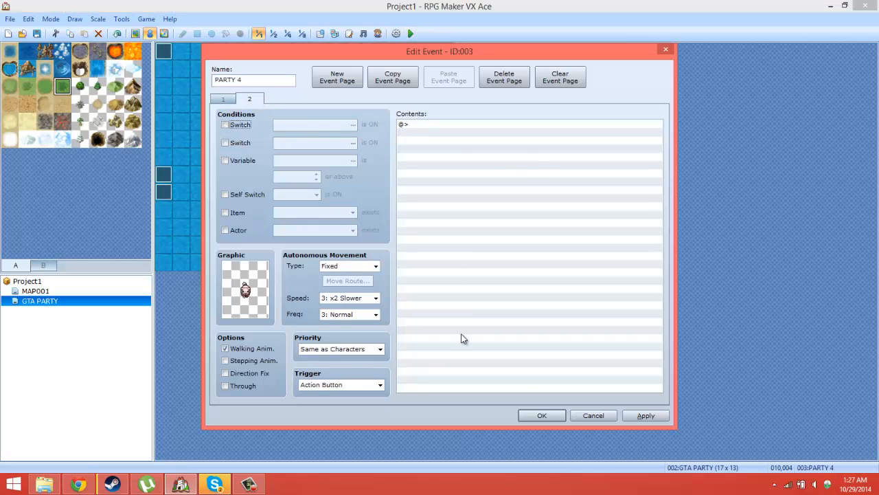
drag(553, 415, 300, 128)
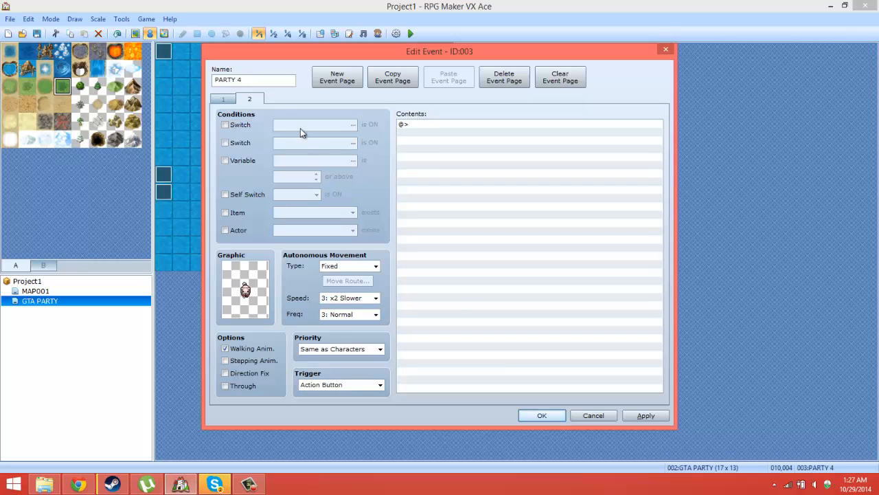
click(222, 100)
click(251, 101)
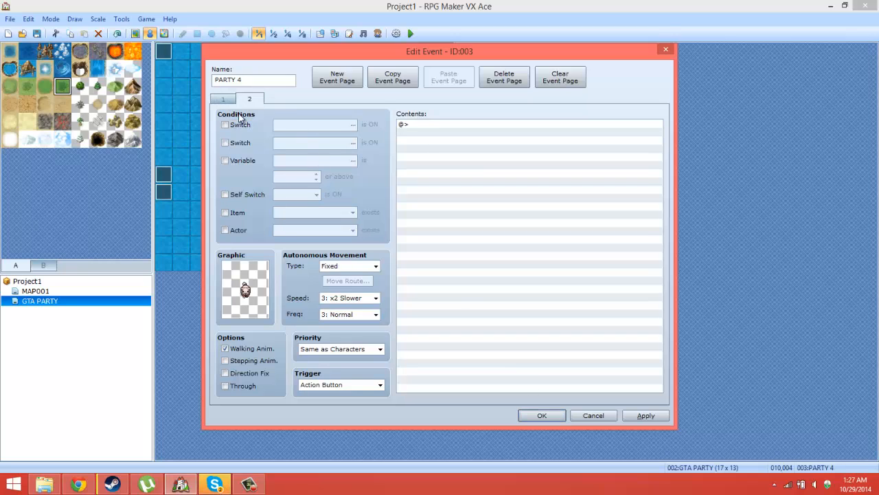
click(234, 124)
double_click(249, 285)
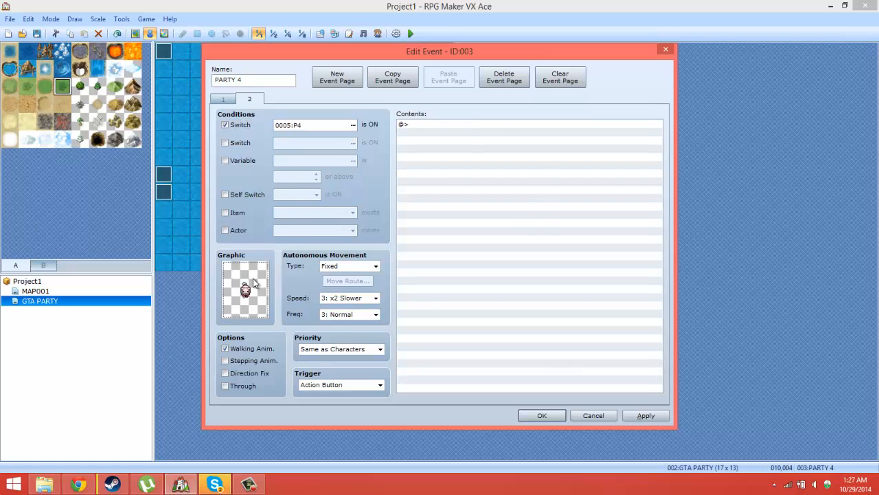
double_click(283, 113)
click(557, 413)
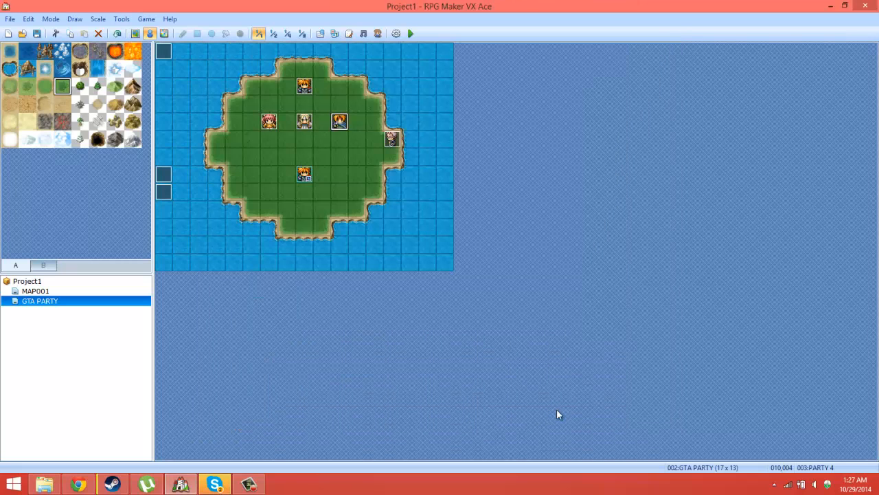
Step: Set the graphic on page 2 of the PARTY 3 event to (None) and save the event
double_click(304, 121)
click(241, 99)
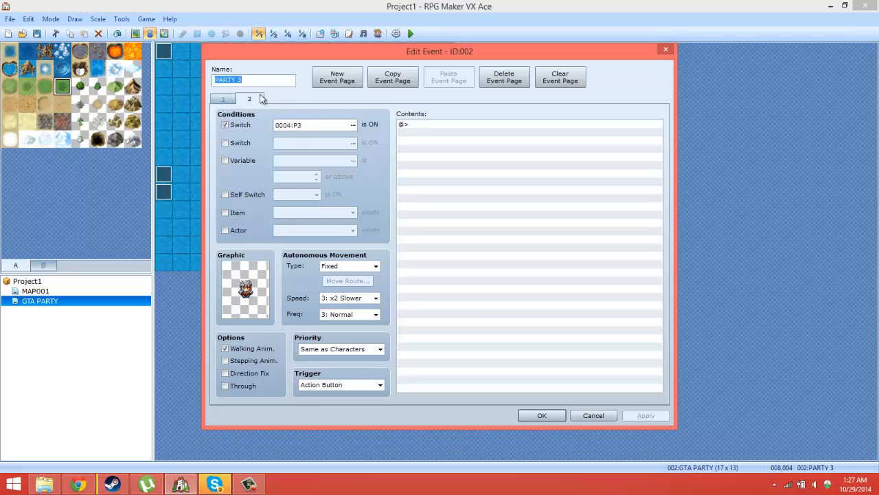
double_click(246, 305)
double_click(273, 111)
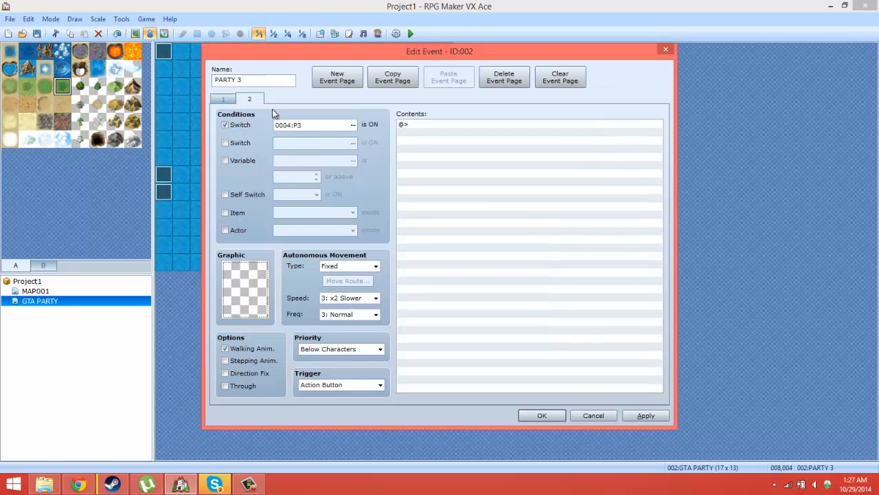
click(542, 415)
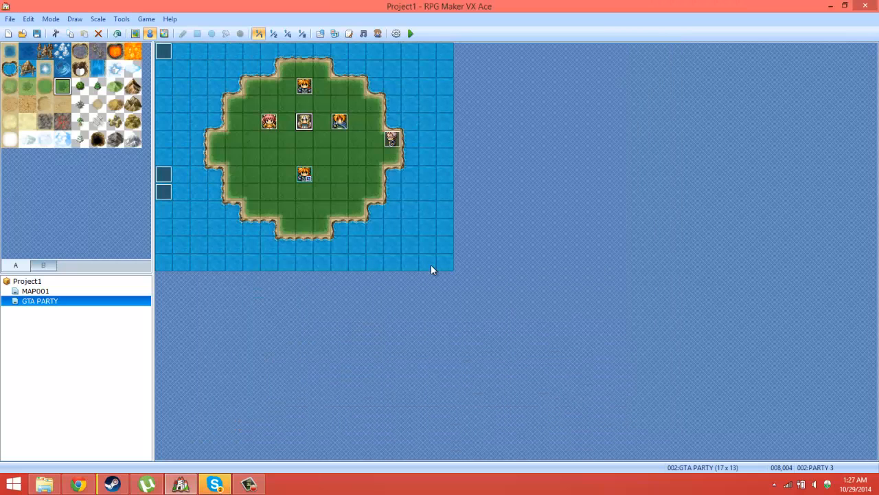
Step: Set the graphic on page 2 of the PARTY 2 event to (None) and save the event
double_click(269, 122)
double_click(234, 281)
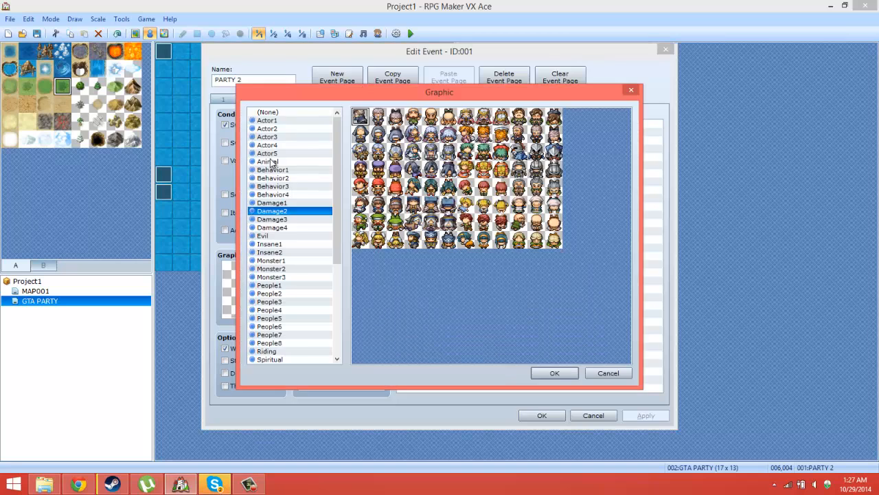
double_click(282, 113)
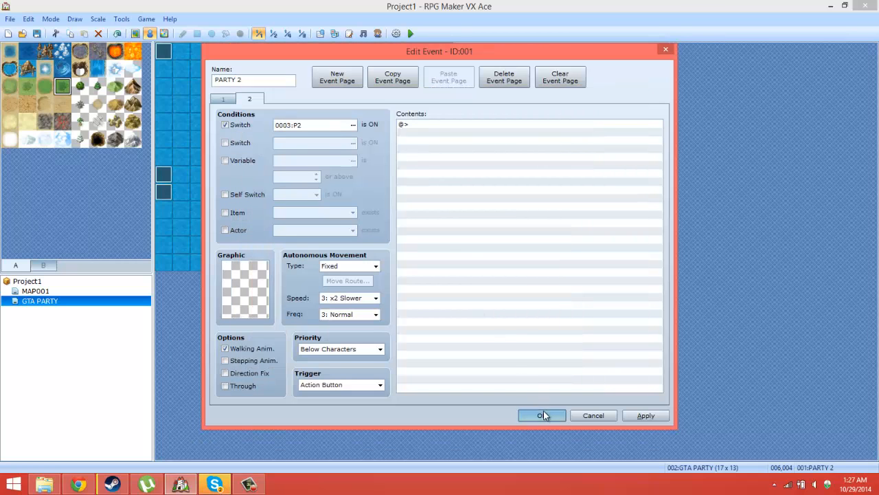
click(542, 415)
Step: Set the graphic on page 1 of the PARTY 1 event to (None) and save the event
double_click(307, 87)
double_click(246, 289)
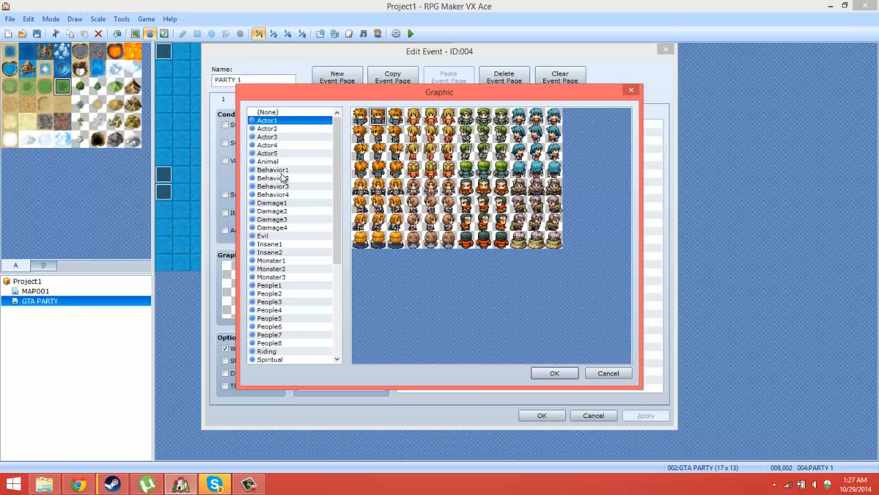
double_click(272, 113)
click(542, 415)
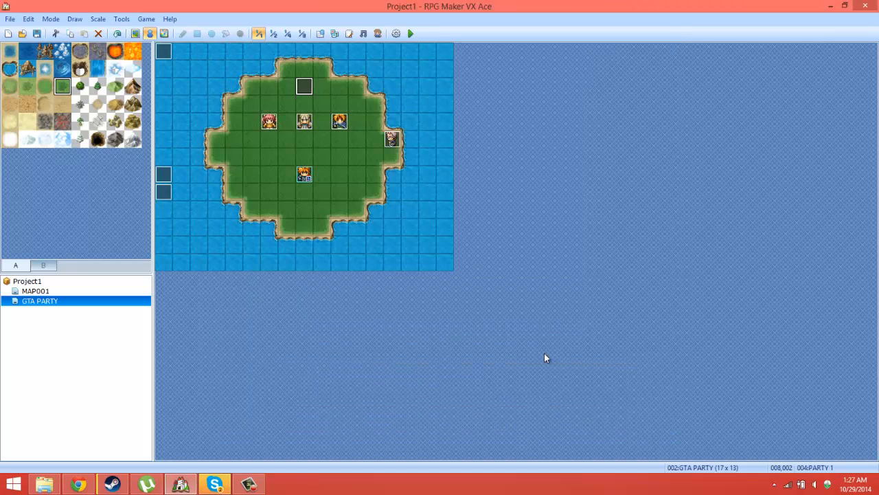
Step: In the PARTY 1 event, set page 1's graphic to the front-facing first character of Actor1 and page 2's graphic to (None)
double_click(307, 90)
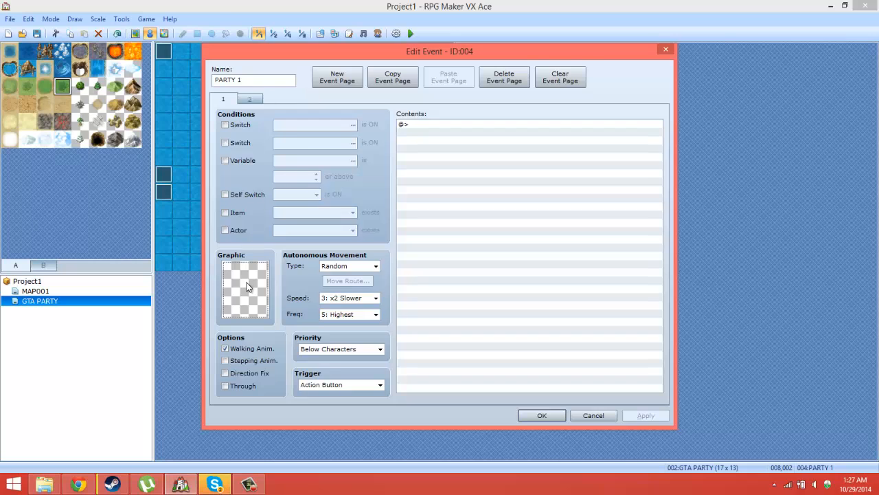
double_click(247, 286)
click(278, 122)
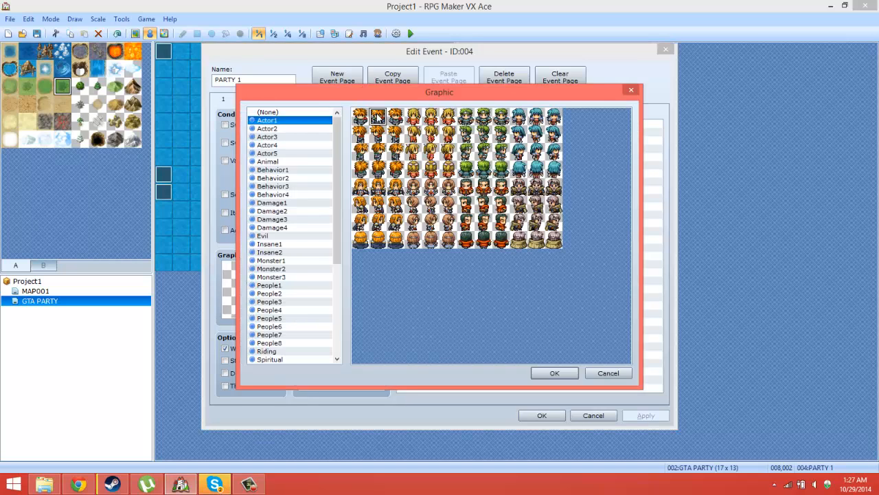
double_click(378, 117)
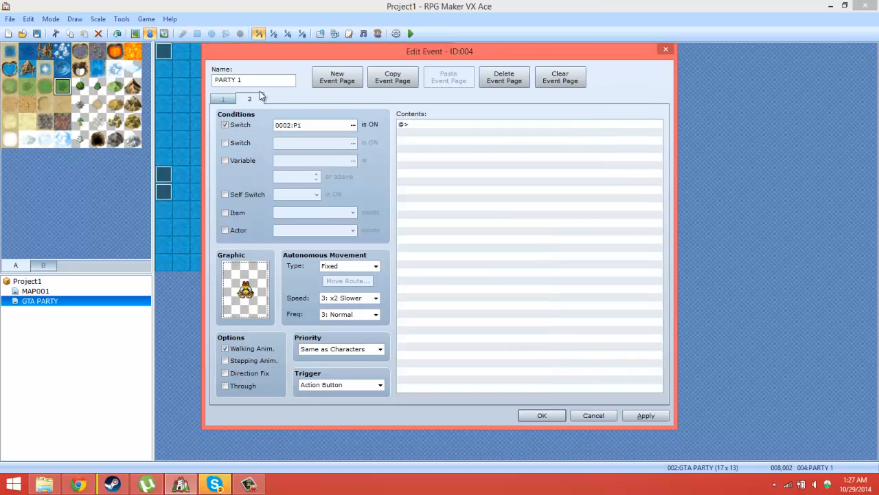
double_click(247, 289)
double_click(269, 117)
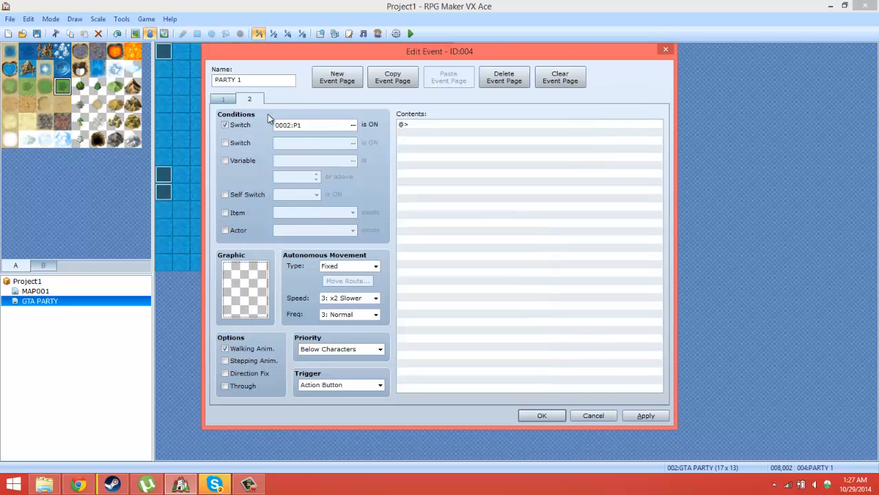
Step: Save the PARTY 1 event and start a playtest of the GTA PARTY map
click(542, 415)
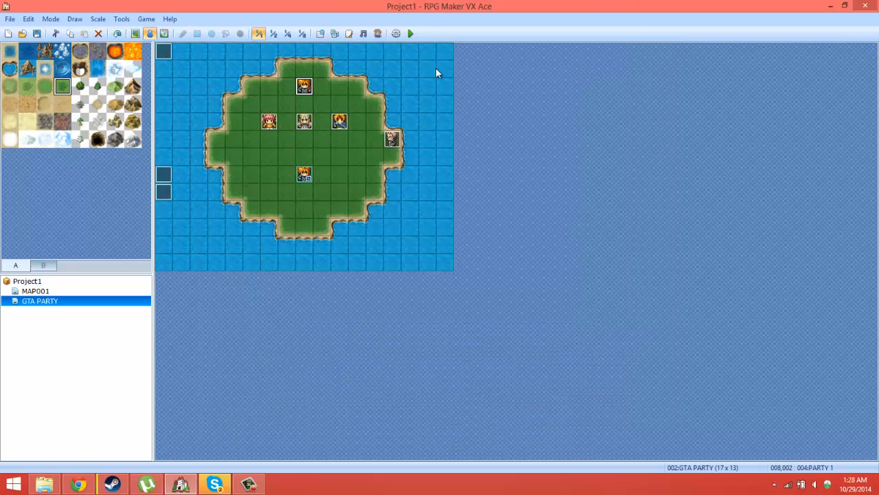
click(414, 37)
click(396, 268)
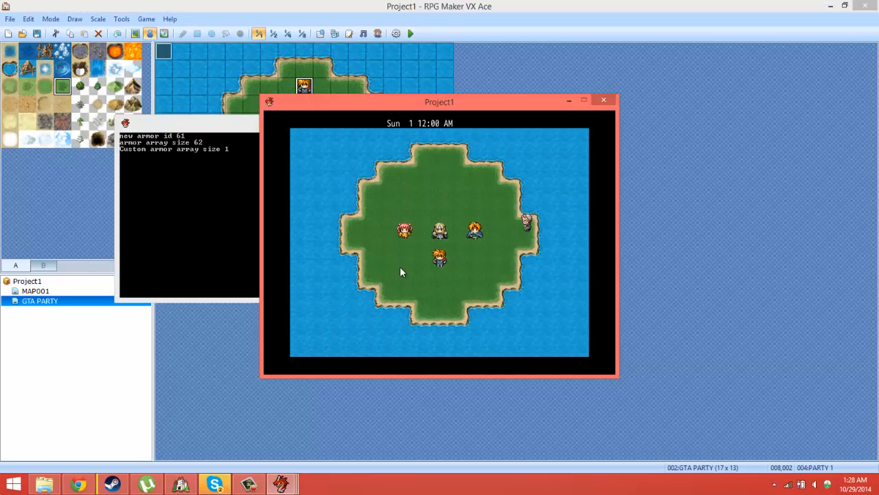
Step: Walk P1 to the character on the island's east edge and switch to P2 at the SWITCH PM? prompt
key(Right)
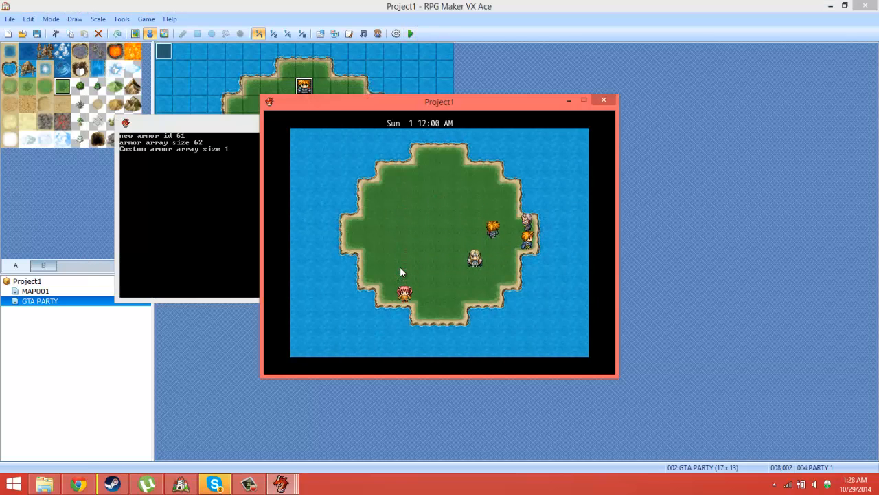
key(Right)
key(Return)
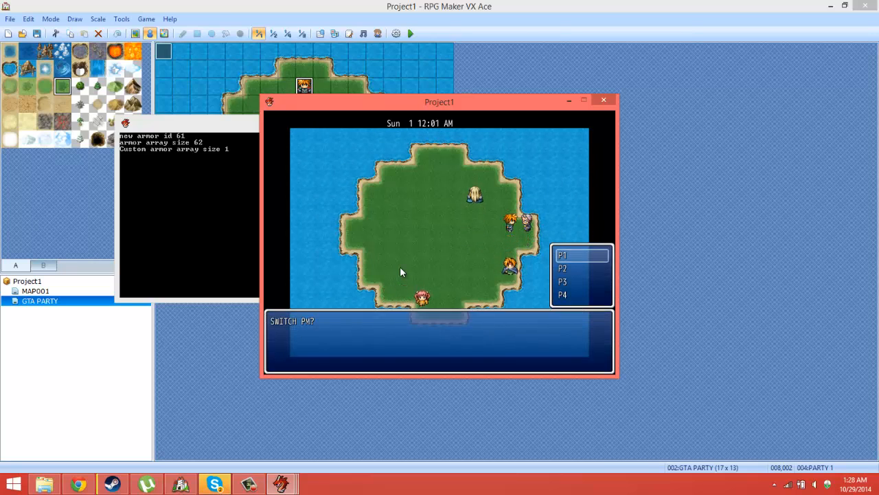
key(Return)
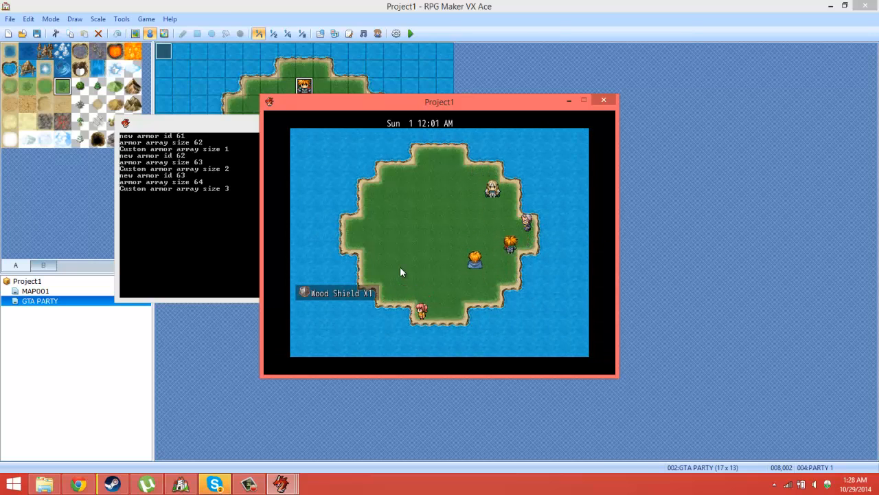
Step: Walk P2 back to the east-edge character and switch to P3 at the SWITCH PM? prompt
key(Up)
key(Right)
key(Up)
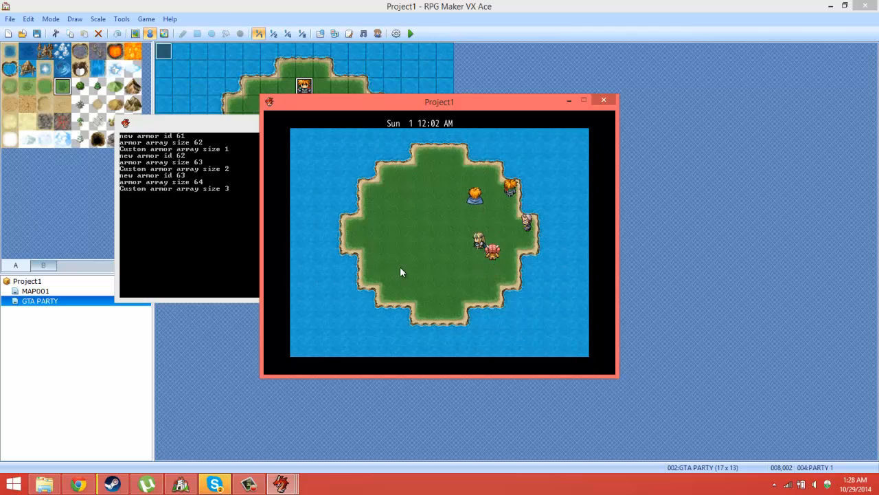
key(Right)
key(Return)
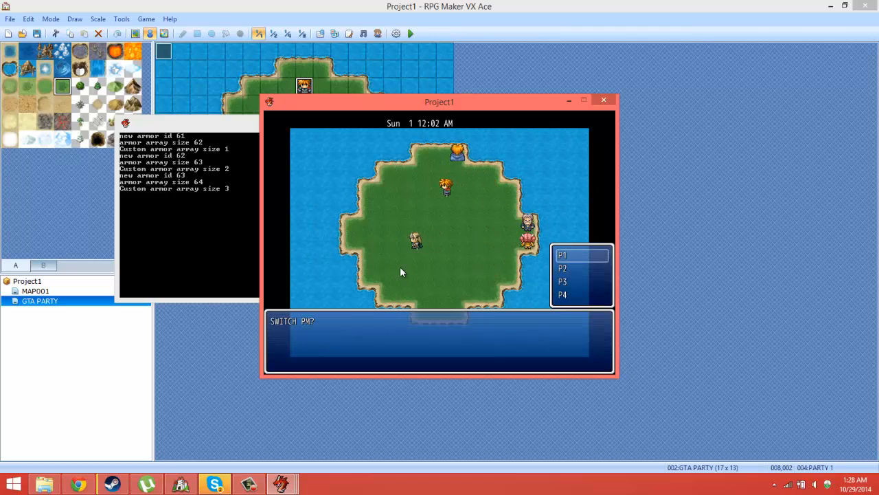
key(Down)
key(Return)
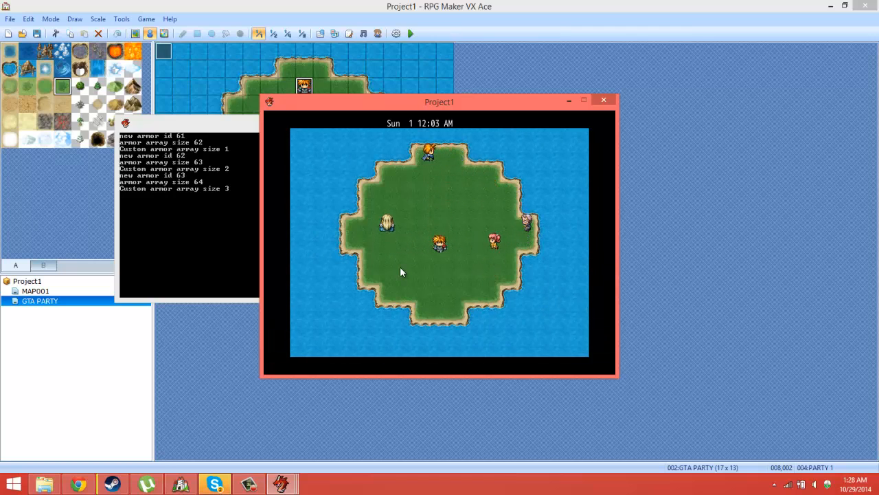
Step: Walk P3 to the east-edge character and choose P4 at the SWITCH PM? prompt
key(Down)
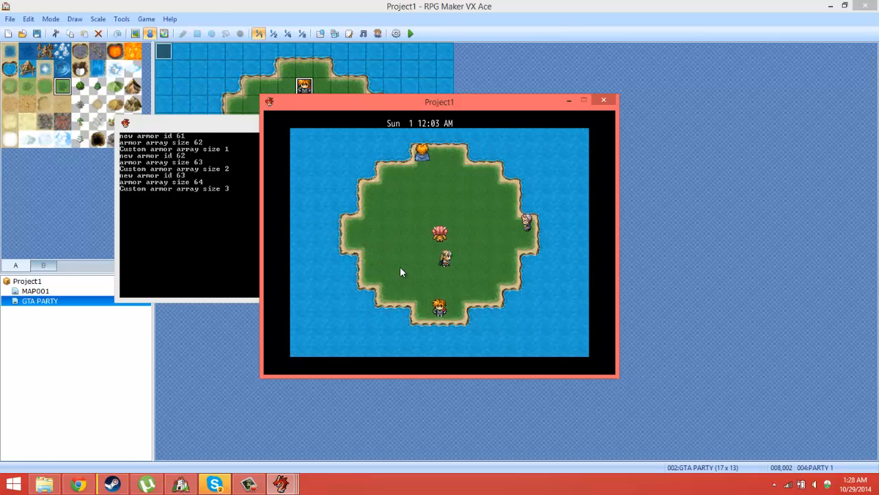
key(Up)
key(Right)
key(Up)
key(Right)
key(Return)
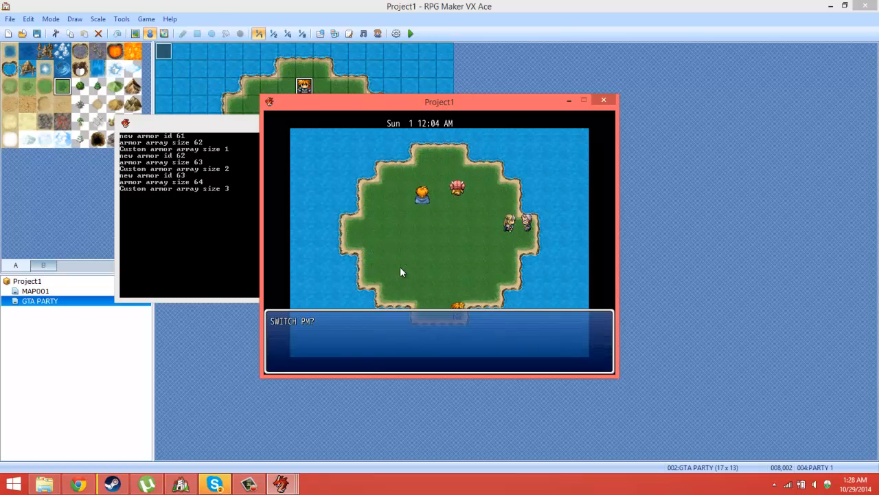
key(Up)
key(Return)
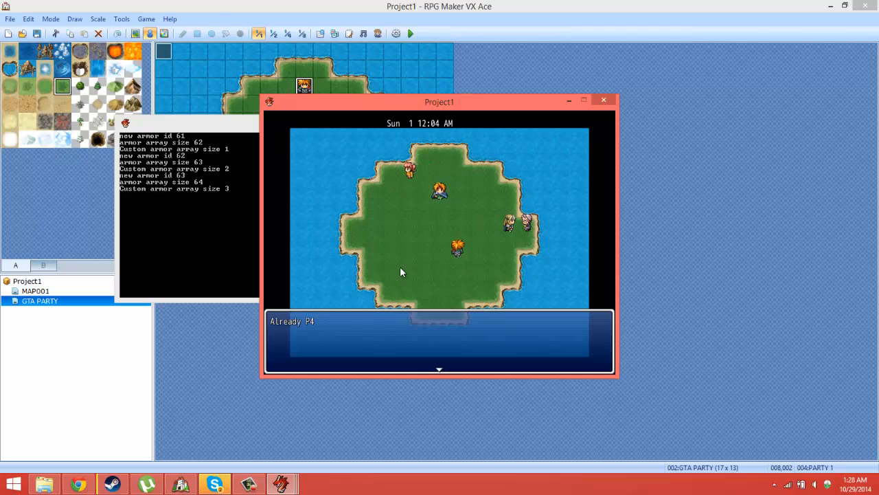
Step: Dismiss the P4 message, talk to the east-edge character again and choose P3
key(Return)
key(Return)
key(Down)
key(Down)
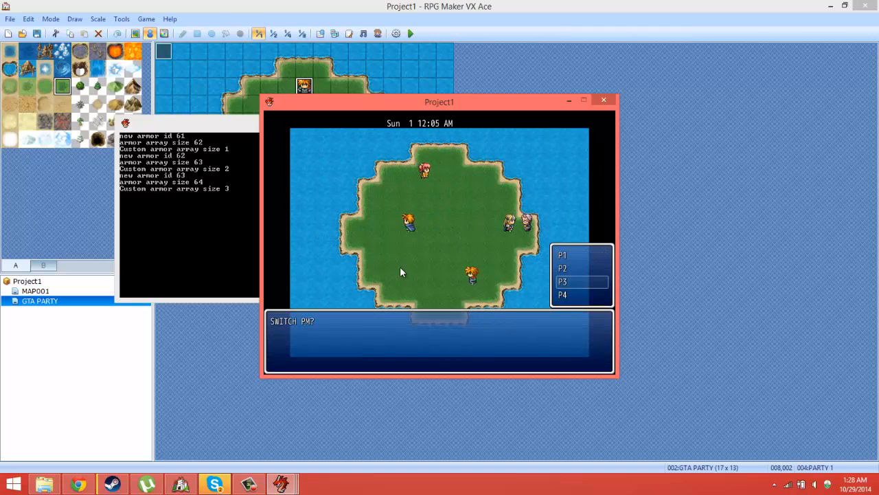
key(Return)
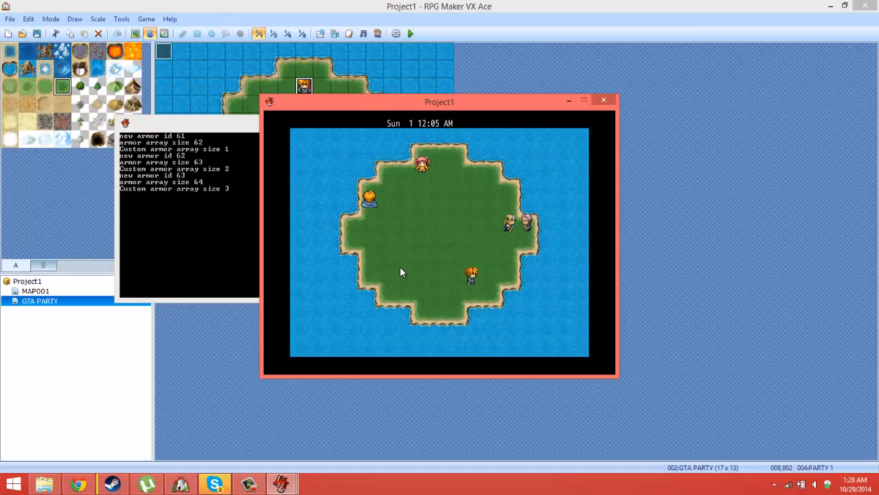
Step: Choose P2 at another SWITCH PM? prompt and end the playtest
key(Return)
key(Down)
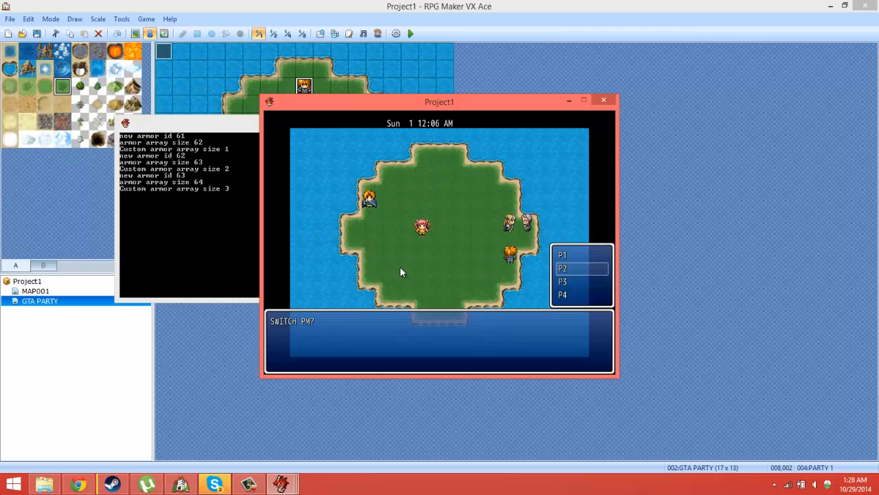
key(Return)
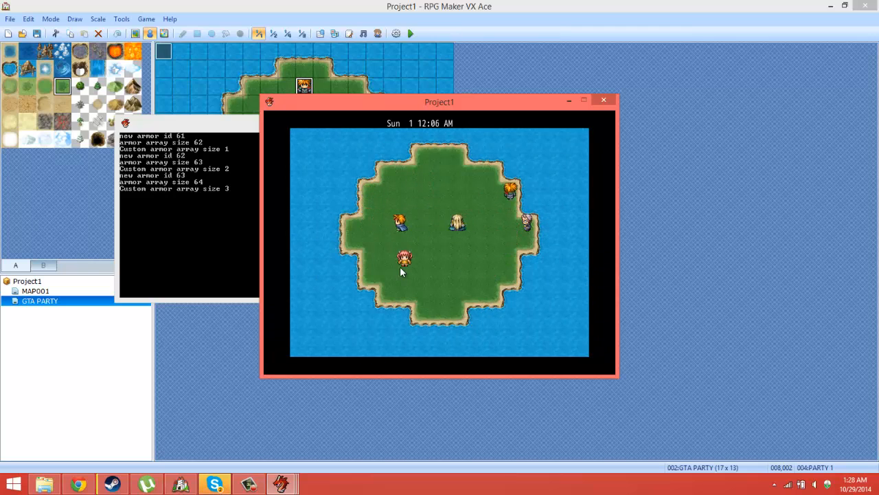
click(606, 102)
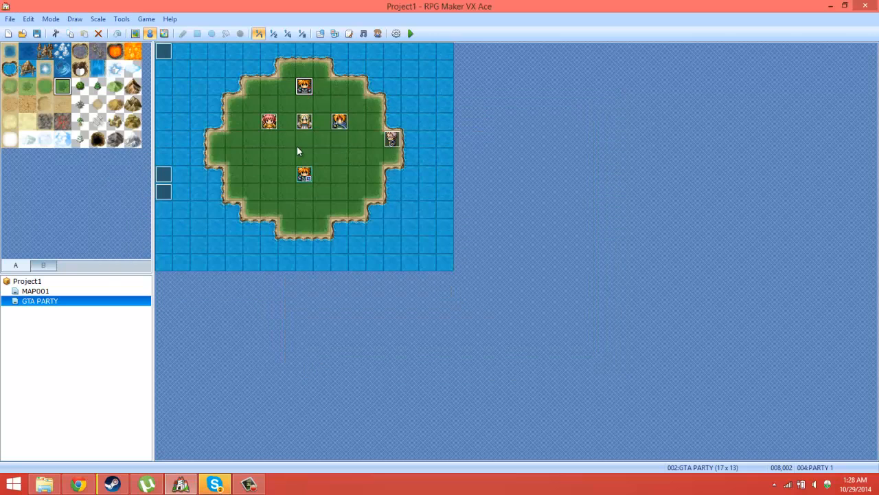
Step: Review the Set Event Location branches in EV006 and the party and switch commands under the P4 choice in EV008
double_click(163, 191)
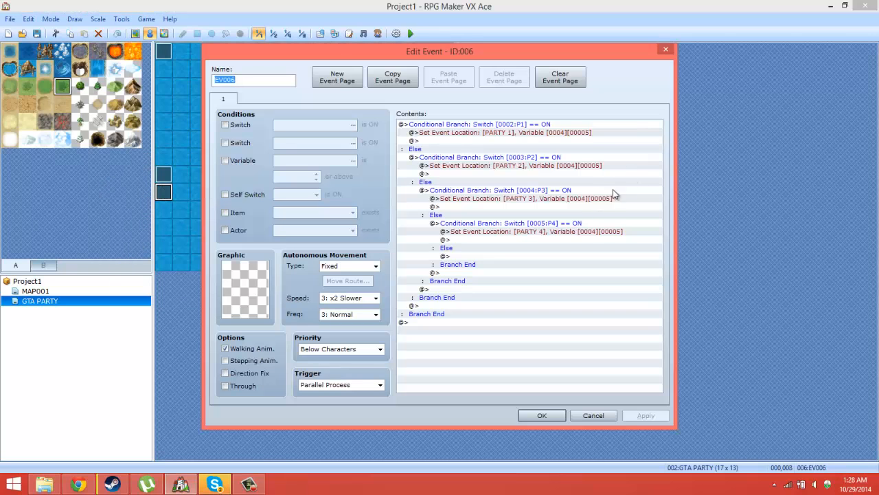
click(665, 50)
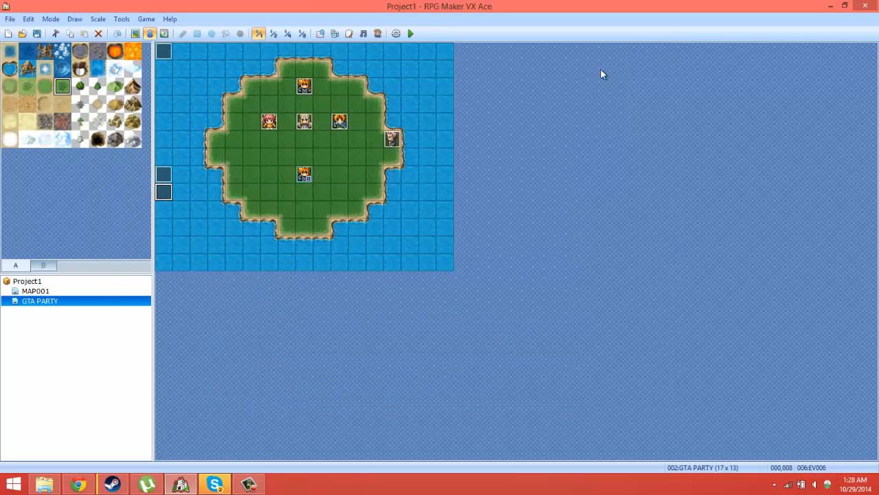
double_click(392, 139)
drag(658, 180, 642, 361)
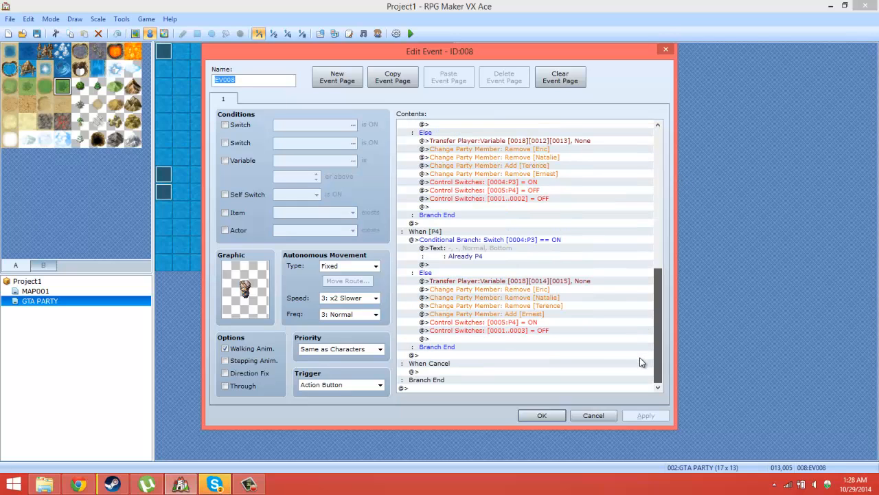
click(564, 291)
click(549, 305)
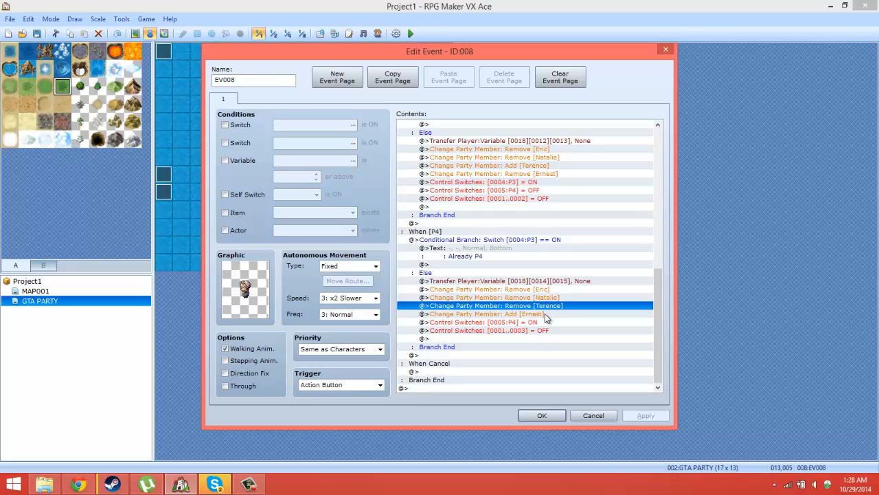
click(547, 315)
click(545, 323)
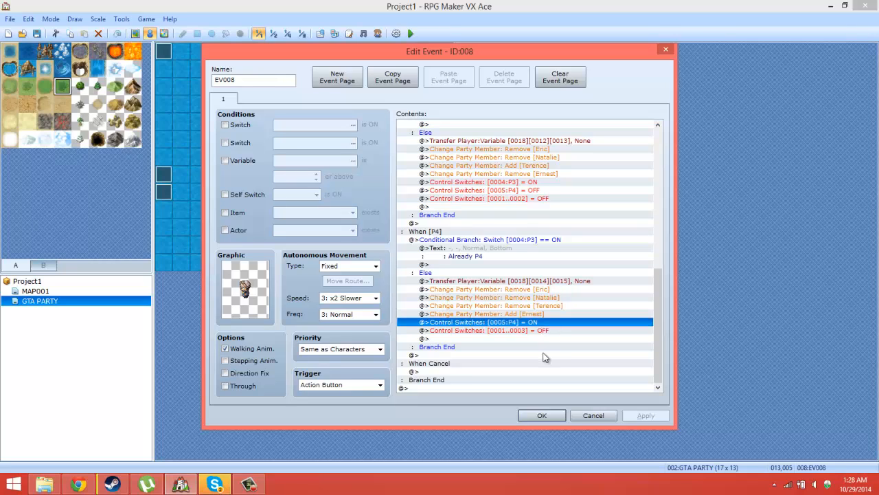
click(521, 331)
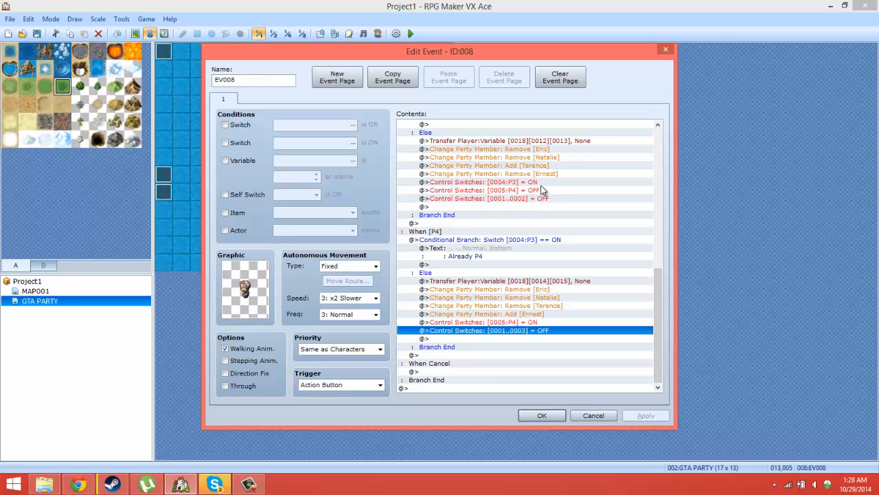
click(543, 416)
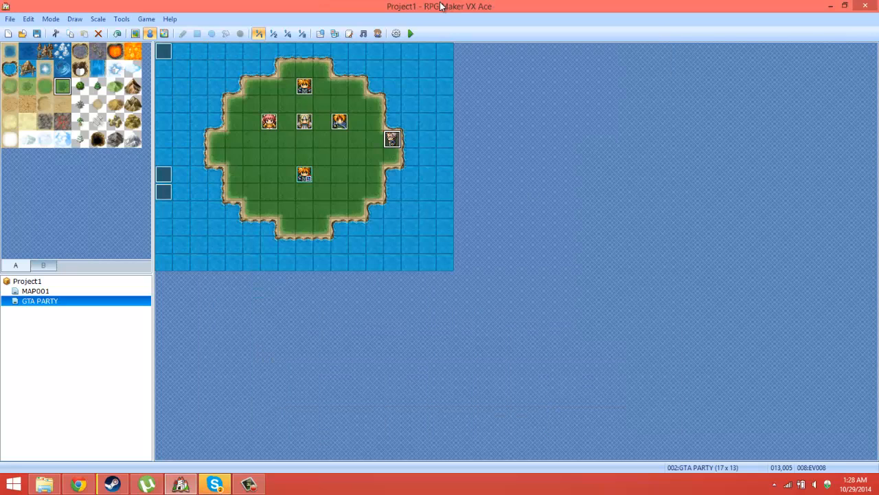
Step: Start a new playtest and choose P4 at the east-edge character's SWITCH PM? prompt
click(410, 33)
click(396, 267)
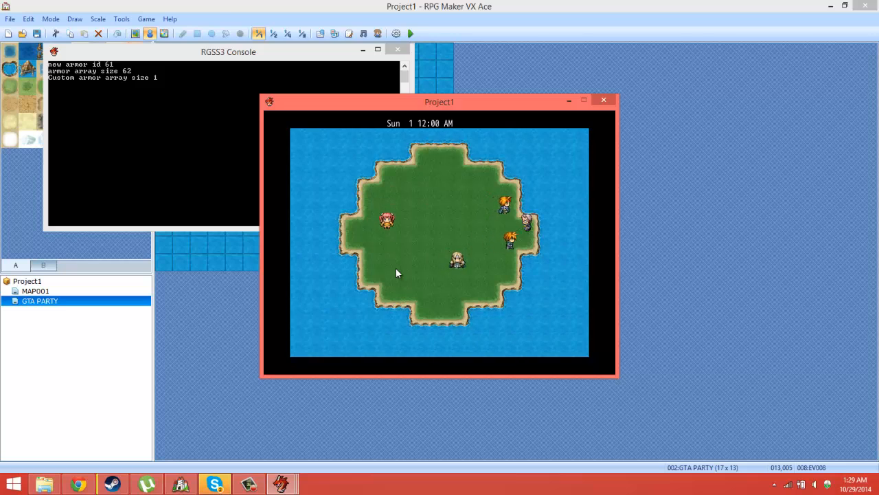
key(Return)
key(Up)
key(Return)
Step: Walk P4 around the island and back to the east-edge character, and choose P3 at the SWITCH PM? prompt
key(Down)
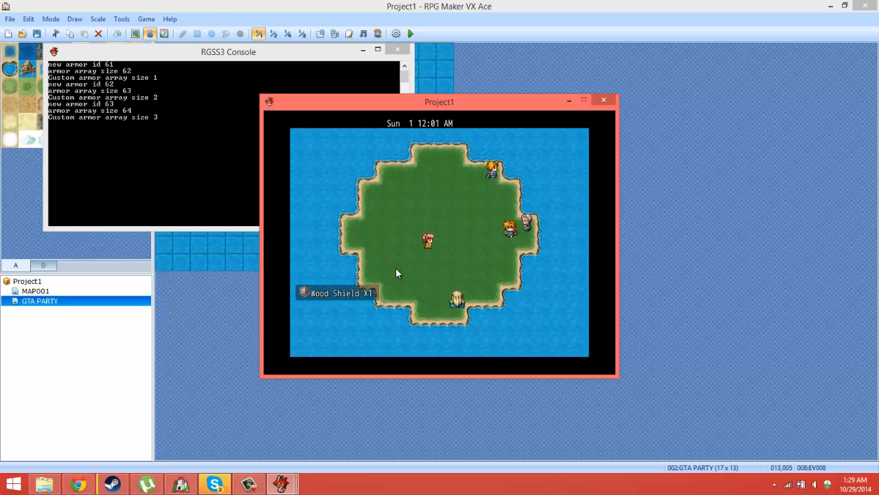
key(Up)
key(Up)
key(Up)
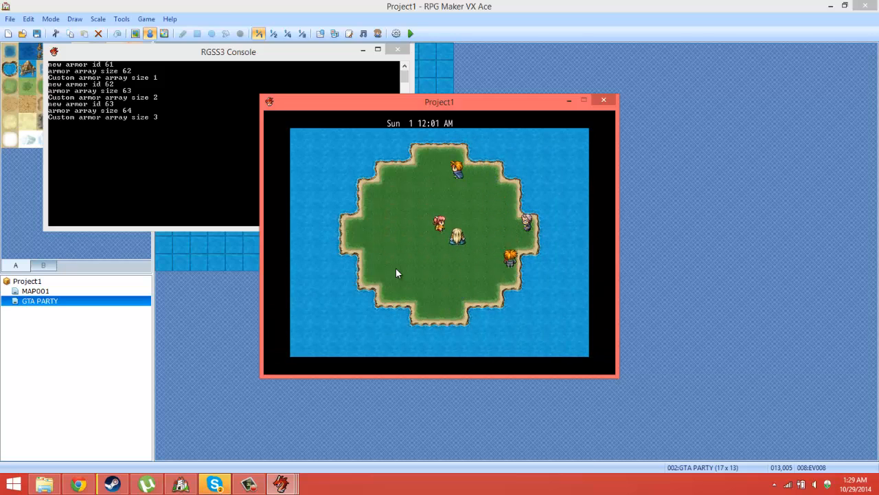
key(Right)
key(Down)
key(Down)
key(Right)
key(Up)
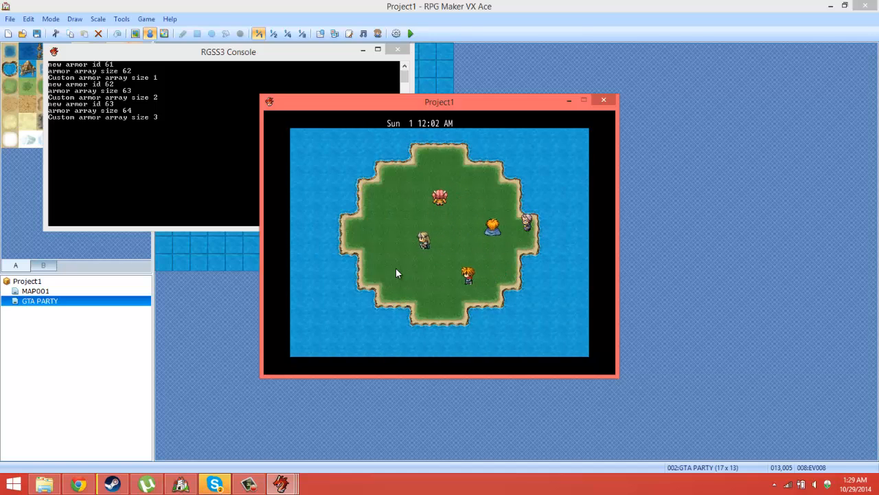
key(Right)
key(Return)
key(Up)
key(Up)
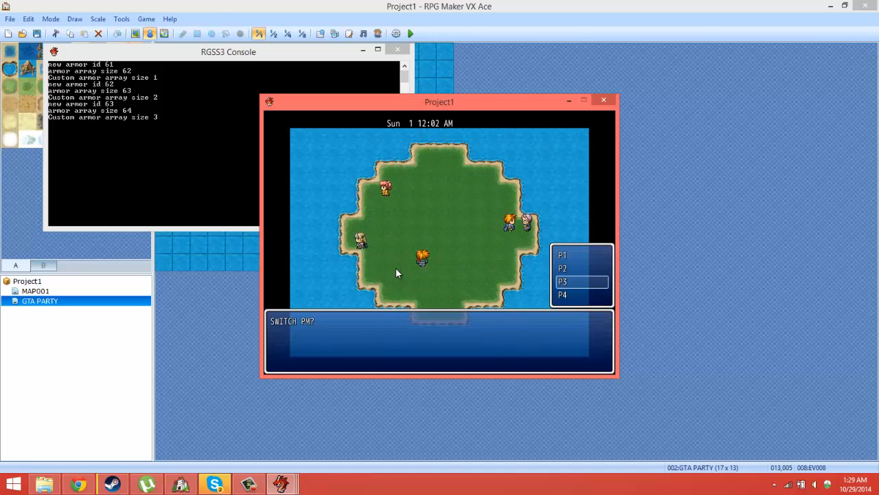
key(Return)
Step: Walk to the east-edge character again, choose P4 at the SWITCH PM? prompt and dismiss the message
key(Down)
key(Down)
key(Down)
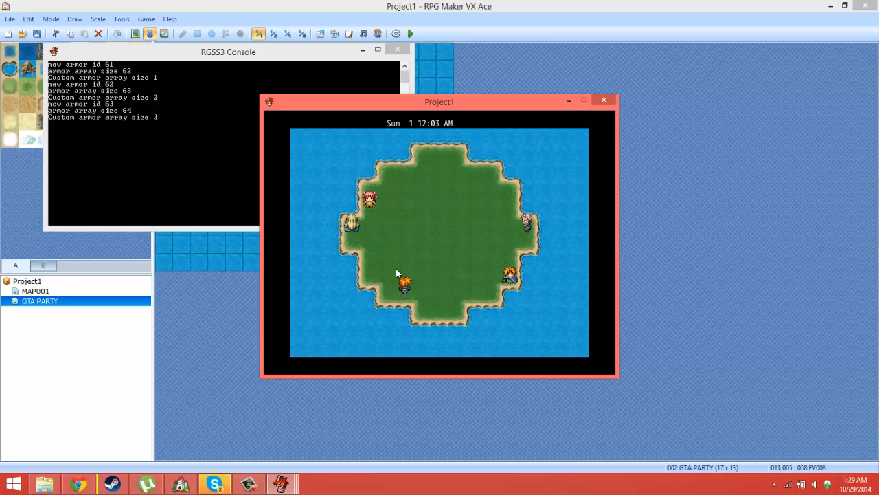
key(Left)
key(Left)
key(Left)
key(Left)
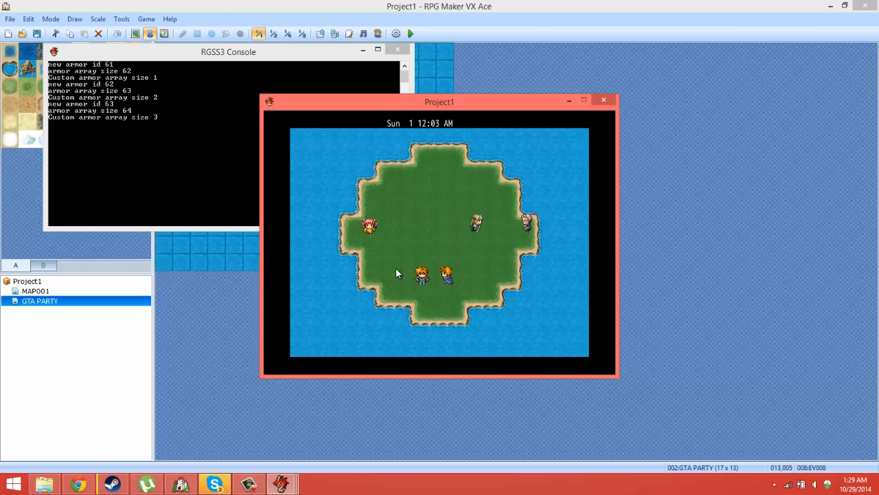
key(Return)
key(Up)
key(Return)
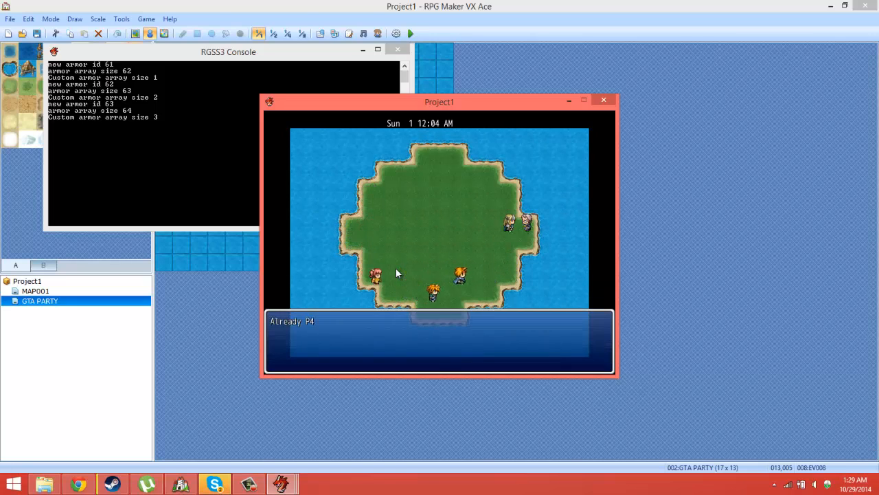
key(Return)
key(Left)
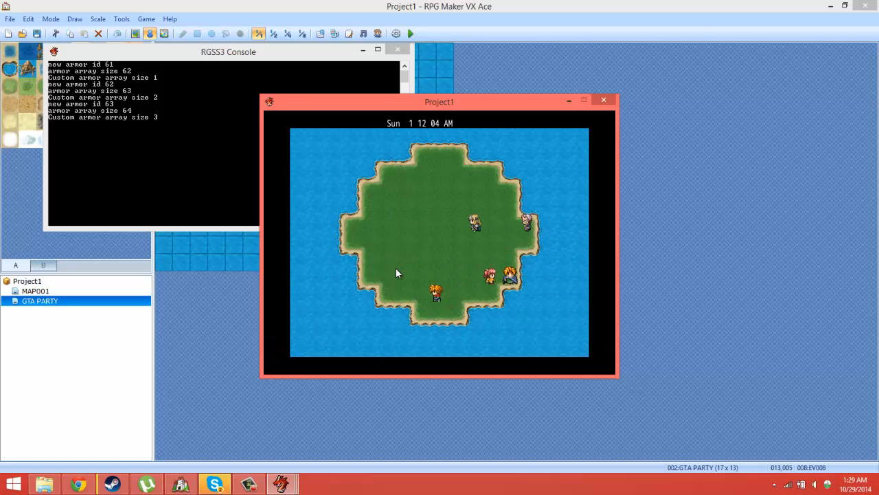
Step: Open the in-game debug screen and examine the PARTY ID, player and P1–P4 coordinate variables
key(F9)
key(Down)
key(Return)
key(Down)
key(Down)
key(Down)
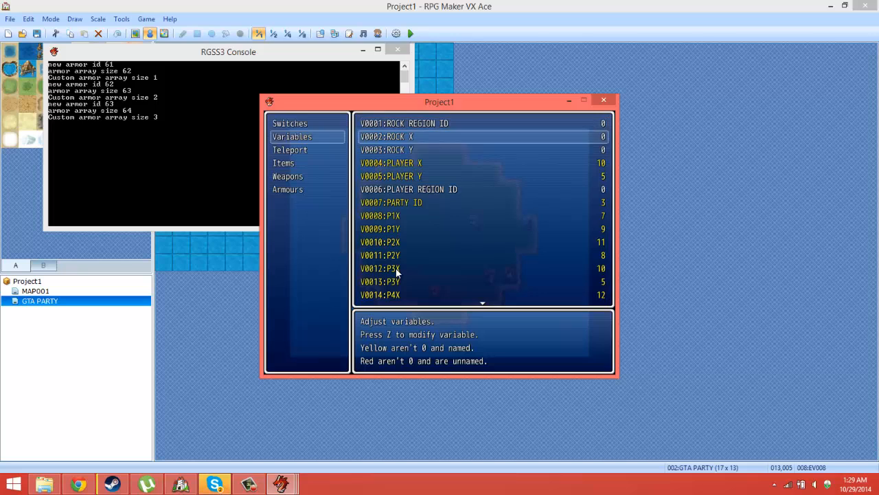
key(Down)
key(Down)
key(Down)
key(Down)
key(Down)
key(Down)
key(Down)
key(Down)
key(Down)
key(Down)
key(Down)
key(Down)
key(Down)
key(Down)
key(Down)
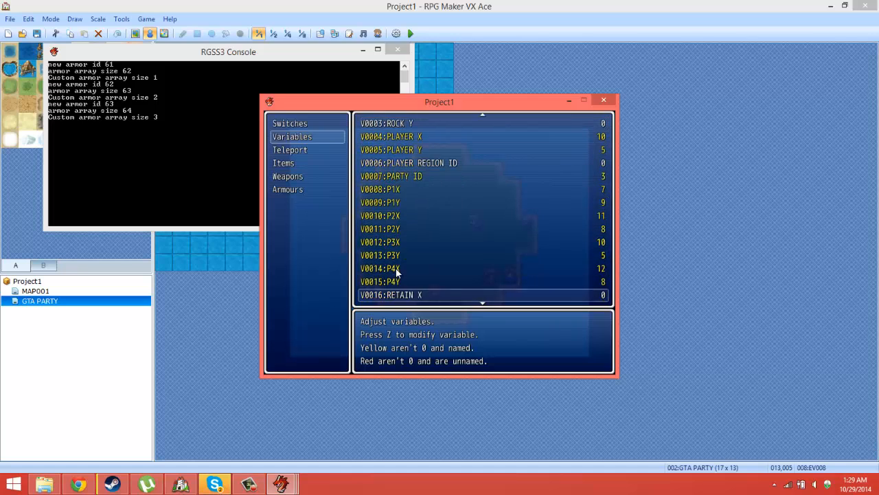
key(Up)
key(Up)
key(Up)
key(Up)
key(Up)
key(Up)
key(Up)
key(Up)
key(Up)
key(Up)
key(Up)
key(Up)
key(Up)
key(Up)
key(Up)
key(Up)
key(Up)
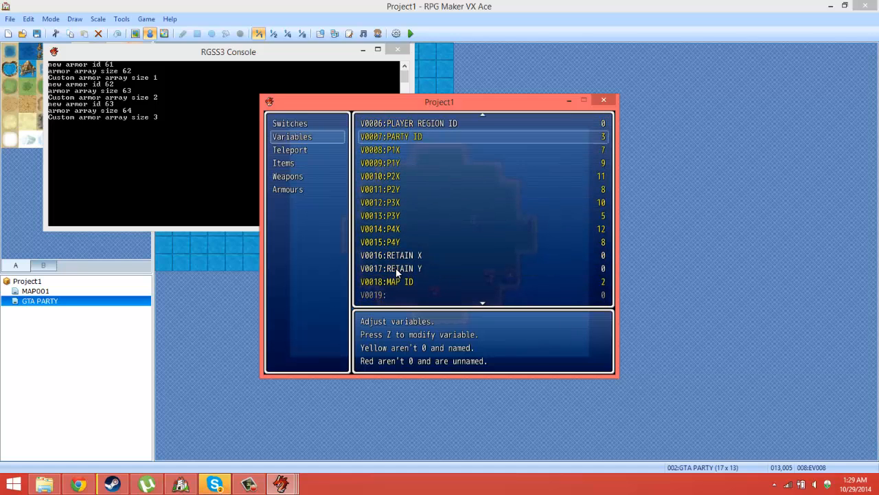
Step: Look through the debug variable list from the ROCK and PLAYER entries to PARTY ID
key(Up)
key(Down)
key(Down)
key(Down)
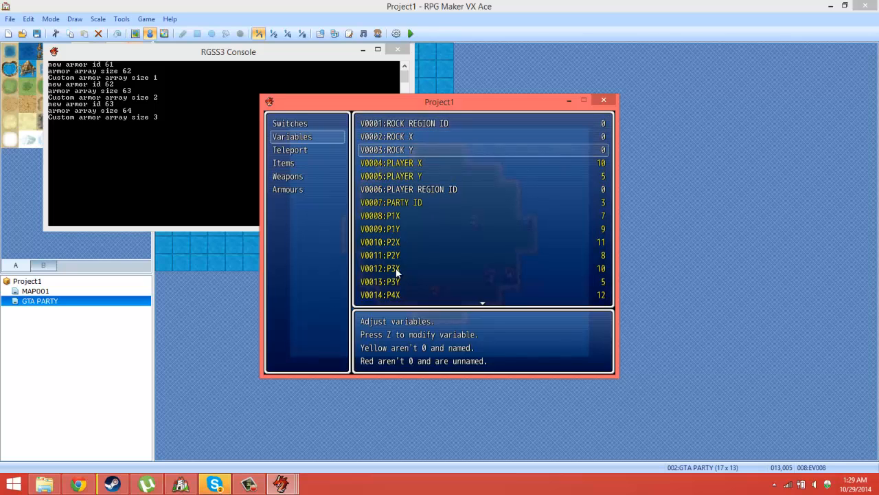
key(Down)
key(Down)
key(Down)
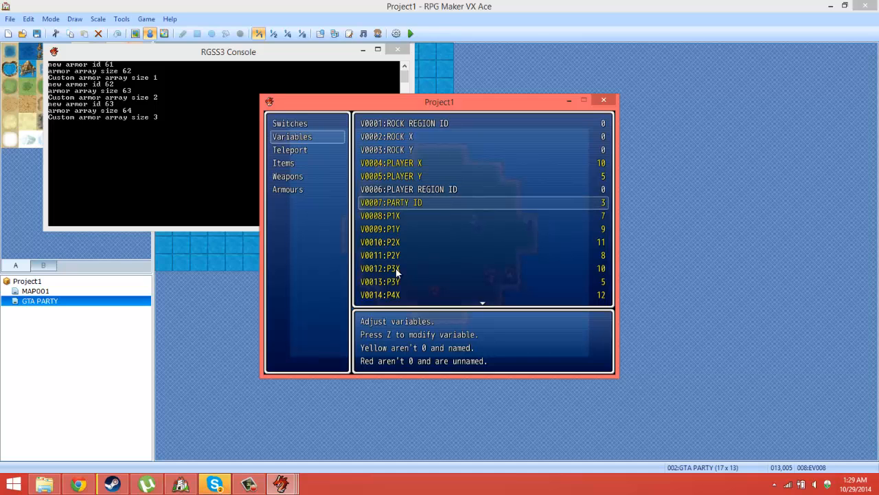
Step: Examine the P1–P4 switches in the debug screen, and end the playtest
key(Escape)
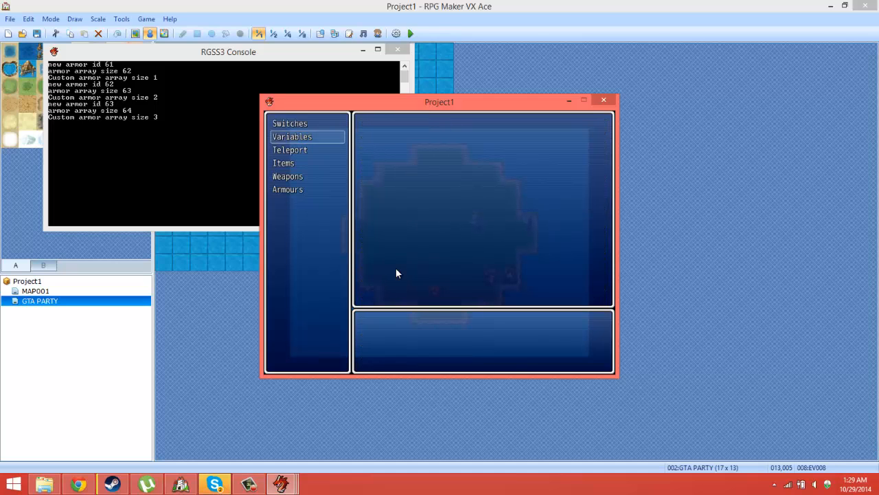
key(Up)
key(Return)
key(Down)
key(Down)
key(Down)
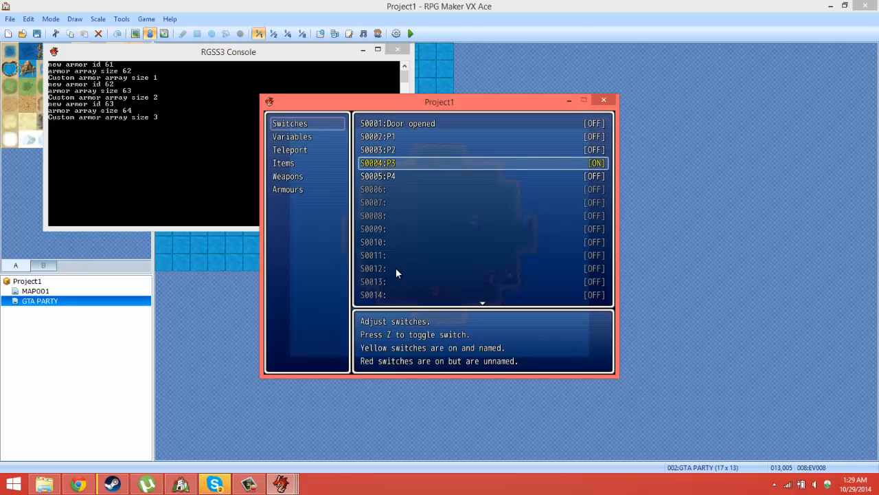
click(603, 100)
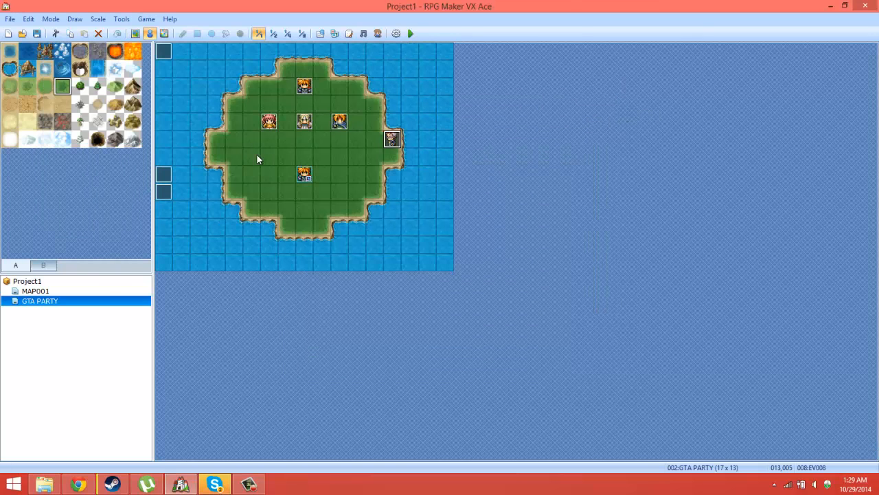
Step: In the east-edge character's event, change the conditional branch under choice P4 to check switch 0005:P4
double_click(392, 139)
drag(656, 196, 668, 320)
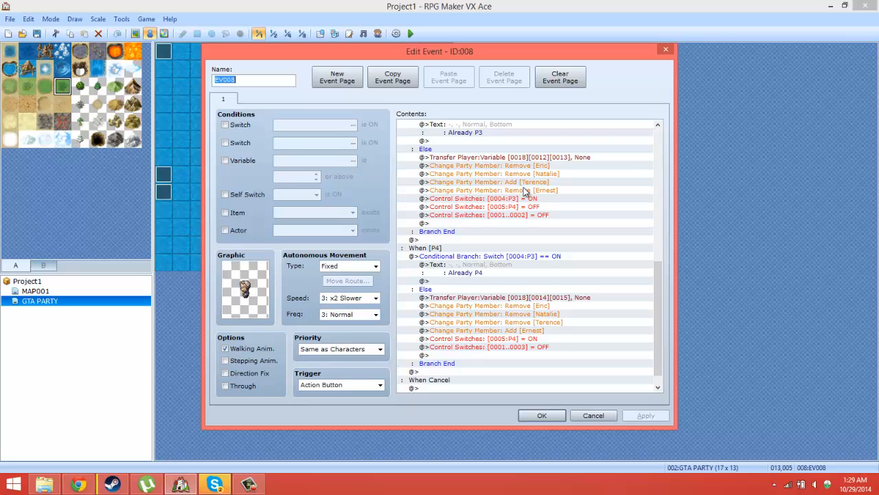
click(551, 338)
click(544, 346)
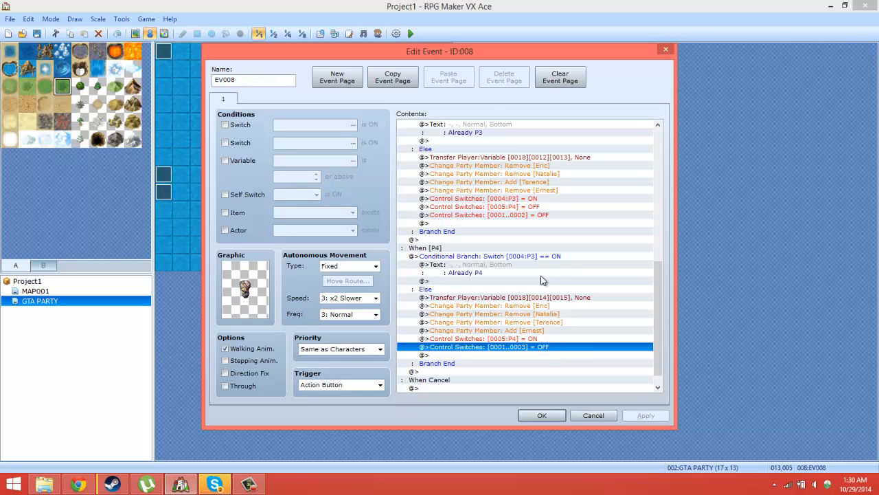
click(536, 257)
double_click(536, 257)
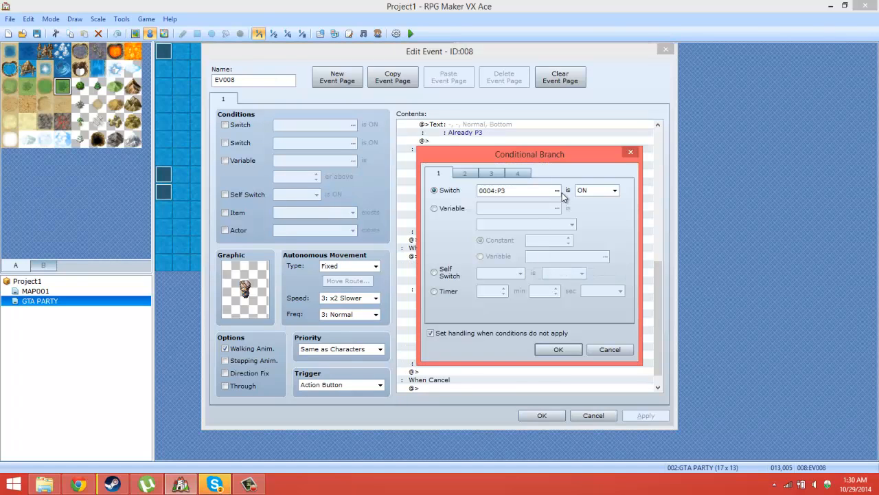
click(557, 191)
click(555, 198)
double_click(543, 200)
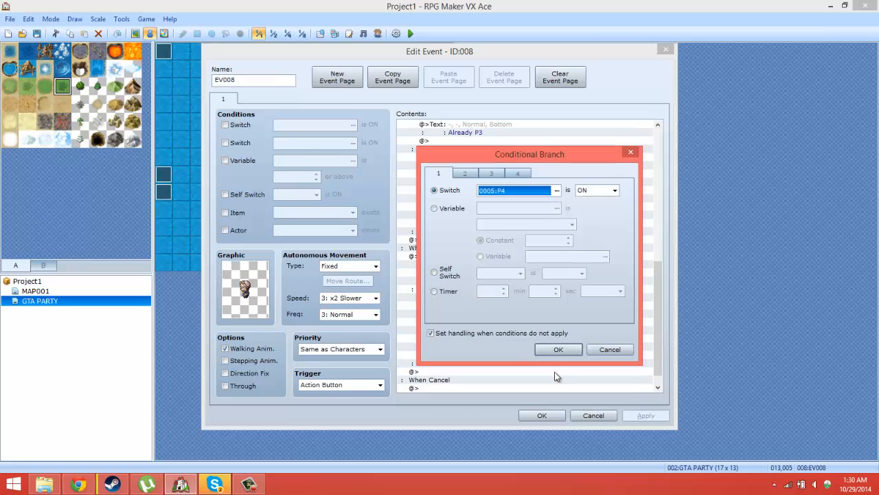
click(557, 351)
Step: Check the P1–P3 branches of the choice event and save the event's changes
scroll(557, 350, up, 3)
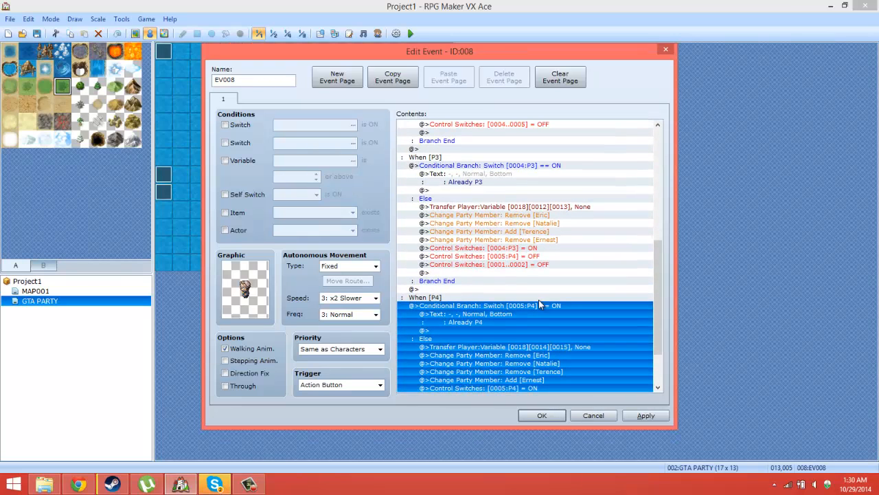
scroll(540, 319, up, 7)
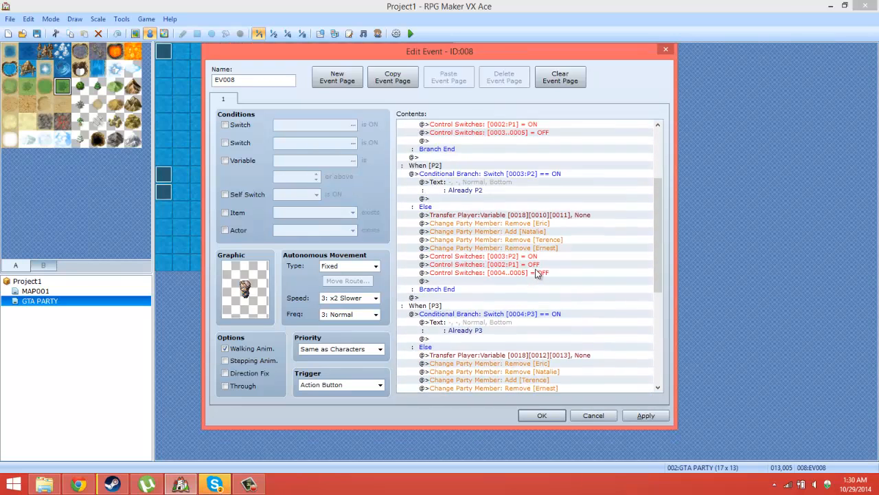
scroll(537, 272, up, 4)
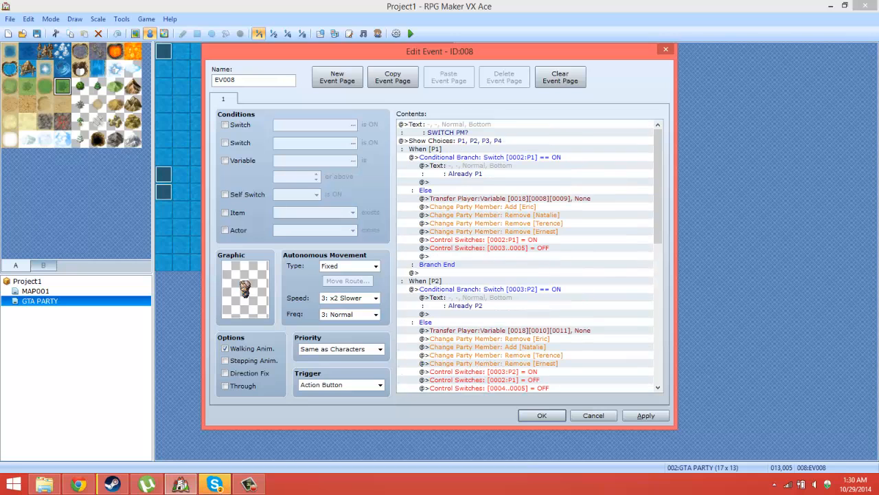
click(542, 415)
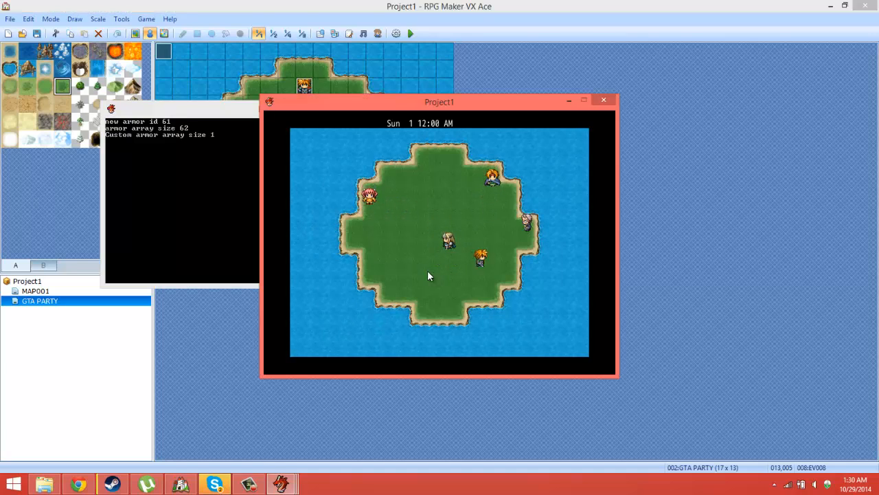
Step: Start a new playtest, walk P1 to the east-edge character and choose P3 at the SWITCH PM? prompt
key(Up)
key(Right)
key(Up)
key(Right)
key(Return)
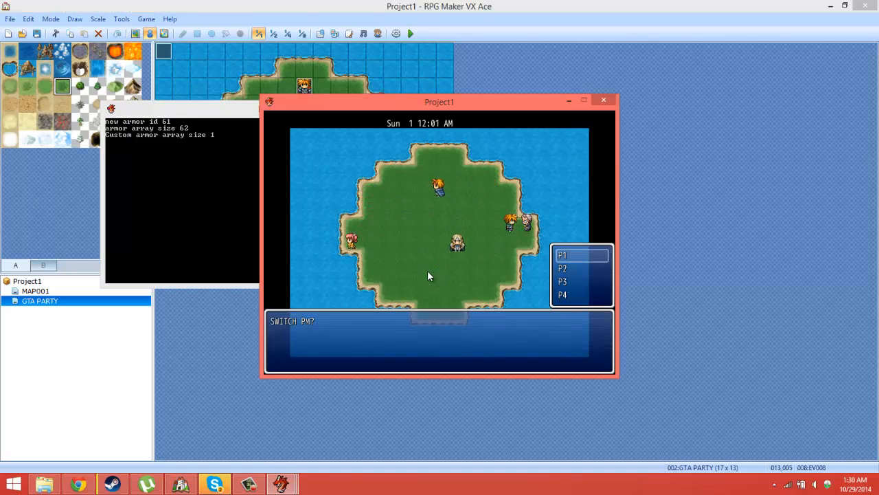
key(Down)
key(Down)
key(Return)
Step: Walk P3 to the east-edge character and choose P4 at the SWITCH PM? prompt
key(Down)
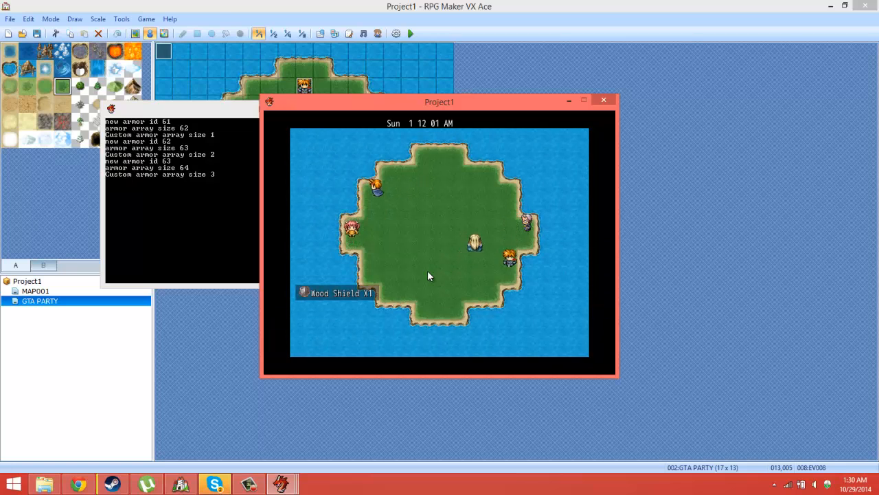
key(Up)
key(Up)
key(Return)
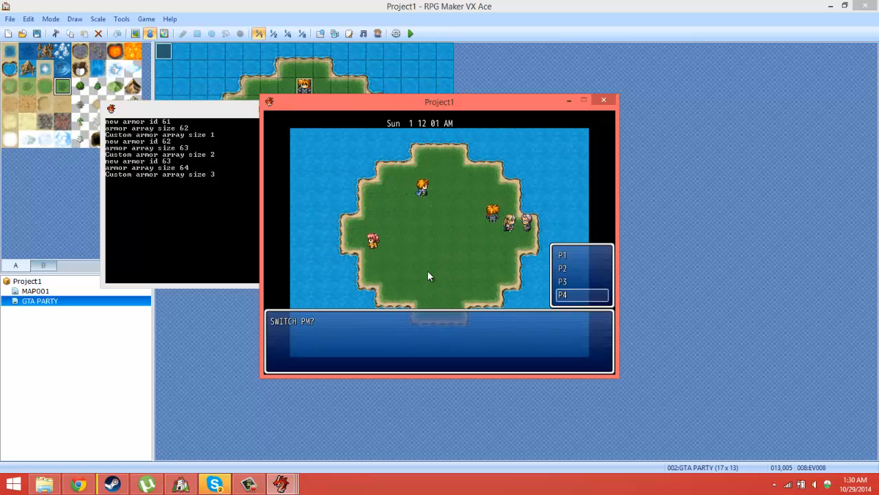
key(Return)
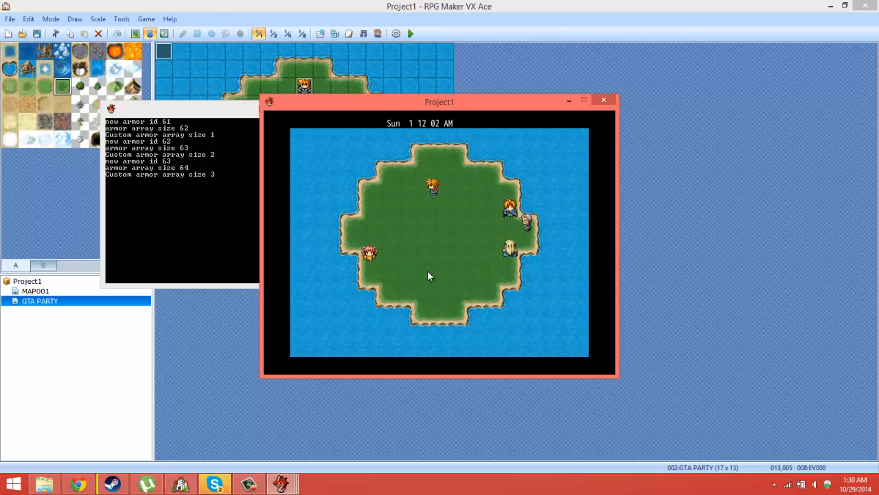
Step: Walk P4 back to the east-edge character, choose P1 at the SWITCH PM? prompt, and end the playtest
key(Right)
key(Return)
key(Up)
key(Up)
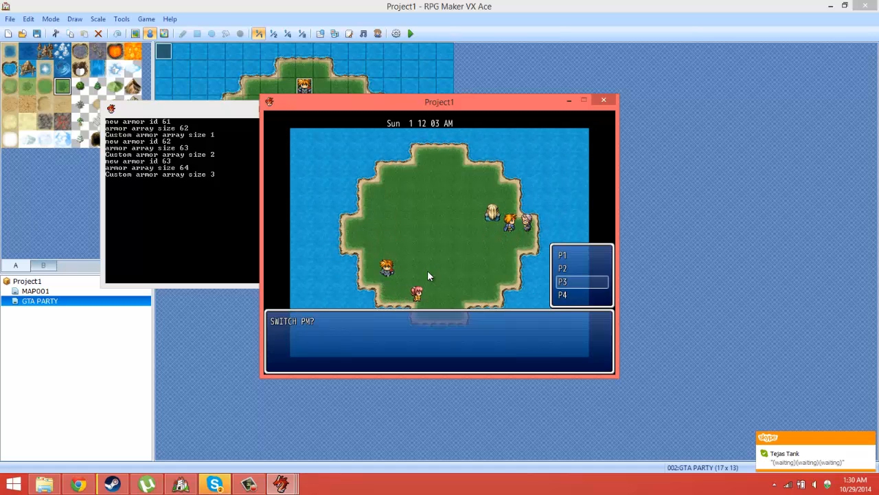
key(Up)
key(Up)
key(Return)
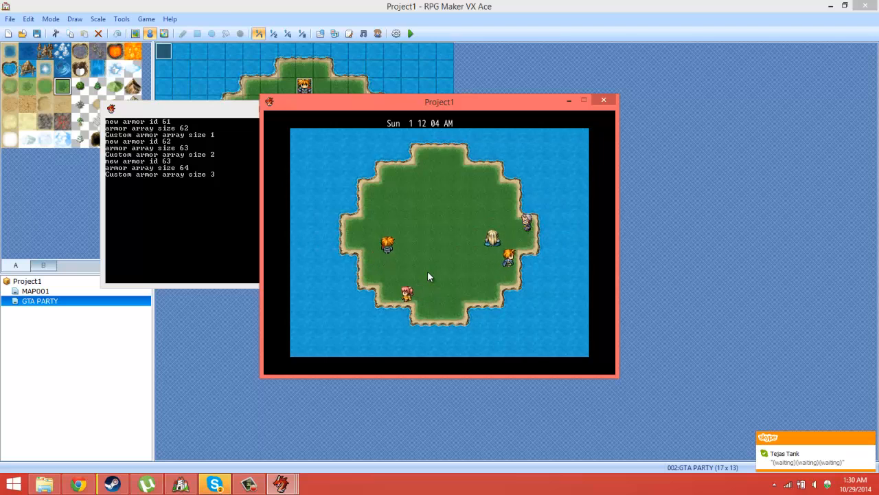
click(599, 101)
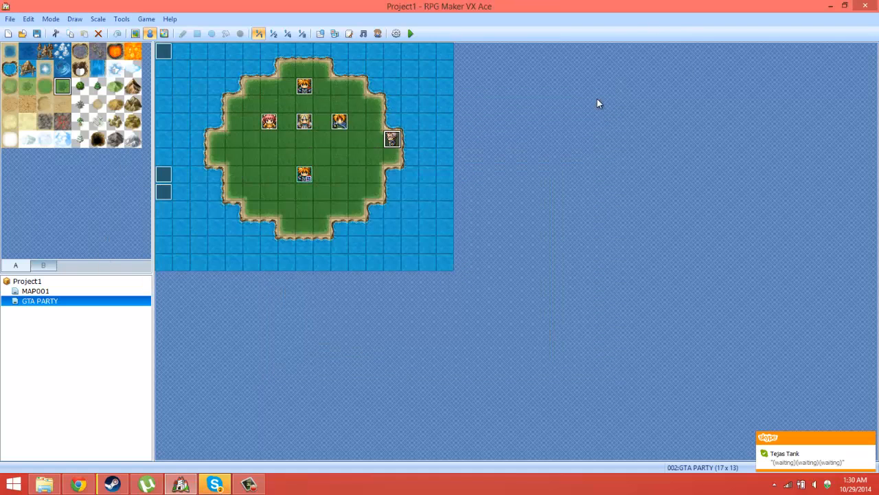
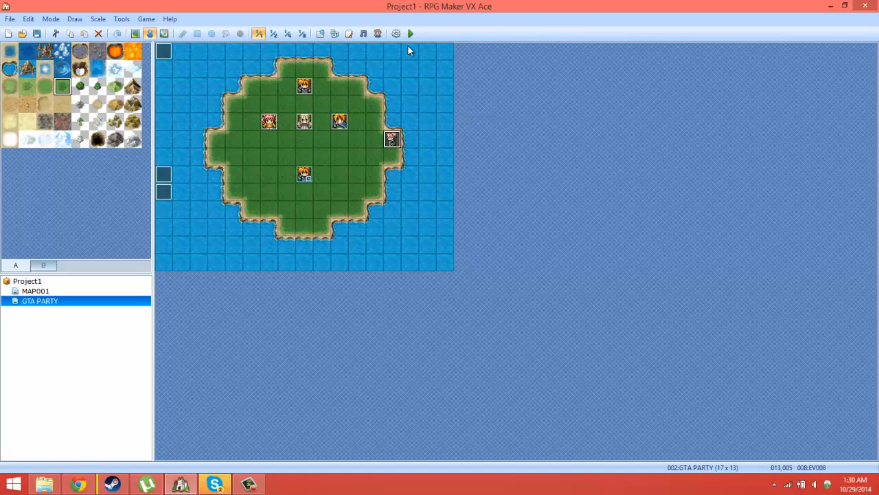
Step: Start a new playtest and check the active party member in the game menu
key(F12)
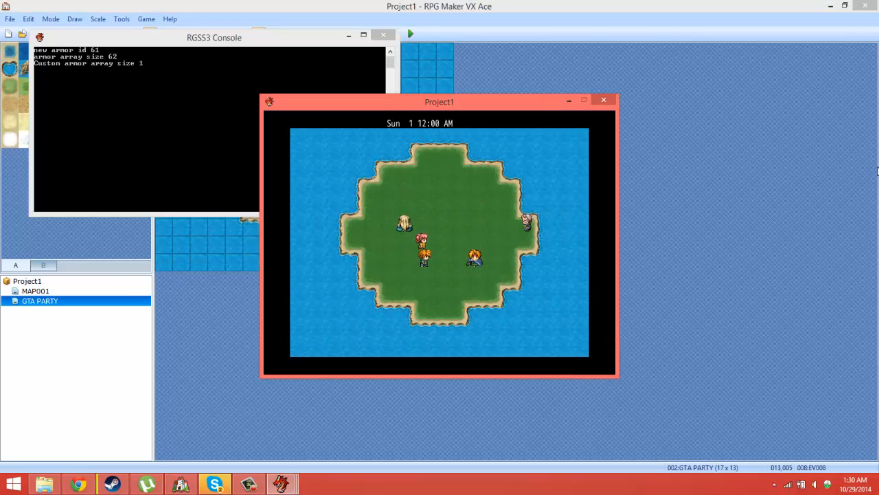
key(Escape)
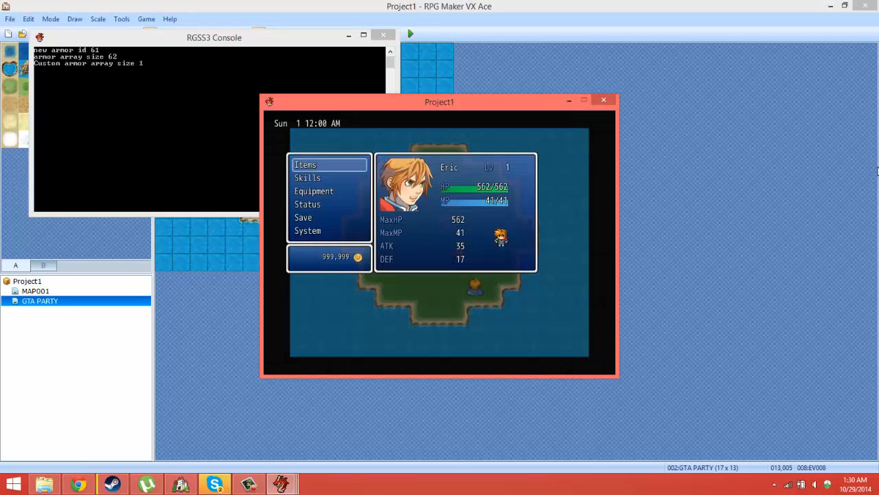
key(Escape)
Step: Walk P1 to the east-edge character and choose P3 at the SWITCH PM? prompt
key(Up)
key(Up)
key(Up)
key(Right)
key(Right)
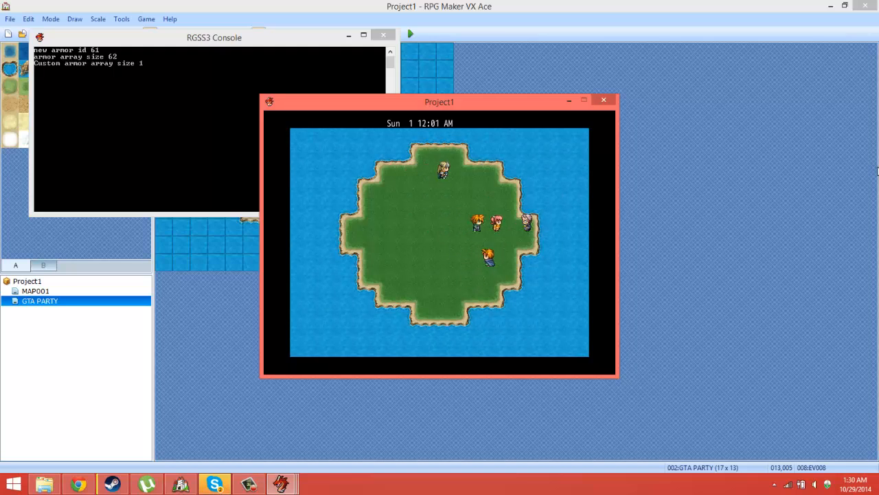
key(Down)
key(Up)
key(Right)
key(Return)
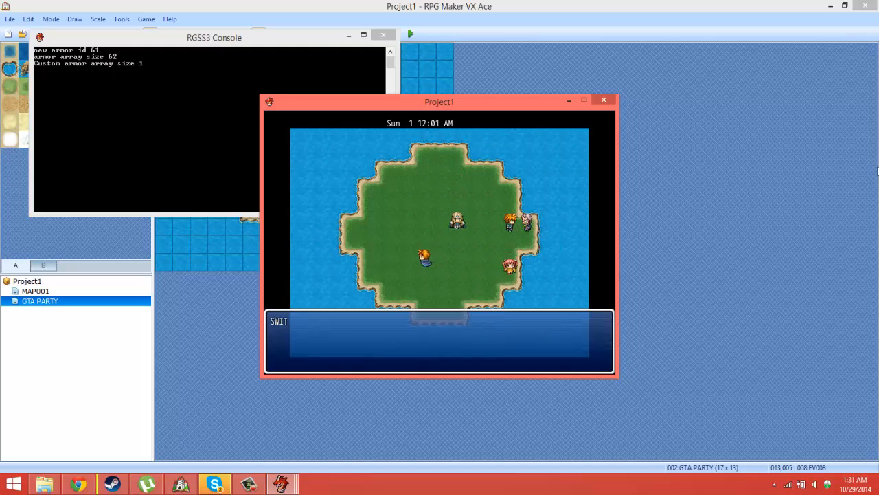
key(Down)
key(Down)
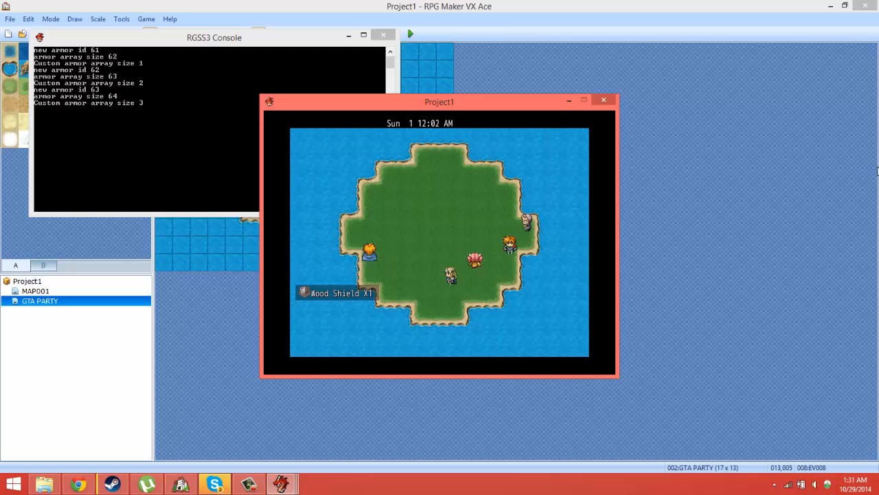
Step: Check the active member in the game menu and walk P3 toward the east-edge character
key(Escape)
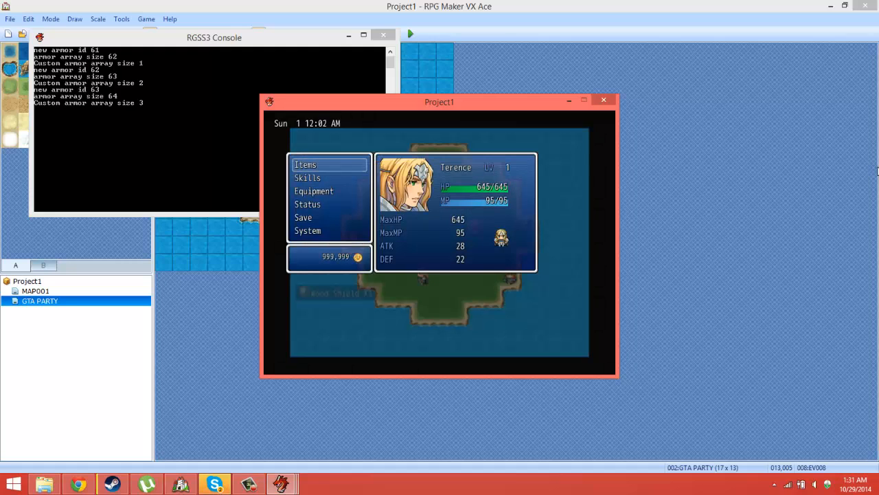
key(Escape)
key(Right)
key(Right)
key(Right)
key(Up)
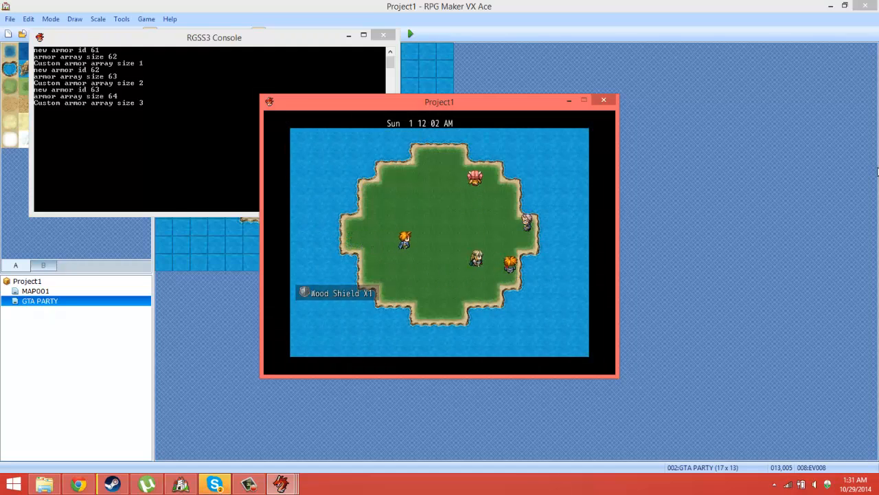
Step: Examine the Armours and Key Items categories of P3's inventory and return to the map
key(Escape)
key(Return)
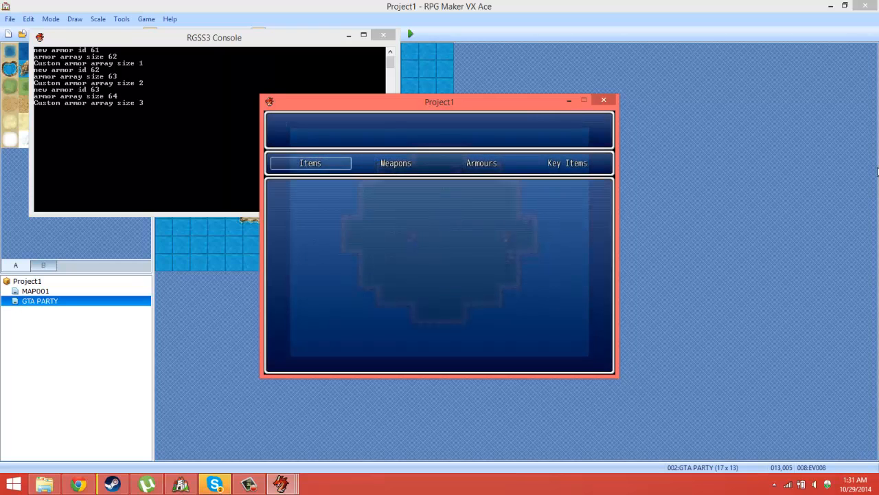
key(Right)
key(Right)
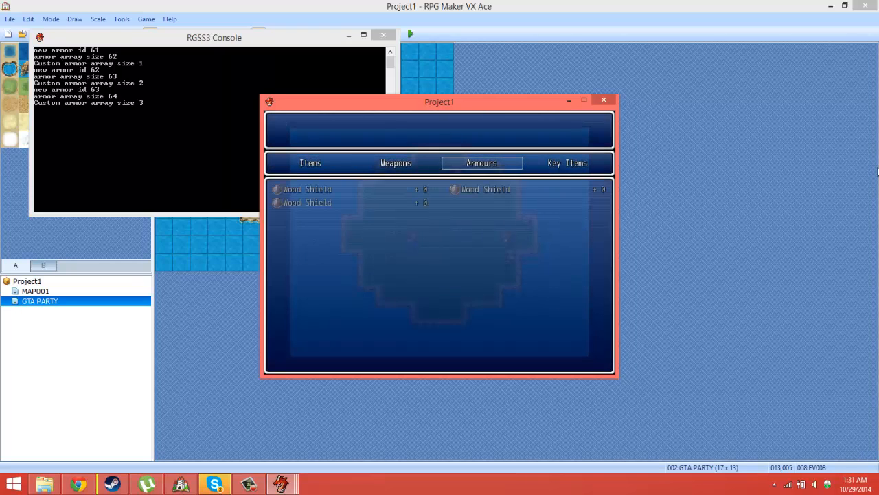
key(Right)
key(Escape)
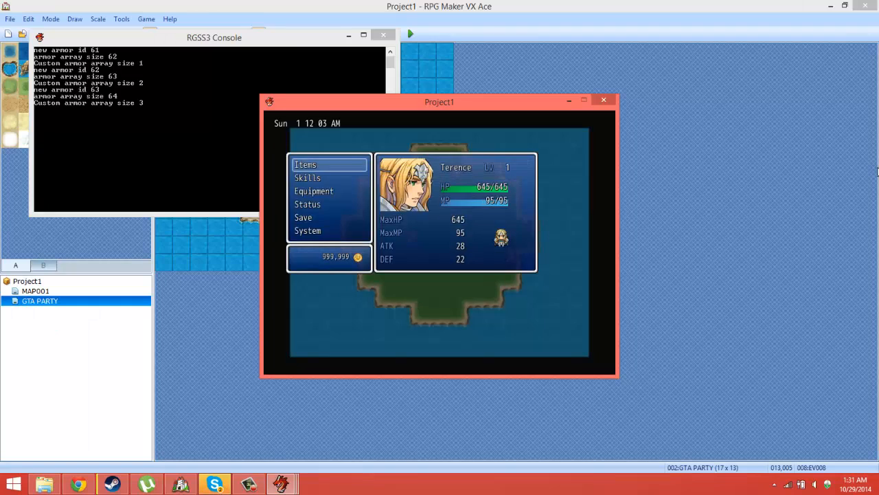
key(Escape)
Step: Talk to the east-edge character as P3 and choose P4 at the SWITCH PM? prompt
key(Return)
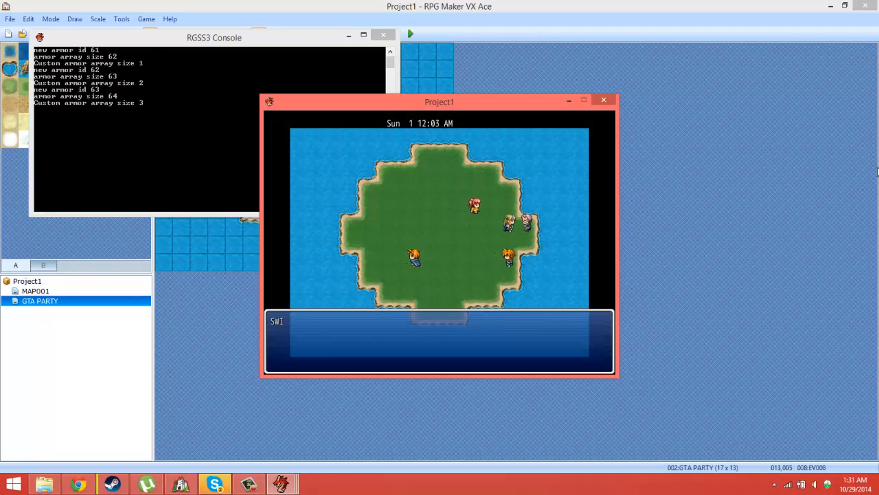
key(Down)
key(Down)
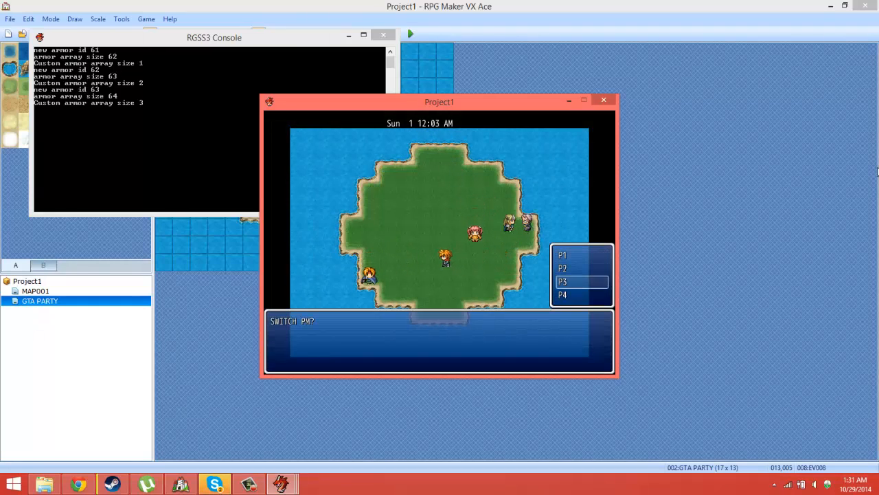
key(Return)
Step: Walk P4 to the east-edge character and choose P2 at the SWITCH PM? prompt
key(Up)
key(Right)
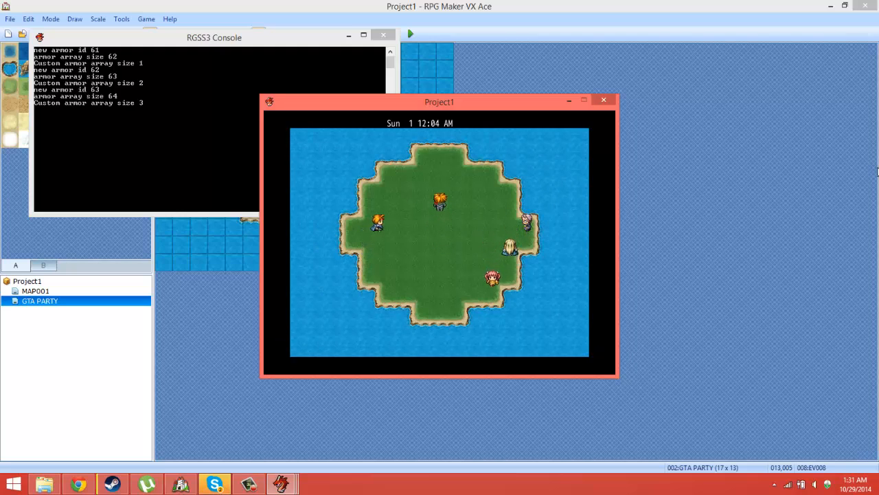
key(Return)
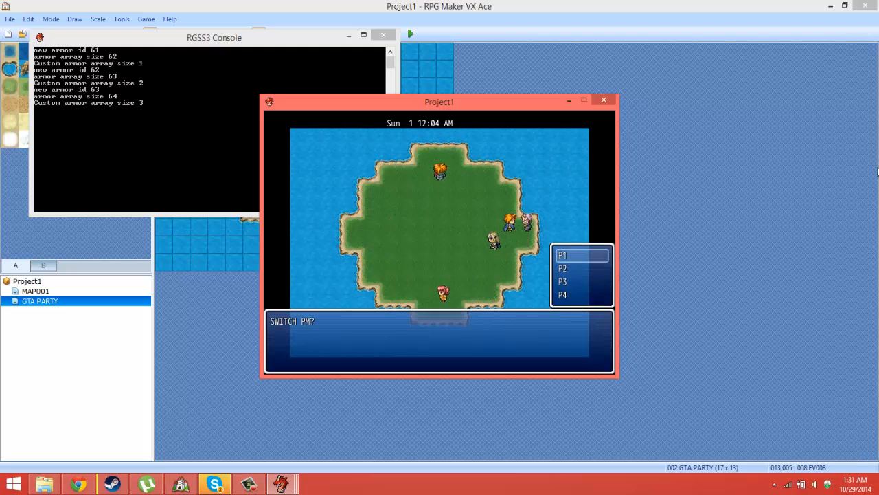
key(Return)
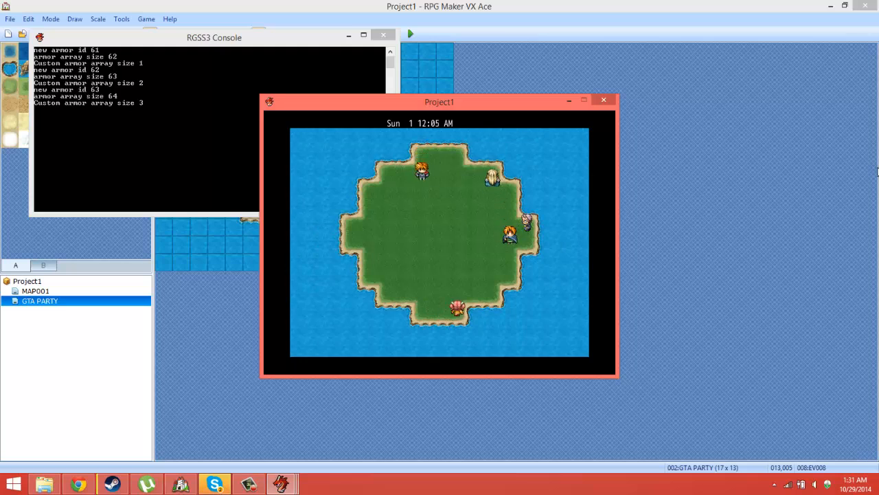
Step: Walk P2 to the east-edge character and choose P3 at the SWITCH PM? prompt
key(Up)
key(Right)
key(Up)
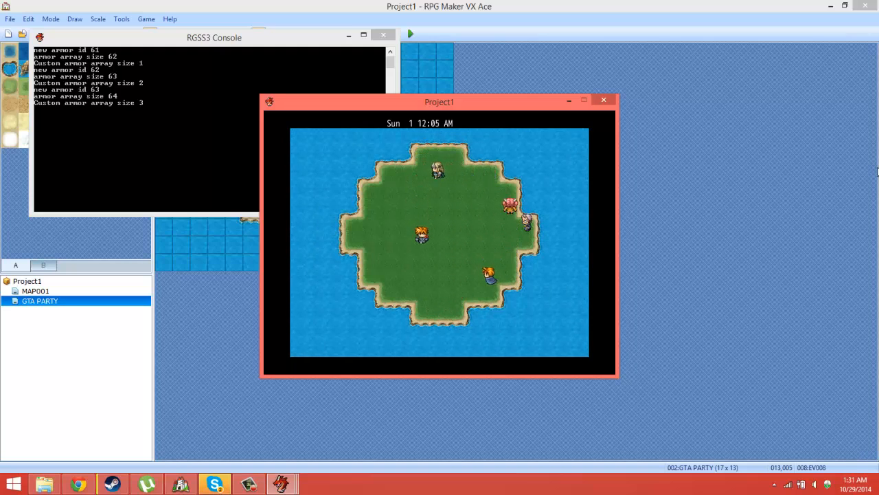
key(Down)
key(Right)
key(Return)
key(Down)
key(Return)
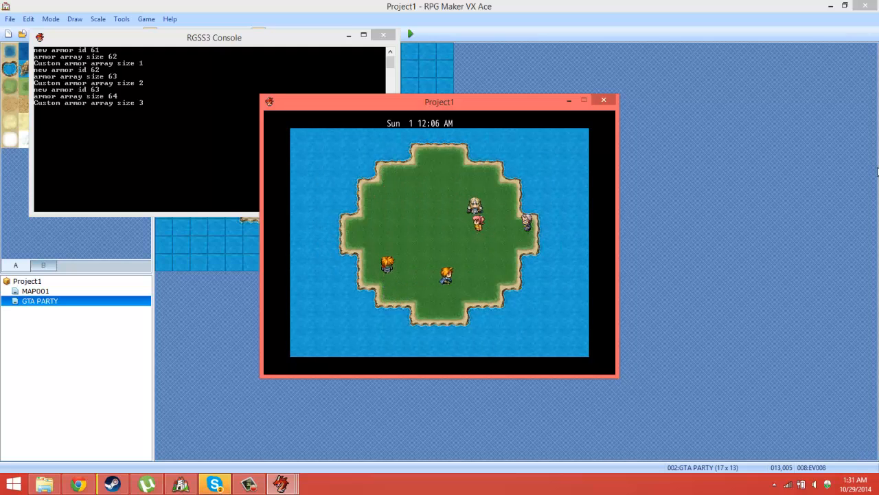
Step: Walk P3 to the tile below the east-edge character and choose P1 at the SWITCH PM? prompt
key(Down)
key(Right)
key(Up)
key(Return)
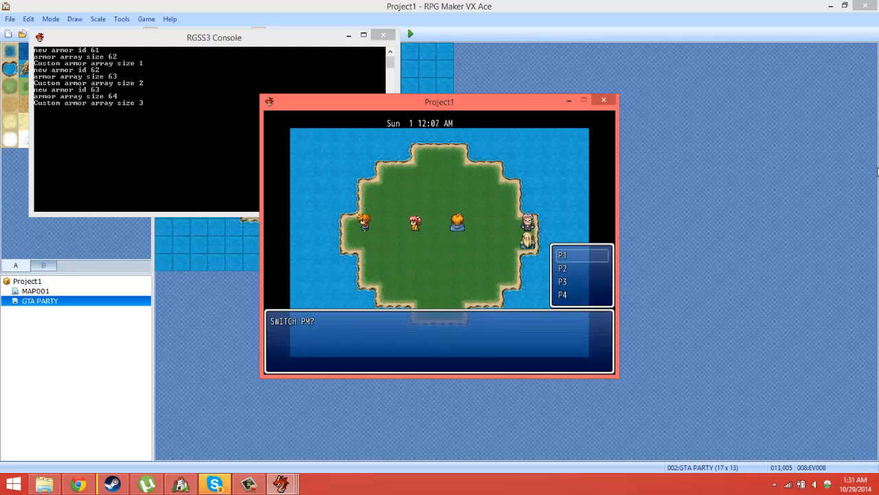
key(Up)
key(Down)
key(Return)
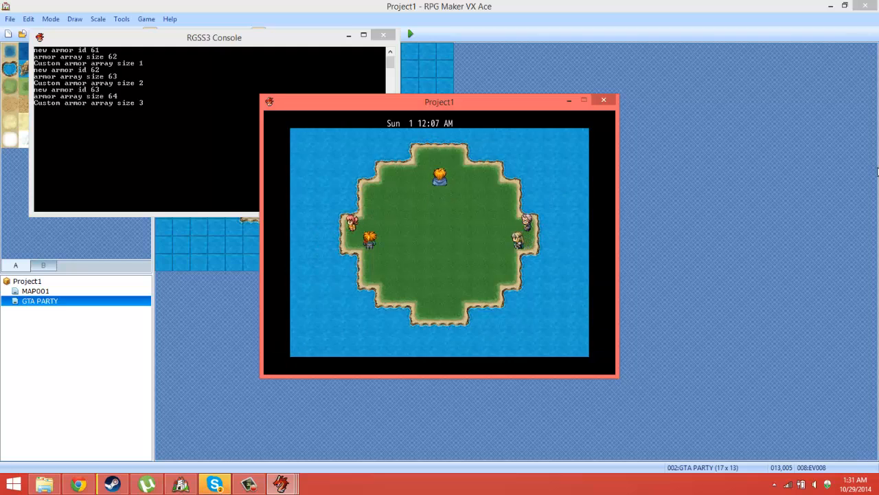
Step: Examine the Armours category of the inventory with P1 active and return to the map
key(Escape)
key(Return)
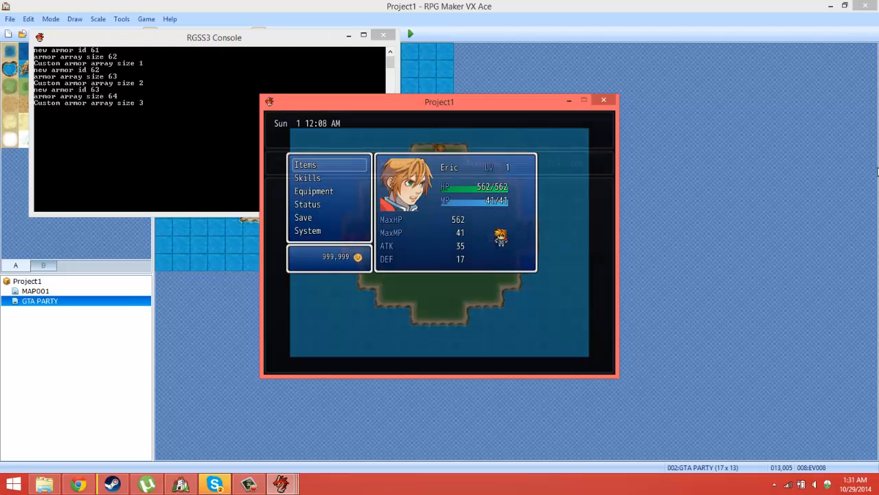
key(Right)
key(Right)
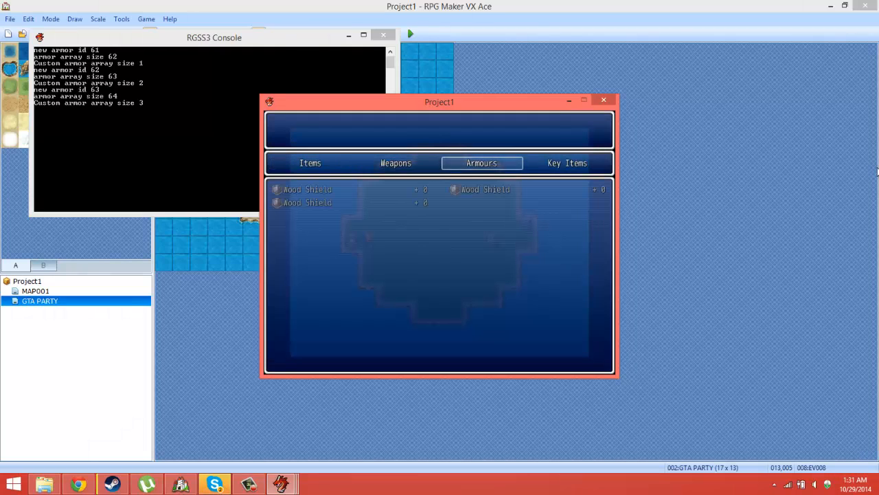
key(Escape)
key(Escape)
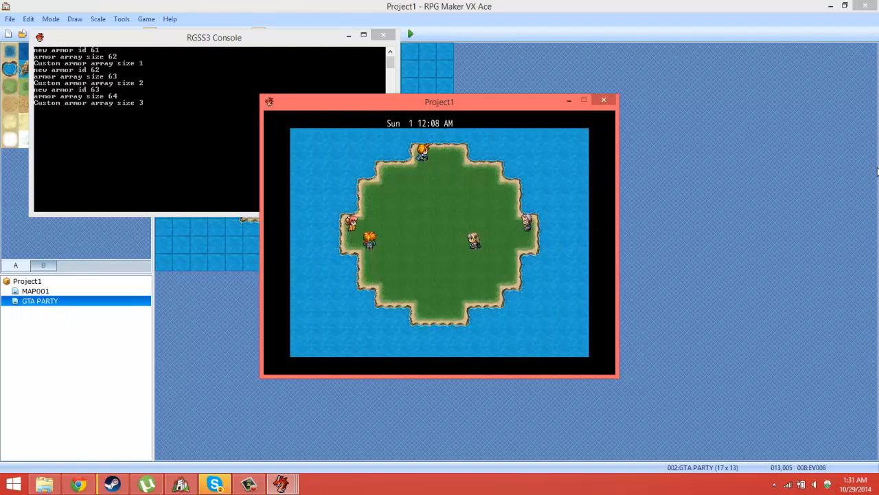
Step: Walk P1 to the east-edge character, choose P4 at the SWITCH PM? prompt, and end the playtest
key(Right)
key(Up)
key(Right)
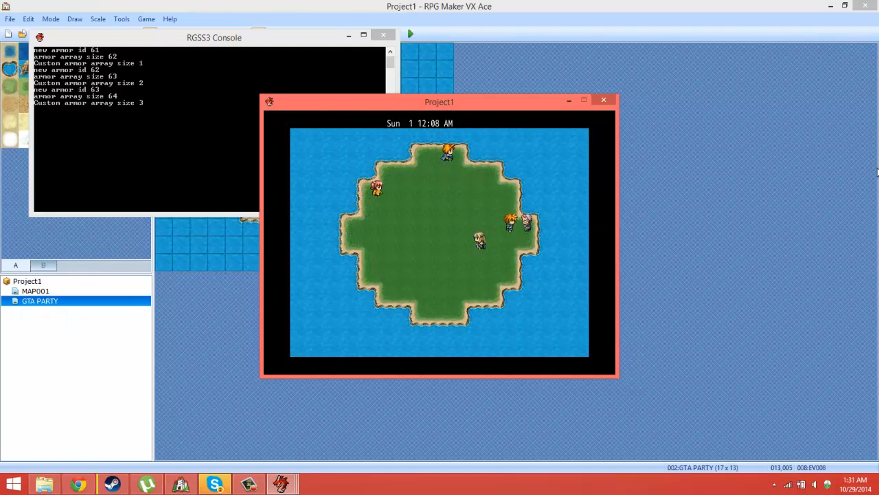
key(Return)
key(Down)
key(Down)
key(Down)
key(Return)
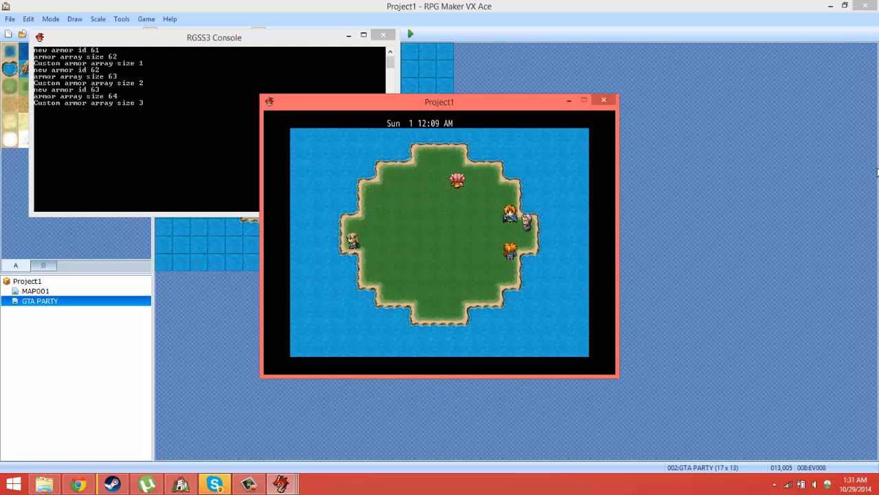
mouse_move(849, 100)
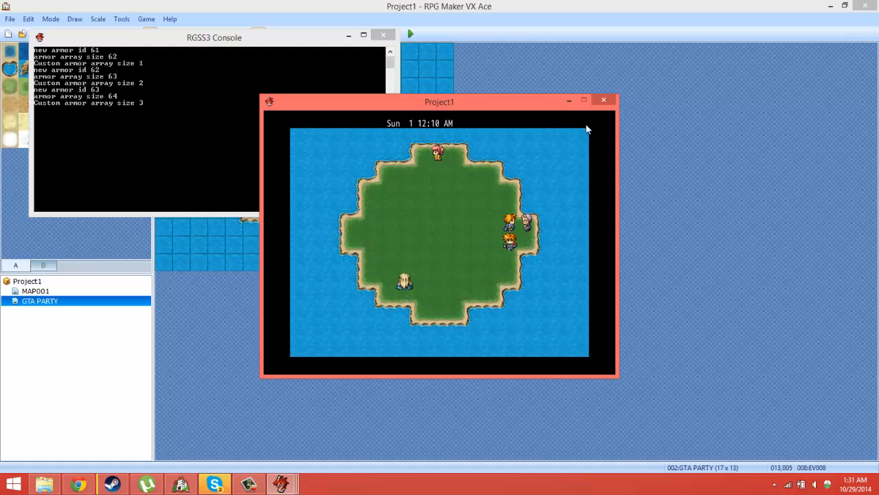
click(603, 100)
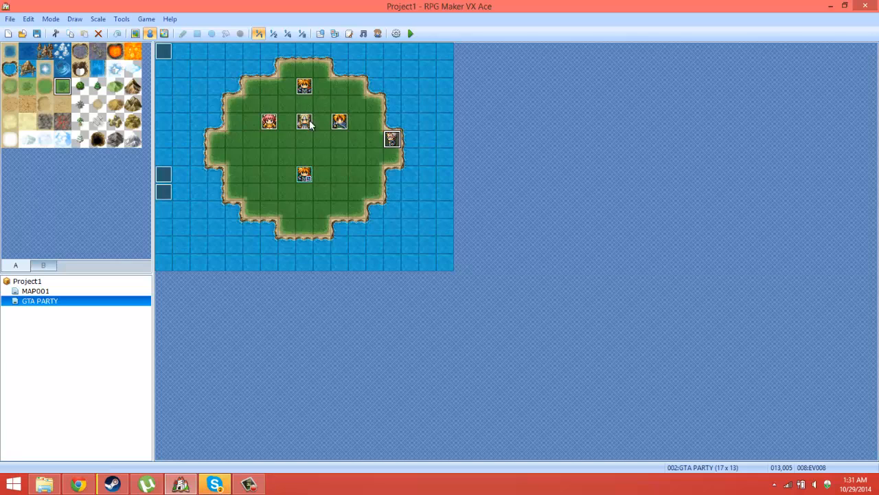
Step: Cut all the commands from the east-edge character's event EV008 and save the event
double_click(392, 140)
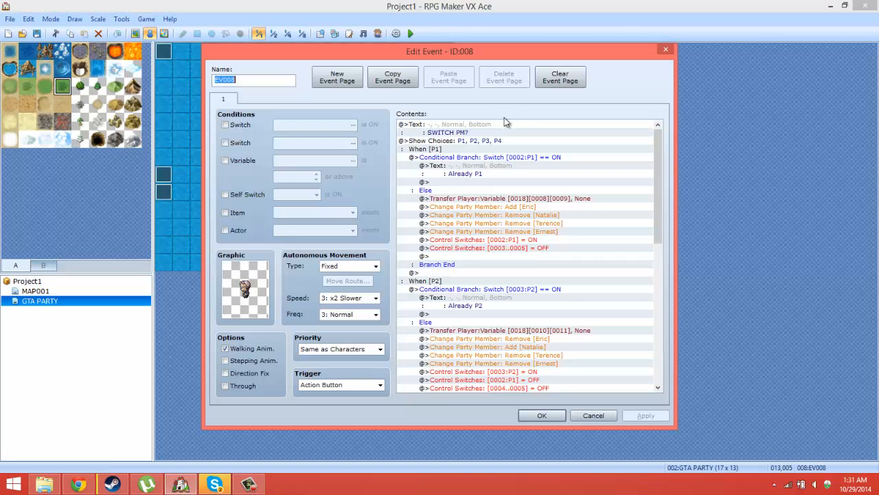
click(482, 131)
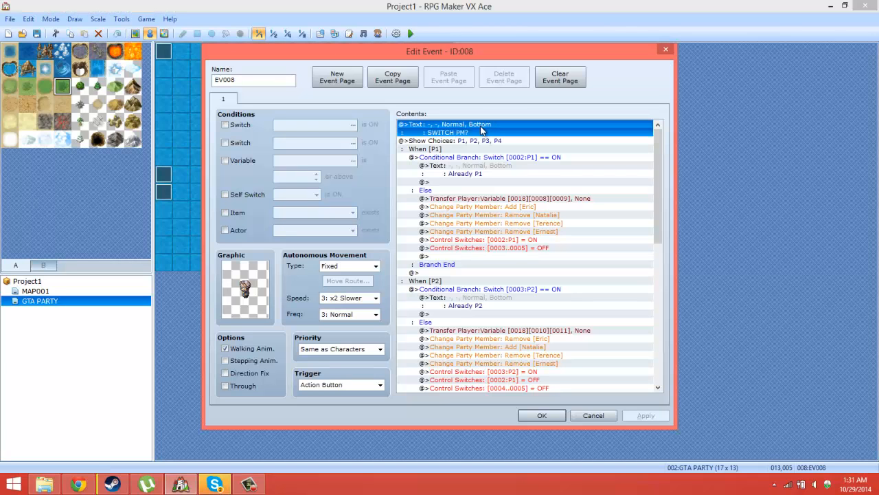
key(ctrl+a)
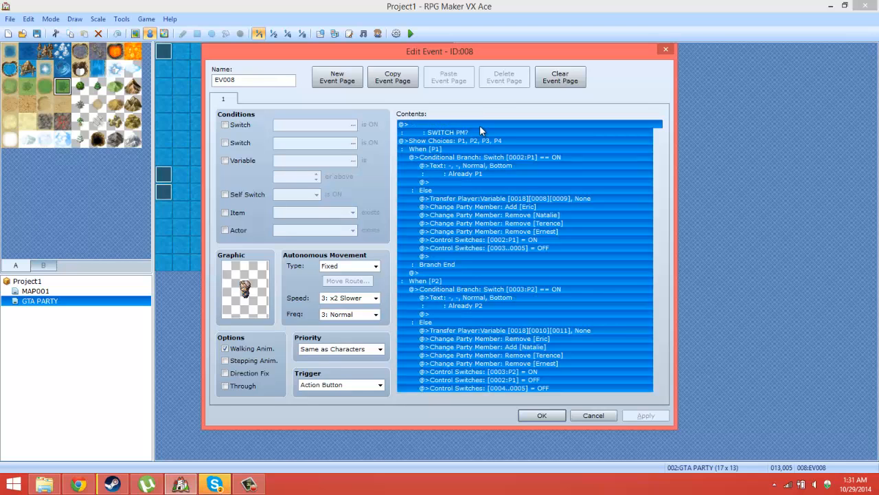
key(Delete)
click(540, 414)
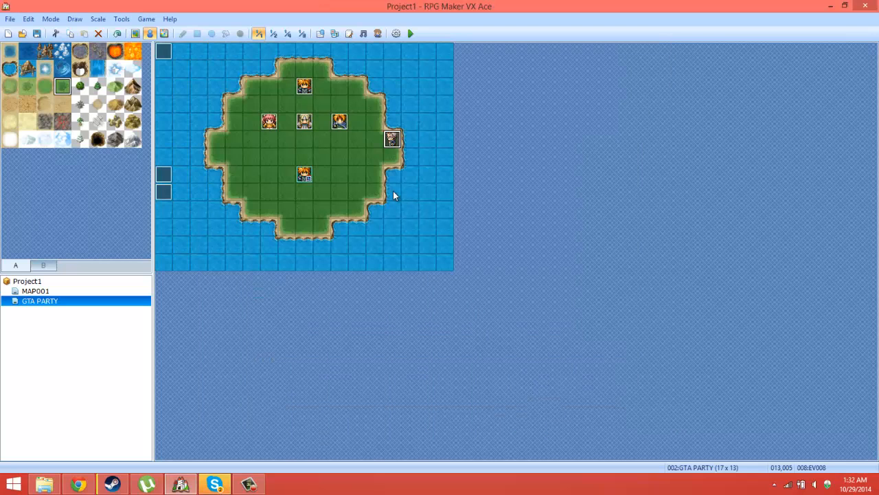
Step: In the database, name common event 002 PT SWITCHER and paste the cut choice commands into its contents
click(121, 18)
click(138, 31)
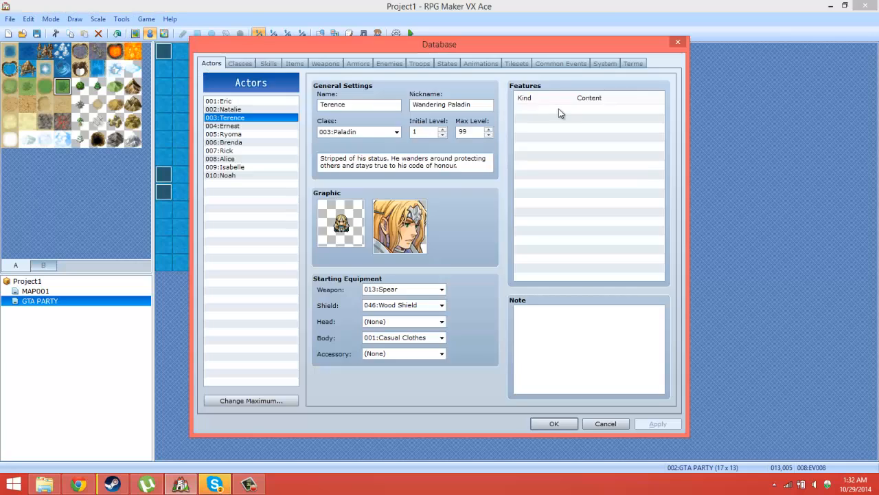
click(557, 64)
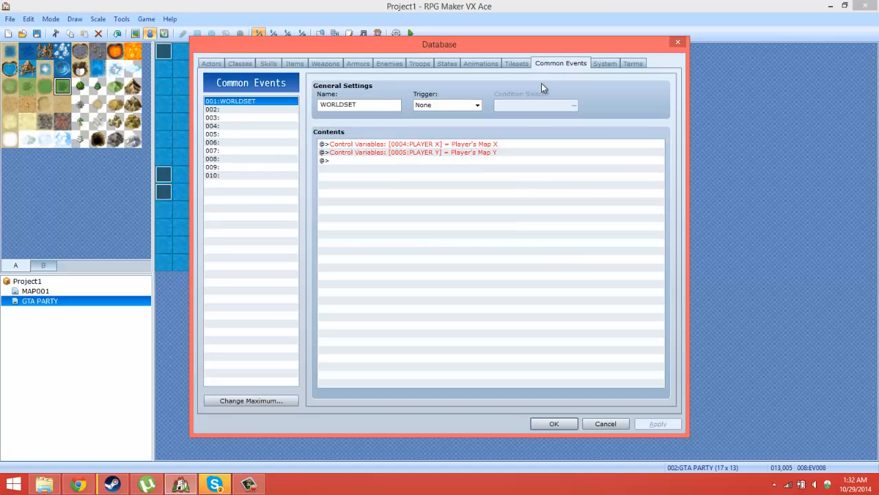
click(237, 110)
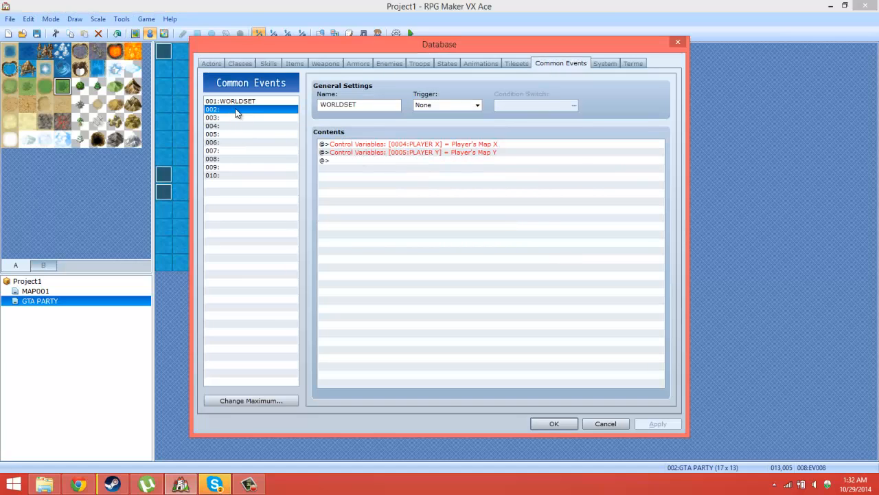
click(344, 109)
text(PT SW)
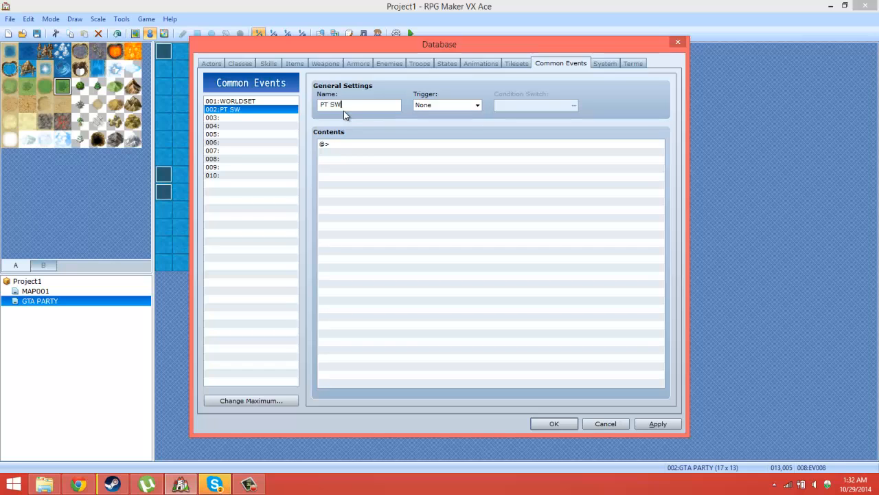
text(ITCHER)
right_click(401, 146)
click(431, 214)
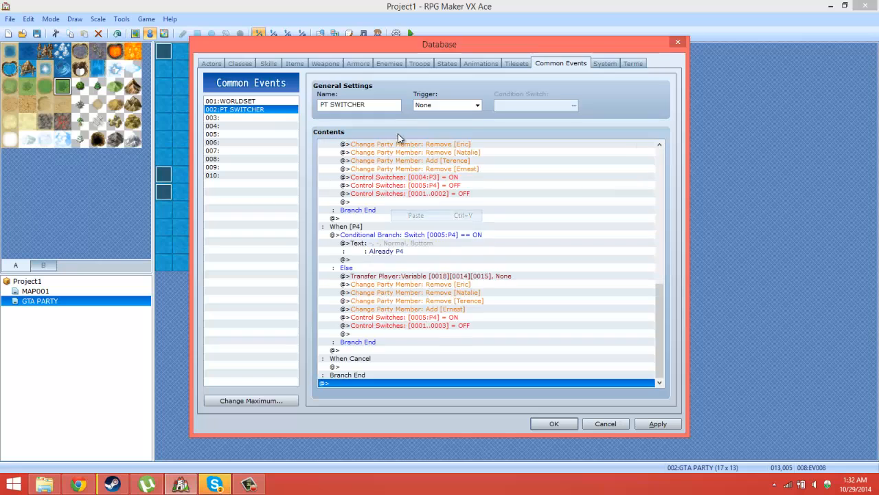
Step: Raise the maximum number of items in the database to 17 and select the new empty item 017
click(294, 63)
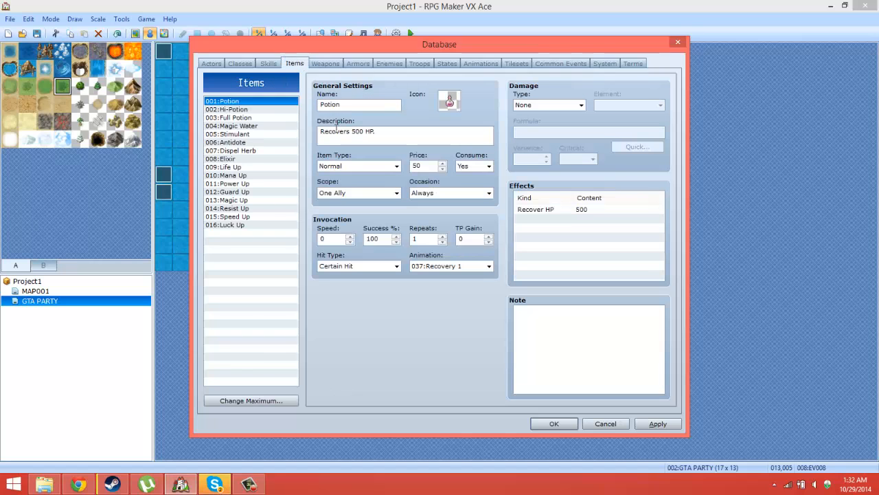
click(237, 400)
click(235, 404)
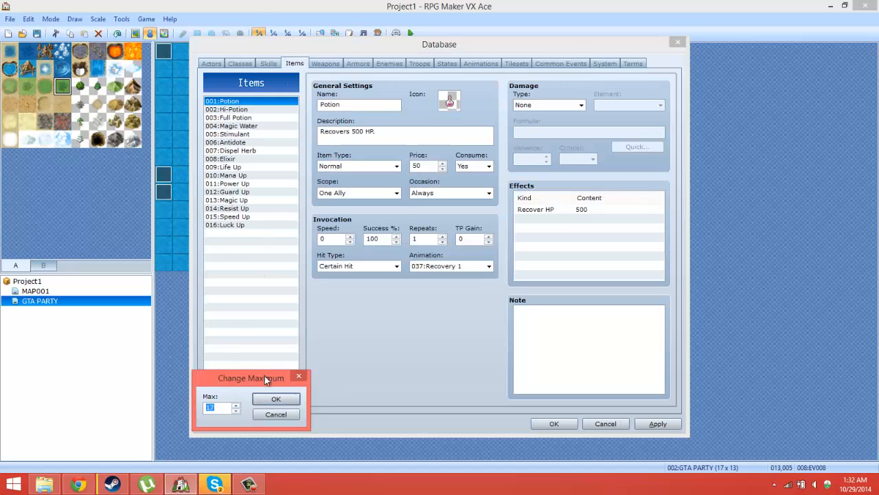
click(275, 399)
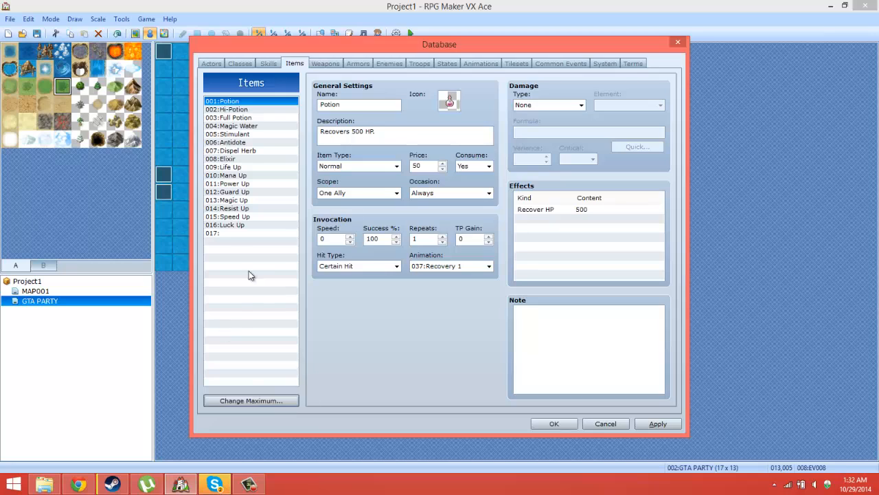
click(230, 234)
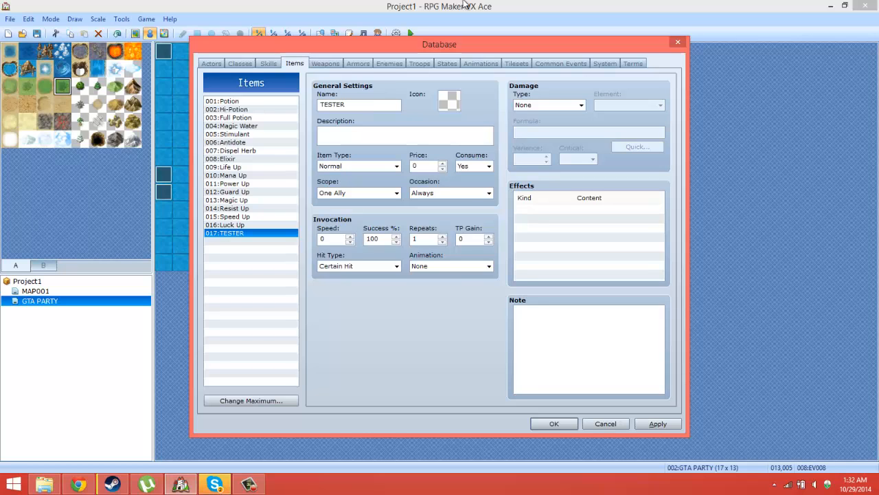
Step: Name item 017 SWITCHER and assign it the blue-and-white figure icon
double_click(454, 106)
double_click(438, 169)
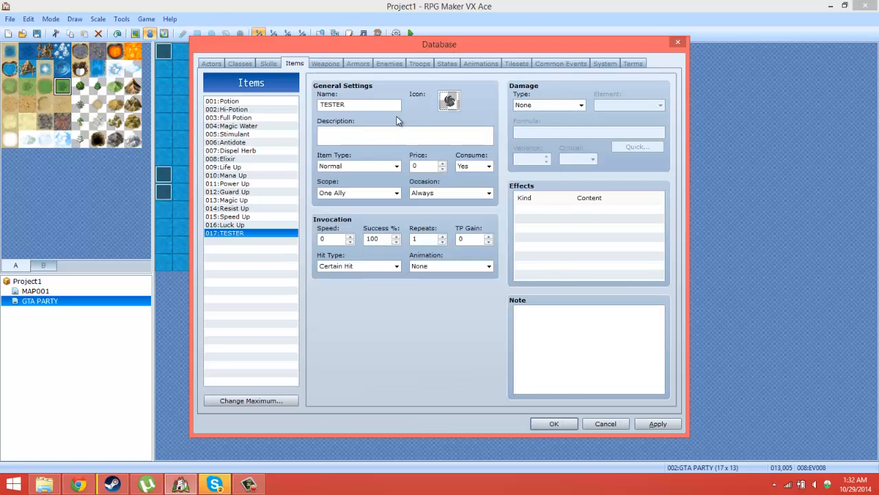
double_click(378, 108)
text(SWI)
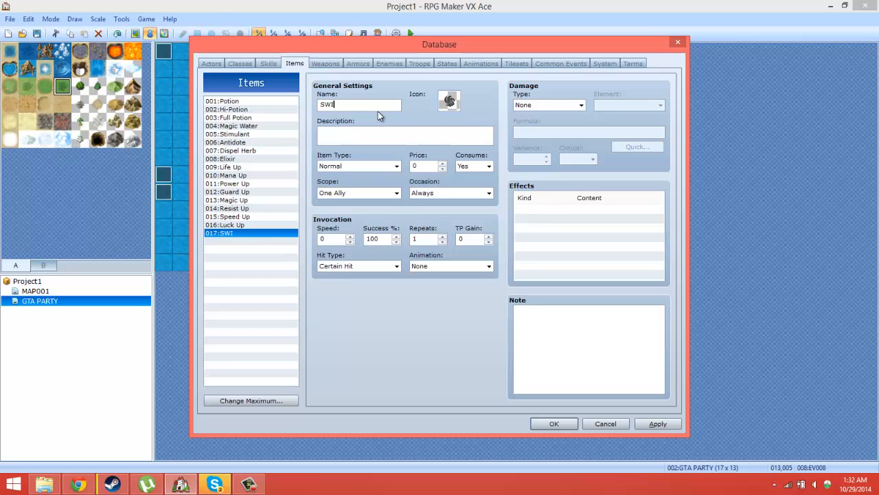
text(TCHER)
double_click(449, 102)
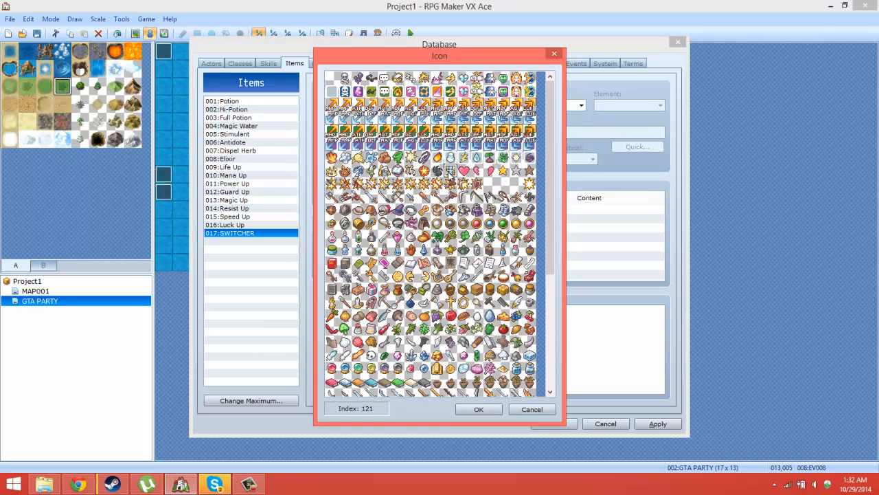
double_click(492, 92)
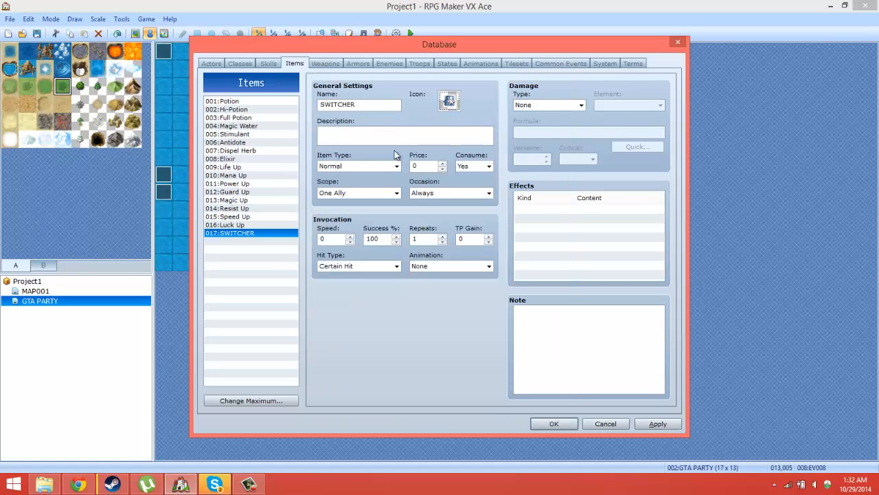
Step: Add a Common Event effect to the SWITCHER item that calls PT SWITCHER
double_click(550, 213)
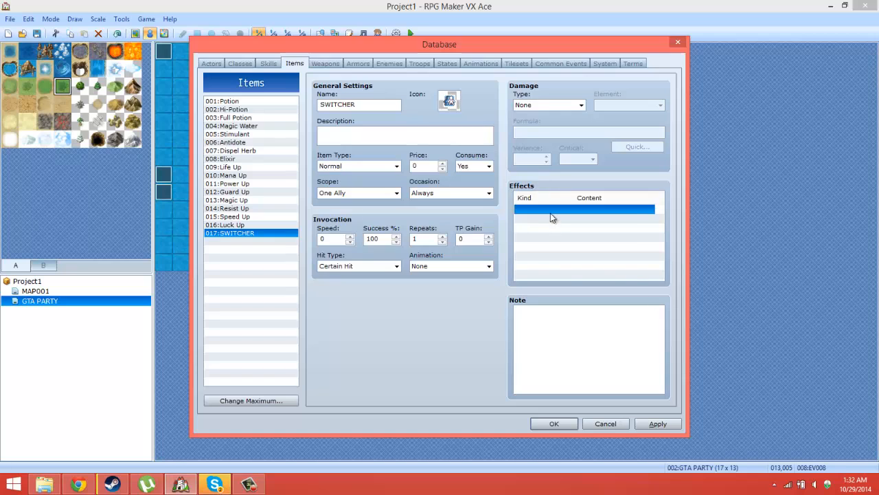
click(605, 172)
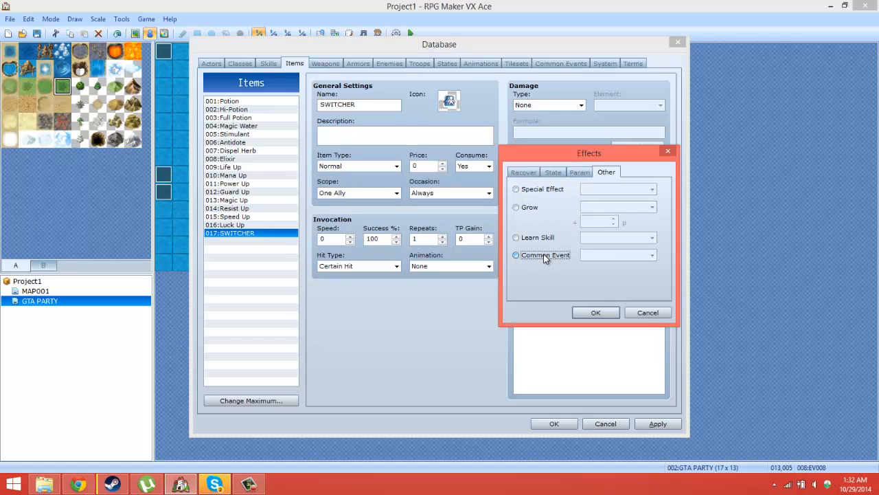
click(543, 255)
click(604, 255)
click(603, 274)
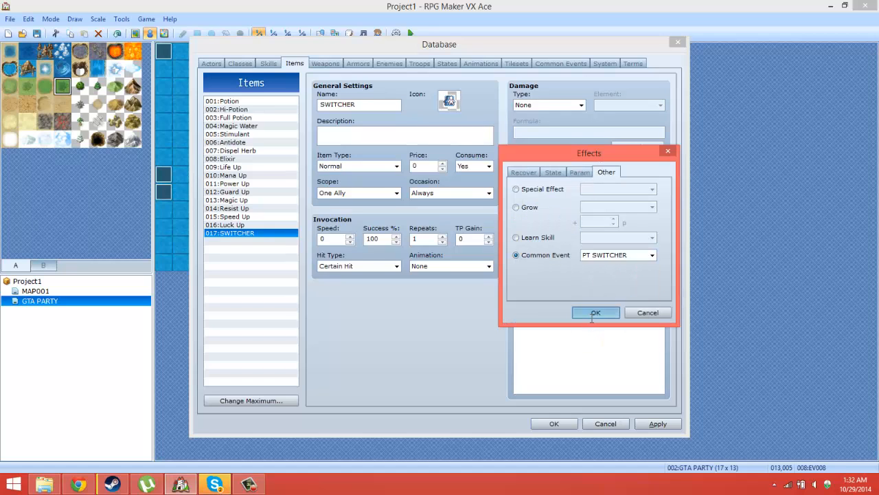
click(593, 313)
Step: Keep SWITCHER a Normal item, set Consume to No, Scope to None and Occasion to Only from the Menu, and save the database
click(385, 166)
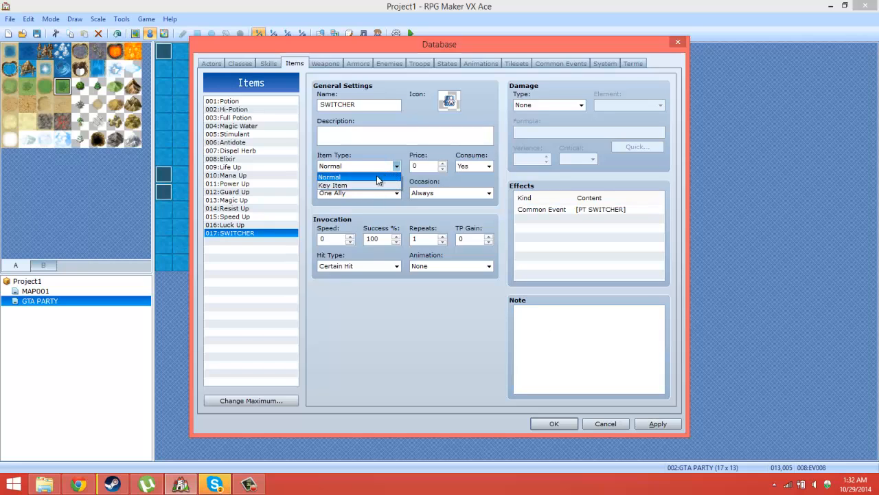
click(376, 175)
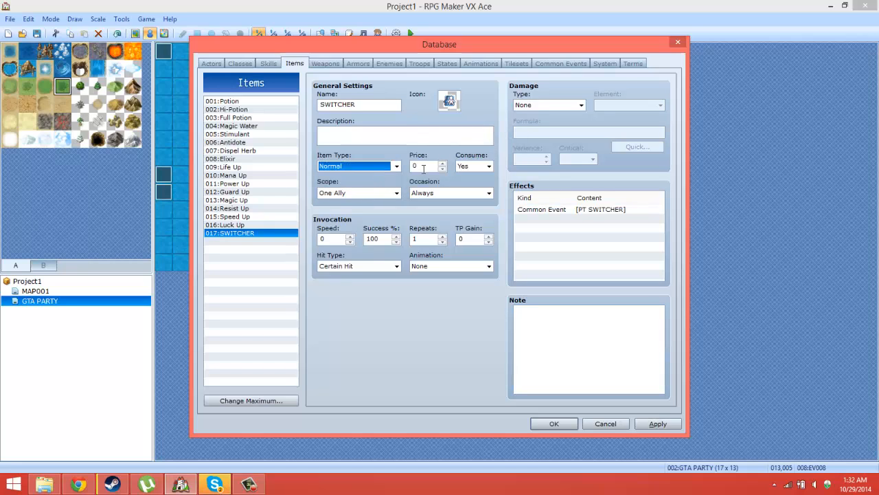
click(473, 166)
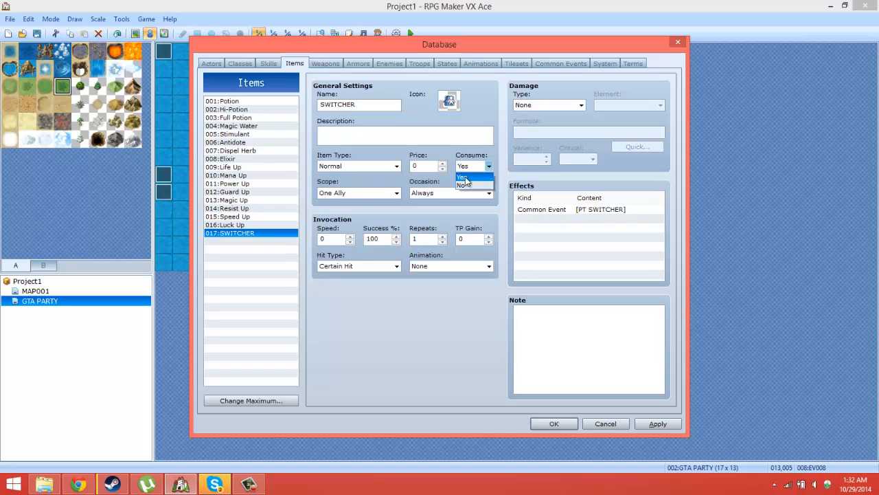
click(464, 189)
click(377, 193)
click(337, 204)
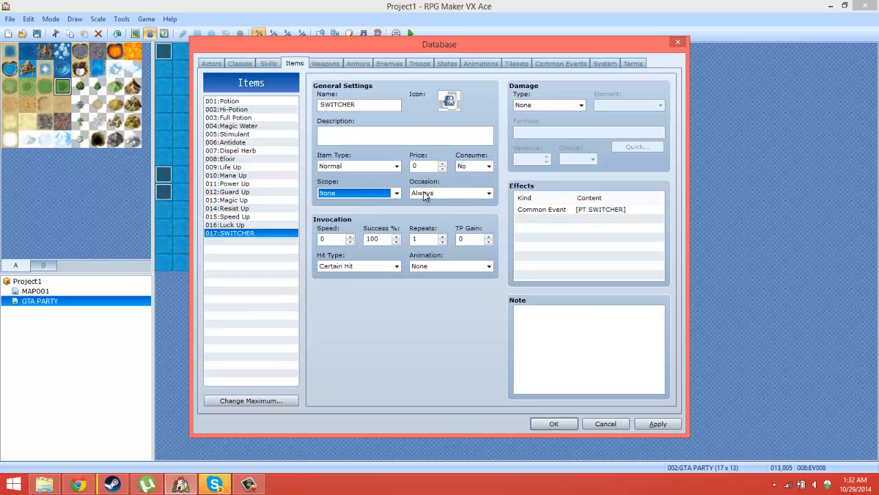
click(440, 193)
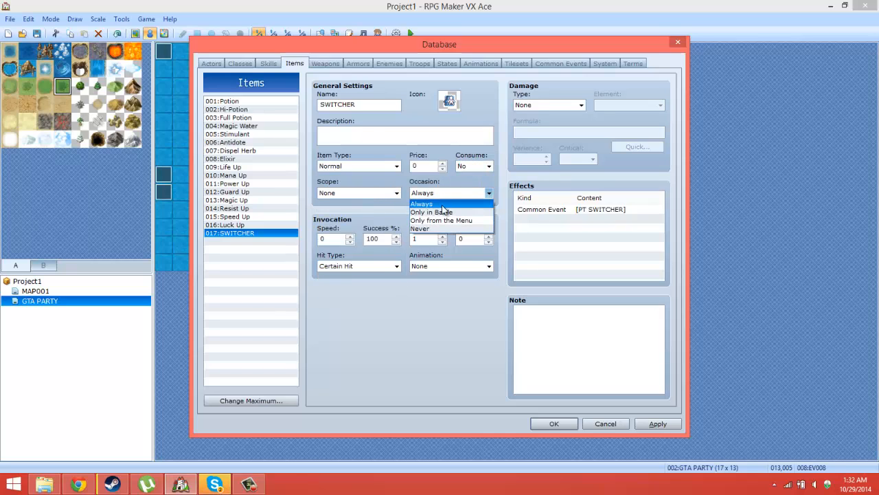
click(443, 221)
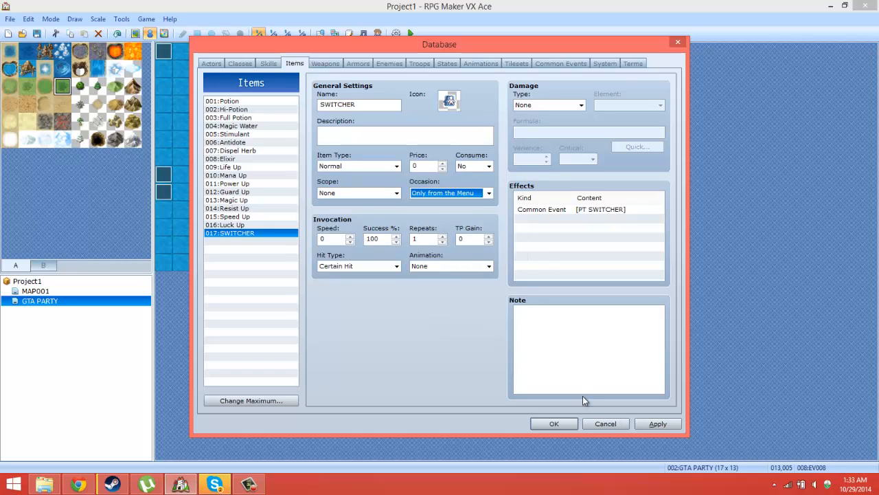
click(656, 423)
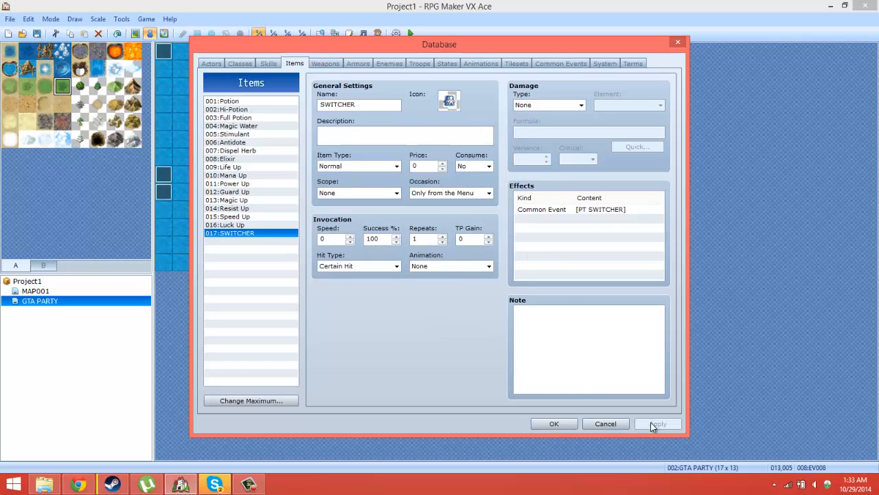
click(570, 423)
Step: In the east-edge character's event EV008, add a Change Items command that gives one SWITCHER
double_click(389, 143)
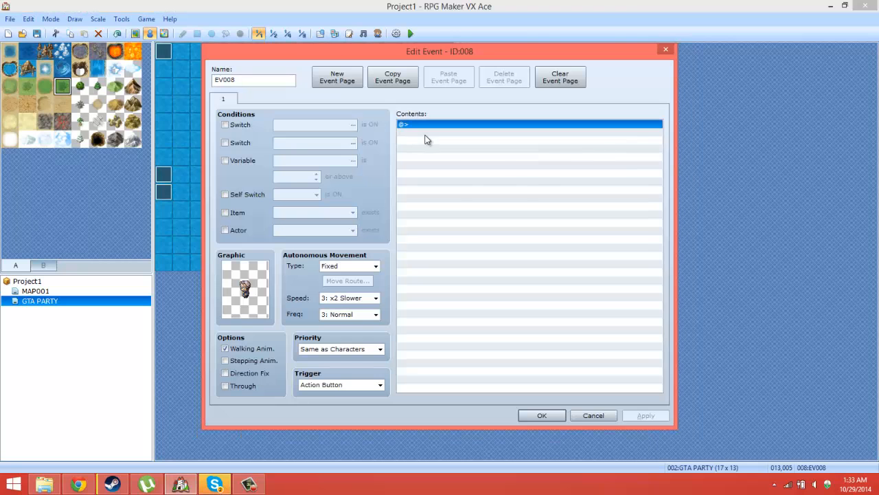
double_click(426, 134)
click(425, 113)
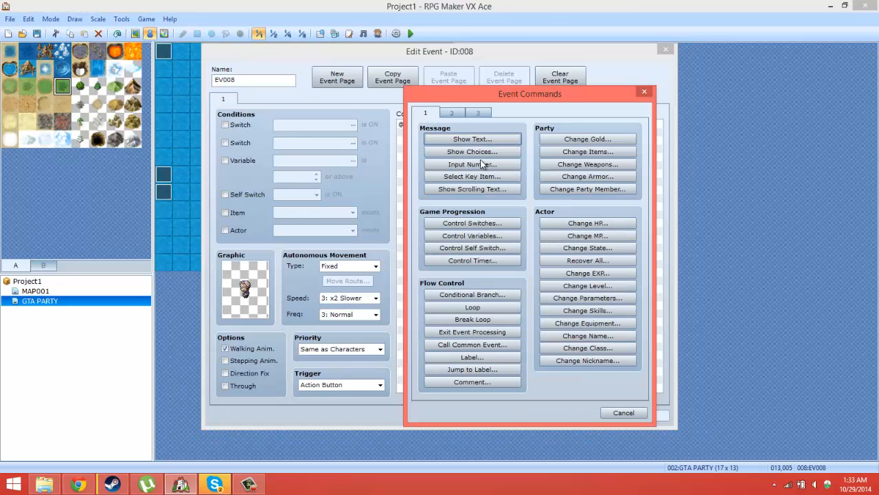
click(608, 154)
click(508, 214)
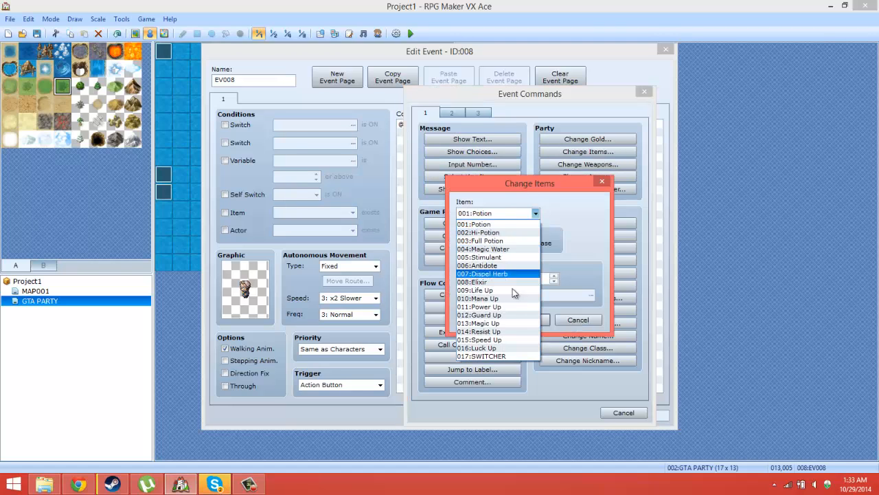
click(502, 361)
click(520, 321)
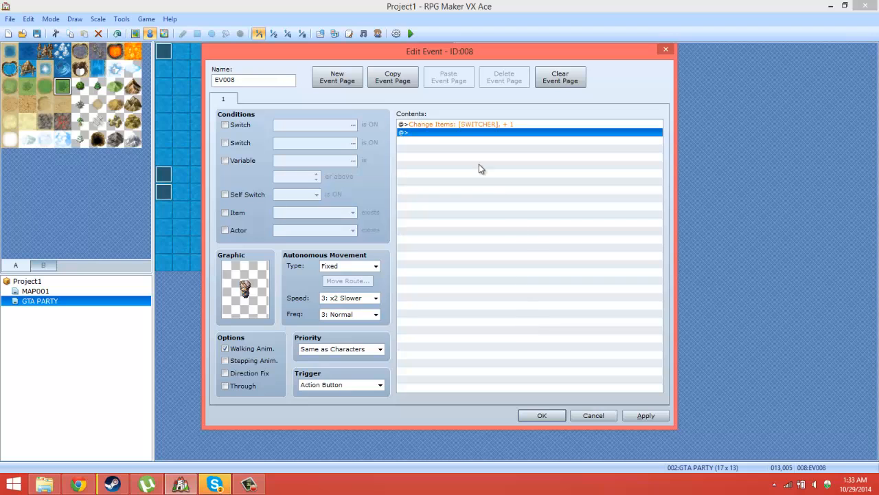
Step: Add an Erase Event command after the item change in EV008 and save the event
right_click(470, 143)
click(498, 149)
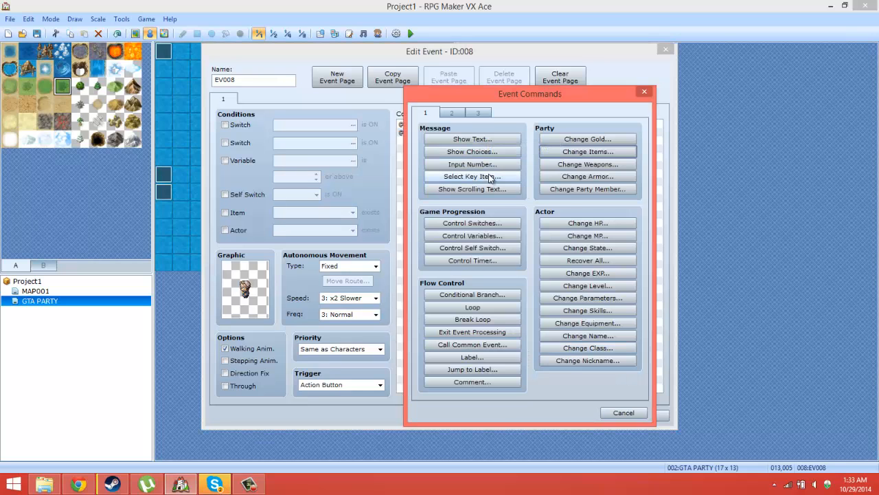
click(454, 113)
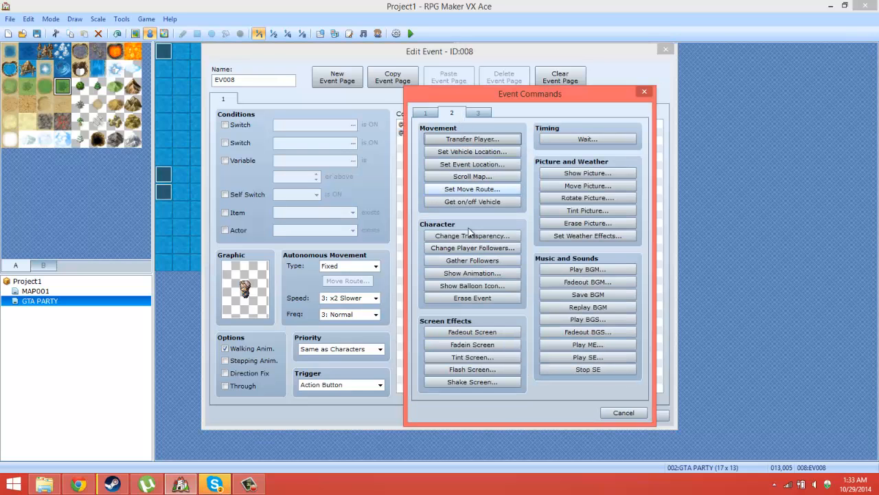
click(473, 298)
click(542, 415)
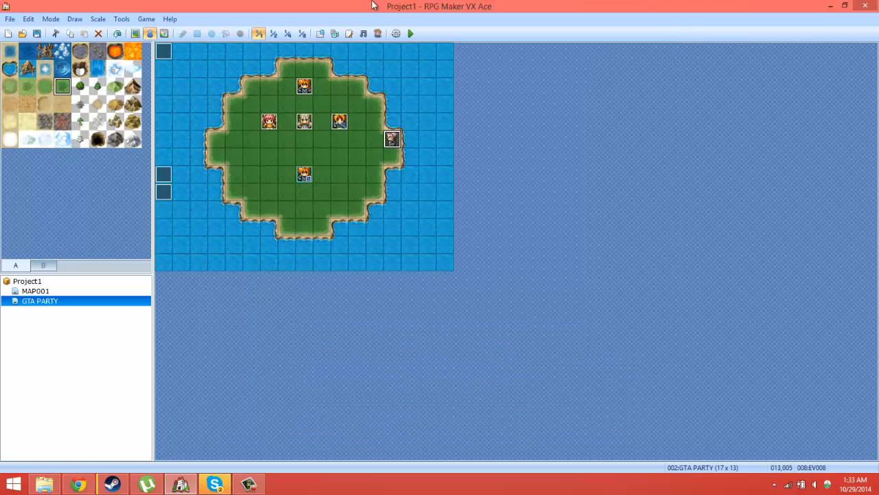
Step: Playtest a new game, collect the SWITCHER from the east-edge character, and use it from the item inventory
click(411, 33)
click(402, 261)
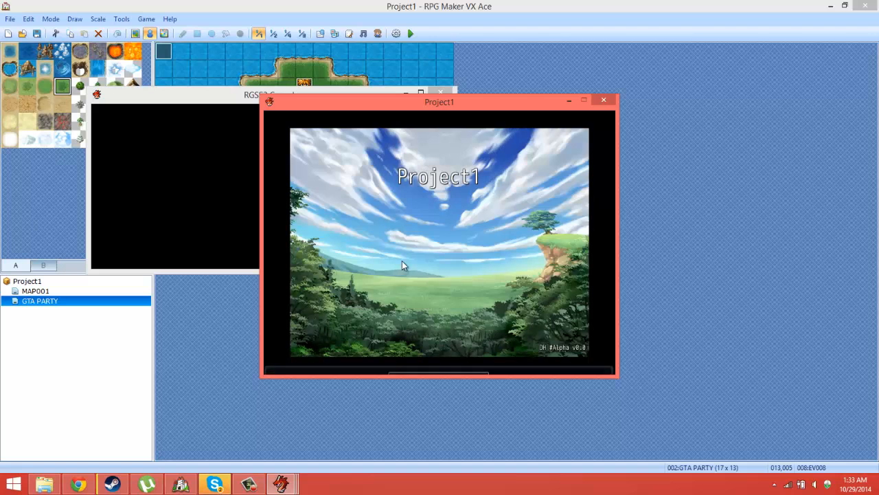
key(Left)
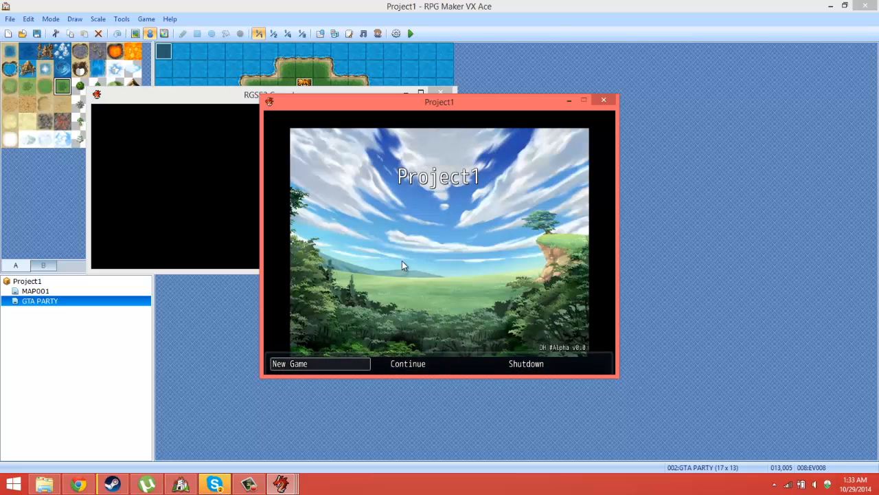
key(Return)
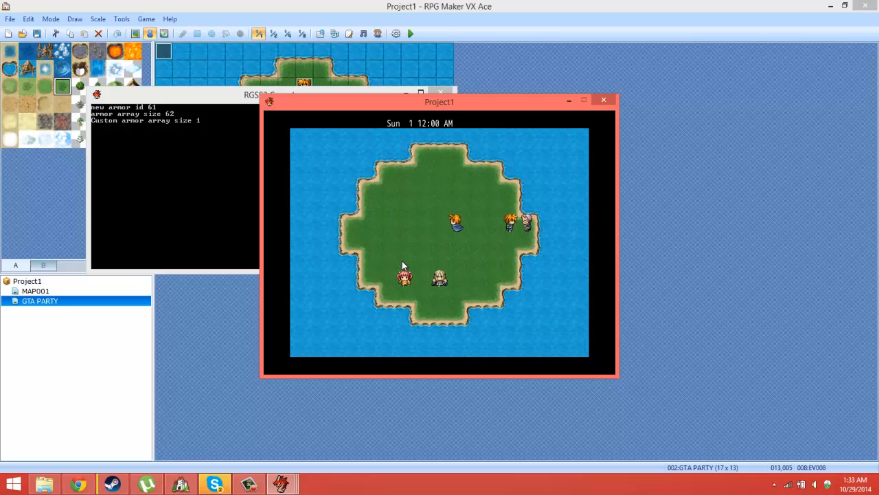
key(Escape)
key(Return)
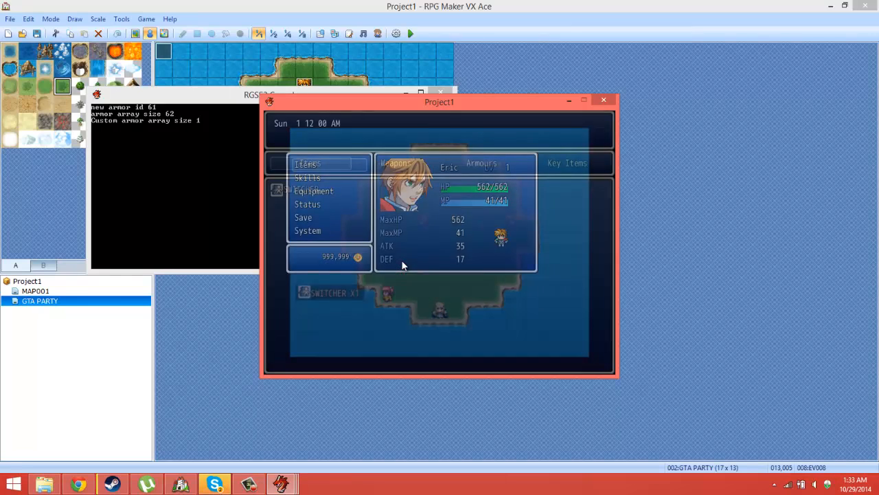
key(Escape)
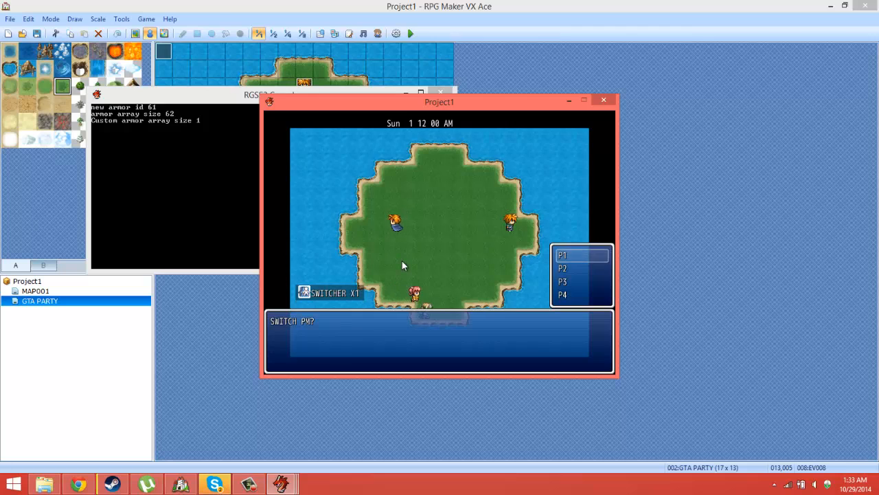
Step: Choose P3 at the SWITCH PM? prompt
key(Down)
key(Down)
key(Up)
key(Up)
key(Up)
key(Up)
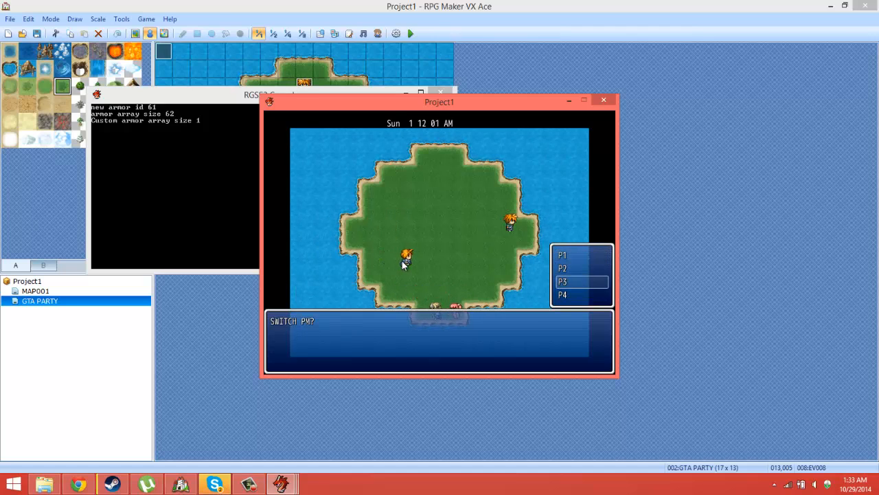
key(Return)
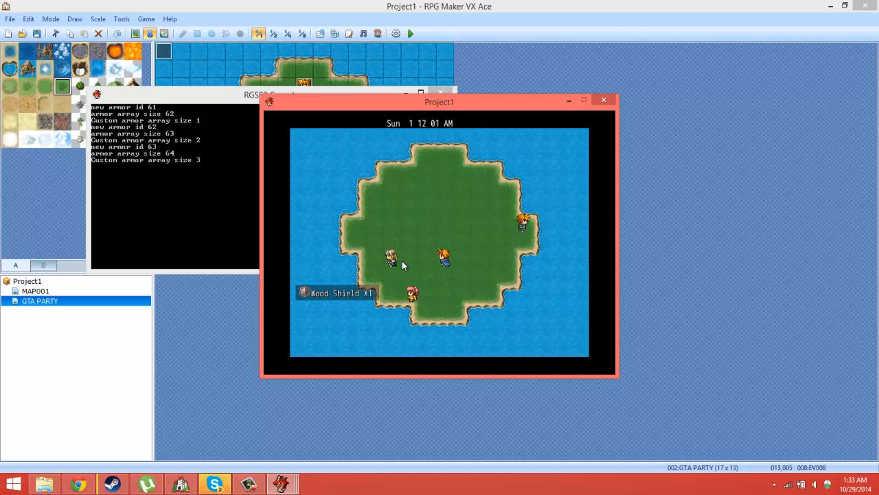
Step: Use the SWITCHER from the item inventory again and choose another party member at the SWITCH PM? prompt
key(Escape)
key(Return)
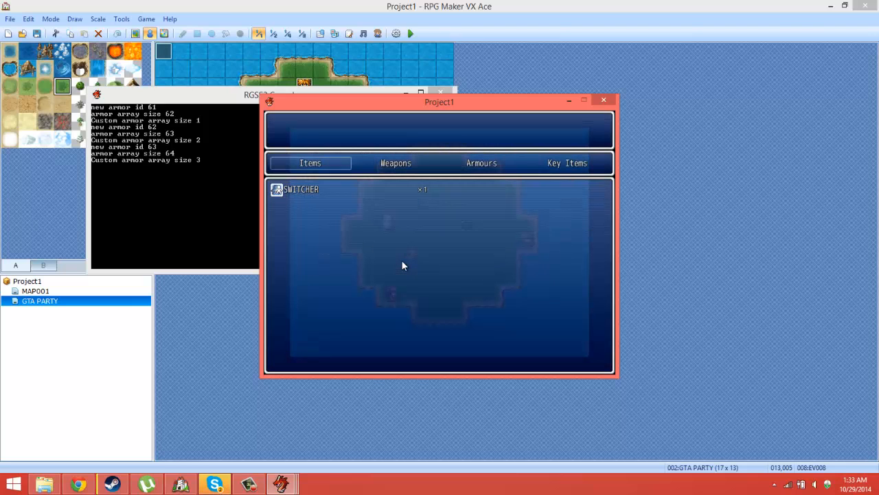
key(Return)
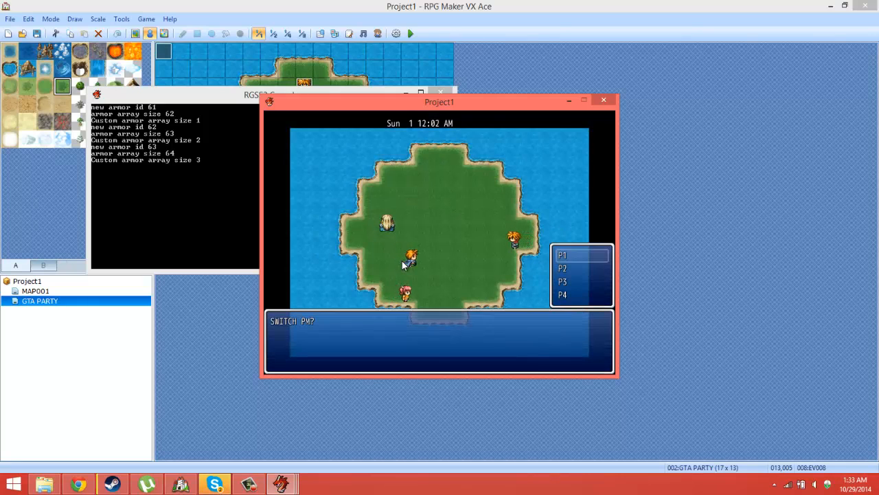
key(Down)
key(Down)
key(Return)
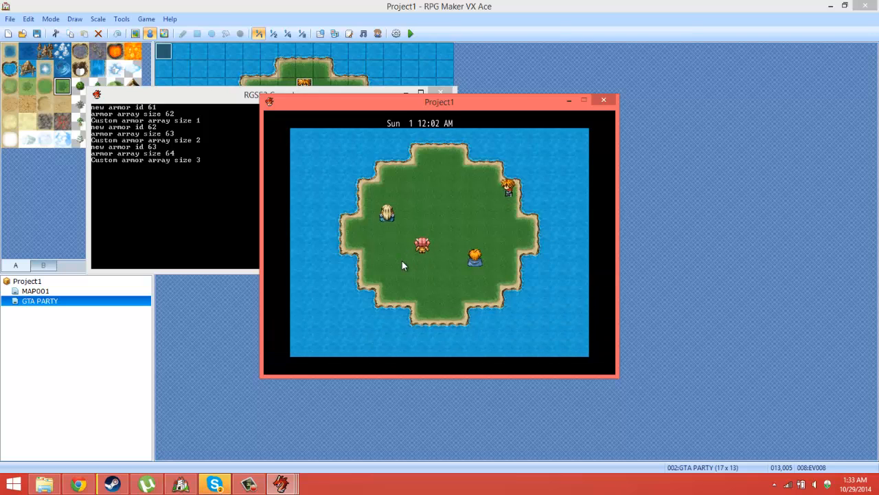
Step: Walk the switched party member around the island among the other party members and end the playtest
key(Left)
key(Down)
key(Right)
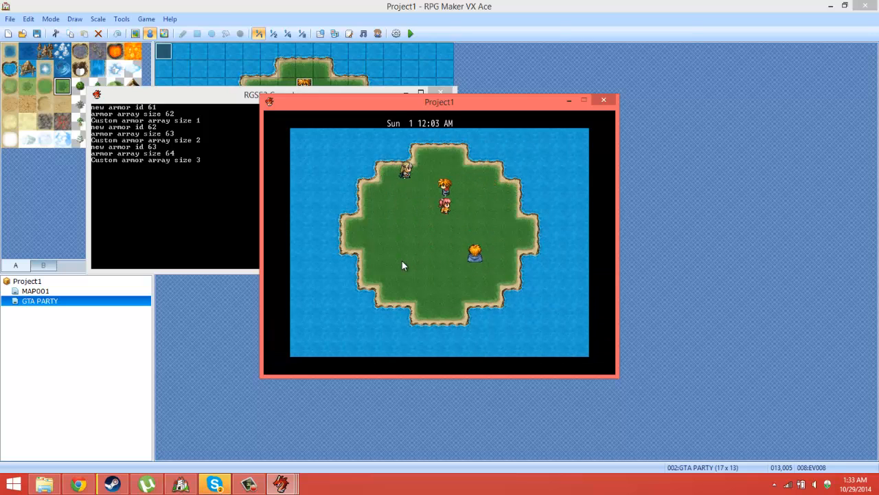
key(Up)
key(Left)
key(Down)
key(Left)
key(Left)
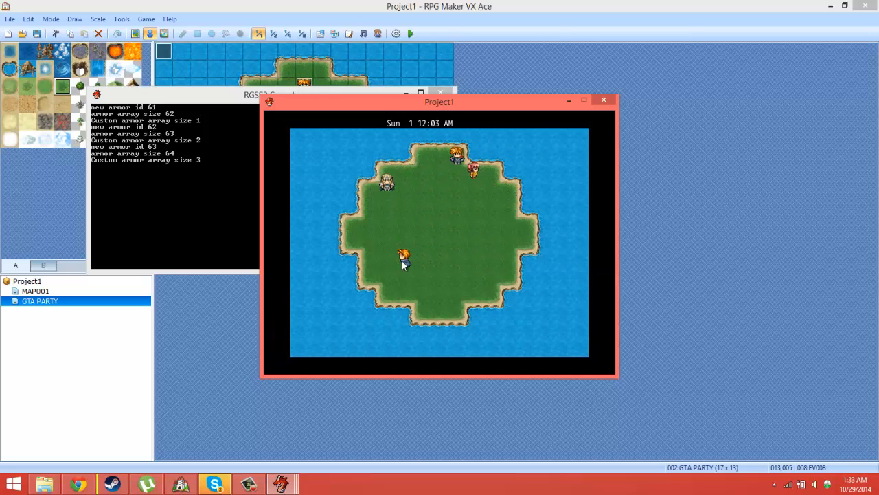
click(604, 101)
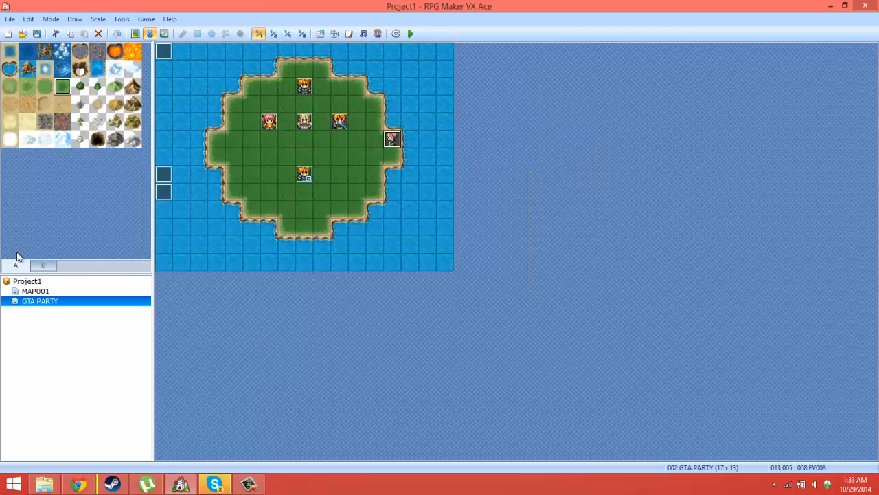
Step: Resize the GTA PARTY map to a width of 500 and a height of 500 tiles
right_click(37, 303)
click(66, 309)
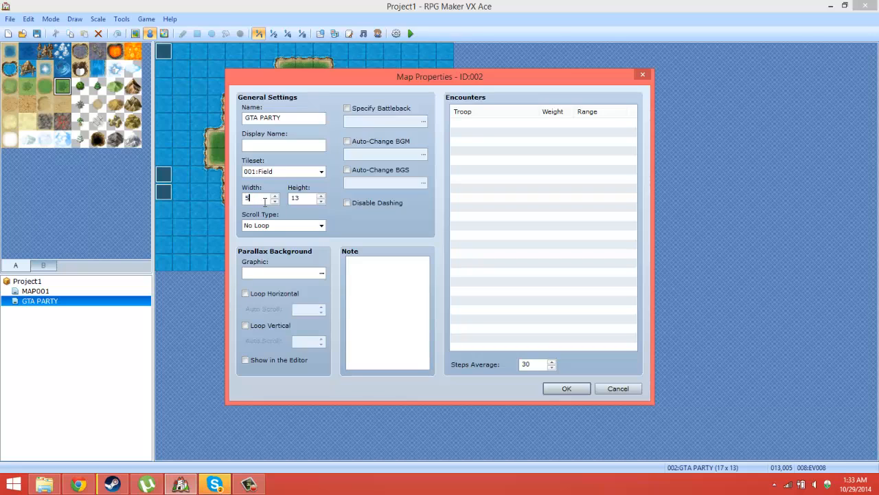
key(Return)
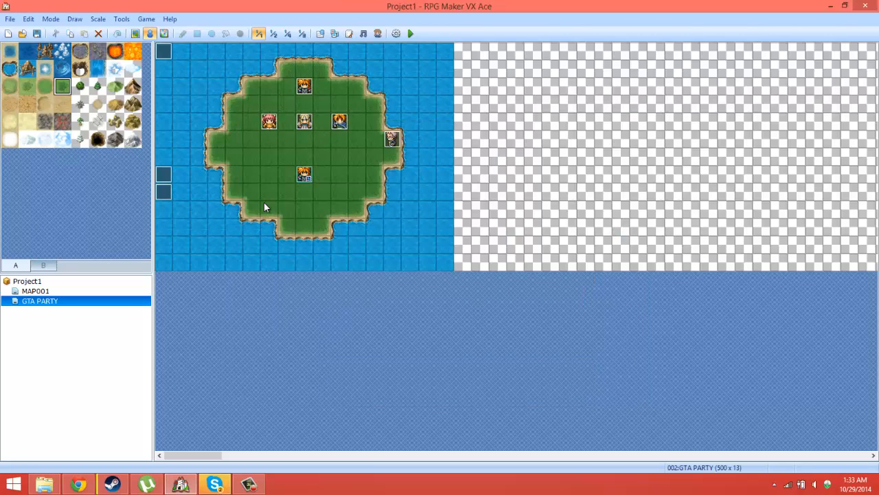
right_click(43, 302)
click(68, 310)
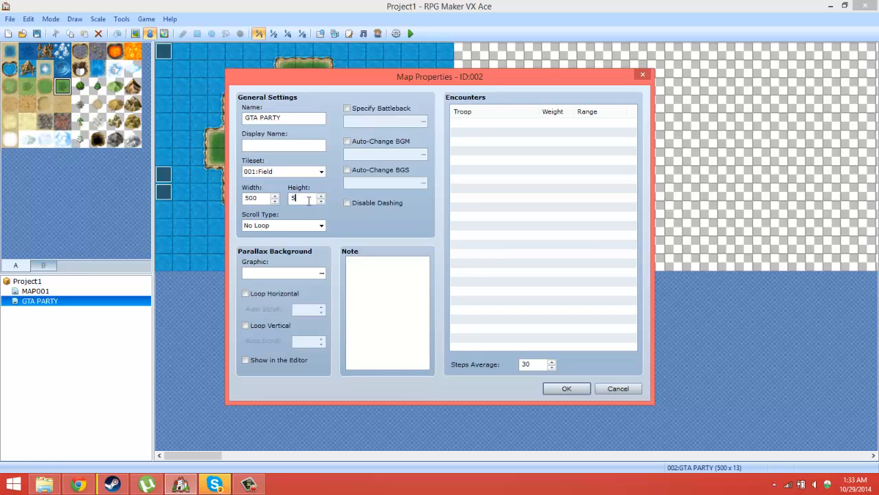
click(555, 389)
click(300, 34)
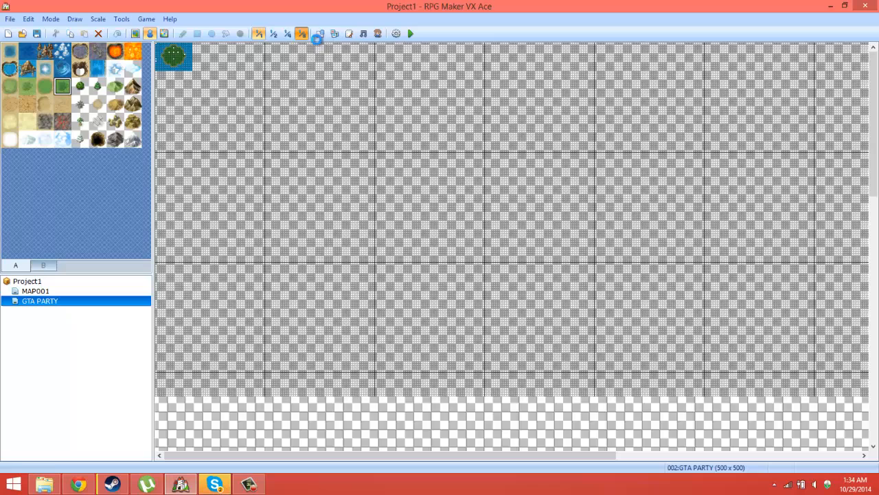
click(122, 18)
click(128, 20)
click(128, 21)
click(138, 32)
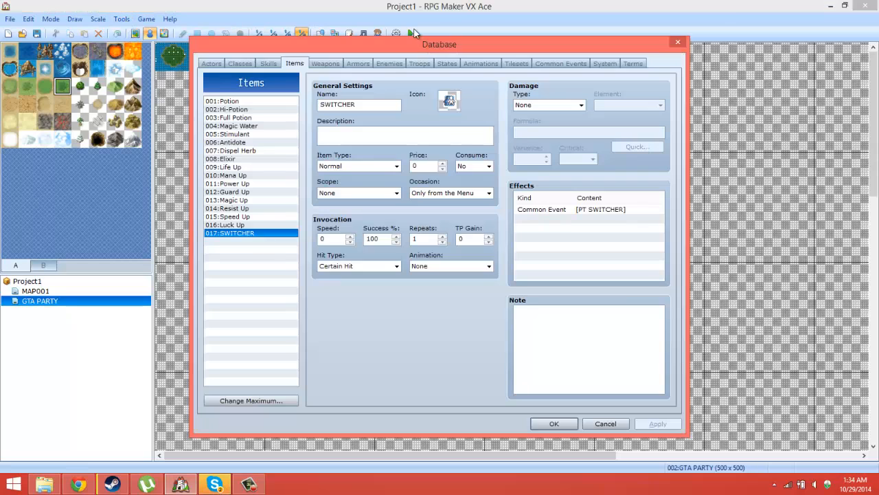
click(678, 42)
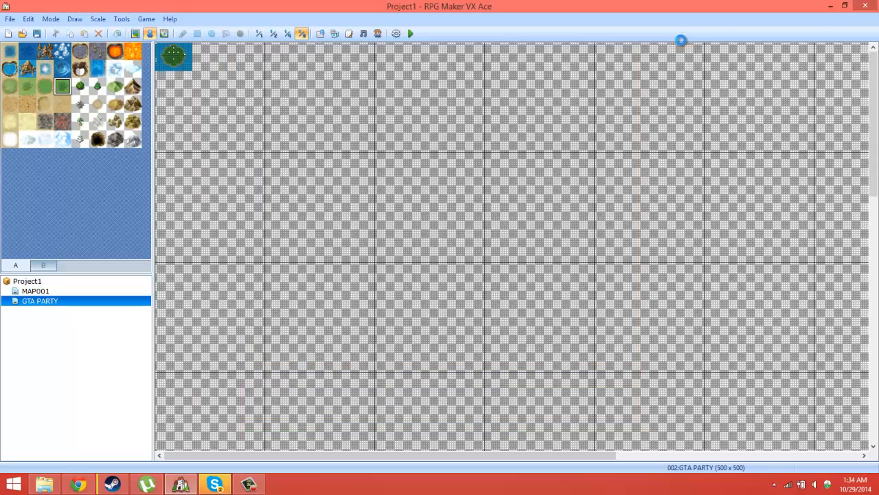
Step: Look through the project's script list for the script that places NPCs at random positions
click(351, 33)
drag(311, 104, 299, 336)
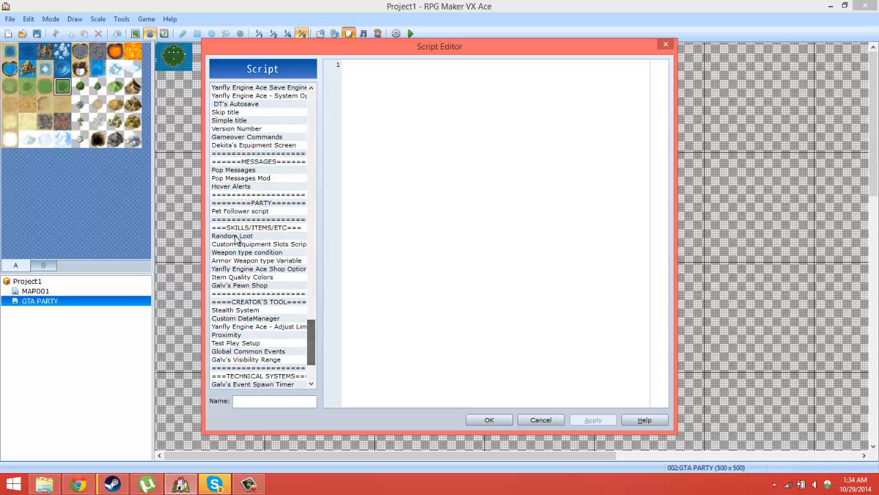
click(243, 204)
scroll(237, 196, up, 3)
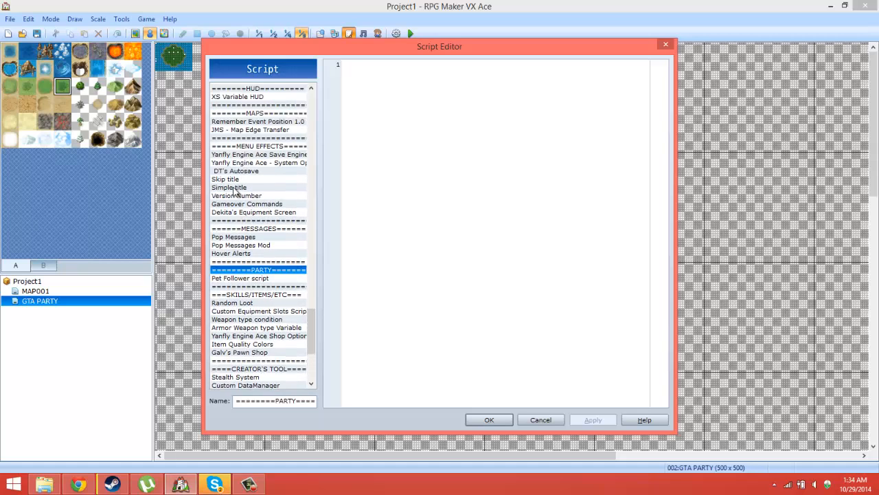
scroll(235, 172, up, 1)
scroll(249, 157, up, 3)
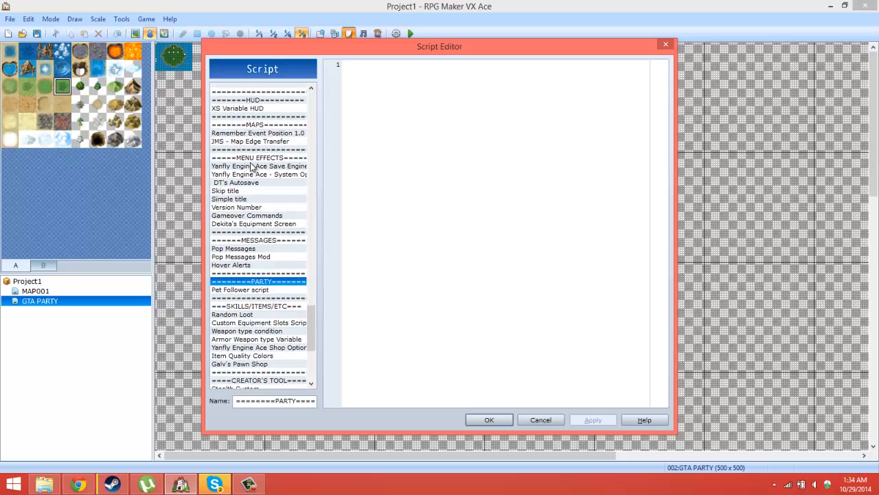
scroll(251, 167, up, 7)
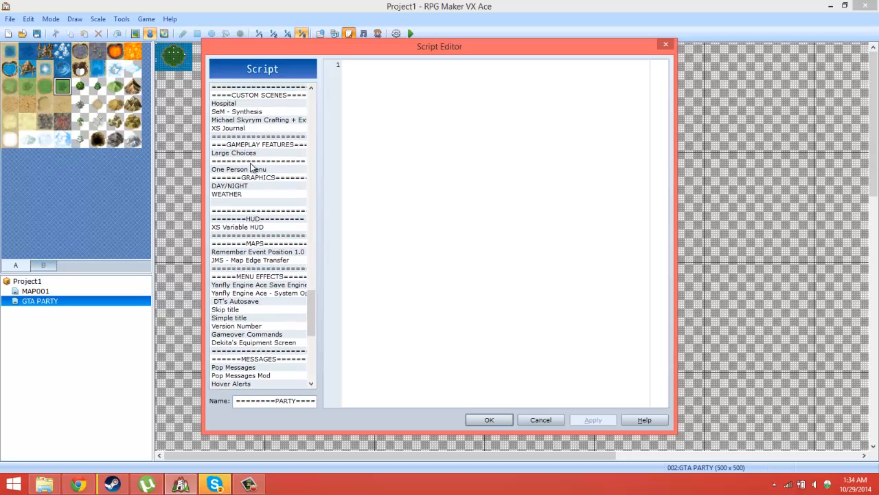
scroll(251, 167, up, 3)
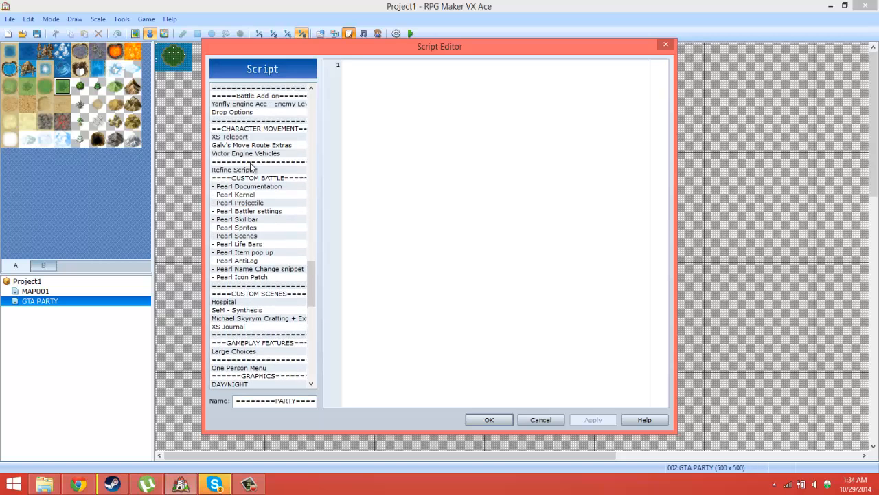
click(255, 146)
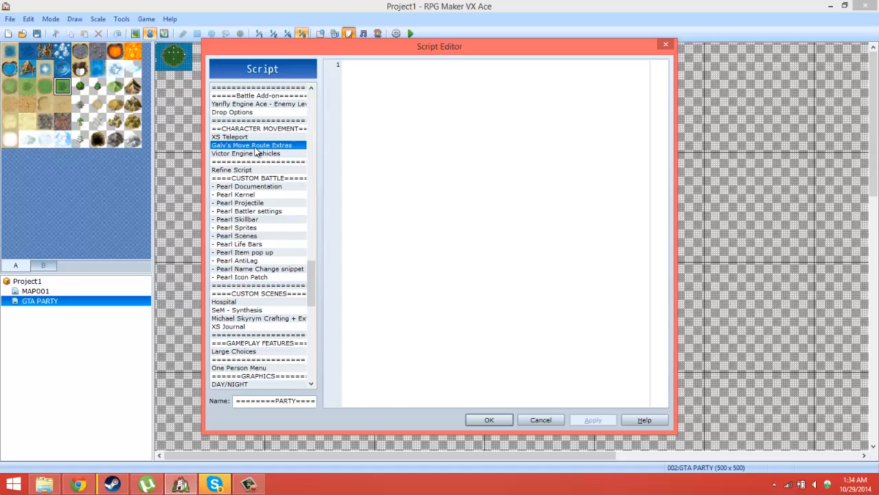
click(252, 130)
click(252, 154)
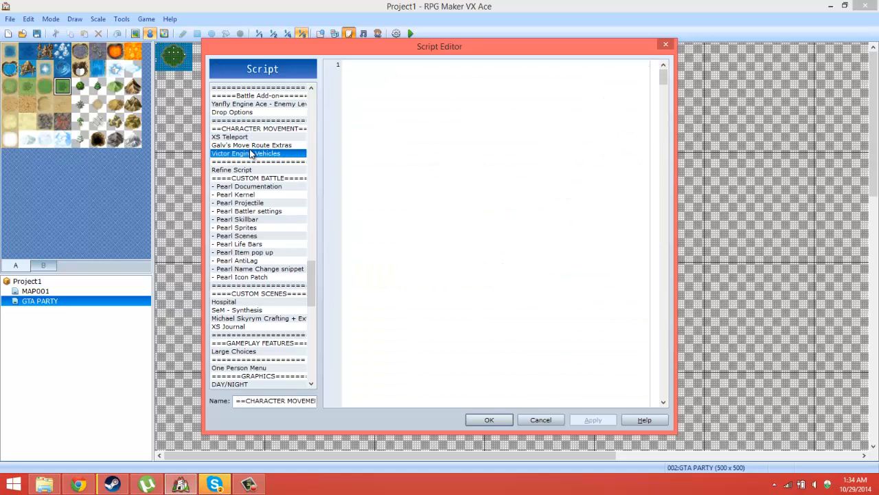
scroll(253, 154, up, 3)
scroll(251, 155, down, 1)
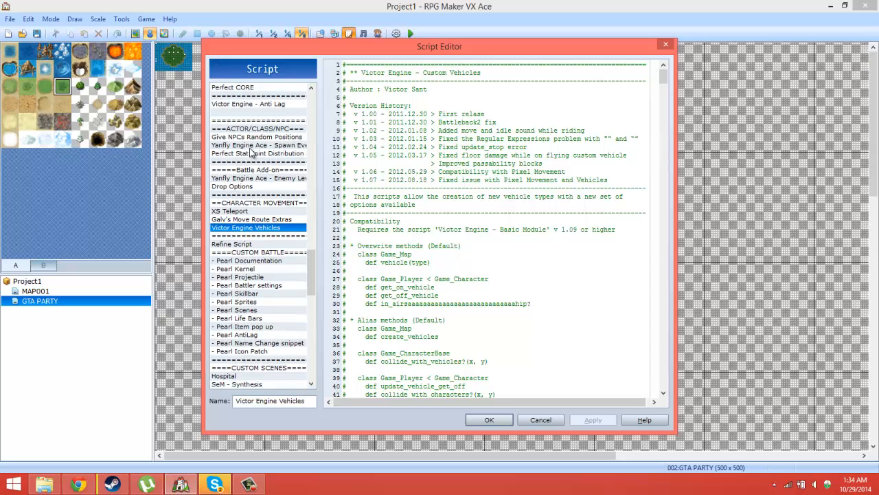
Step: Copy the <Random> tag from the instructions of the Give NPCs Random Positions script and close the script editor
click(253, 138)
scroll(486, 234, down, 5)
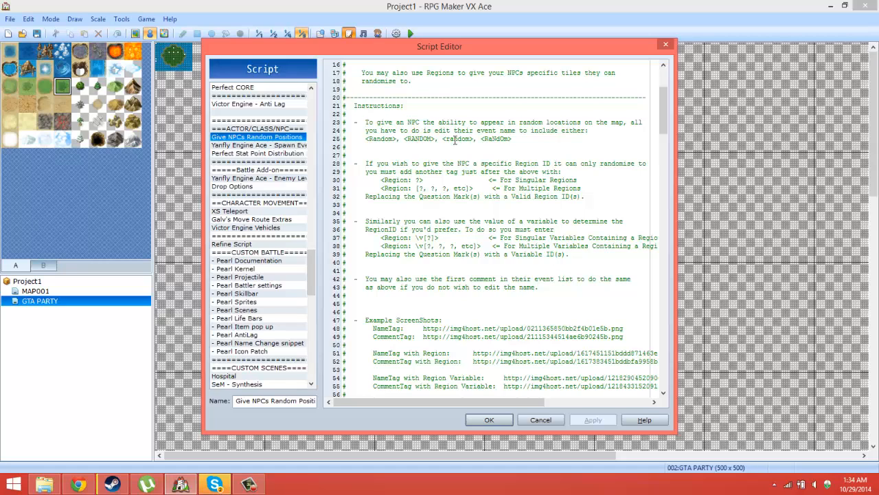
right_click(367, 141)
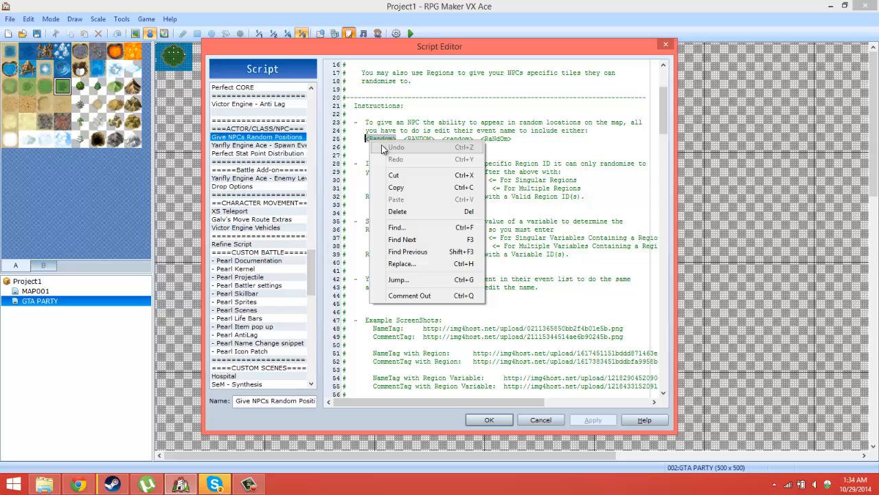
click(398, 187)
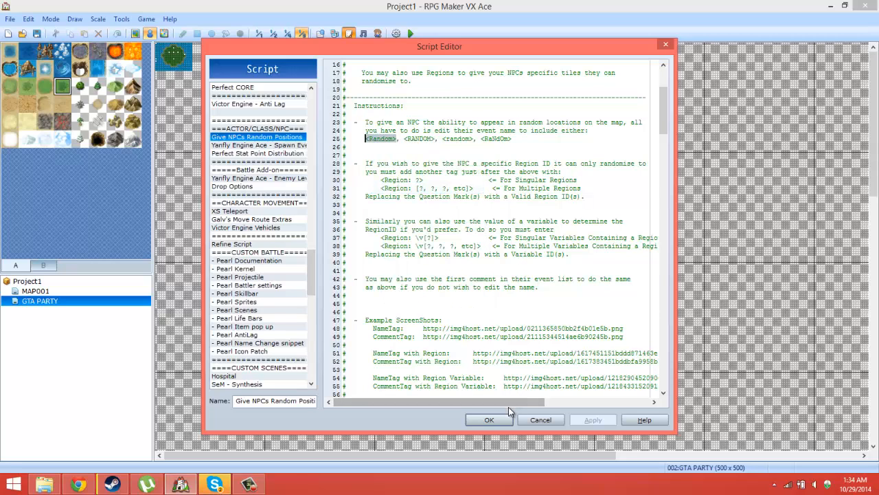
click(489, 420)
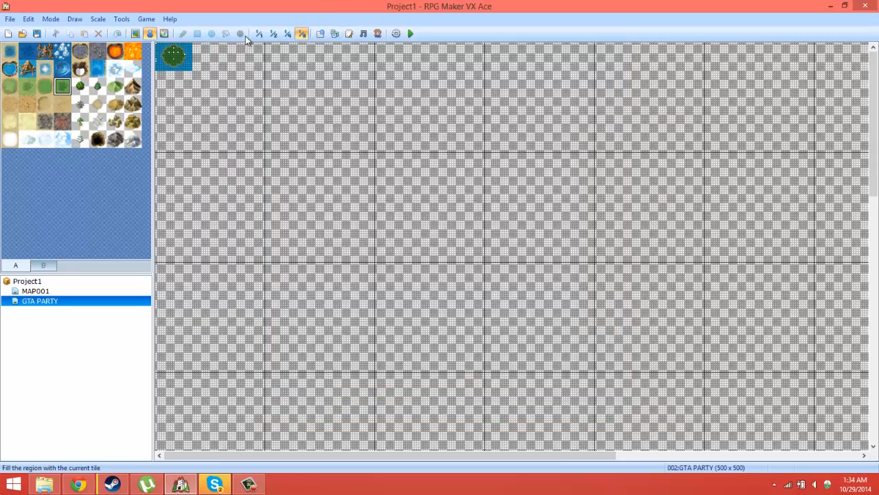
Step: Append the copied <Random> tag to the names of the PARTY 2 and PARTY 3 events and save both
click(274, 33)
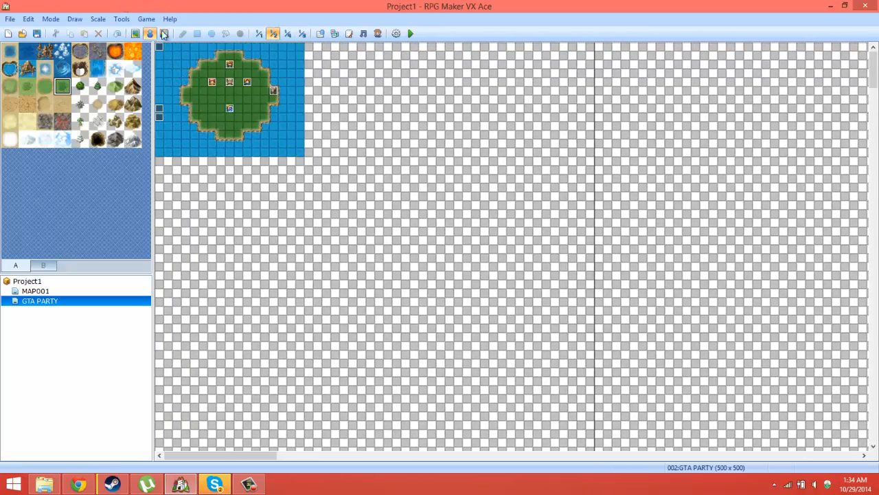
click(258, 33)
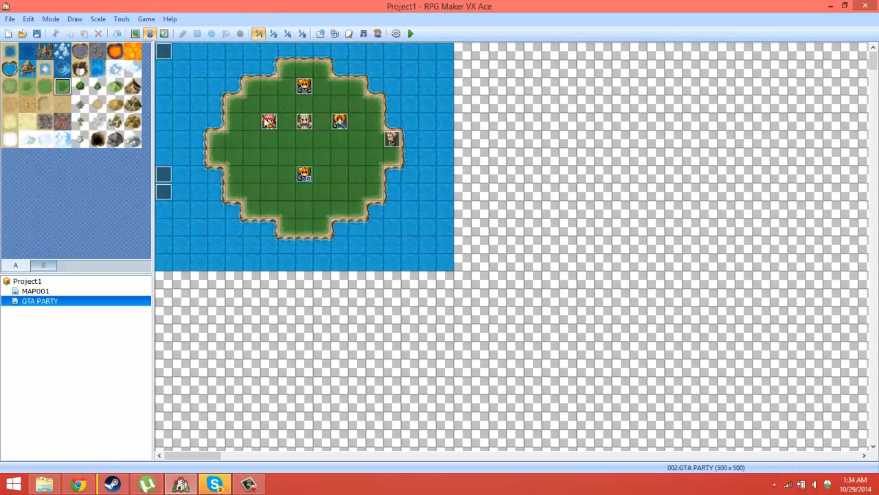
double_click(270, 122)
right_click(260, 82)
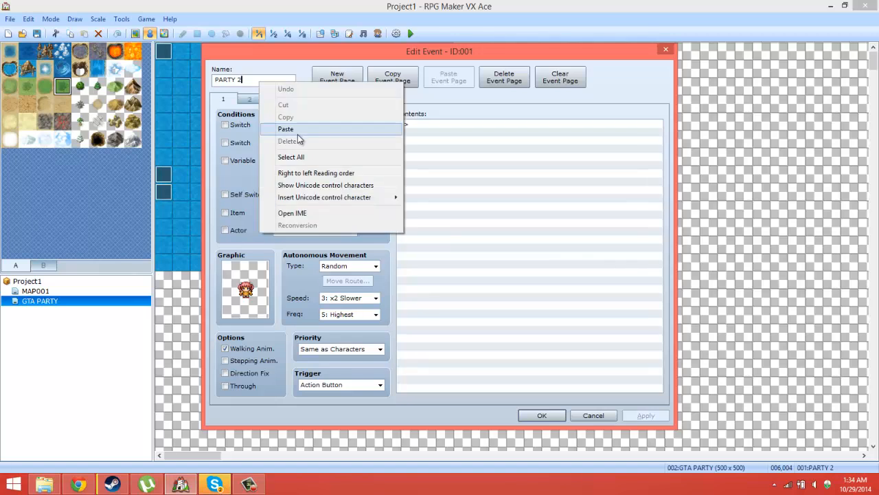
click(288, 129)
click(542, 415)
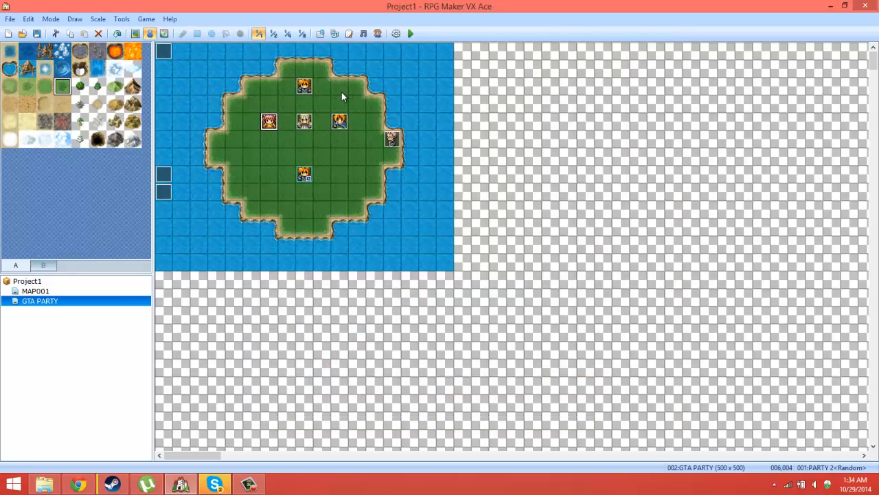
double_click(306, 118)
right_click(262, 79)
click(288, 125)
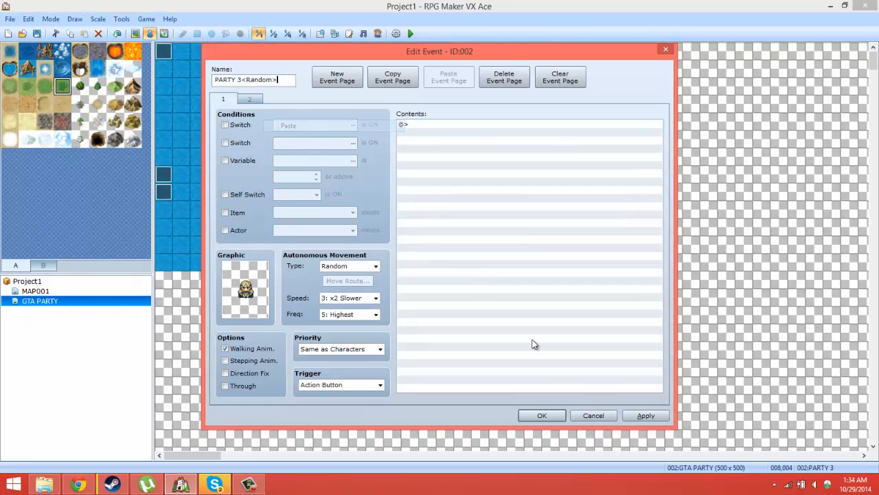
click(542, 415)
Step: Append the copied <Random> tag to the names of the PARTY 4 and PARTY 1 events and save both
double_click(344, 120)
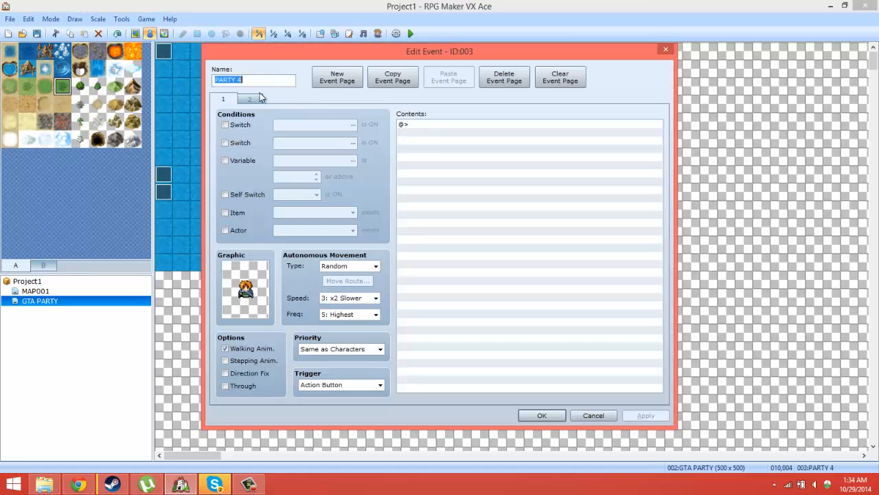
right_click(263, 79)
click(288, 124)
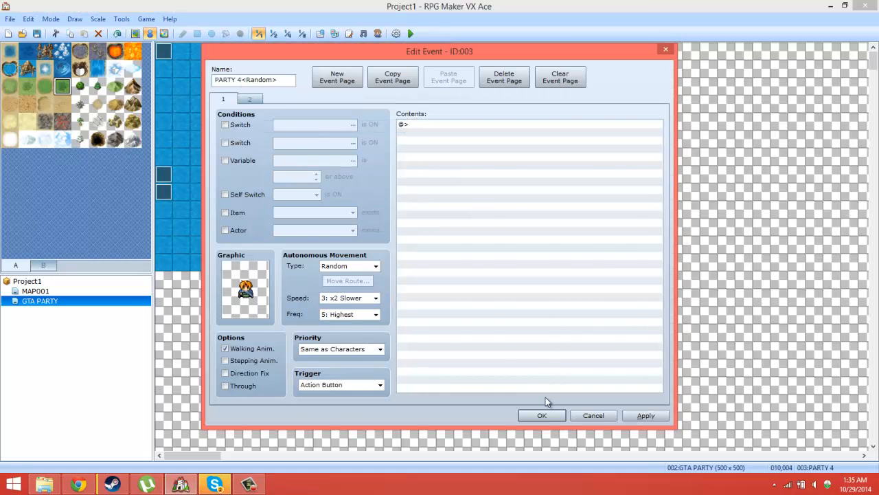
click(542, 415)
double_click(301, 84)
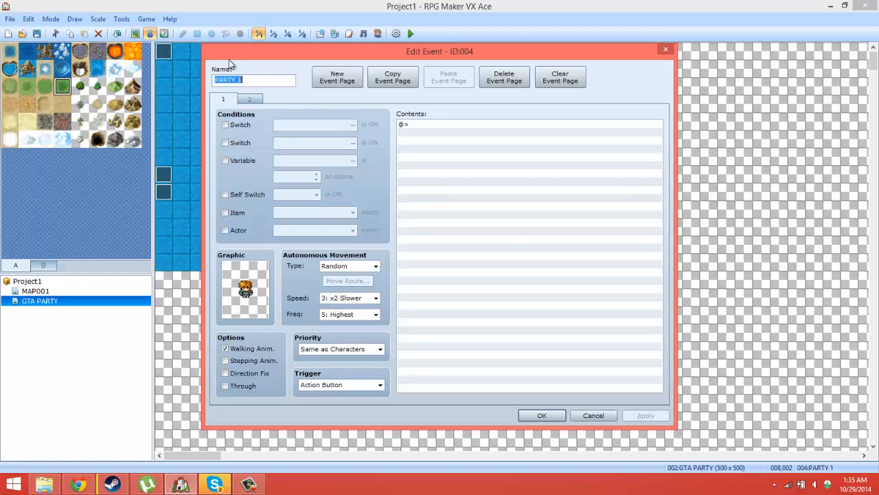
right_click(253, 79)
click(306, 126)
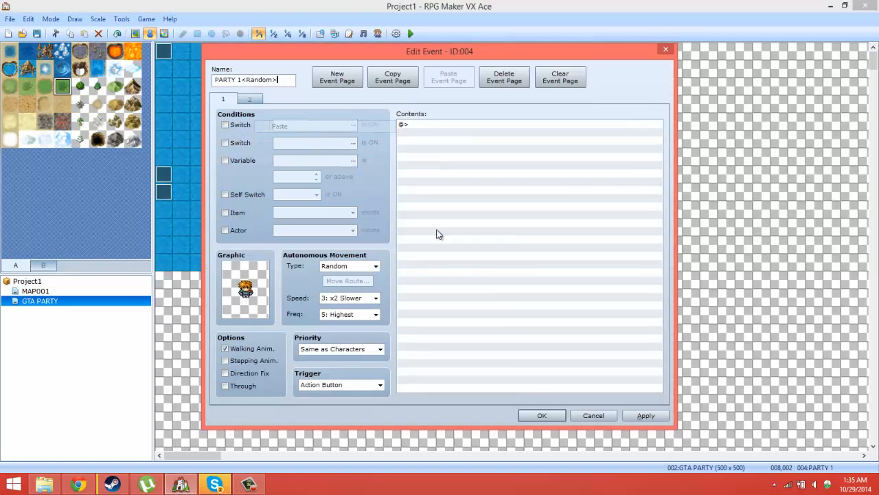
click(542, 416)
Step: Flood-fill the empty map area around the island's water with the dark green grass tile
click(136, 33)
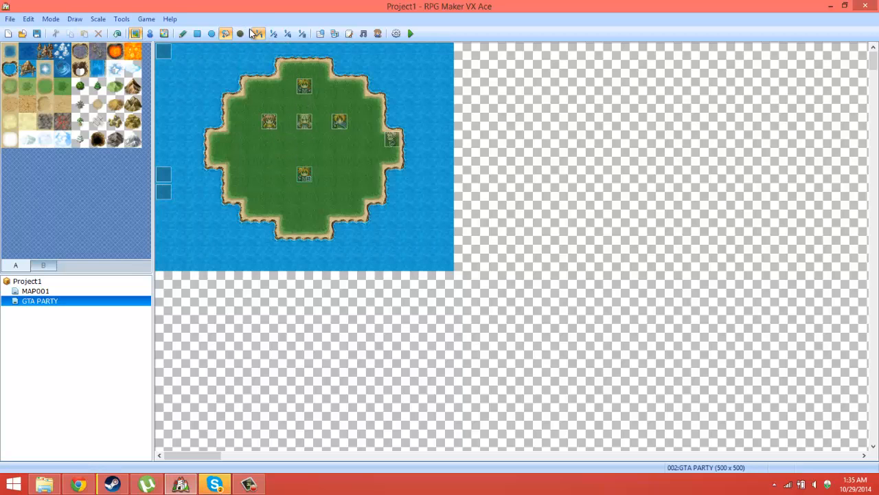
click(485, 174)
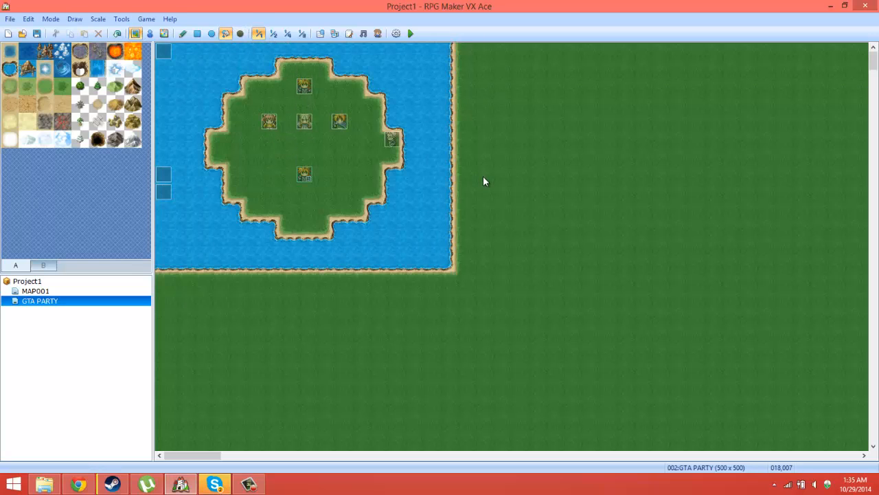
click(287, 33)
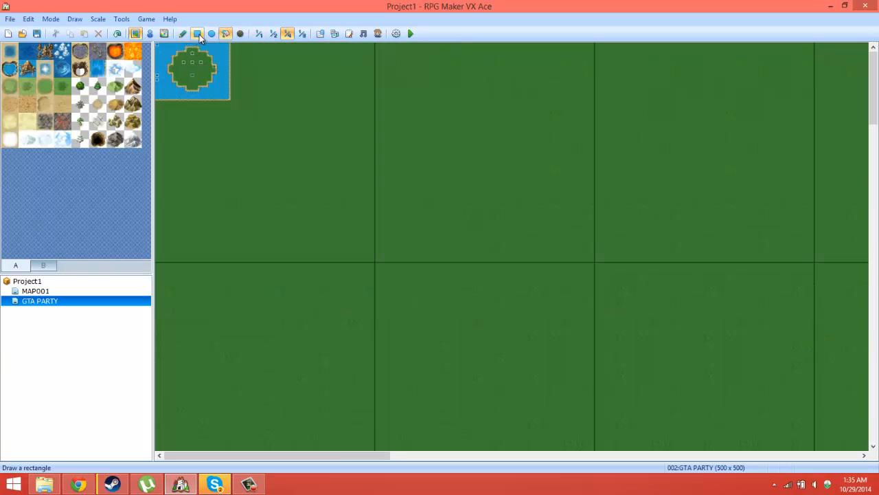
Step: Draw a large water ellipse on the grass east of the starting island and extend the water north to the map edge
mouse_move(280, 105)
mouse_down()
mouse_move(753, 287)
mouse_move(878, 370)
mouse_up()
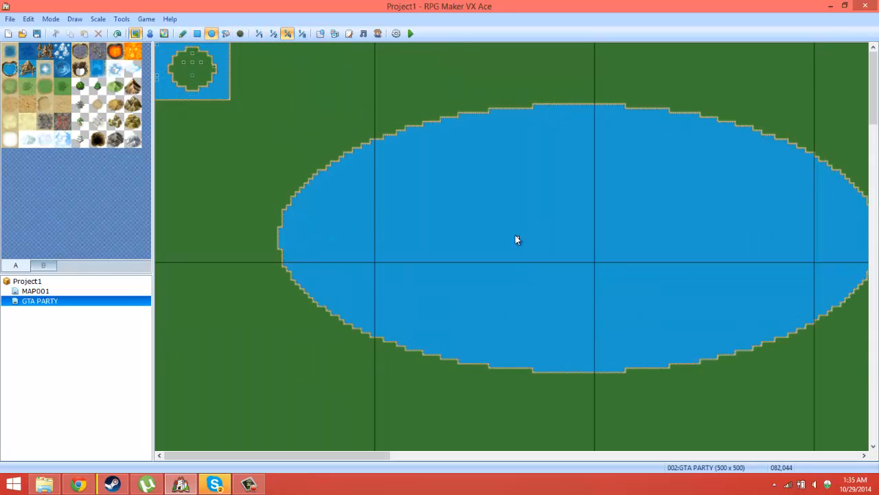
mouse_move(515, 235)
mouse_down()
mouse_move(402, 45)
mouse_move(394, 13)
mouse_up()
middle_drag(420, 324, 411, 236)
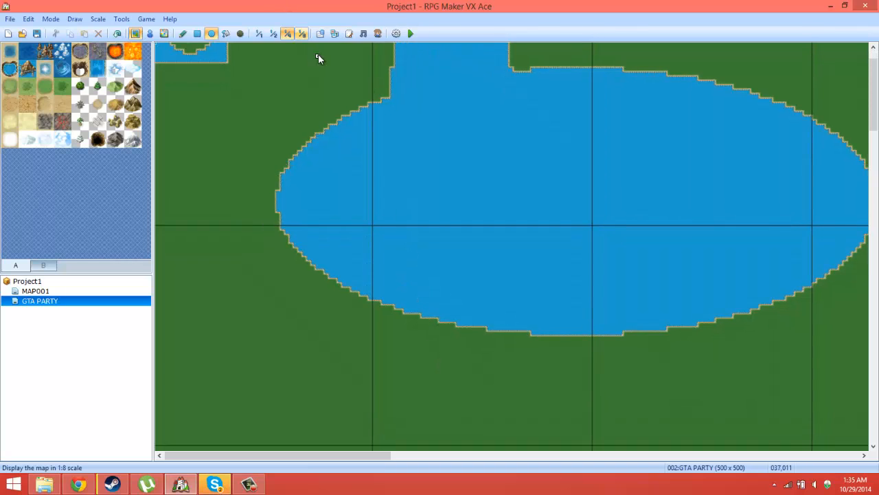
Step: Draw large overlapping water ellipses spreading south and east from the first lake
click(303, 34)
drag(389, 203, 608, 415)
drag(506, 247, 369, 138)
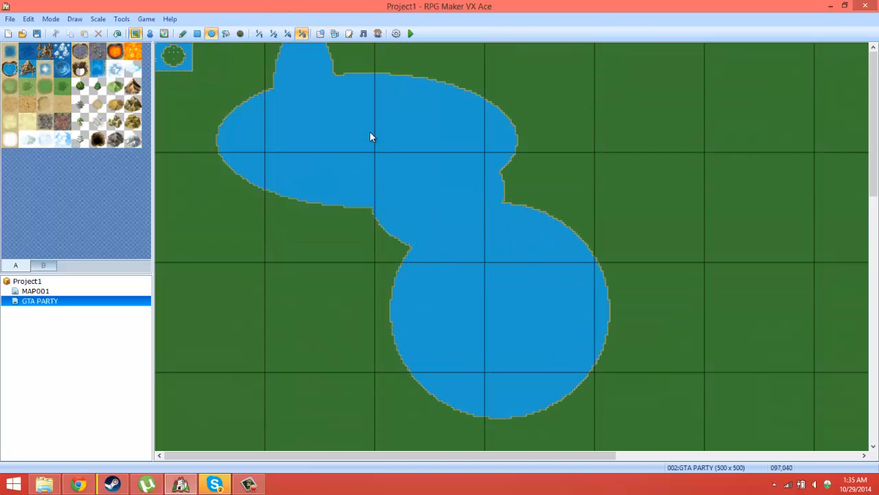
drag(507, 209, 877, 124)
drag(548, 148, 846, 483)
mouse_move(523, 223)
middle_down()
mouse_move(610, 461)
mouse_move(601, 493)
mouse_move(581, 481)
middle_up()
drag(482, 92, 199, 392)
Step: Extend the lakes through the central and southern grassland with more large water ellipses
mouse_move(377, 307)
mouse_down()
mouse_move(699, 492)
mouse_move(735, 492)
mouse_up()
mouse_move(615, 265)
middle_down()
mouse_move(738, 456)
mouse_move(728, 430)
middle_up()
drag(602, 271, 638, 10)
mouse_move(624, 82)
mouse_down()
mouse_move(858, 254)
mouse_move(874, 430)
mouse_up()
mouse_move(556, 330)
middle_down()
mouse_move(613, 494)
mouse_move(608, 481)
middle_up()
mouse_move(545, 243)
mouse_down()
mouse_move(176, 492)
mouse_move(49, 492)
mouse_up()
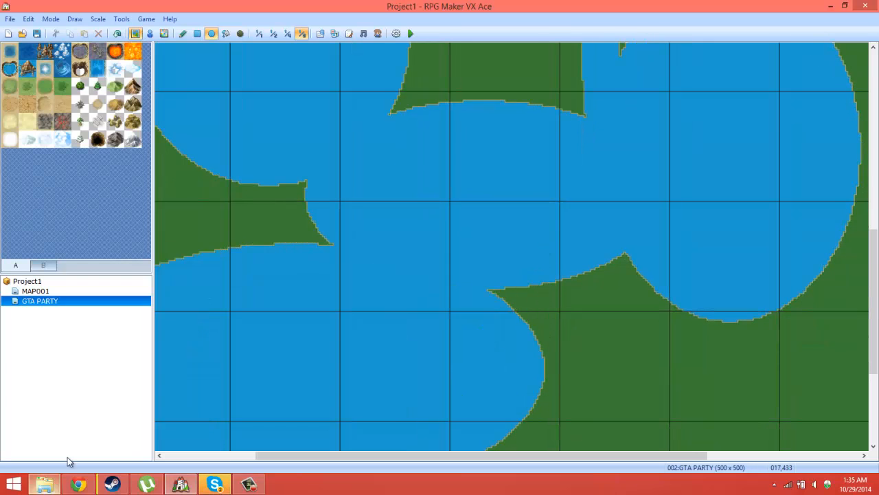
mouse_move(214, 180)
middle_down()
mouse_move(455, 479)
mouse_move(450, 473)
middle_up()
drag(382, 241, 727, 493)
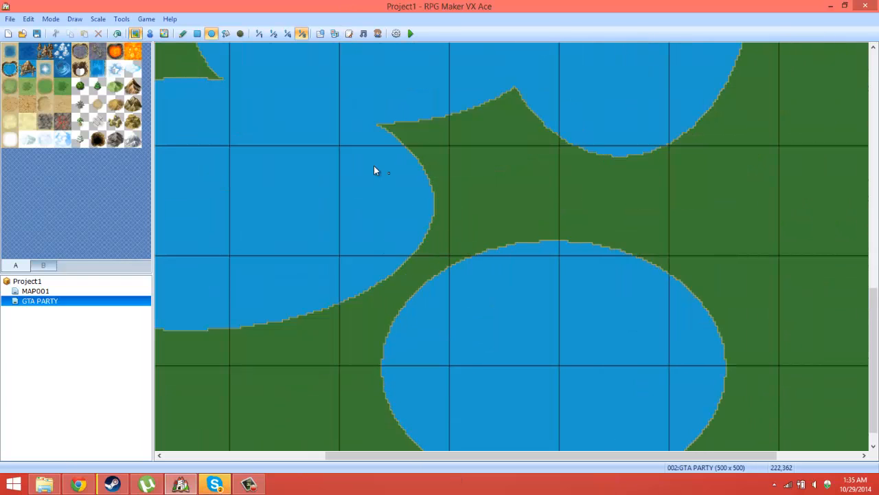
Step: Join the separate southern lake to its neighbouring lakes with further overlapping water ellipses
drag(377, 185, 687, 419)
mouse_move(298, 234)
middle_down()
mouse_move(645, 417)
mouse_move(747, 456)
middle_up()
mouse_move(731, 397)
mouse_down()
mouse_move(785, 173)
mouse_move(746, 4)
mouse_up()
mouse_move(646, 302)
mouse_down()
mouse_move(184, 3)
mouse_move(308, 24)
mouse_up()
middle_drag(347, 173, 206, 15)
middle_drag(474, 290, 239, 5)
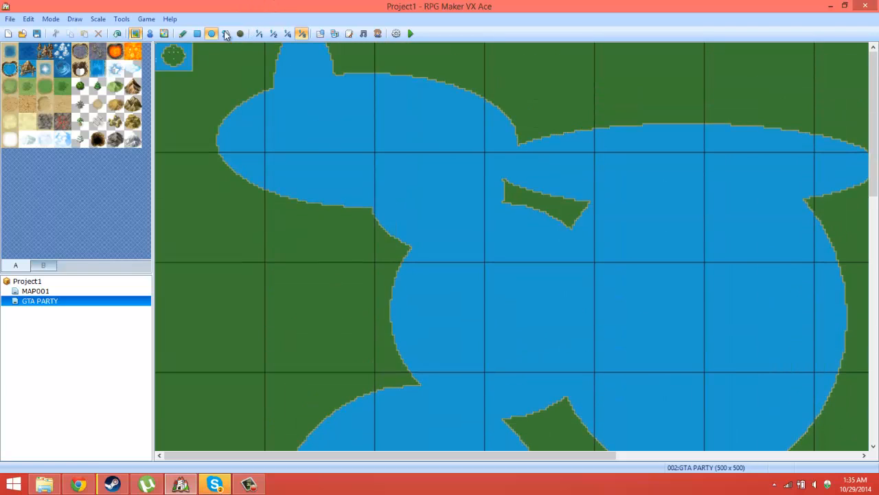
Step: Draw narrow freehand rivers branching from the northern and central lakes with the pencil and water tile
click(197, 34)
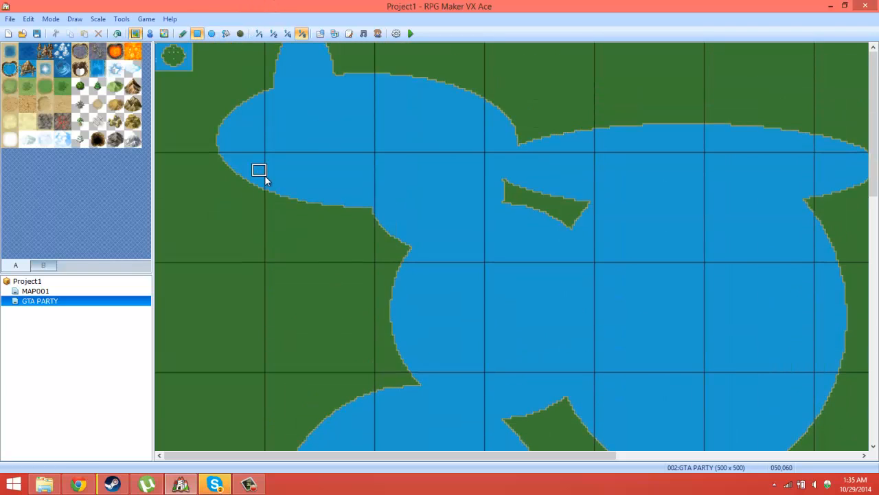
click(182, 33)
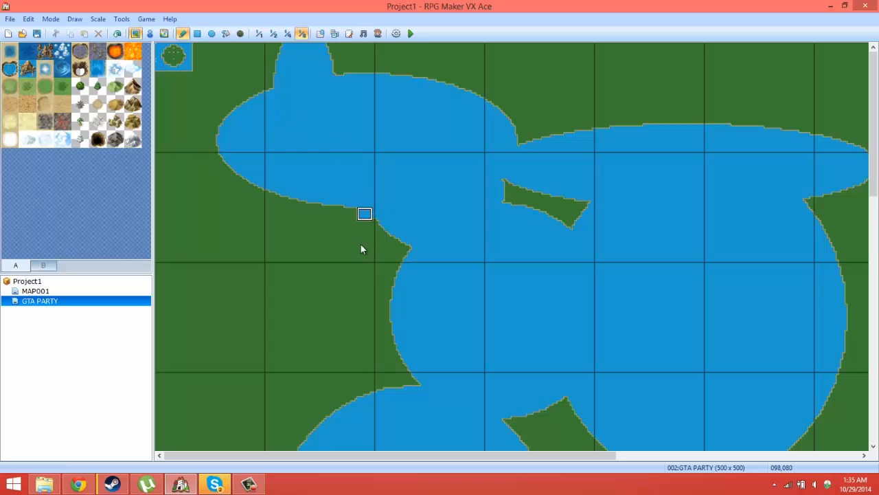
mouse_move(361, 243)
mouse_down()
mouse_move(262, 417)
mouse_move(155, 416)
mouse_move(797, 45)
mouse_up()
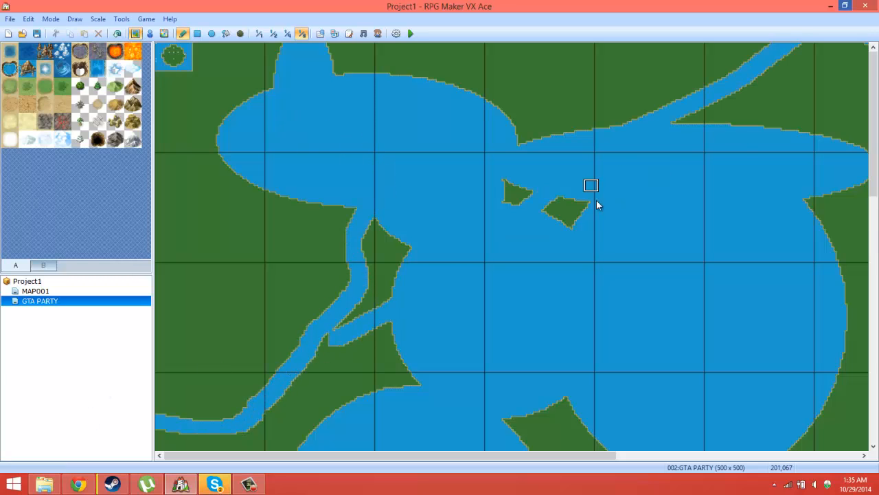
middle_drag(596, 200, 780, 422)
mouse_move(685, 220)
mouse_down()
mouse_move(871, 300)
mouse_move(871, 384)
mouse_up()
drag(703, 337, 500, 466)
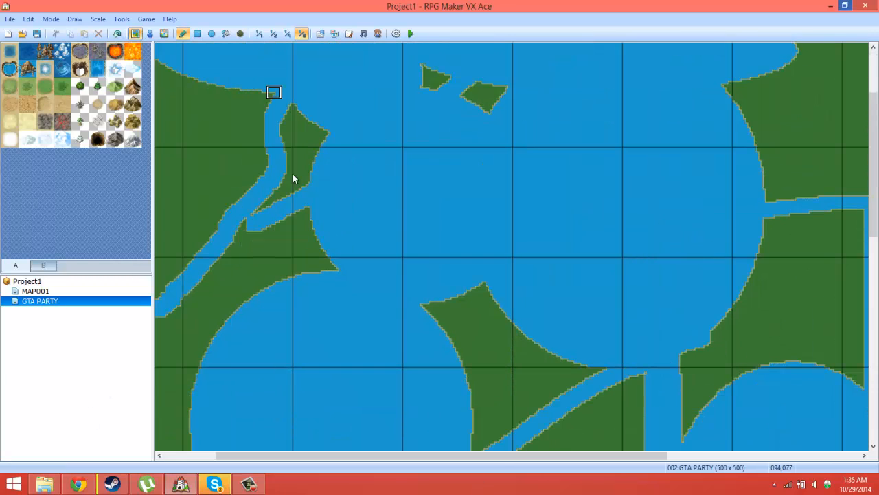
mouse_move(283, 112)
middle_down()
mouse_move(432, 392)
mouse_move(342, 456)
mouse_move(792, 349)
mouse_move(788, 297)
middle_up()
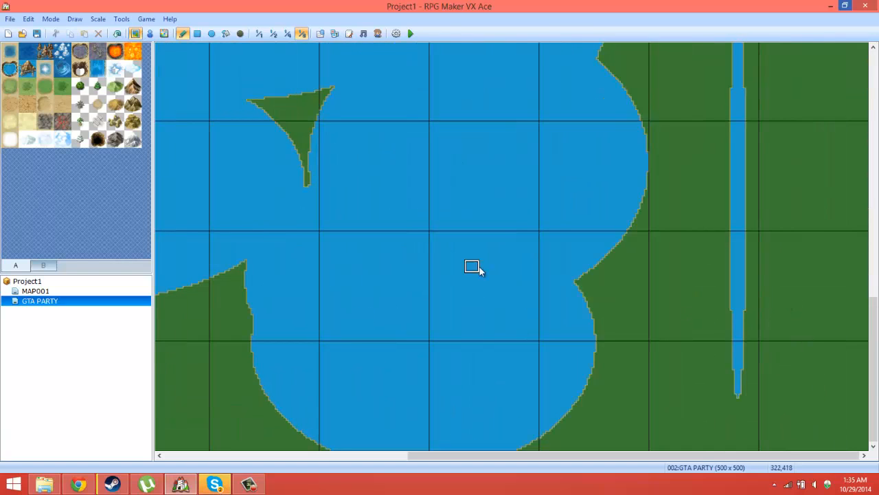
Step: Draw narrow winding rivers through the grassland around the southern lakes
drag(479, 270, 861, 412)
mouse_move(604, 374)
mouse_down()
mouse_move(778, 57)
mouse_move(800, 45)
mouse_up()
mouse_move(450, 345)
middle_down()
mouse_move(302, 344)
mouse_move(208, 317)
middle_up()
mouse_move(192, 271)
mouse_down()
mouse_move(377, 488)
mouse_move(288, 234)
mouse_move(348, 336)
mouse_move(433, 259)
mouse_up()
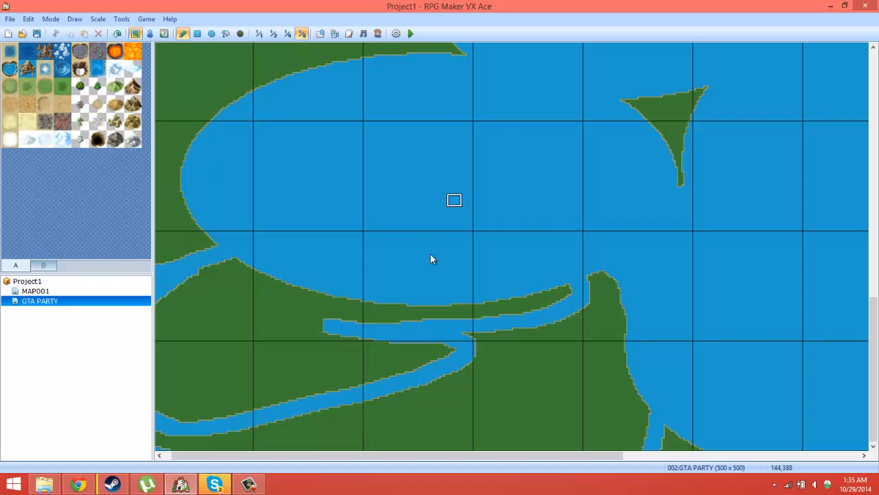
mouse_move(459, 344)
middle_down()
mouse_move(275, 1)
mouse_move(137, 1)
mouse_move(145, 2)
middle_up()
Step: Connect the starting island to the land south of it with a grass strip and start a new game in a playtest
click(177, 77)
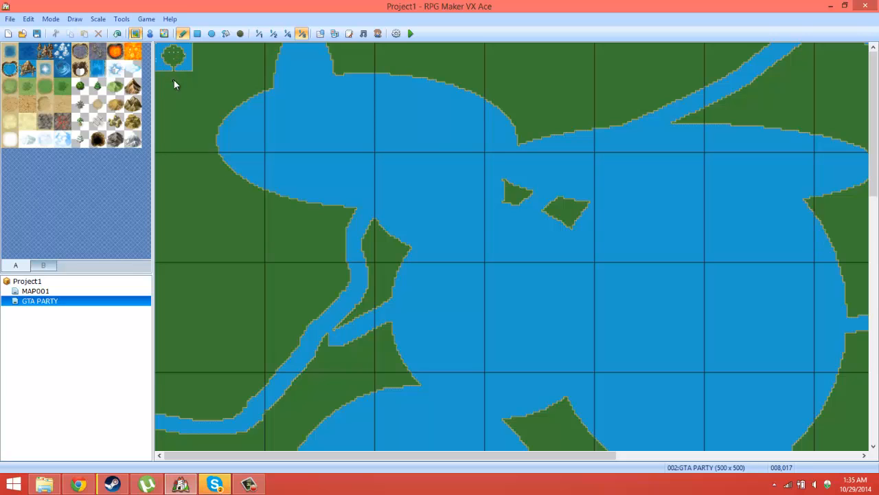
click(410, 33)
click(399, 266)
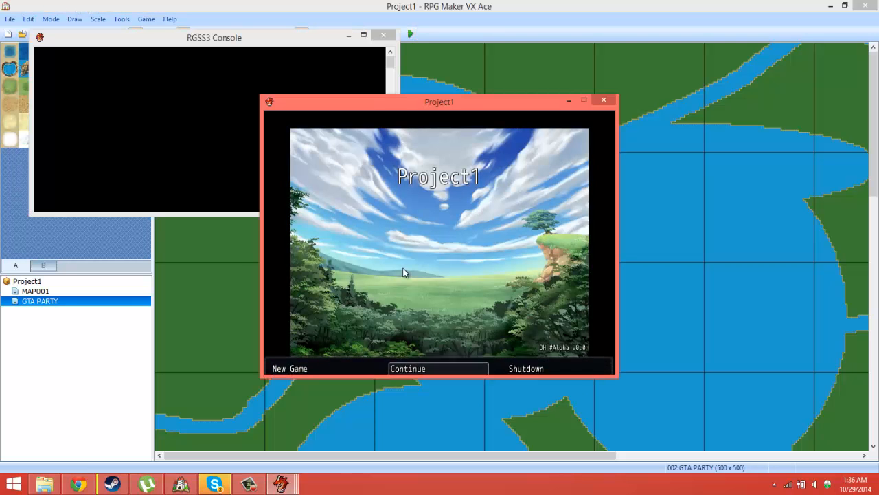
key(Left)
key(Return)
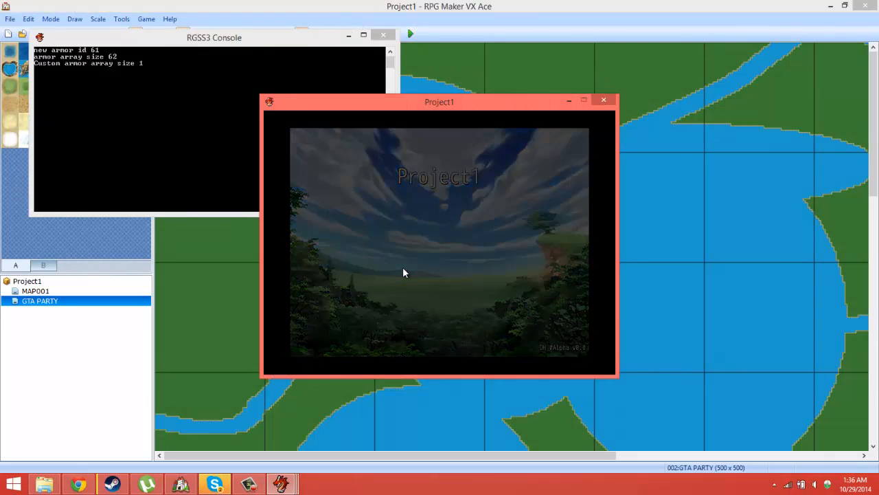
Step: Walk to the character on the island's east side and interact to receive the SWITCHER item
key(Up)
key(Right)
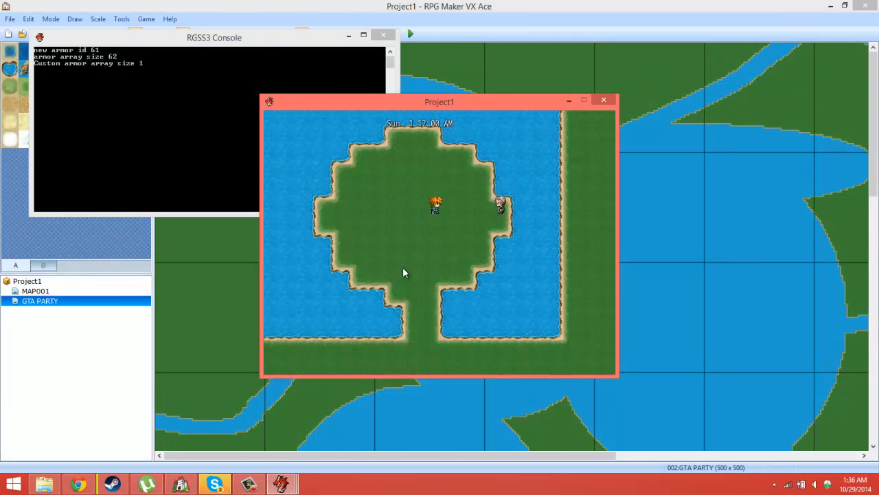
key(Return)
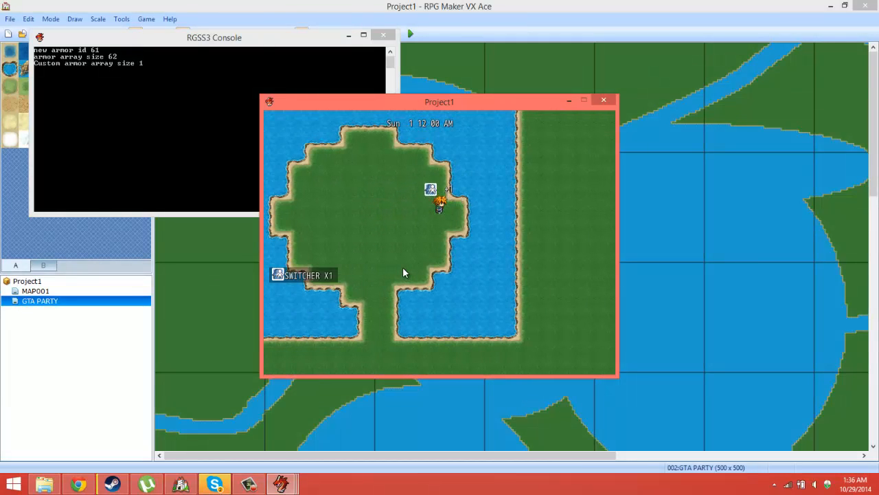
Step: Use the SWITCHER item from the inventory and switch to party member P2
key(Left)
key(Down)
key(Escape)
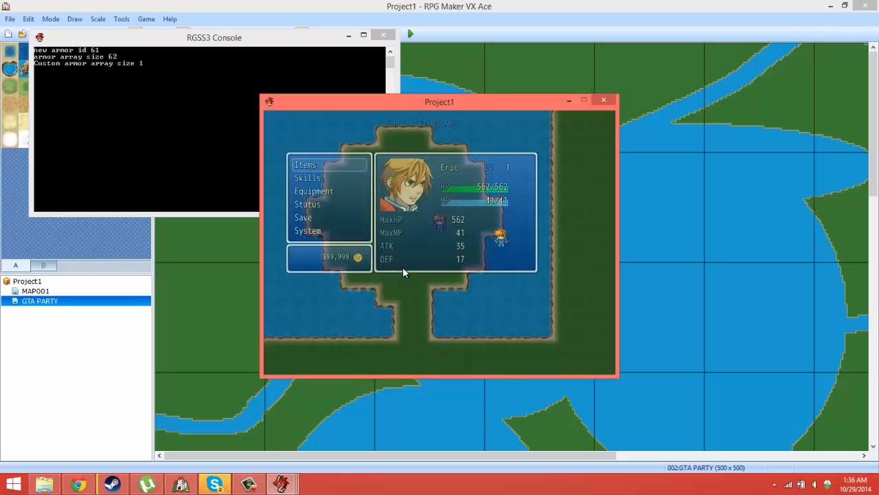
key(Return)
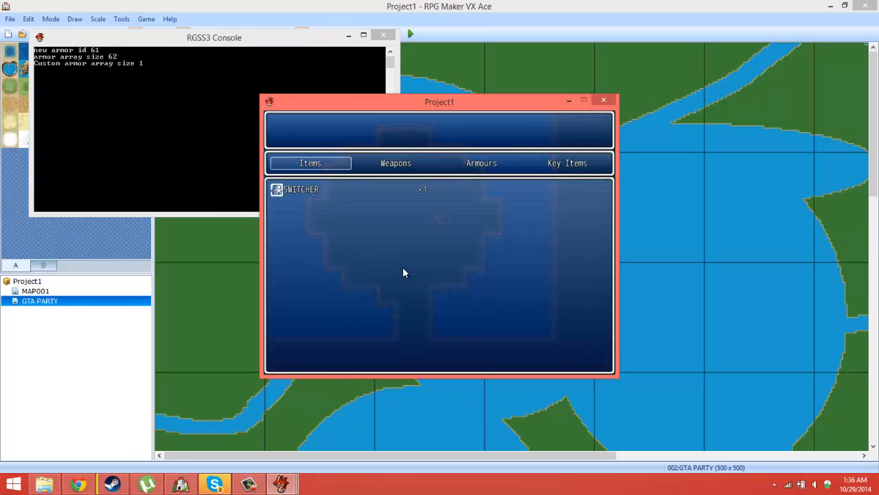
key(Return)
key(Return)
key(Down)
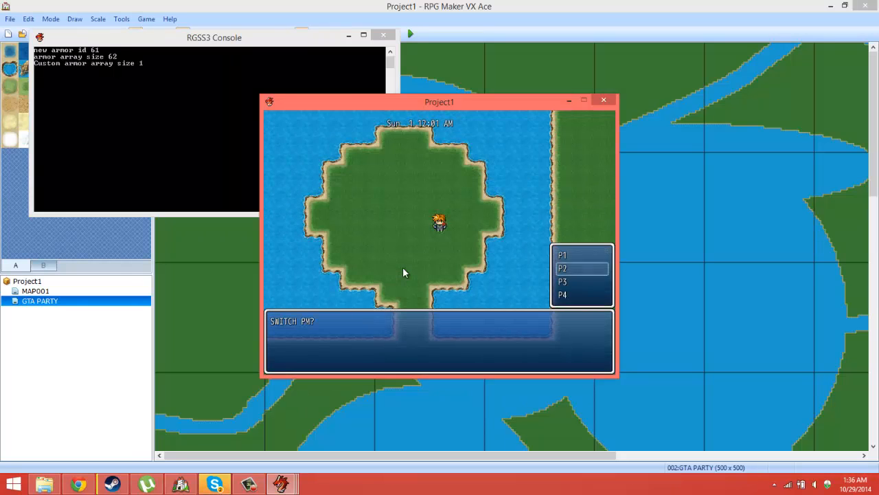
key(Return)
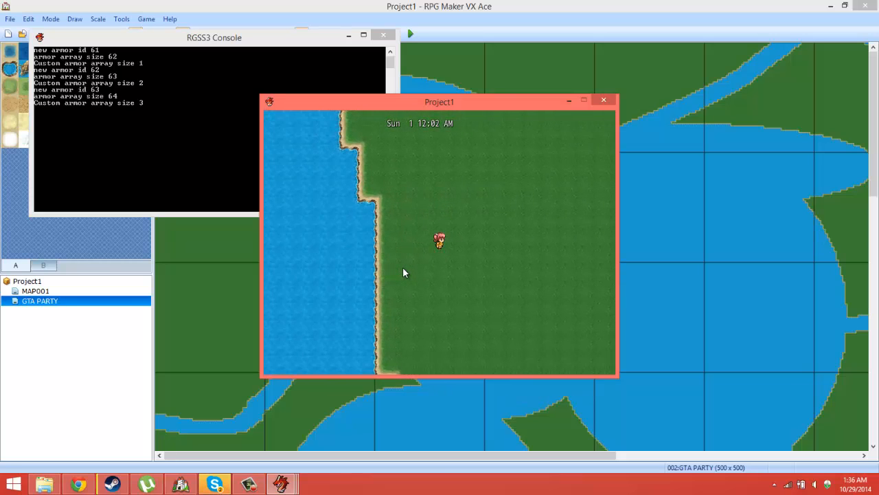
Step: Use the SWITCHER item again and switch back to party member P1
key(Escape)
key(Return)
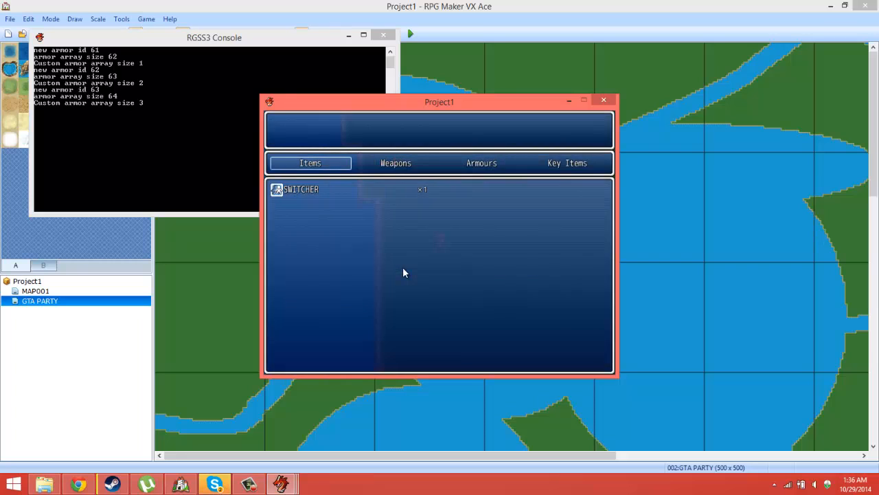
key(Return)
key(Return)
key(Return)
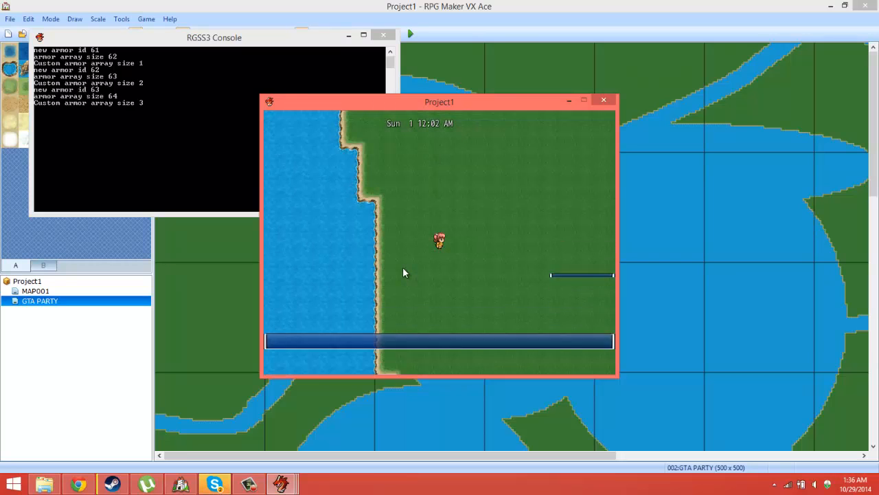
Step: Walk P1 south off the starting island and explore the grassland beyond
key(Down)
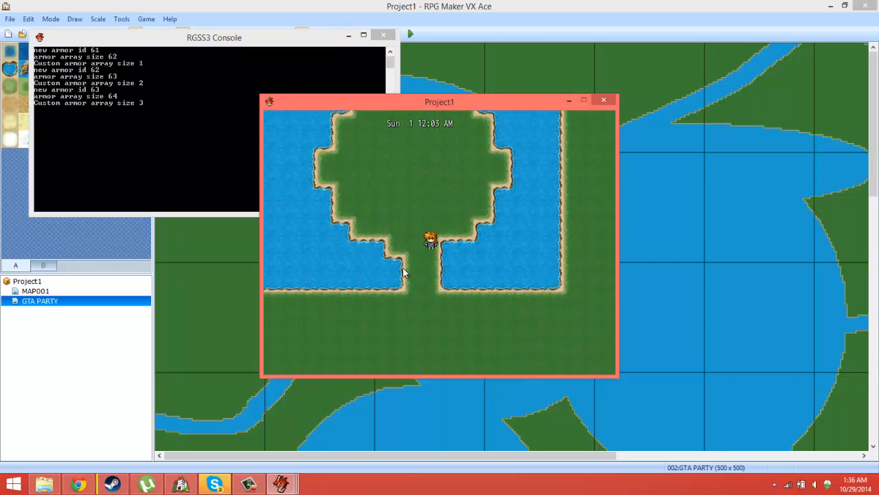
key(Down)
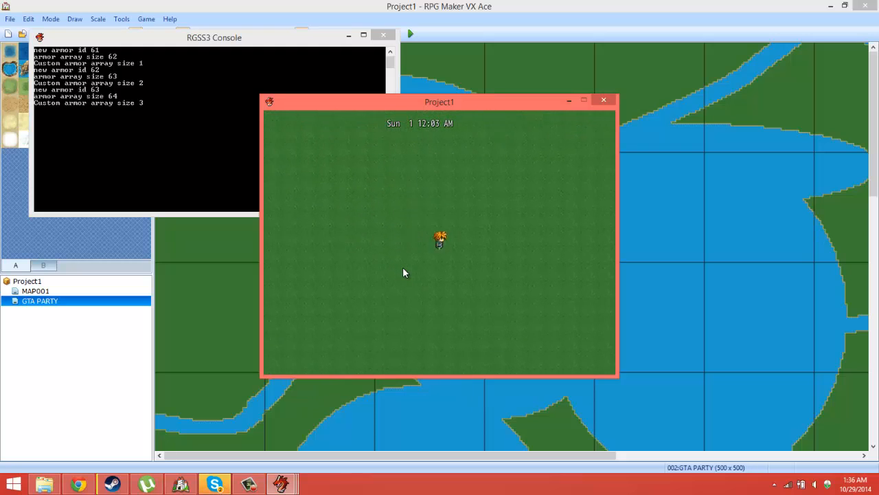
key(Down)
key(Down)
key(Up)
key(Down)
Step: Use the SWITCHER item from the grassland and switch to party member P4
key(Escape)
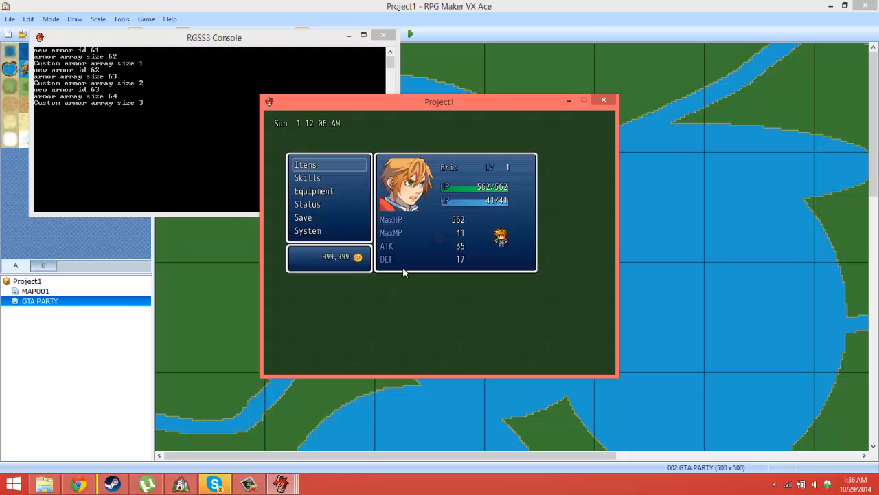
key(Return)
key(Return)
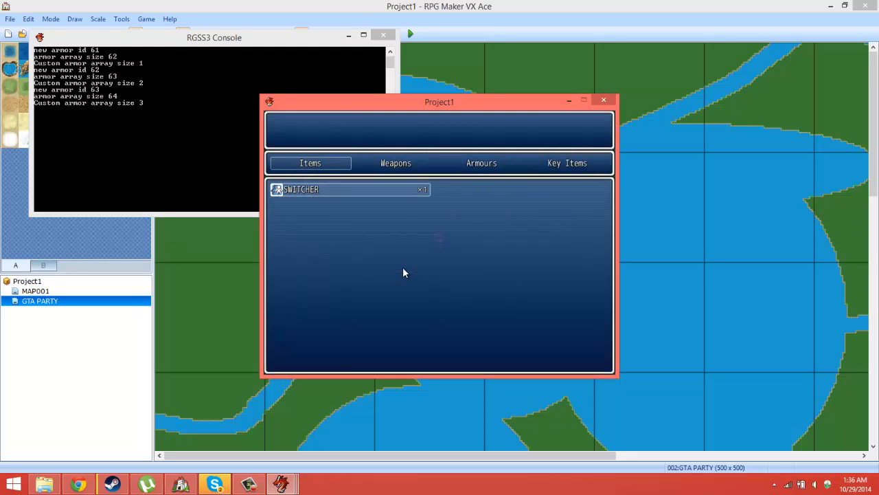
key(Return)
key(Down)
key(Down)
key(Down)
key(Return)
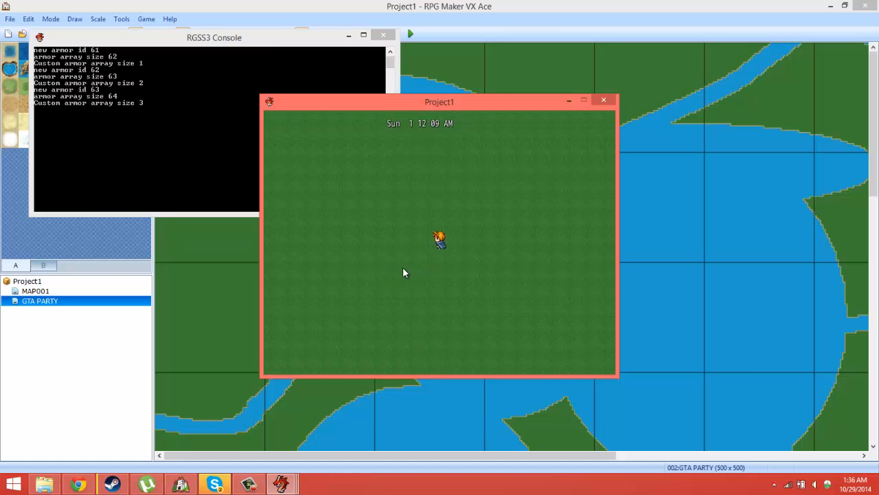
Step: Walk P4 northwest across the grass to the edge of the diagonal river
key(Up)
key(Left)
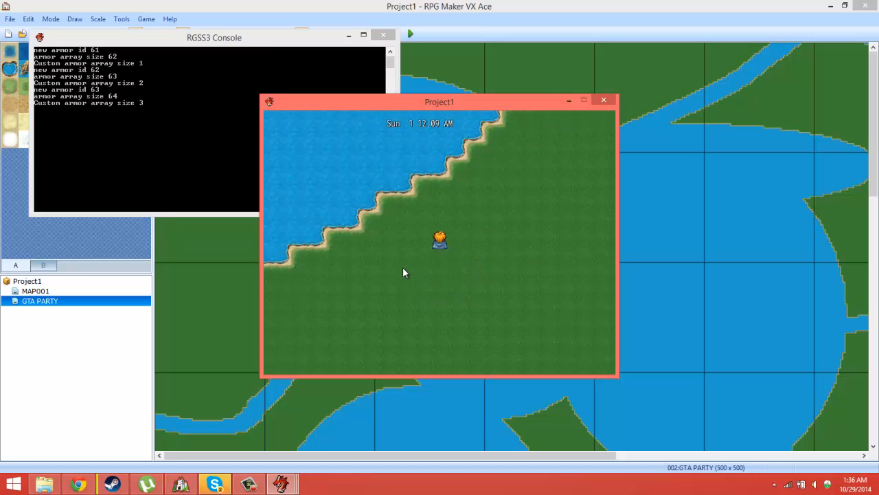
key(Up)
key(Left)
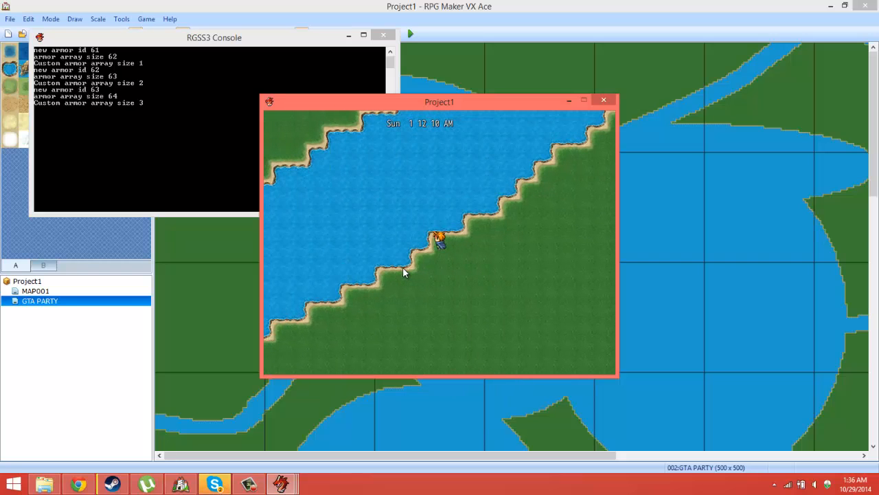
Step: Use the SWITCHER item at the riverbank and switch from P4 to party member P1
key(Escape)
key(Return)
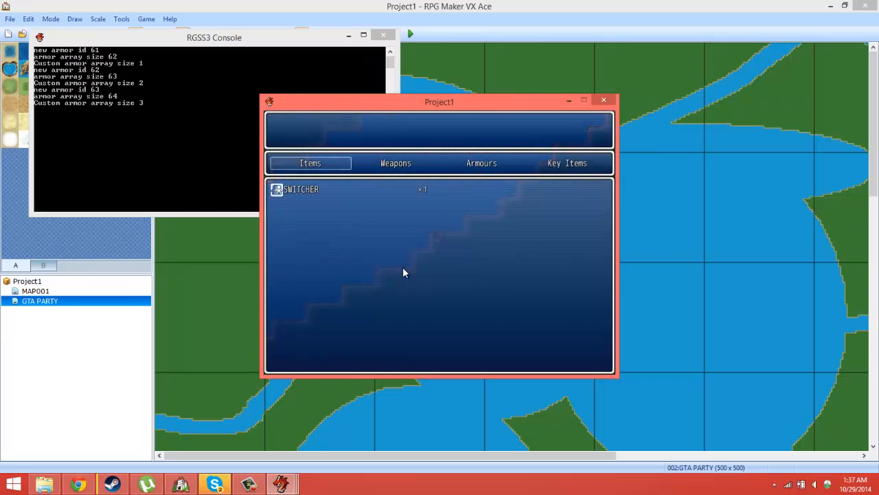
key(Return)
key(Return)
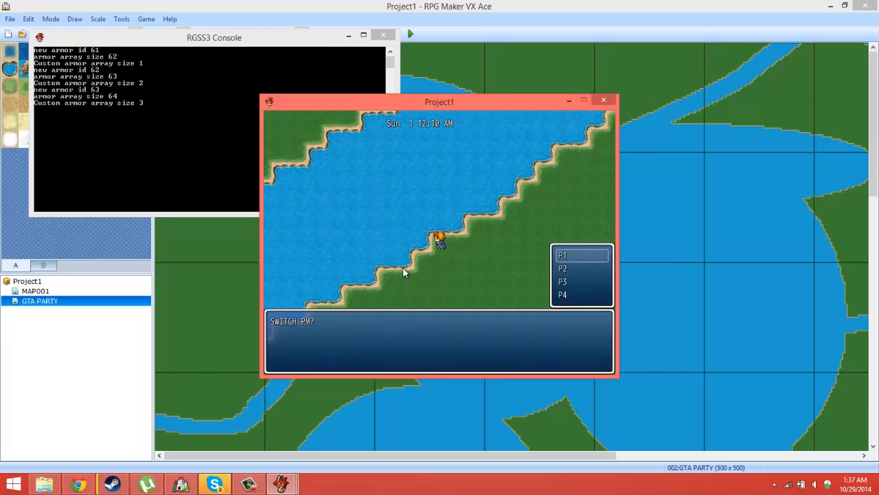
key(Return)
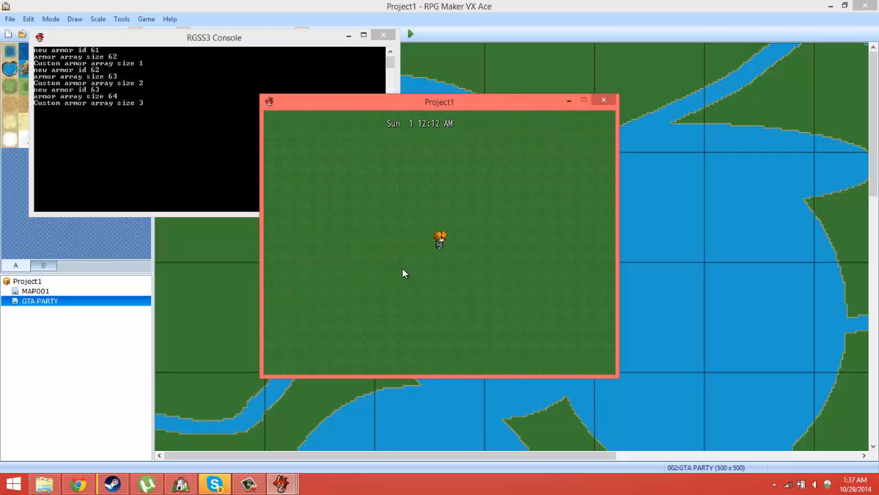
Step: Walk P1 east to the river and cross it to the opposite bank
key(Right)
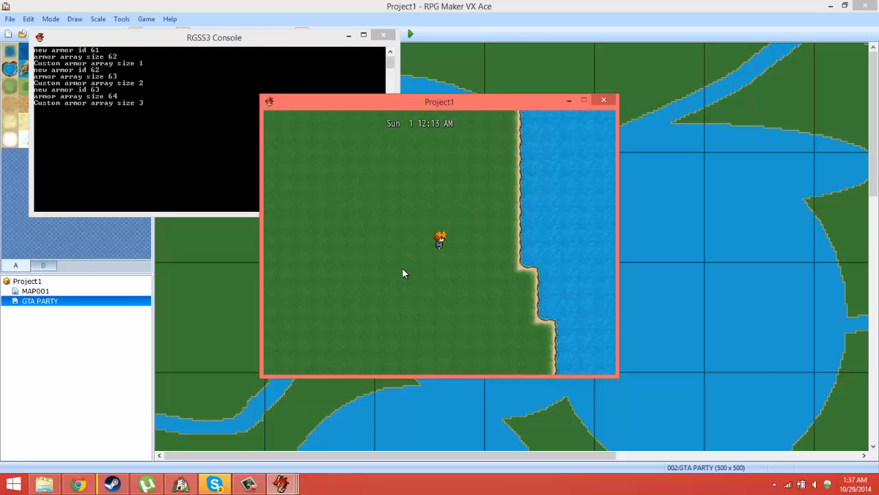
key(Down)
key(Right)
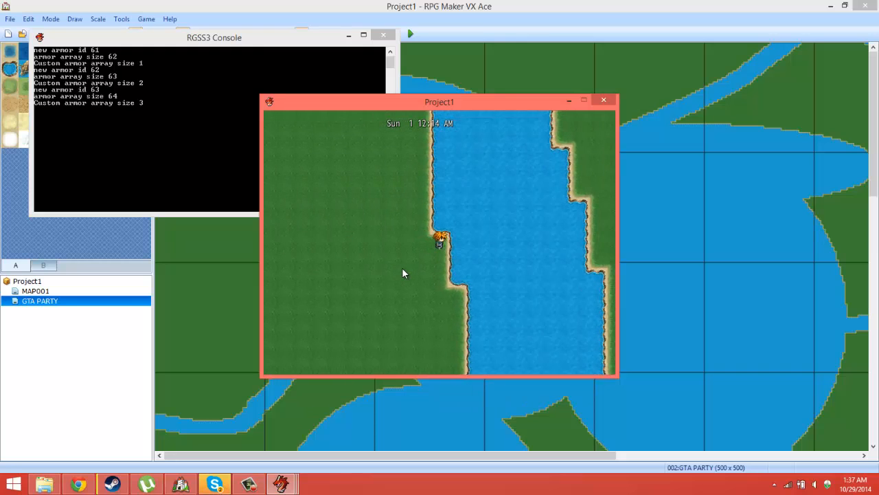
key(Right)
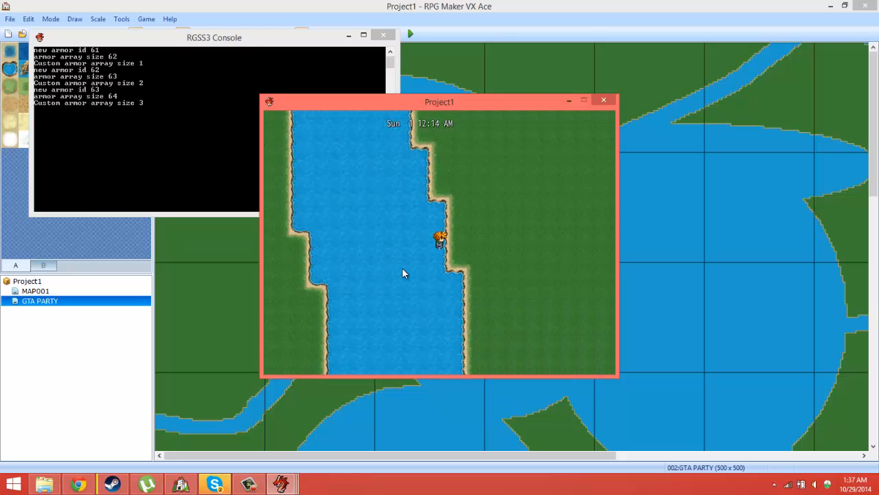
key(Left)
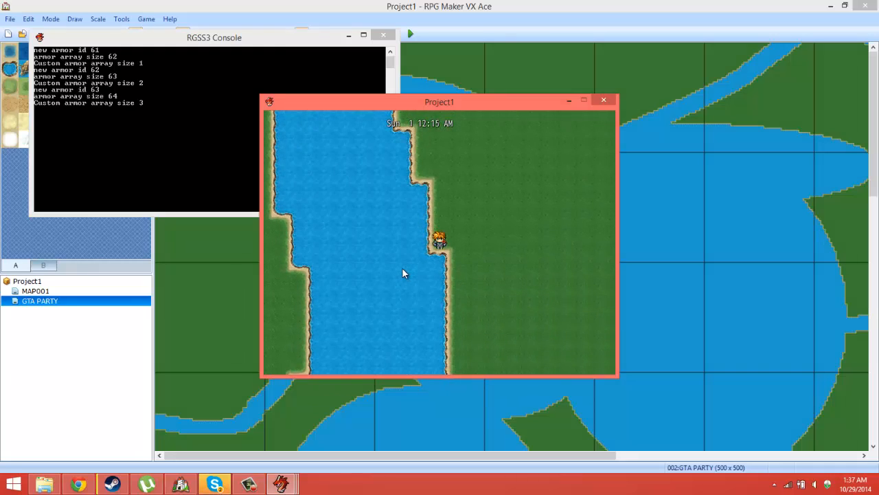
Step: Use the SWITCHER item on the riverbank and switch from party member P1 to P4
key(Escape)
key(Return)
key(Return)
key(Return)
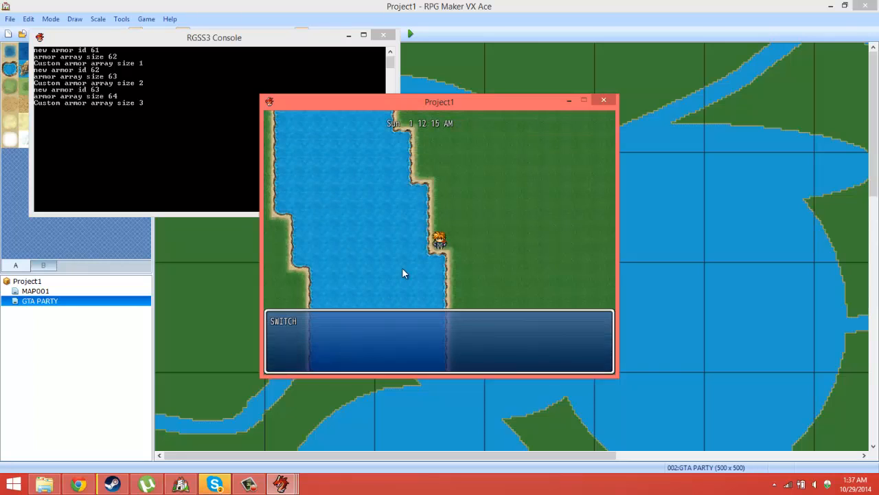
key(Down)
key(Down)
key(Return)
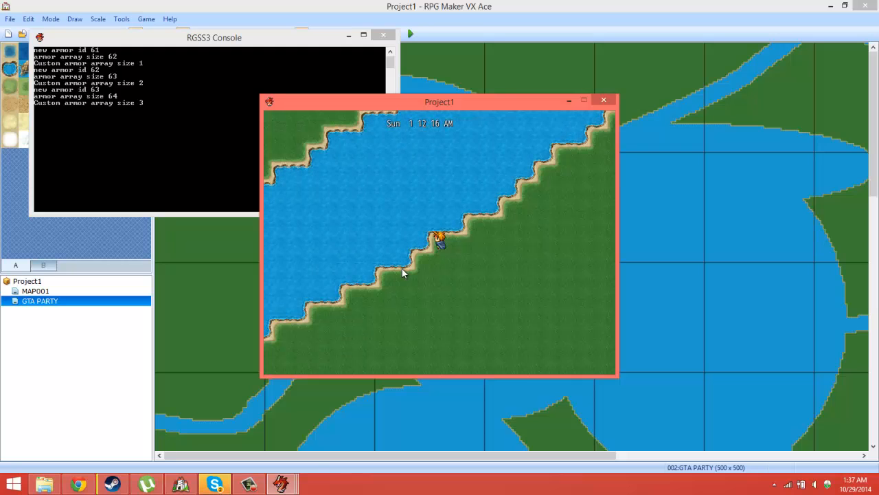
Step: End the playtest and delete the Victor Engine - Anti Lag script from the project's script list
click(604, 101)
click(349, 33)
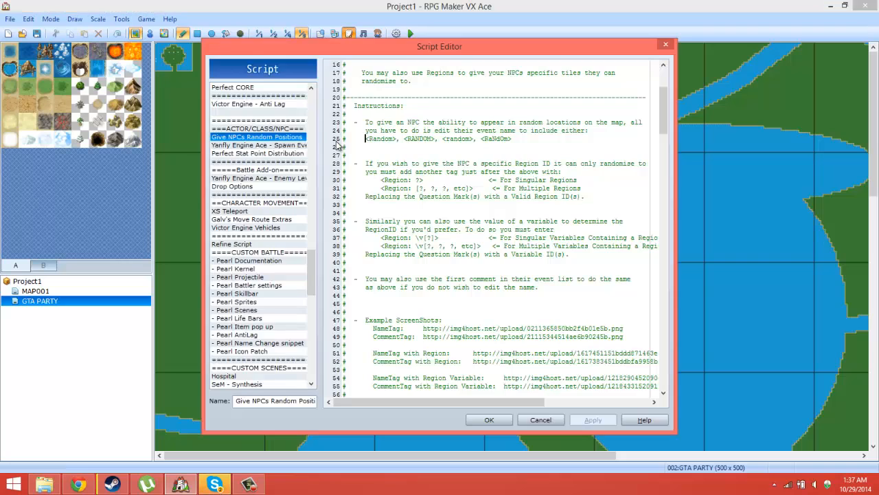
scroll(307, 270, up, 7)
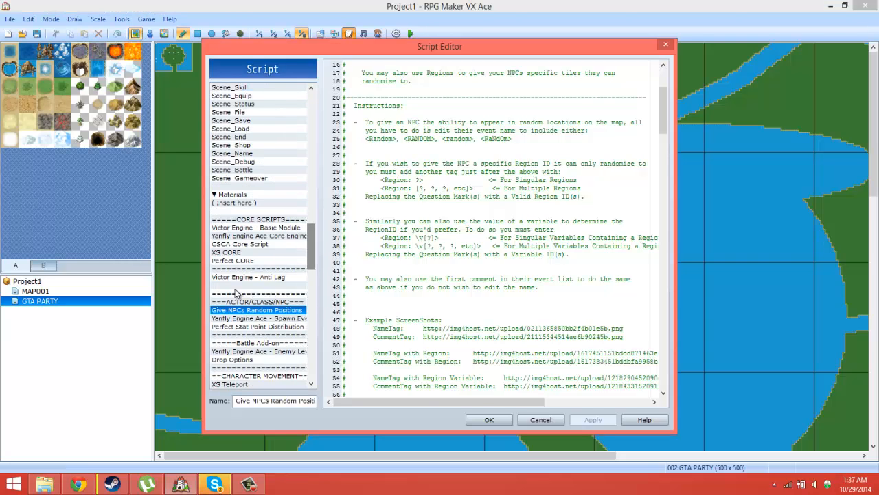
click(235, 277)
right_click(235, 277)
click(283, 336)
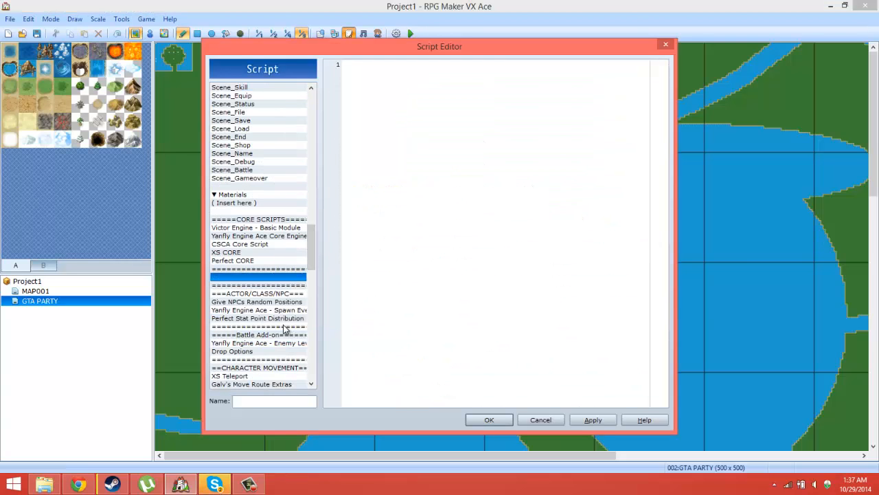
Step: Delete the Pearl AntiLag script from the CUSTOM BATTLE section and accept the script changes
scroll(313, 262, down, 2)
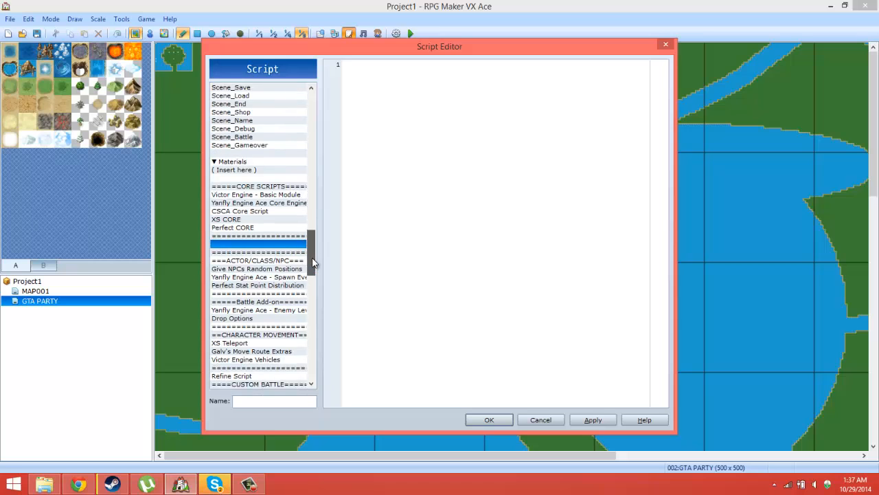
drag(312, 262, 318, 345)
scroll(320, 303, up, 9)
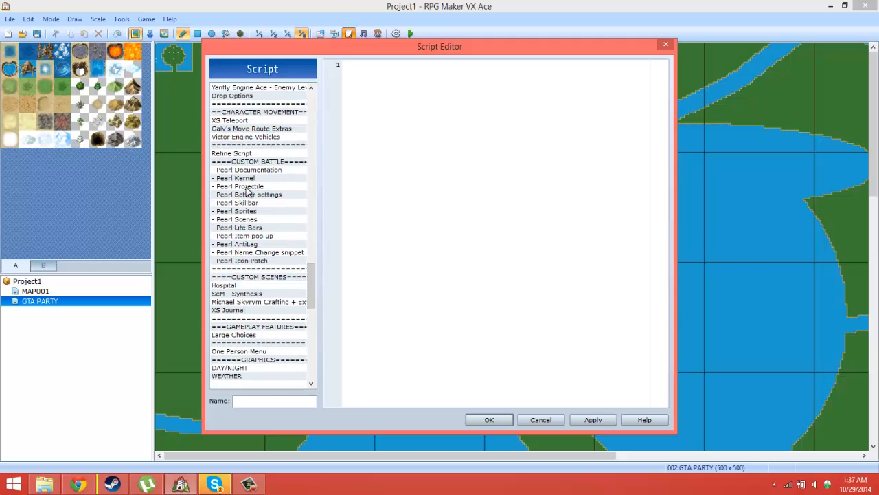
click(256, 242)
right_click(257, 243)
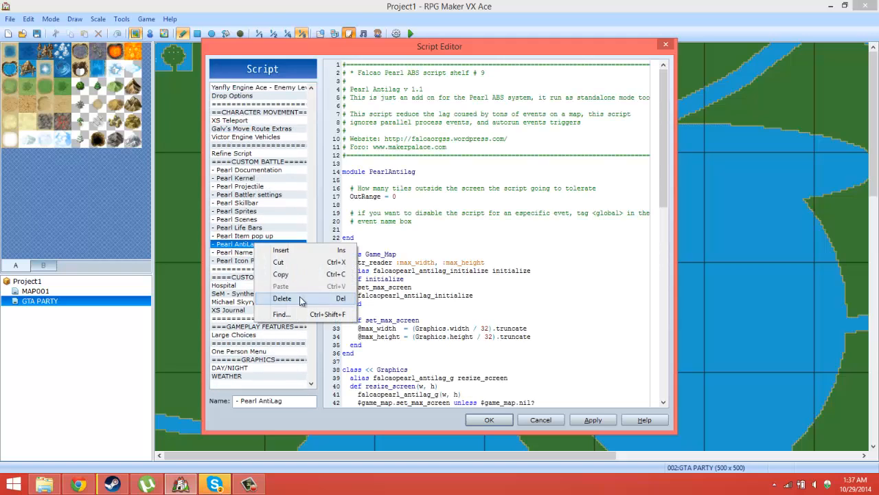
click(283, 298)
click(489, 419)
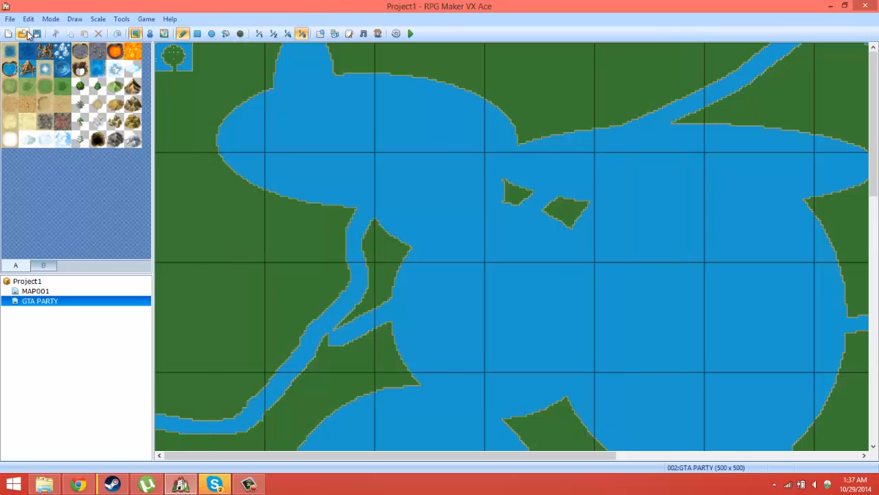
Step: Playtest a new game and walk P1 to the character at the round island's east side to collect the SWITCHER item
click(410, 33)
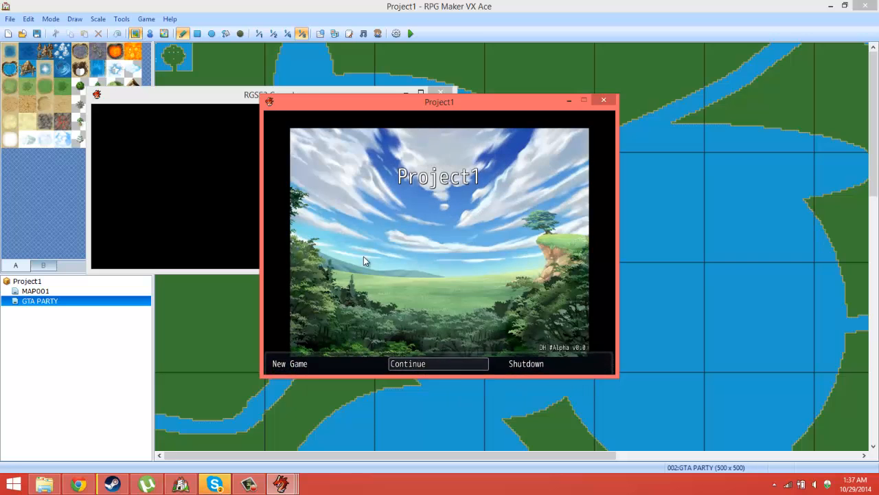
key(Left)
key(Return)
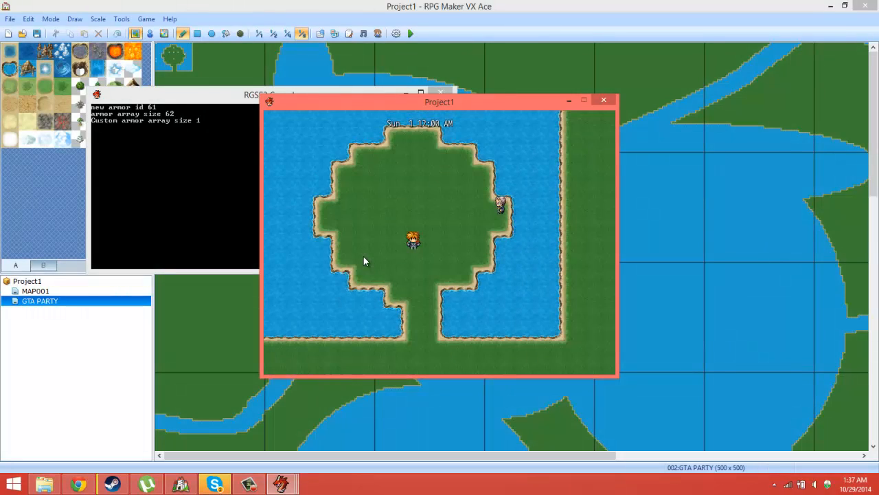
key(Up)
key(Right)
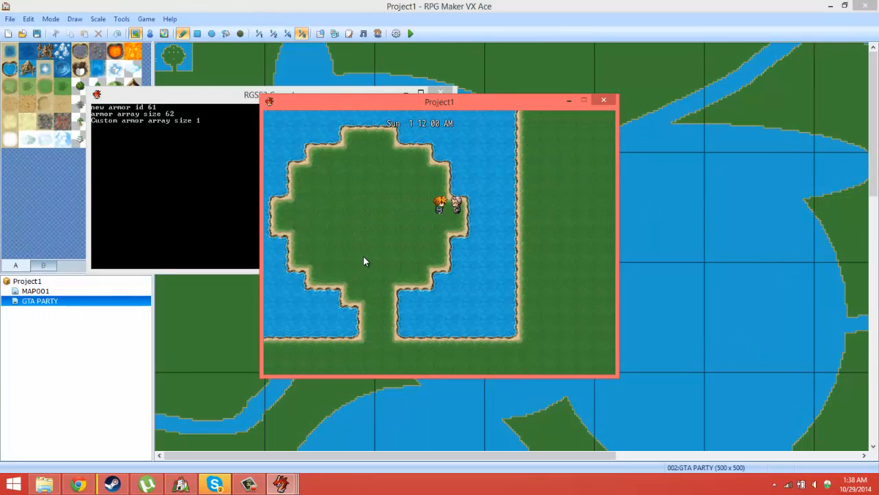
key(Down)
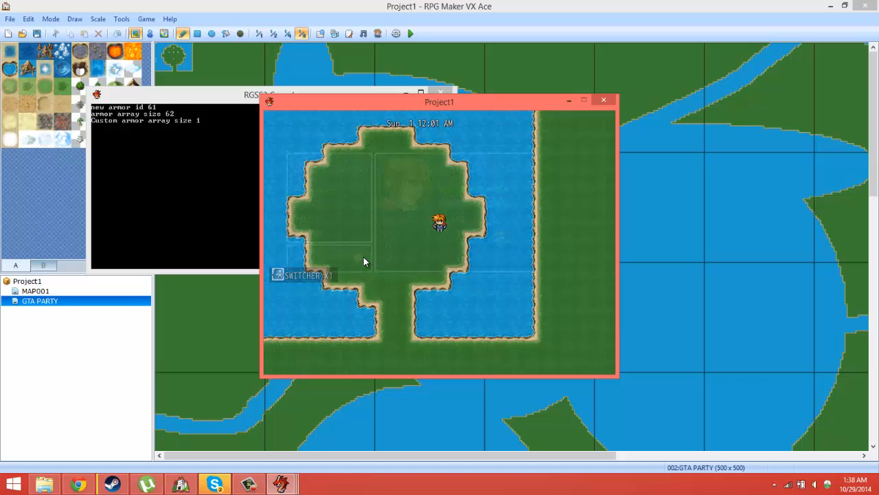
Step: Use the SWITCHER item on the round island and switch from P1 to party member P4
key(Escape)
key(Return)
key(Return)
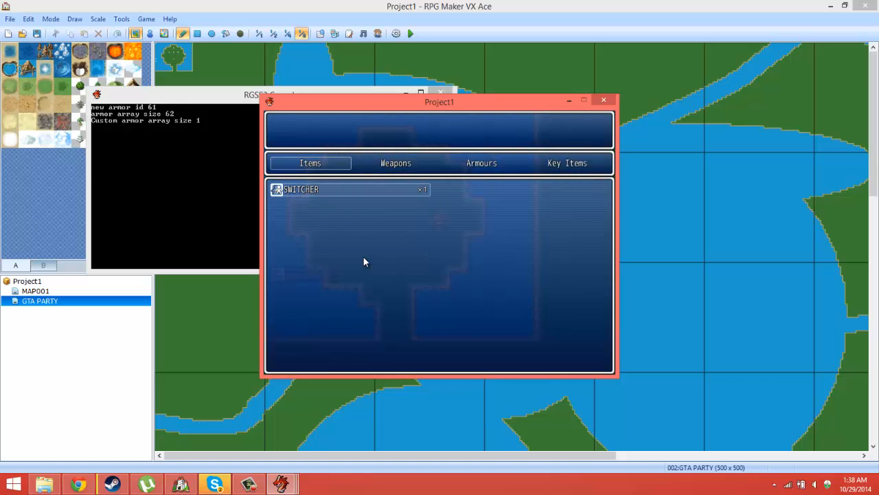
key(Return)
key(Down)
key(Down)
key(Down)
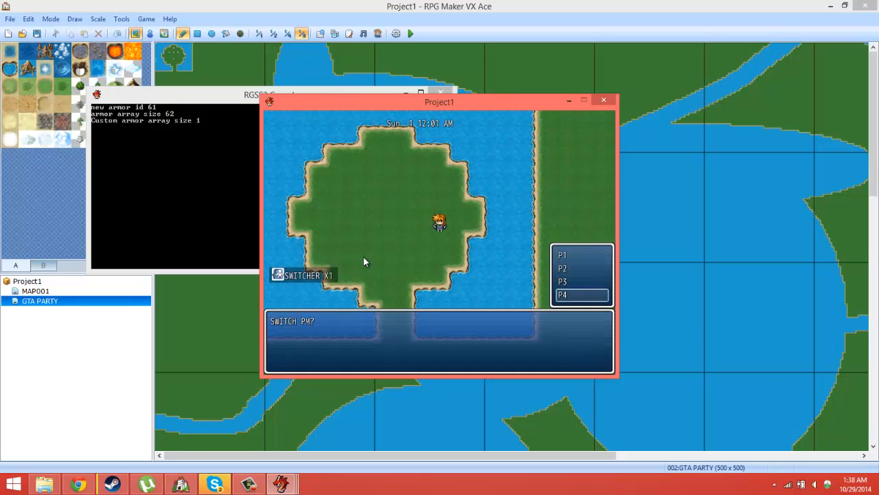
key(Return)
Step: Walk P4 southwest across the grass to the corner of the southern riverbank
key(Left)
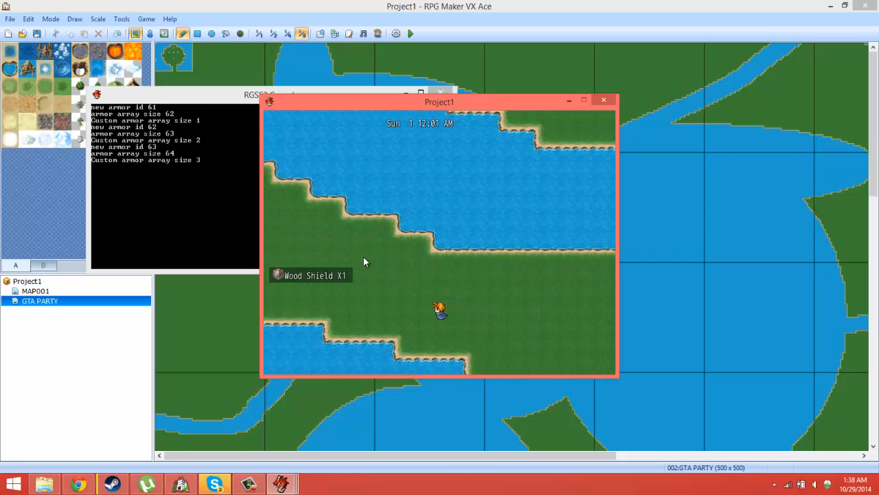
key(Down)
key(Left)
Step: Use the SWITCHER item to switch from P4 to P1, and walk P1 to the round island's east edge
key(Escape)
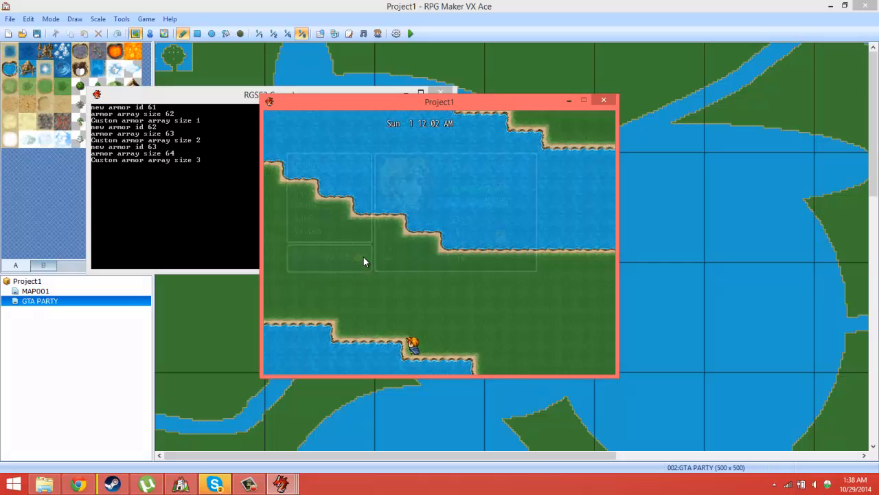
key(Down)
key(Down)
key(Return)
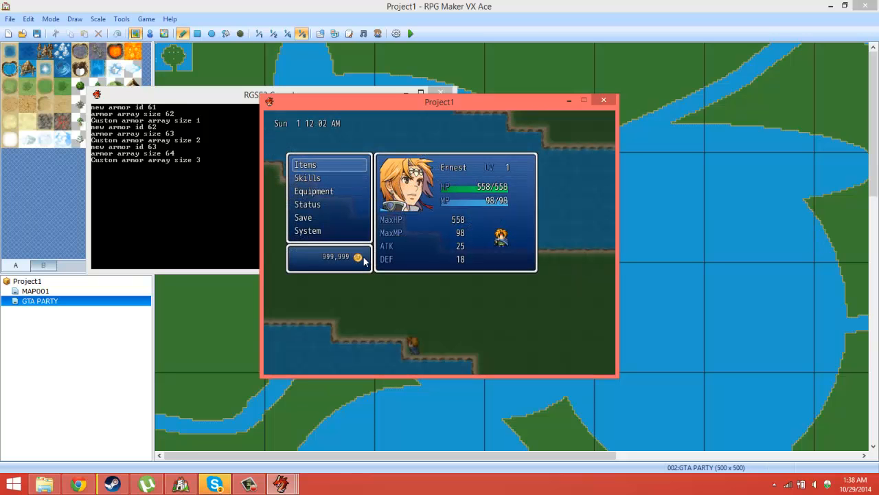
key(Return)
key(Return)
key(Return)
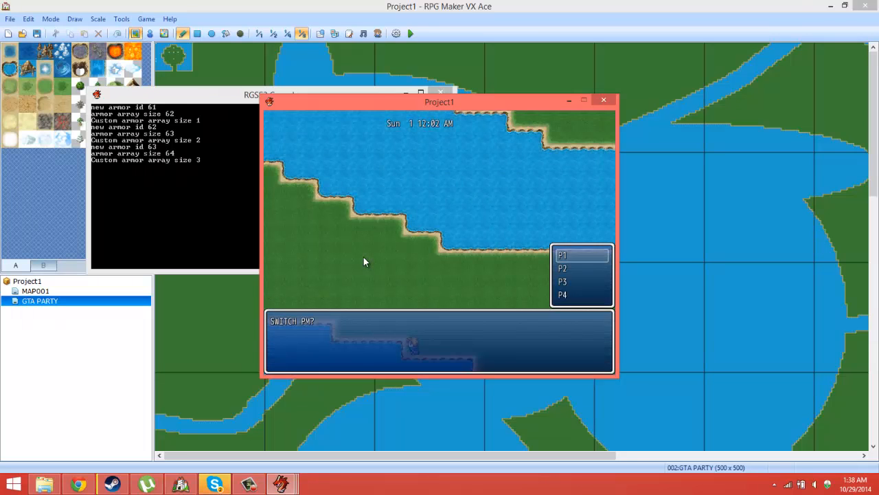
key(Return)
key(Right)
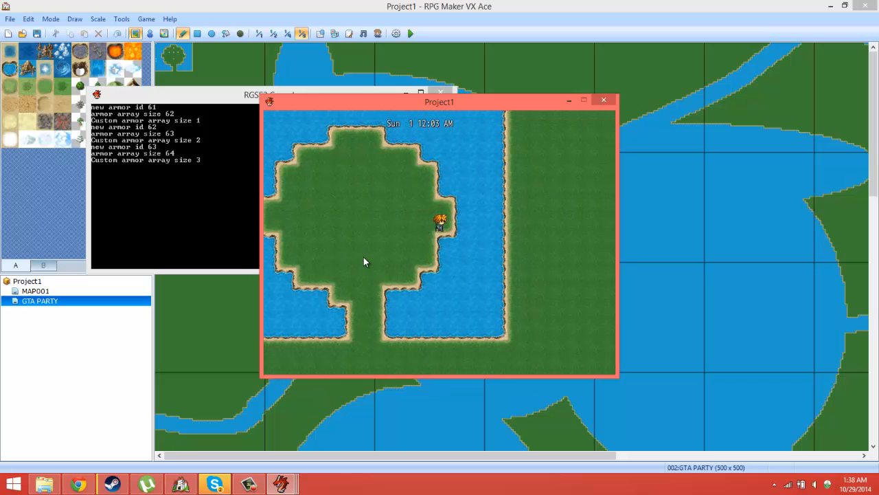
Step: Use the SWITCHER item at the island's east edge and switch from P1 back to P4
key(Escape)
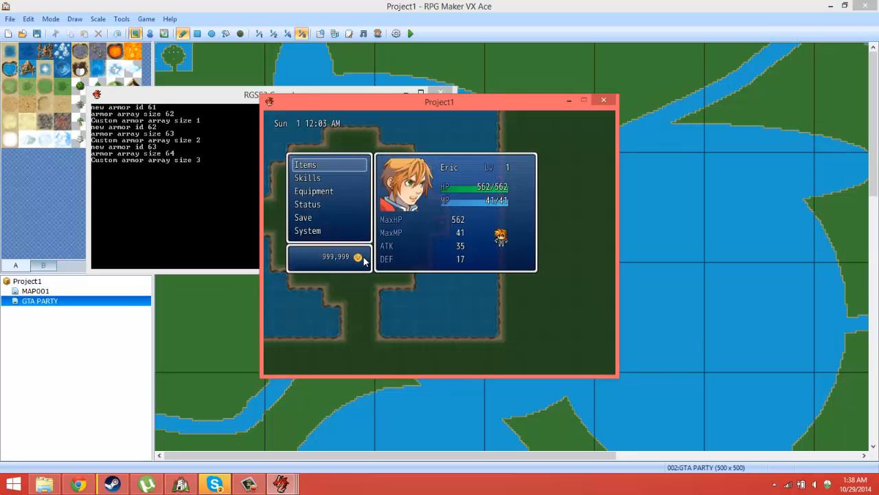
key(Return)
key(Return)
key(Return)
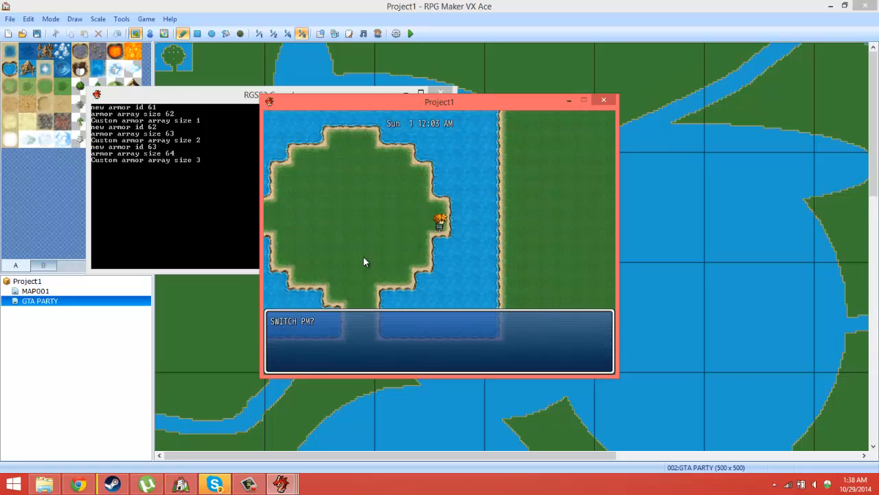
key(Up)
key(Return)
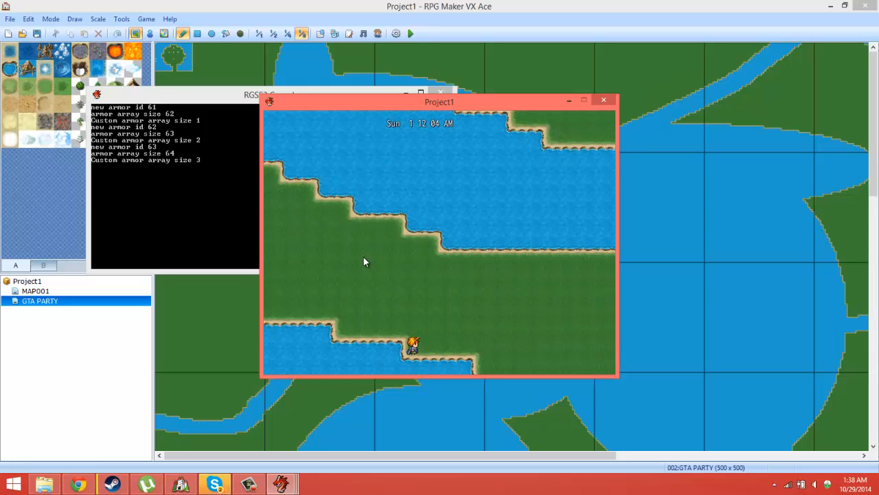
Step: Look over P4's stats in the game's main menu
key(Escape)
key(Down)
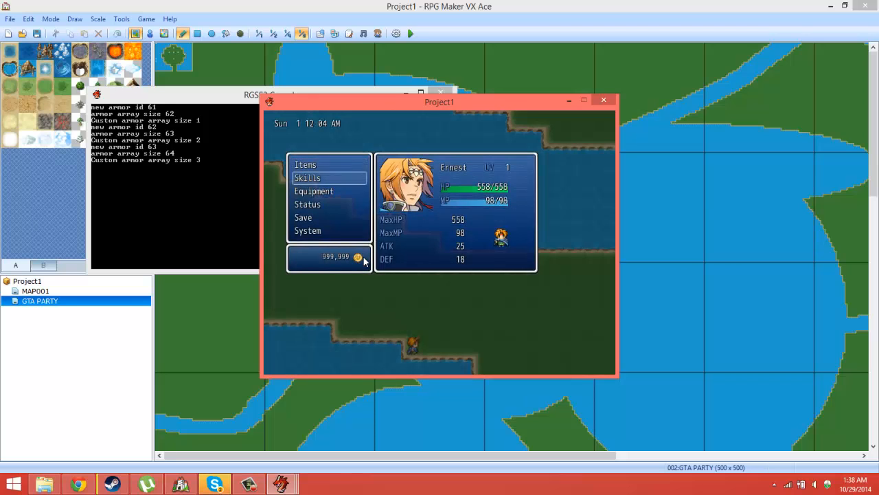
key(Down)
key(Up)
key(Up)
Step: Use the SWITCHER item to switch from P4 to party member P3, and walk P3 a short way east
key(Return)
key(Escape)
key(Escape)
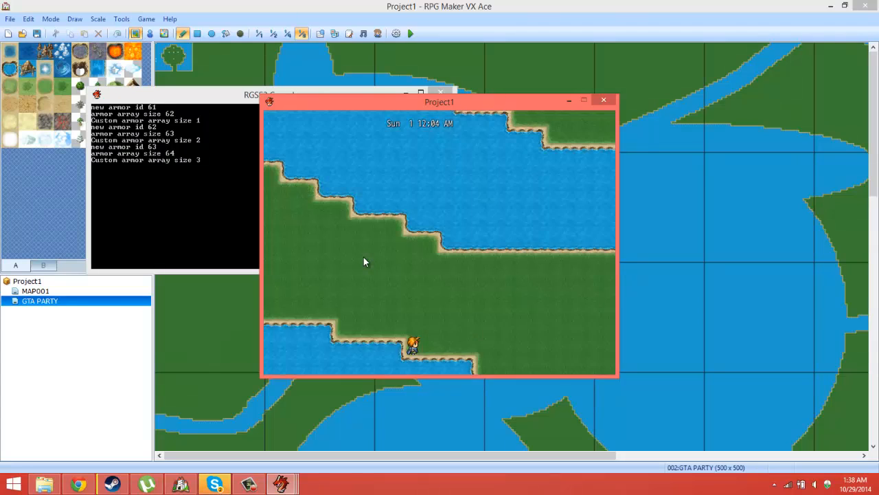
key(Return)
key(Down)
key(Down)
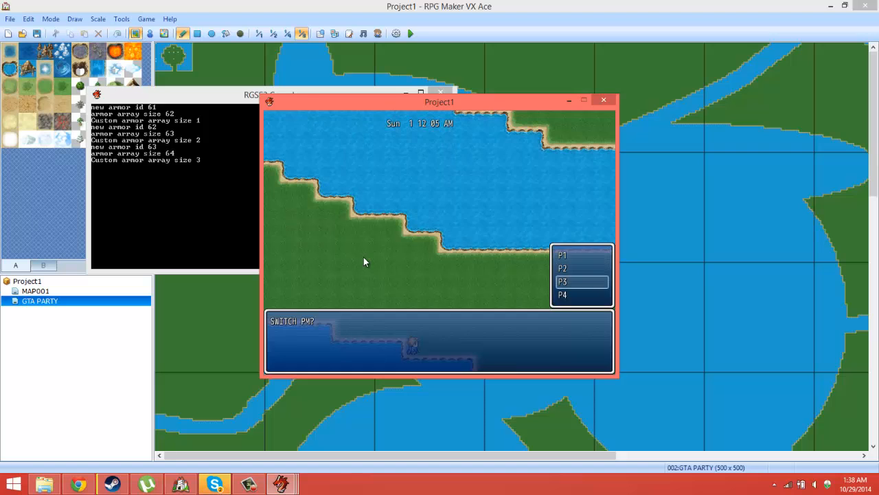
key(Down)
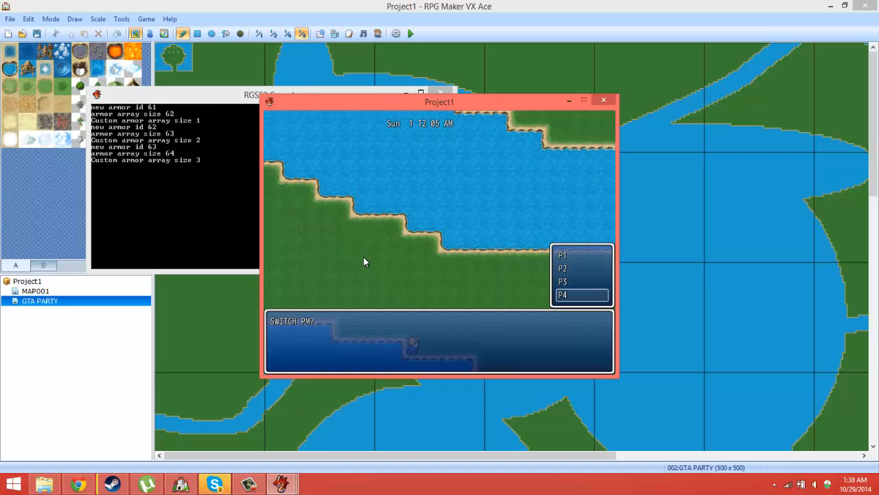
key(Return)
key(Right)
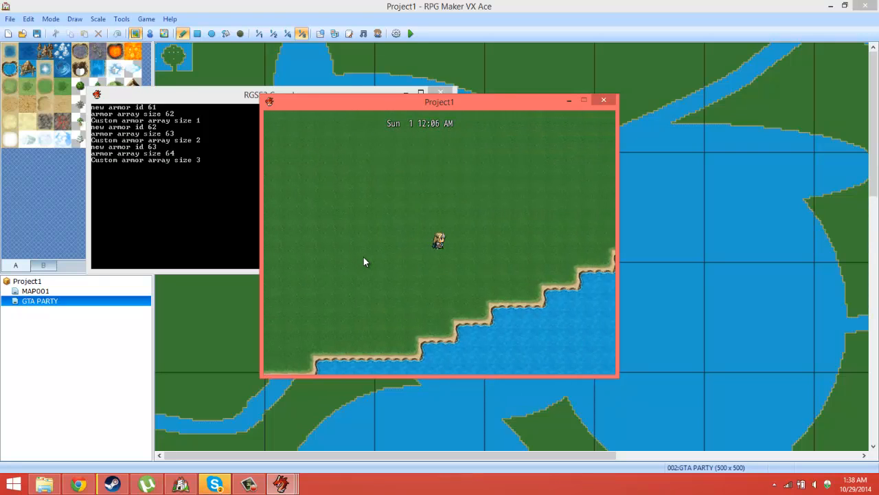
Step: Examine P3's stats and equipped gear
key(Escape)
key(Down)
key(Down)
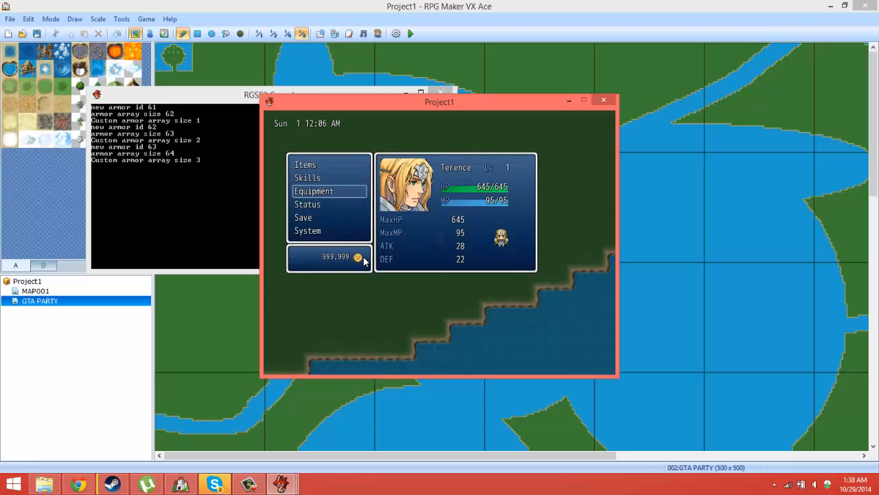
key(Return)
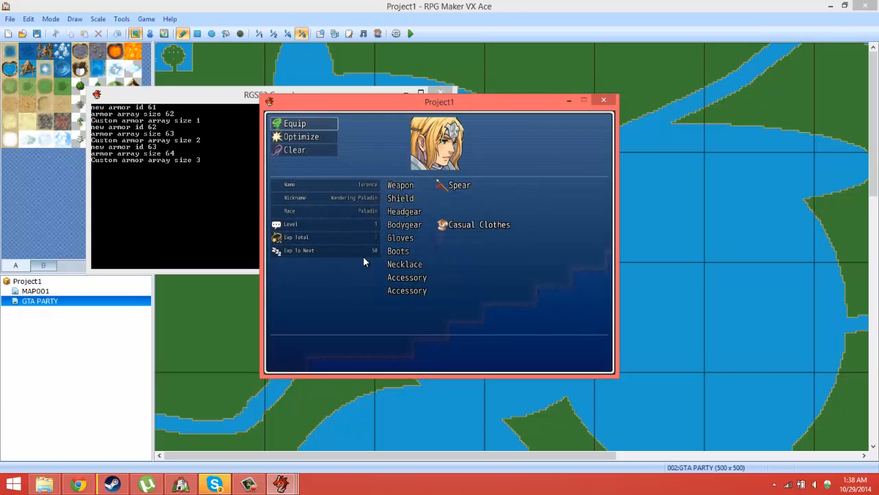
key(Escape)
Step: Use the SWITCHER item on the grassland and switch from P3 to party member P2
key(Up)
key(Up)
key(Return)
key(Return)
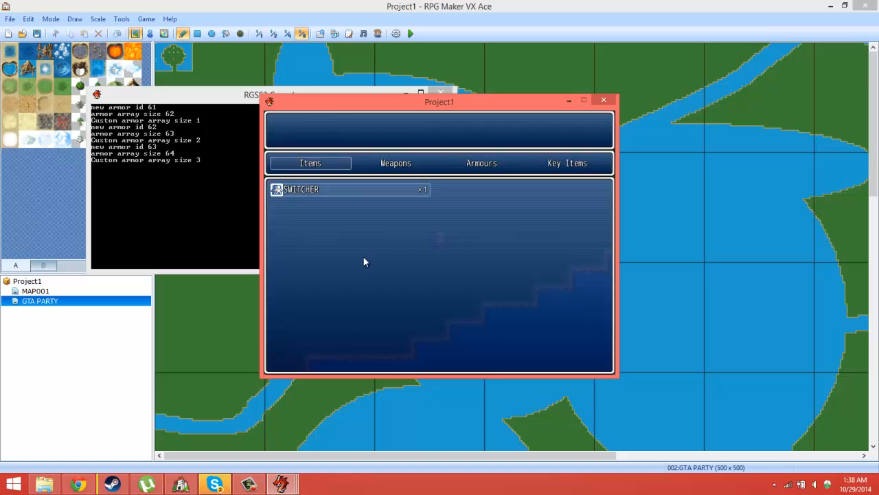
key(Return)
key(Down)
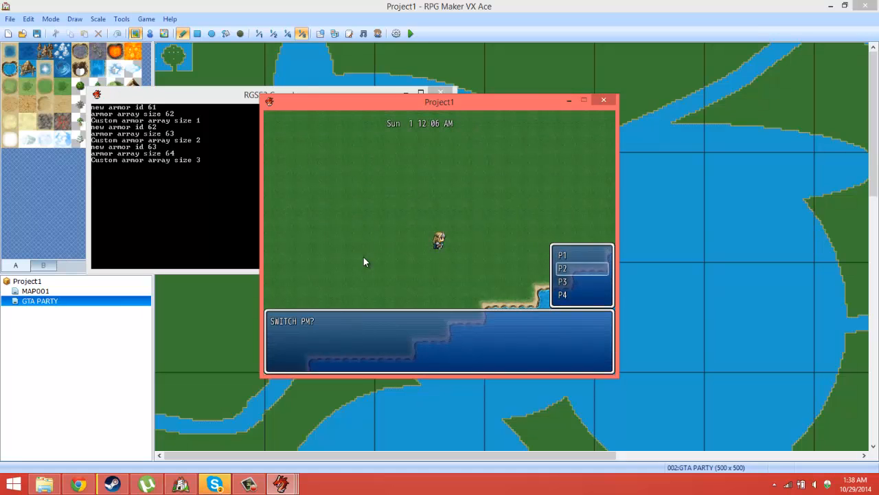
key(Return)
Step: Use the SWITCHER item to switch from P2 to P1, and bring up P1's main menu
key(Escape)
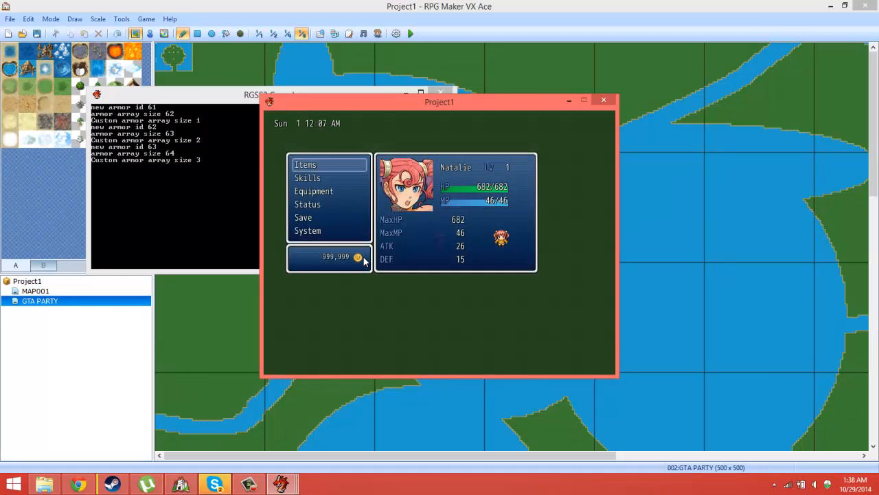
key(Return)
key(Return)
key(Return)
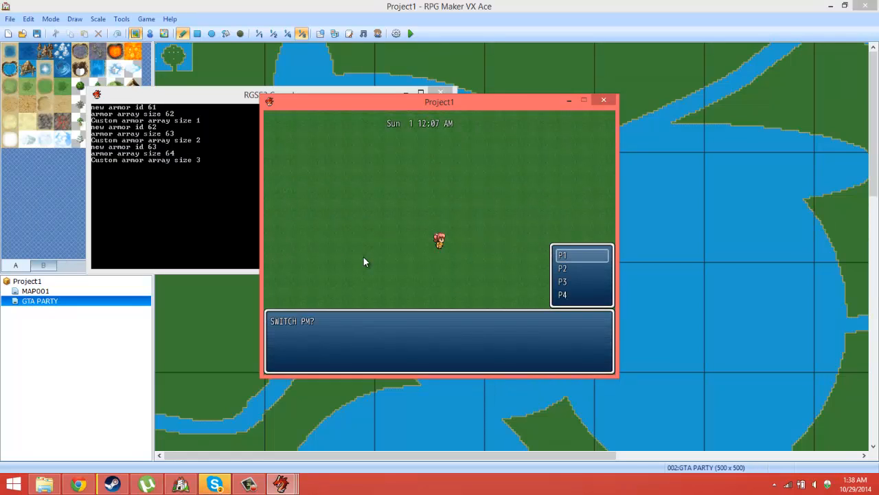
key(Return)
key(Escape)
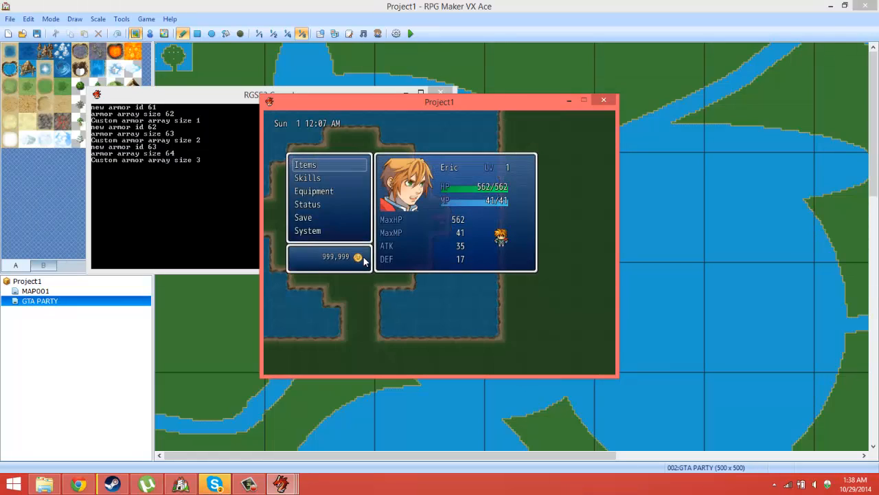
Step: Use the SWITCHER item to switch from P1 to another party member, and end the playtest
key(Return)
key(Return)
key(Return)
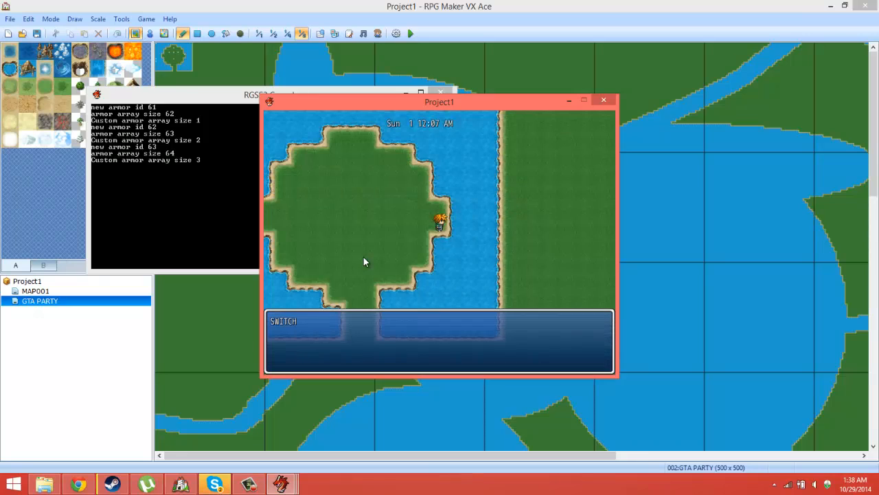
key(Return)
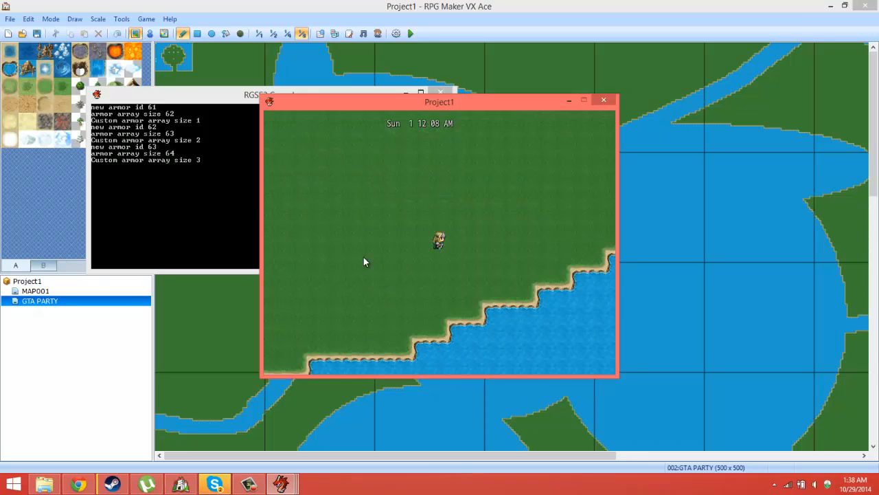
click(602, 98)
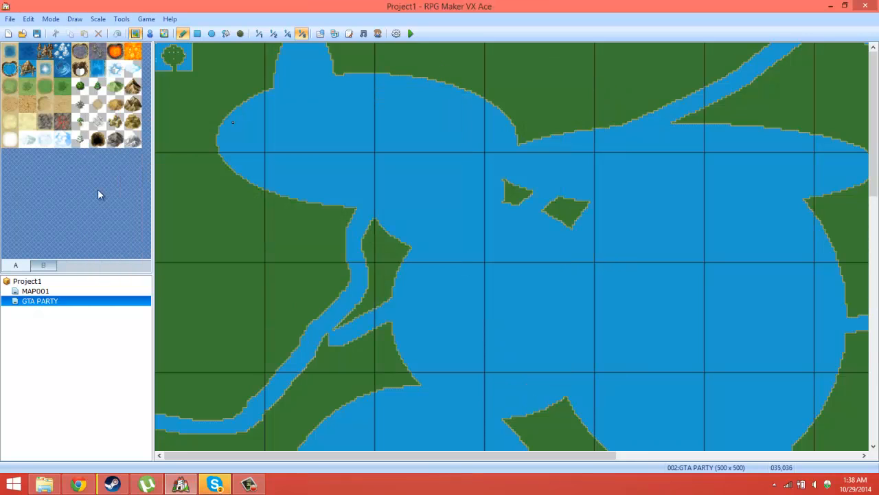
Step: Resize the GTA PARTY map to a width and height of 200 tiles
right_click(36, 304)
click(66, 309)
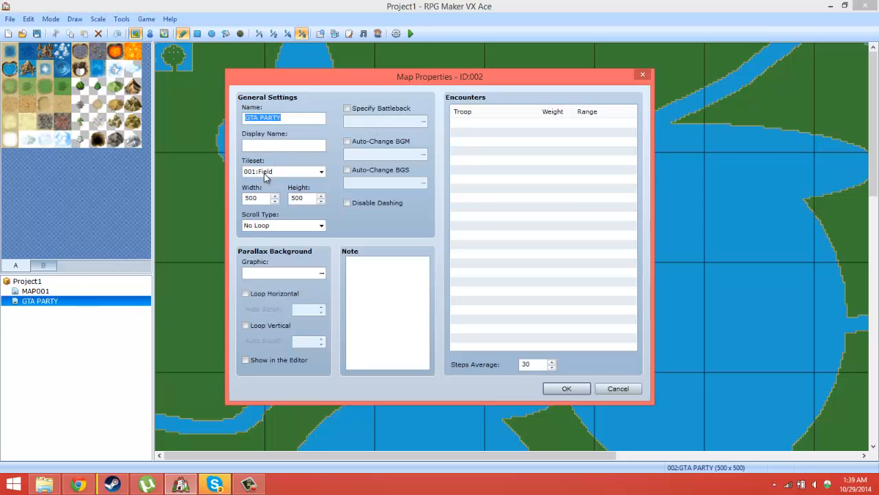
click(264, 198)
text(2)
text(200)
key(Return)
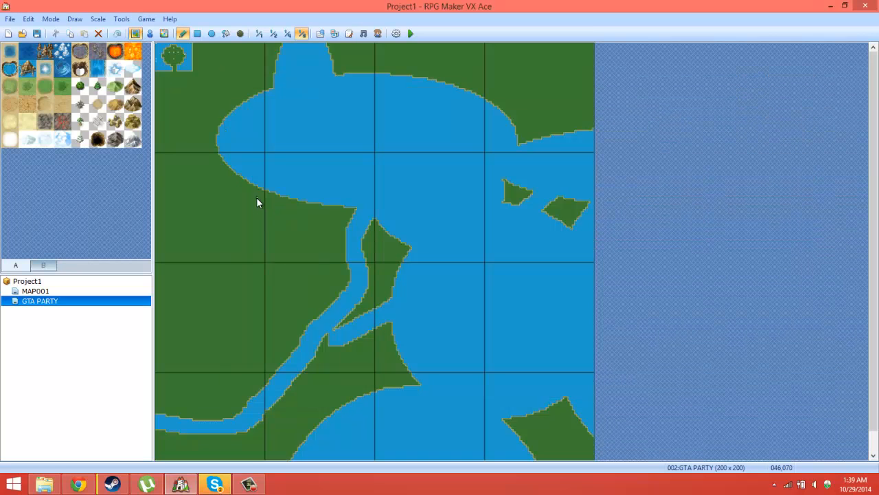
Step: Paint water over the land and islands in the map's middle, and draw a winding grass path down the eastern part of the lake
scroll(263, 192, down, 1)
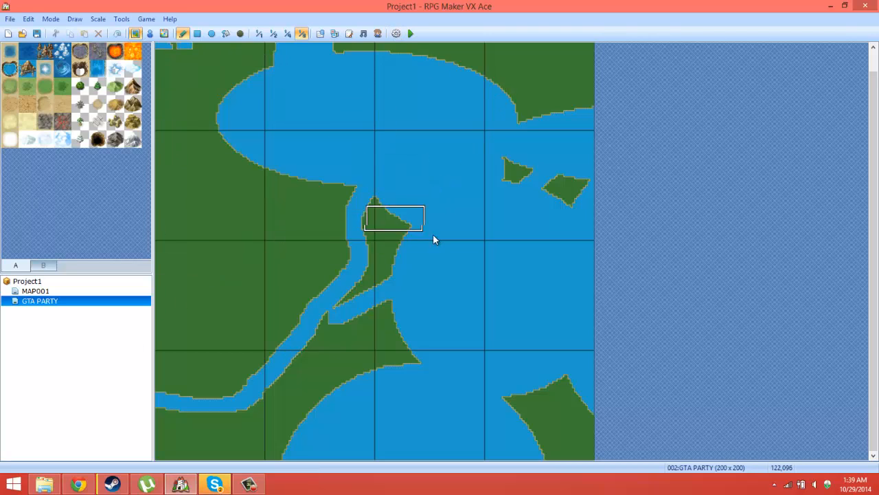
mouse_move(428, 232)
mouse_down()
mouse_move(413, 414)
mouse_move(457, 345)
mouse_move(401, 306)
mouse_move(419, 65)
mouse_move(412, 58)
mouse_move(516, 177)
mouse_move(580, 232)
mouse_up()
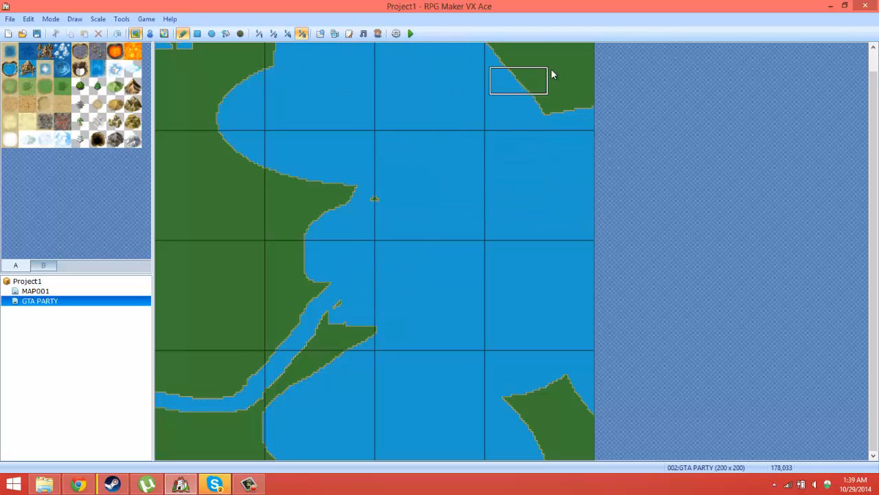
right_click(562, 83)
mouse_move(540, 113)
mouse_down()
mouse_move(550, 137)
mouse_move(515, 309)
mouse_move(281, 353)
mouse_move(268, 322)
mouse_move(281, 350)
mouse_move(320, 320)
mouse_up()
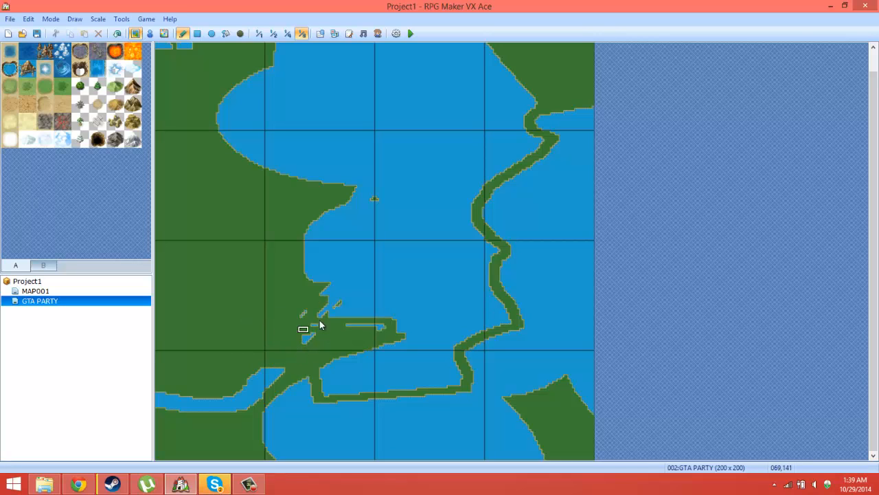
Step: Fill out the lake's southwestern shore and thicken the southern path with grass, leaving a narrow water channel west of the new land
drag(296, 349, 328, 333)
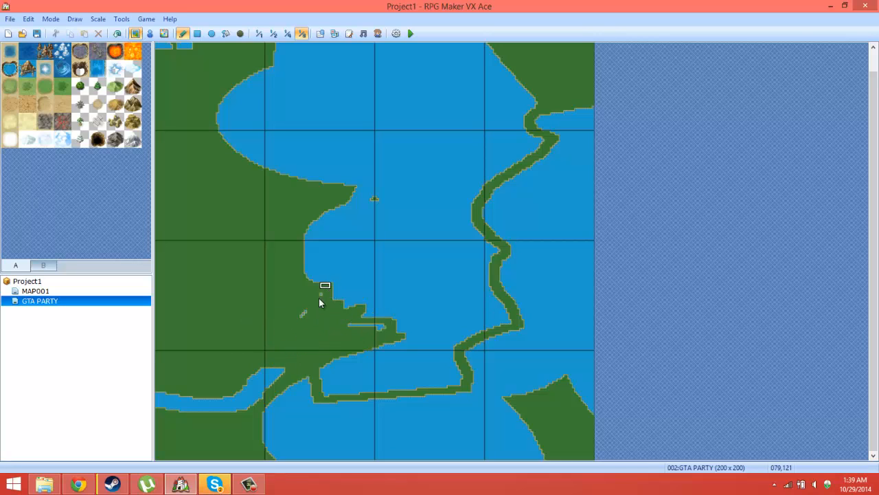
drag(320, 302, 336, 349)
mouse_move(368, 321)
mouse_down()
mouse_move(385, 332)
mouse_move(364, 334)
mouse_move(371, 338)
mouse_move(313, 369)
mouse_up()
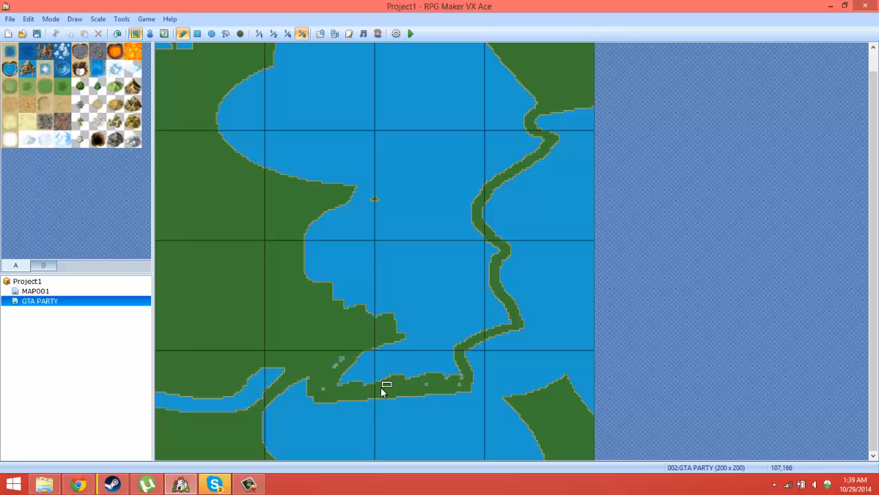
drag(383, 389, 338, 373)
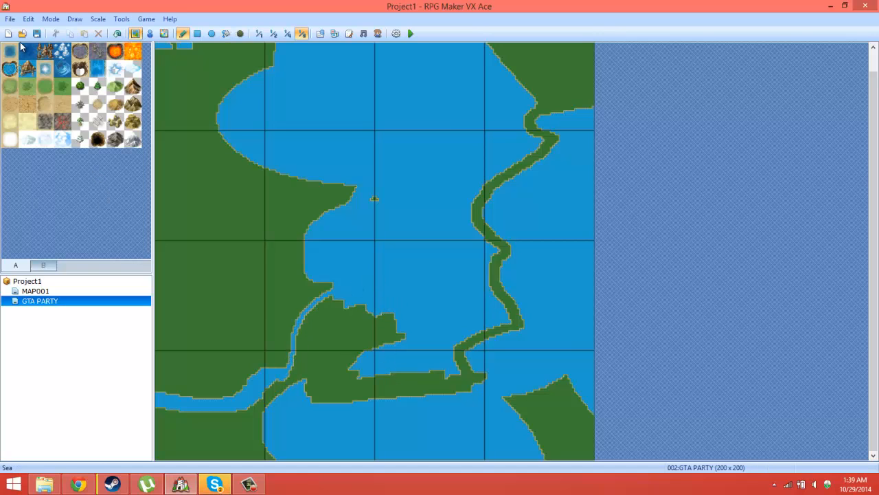
Step: Start a playtest with a new game and collect the SWITCHER item from the character on the island's east shore
click(410, 33)
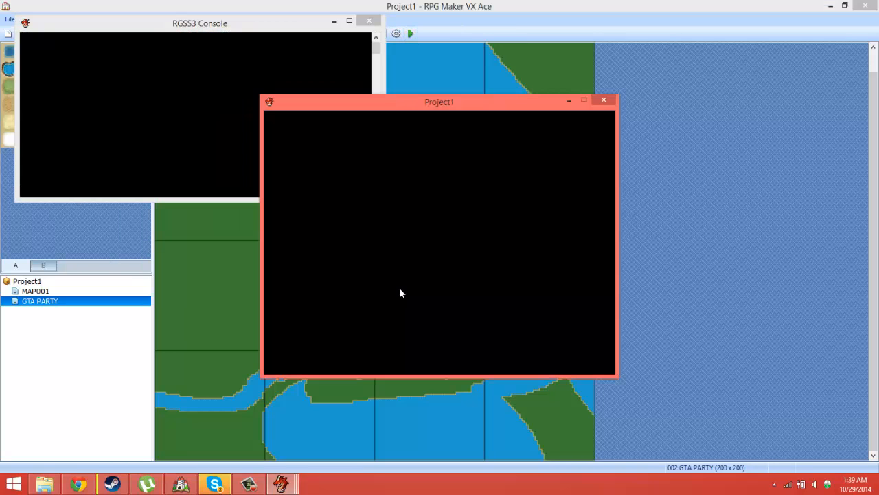
key(Left)
key(Return)
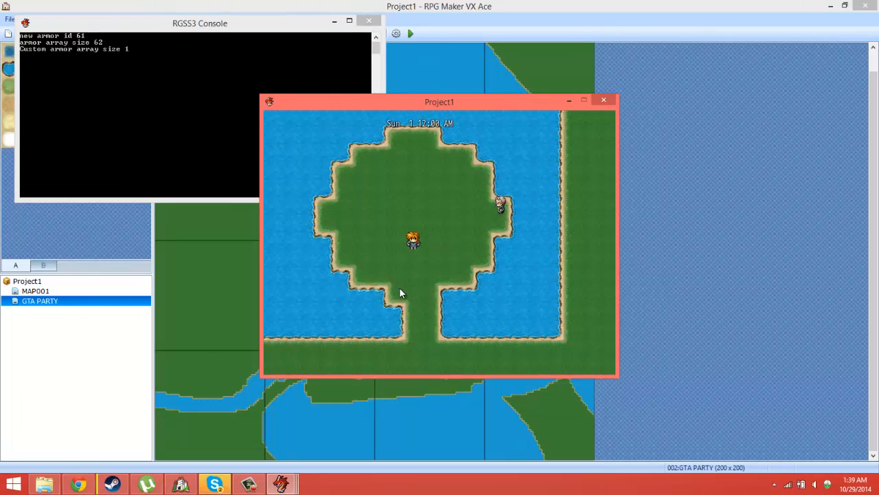
key(Up)
key(Right)
key(Right)
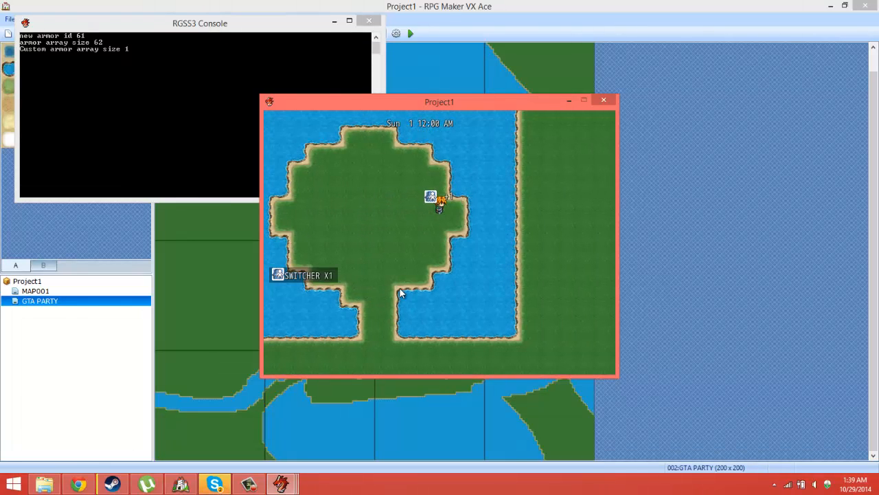
Step: Use the SWITCHER item to switch from P1 to party member P2 on the resized map
key(Escape)
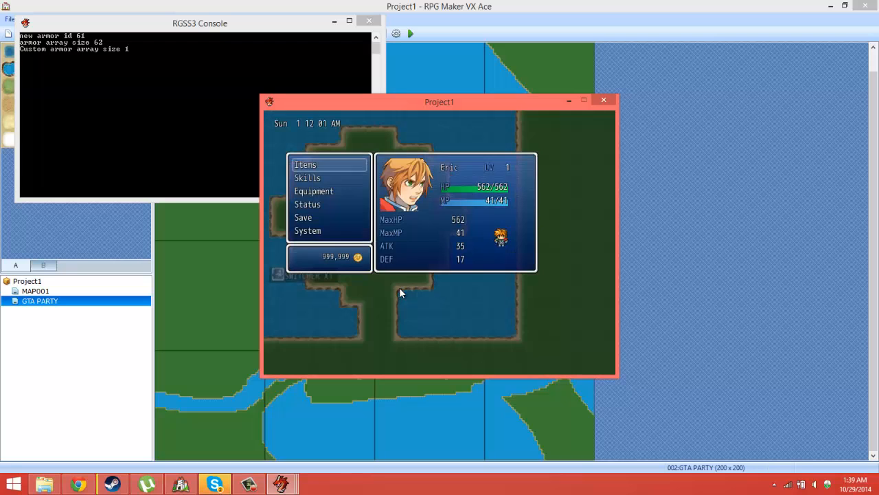
key(Return)
key(Return)
key(Return)
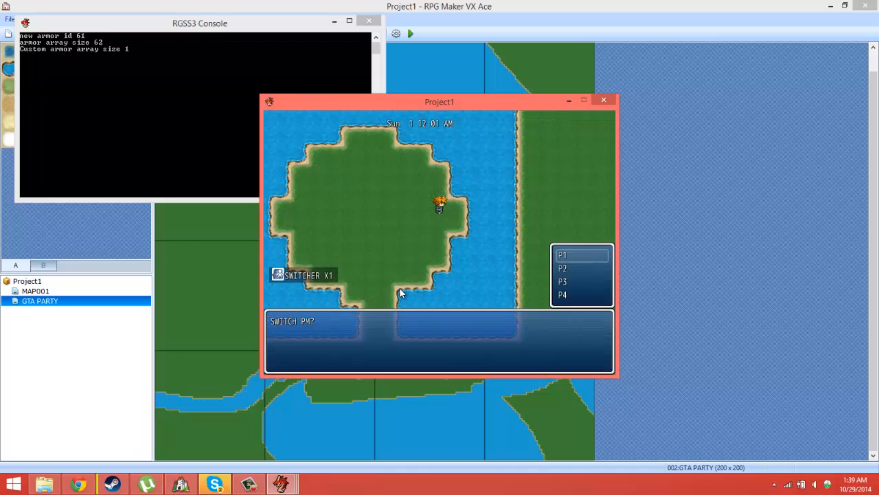
key(Down)
key(Return)
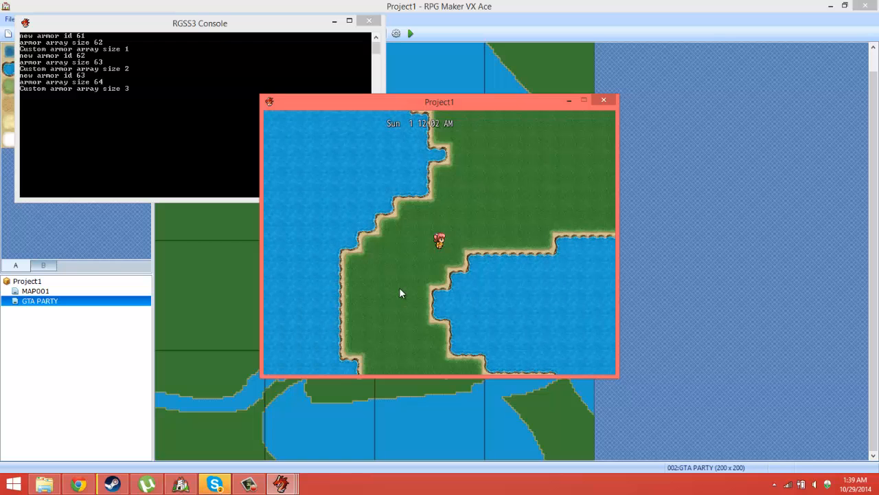
Step: Look at P2's main menu with its stats, and end the playtest
key(Escape)
key(Down)
key(Down)
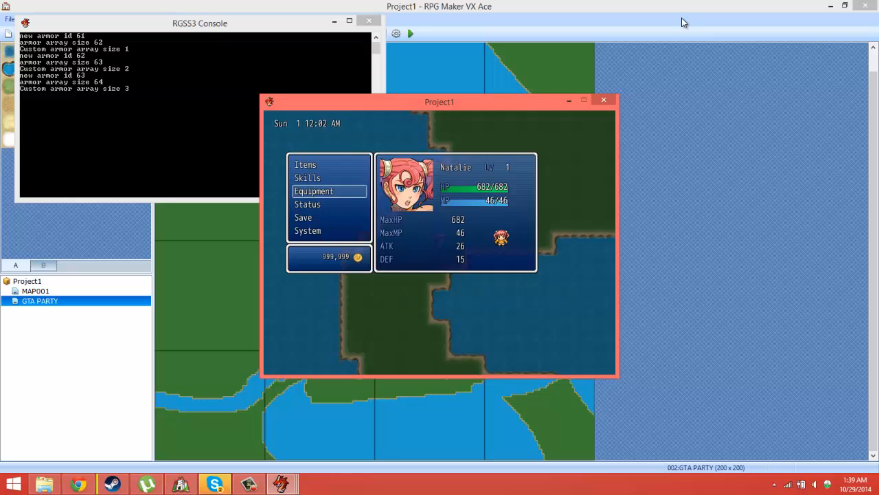
click(604, 101)
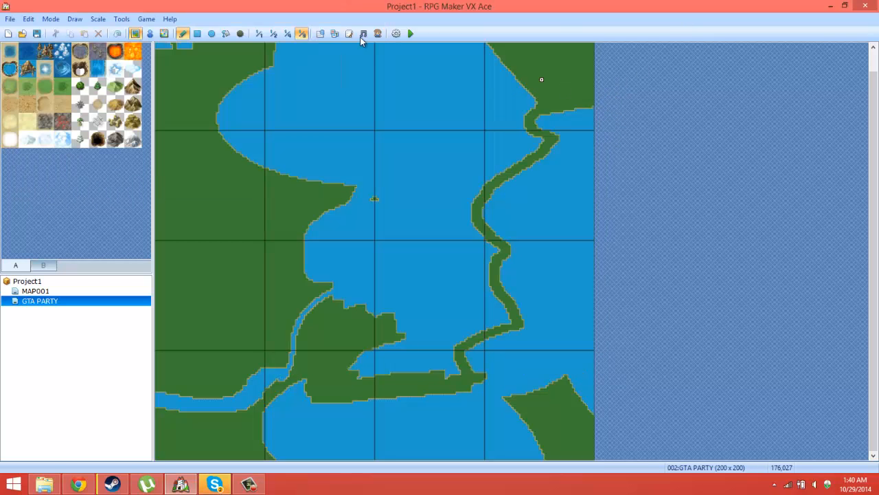
Step: Show the map at 1:1 scale in event mode and set the PARTY 2 event's movement speed to x4 Faster
click(260, 35)
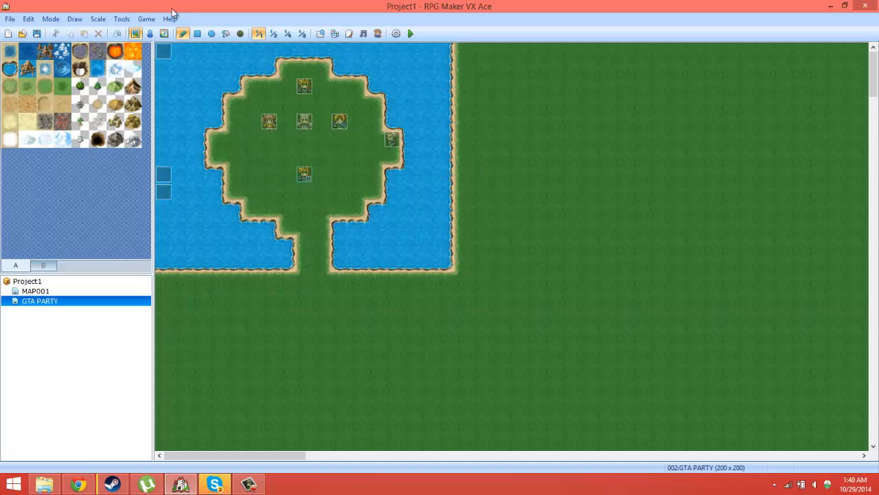
click(150, 33)
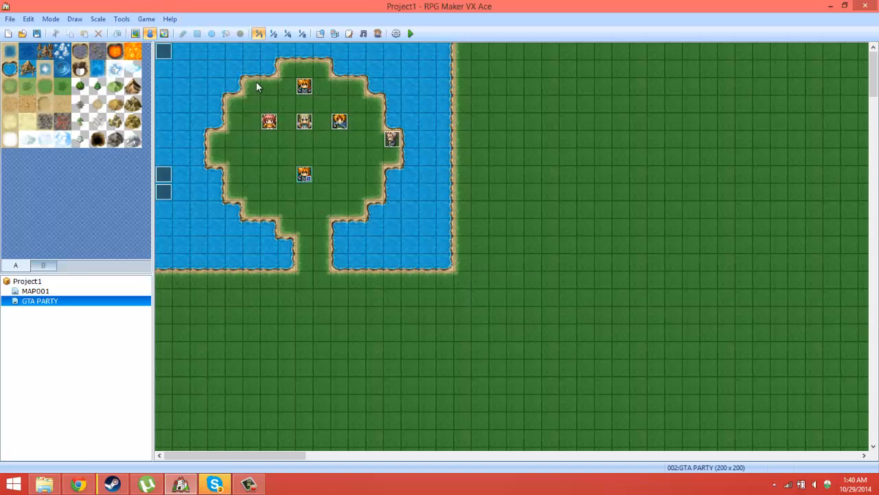
double_click(268, 122)
click(351, 298)
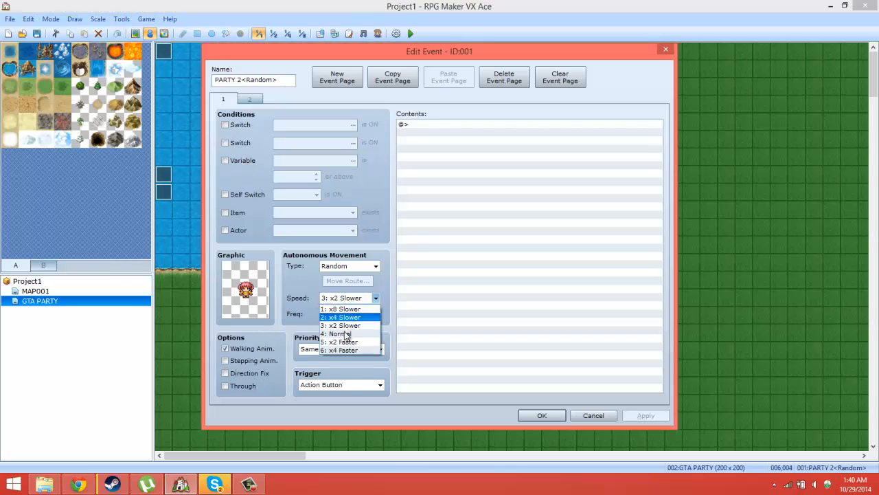
click(349, 354)
click(554, 417)
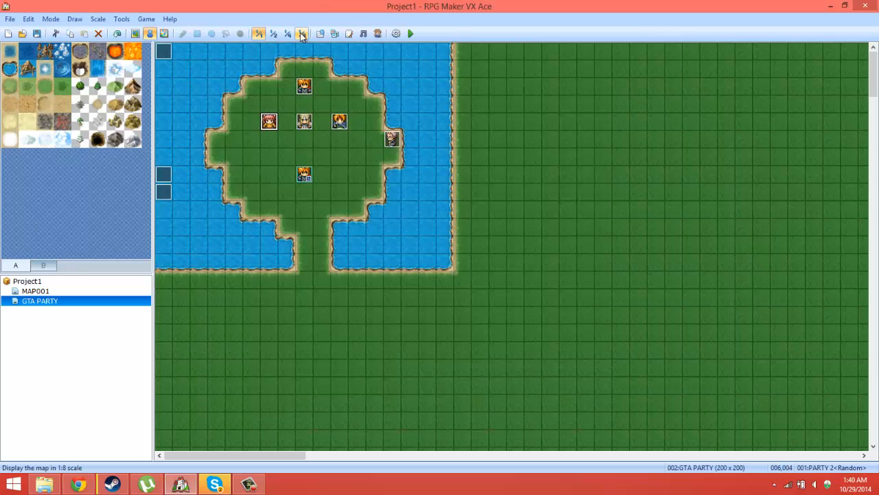
Step: Set the PARTY 3 event's autonomous movement speed to x4 Faster
double_click(304, 122)
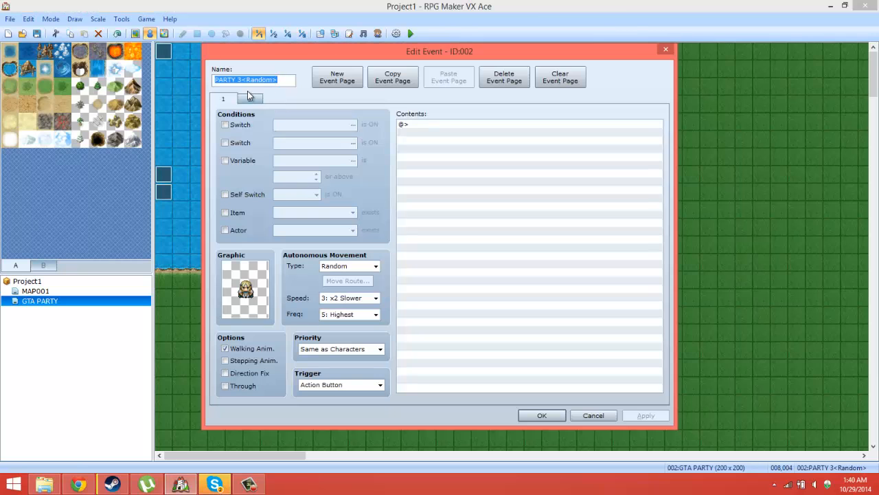
click(345, 297)
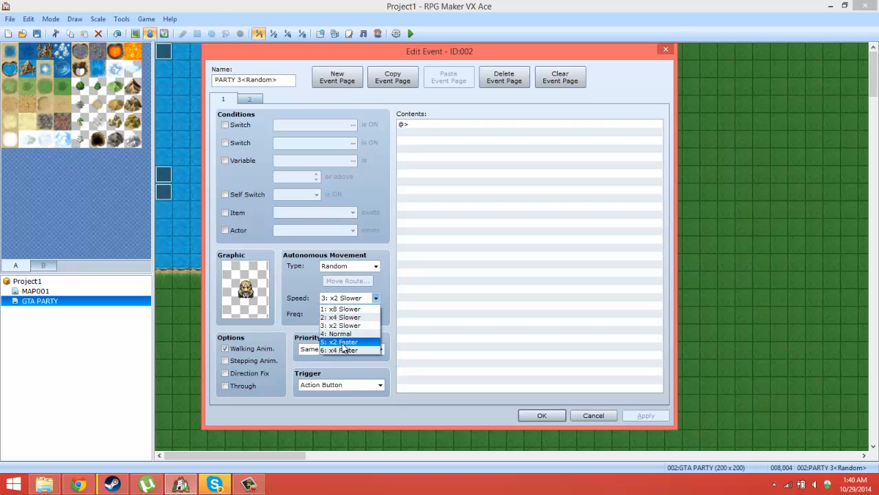
click(344, 350)
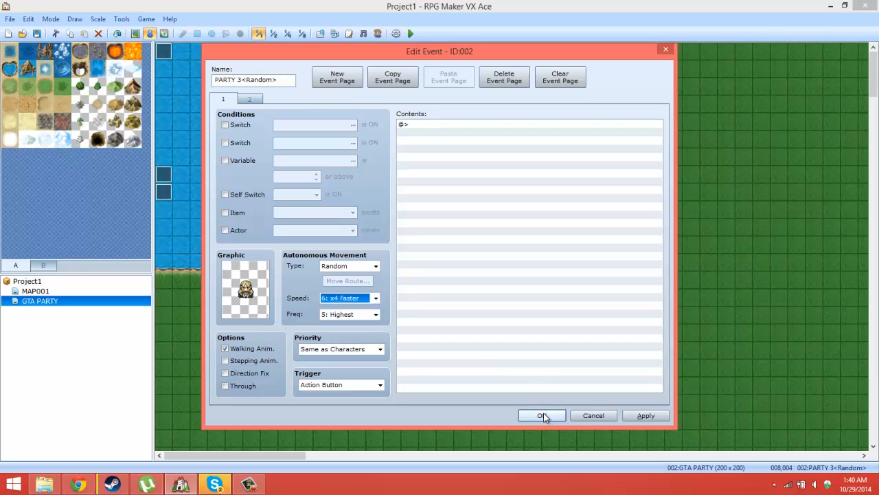
click(542, 415)
Step: Set the PARTY 4 event's autonomous movement speed to x4 Faster
double_click(338, 122)
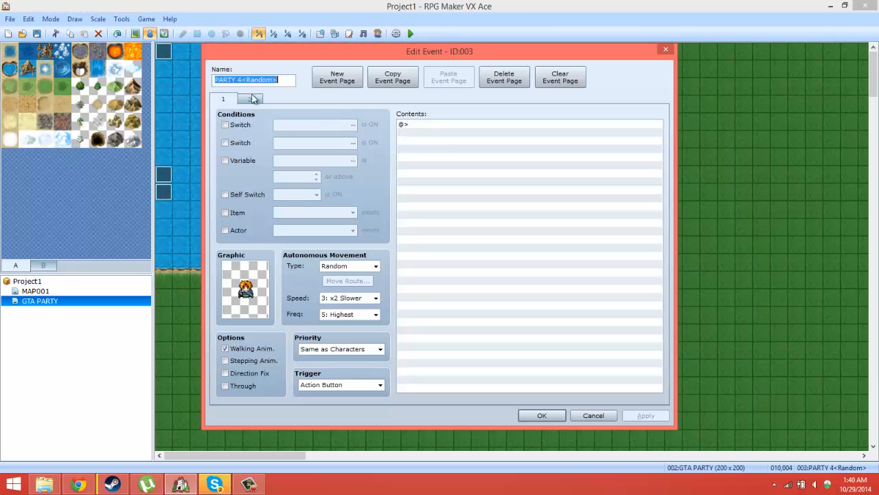
click(349, 297)
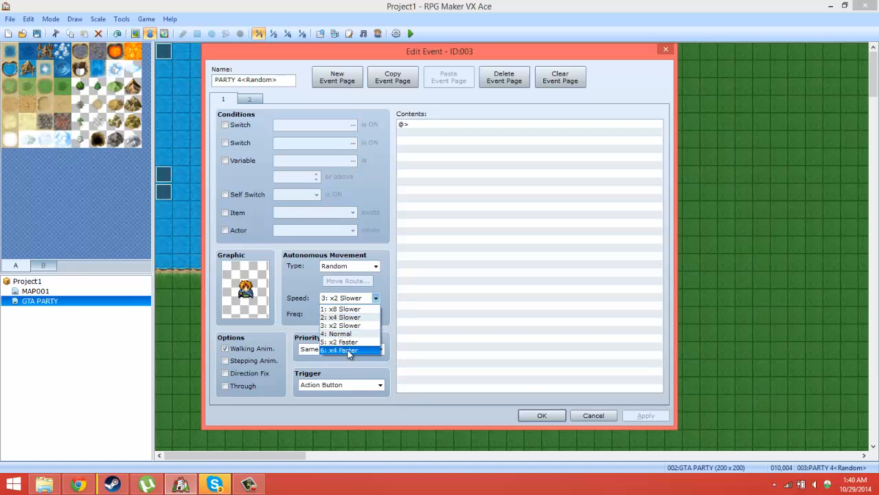
click(347, 350)
click(542, 416)
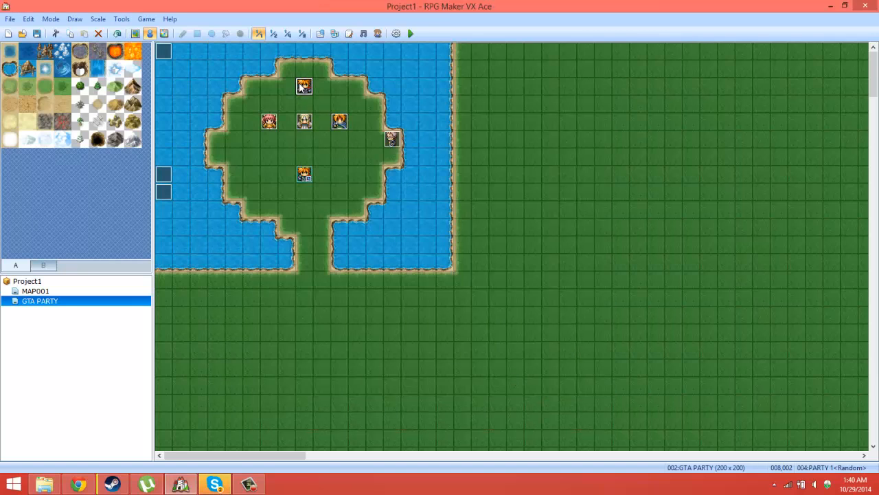
Step: Set the PARTY 1 event's autonomous movement speed to x4 Faster
double_click(309, 88)
click(352, 297)
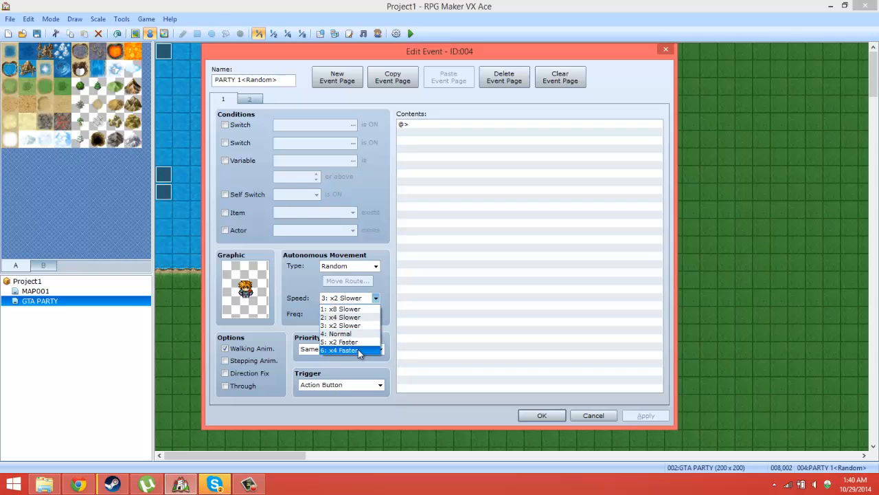
click(358, 350)
click(540, 415)
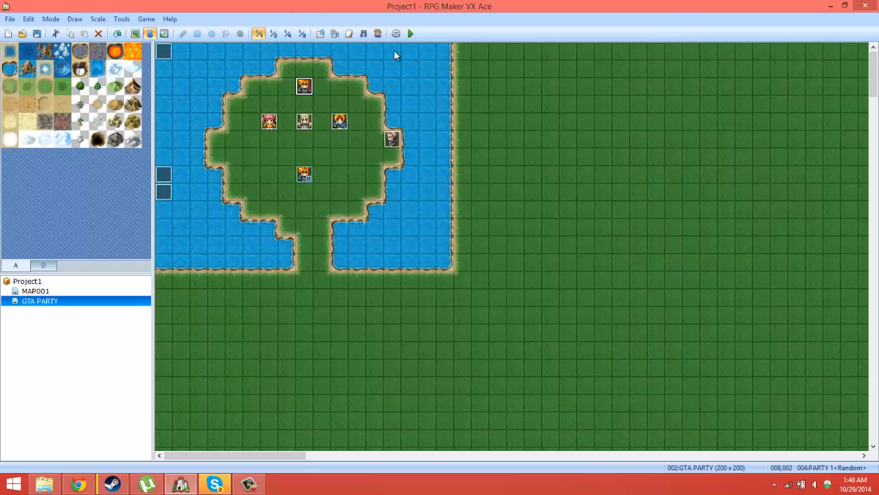
Step: Playtest a new game with the faster party events, collect the SWITCHER from the eastern character, and bring up the main menu
click(410, 33)
click(415, 268)
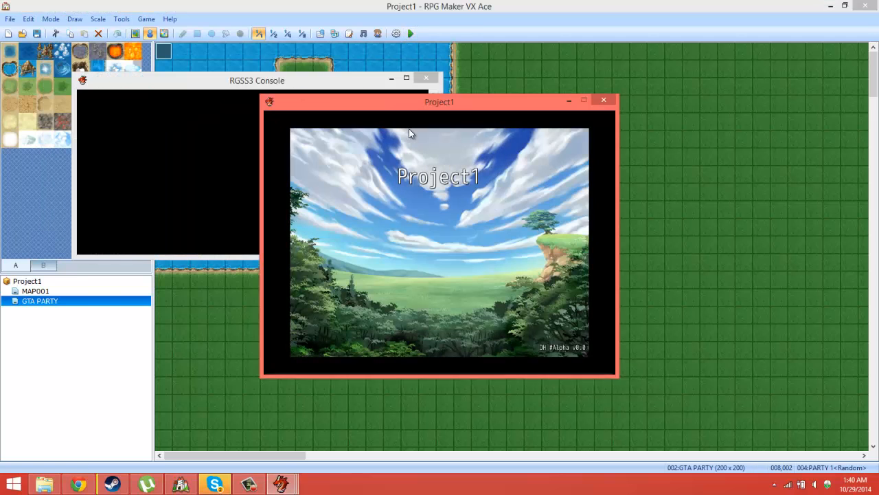
key(Left)
key(Return)
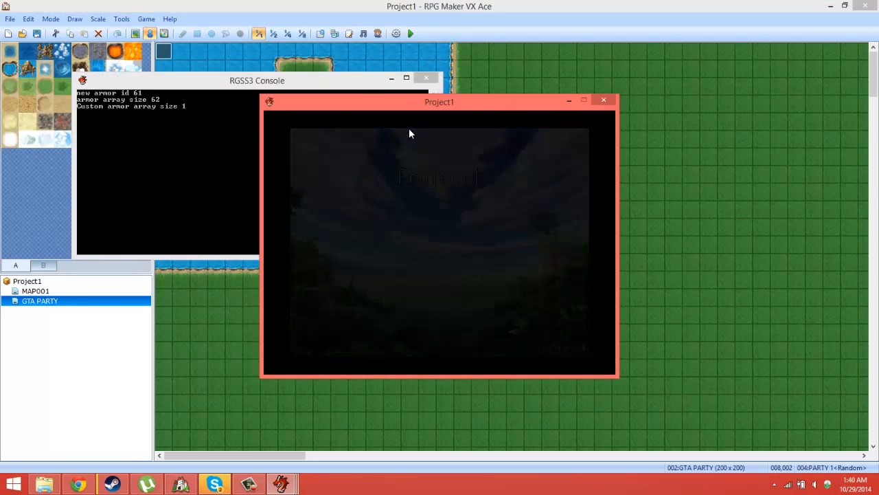
key(Right)
key(Right)
key(Right)
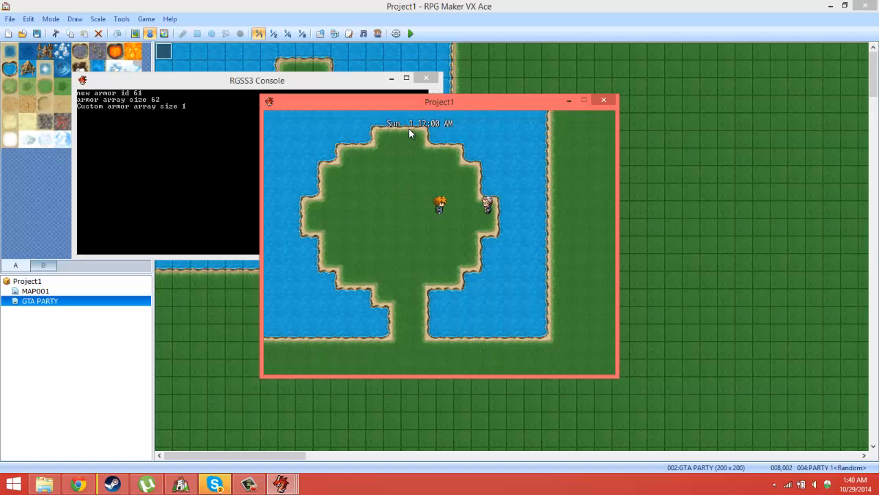
key(Escape)
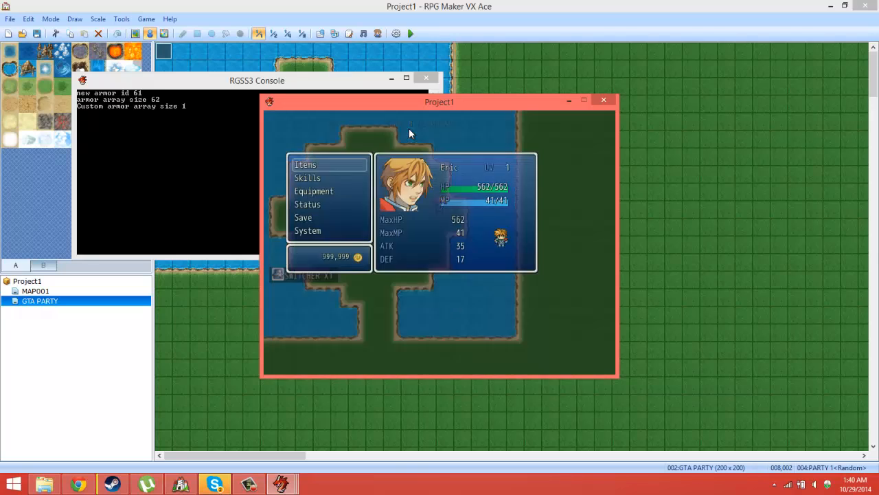
Step: Use the SWITCHER item in the playtest to switch the played character to P2
key(Return)
key(Return)
key(Return)
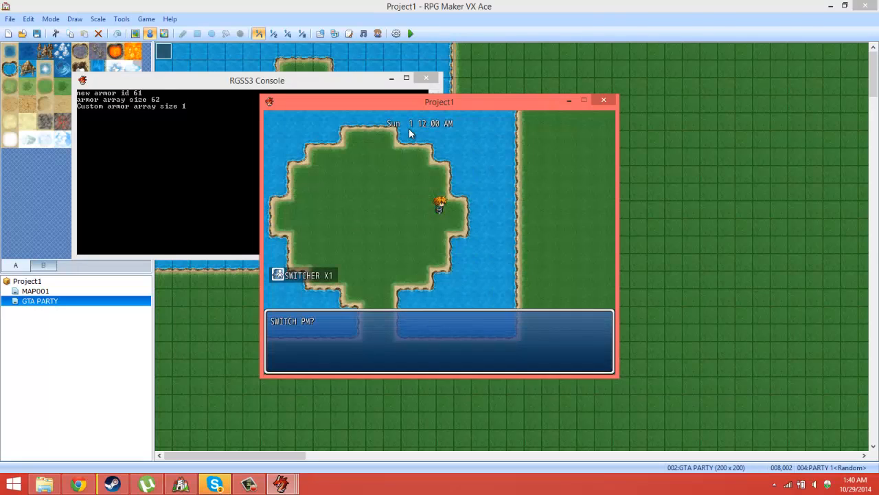
key(Down)
key(Return)
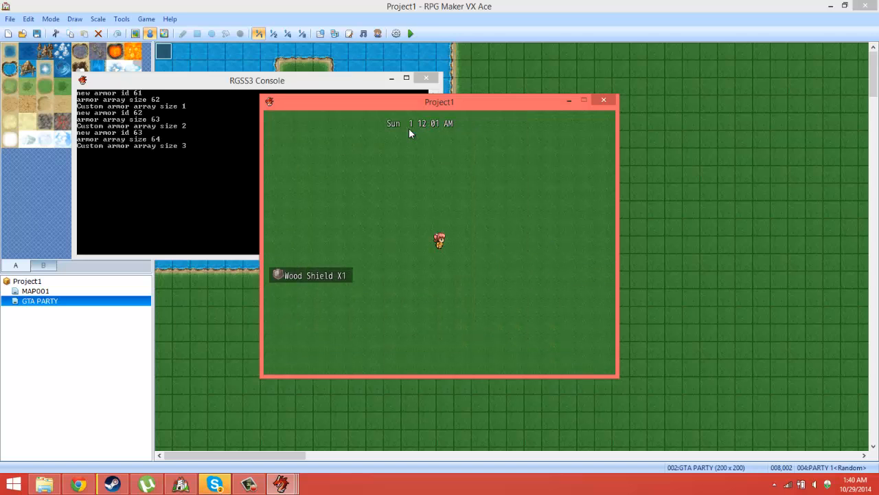
Step: Use the SWITCHER item again to switch the played character back to P1
key(Escape)
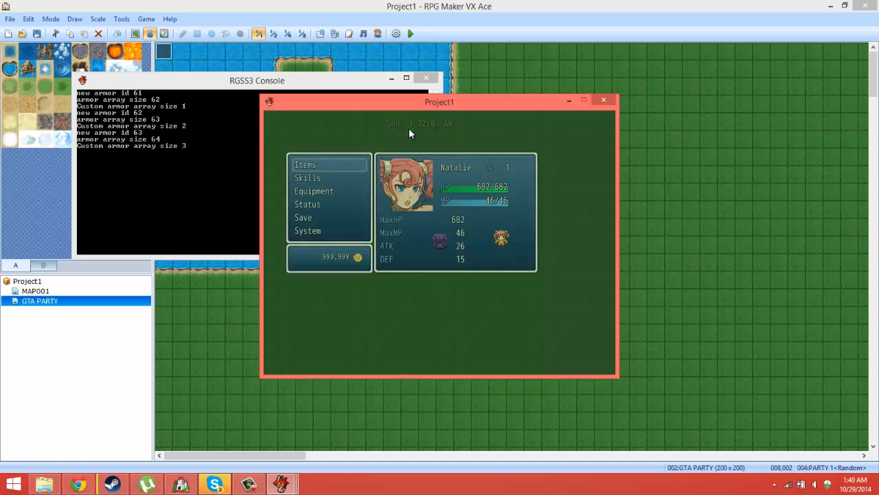
key(Return)
key(Return)
key(Return)
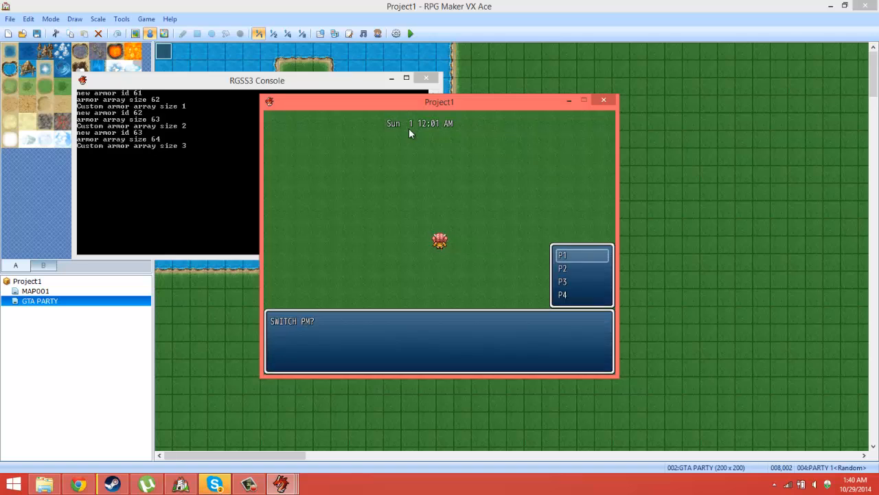
key(Down)
key(Return)
Step: Use the SWITCHER item to switch the played character from P1 to P4
key(Escape)
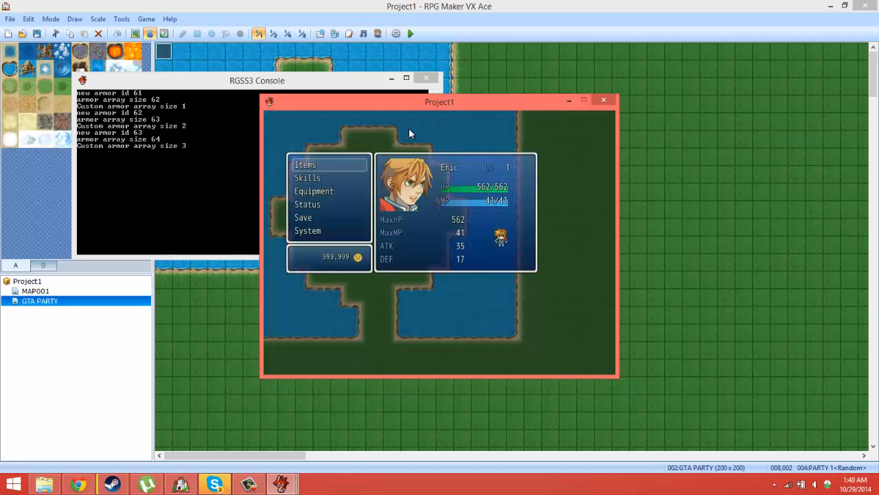
key(Down)
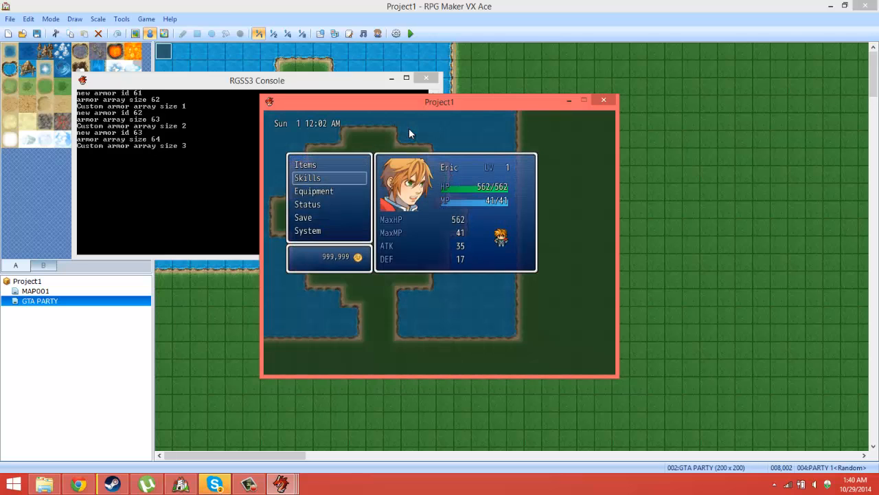
key(Up)
key(Return)
key(Return)
key(Return)
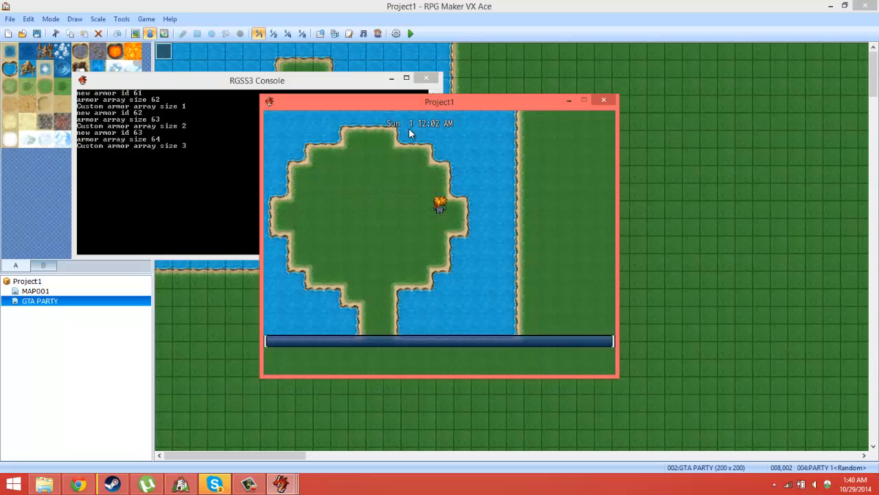
key(Down)
key(Down)
key(Return)
Step: Walk the P4 character west across the grass to the map's edge, near the wandering pink-haired party member
key(Left)
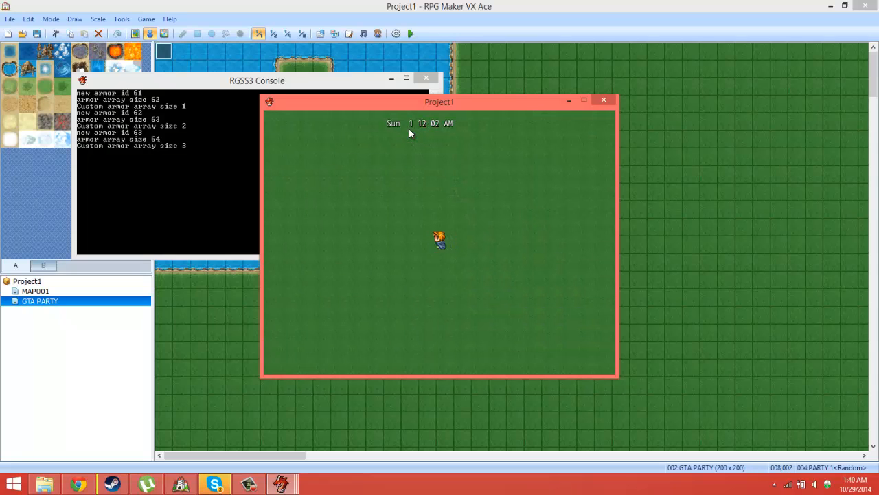
key(Left)
key(Left)
key(Left)
key(Right)
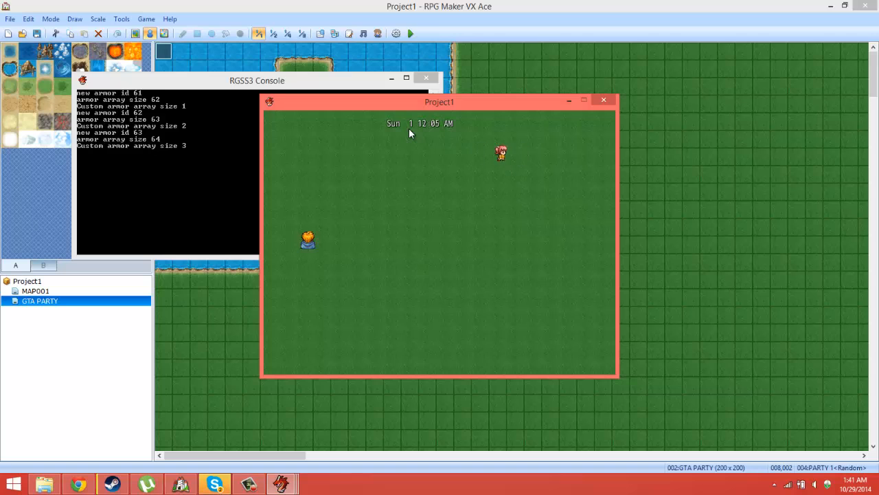
Step: Use the SWITCHER item to switch from P4 to the pink-haired P2 character
key(Escape)
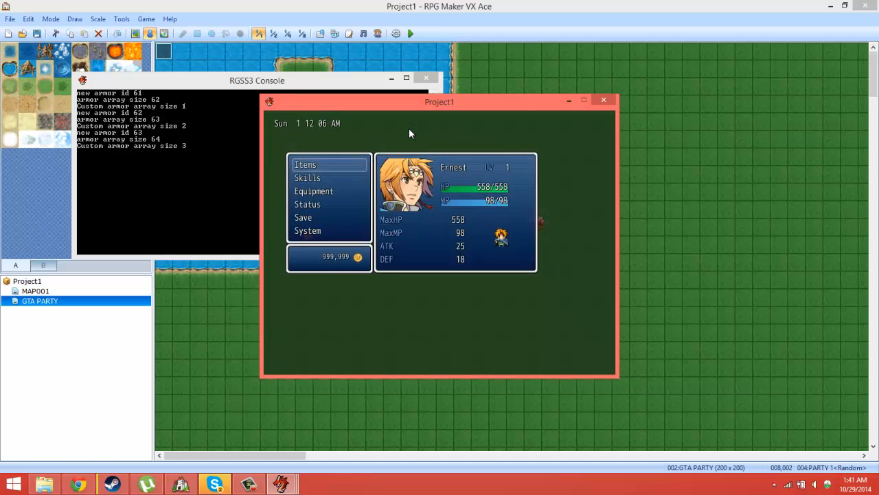
key(Return)
key(Return)
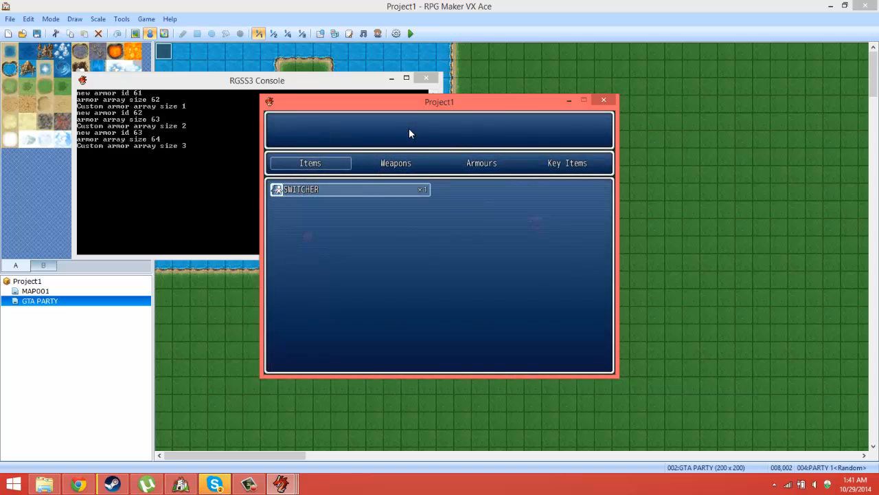
key(Return)
key(Return)
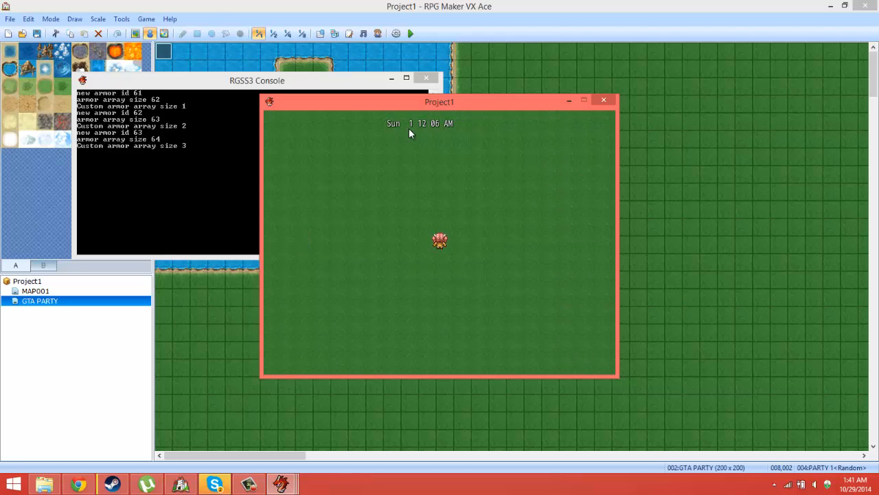
Step: Walk the P2 character back to the starting island to meet P1, declining to turn on Filter Keys
key(Left)
key(Down)
key(Left)
key(Down)
key(Up)
key(Down)
key(Up)
key(Down)
key(Up)
key(Down)
key(Up)
key(Down)
key(Up)
key(Down)
key(Up)
key(Down)
key(Up)
key(Down)
key(Up)
key(Down)
key(Up)
key(Up)
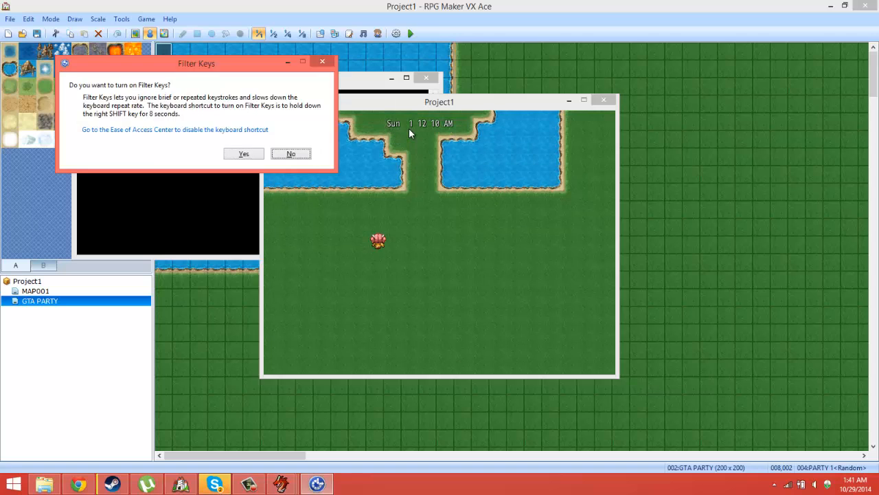
click(279, 154)
key(Right)
key(Up)
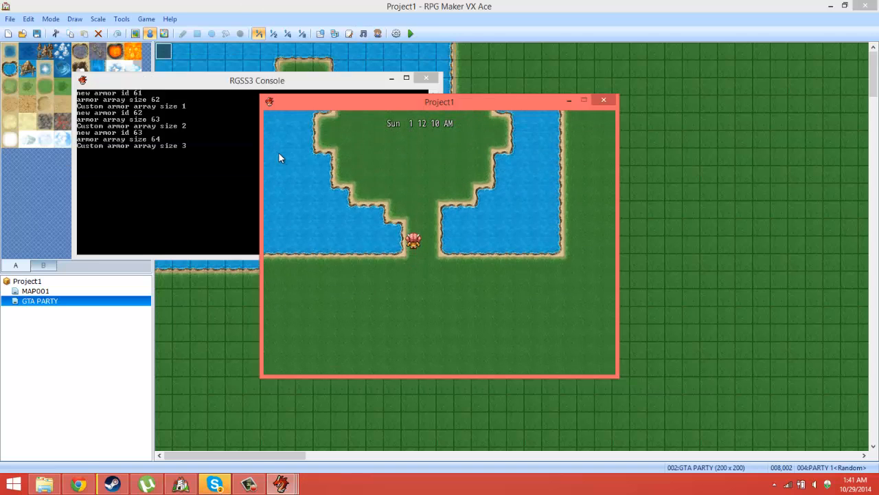
key(Up)
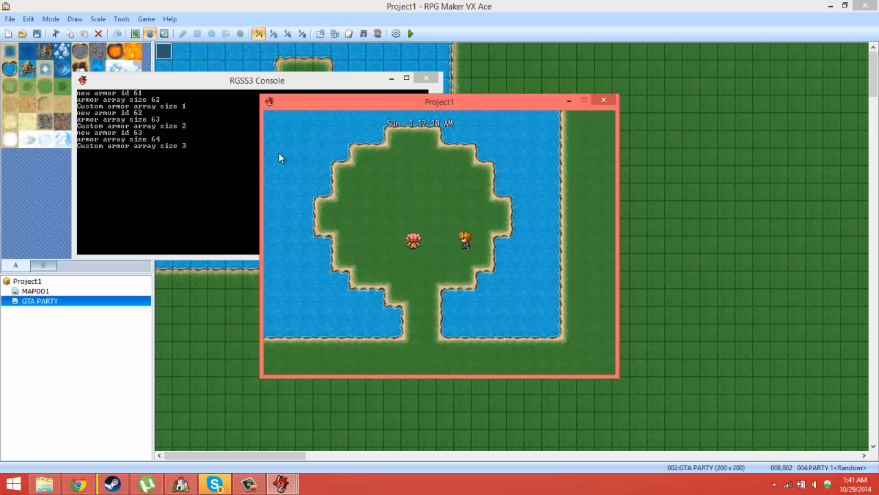
Step: Use the SWITCHER item on the island to switch from P2 to P3
key(Escape)
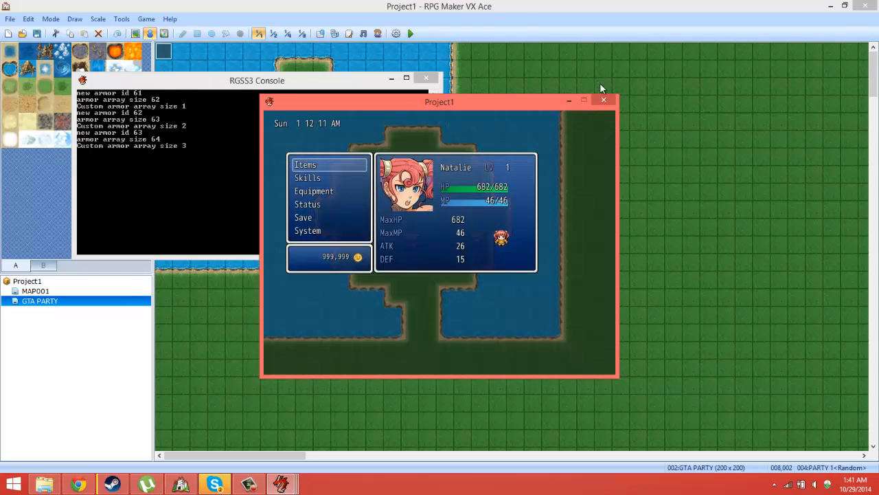
key(Return)
key(Return)
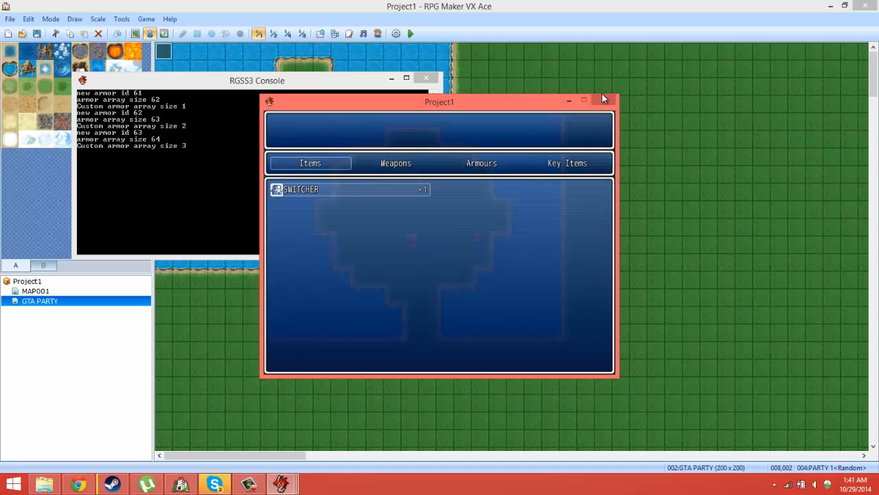
key(Return)
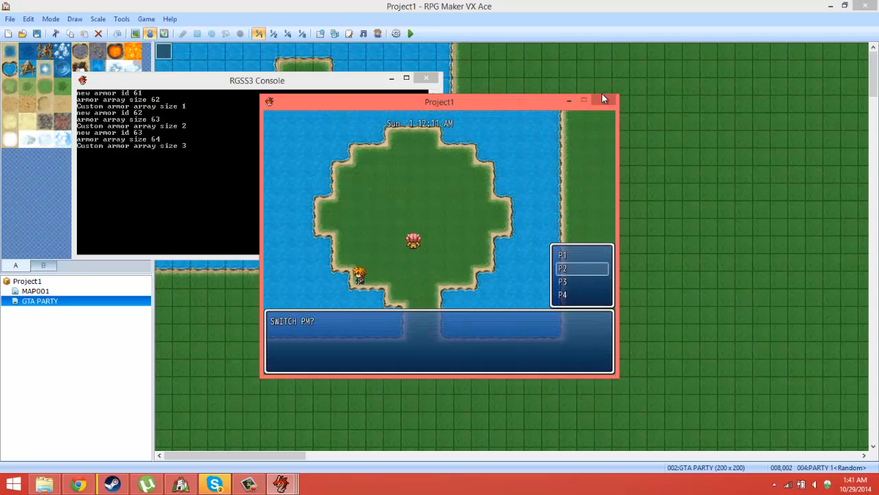
key(Return)
key(Left)
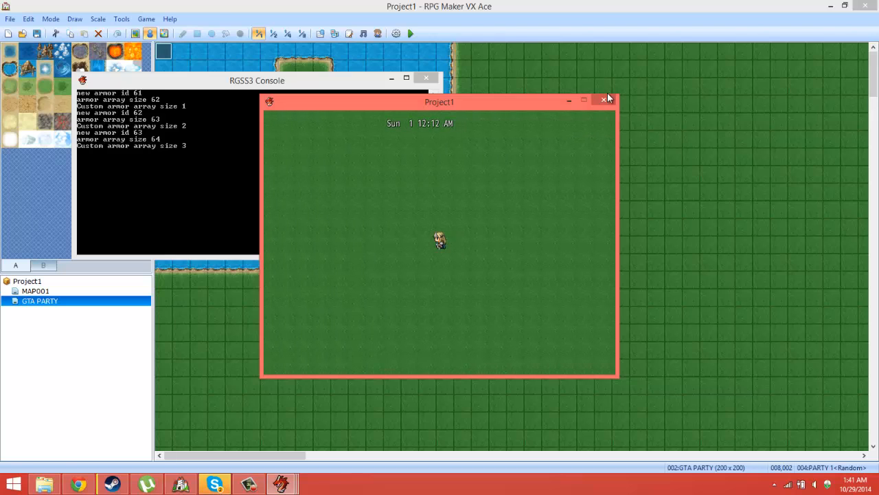
Step: End the playtest and save the project
click(605, 100)
click(38, 33)
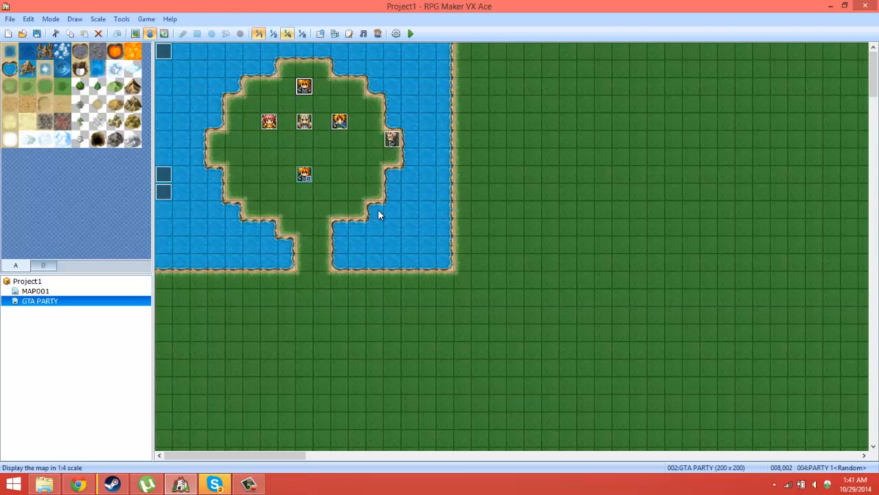
Step: Review the command lists of the parallel process events EV007, EV005 and EV006 on the GTA PARTY map
double_click(163, 50)
click(541, 416)
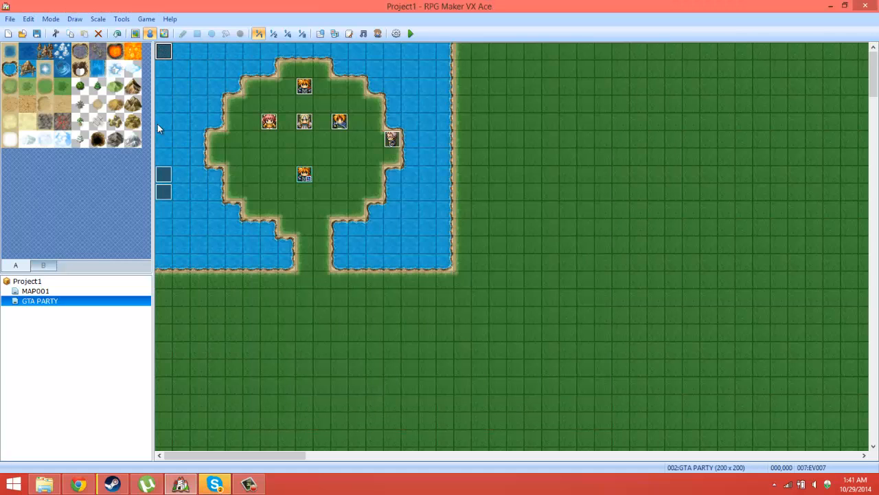
double_click(165, 181)
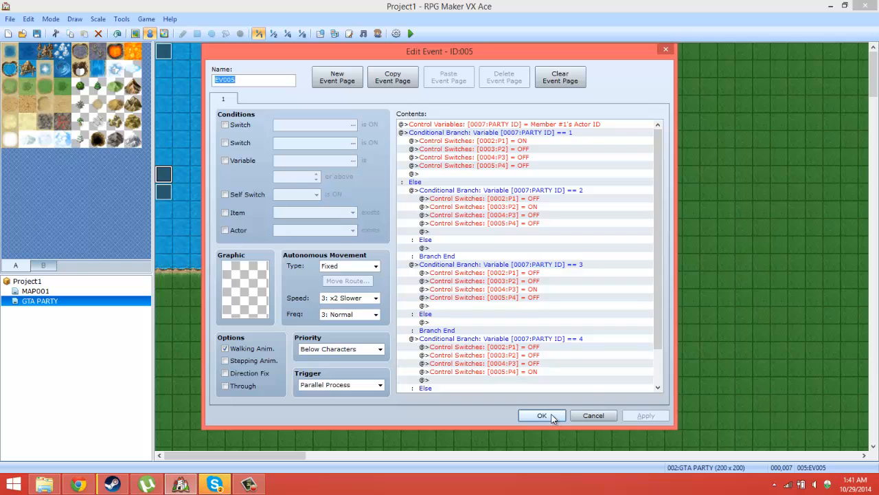
scroll(656, 228, down, 5)
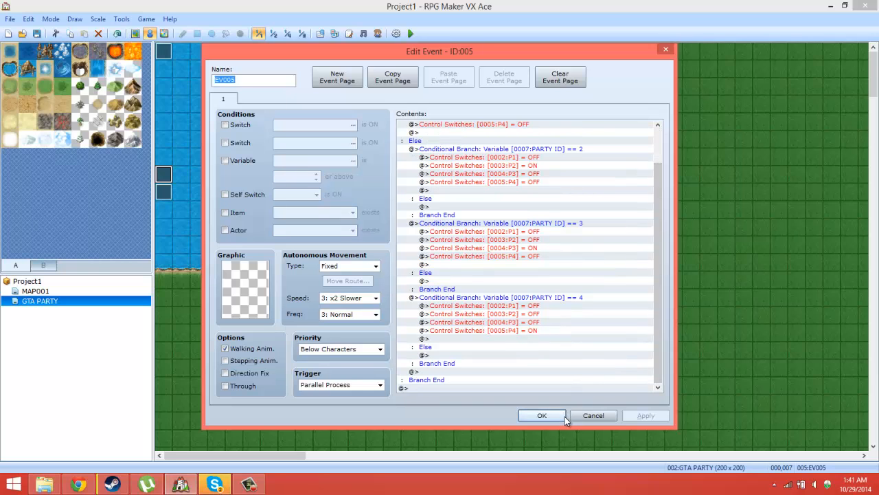
click(542, 416)
double_click(166, 193)
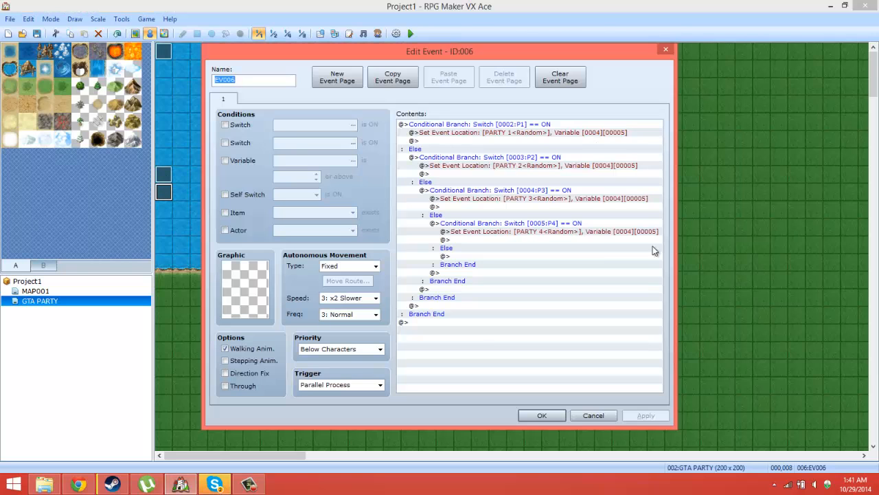
click(542, 416)
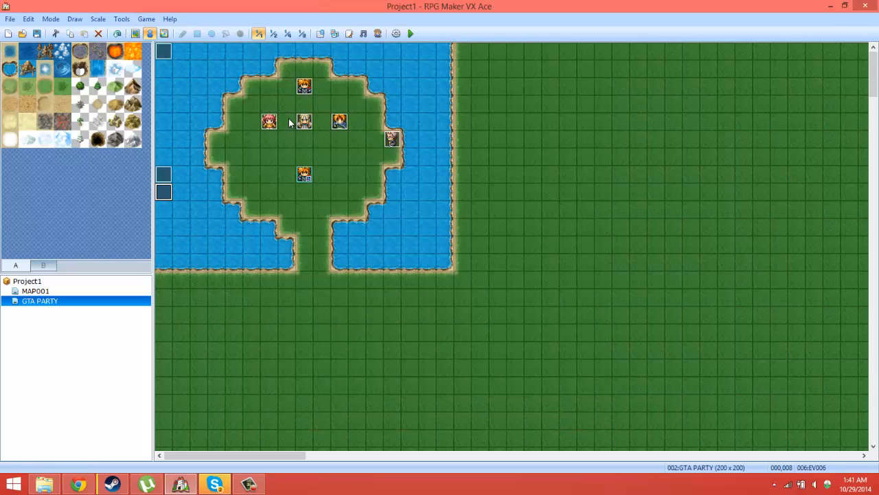
double_click(167, 57)
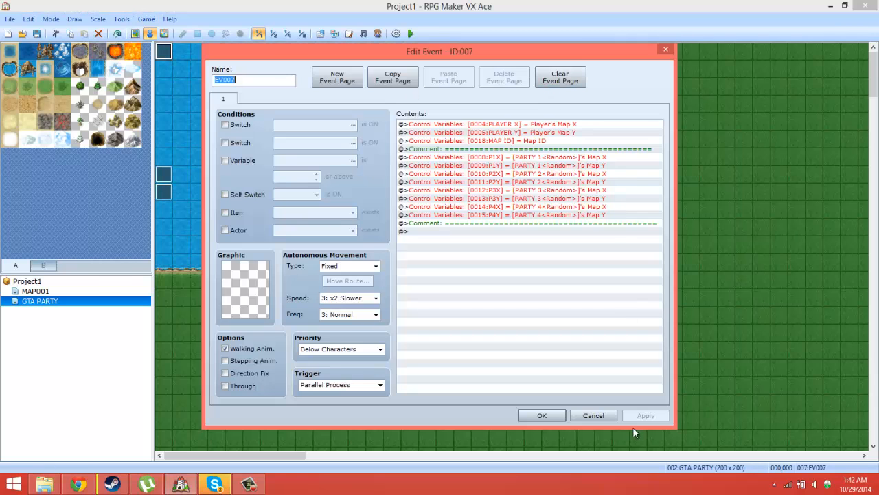
click(542, 415)
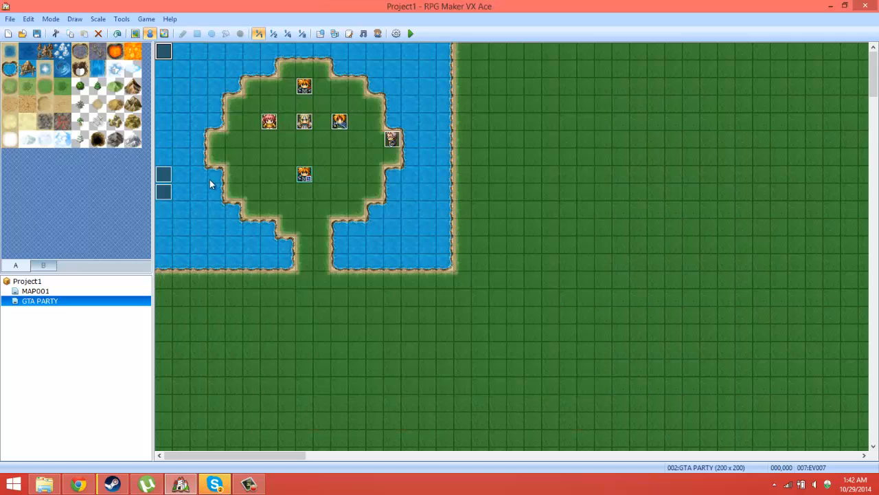
double_click(163, 175)
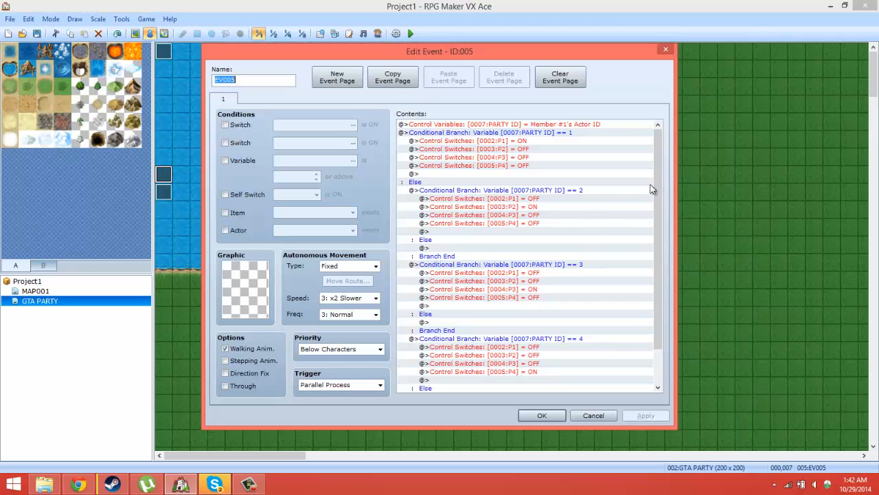
mouse_move(654, 189)
mouse_down()
mouse_move(665, 238)
mouse_move(656, 173)
mouse_up()
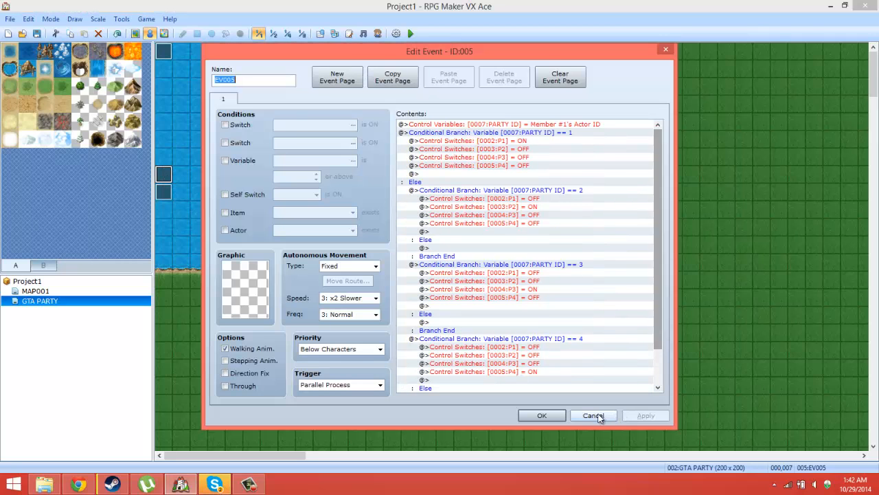
click(593, 415)
double_click(161, 189)
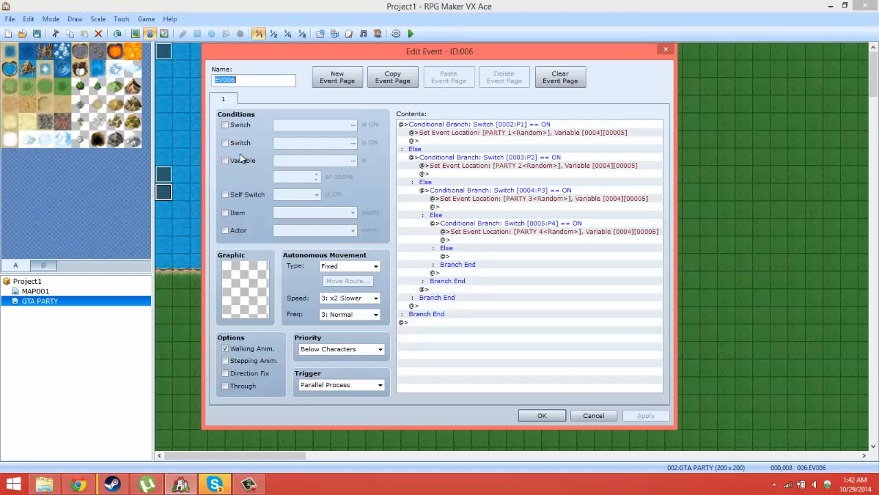
click(553, 418)
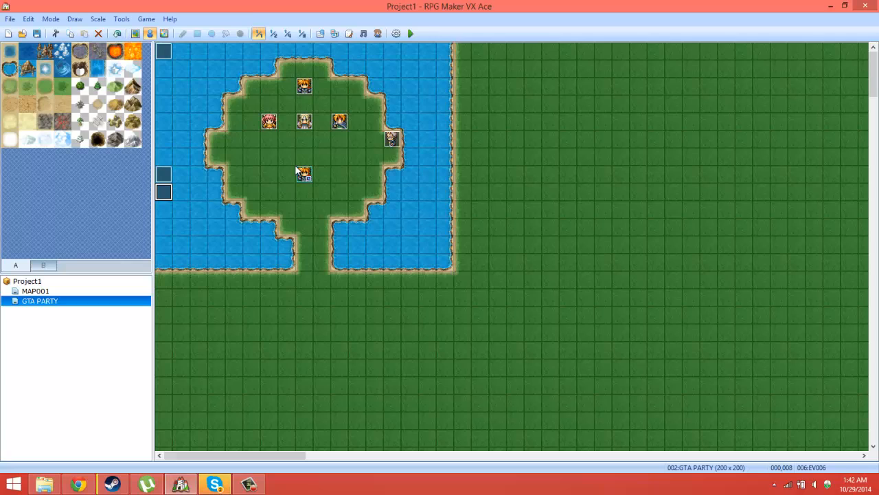
Step: Review the pages of the PARTY 2 and PARTY 3 character events, including the switch conditions on their second pages
double_click(272, 121)
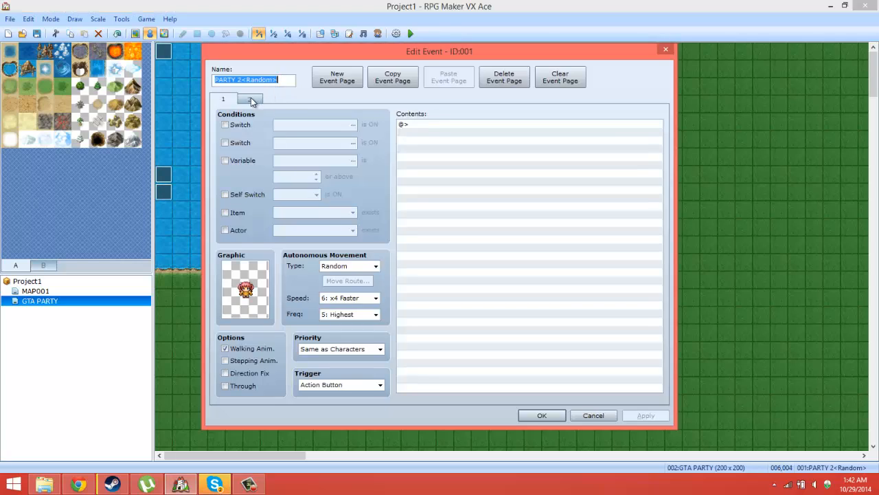
click(251, 98)
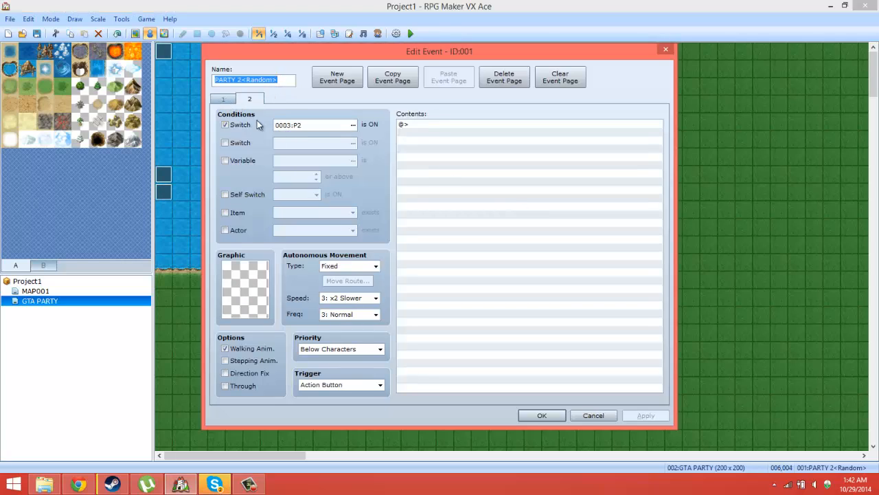
click(225, 100)
click(541, 416)
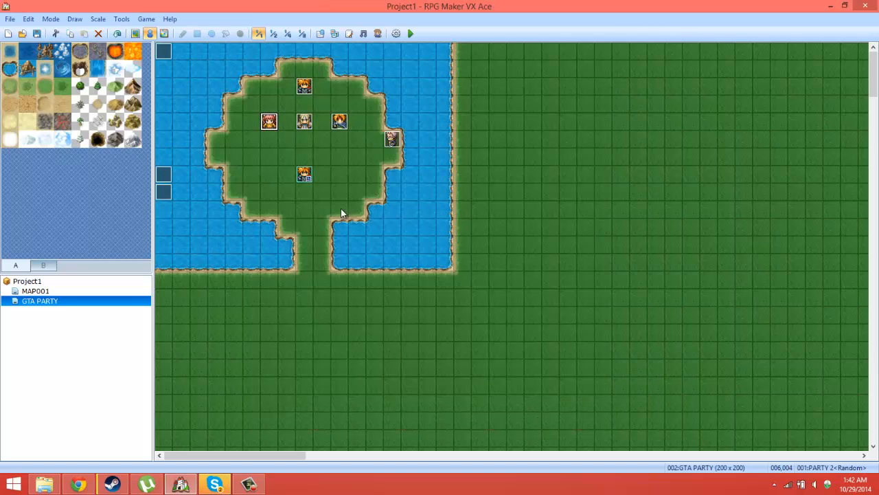
double_click(304, 121)
click(249, 98)
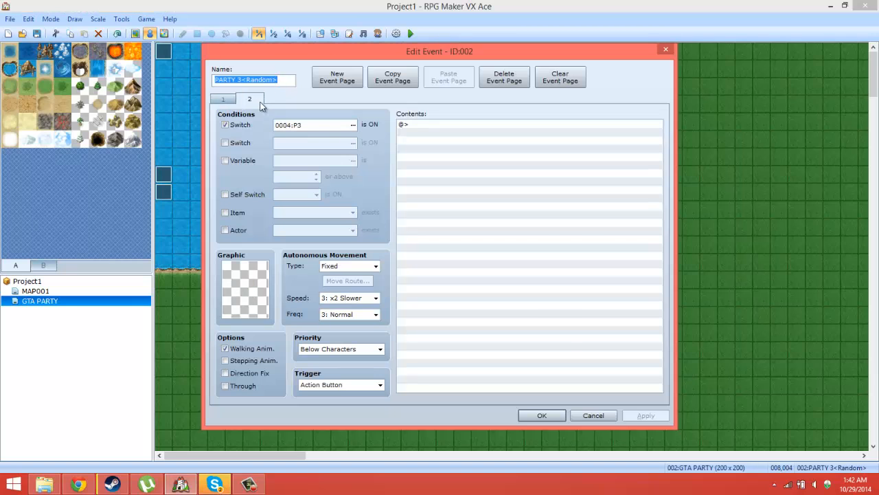
click(530, 410)
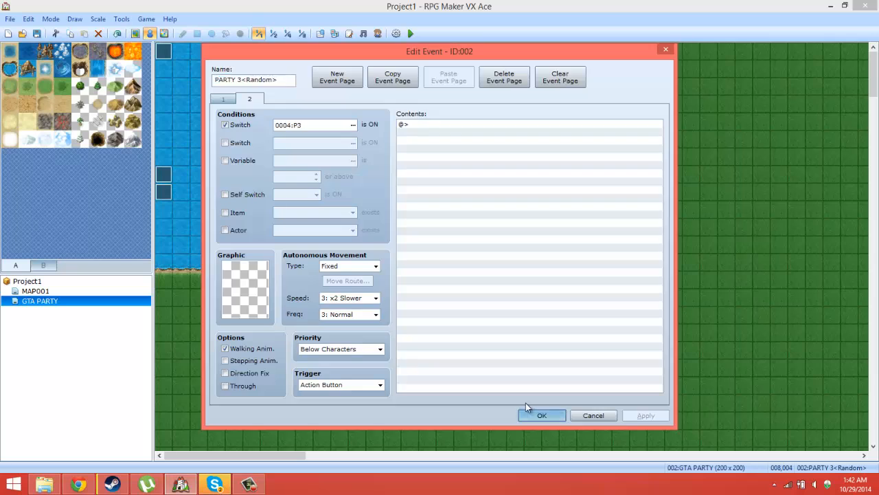
Step: Review the PARTY 1 and PARTY 4 character events and the command list of EV008 at the island's edge
double_click(305, 85)
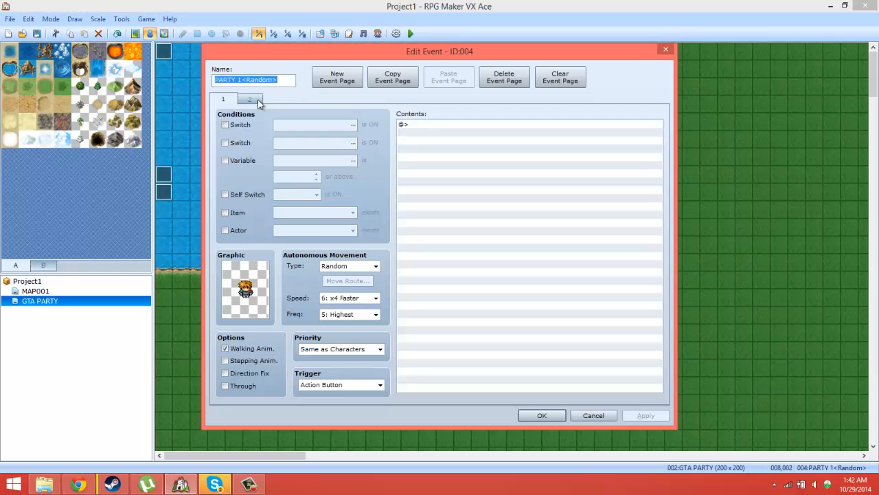
click(255, 101)
click(534, 417)
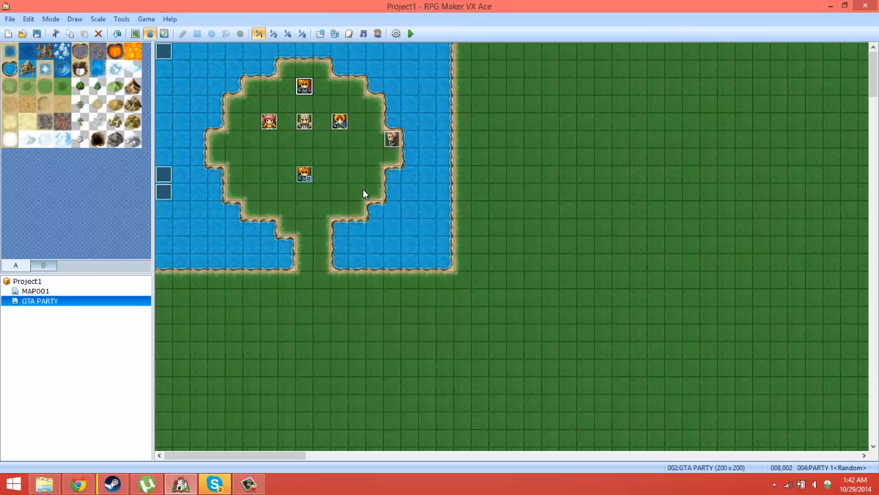
double_click(339, 126)
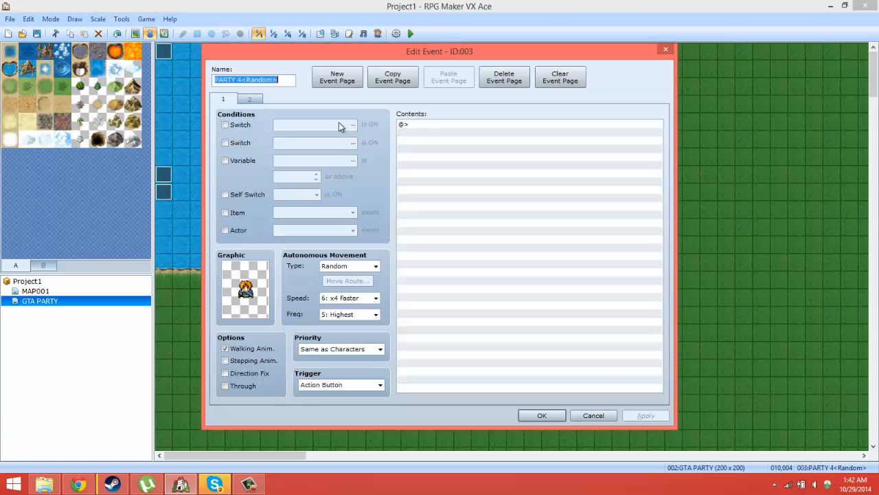
click(552, 416)
double_click(391, 139)
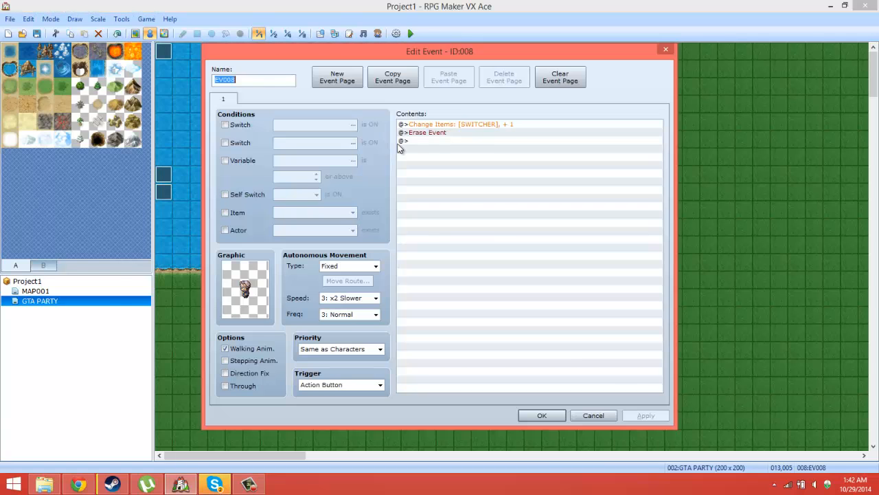
click(533, 416)
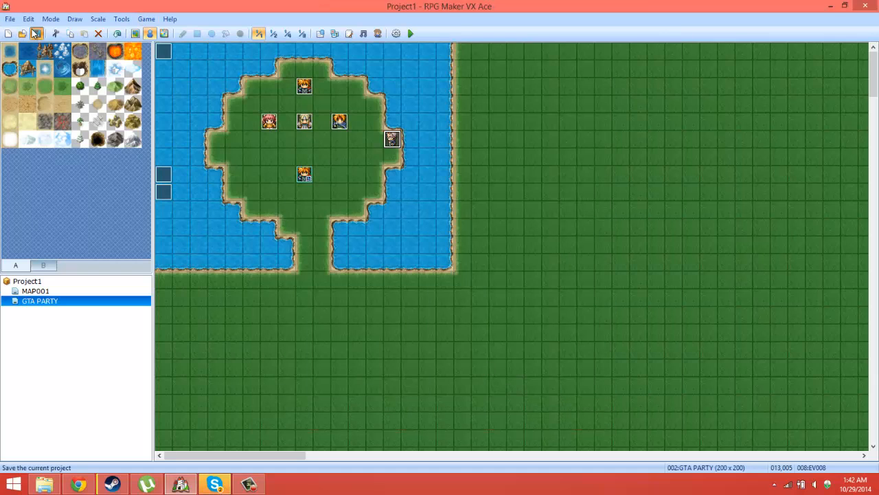
Step: Display the GTA PARTY map at 1:8 scale and look over its overall layout
click(302, 34)
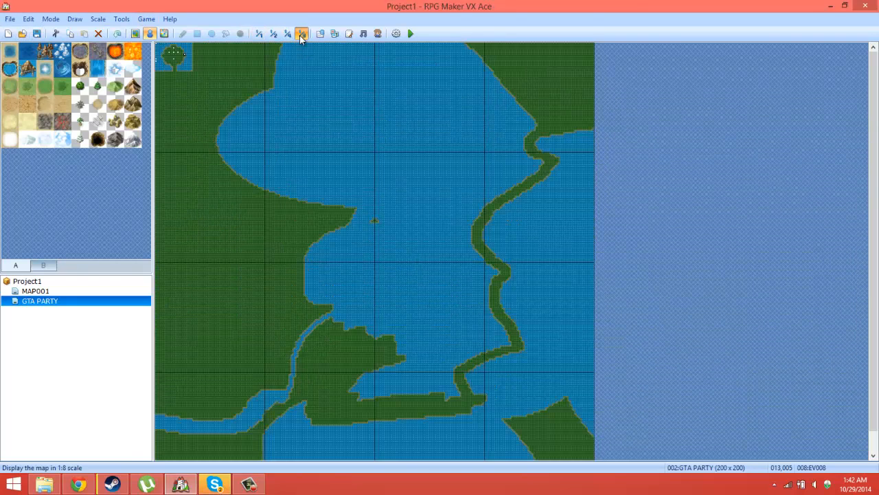
middle_click(363, 210)
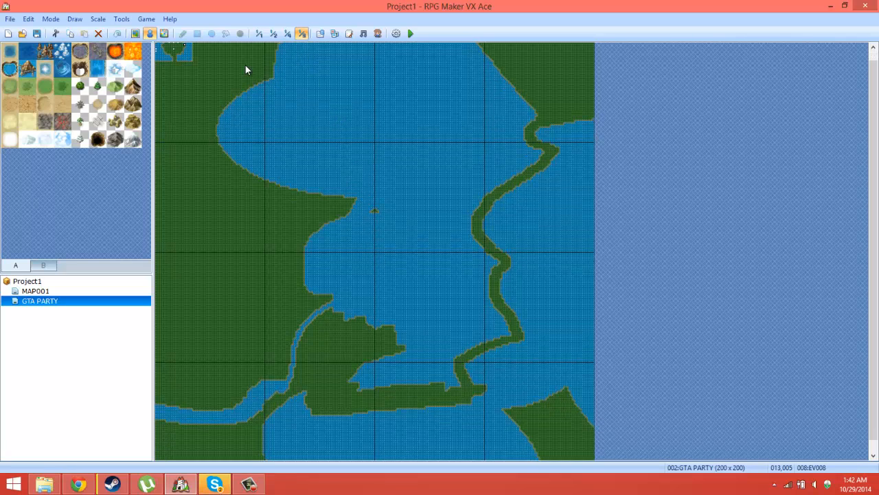